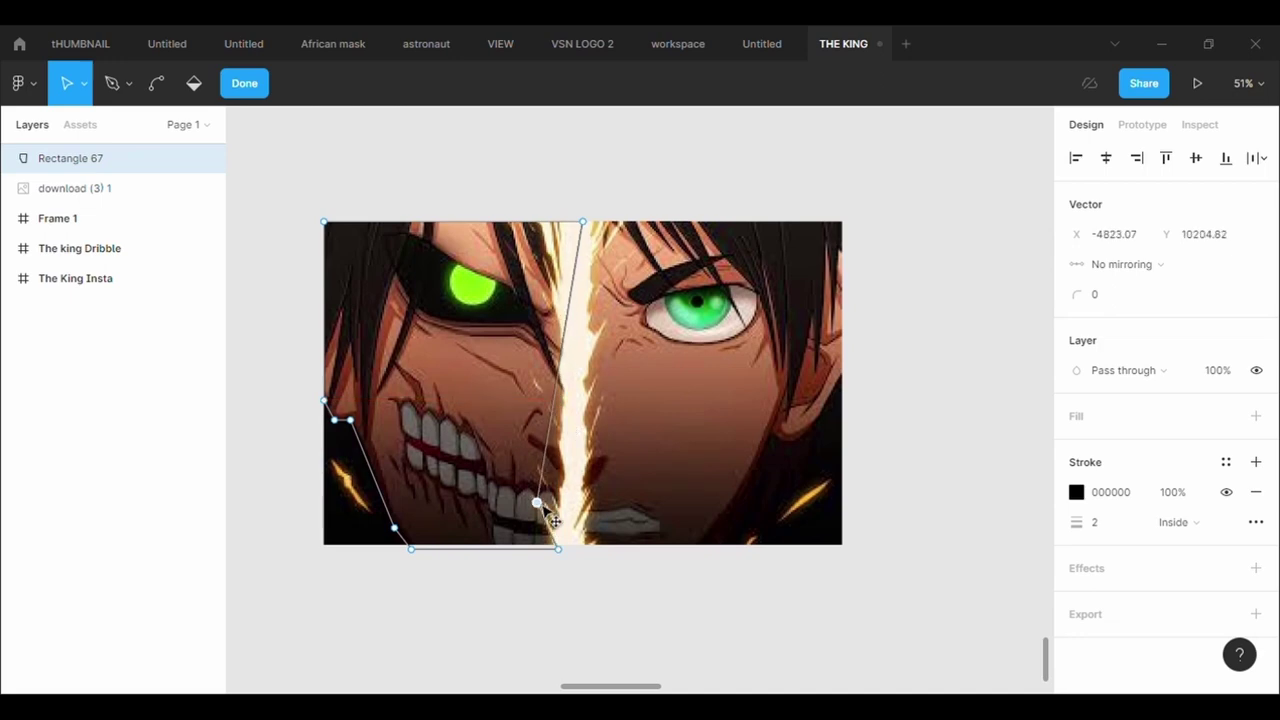
Reshape the face outline's inner edge with added points following the bright split down the middle of the image, and finish editing.
left_click_drag(572, 368, 573, 548)
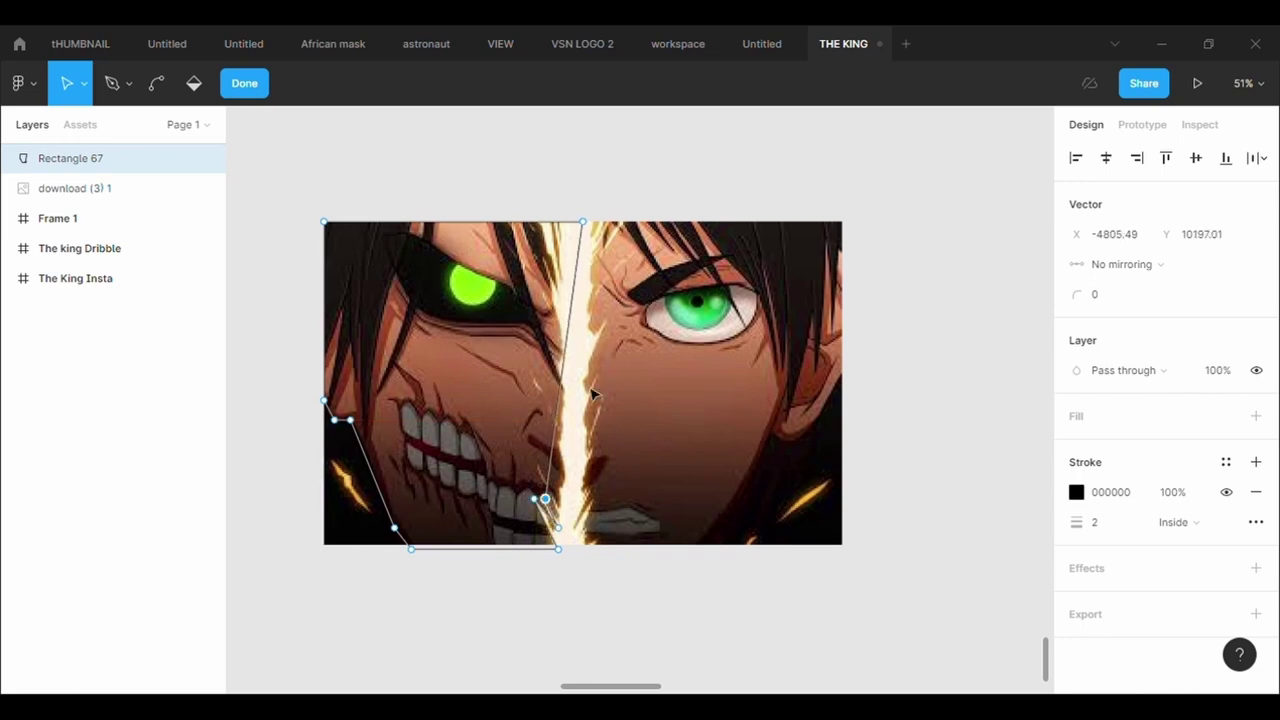
mouse_move(546, 500)
left_mouse_down()
mouse_move(560, 511)
mouse_move(574, 368)
mouse_move(582, 467)
mouse_move(563, 492)
left_mouse_up()
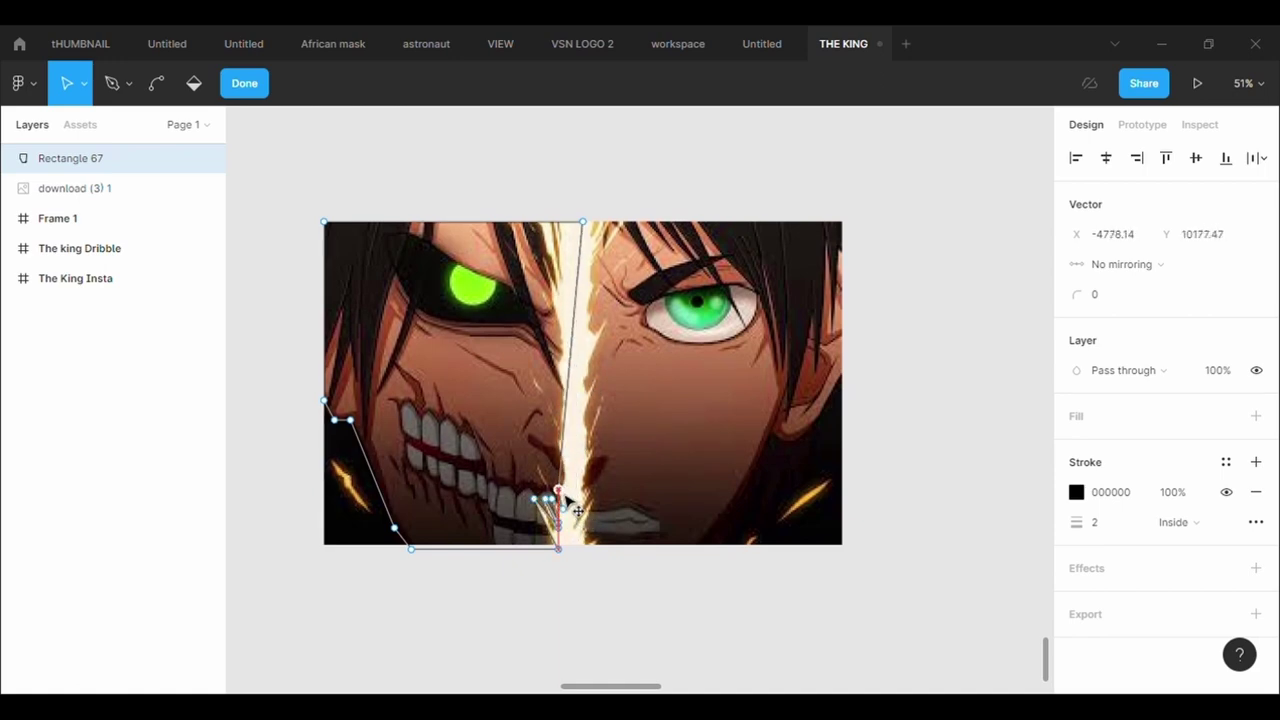
left_click_drag(580, 358, 570, 400)
left_click_drag(575, 308, 564, 373)
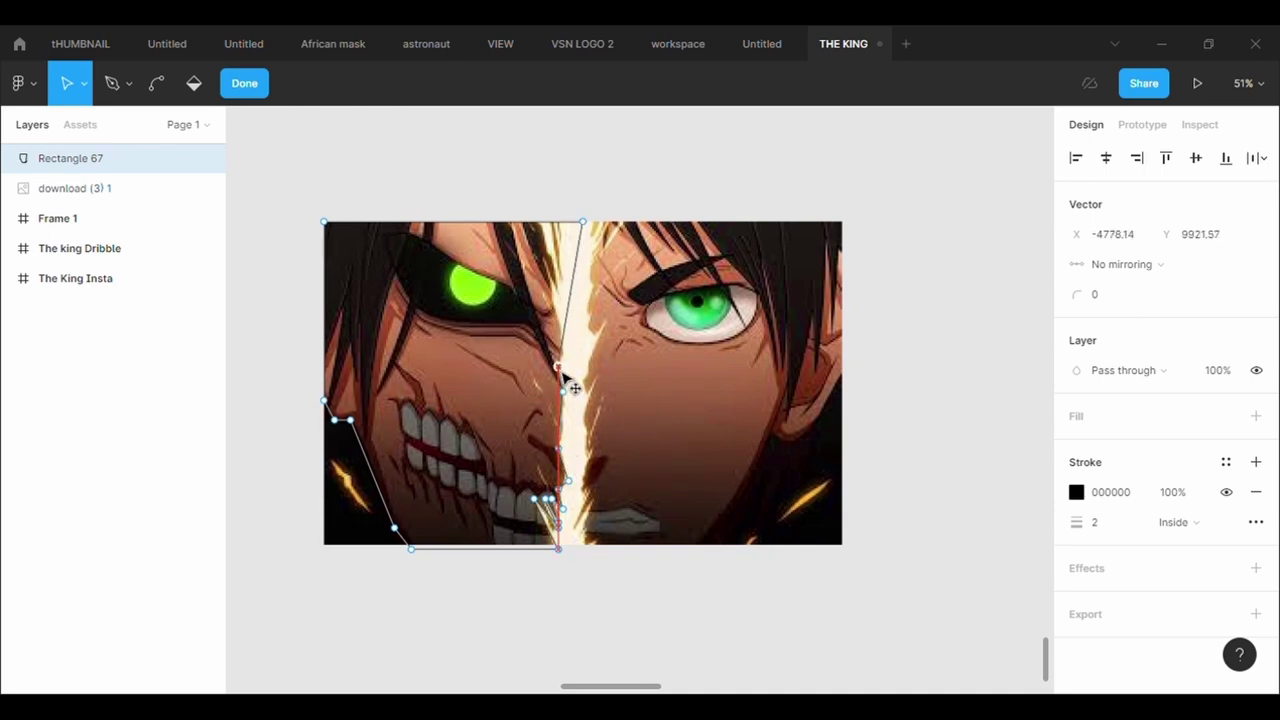
mouse_move(577, 297)
left_mouse_down()
mouse_move(569, 363)
mouse_move(580, 303)
mouse_move(557, 313)
mouse_move(583, 247)
mouse_move(566, 245)
left_mouse_up()
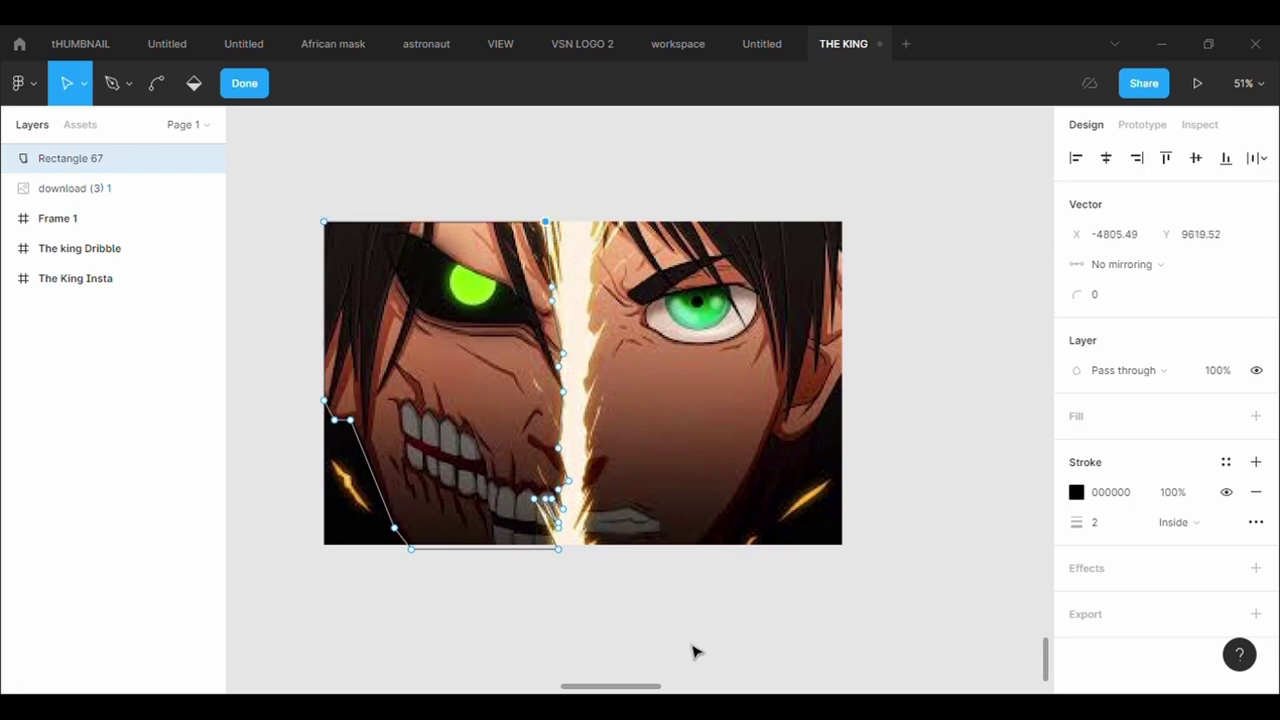
key("Escape")
key("Escape")
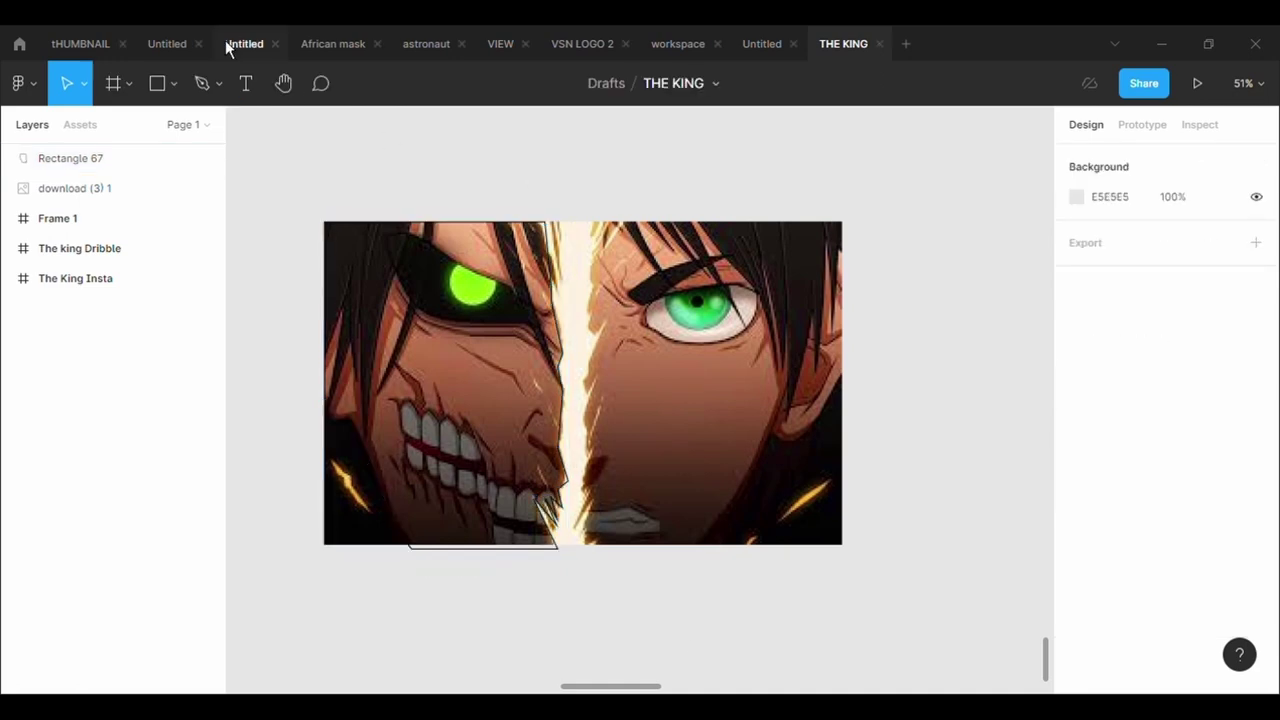
Draw a rectangle about 352 × 262 over the dark eye with a black stroke of 2 and no fill.
key("r")
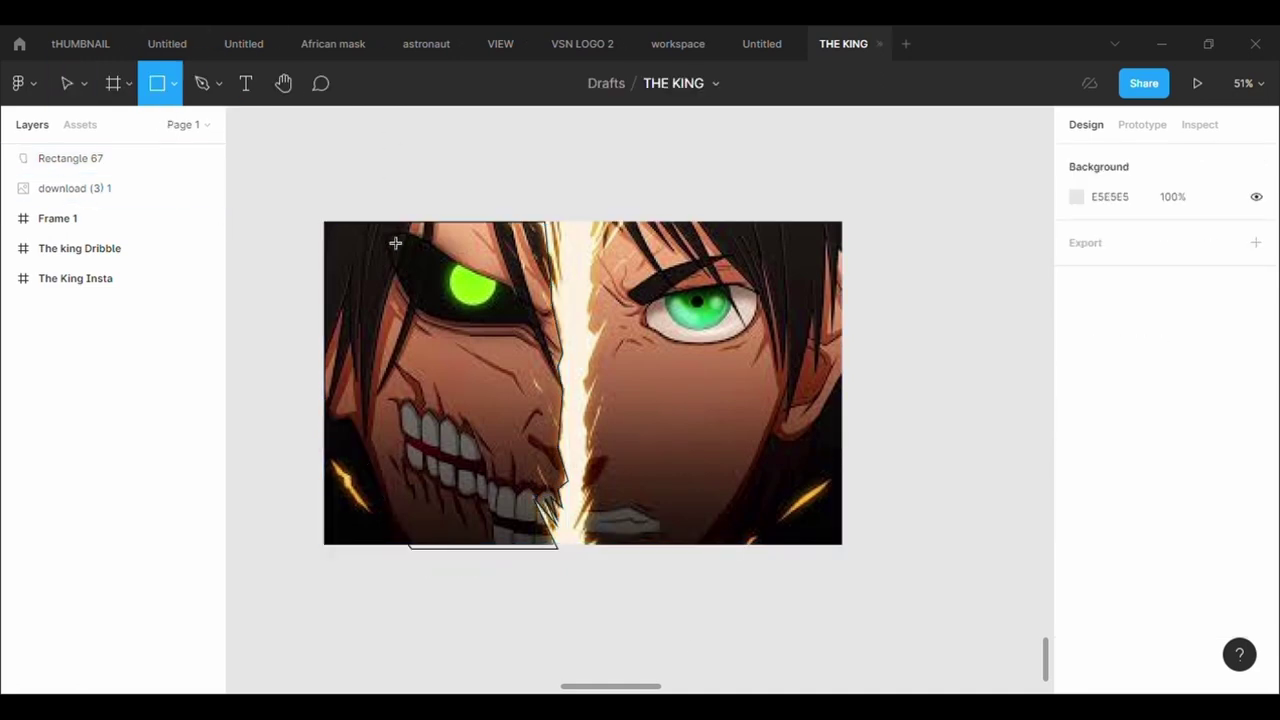
mouse_move(382, 232)
left_mouse_down()
mouse_move(480, 343)
mouse_move(549, 356)
left_mouse_up()
left_click(1256, 461)
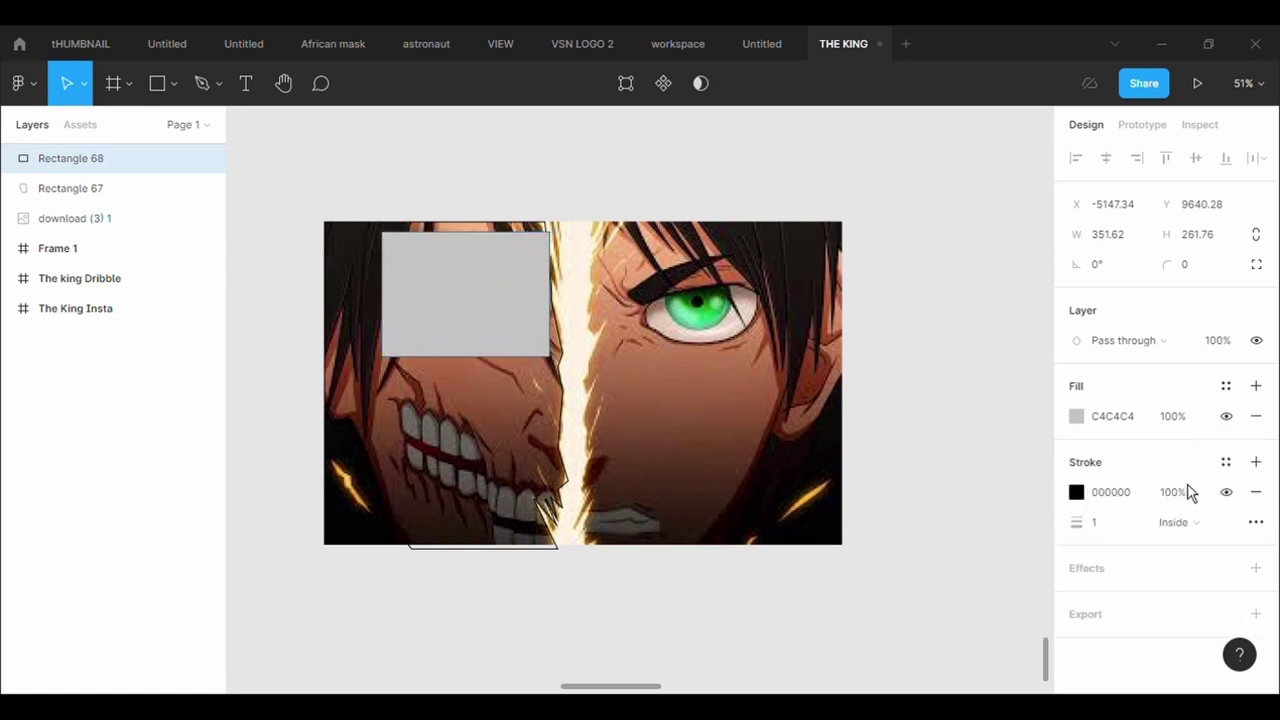
left_click(1127, 526)
type("2")
left_click(1256, 386)
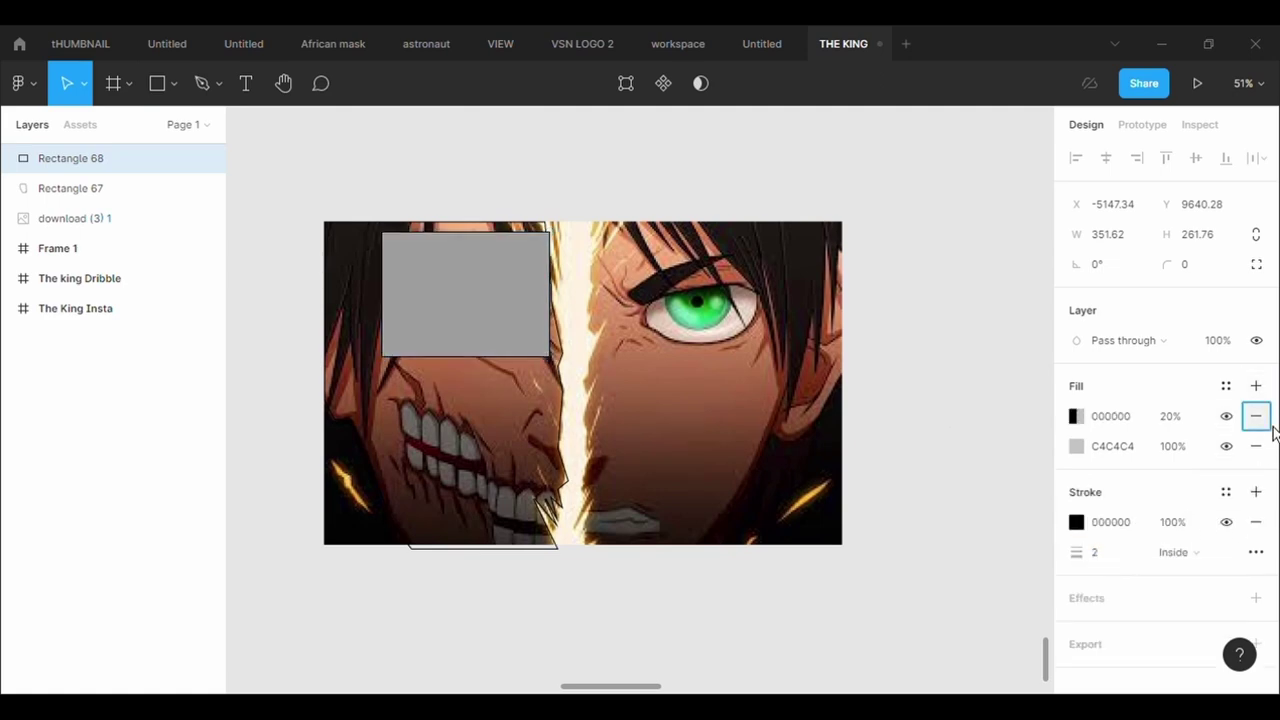
left_click(1256, 416)
left_click(1256, 416)
Reshape the eye rectangle by moving its corners and adding points so it traces the dark eye socket.
left_click(625, 83)
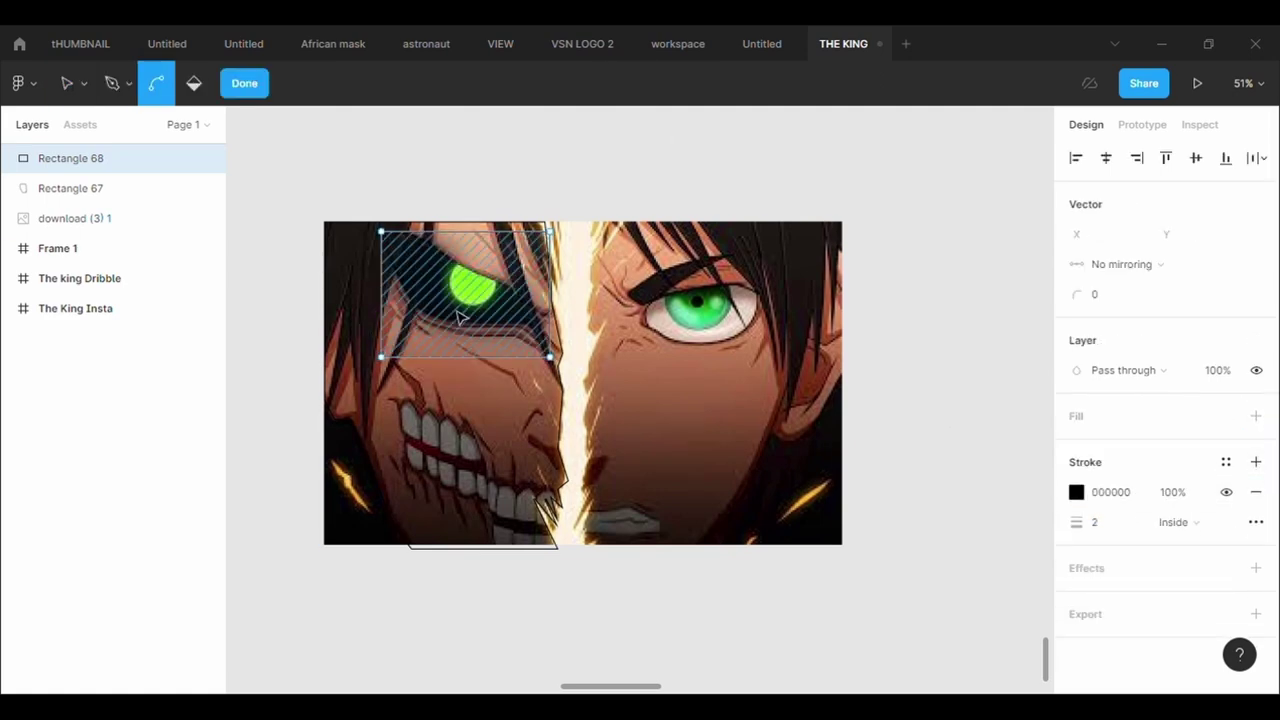
scroll(451, 309, "up", 5)
left_click_drag(643, 160, 573, 272)
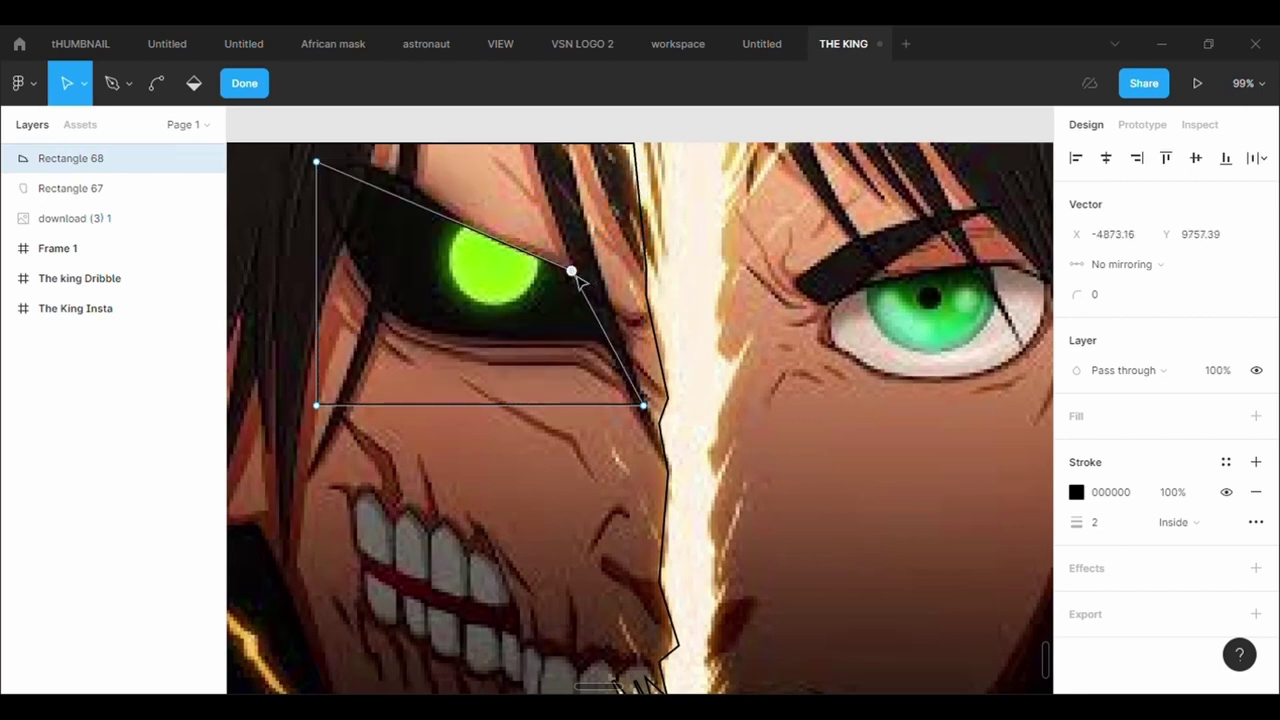
left_click_drag(316, 162, 406, 184)
left_click_drag(360, 294, 338, 240)
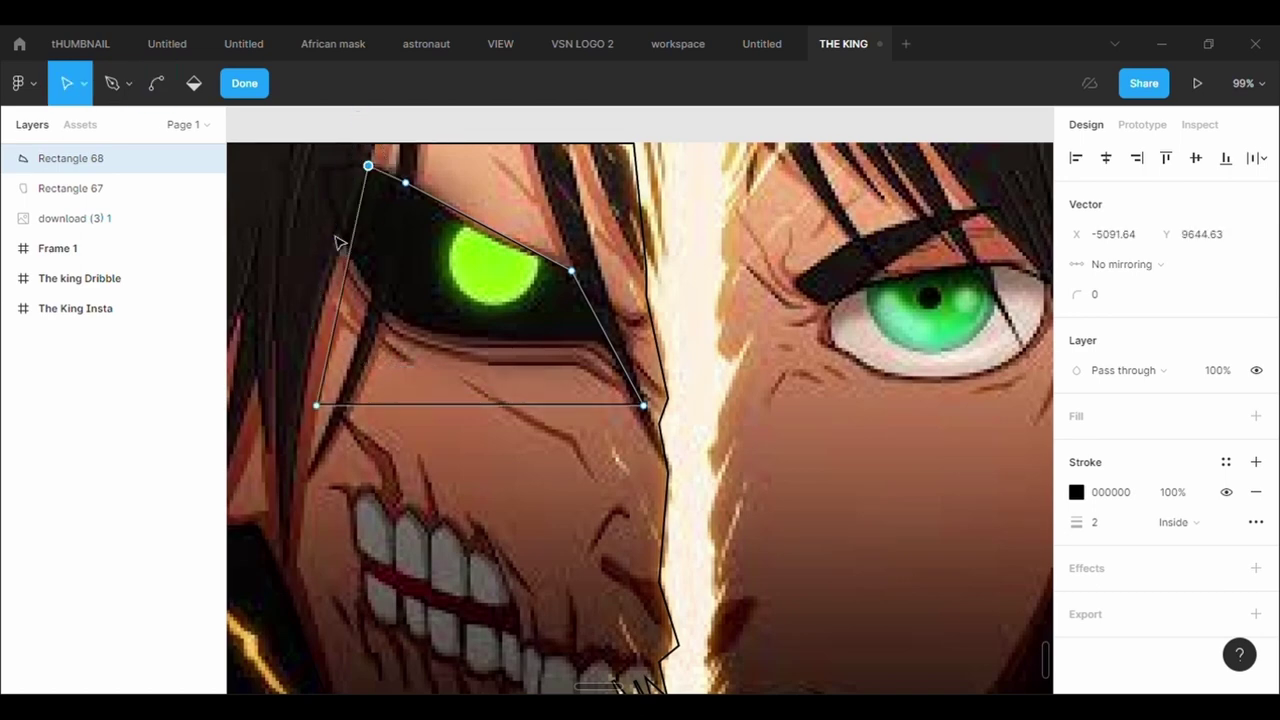
left_click_drag(345, 287, 327, 168)
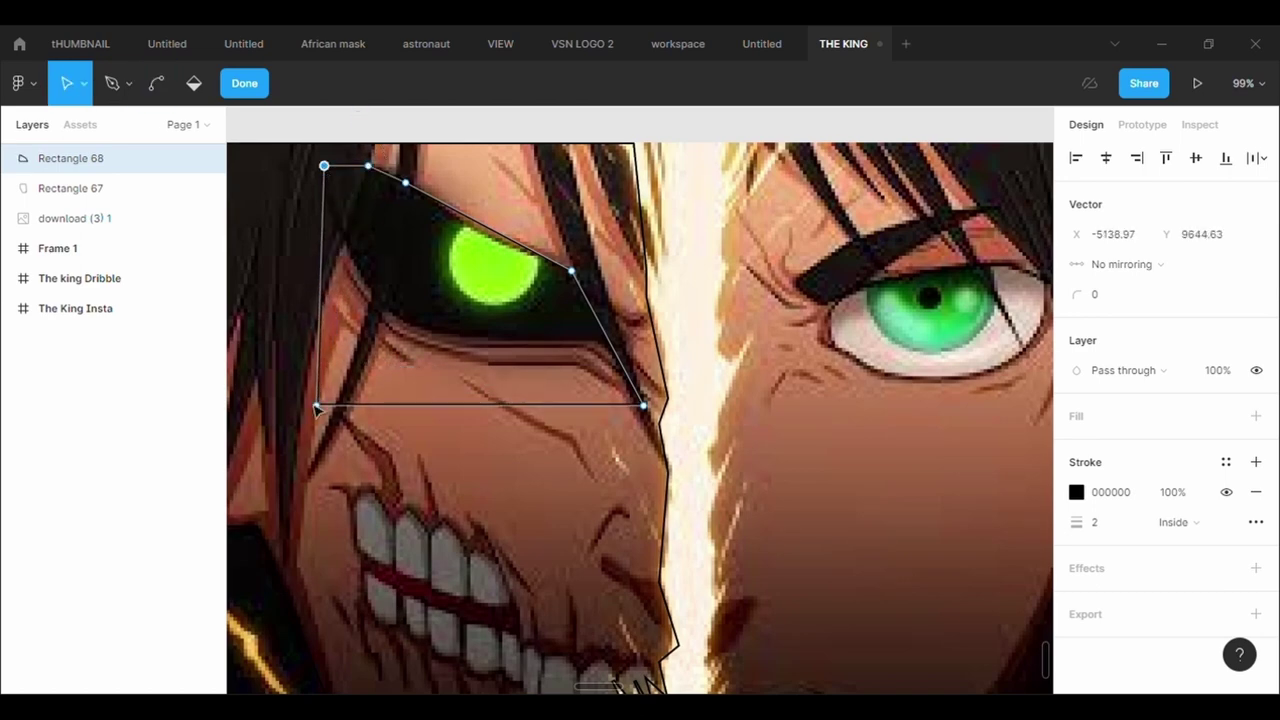
mouse_move(316, 408)
left_mouse_down()
mouse_move(405, 340)
mouse_move(398, 331)
left_mouse_up()
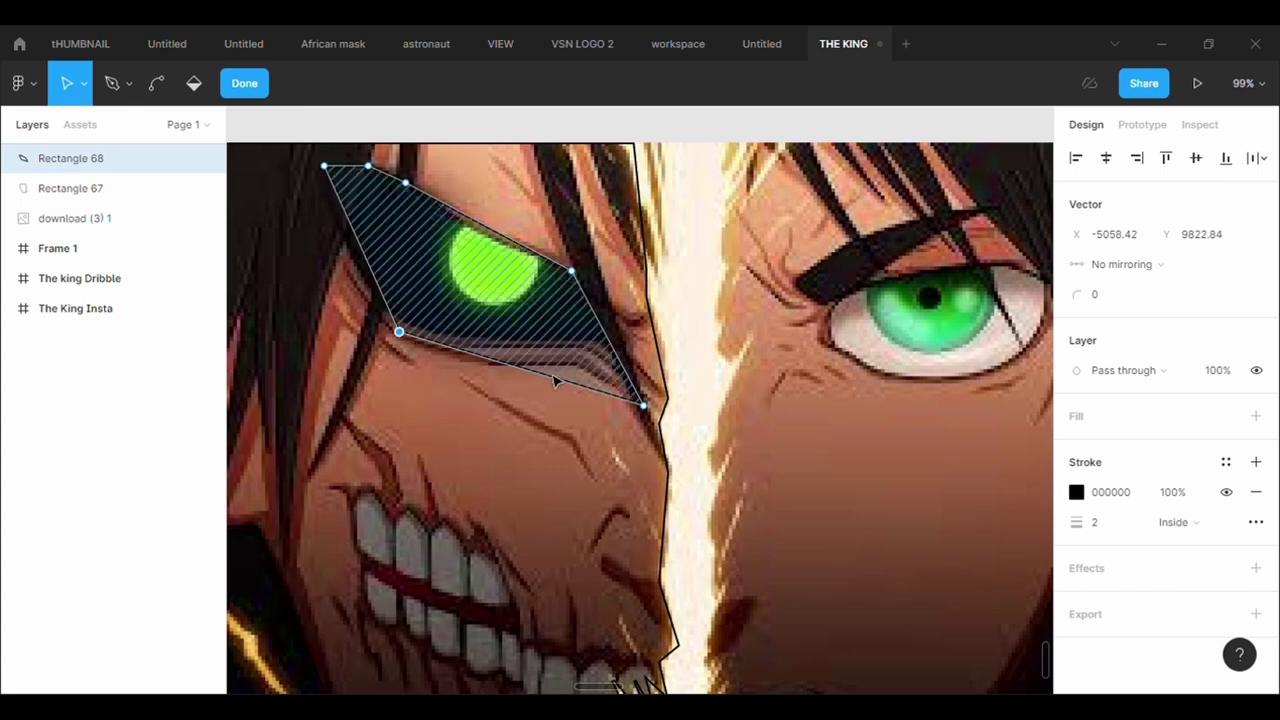
left_click_drag(530, 372, 606, 370)
key("Escape")
Rename the eye outline layer as Eyes1.
key("ctrl+r")
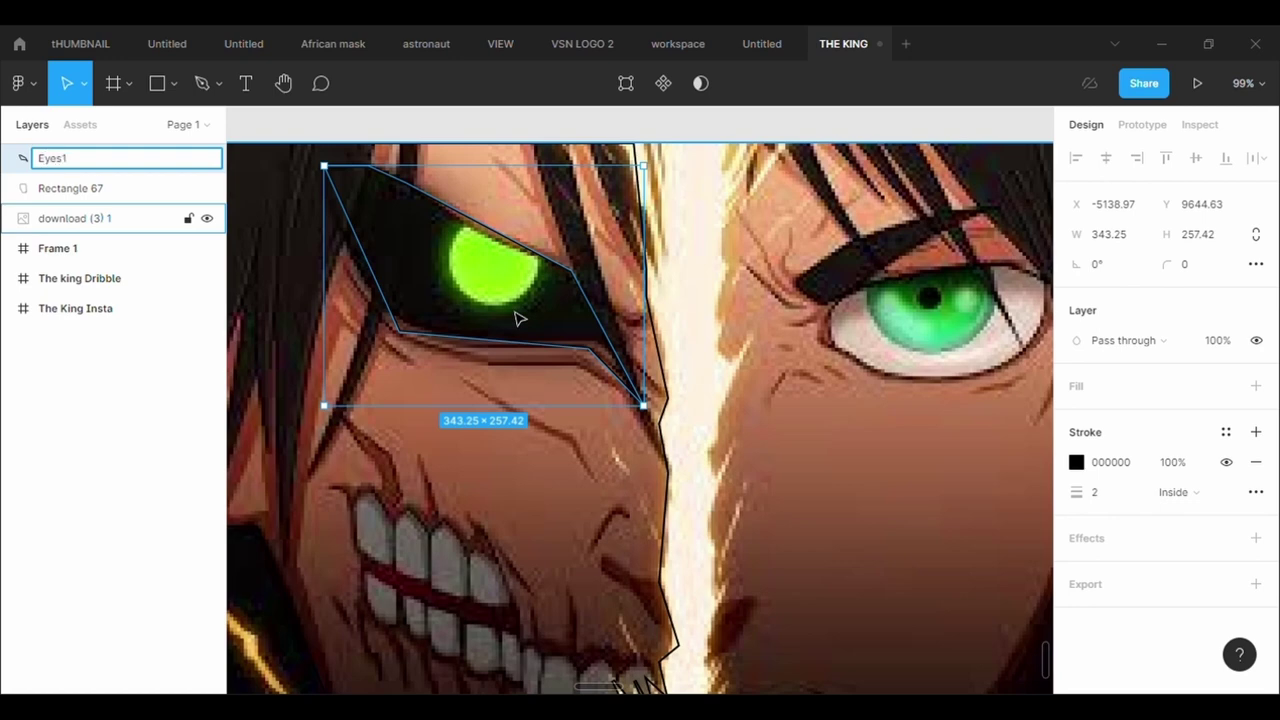
key("Return")
scroll(561, 453, "down", 1)
double_click(561, 453)
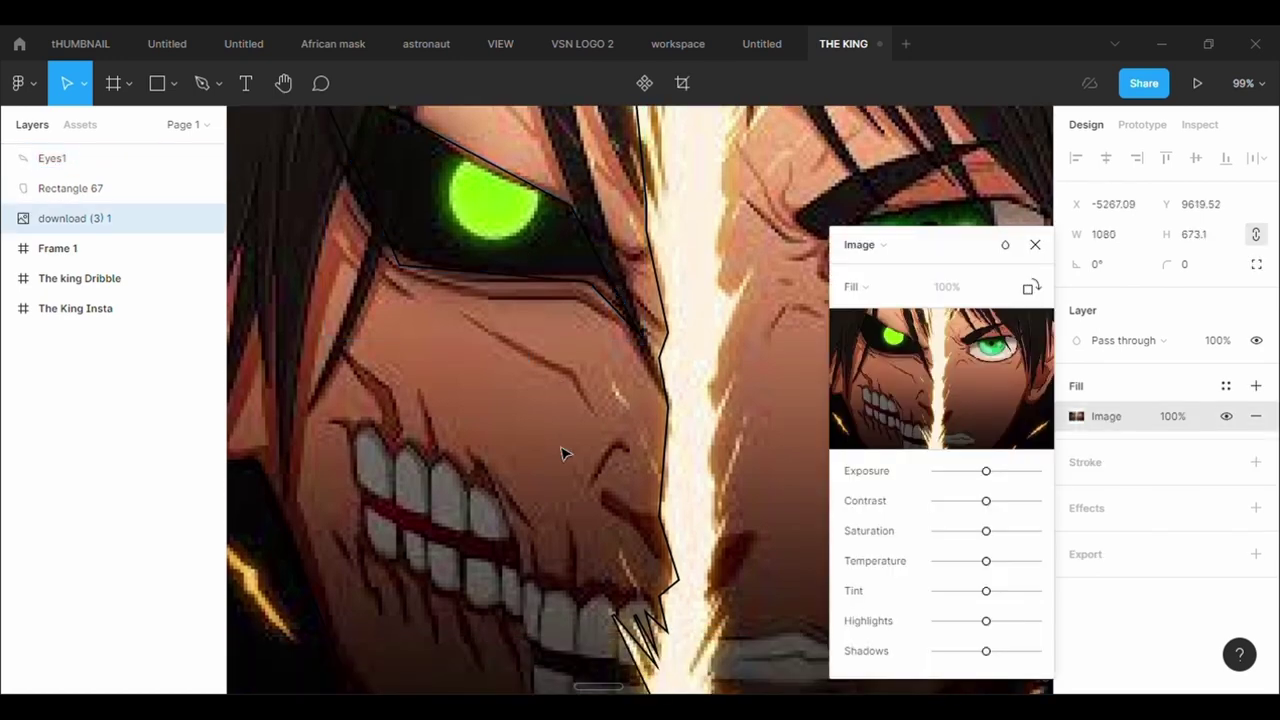
scroll(561, 453, "down", 3)
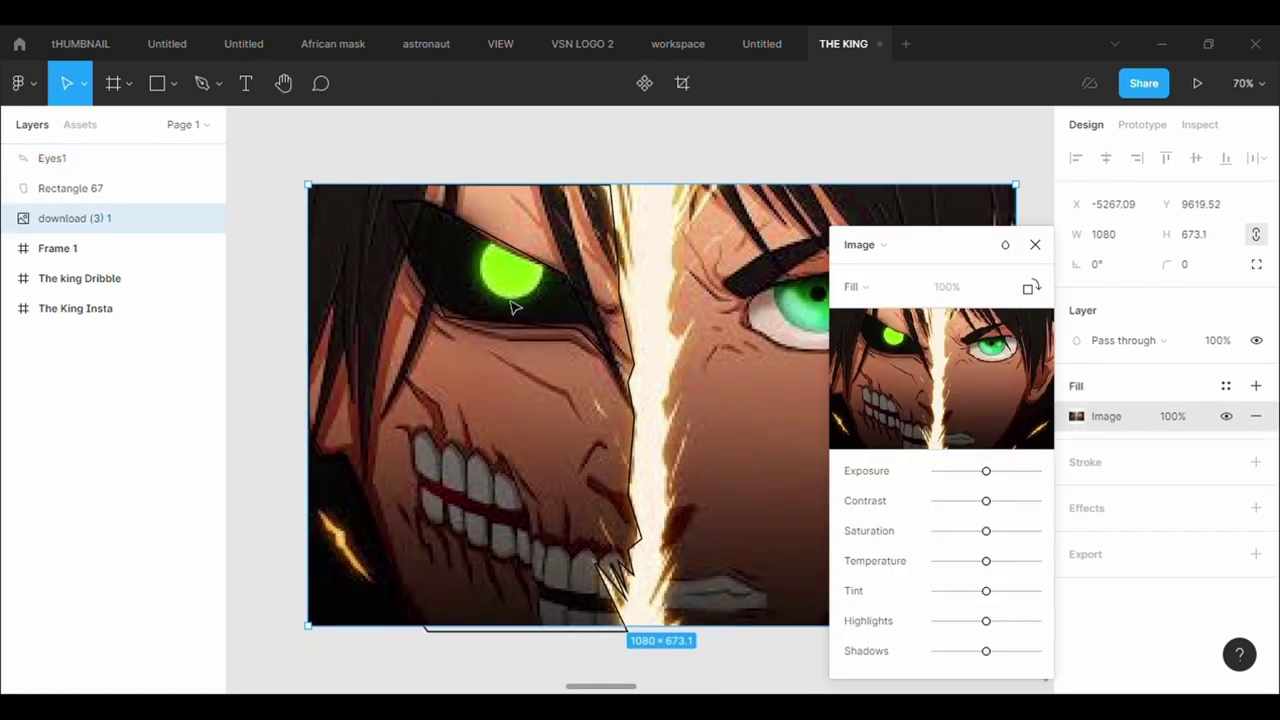
key("Escape")
scroll(637, 446, "down", 1)
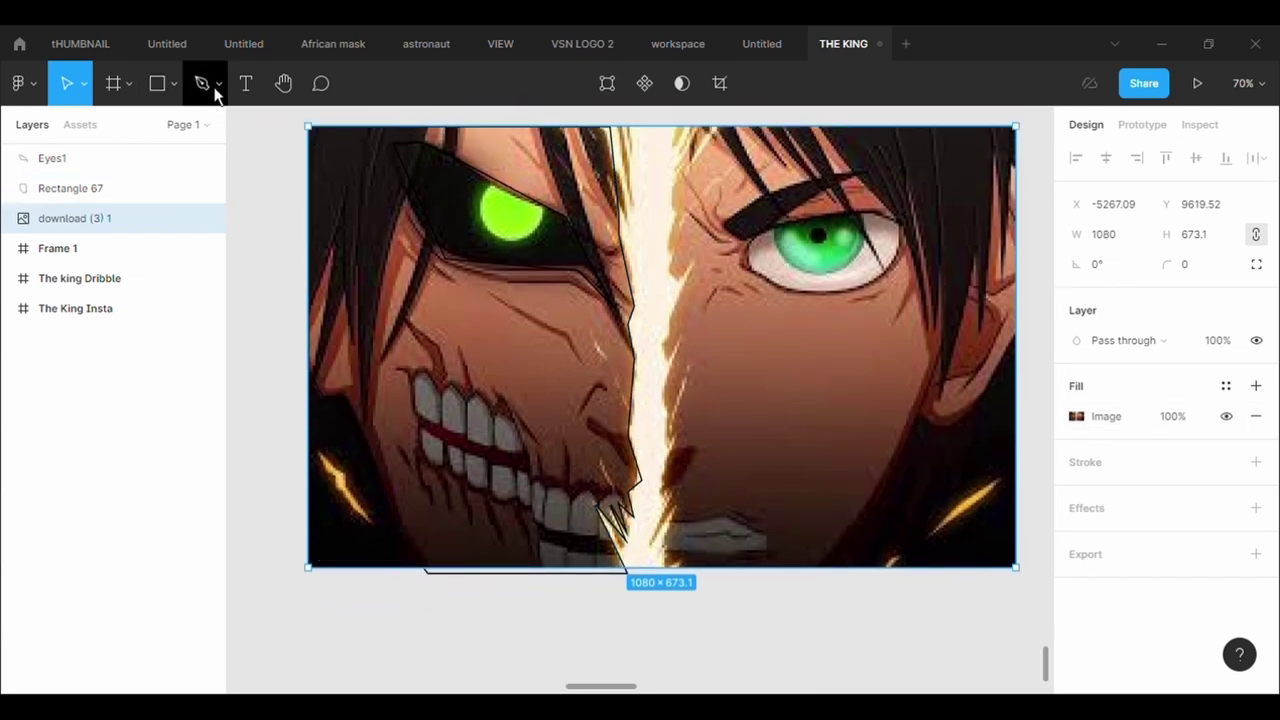
Draw a rectangle about 64 × 70 over the nostril beside the split, with a black stroke and no fill.
left_click(157, 83)
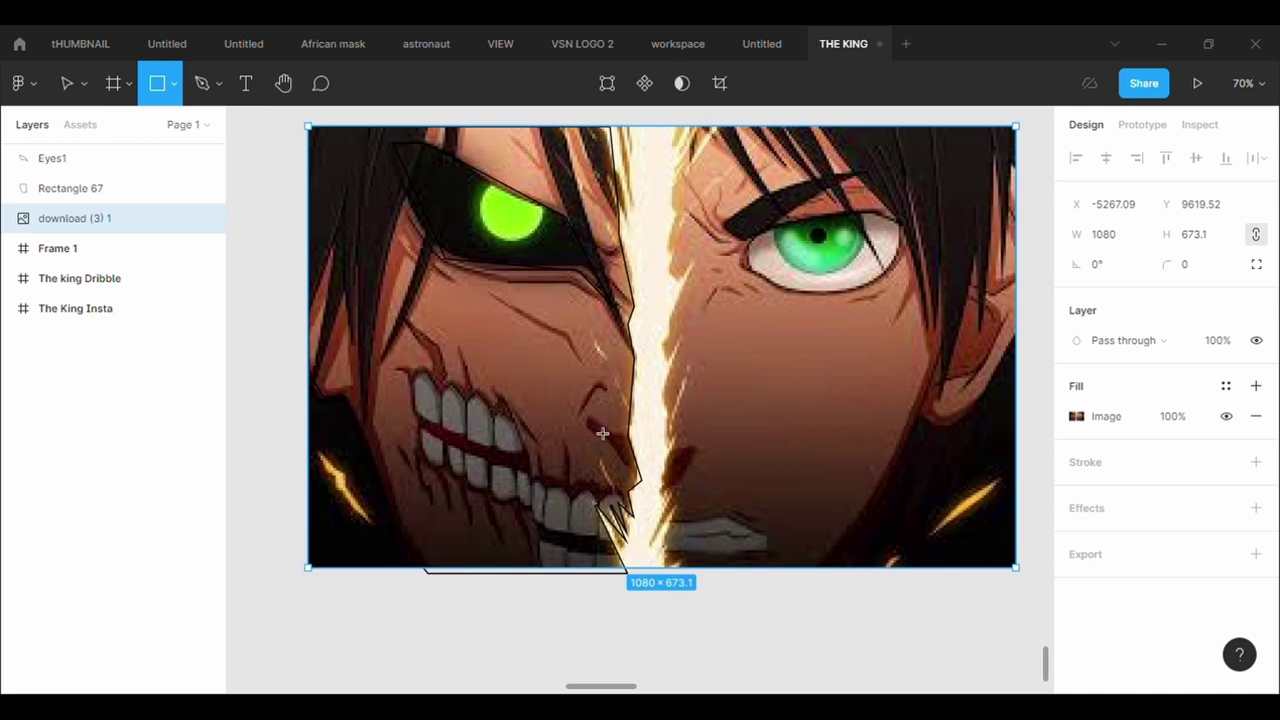
left_click_drag(587, 418, 630, 464)
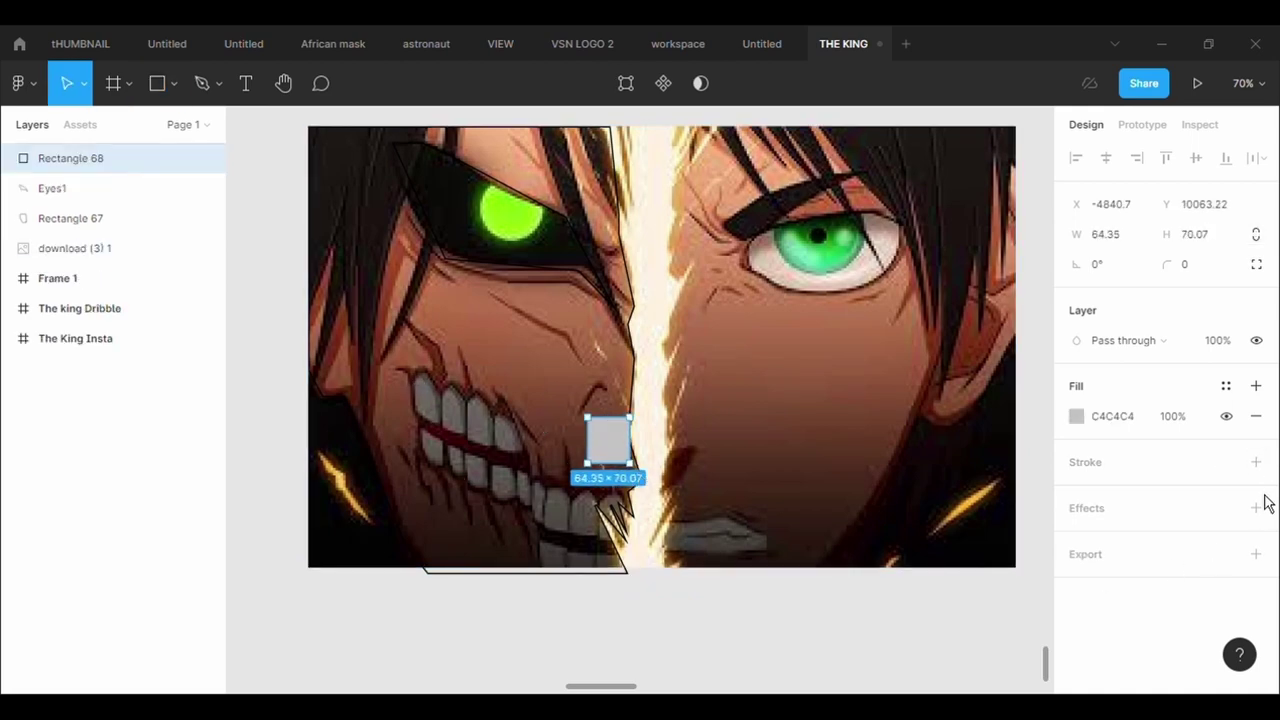
left_click(1256, 462)
left_click(1256, 416)
Reshape the nostril rectangle by moving its corners and adding points to trace the dark nostril shadow, and finish editing.
scroll(625, 475, "up", 3)
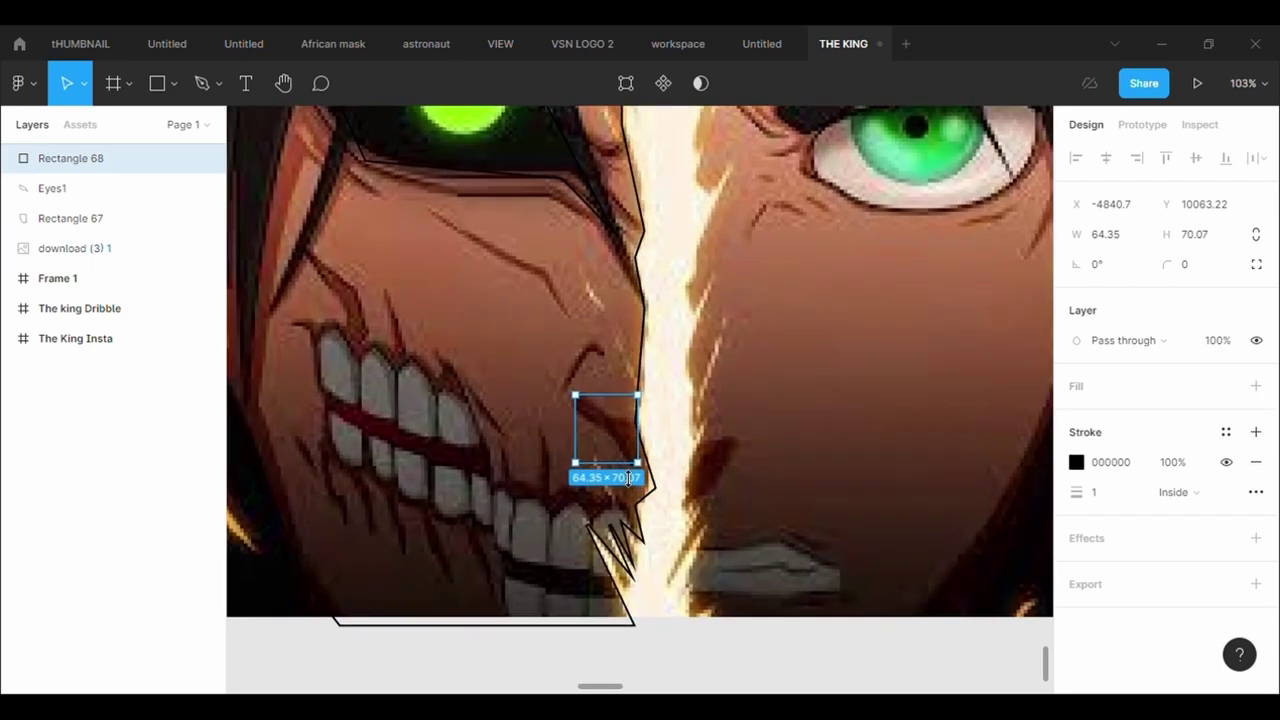
scroll(628, 478, "up", 3)
left_click(626, 83)
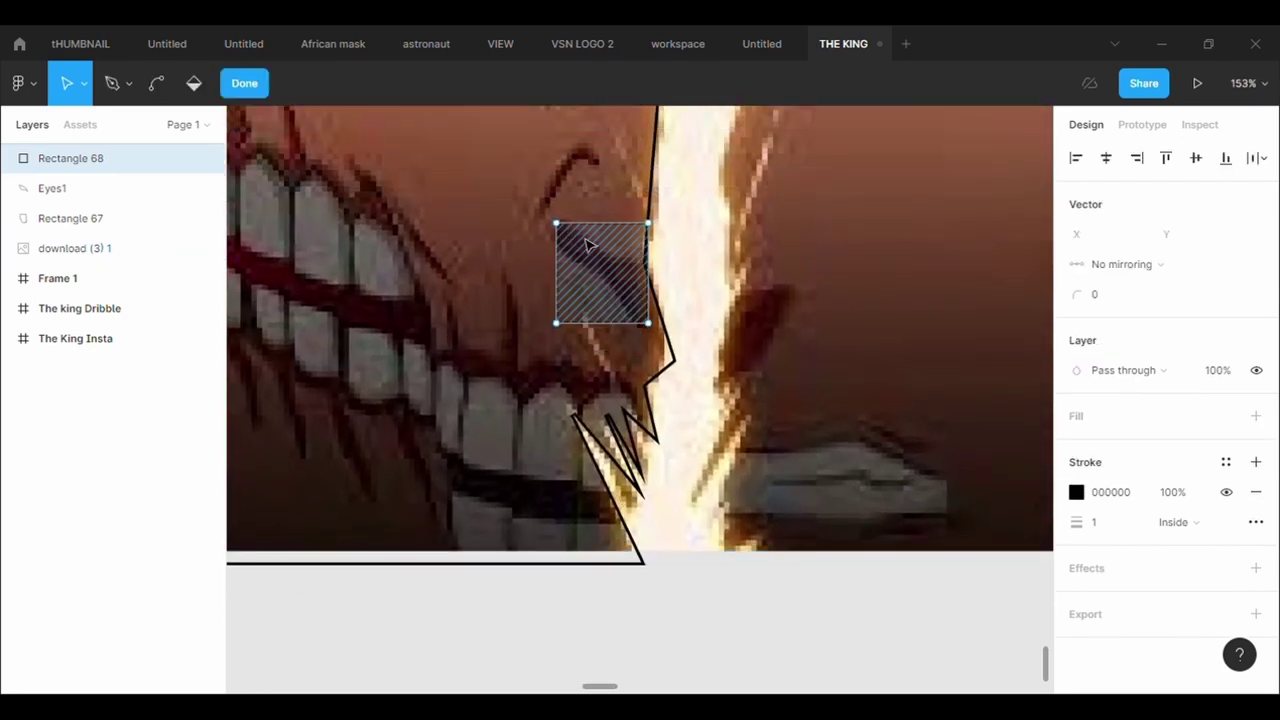
left_click_drag(650, 233, 657, 281)
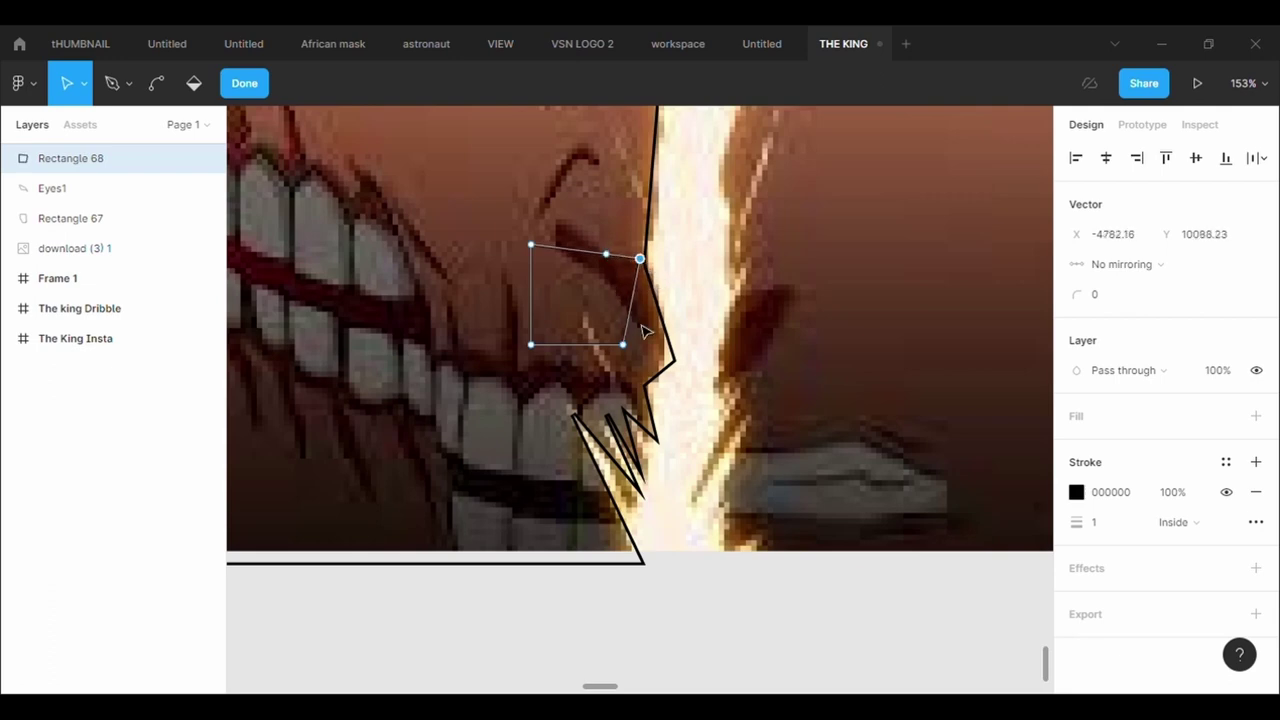
left_click_drag(623, 344, 657, 333)
left_click_drag(530, 245, 566, 221)
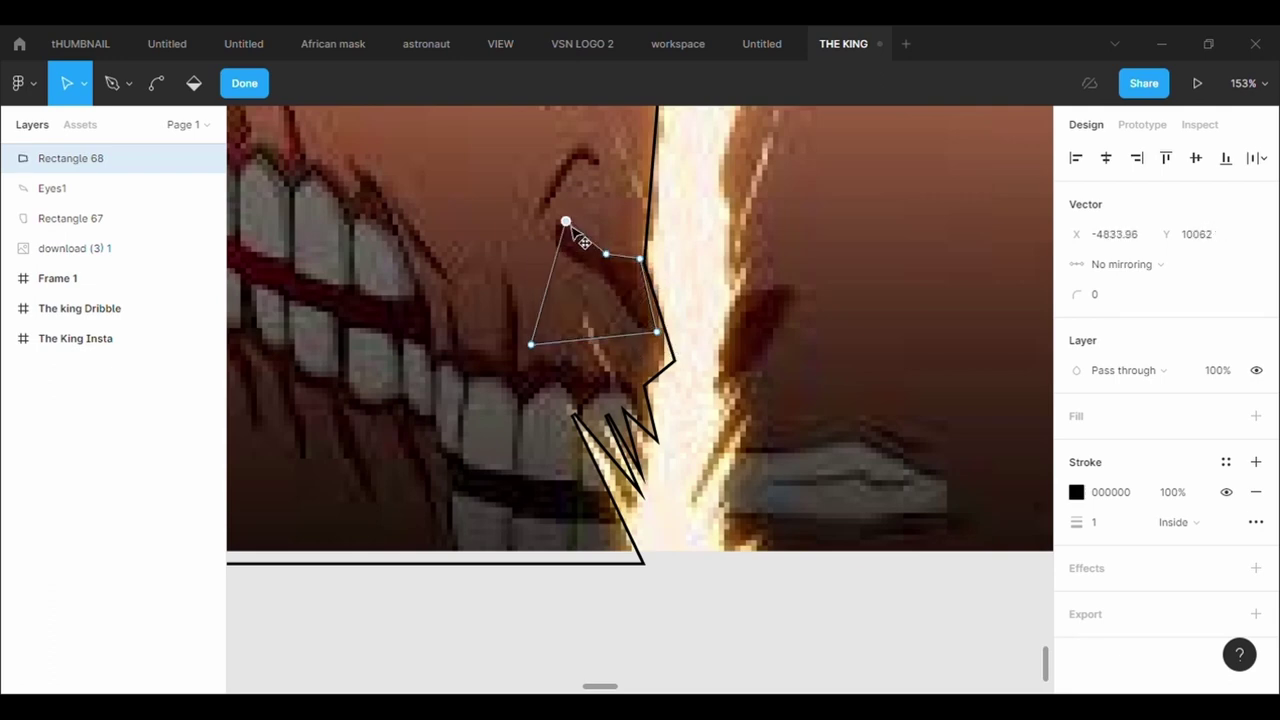
left_click_drag(558, 288, 566, 262)
left_click_drag(533, 346, 609, 293)
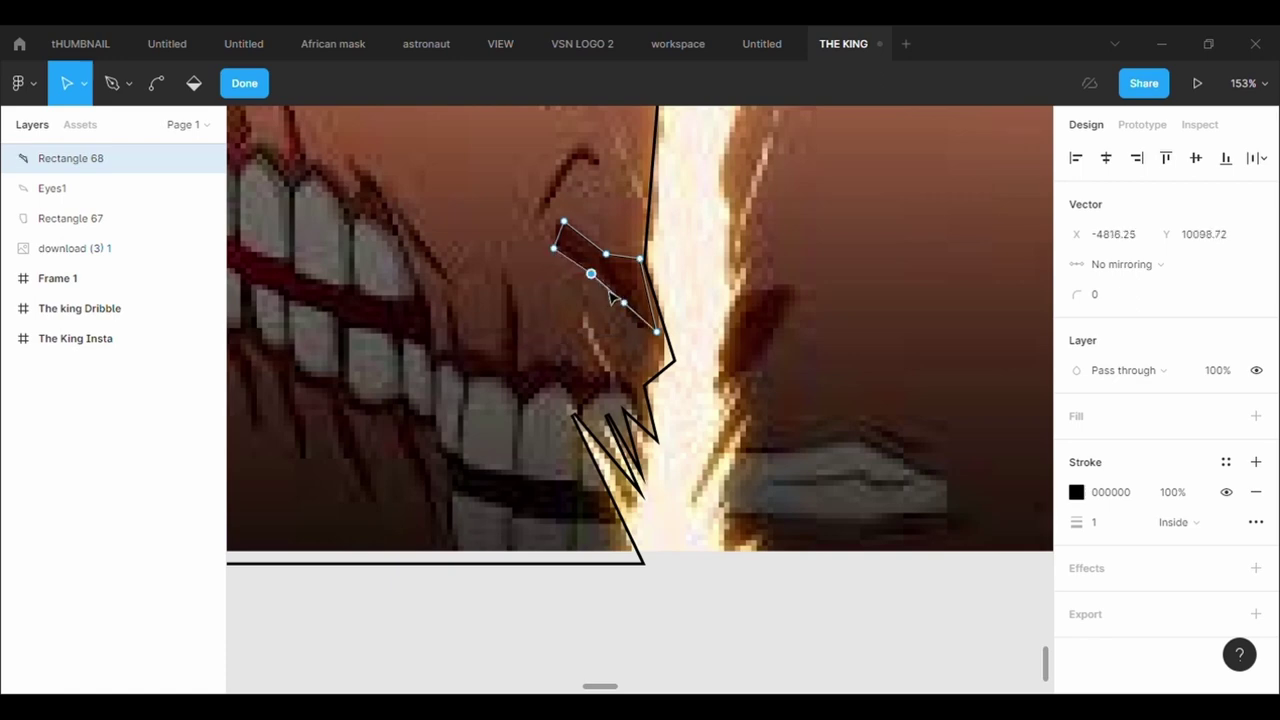
scroll(643, 337, "down", 10)
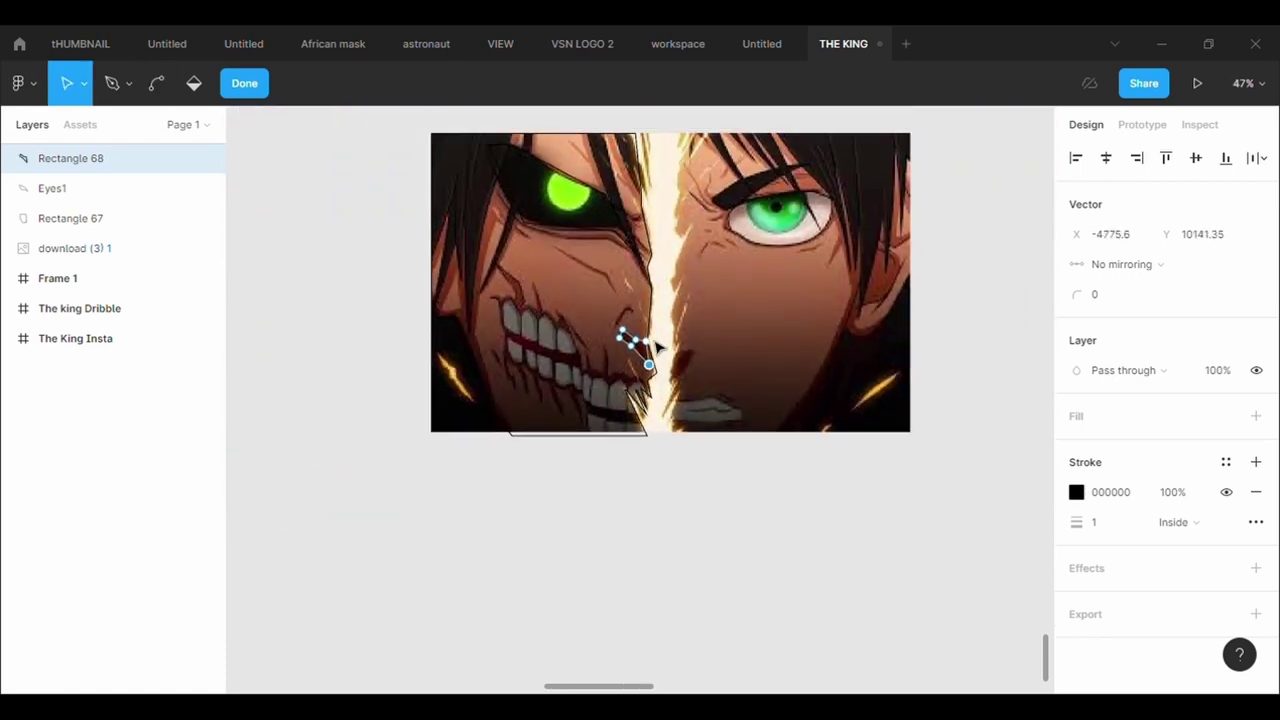
left_click(612, 336)
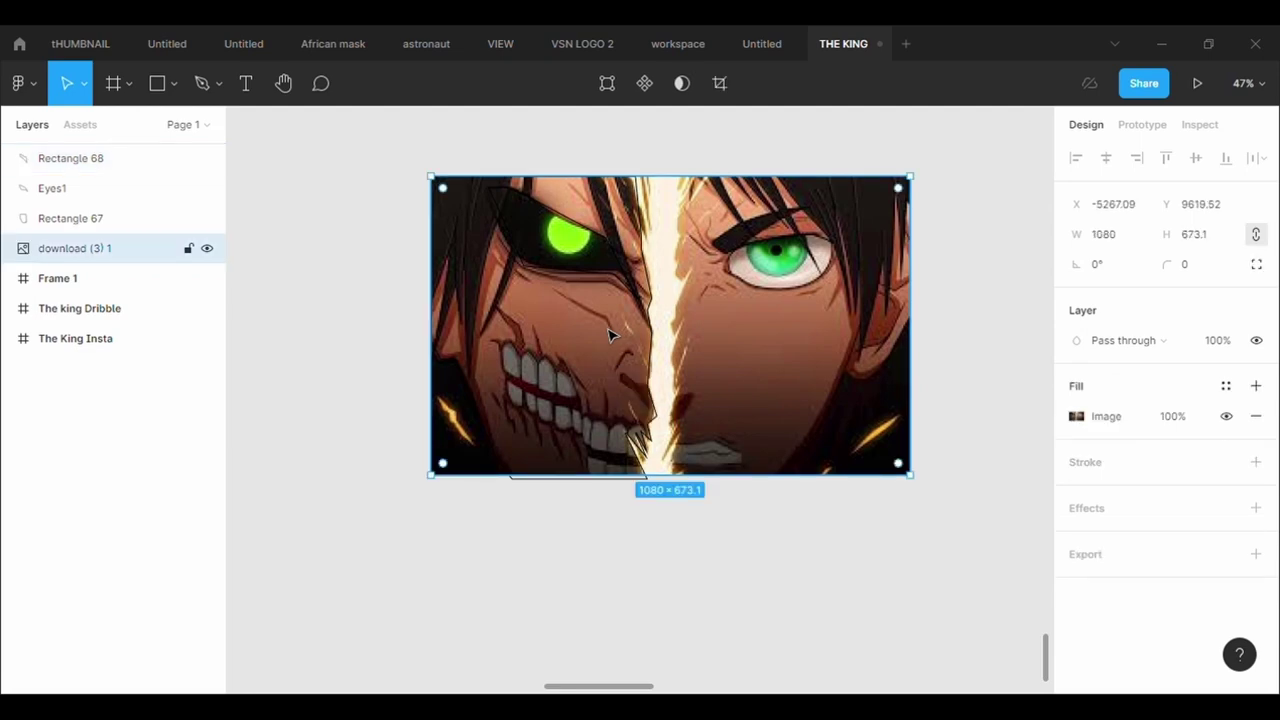
Draw a rectangle about 41 × 55 over the curved nose line above the nostril, with a black stroke and no fill.
scroll(610, 335, "up", 8)
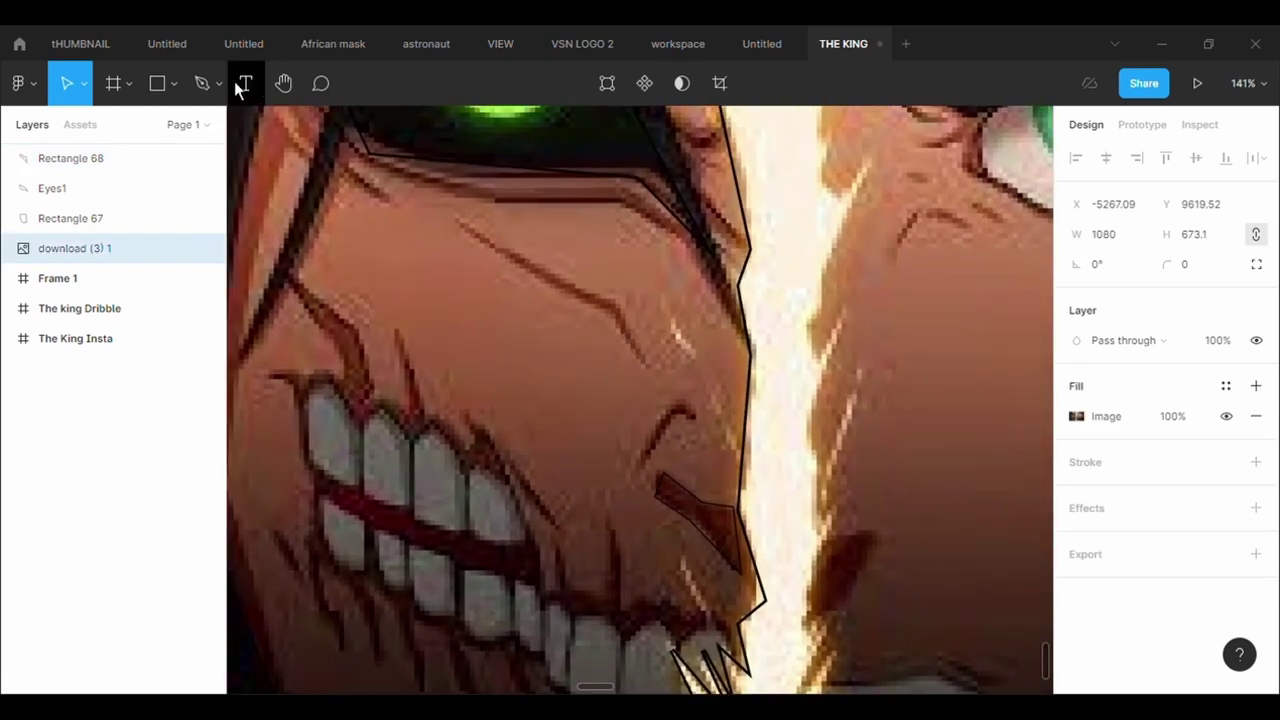
left_click(157, 83)
left_click_drag(620, 399, 676, 471)
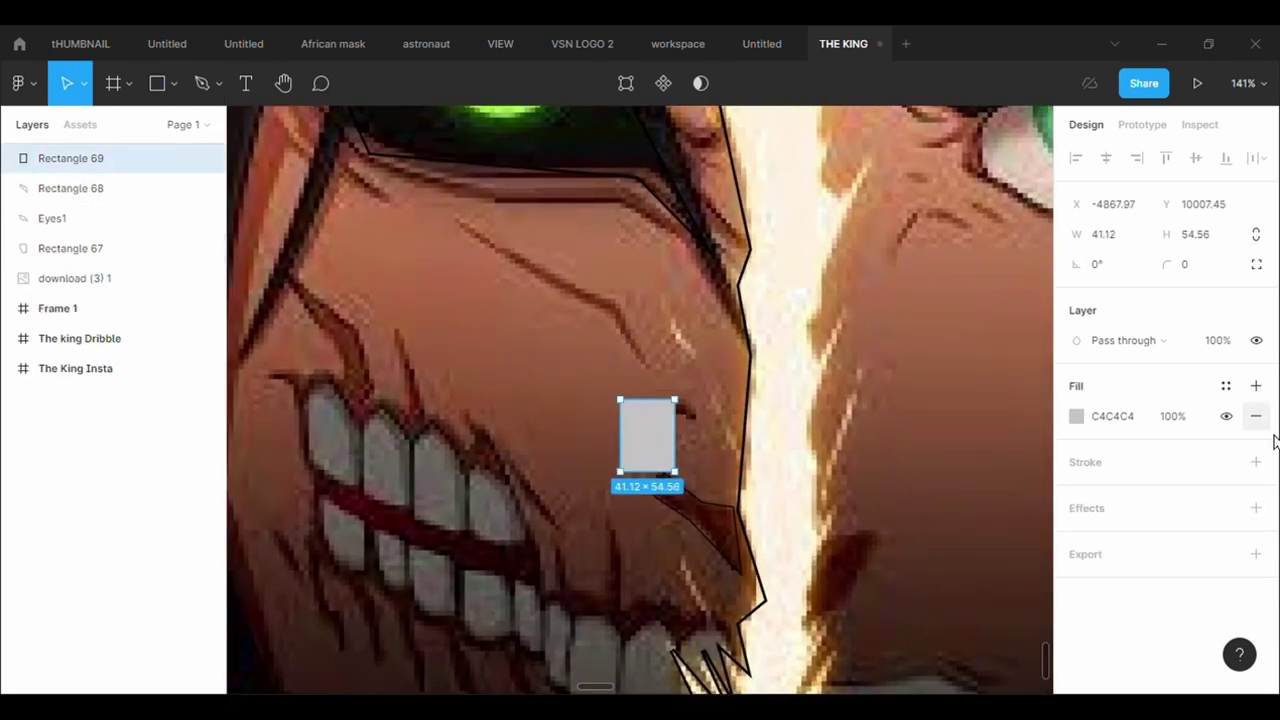
left_click(1256, 416)
left_click(1256, 432)
Reshape the small rectangle into a thin bent shape tracing the curved nose line above the nostril, and finish editing.
key("Return")
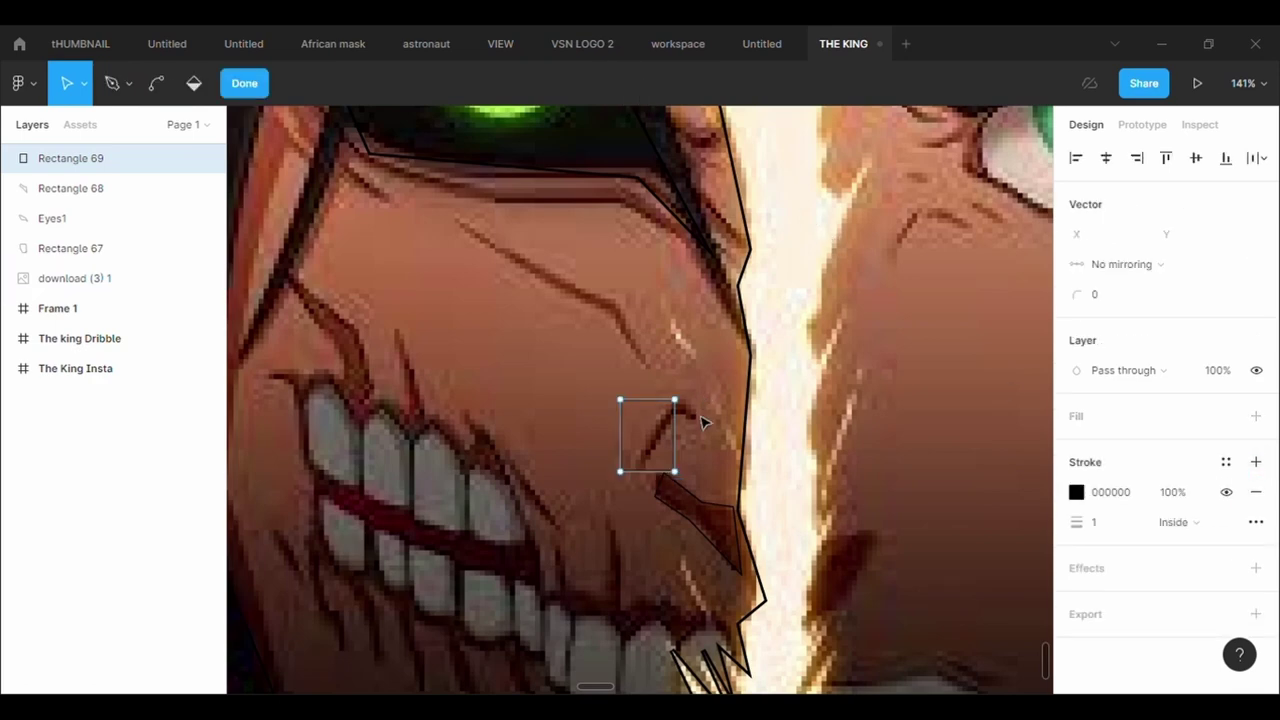
left_click_drag(676, 472, 705, 421)
left_click_drag(622, 403, 660, 437)
left_click(646, 486)
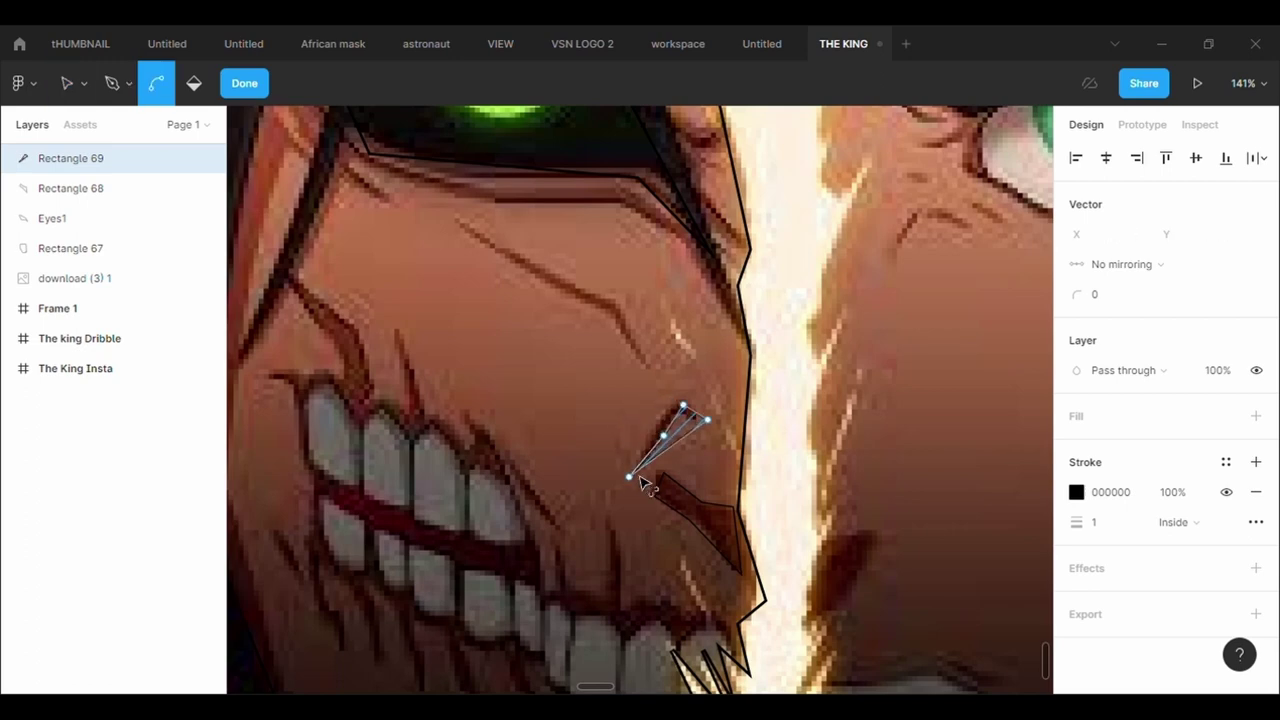
key("ctrl+z")
left_click_drag(626, 478, 706, 431)
left_click(720, 467)
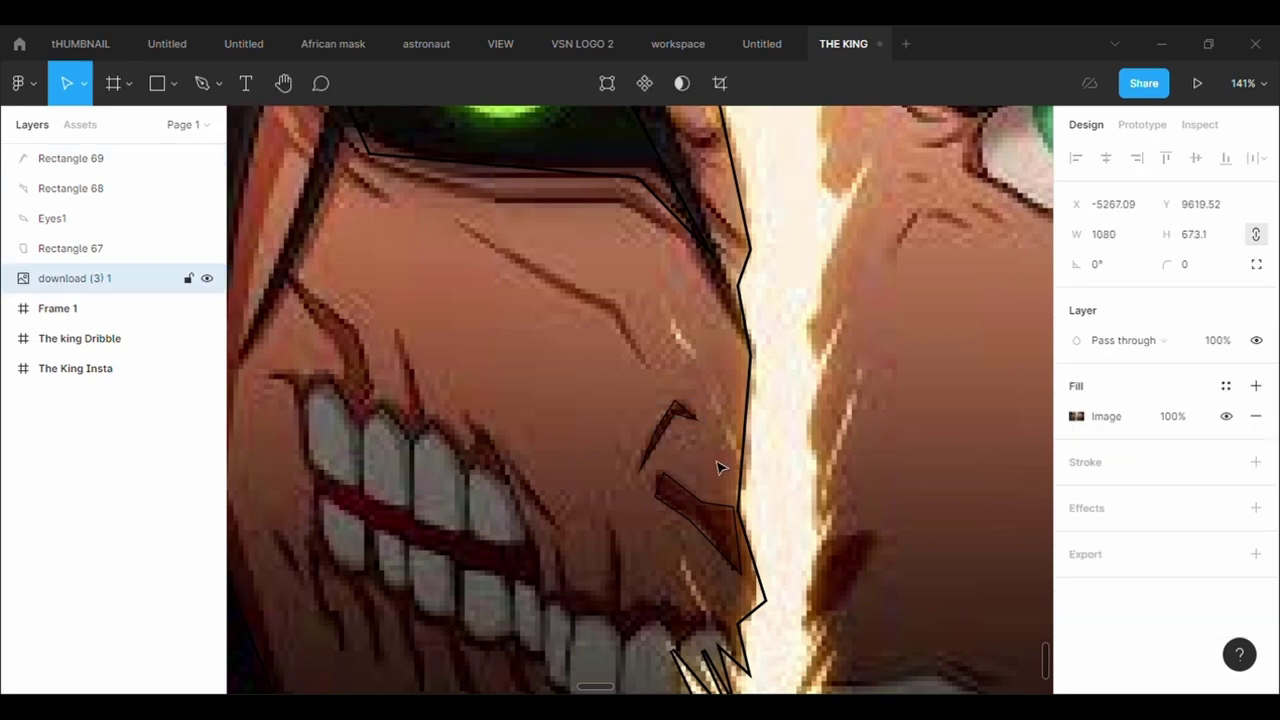
Draw a rectangle about 169 × 126 over the cheek crease below the dark eye, with a black stroke and no fill.
scroll(720, 467, "down", 5)
scroll(720, 467, "up", 4)
scroll(720, 467, "down", 2)
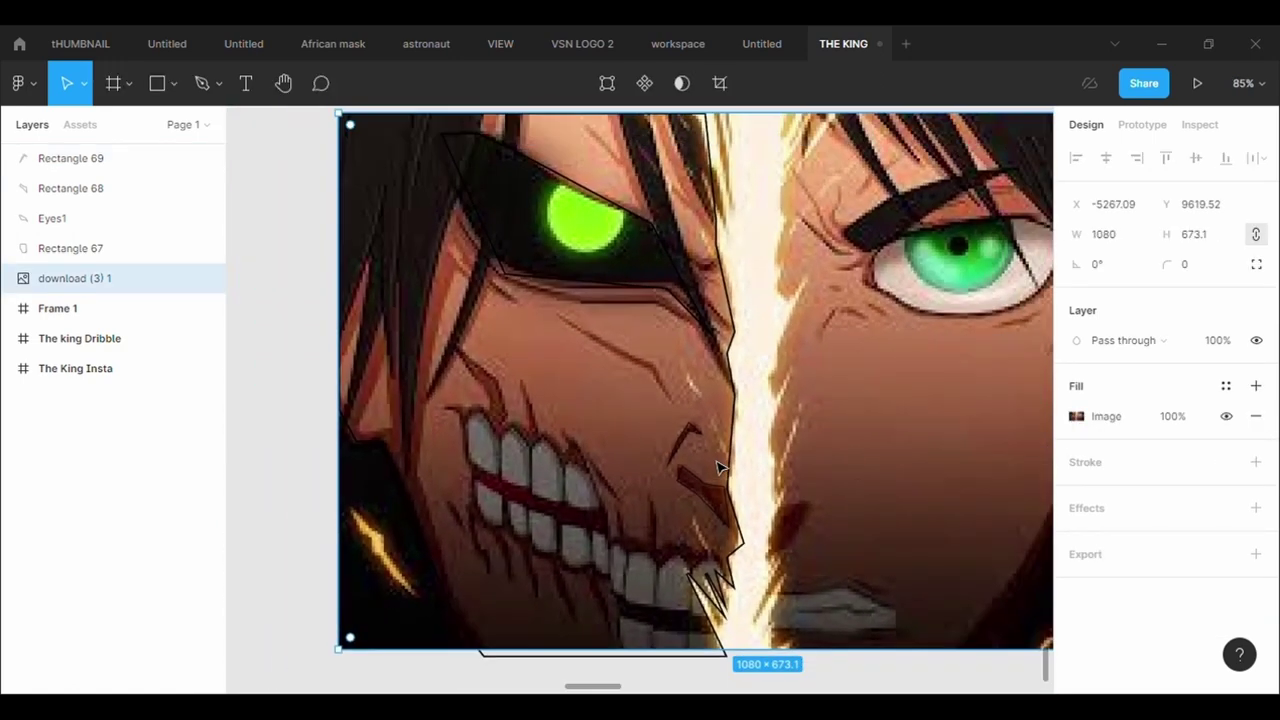
key("r")
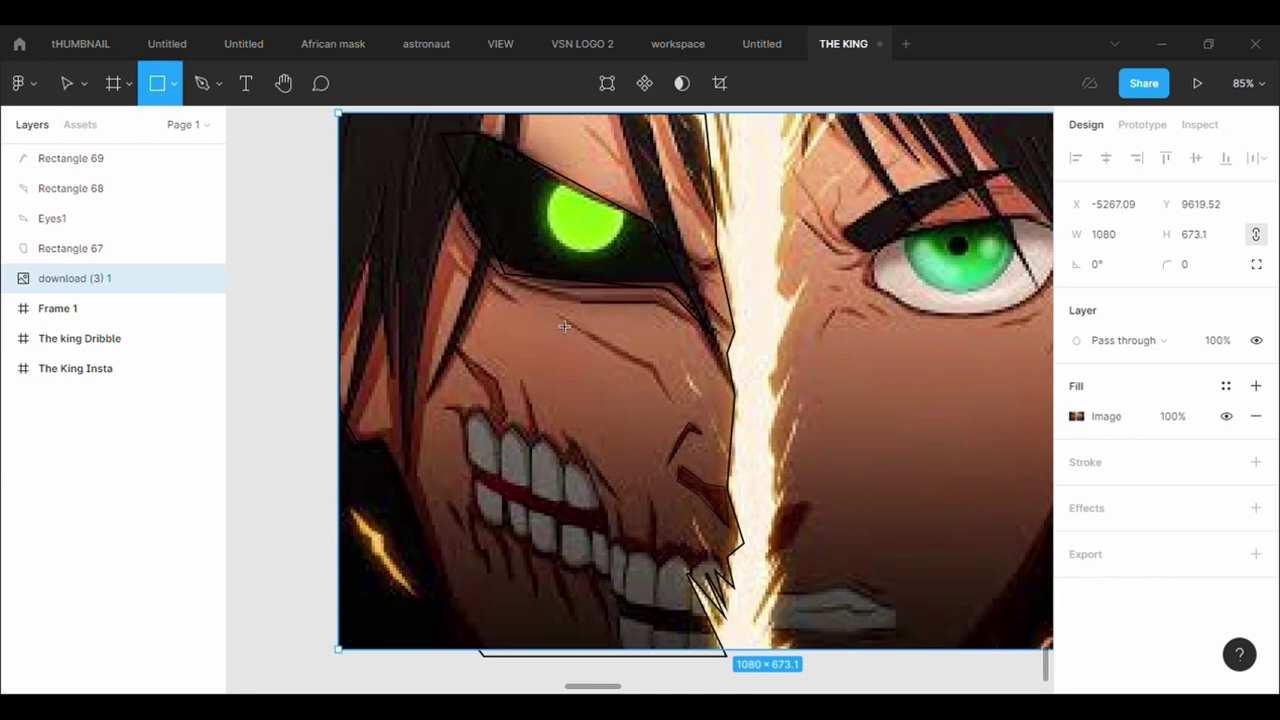
mouse_move(547, 309)
left_mouse_down()
mouse_move(692, 386)
mouse_move(690, 416)
left_mouse_up()
left_click(1256, 416)
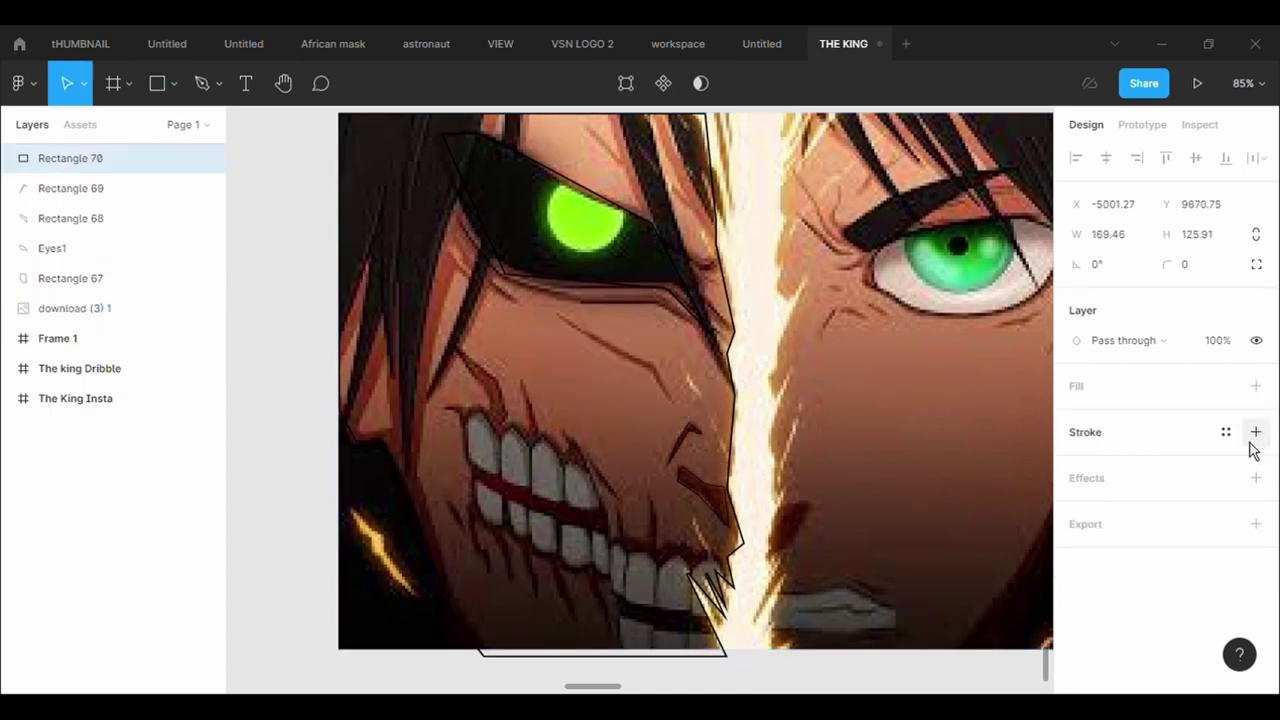
left_click(1256, 432)
Reshape the cheek rectangle into a thin bent sliver tracing the crease below the dark eye, and finish editing.
key("Return")
scroll(686, 370, "up", 2)
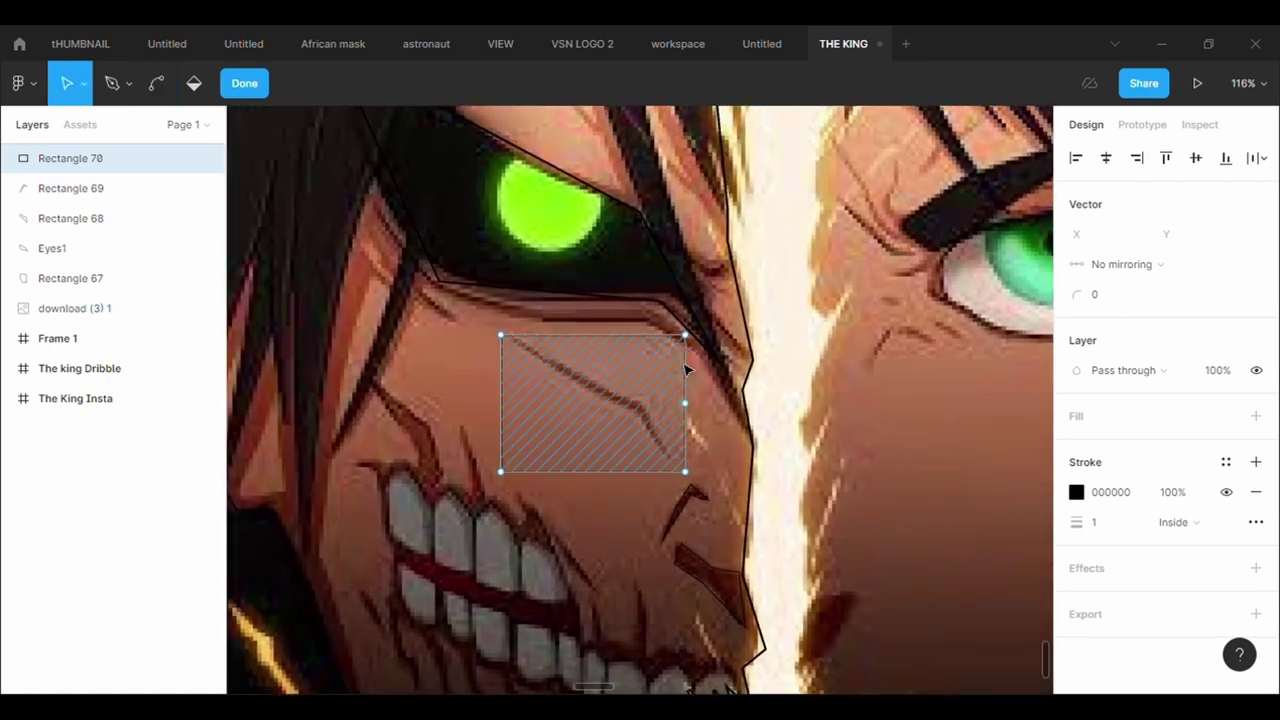
left_click_drag(685, 336, 641, 403)
left_click_drag(500, 471, 641, 416)
left_click_drag(687, 473, 679, 468)
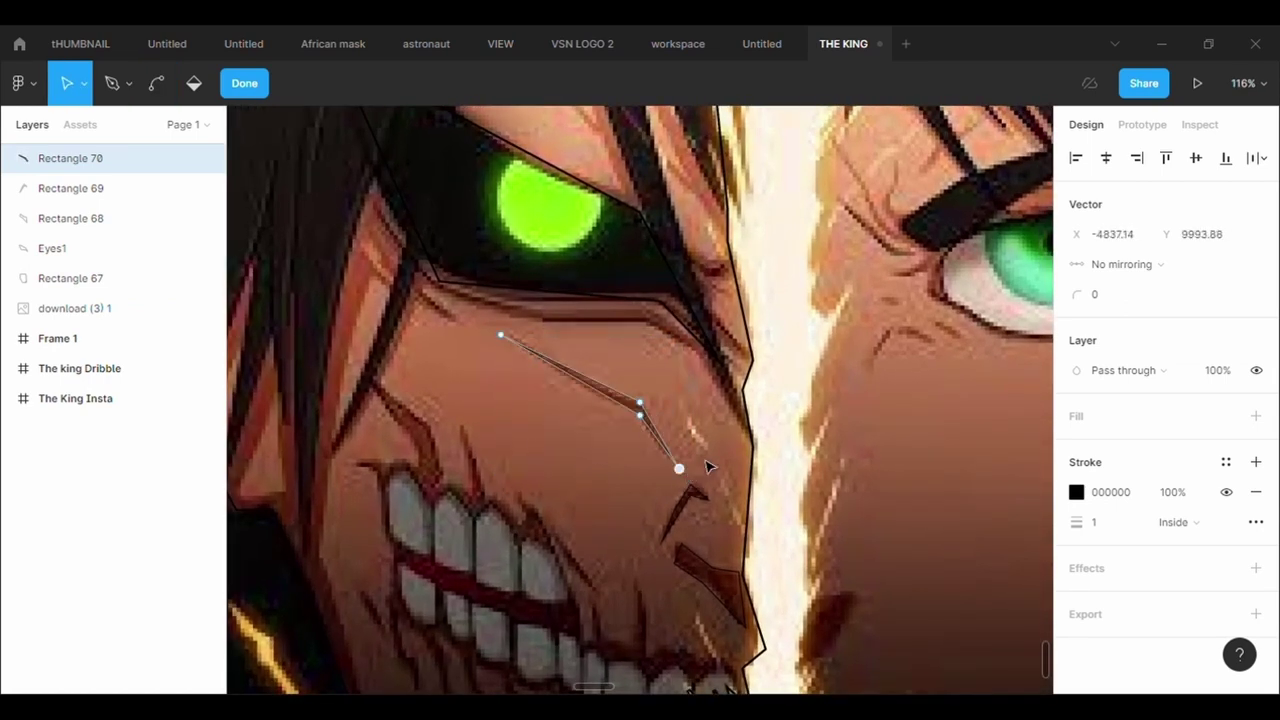
left_click(721, 450)
double_click(721, 449)
Draw a rectangle about 200 × 174 over the cheek scar and upper teeth, with a black stroke and no fill.
scroll(722, 453, "down", 4)
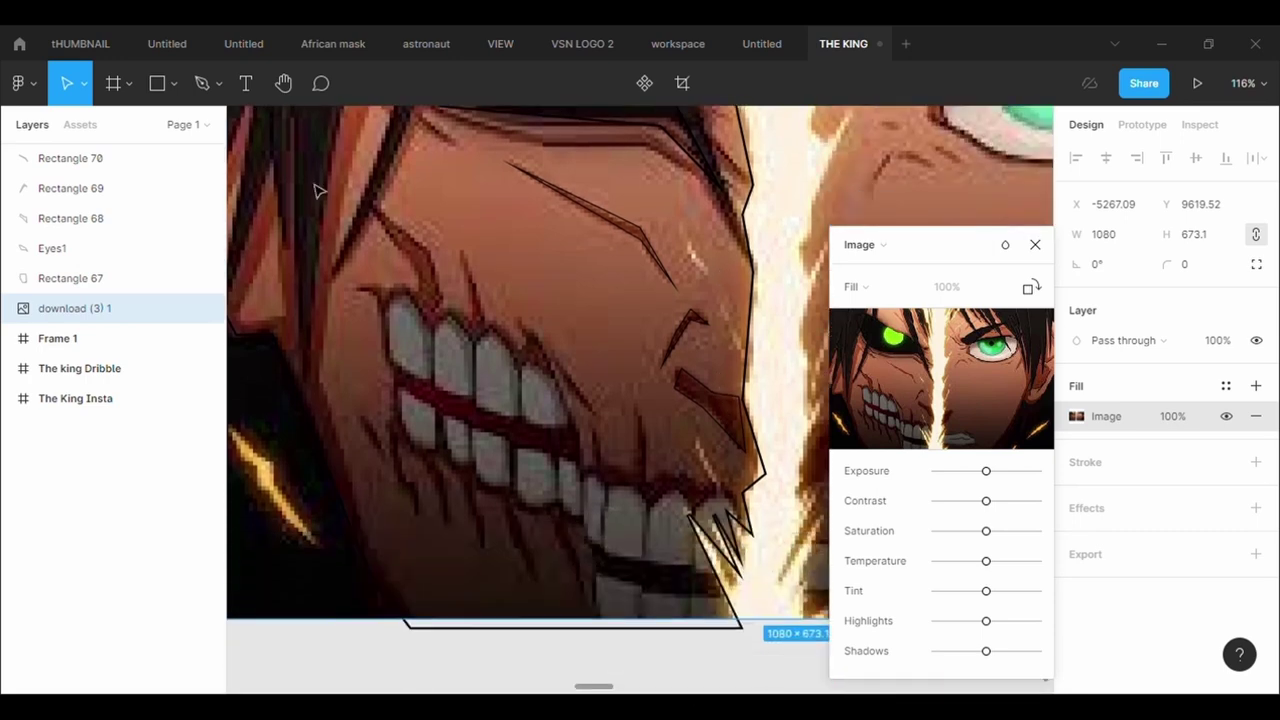
left_click(168, 97)
mouse_move(371, 206)
left_mouse_down()
mouse_move(434, 288)
mouse_move(573, 364)
mouse_move(593, 399)
left_mouse_up()
left_click(1256, 416)
left_click(1256, 432)
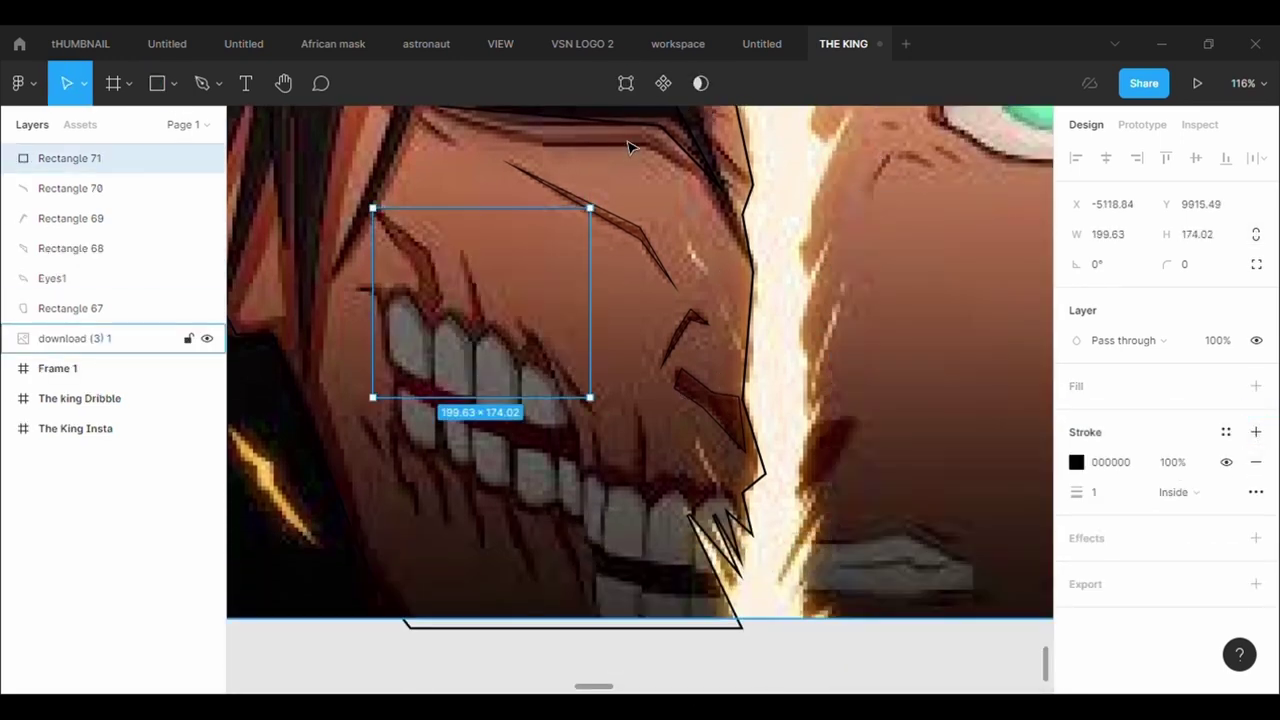
Move the rectangle's upper corner and add points to trace the cheek scar and the jagged spikes above the upper gum.
key("Return")
mouse_move(591, 208)
left_mouse_down()
mouse_move(551, 247)
mouse_move(430, 262)
left_mouse_up()
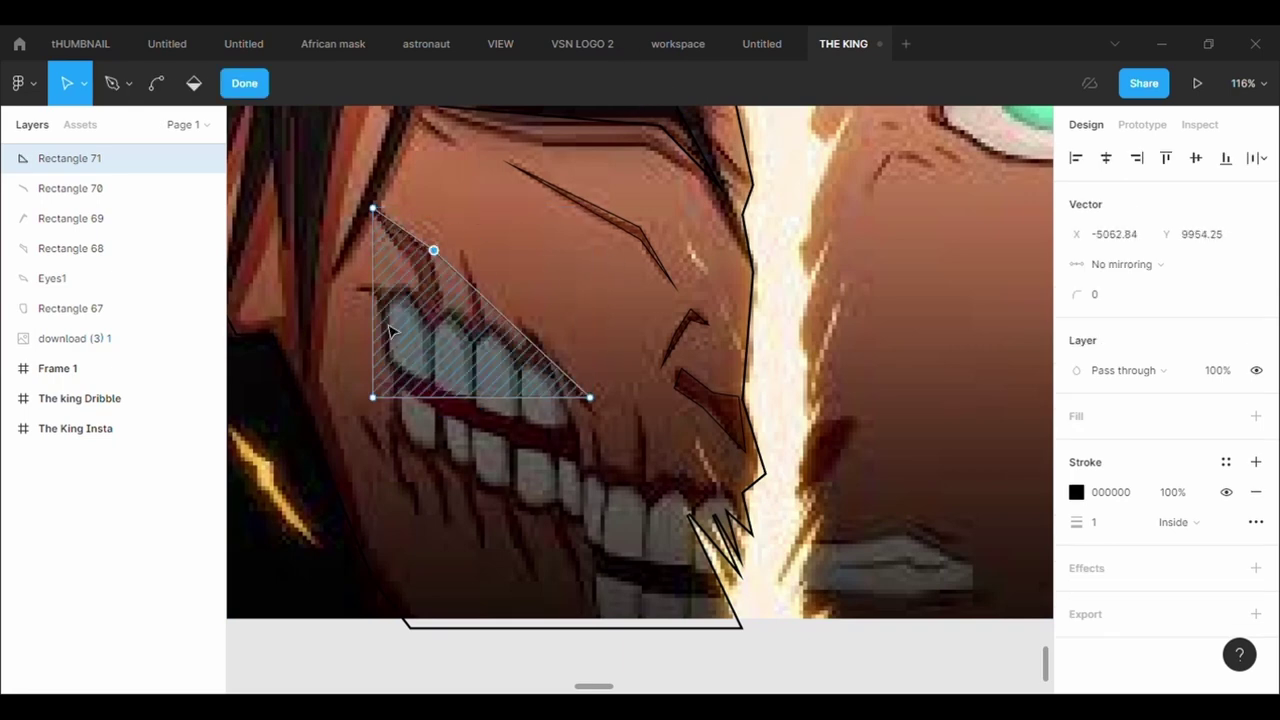
left_click_drag(376, 312, 425, 274)
left_click_drag(401, 339, 425, 301)
left_click_drag(520, 341, 465, 250)
left_click_drag(527, 325, 481, 326)
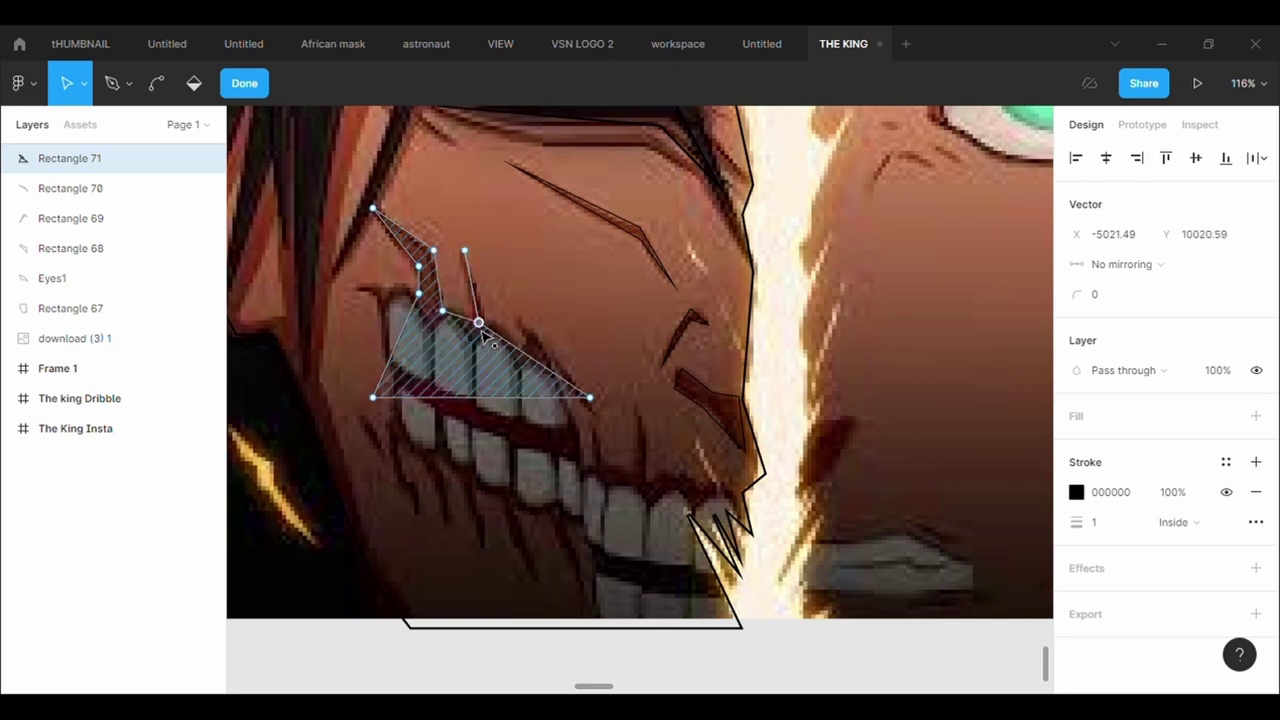
mouse_move(533, 360)
left_mouse_down()
mouse_move(522, 324)
mouse_move(551, 360)
left_mouse_up()
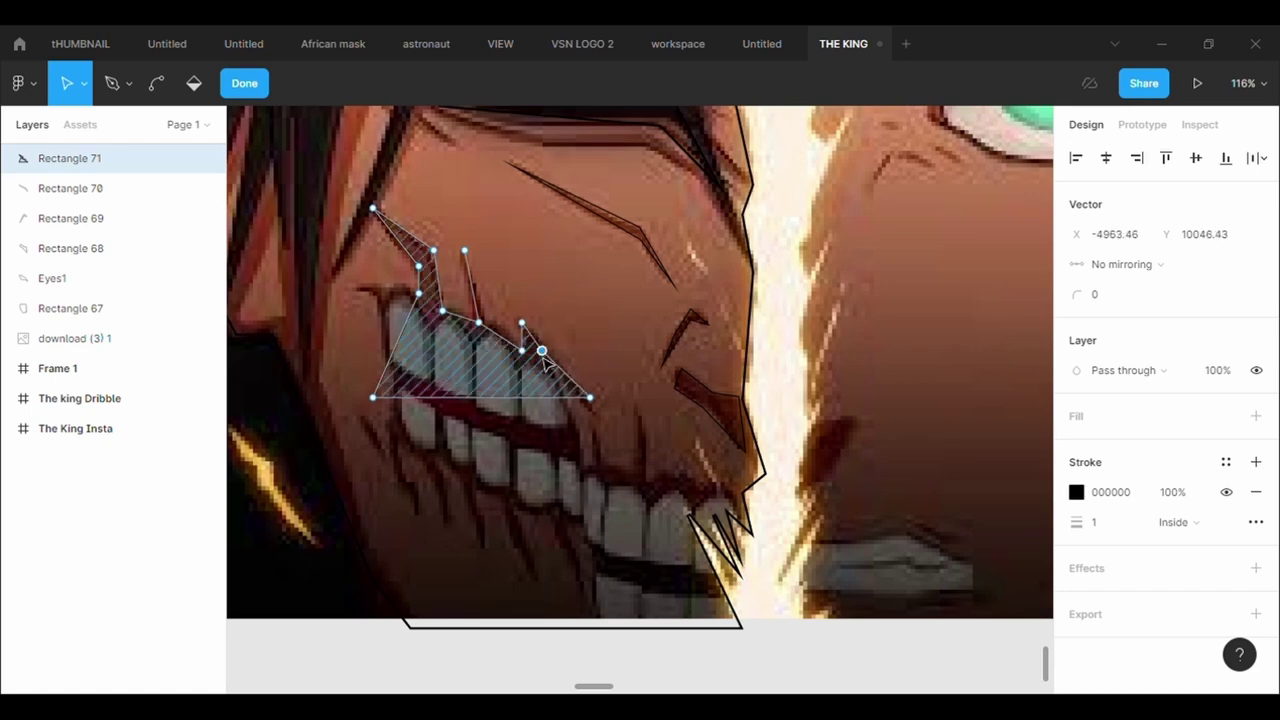
Add two peak points above the leftmost upper tooth, with corner radius 100 on the inner one and 50 on the outer one.
left_click_drag(400, 345, 415, 303)
type("100")
key("Return")
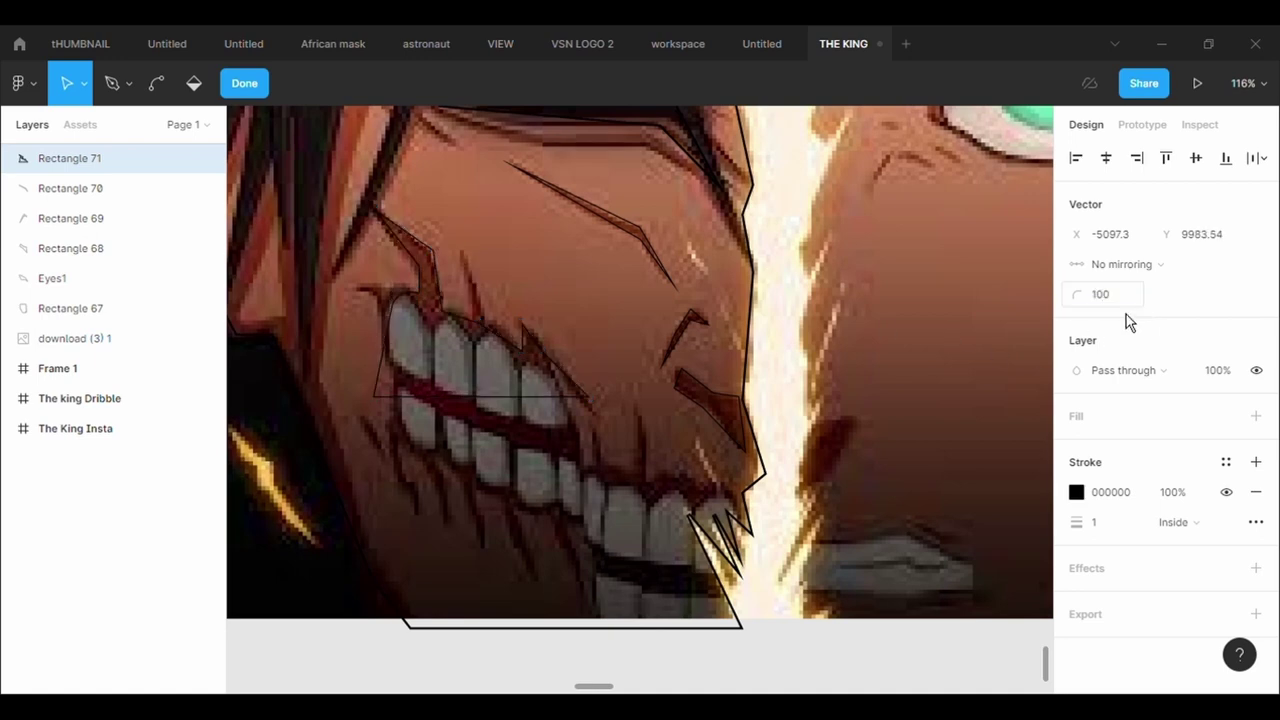
left_click_drag(397, 284, 398, 262)
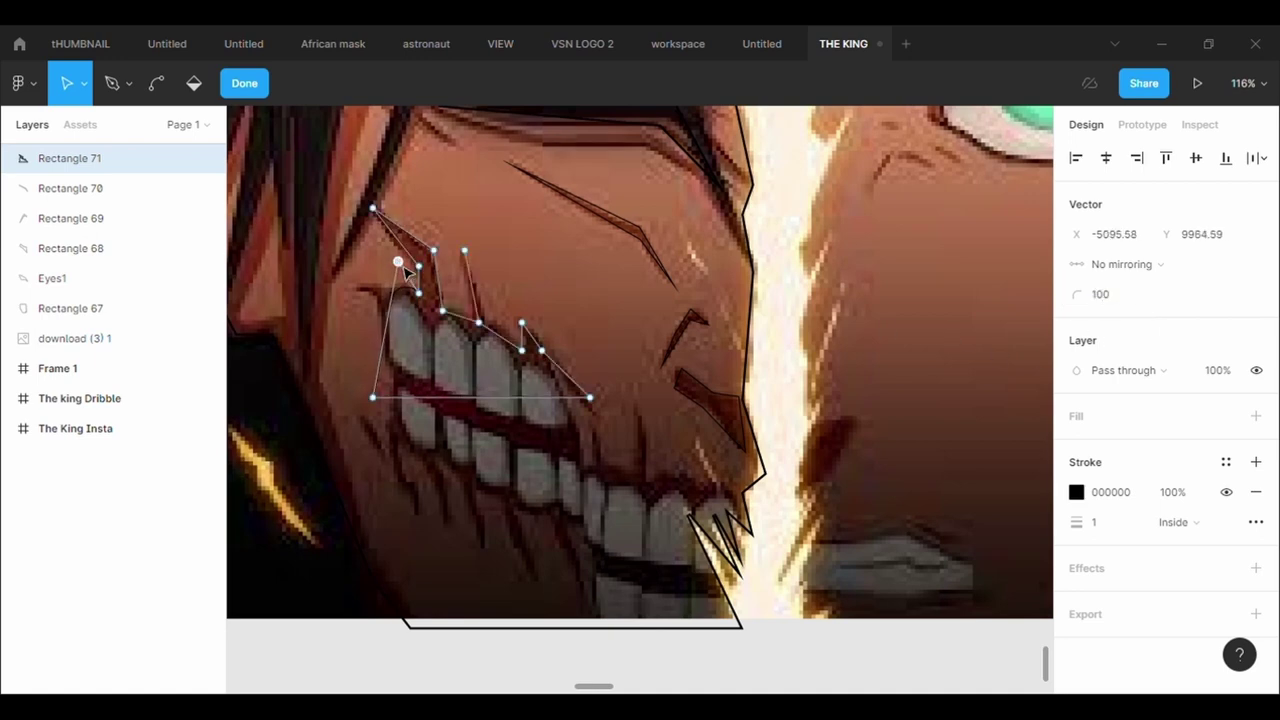
left_click_drag(385, 329, 359, 285)
left_click(1110, 296)
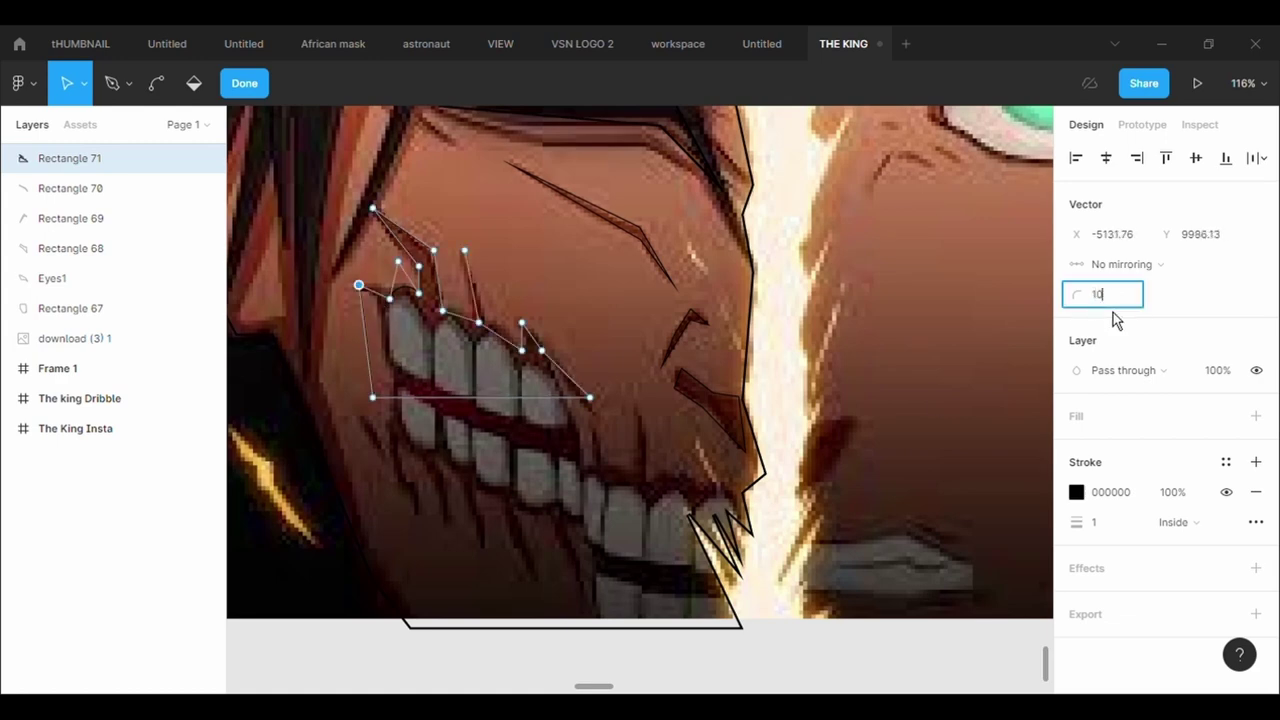
left_click_drag(365, 290, 359, 272)
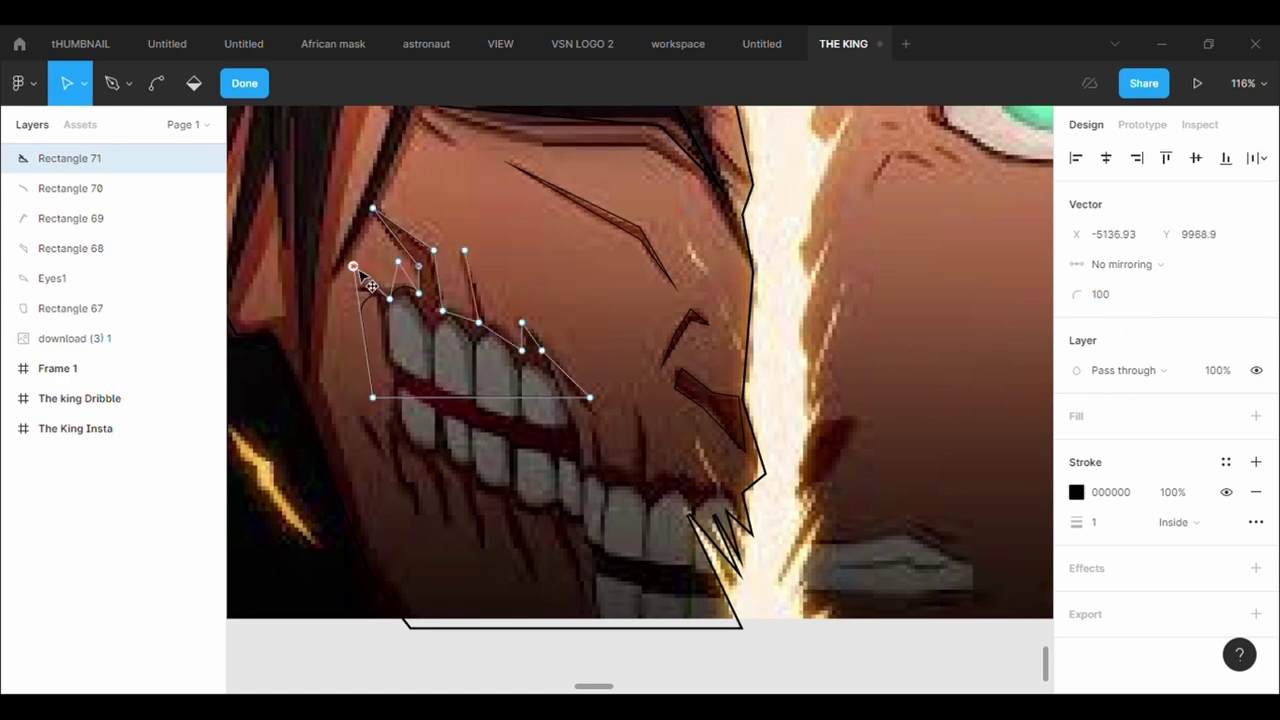
type("50")
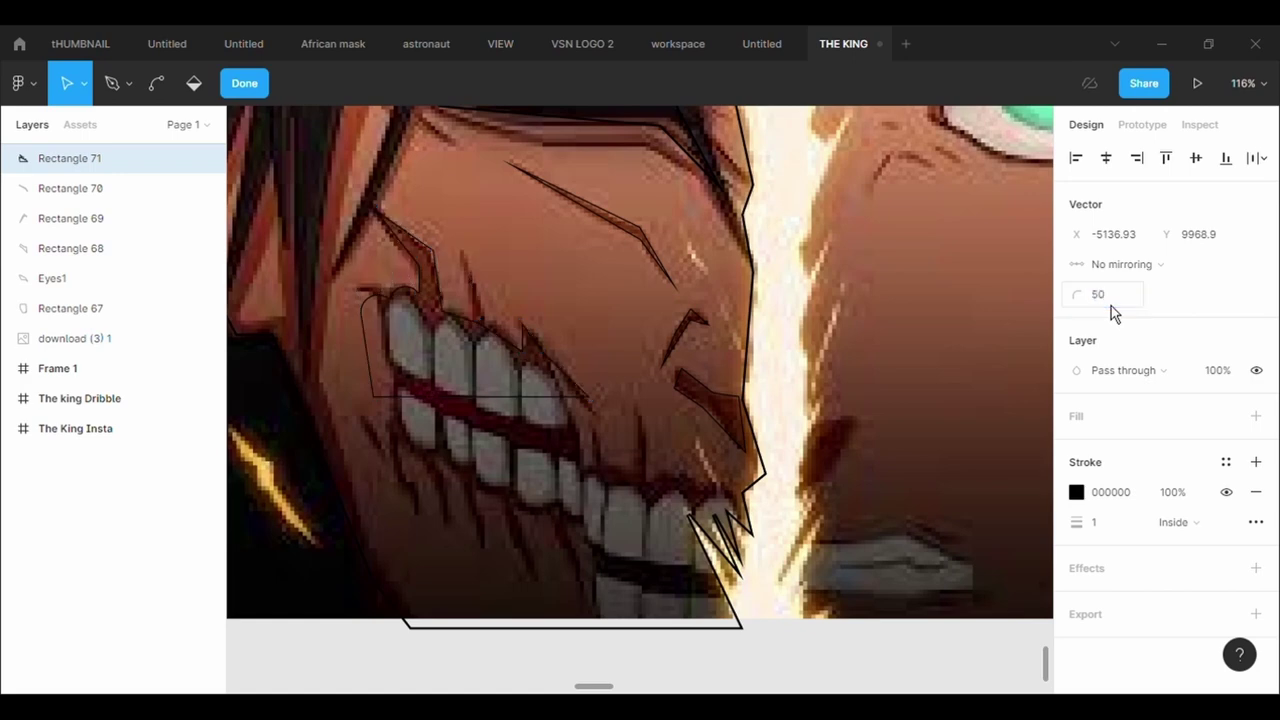
key("Return")
Add two points closing the small curl beside the leftmost tooth, round the inner one to 100, and raise the outline's lower-left corner to the tooth.
left_click(359, 298)
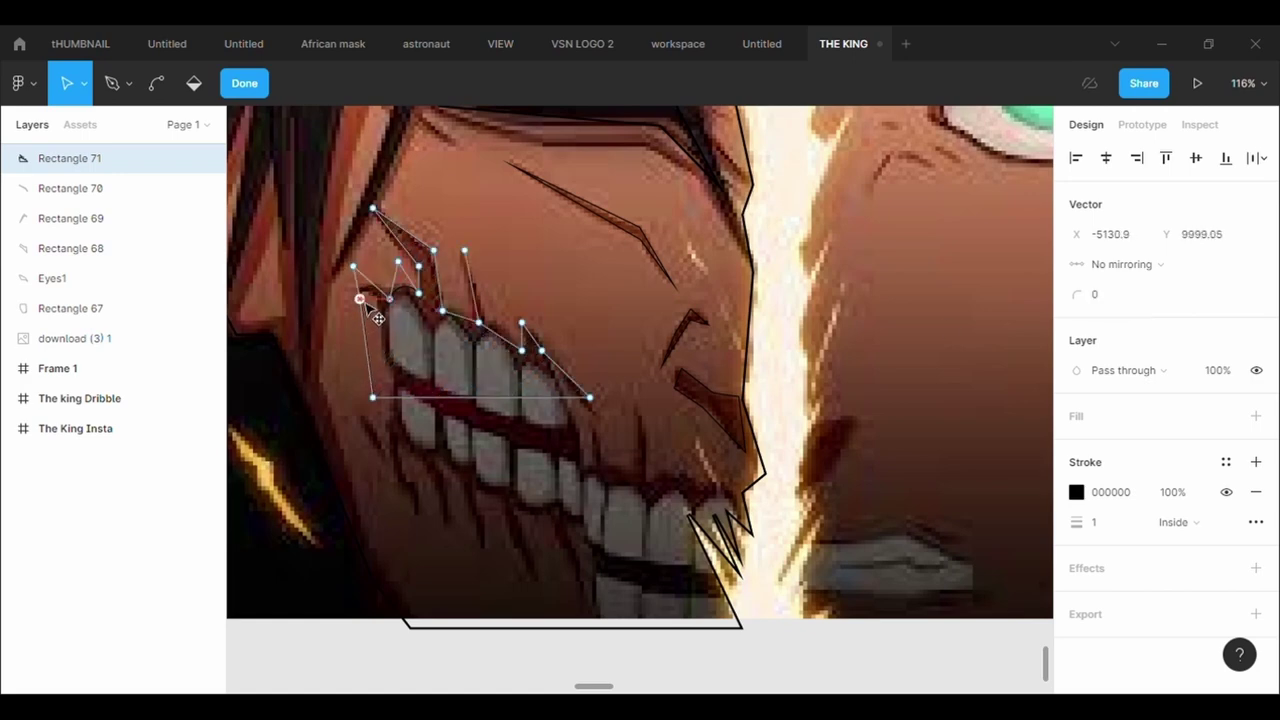
left_click_drag(377, 314, 392, 314)
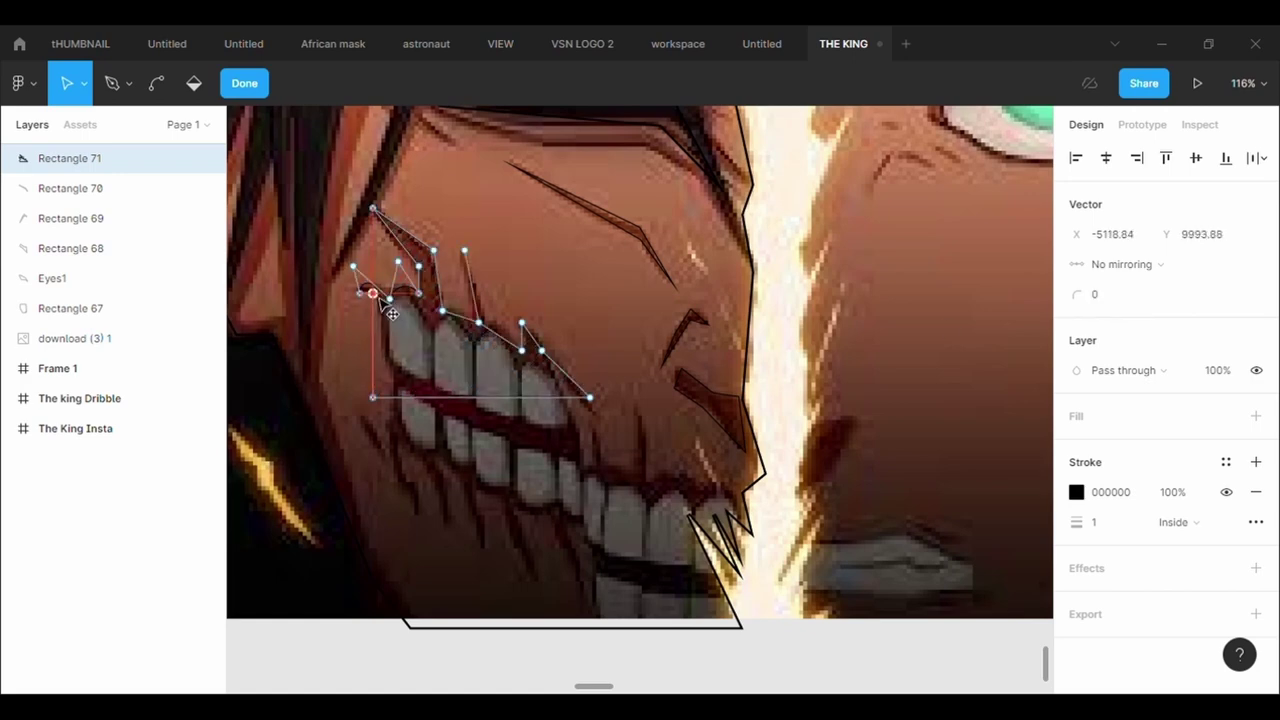
left_click(1132, 304)
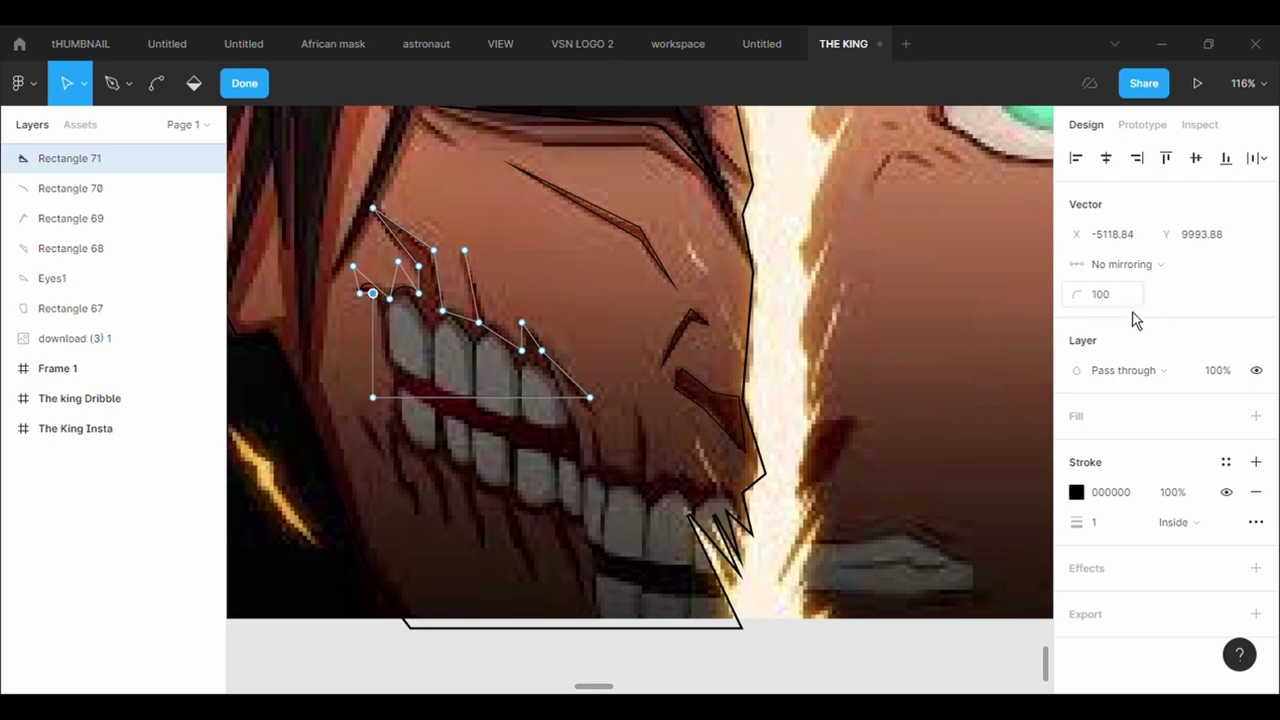
scroll(372, 291, "up", 5)
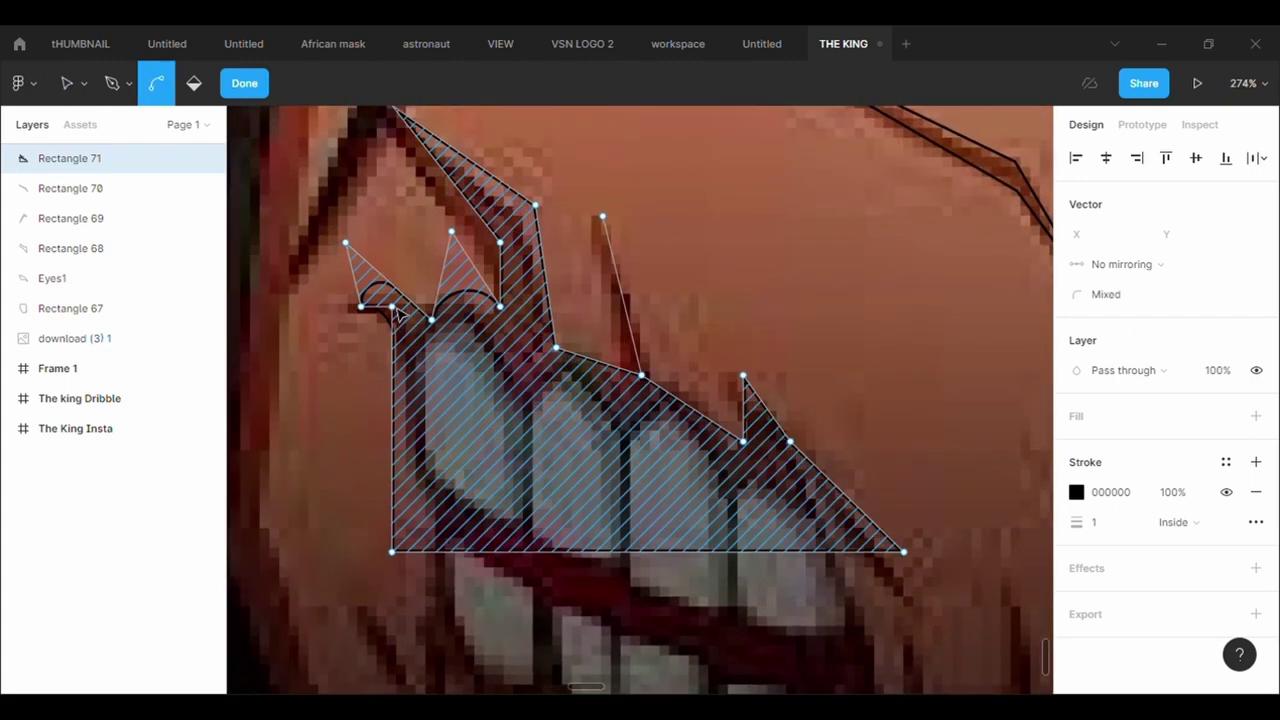
left_click_drag(386, 318, 396, 304)
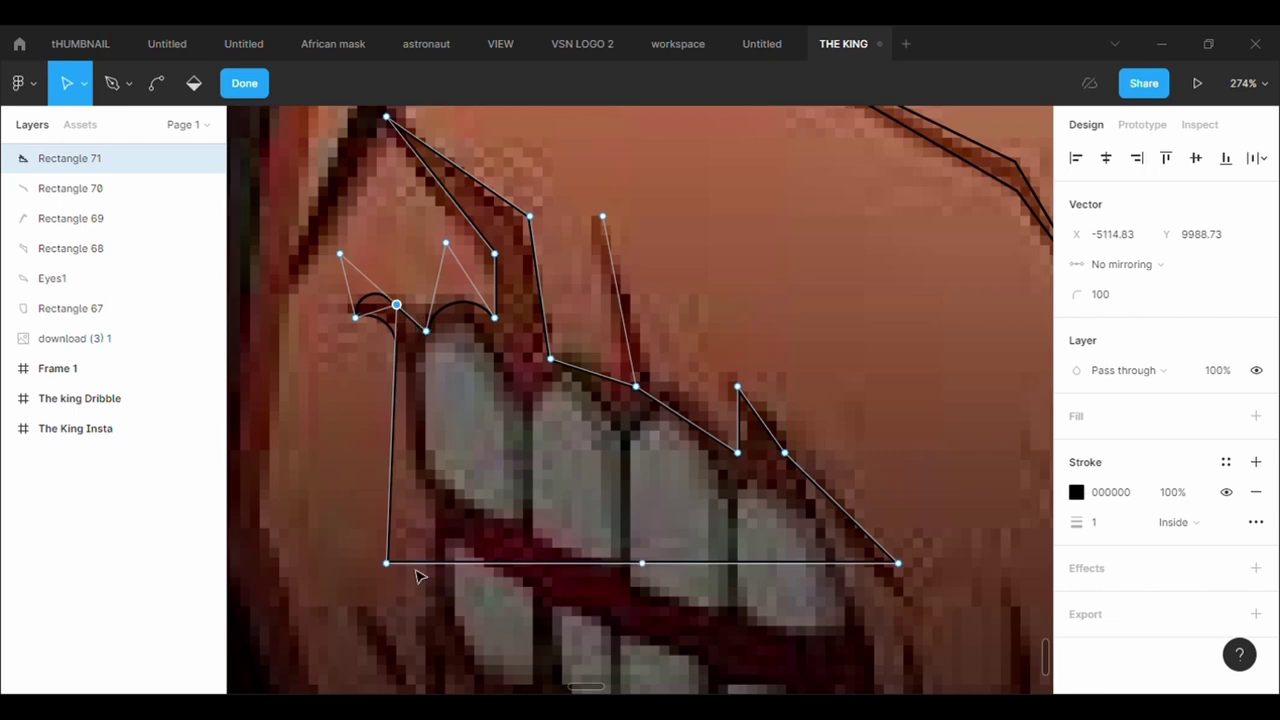
left_click_drag(386, 563, 433, 363)
Add points along the scar outline's lower edge to follow the upper teeth tops, rounding the first to 100, and finish editing.
scroll(628, 430, "down", 6)
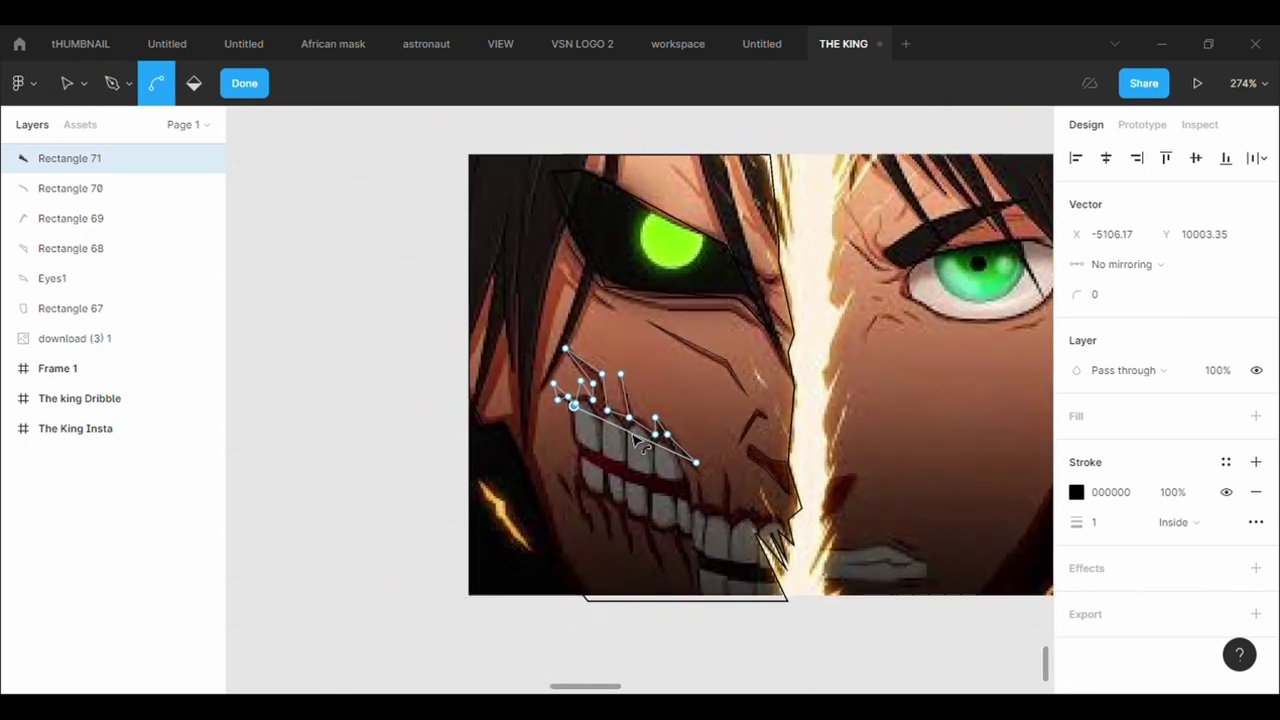
scroll(636, 438, "up", 4)
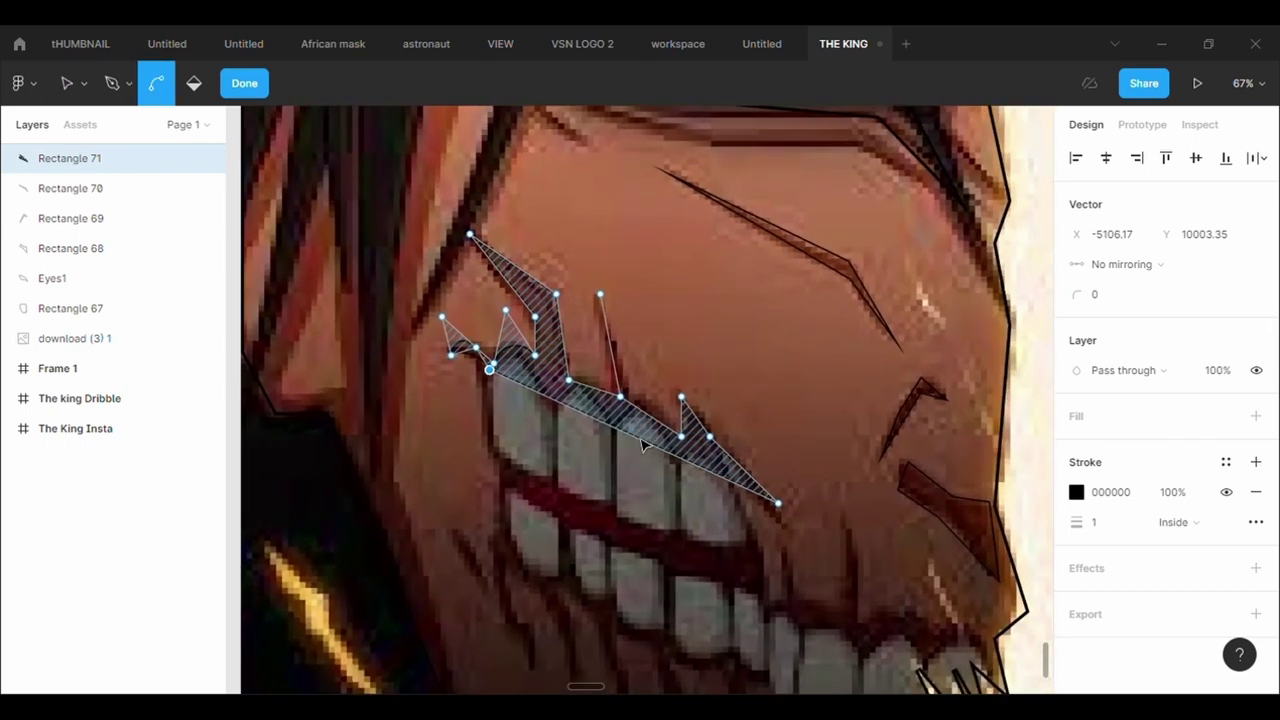
left_click_drag(638, 441, 524, 362)
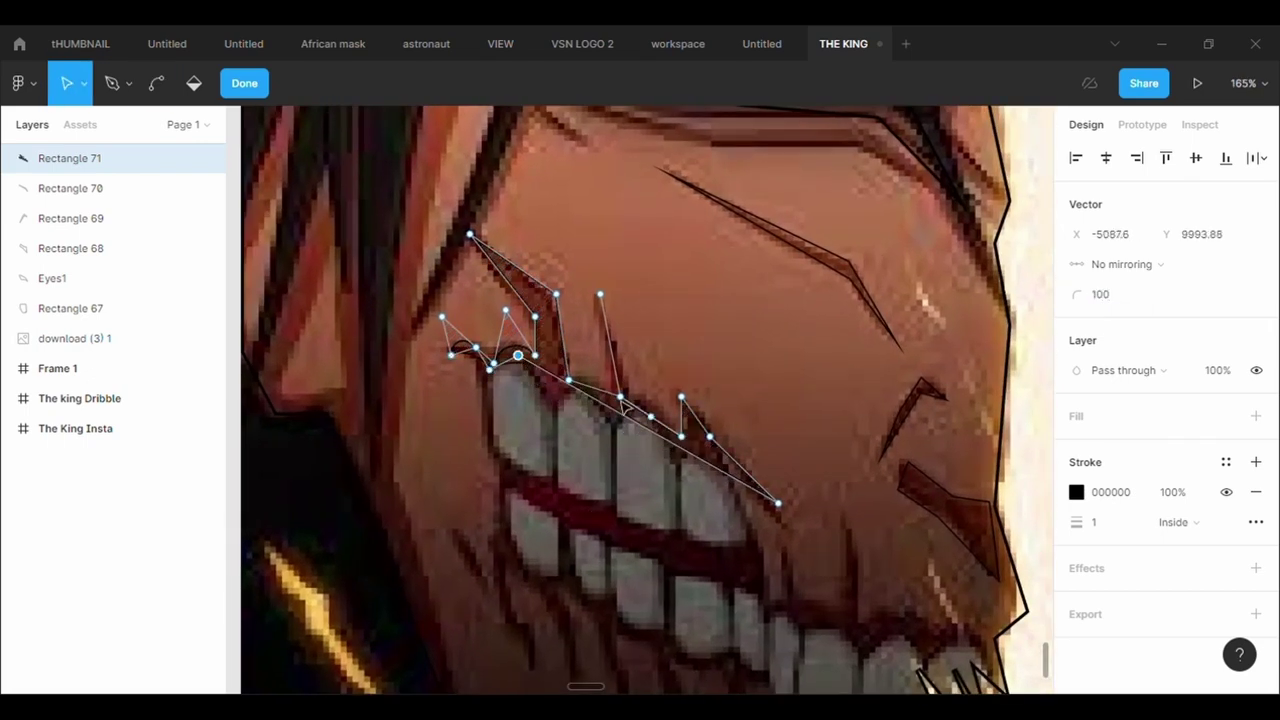
left_click_drag(651, 416, 559, 418)
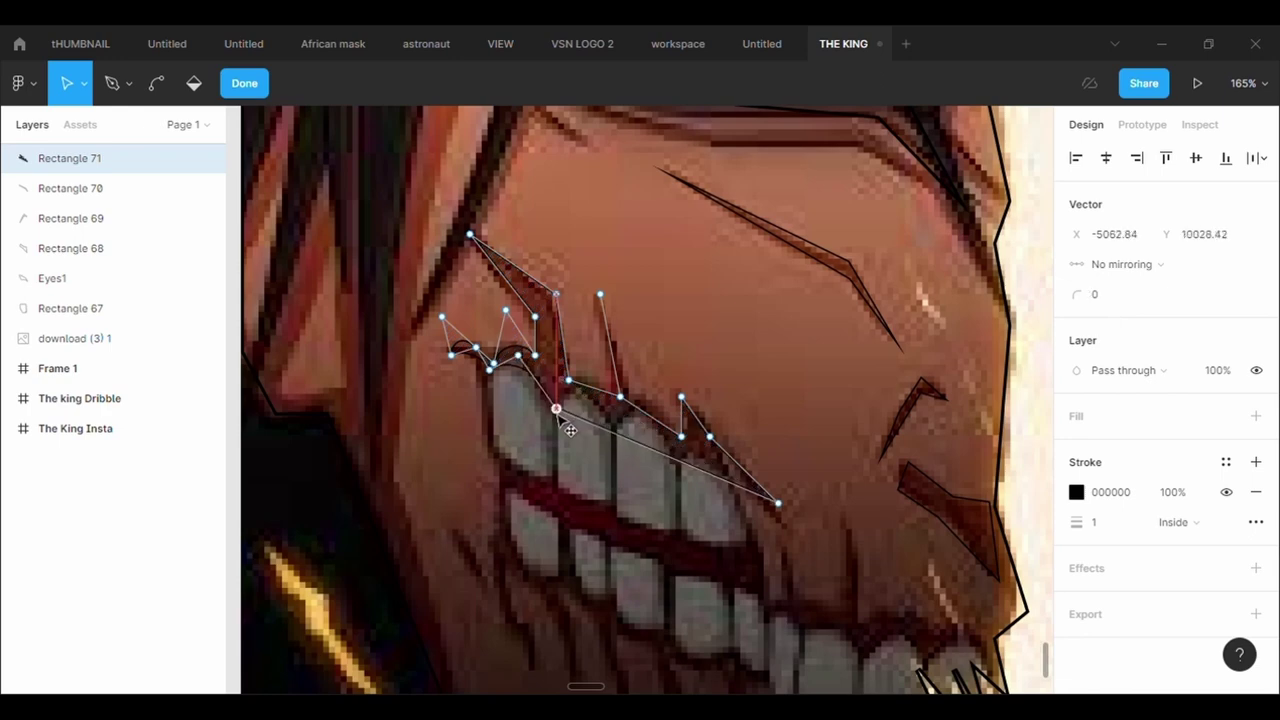
left_click_drag(521, 358, 525, 353)
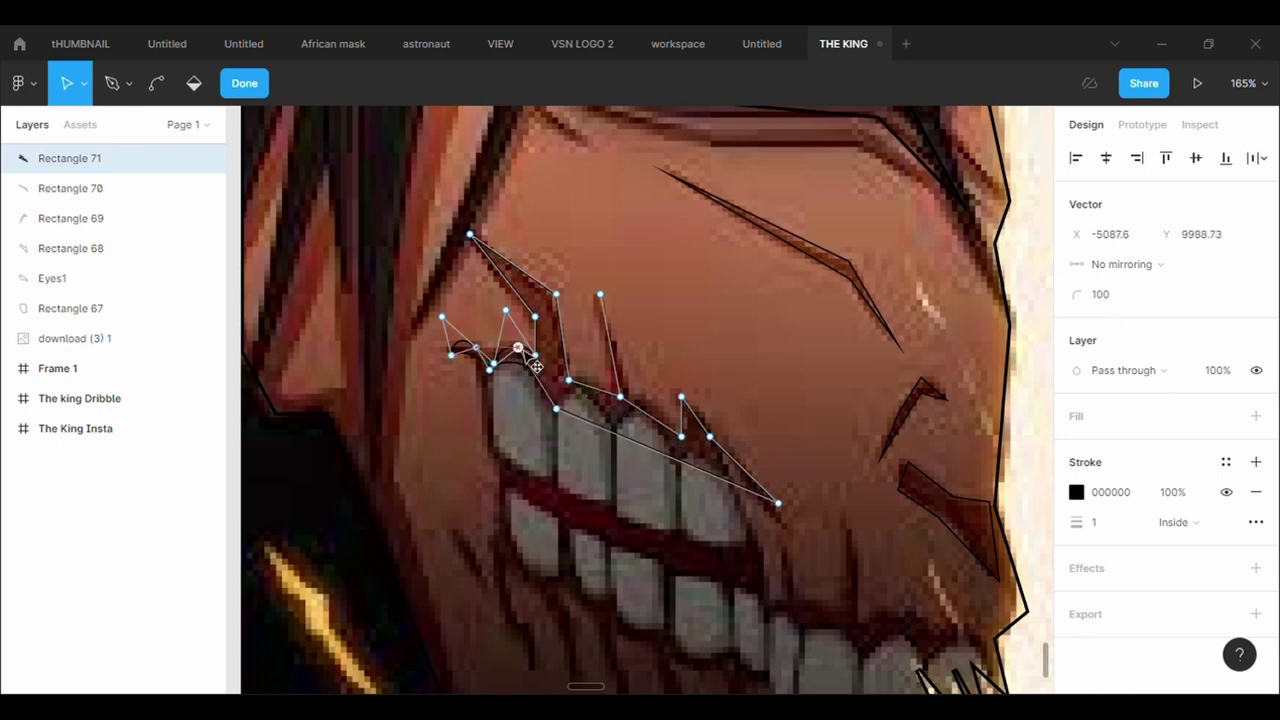
left_click_drag(679, 466, 587, 399)
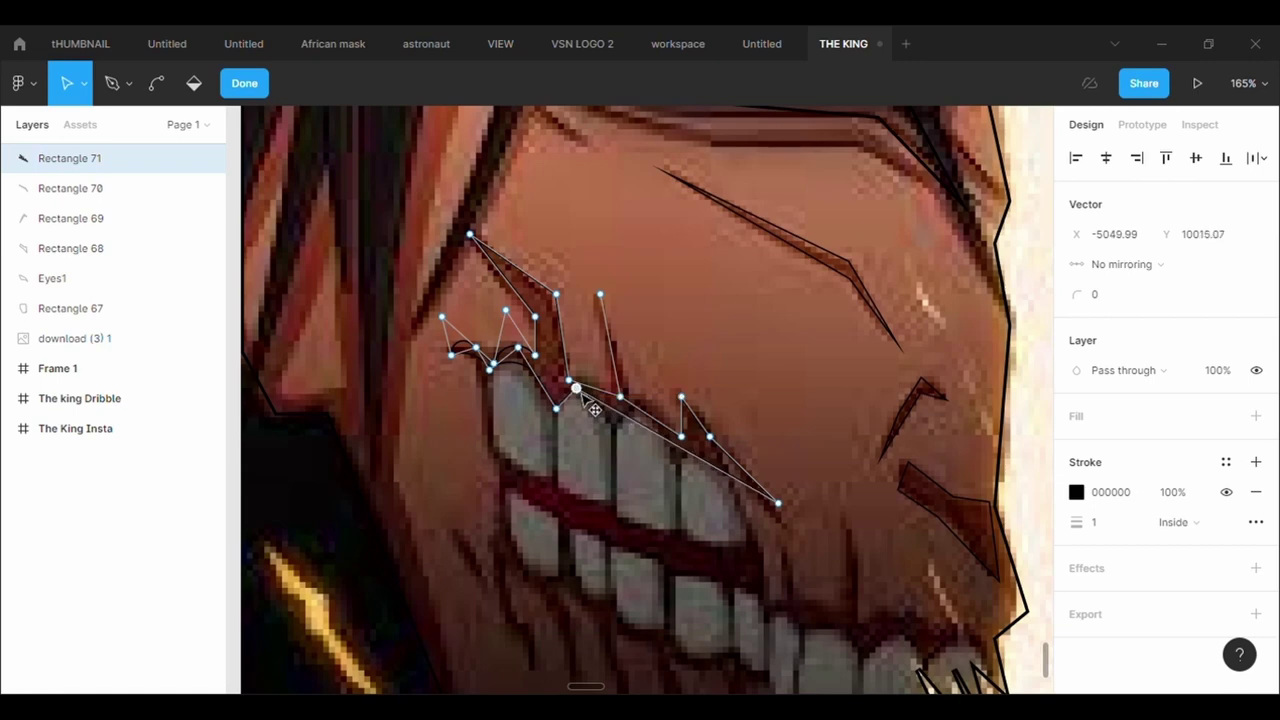
left_click_drag(677, 446, 612, 429)
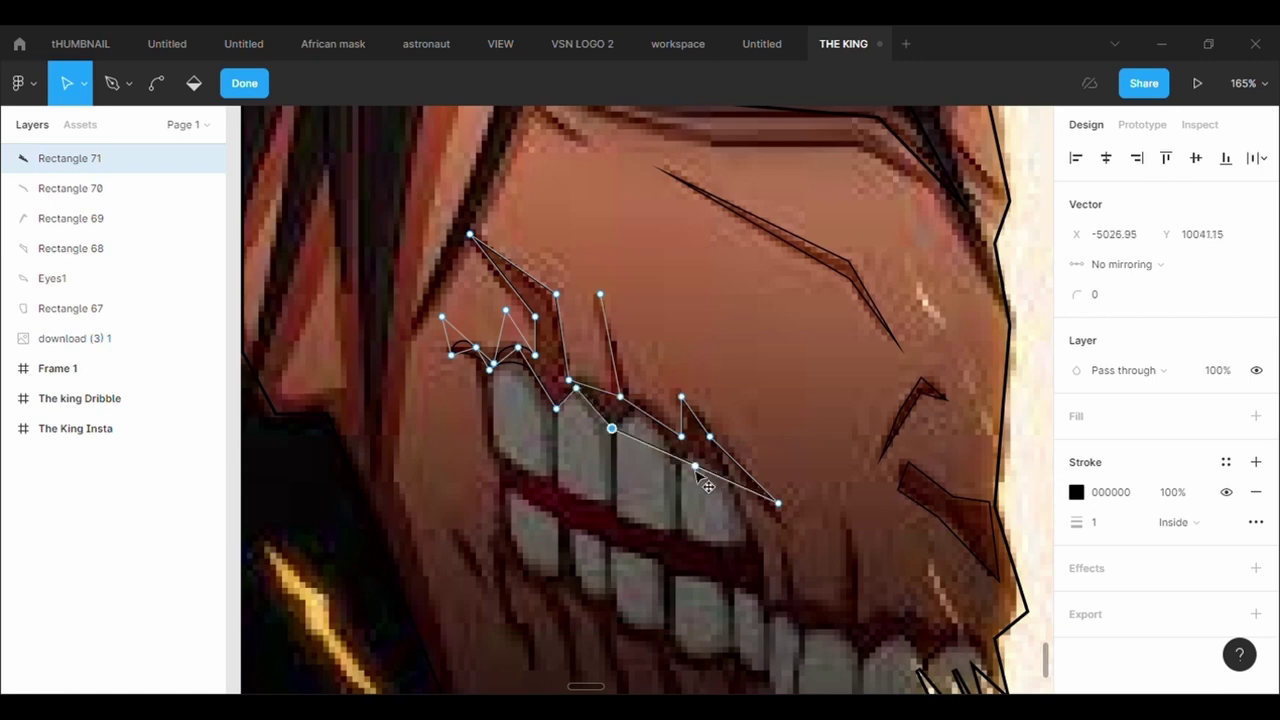
mouse_move(696, 470)
left_mouse_down()
mouse_move(638, 416)
mouse_move(694, 464)
mouse_move(685, 471)
mouse_move(726, 478)
mouse_move(719, 463)
left_mouse_up()
double_click(795, 474)
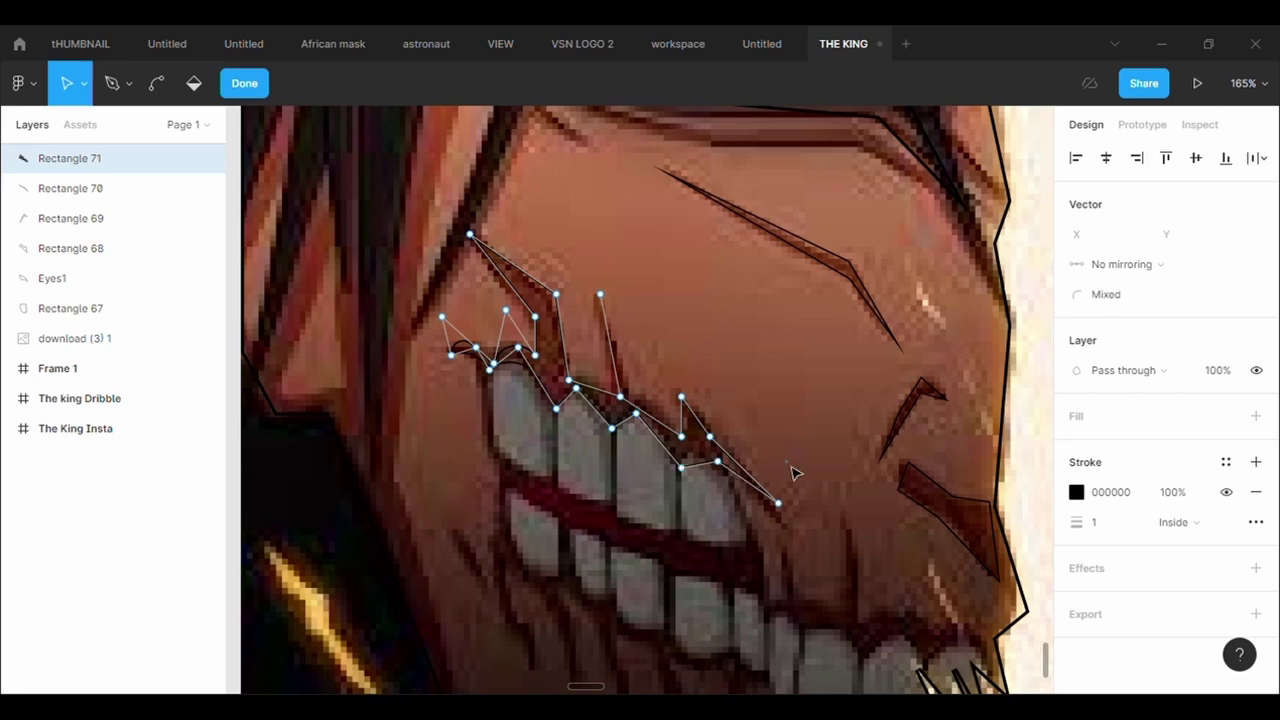
Rename the outline above the teeth and the nose line shape each as Scar.
scroll(799, 477, "down", 1)
scroll(799, 477, "down", 1)
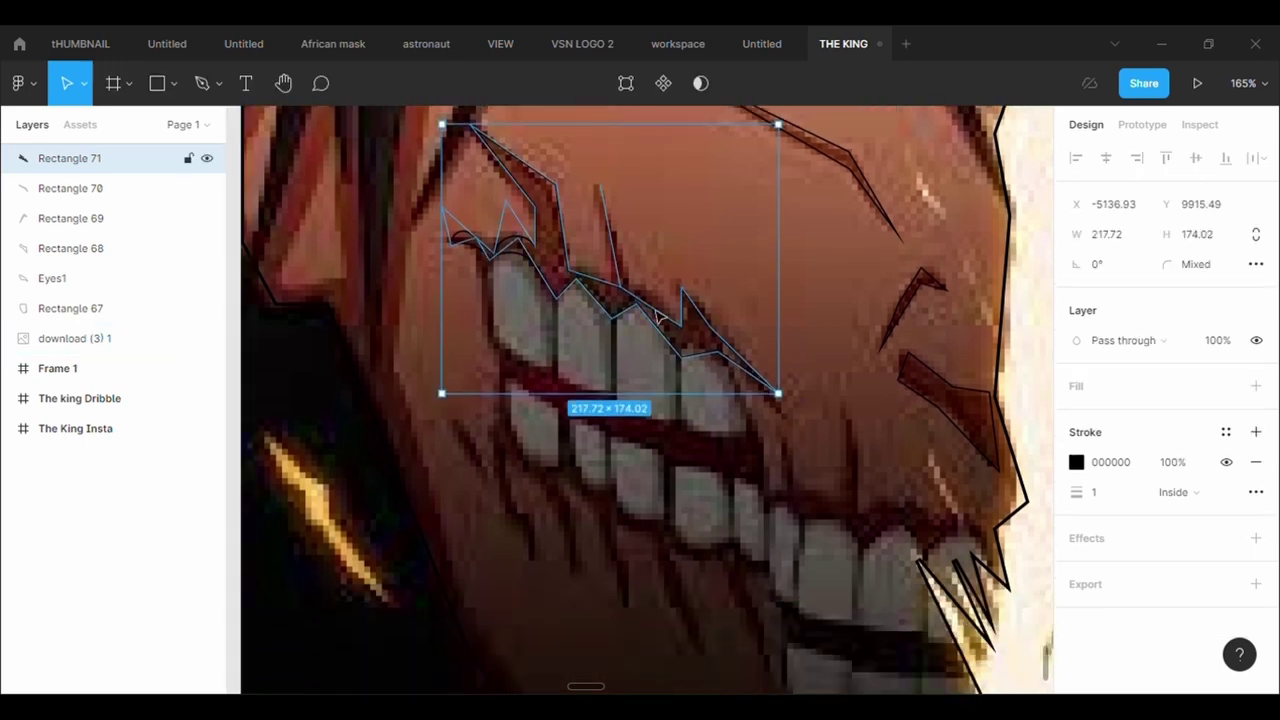
key("ctrl+r")
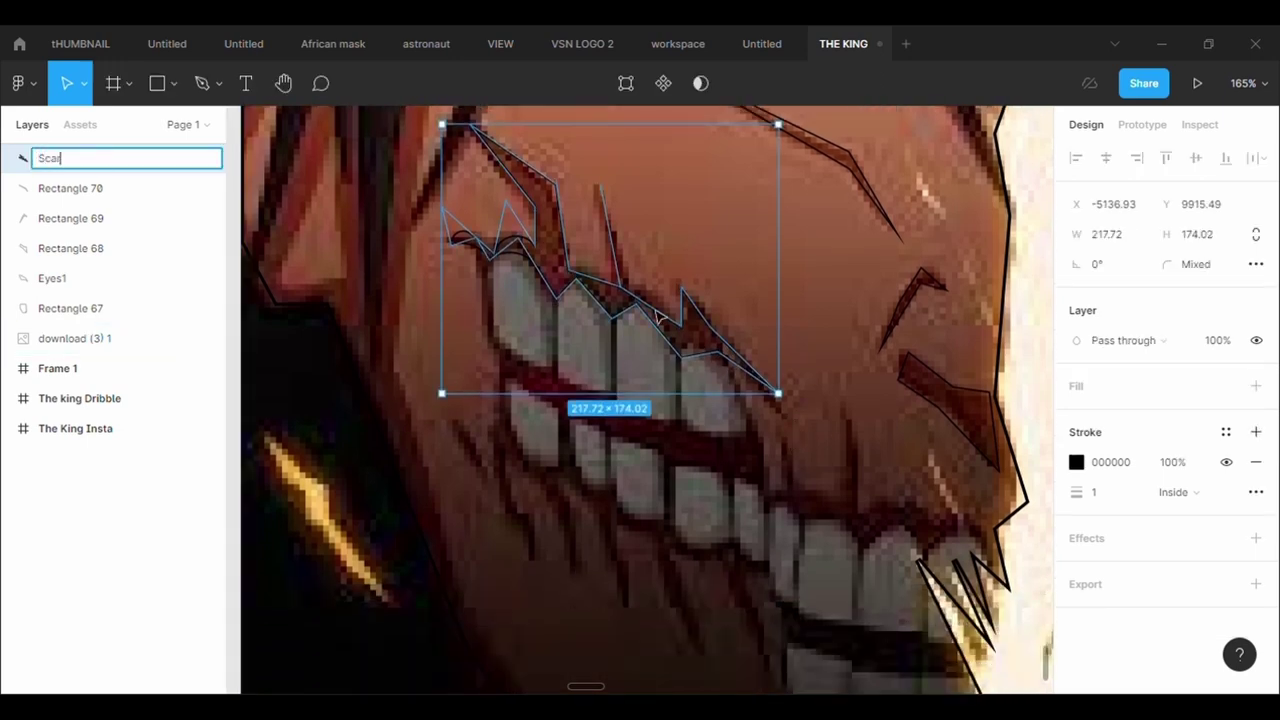
type("Scar")
key("Return")
left_click(915, 315)
key("ctrl+r")
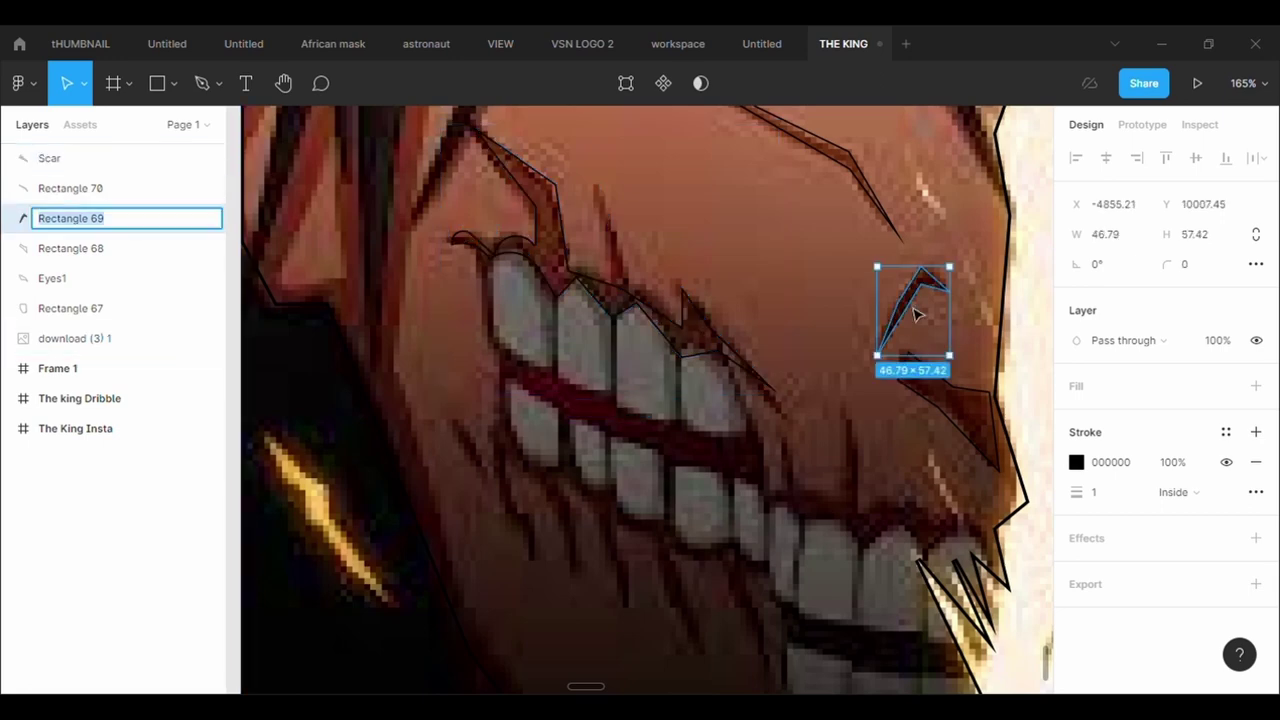
type("Scar")
key("Return")
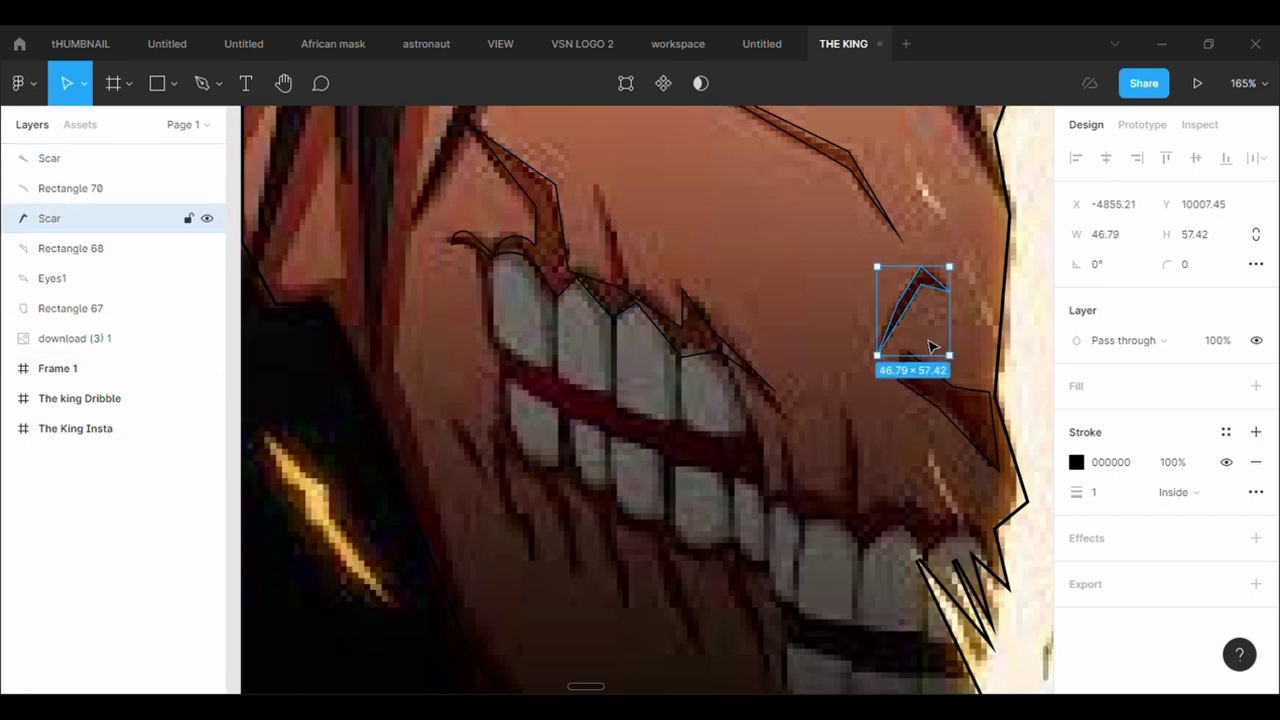
Rename the nostril shadow shape as scar and the cheek crease shape as \Scar.
left_click(962, 428)
left_click(960, 430)
key("ctrl+r")
key("BackSpace")
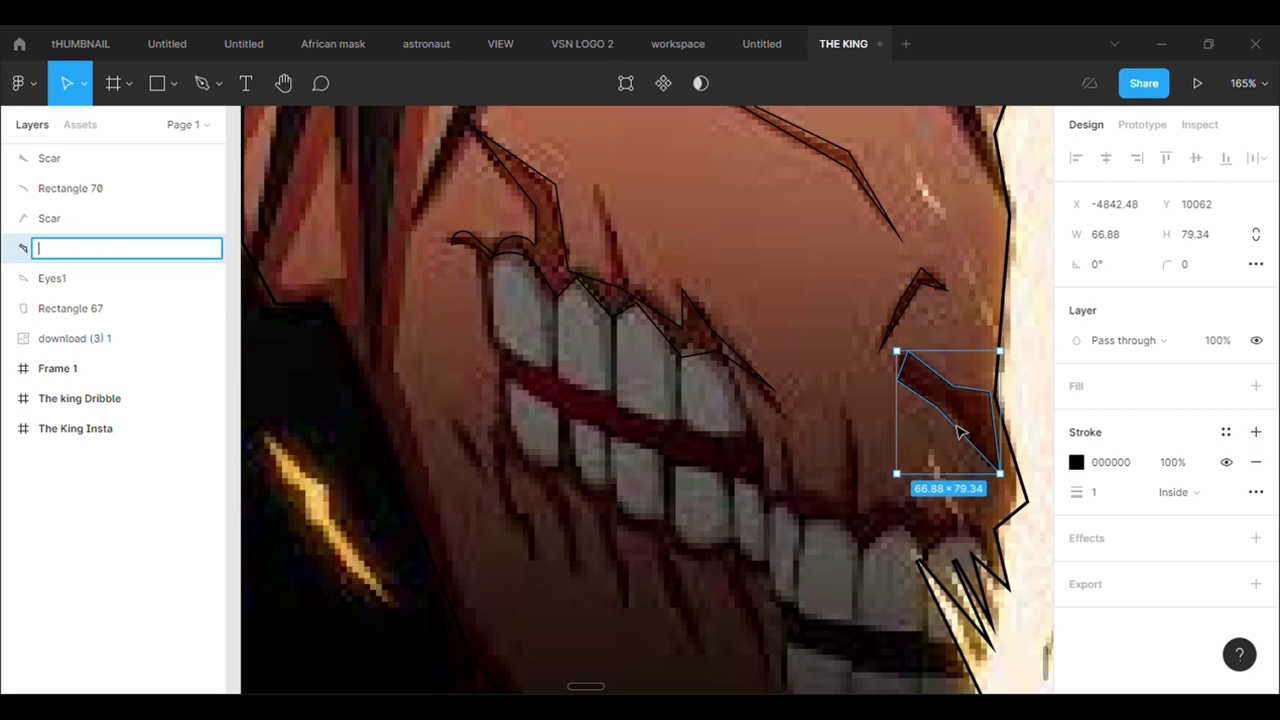
type("scar")
key("Return")
left_click(925, 285)
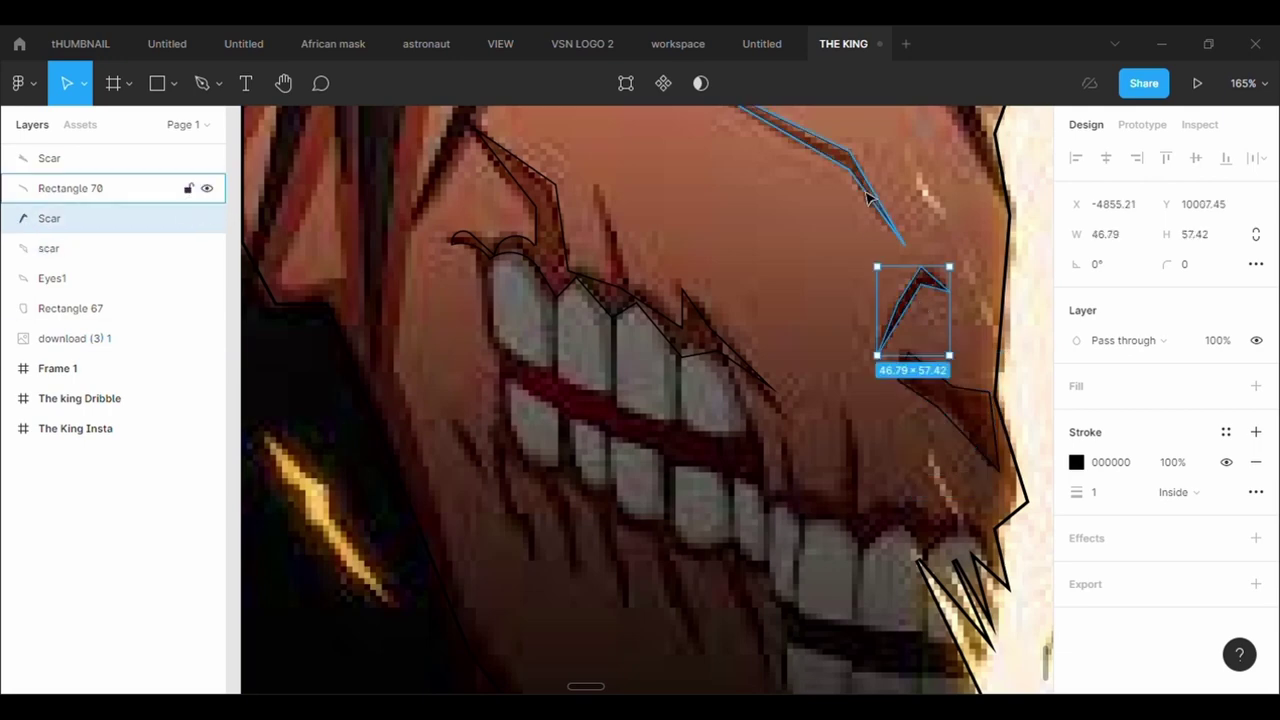
left_click(868, 197)
key("ctrl+r")
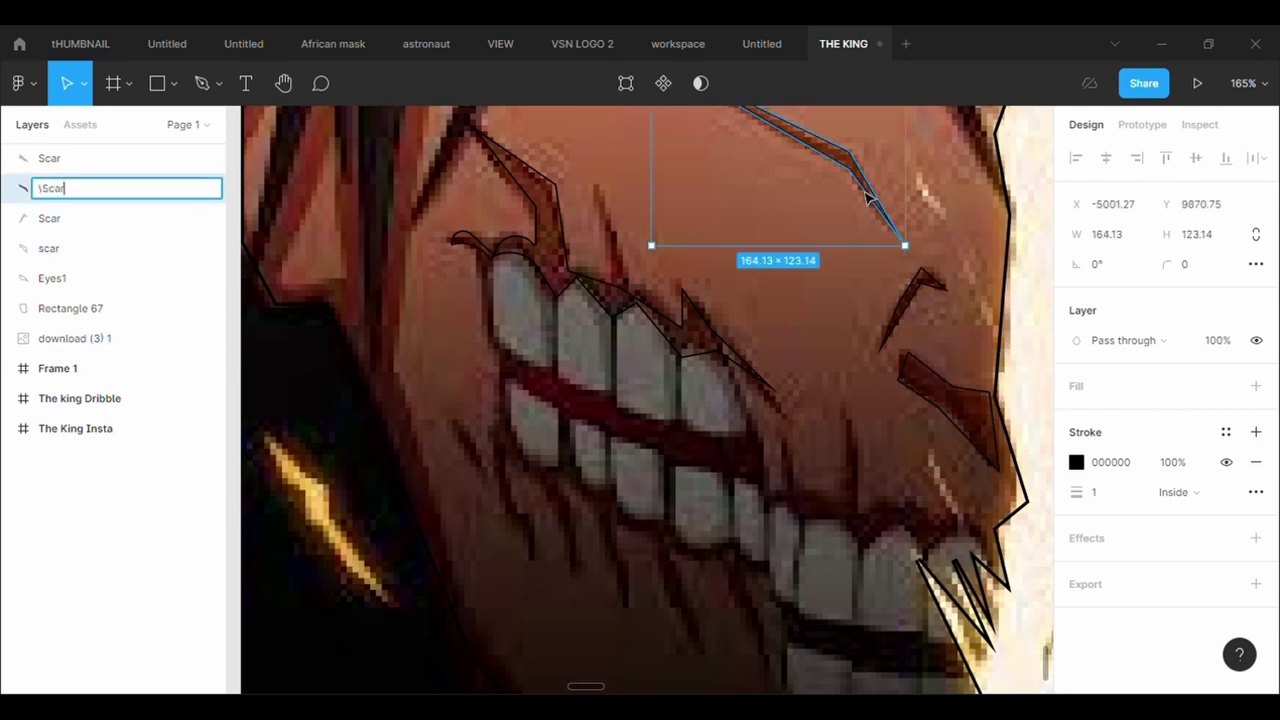
type("\\Scar")
key("Return")
Round the eye outline's lower inner corner point to 500 and pull it outward to follow the eye socket's curve.
left_click(837, 371)
key("shift+2")
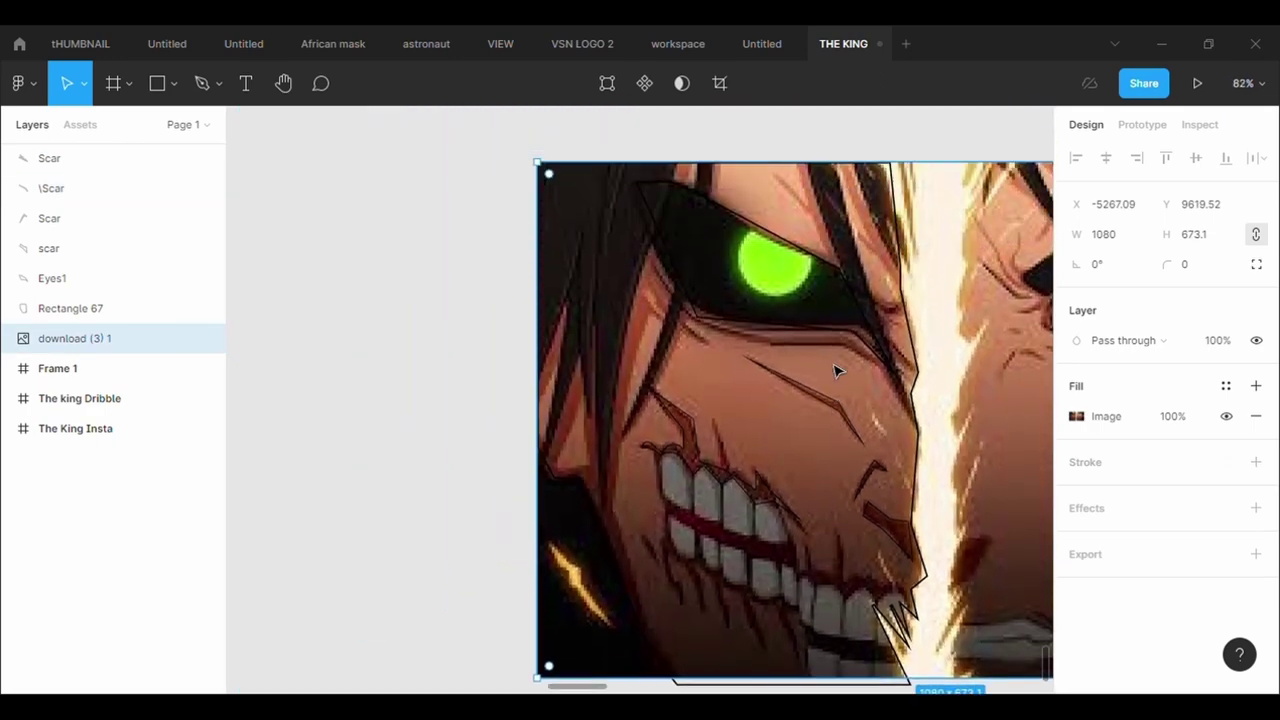
scroll(837, 371, "up", 3)
left_click(700, 163)
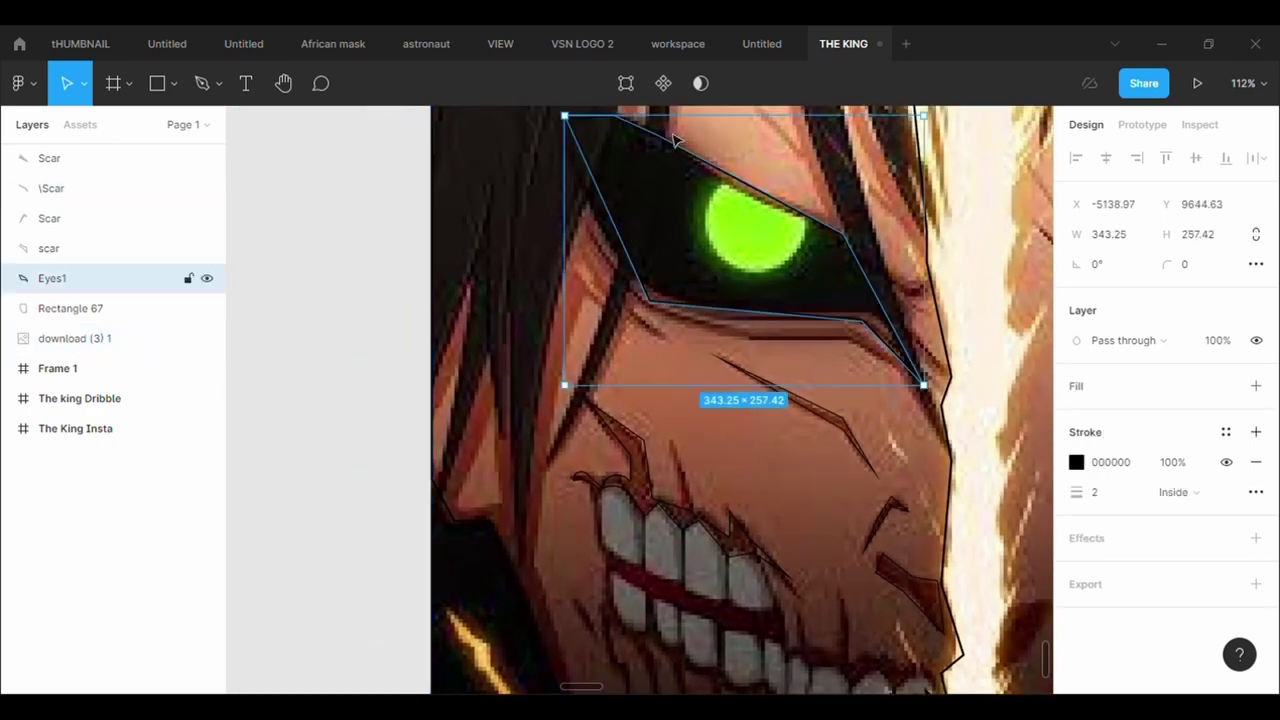
key("Return")
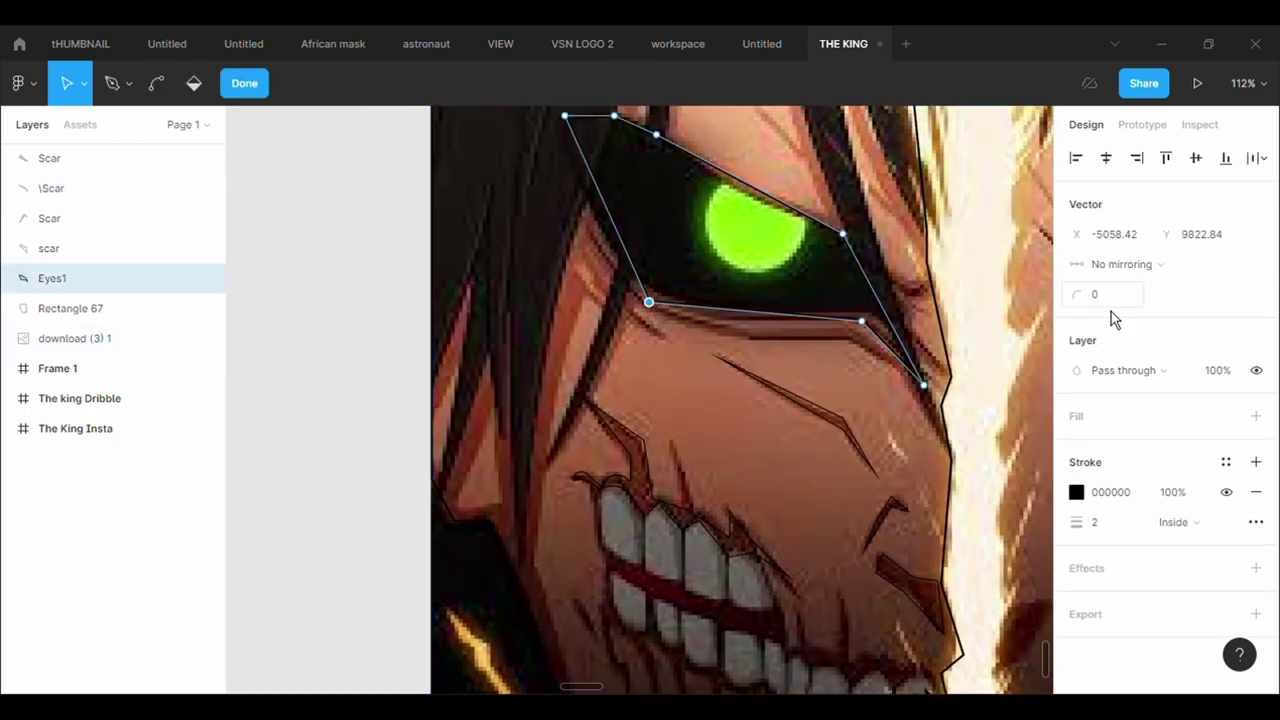
type("500")
key("Return")
left_click_drag(663, 323, 589, 334)
key("Escape")
left_click(891, 457)
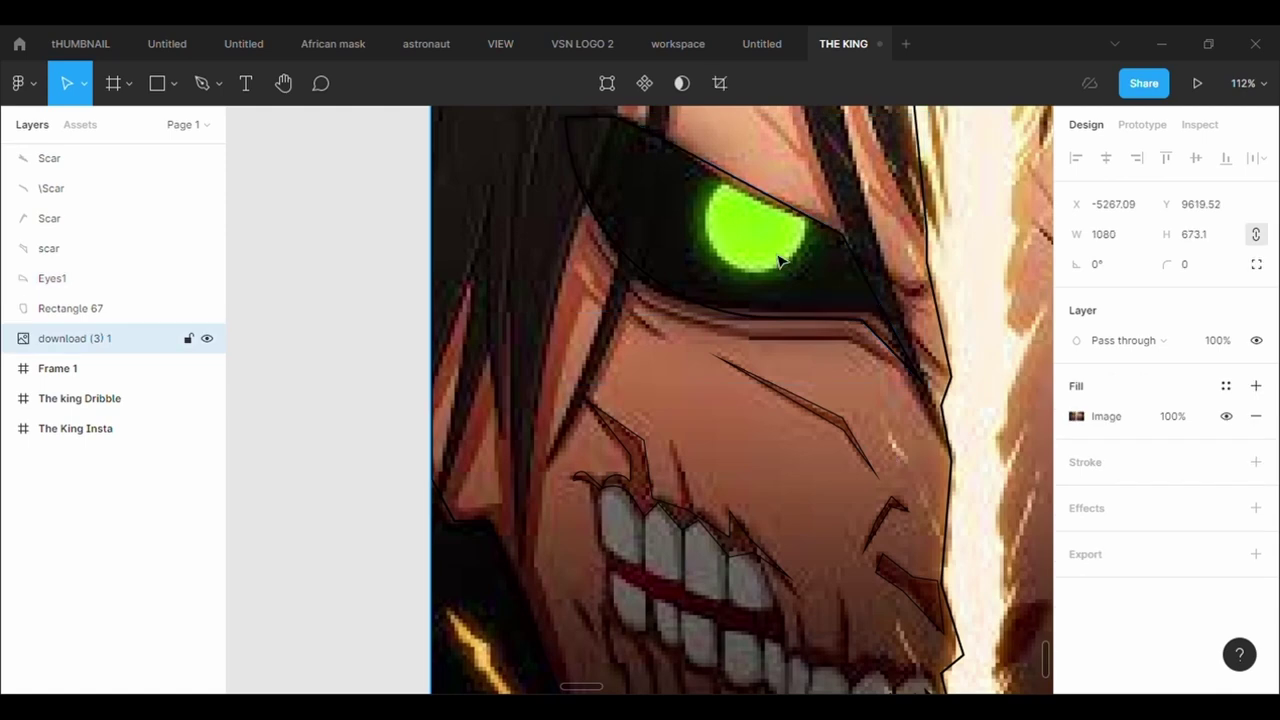
Duplicate the eye outline and place the copy slightly below the original to trace the lower eyelid band.
left_click(744, 192)
key("ctrl+c")
key("ctrl+v")
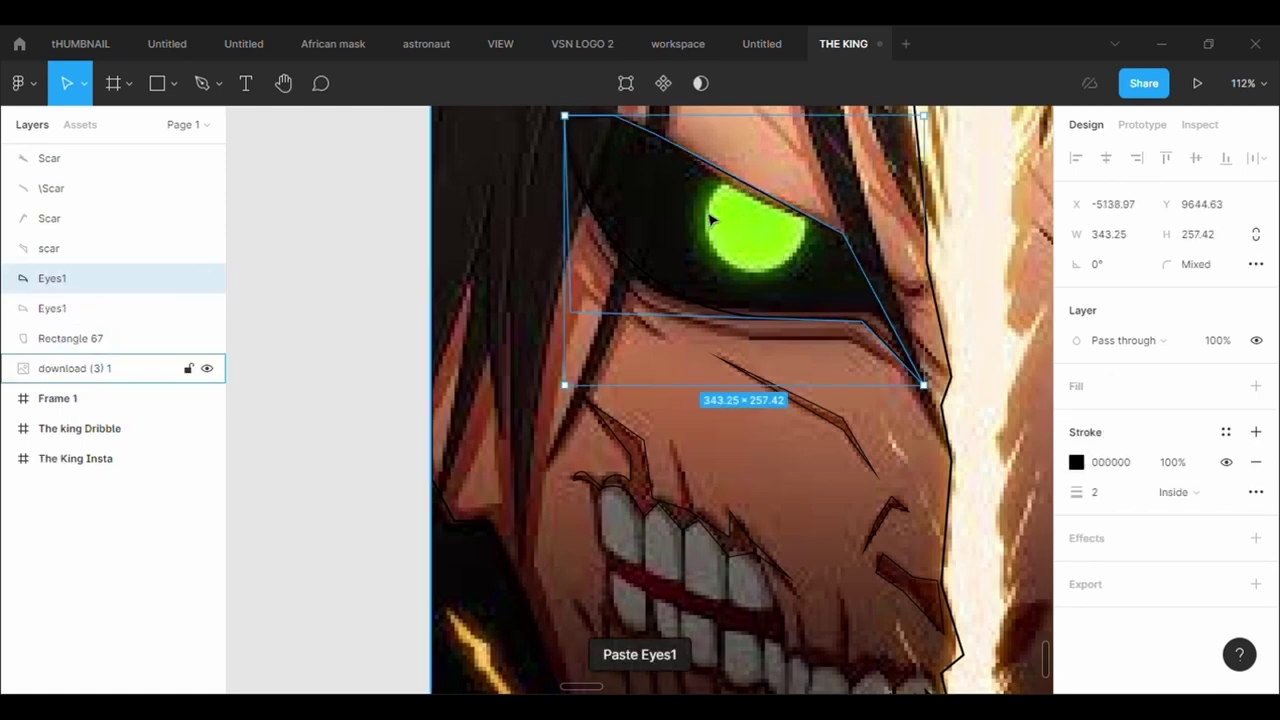
left_click_drag(712, 219, 714, 240)
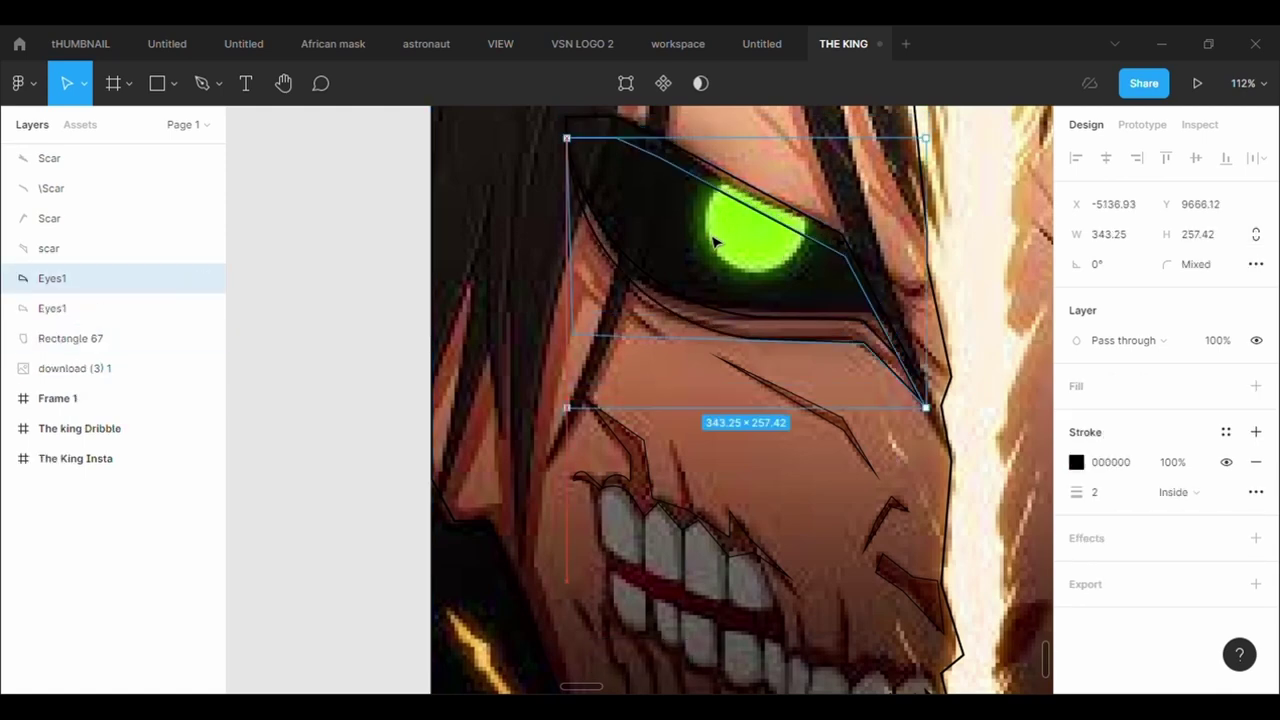
left_click(740, 420)
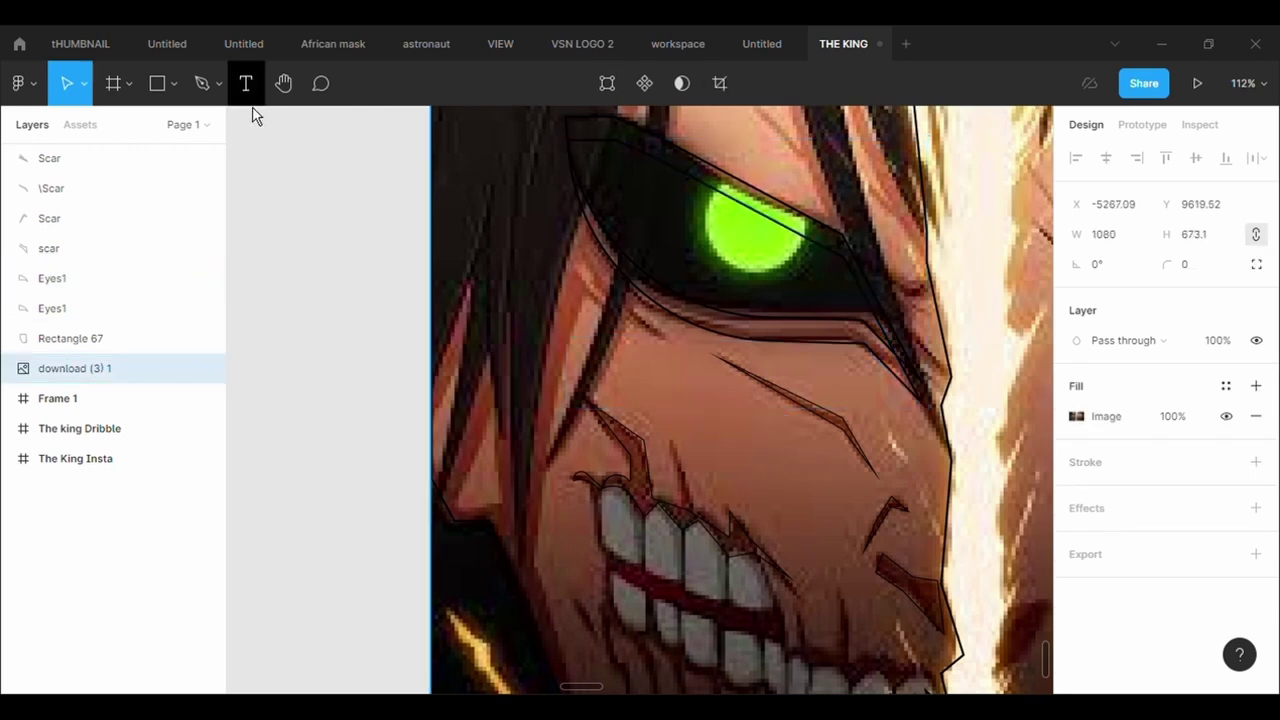
Draw an ellipse about 99 by 101 over the green iris with a black stroke and no fill.
left_click(174, 83)
left_click(189, 194)
left_click_drag(740, 182, 802, 272)
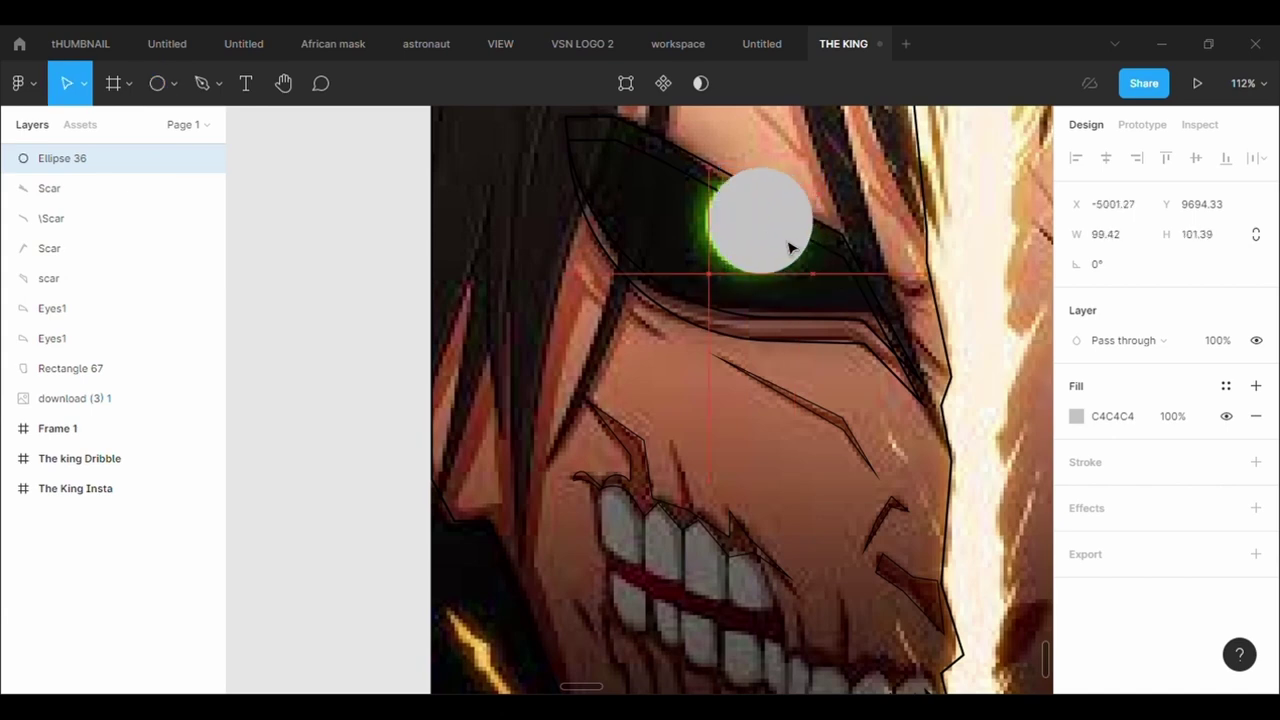
left_click(1256, 462)
left_click(1256, 416)
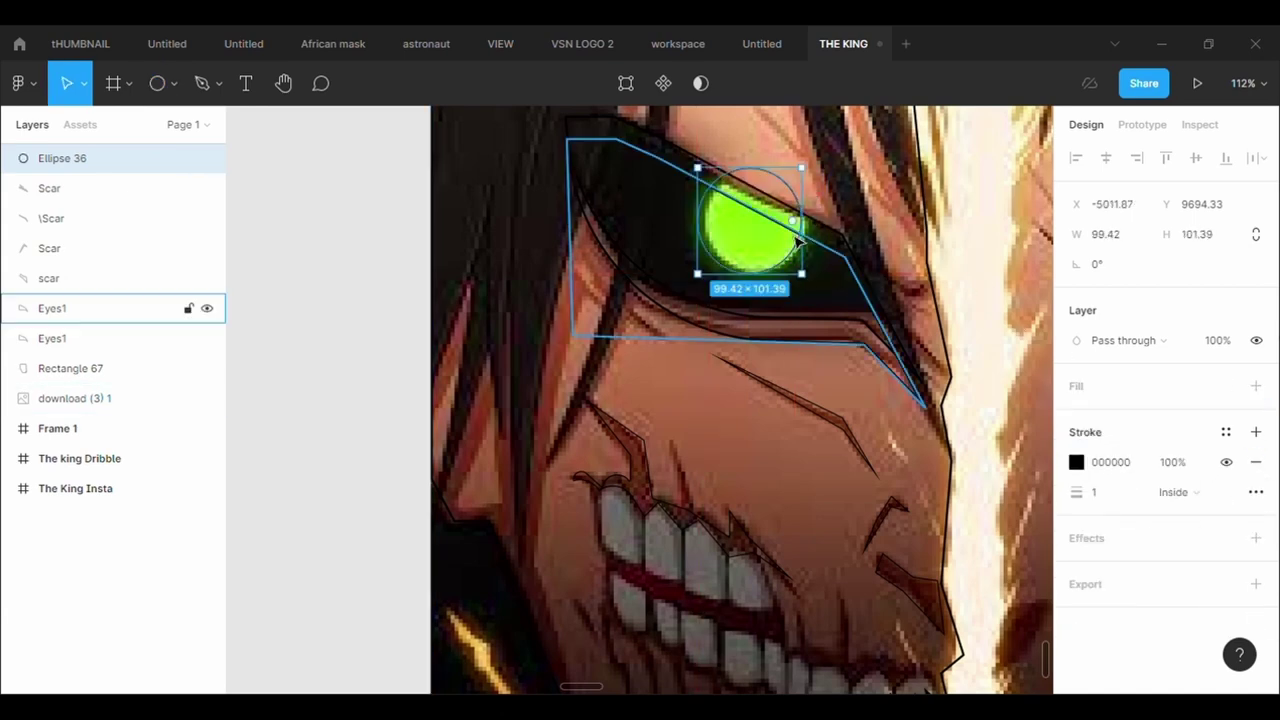
Trim the iris ellipse under the upper eyelid to a sweep of about 66%, rotated about 9°, and raise its centre point to the lid.
left_click_drag(800, 220, 728, 178)
mouse_move(820, 297)
left_mouse_down()
mouse_move(839, 273)
mouse_move(831, 285)
left_mouse_up()
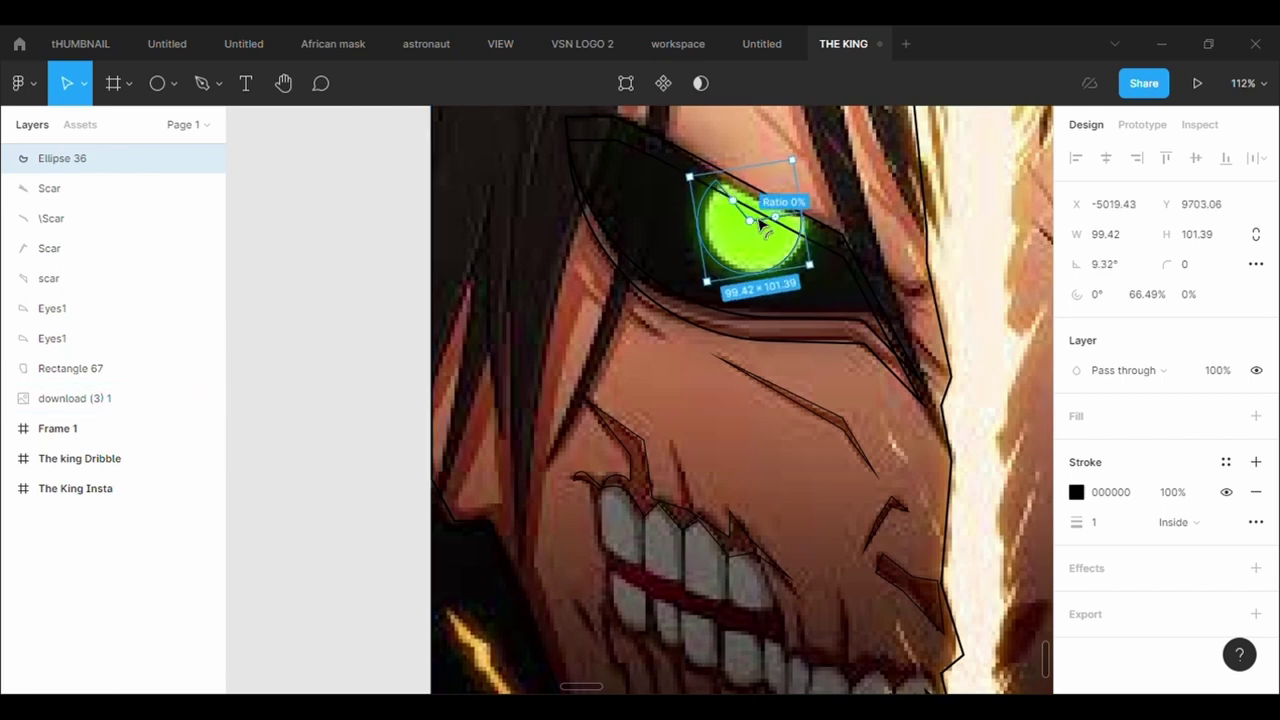
left_click(628, 86)
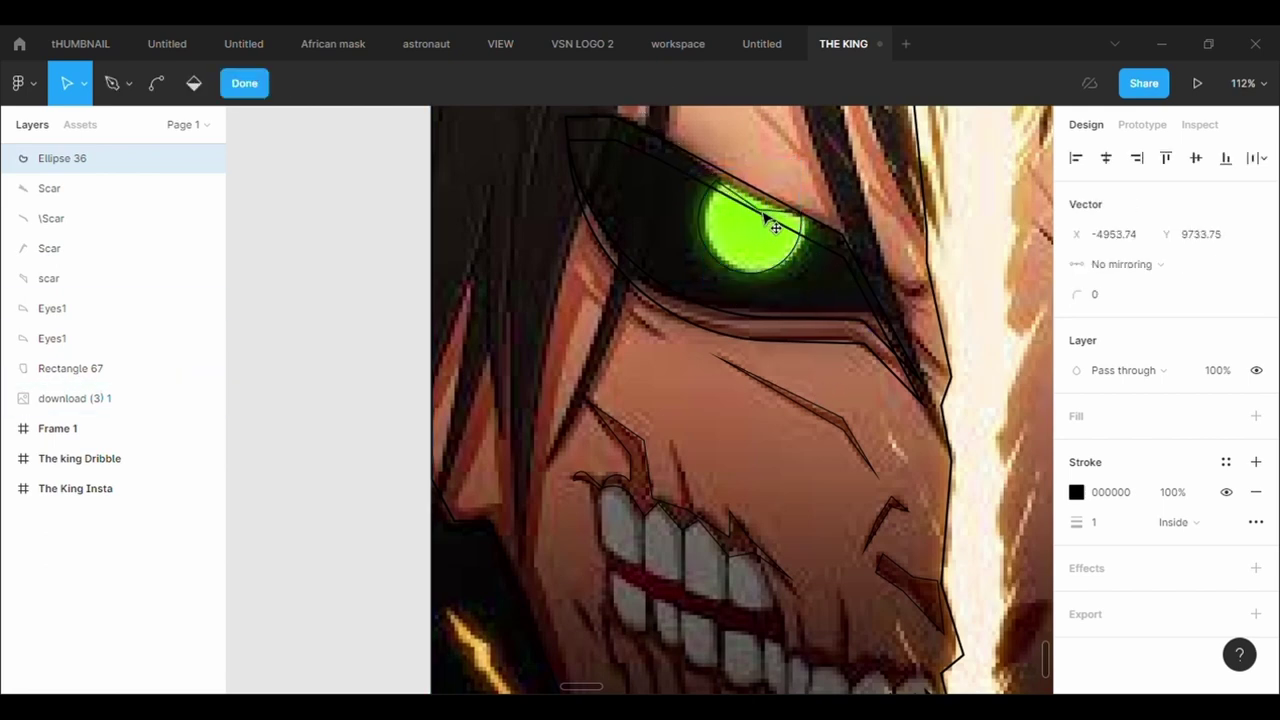
left_click_drag(766, 218, 772, 220)
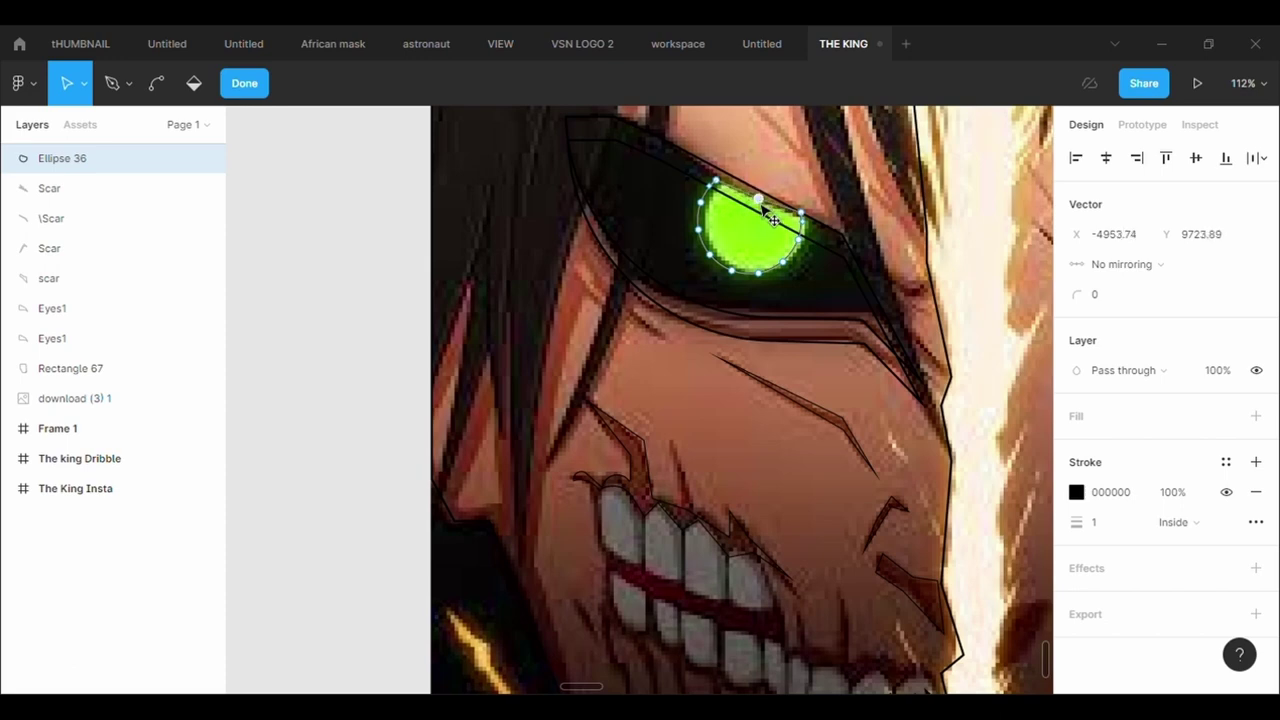
left_click(826, 462)
Draw a rectangle about 139 by 305 over the hair from the image's upper-left corner, with a black stroke and no fill.
scroll(826, 462, "down", 5)
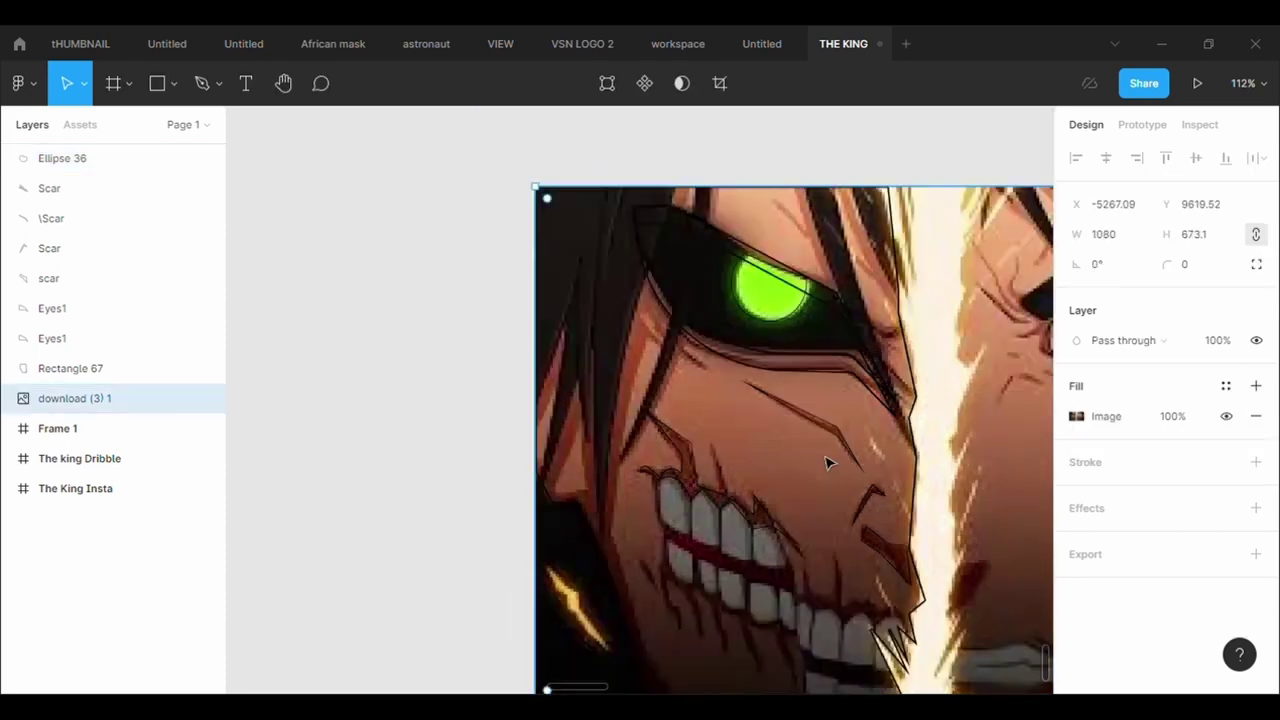
scroll(826, 462, "right", 1)
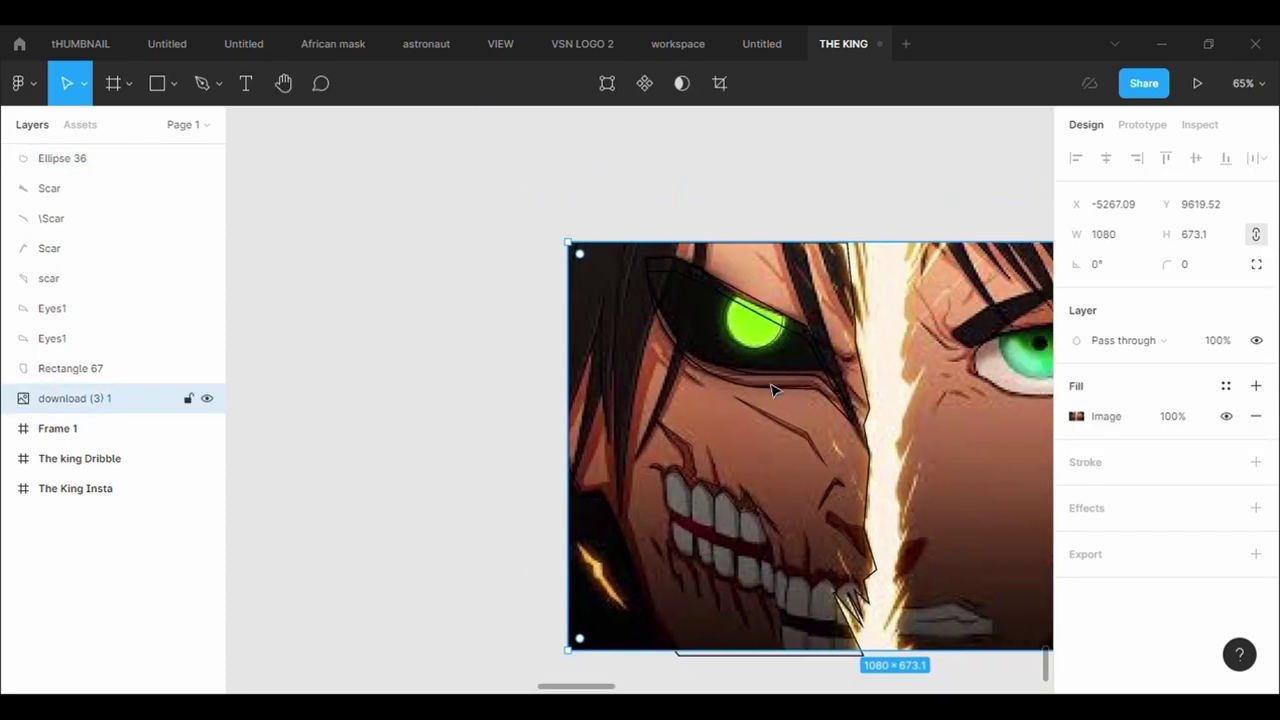
scroll(772, 390, "up", 3)
key("r")
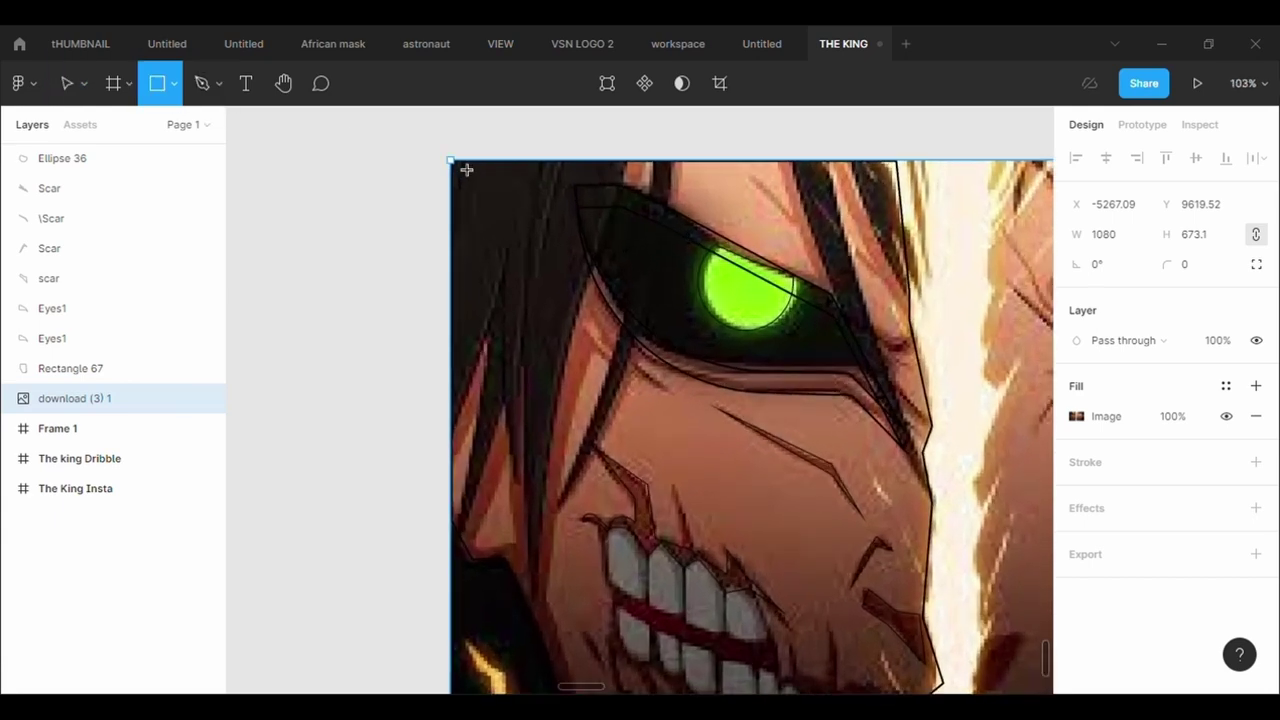
mouse_move(452, 162)
left_mouse_down()
mouse_move(457, 343)
mouse_move(586, 455)
left_mouse_up()
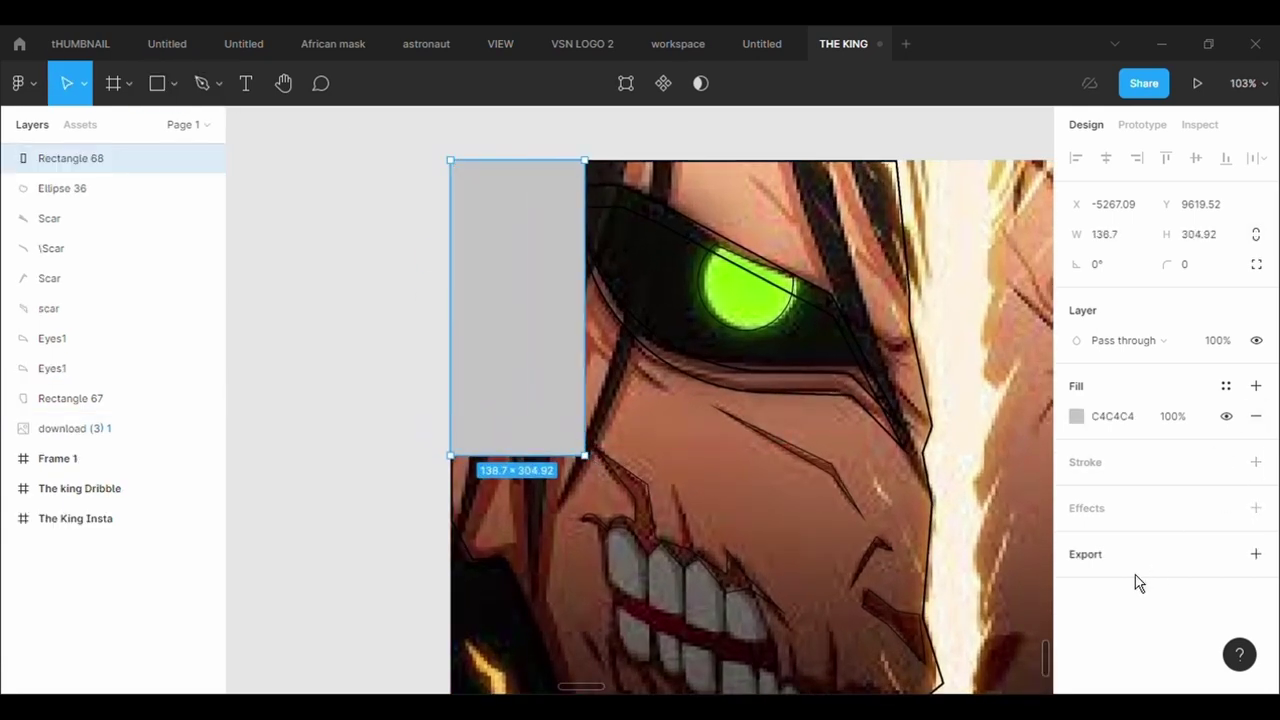
left_click(1256, 416)
left_click(1256, 431)
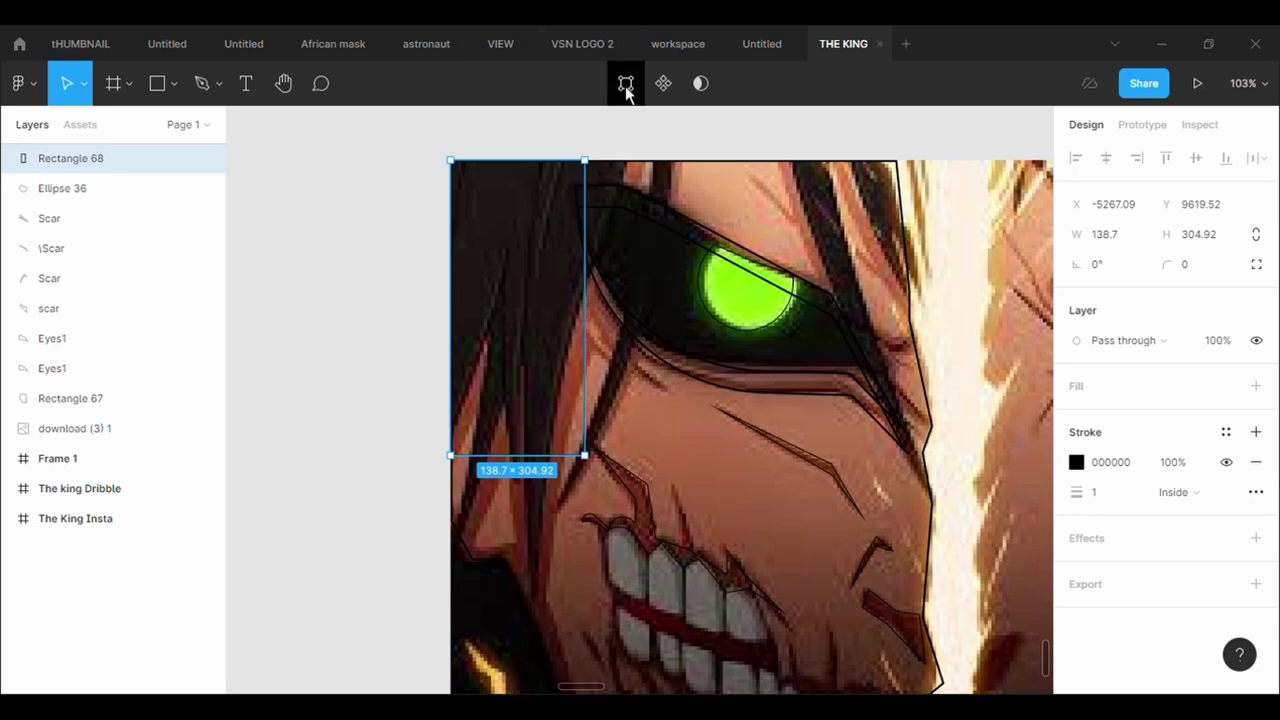
Add and move points along the hair rectangle's lower edge to form the narrow gaps and long tips of the strands.
left_click(626, 83)
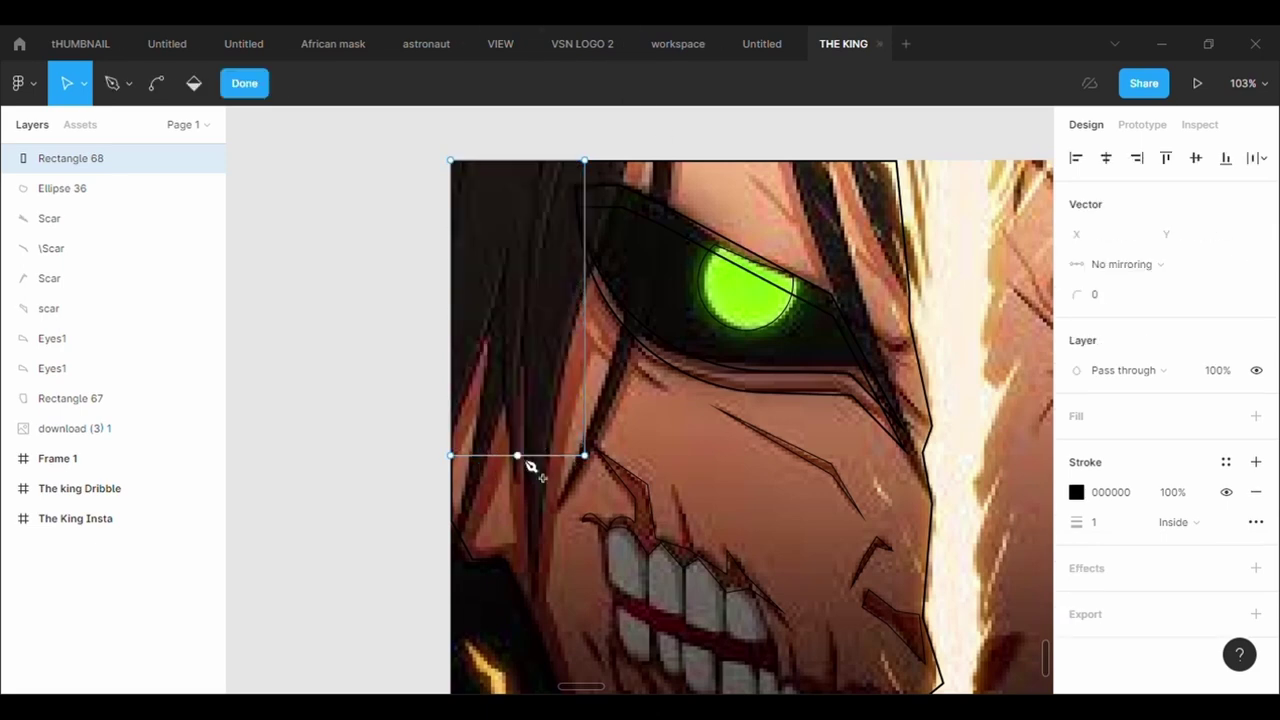
left_click_drag(518, 457, 509, 254)
mouse_move(549, 362)
left_mouse_down()
mouse_move(516, 412)
mouse_move(521, 478)
mouse_move(669, 443)
mouse_move(559, 333)
mouse_move(527, 246)
left_mouse_up()
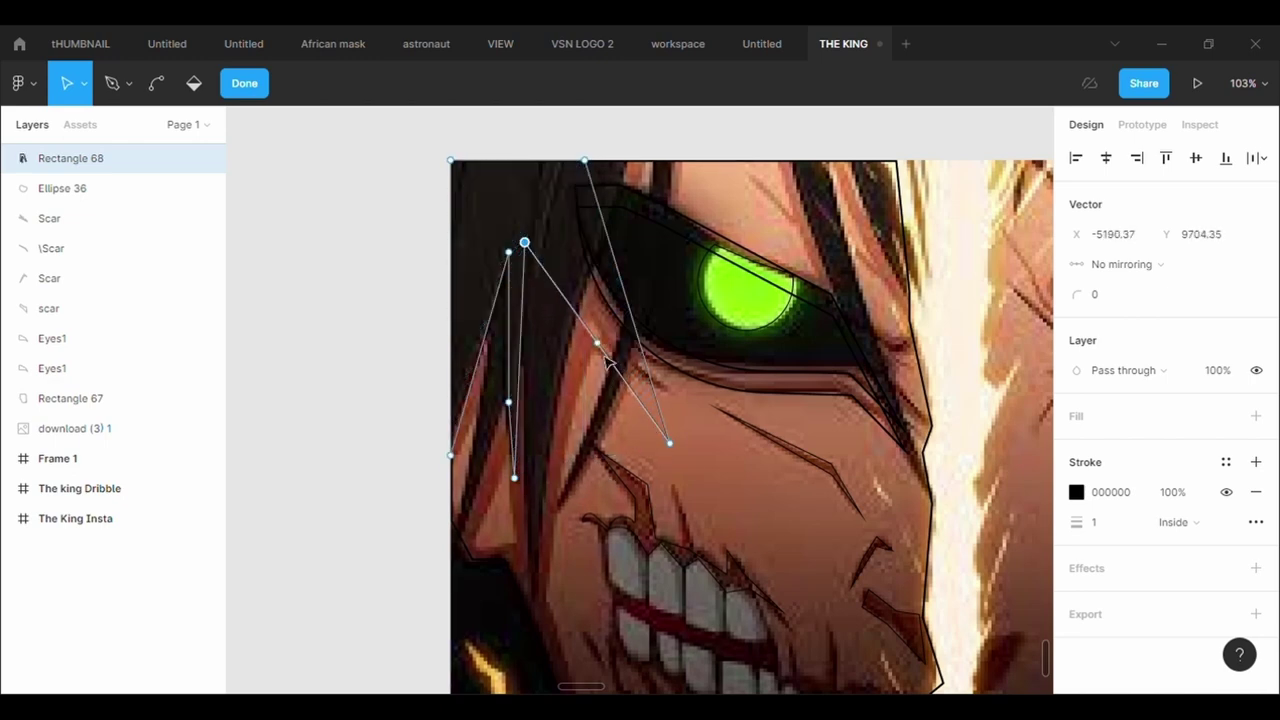
left_click_drag(540, 464, 528, 468)
left_click_drag(608, 463, 544, 595)
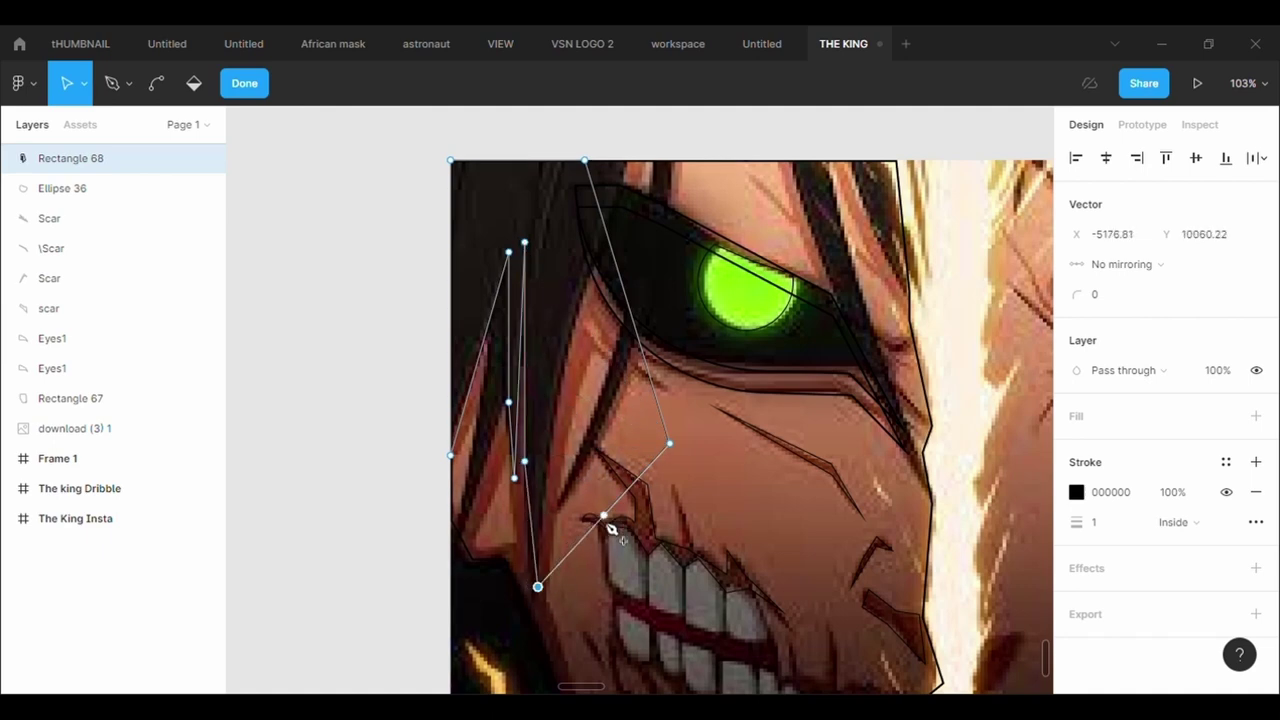
Shape the hair outline's inner edge from the long strand tip past the eye corner to the image's upper edge.
left_click_drag(603, 515, 555, 402)
left_click_drag(675, 452, 638, 168)
left_click_drag(600, 288, 594, 277)
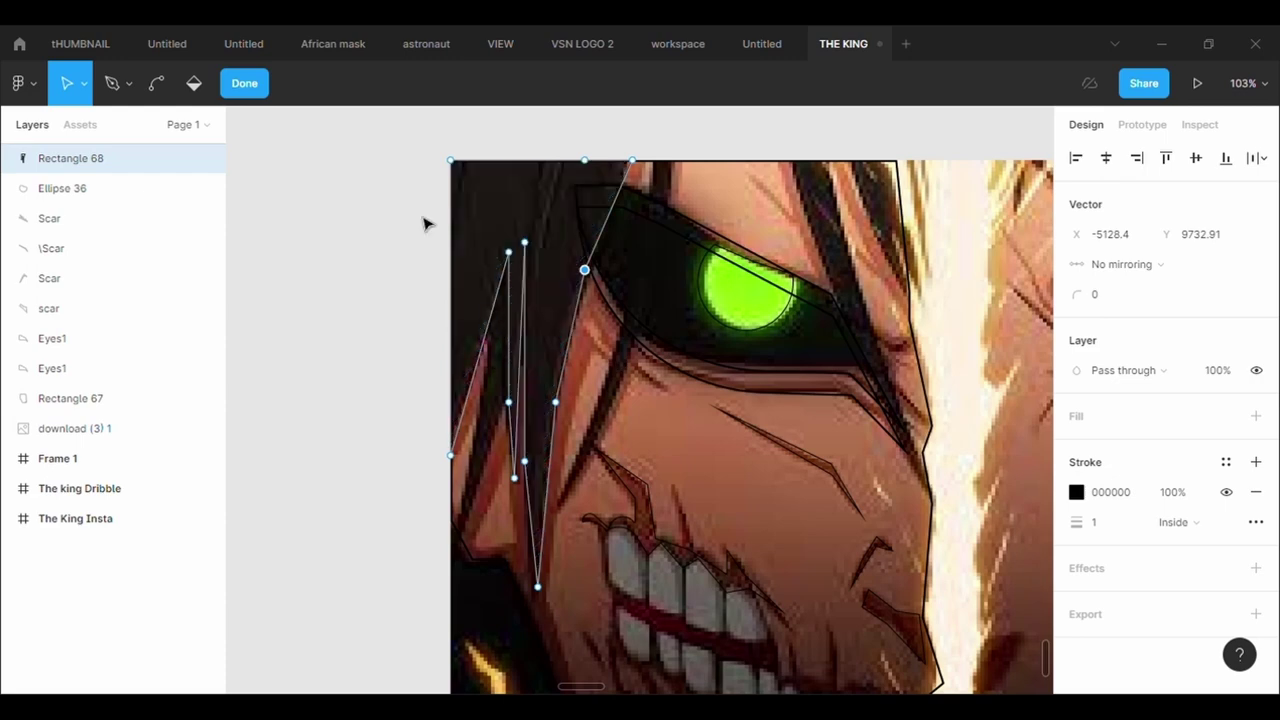
key("Escape")
left_click(503, 354)
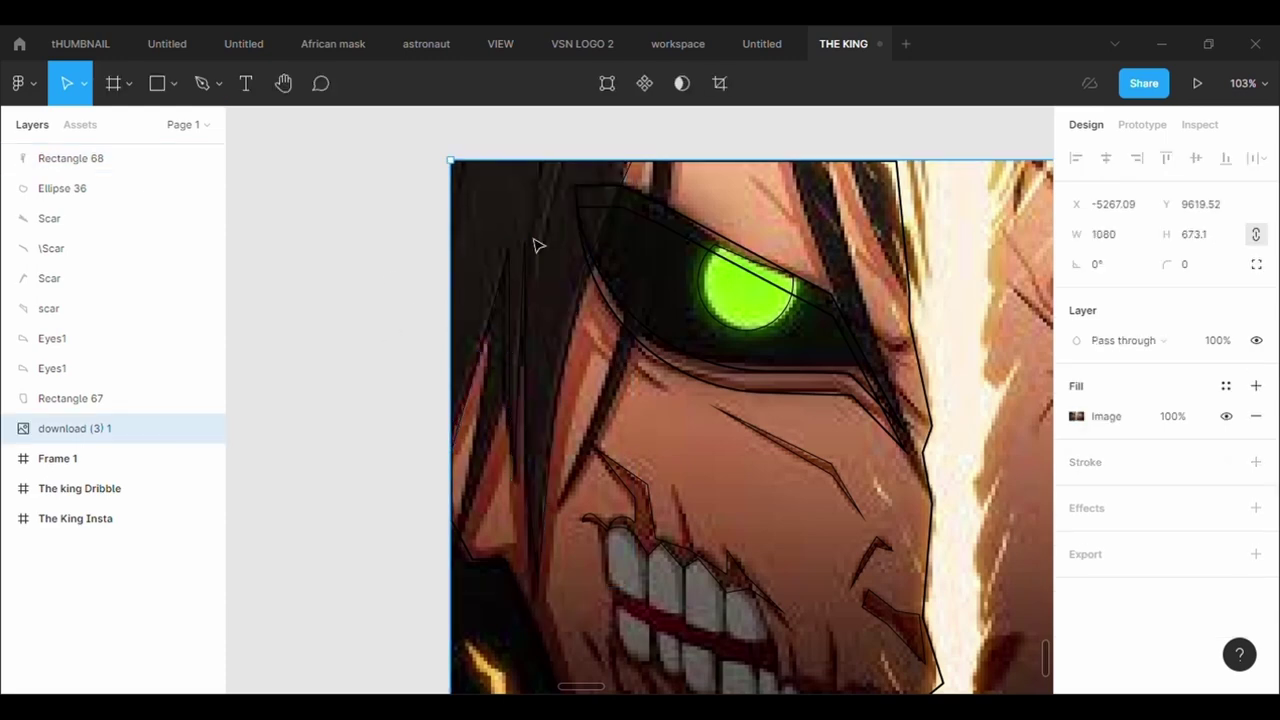
Draw a closed narrow outline with the Pen tool around the dark hair strand that tapers down toward the ear.
left_click(201, 84)
left_click(485, 224)
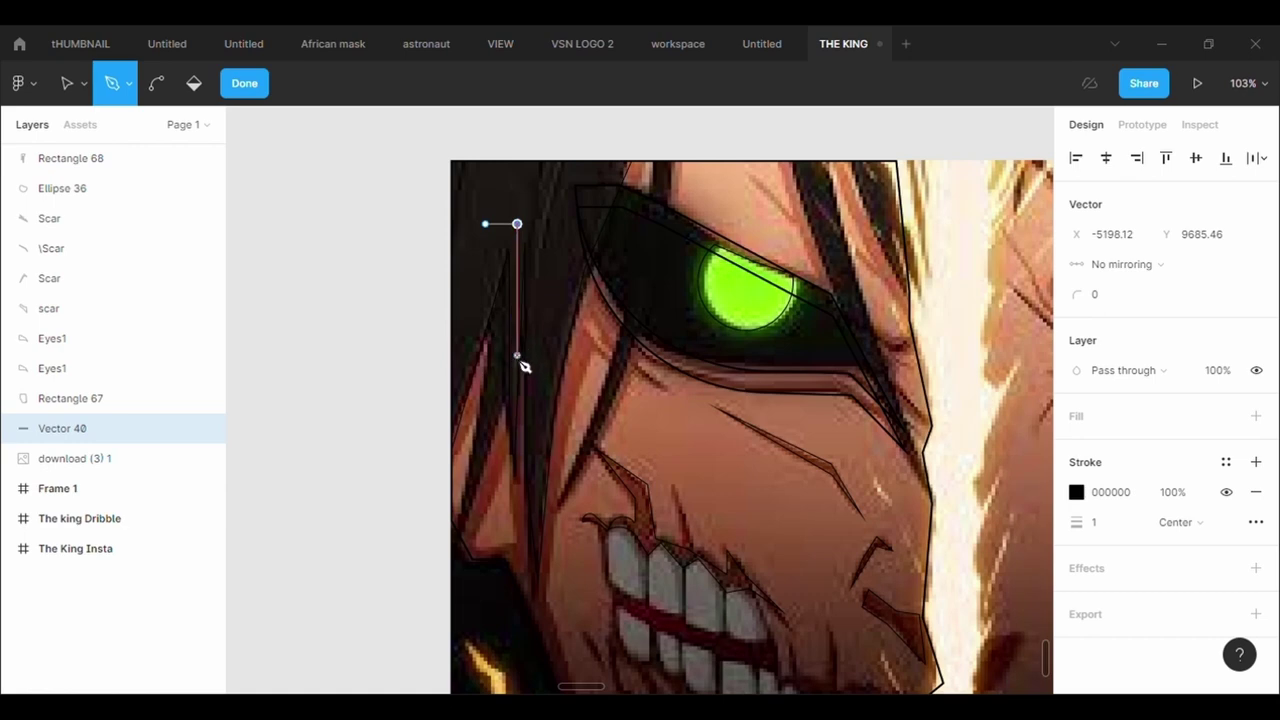
left_click(463, 535)
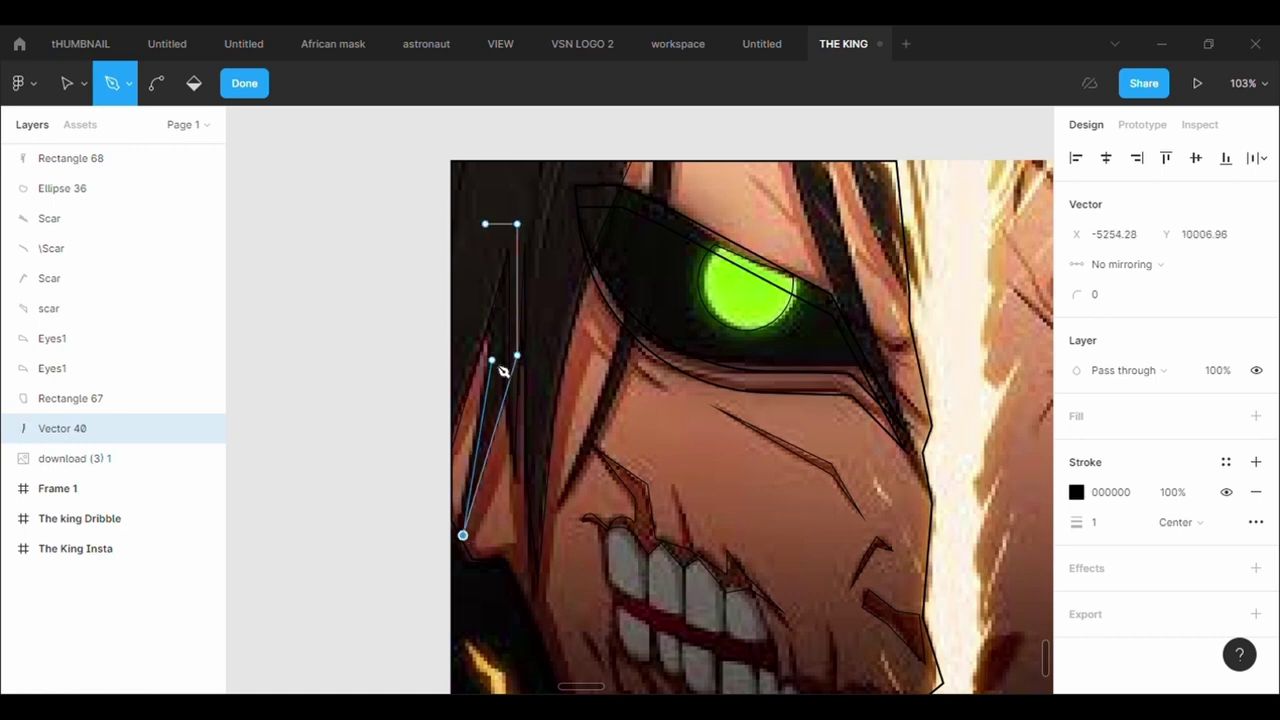
left_click(491, 355)
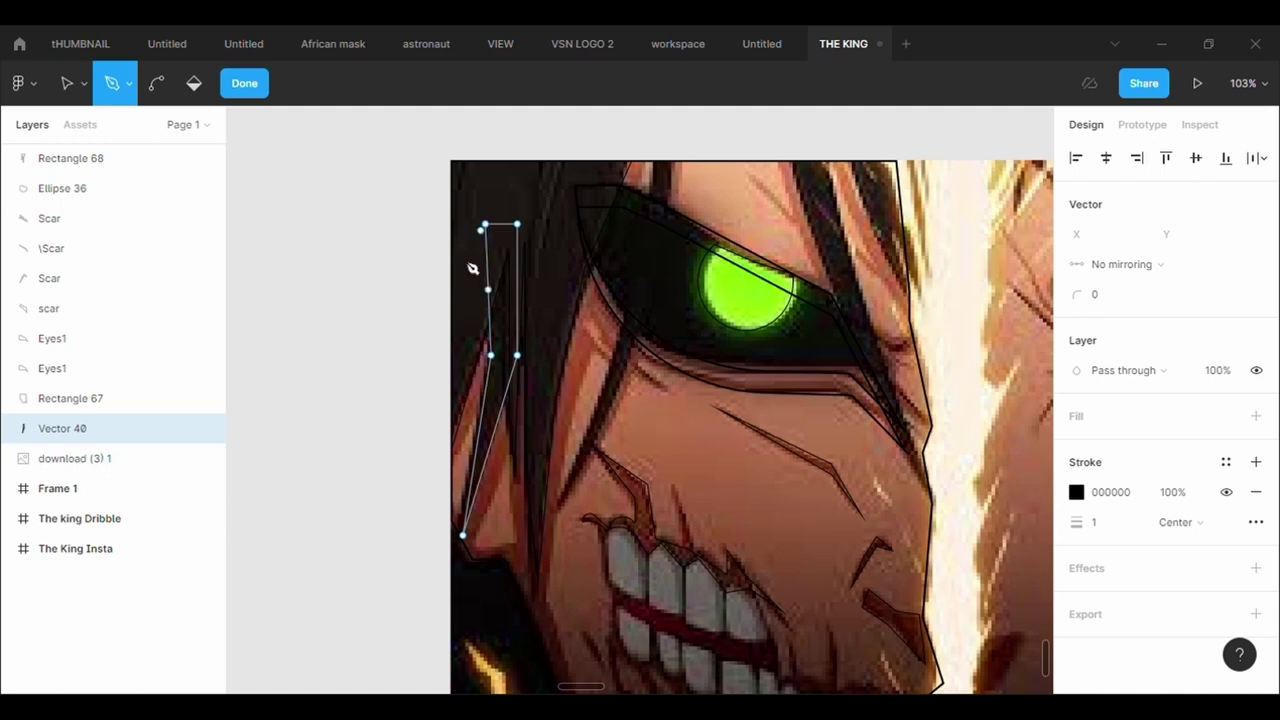
key("Escape")
key("Escape")
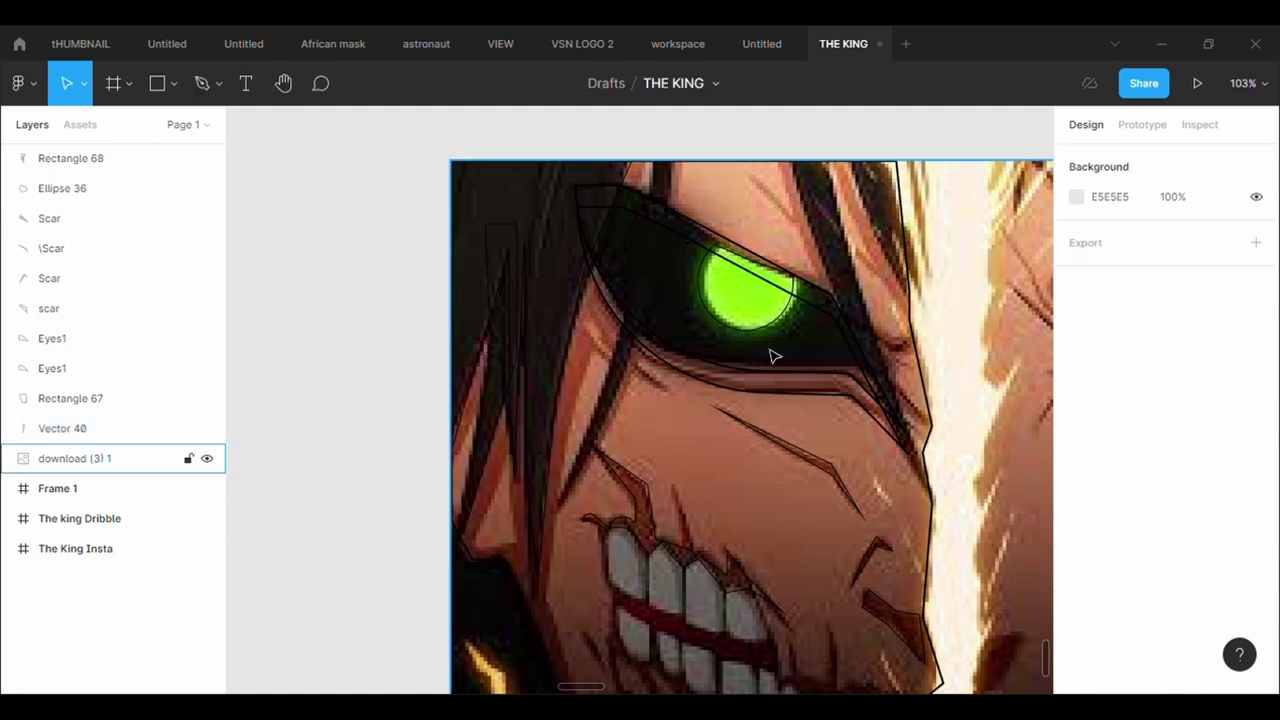
Start a Pen outline over the hair, running down past the eye's outer corner and along the cheek edge to the long strand's tip.
left_click(203, 85)
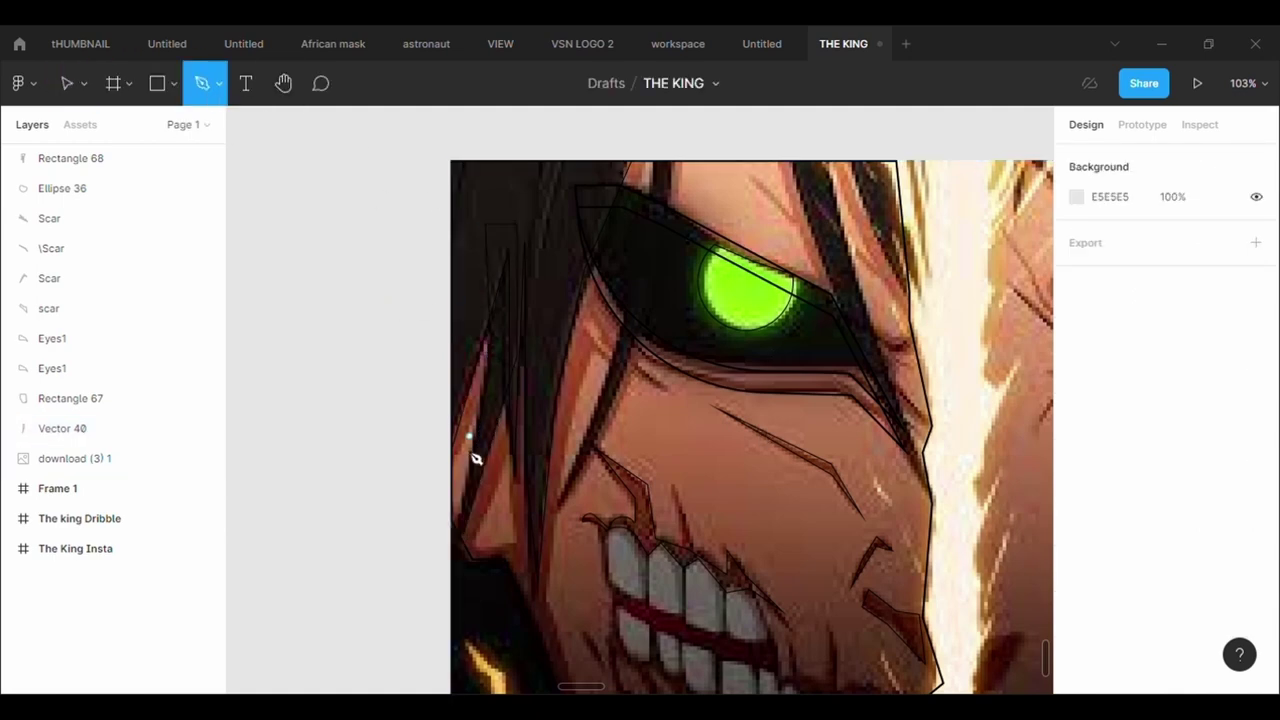
left_click_drag(465, 201, 497, 207)
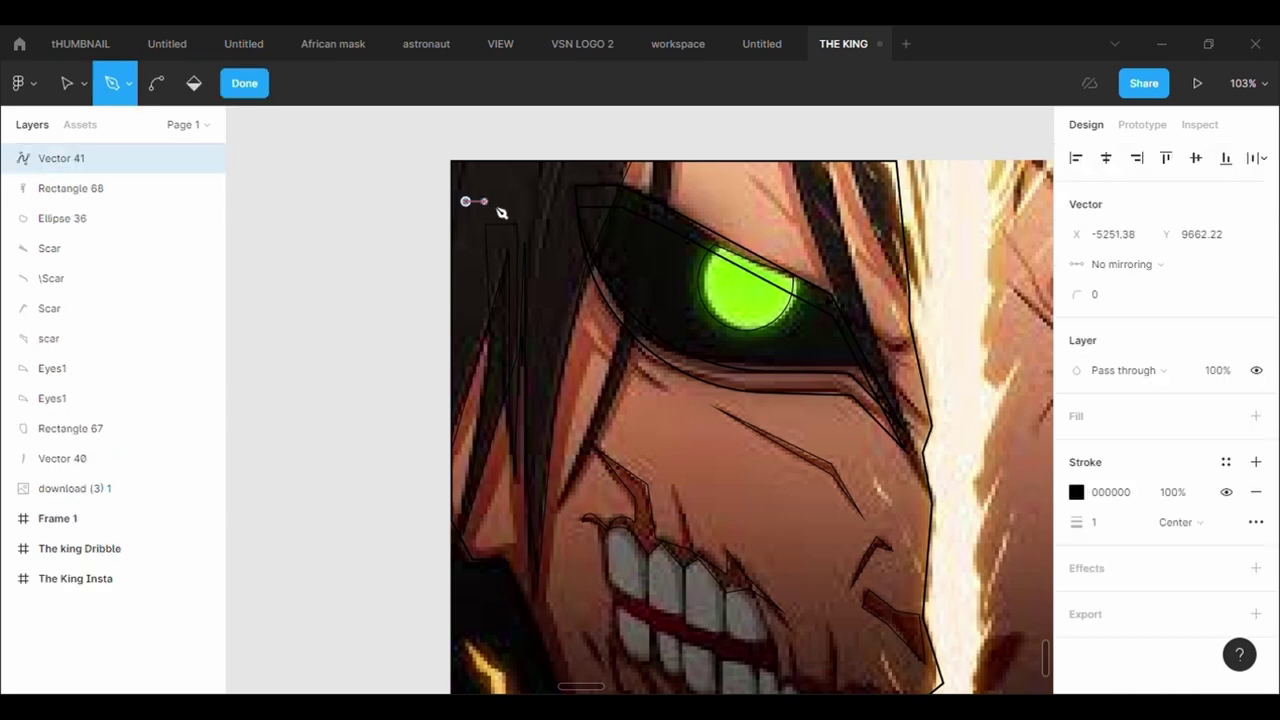
left_click(559, 206)
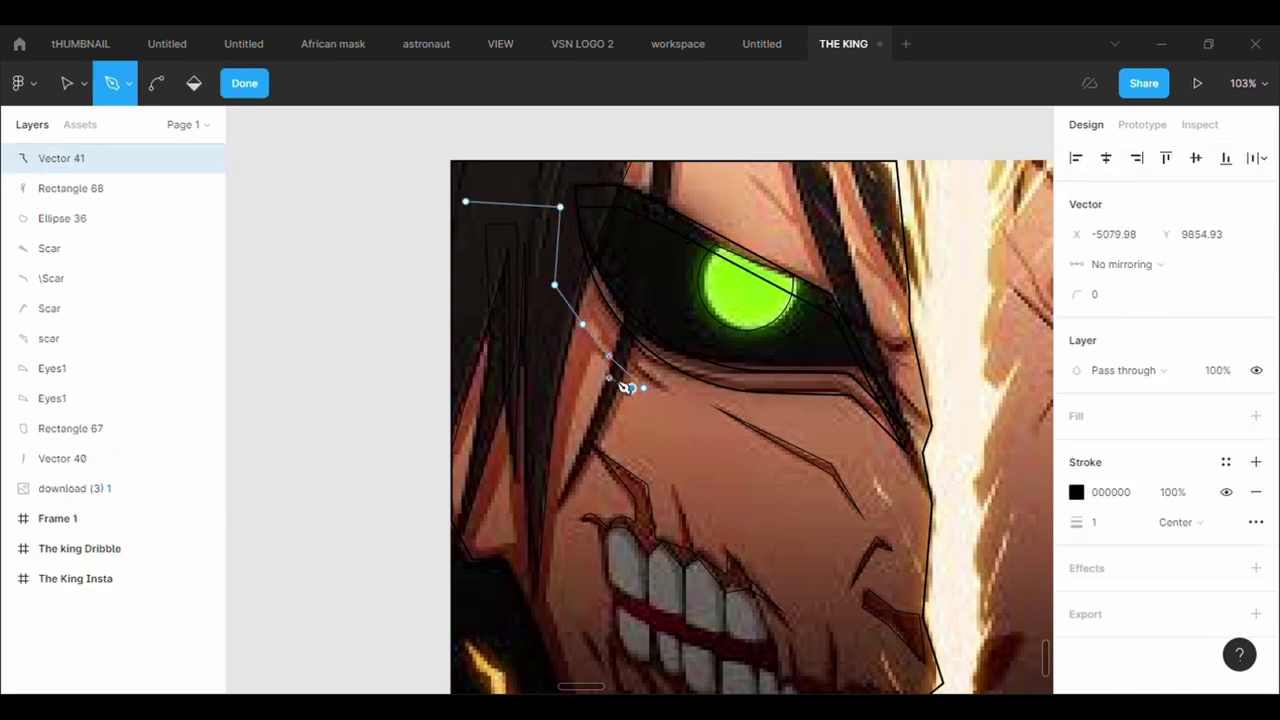
left_click(590, 356)
left_click(560, 490)
left_click(554, 575)
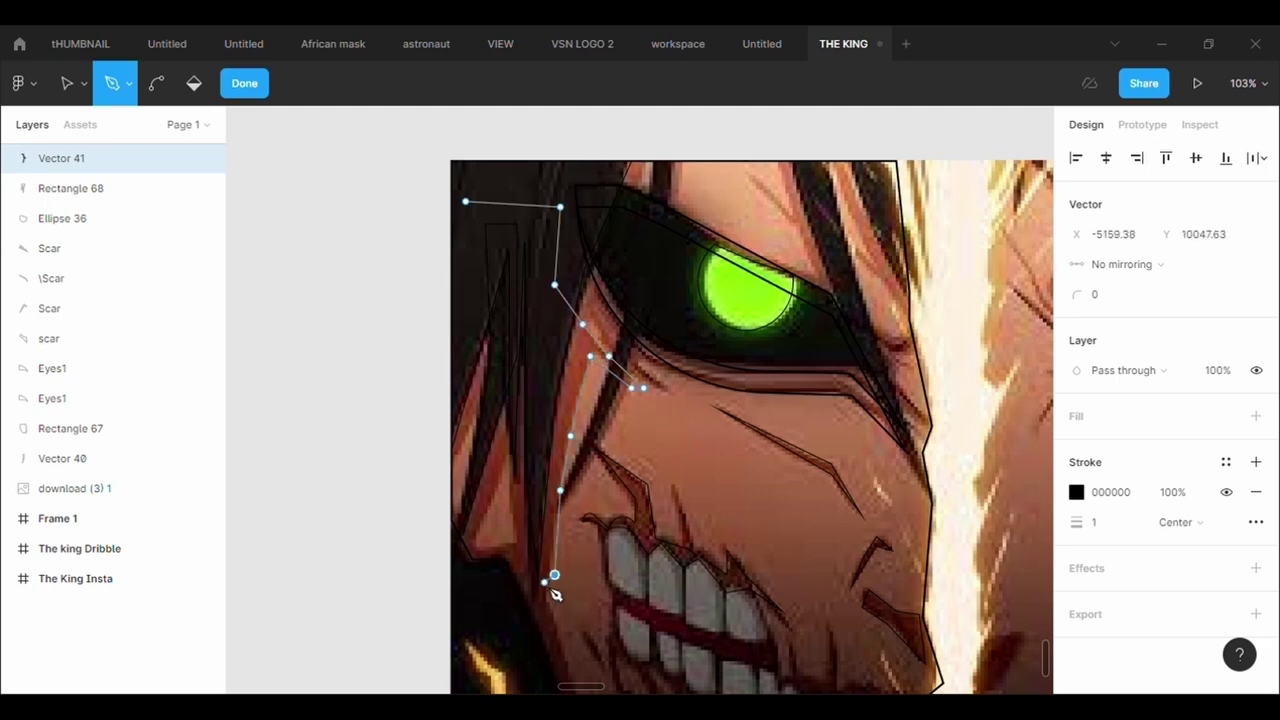
Continue the Pen outline down the jaw edge toward the image's lower edge and back up to the base of the ear.
scroll(578, 688, "down", 4)
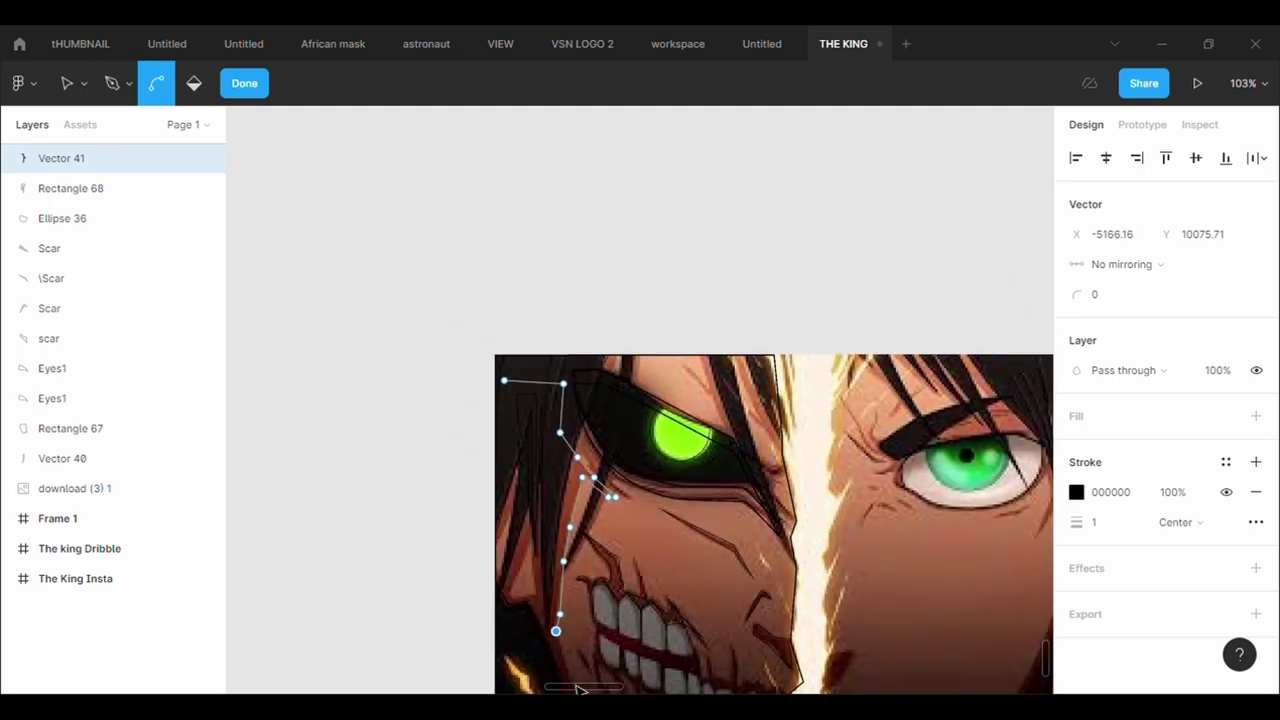
scroll(580, 686, "down", 4)
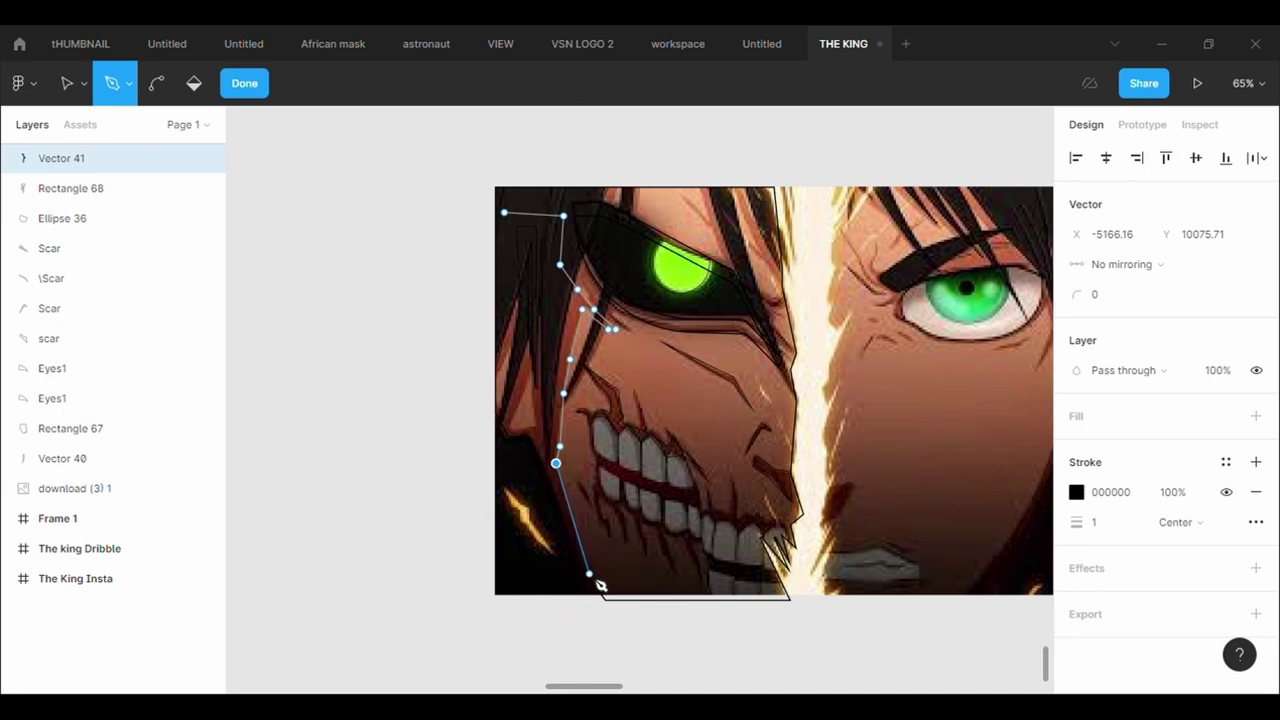
scroll(598, 578, "up", 5)
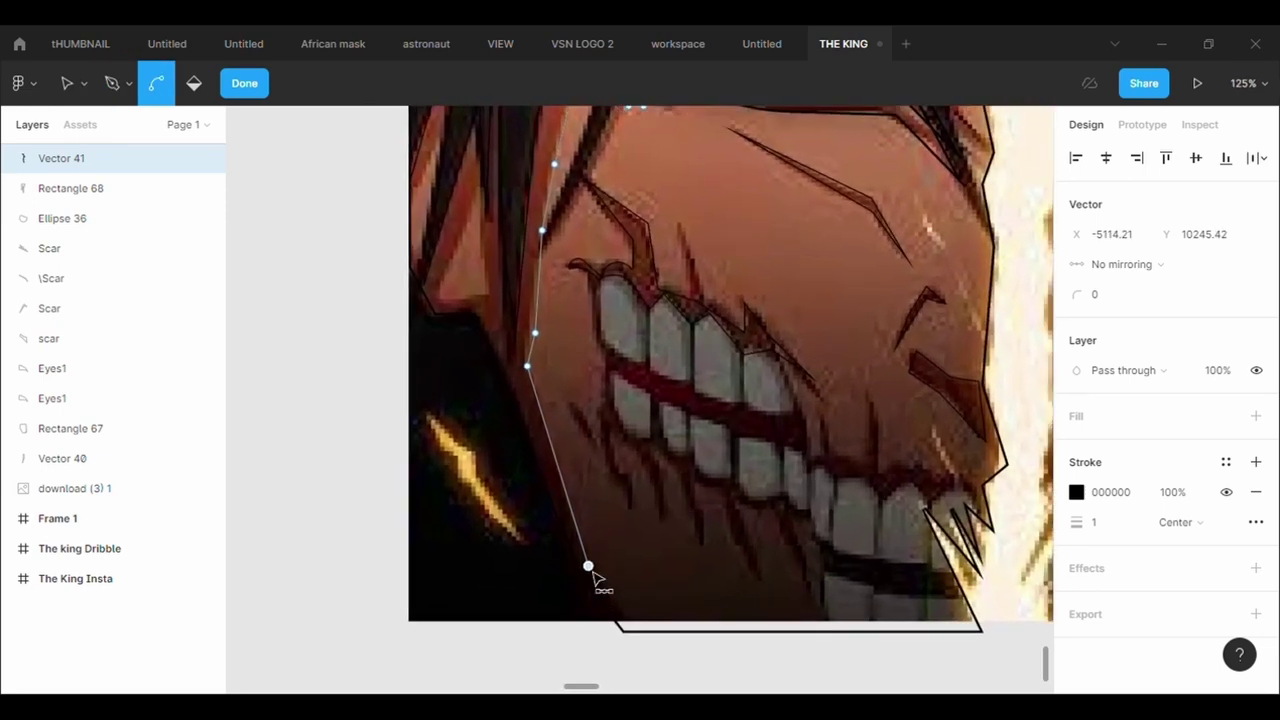
left_click(587, 566)
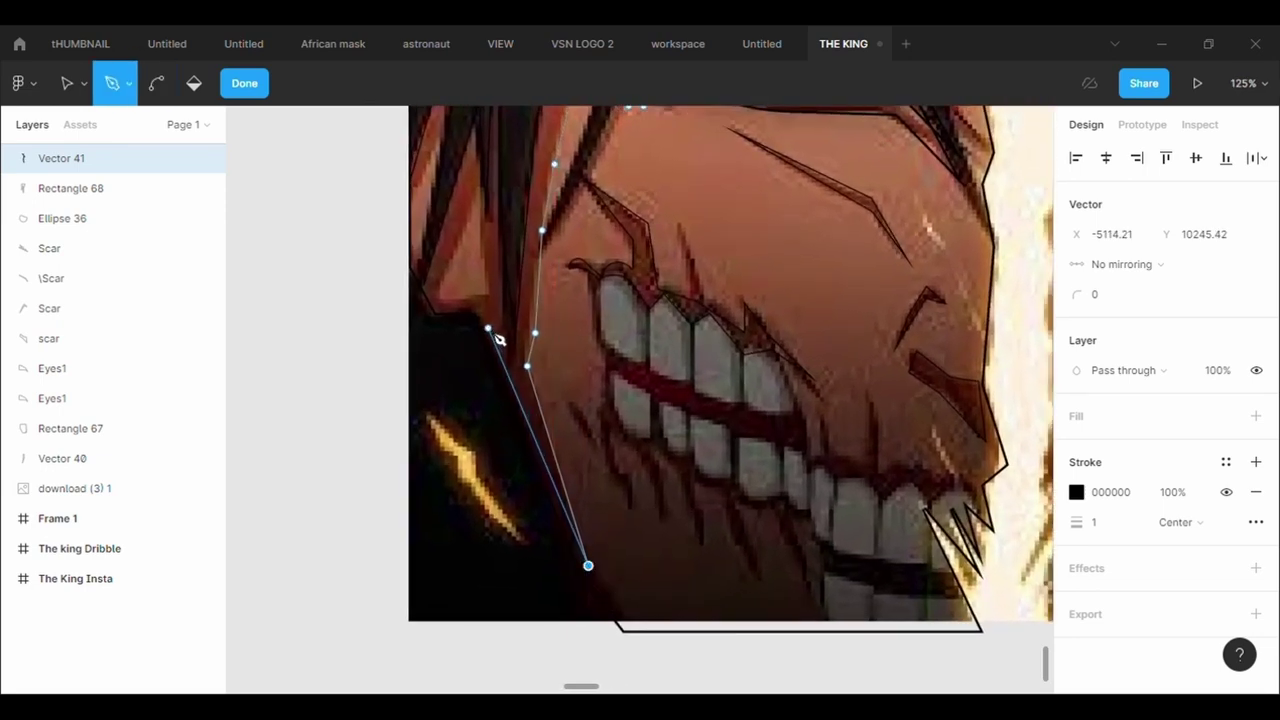
left_click(487, 326)
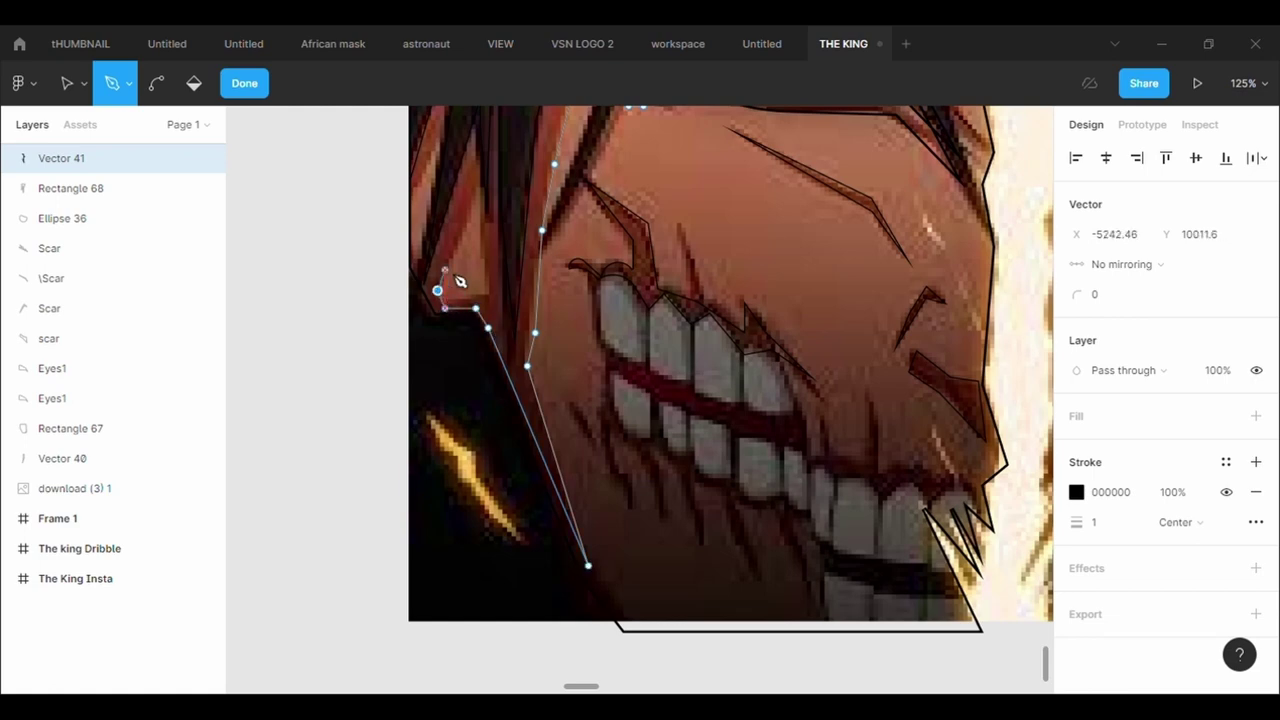
left_click(445, 268)
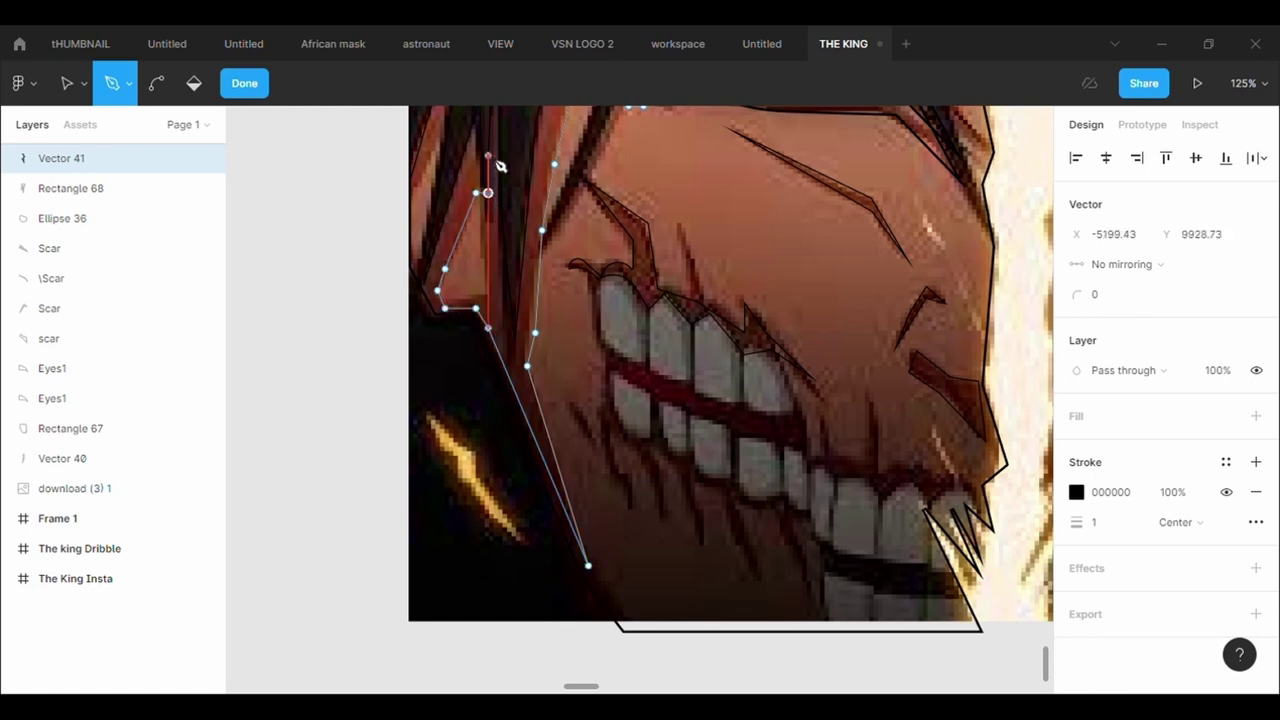
left_click(466, 120)
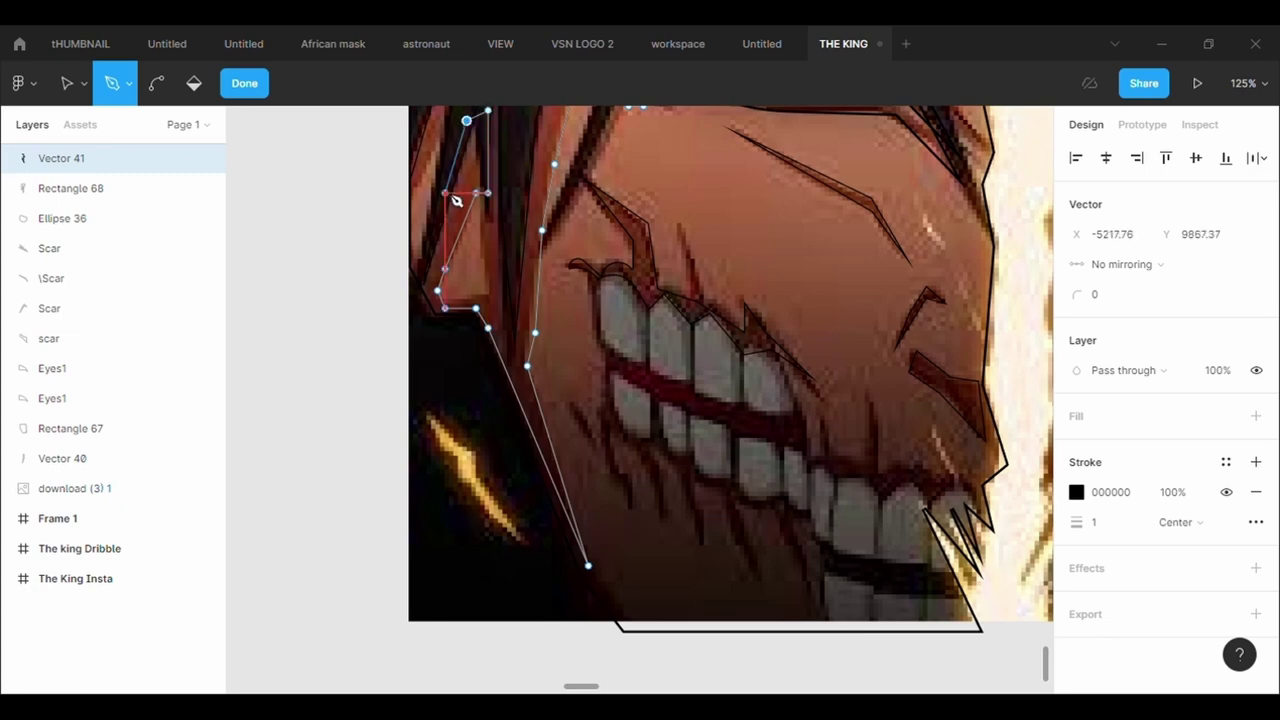
key("ctrl+z")
key("ctrl+z")
key("ctrl+z")
key("ctrl+z")
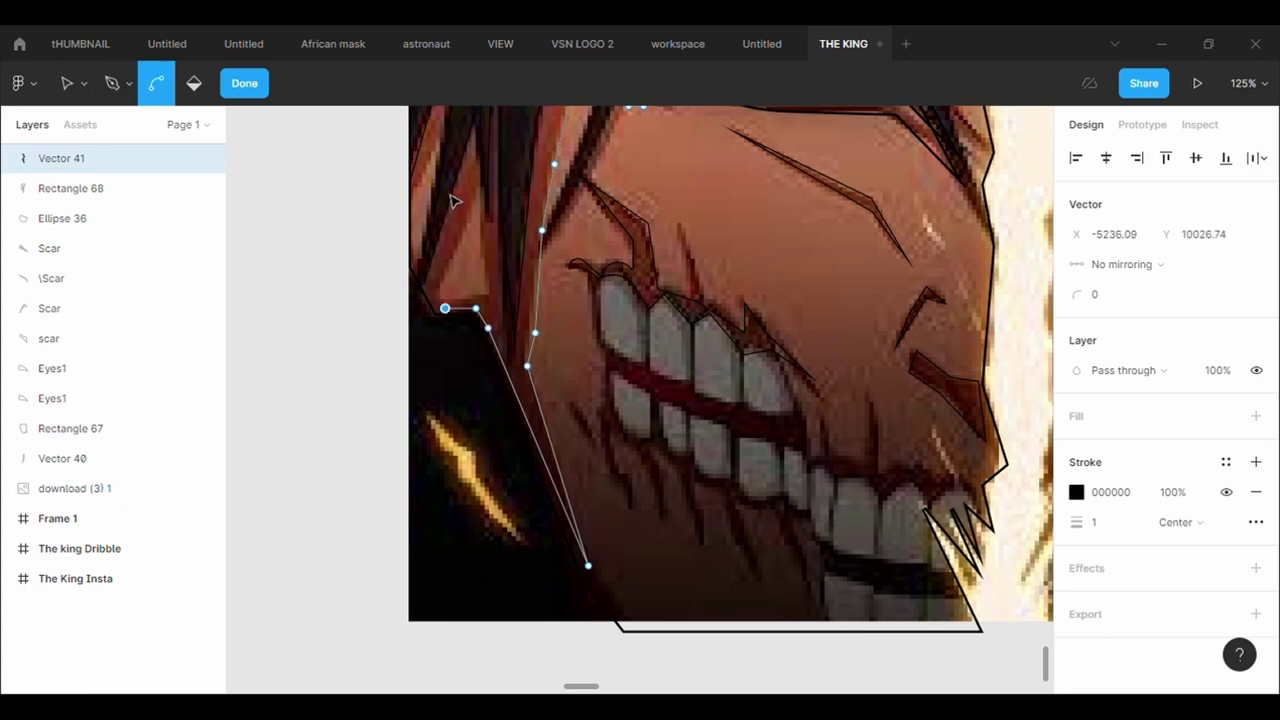
Run the outline from the ear's base to the image's outer edge and up to its starting point, closing the hair-and-jaw path.
key("p")
left_click(412, 243)
scroll(412, 243, "down", 2, "ctrl")
scroll(412, 243, "up", 4, "ctrl")
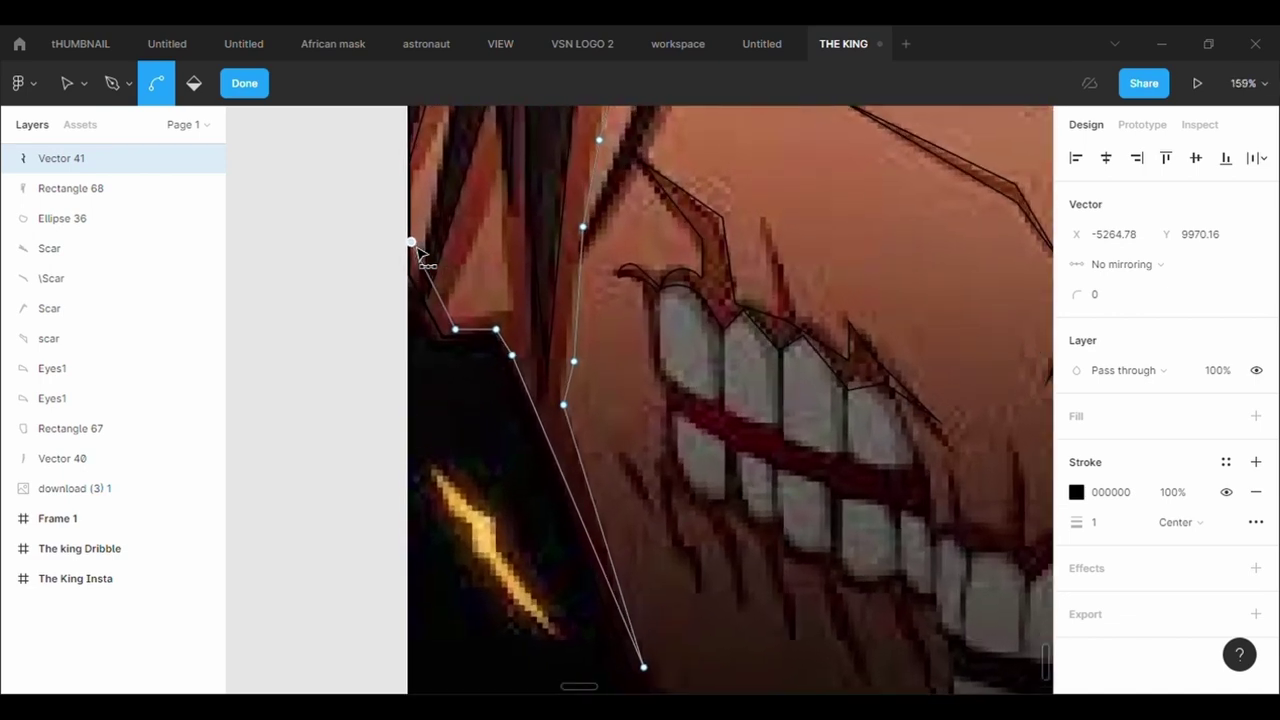
scroll(412, 243, "down", 4, "ctrl")
scroll(424, 190, "up", 3)
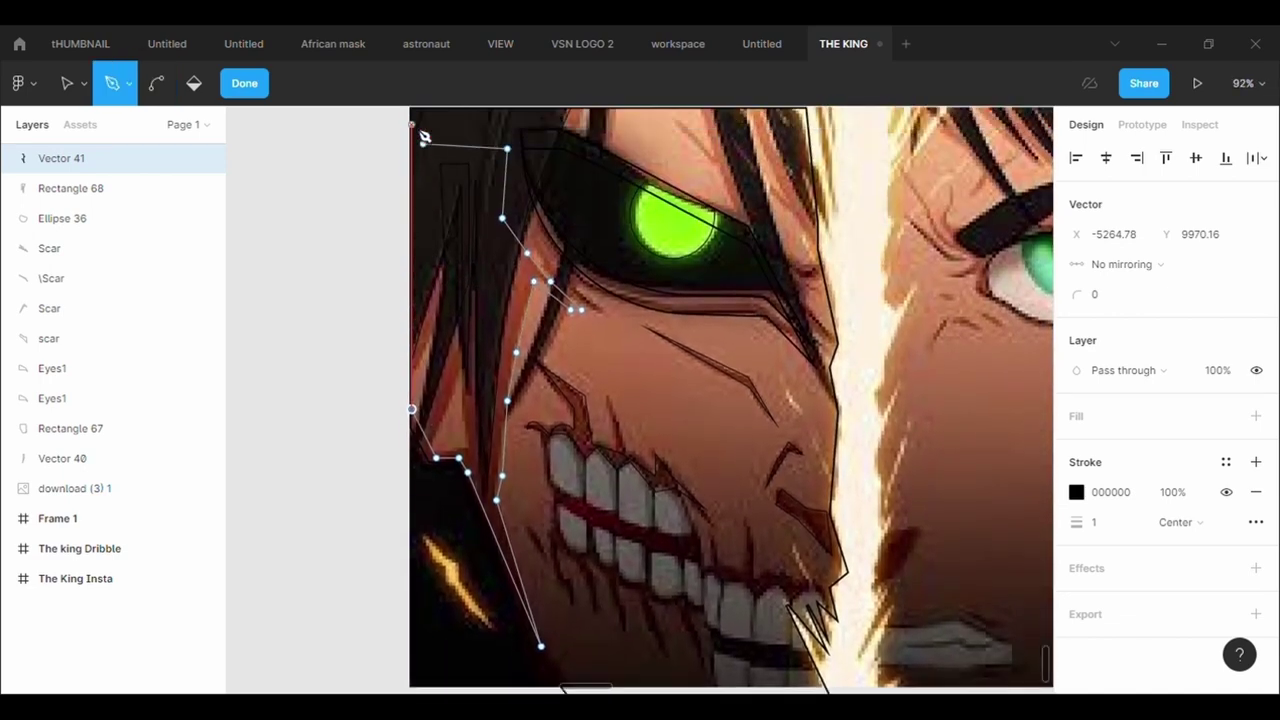
left_click(423, 145)
key("Escape")
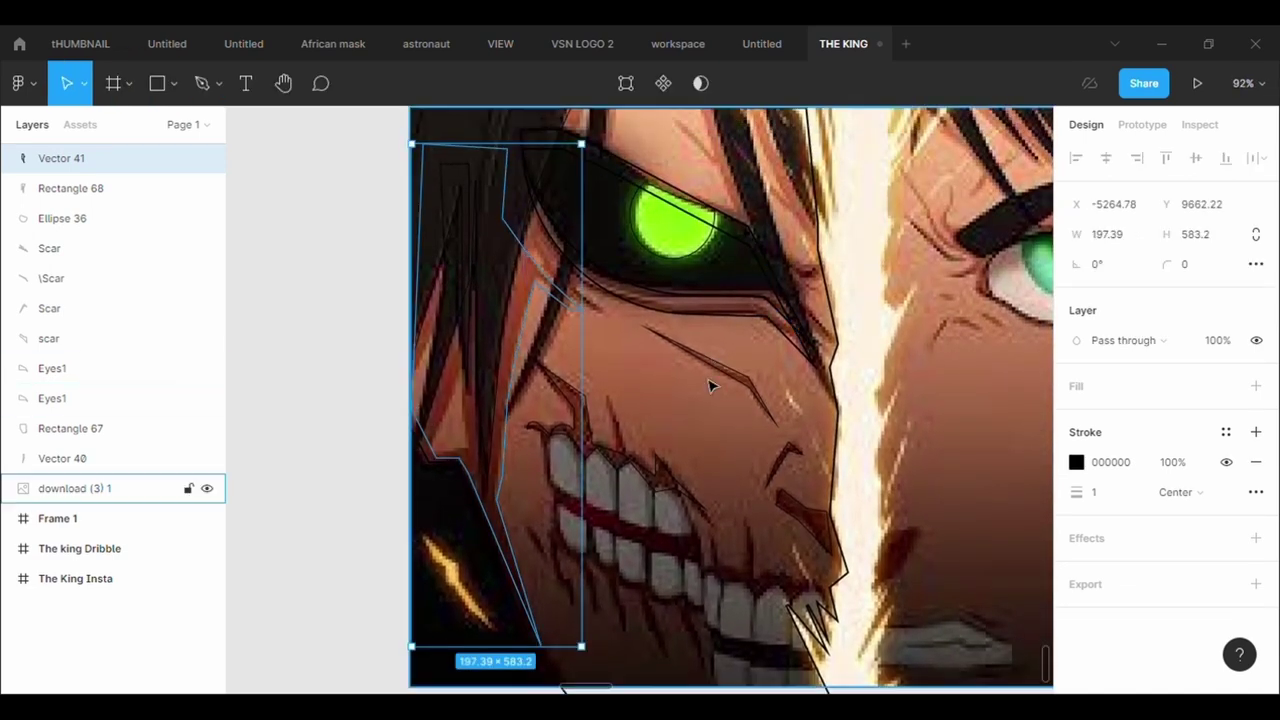
key("Escape")
Draw a rectangle about 36 × 77 over the first upper tooth, remove its fill and add a black stroke.
scroll(700, 402, "down", 2, "ctrl")
scroll(700, 403, "up", 5)
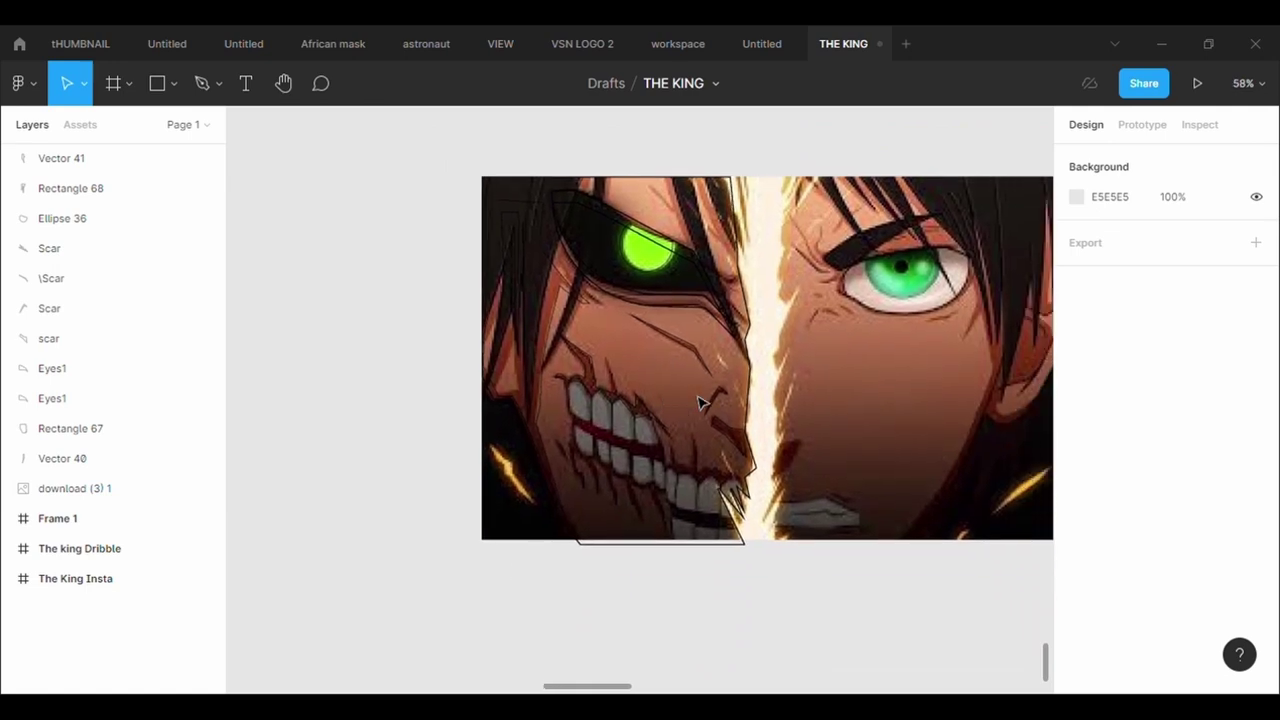
scroll(700, 403, "down", 2)
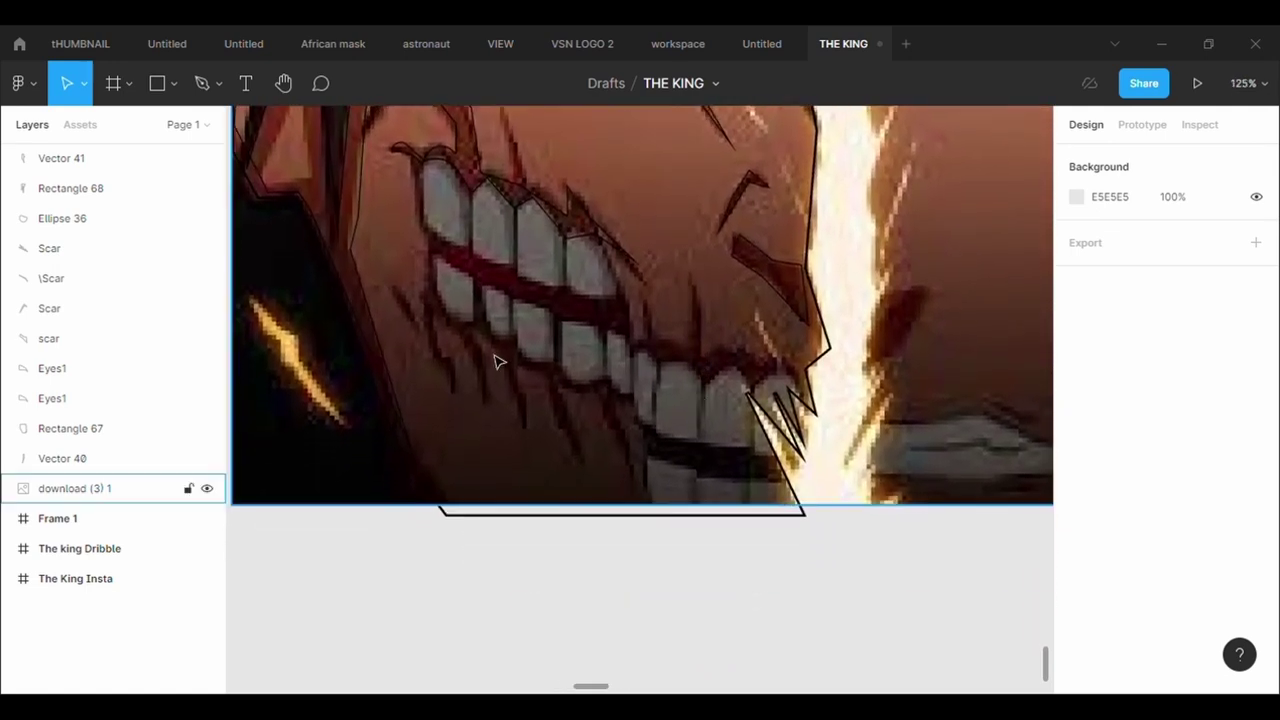
scroll(497, 362, "up", 3)
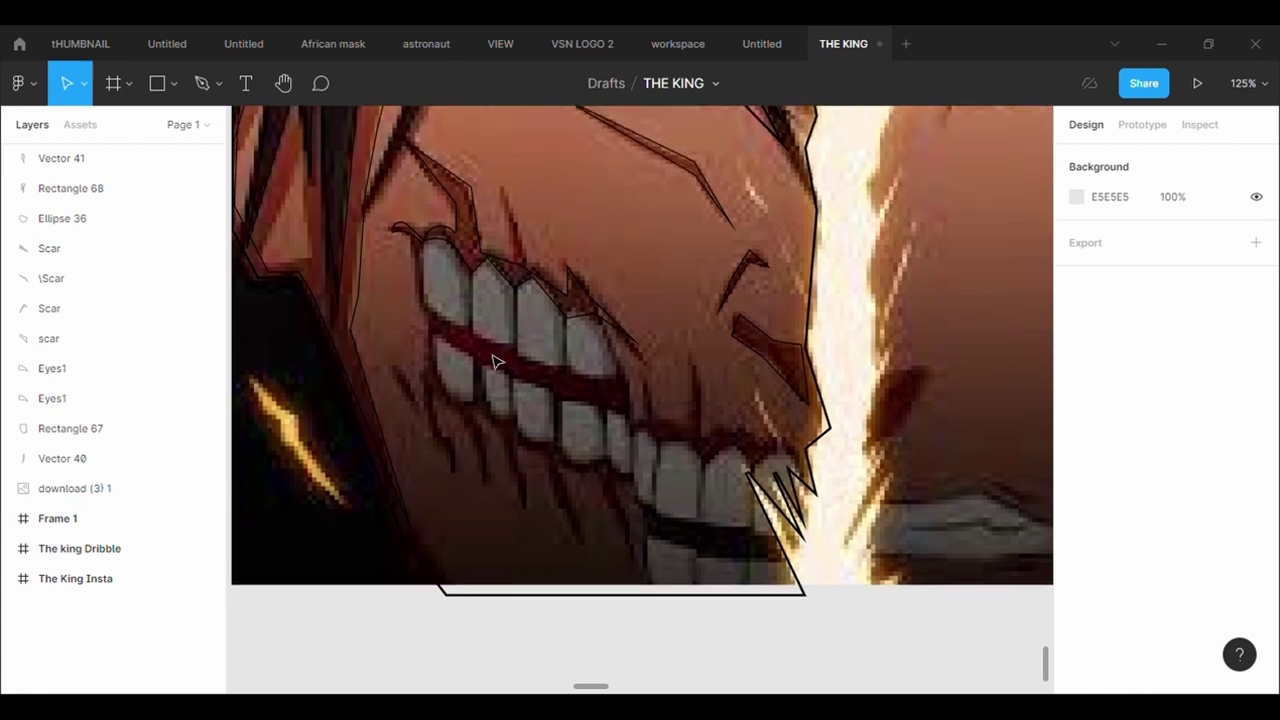
left_click(160, 84)
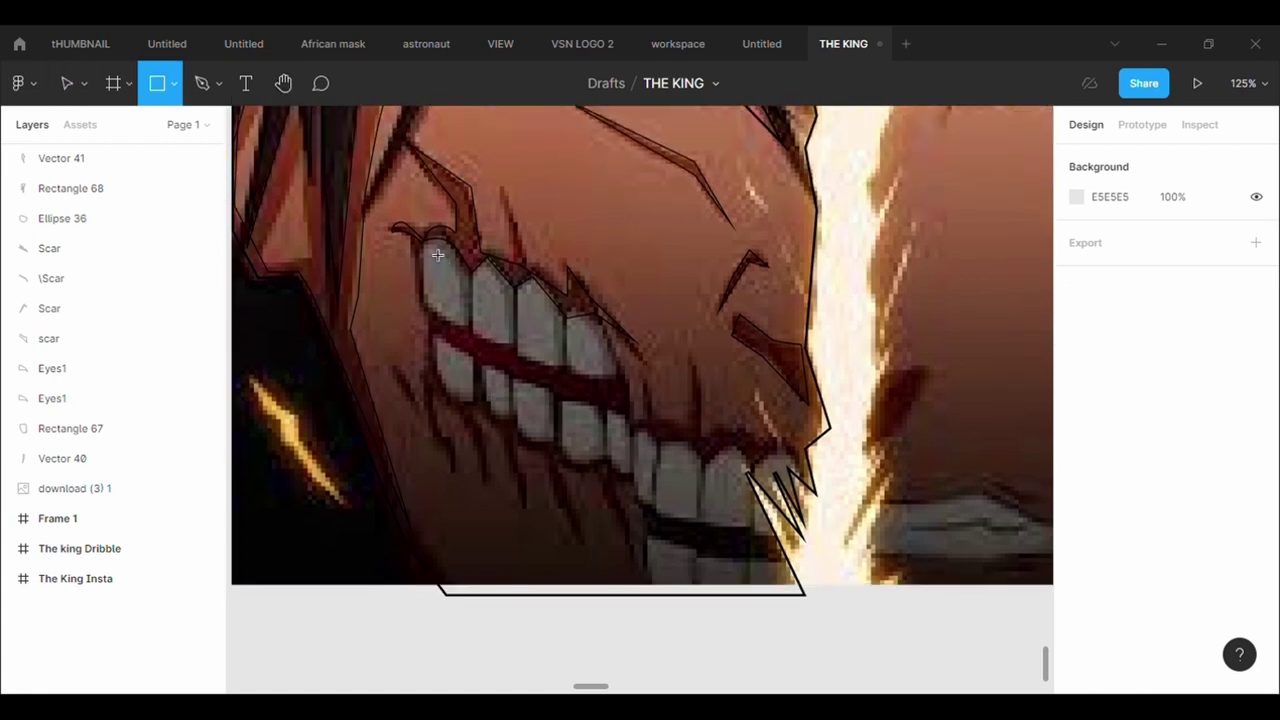
left_click_drag(424, 240, 468, 336)
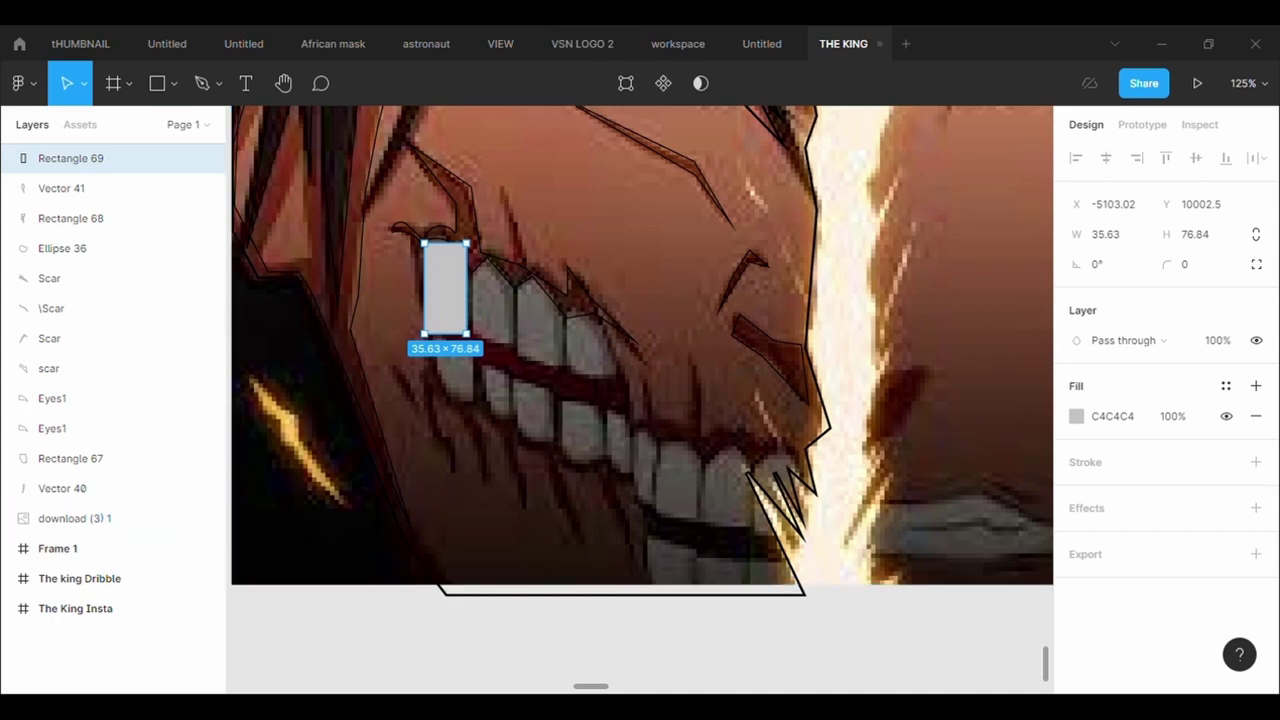
left_click(1255, 414)
left_click(1256, 432)
scroll(480, 240, "up", 5)
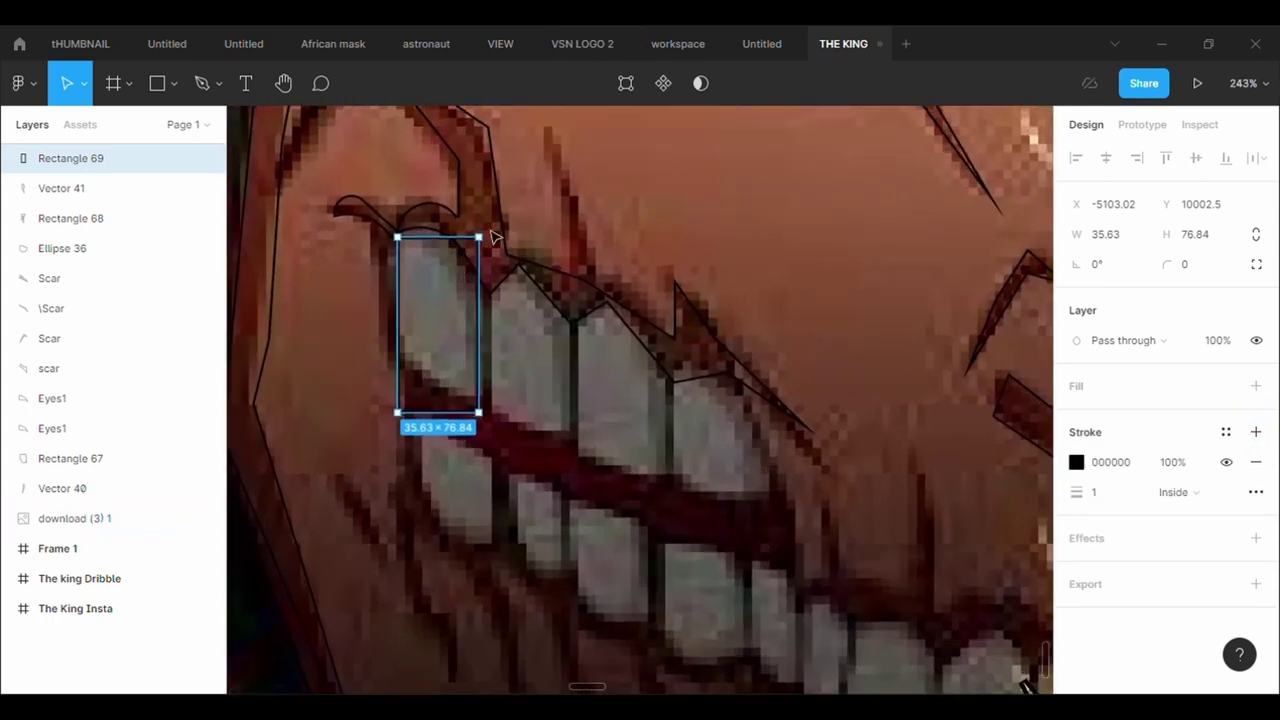
Reshape the rectangle's corners to the slanted edges of the first upper tooth.
left_click(626, 84)
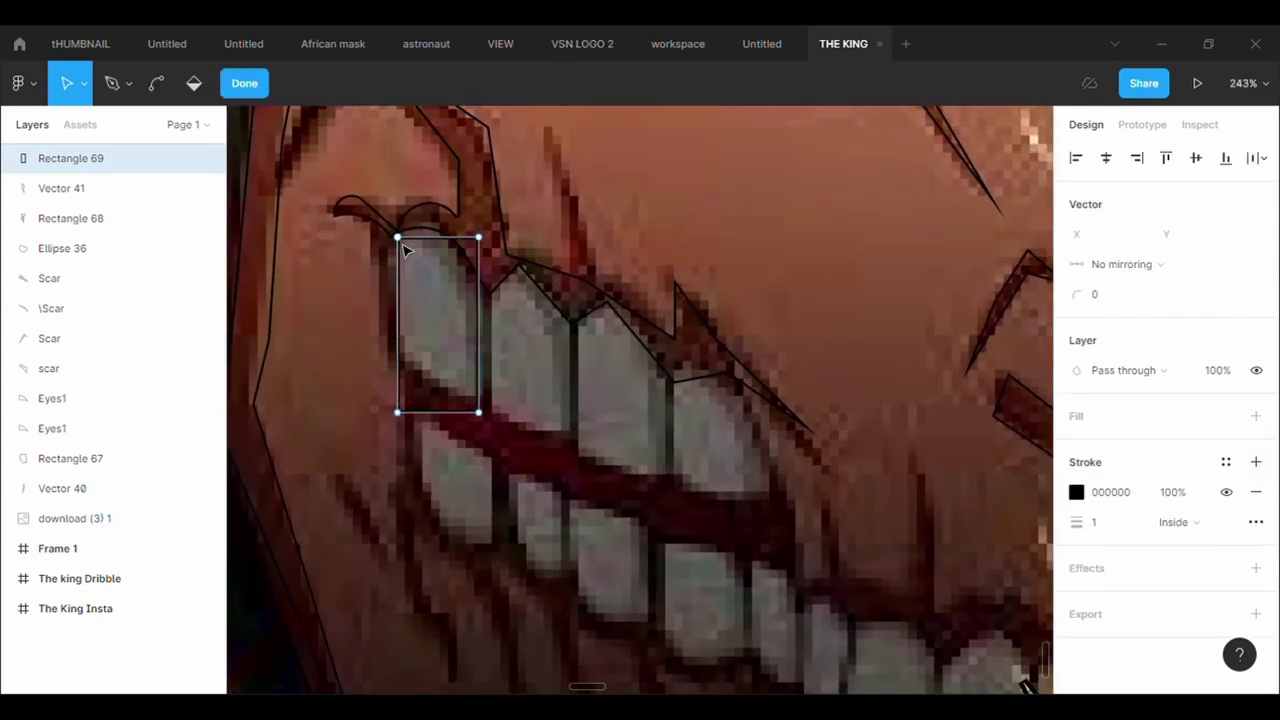
left_click_drag(398, 239, 493, 284)
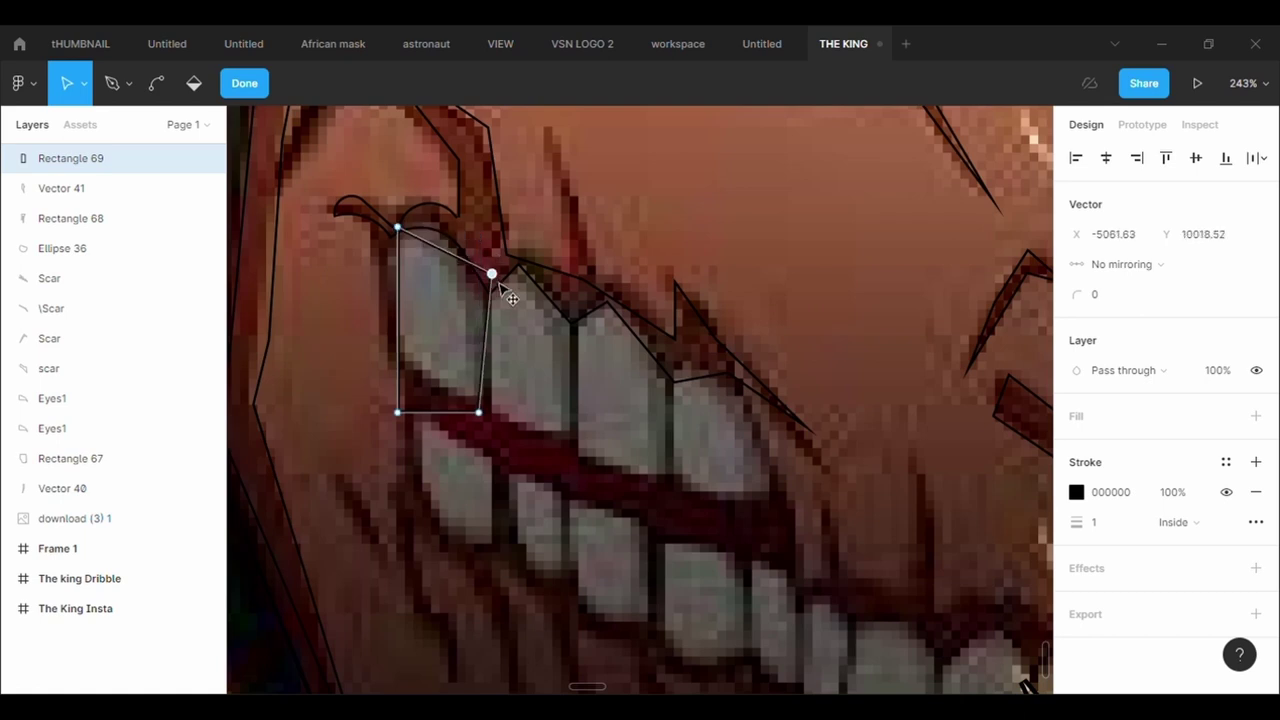
left_click_drag(398, 412, 398, 359)
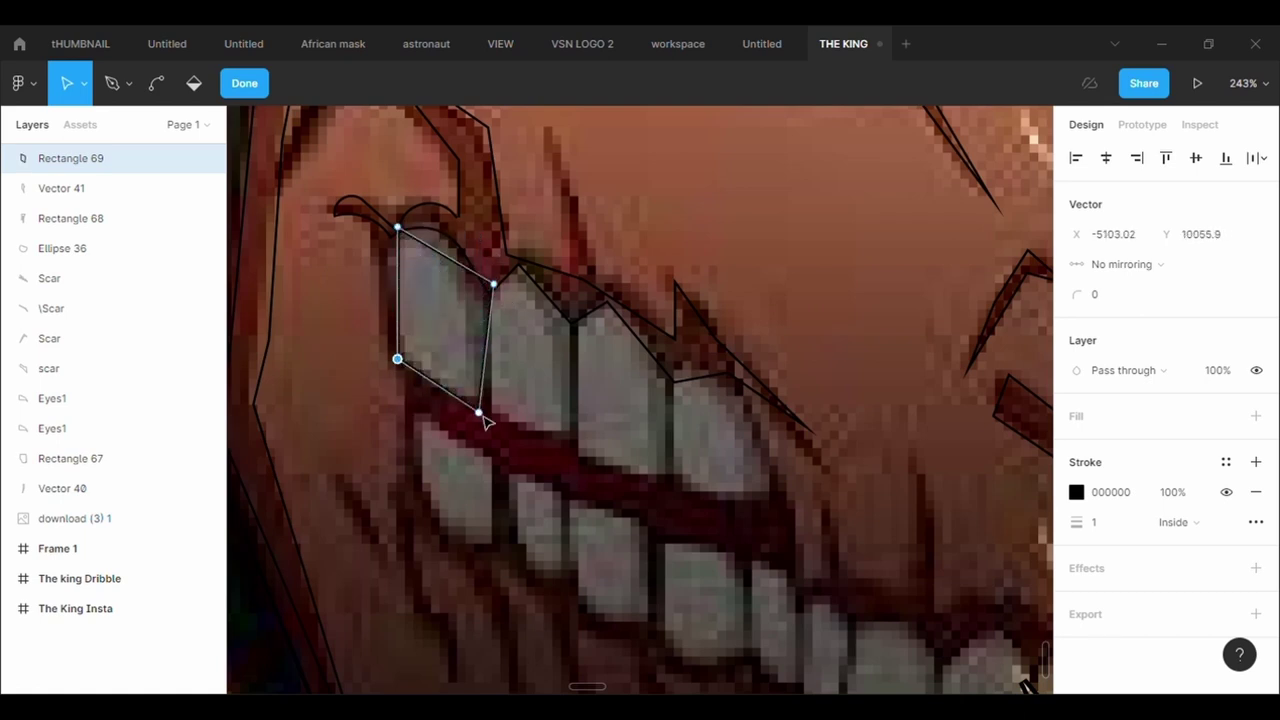
left_click_drag(479, 412, 568, 431)
key("Escape")
Place a copy of the tooth outline on the second upper tooth and fit its points to that tooth's pointed shape.
key("ctrl+v")
left_click(631, 88)
left_click_drag(557, 326, 528, 285)
left_click_drag(597, 352, 571, 302)
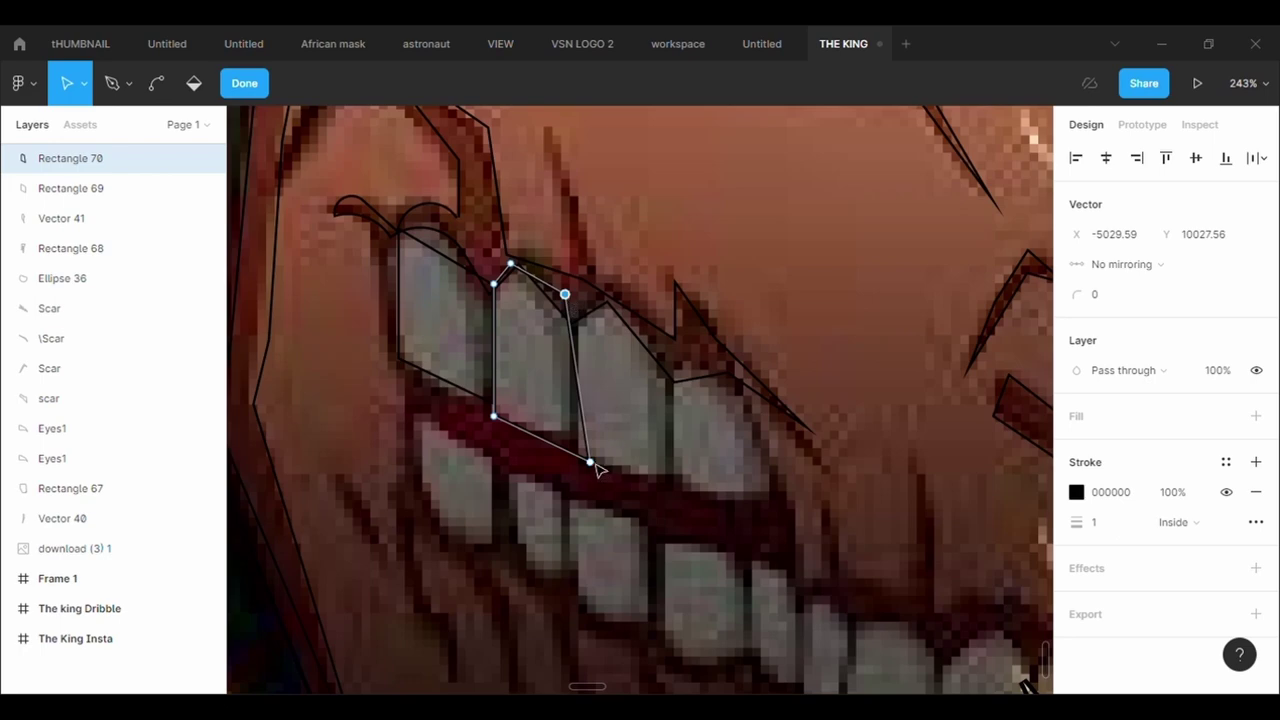
left_click_drag(596, 470, 575, 442)
left_click(555, 401)
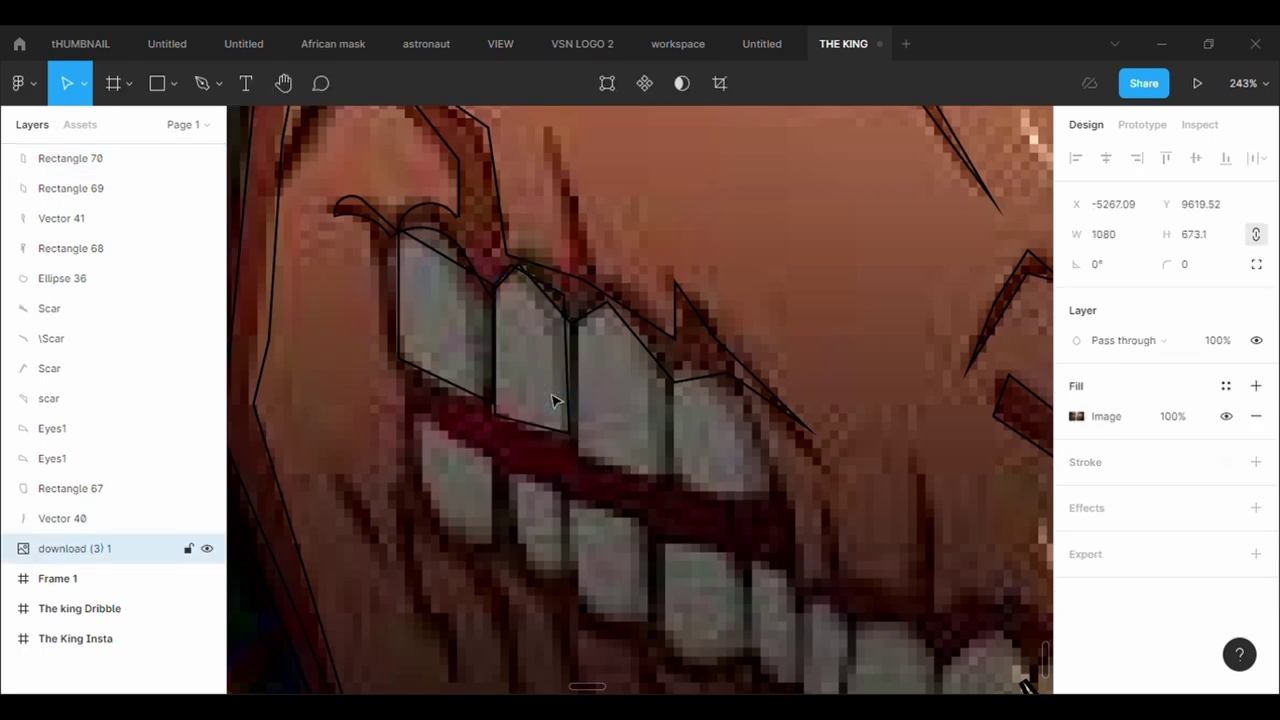
Copy the second tooth's outline onto the third upper tooth and move its peak and far corners to fit.
left_click(538, 428)
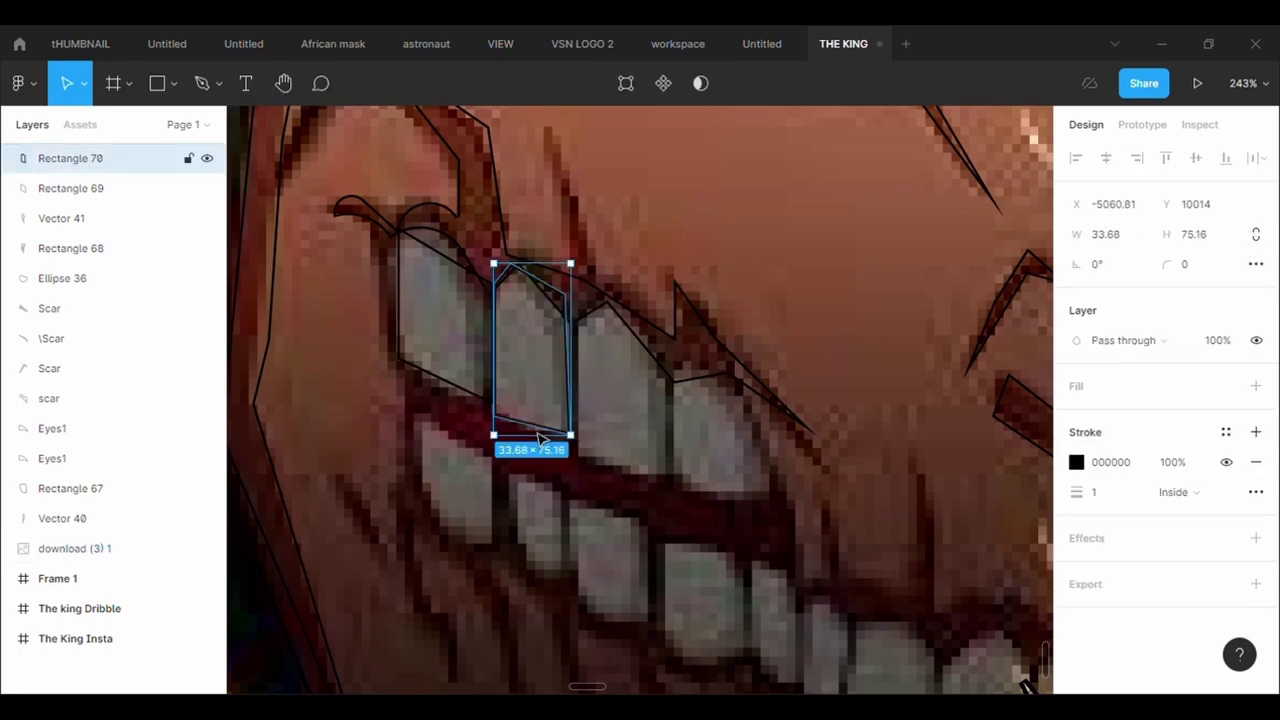
key("ctrl+c")
key("ctrl+v")
left_click_drag(538, 428, 611, 443)
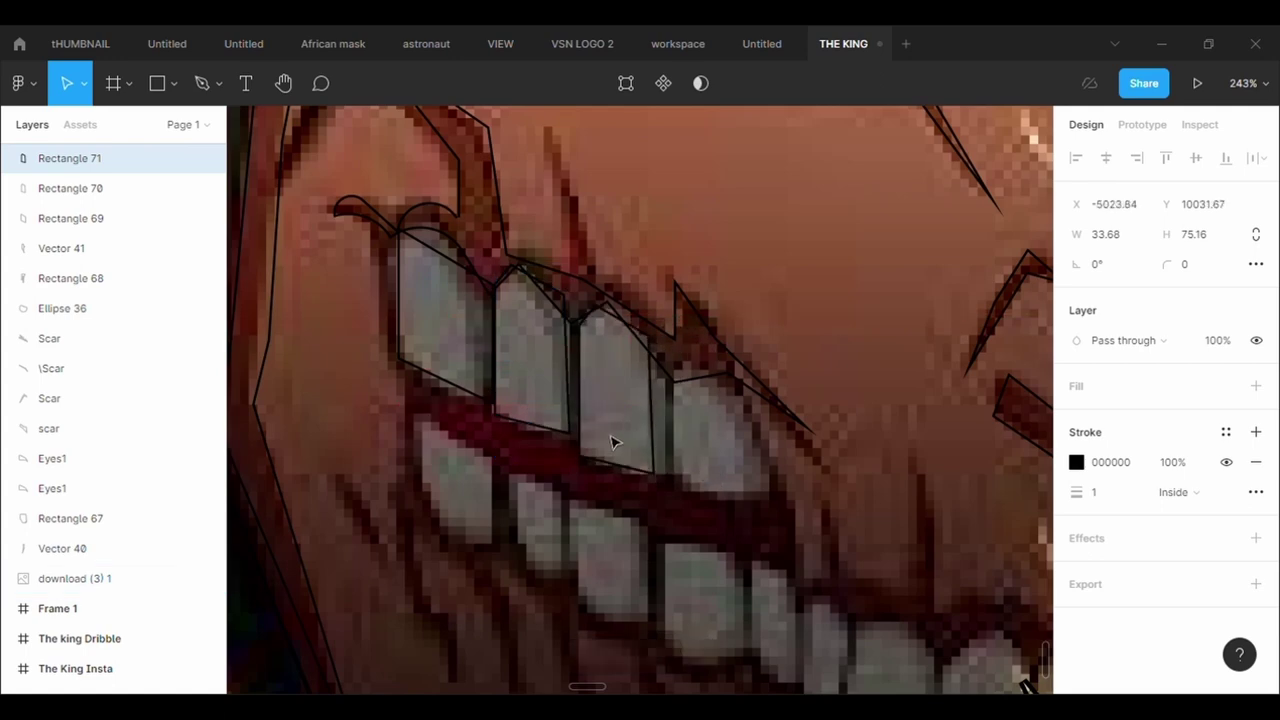
left_click(625, 83)
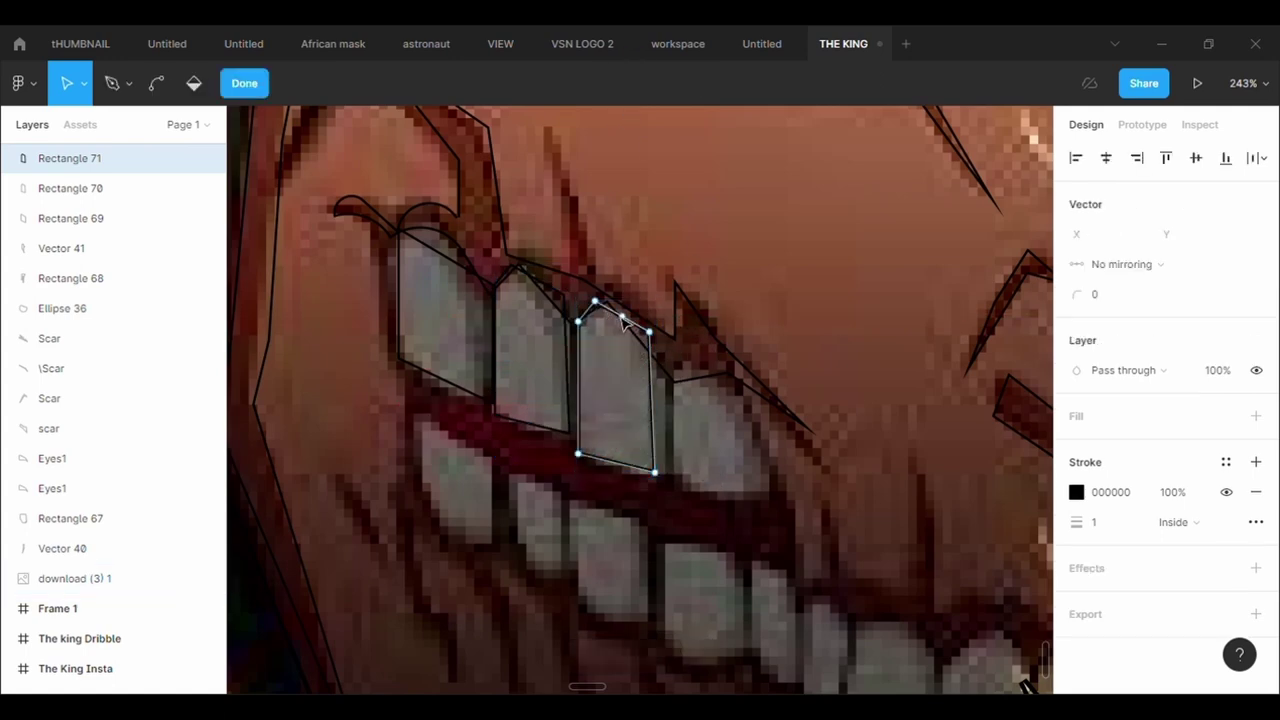
left_click_drag(596, 303, 672, 352)
left_click_drag(654, 471, 673, 480)
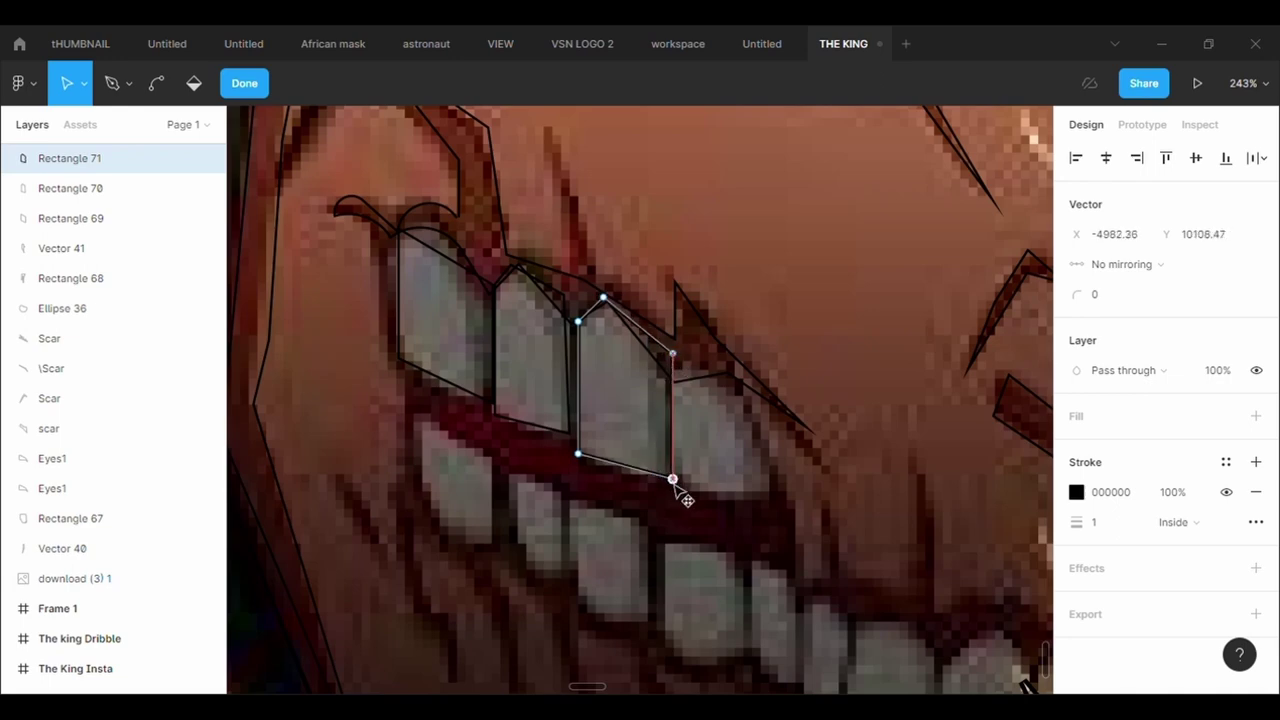
Widen the second tooth's outline so its far edge meets the third tooth's outline.
left_click(564, 320)
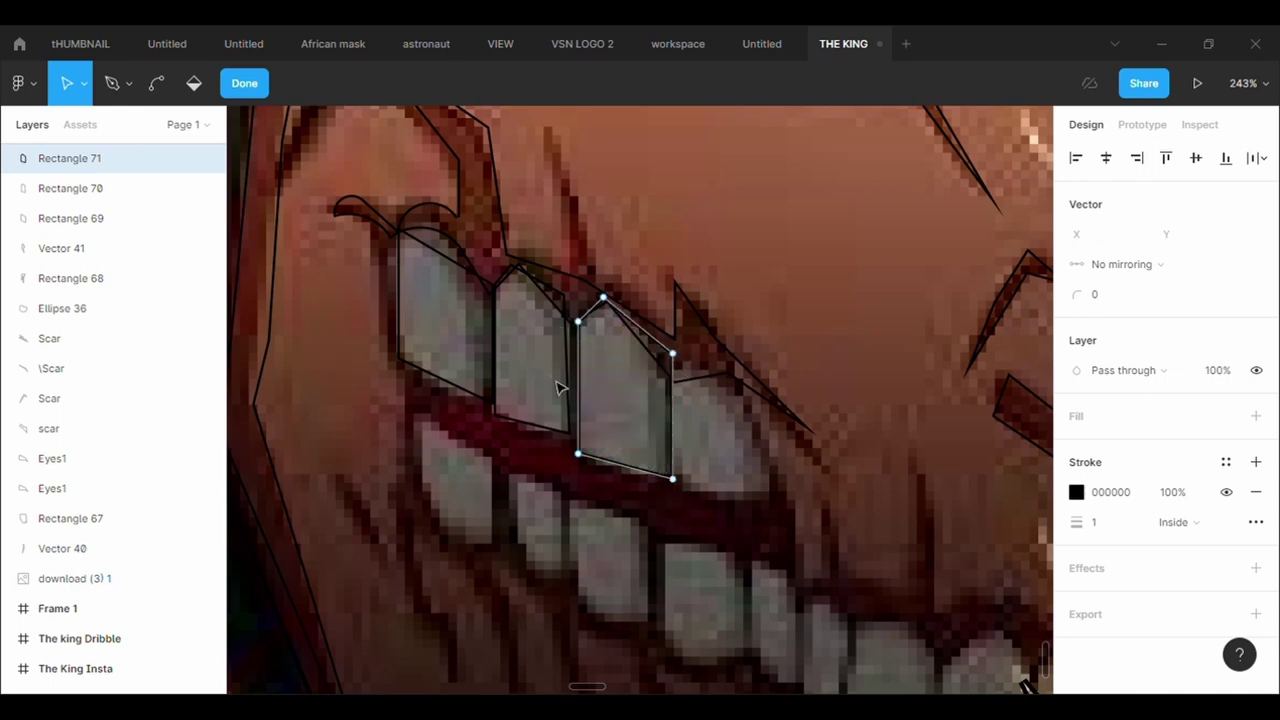
left_click(560, 385)
left_click(544, 428)
left_click(628, 95)
left_click_drag(574, 306, 589, 320)
left_click_drag(578, 441, 587, 441)
left_click(668, 458)
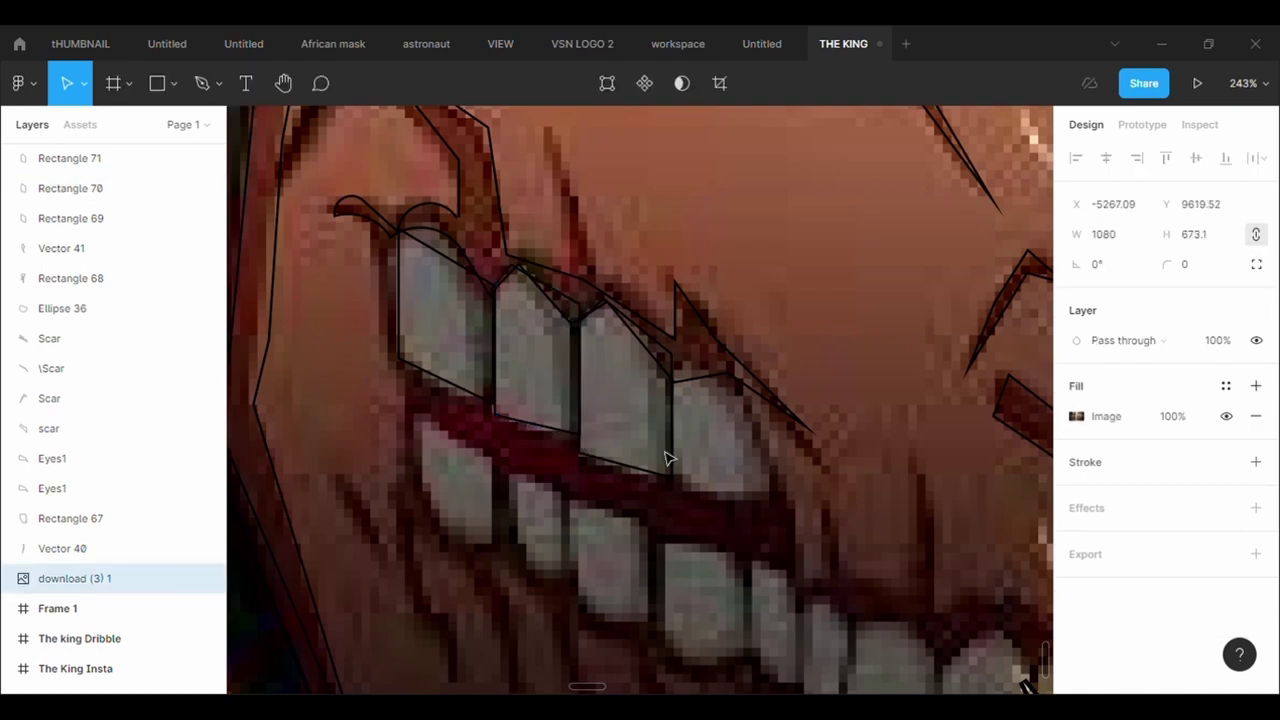
Place a copy of the third tooth's outline on the fourth upper tooth and move its corners to match that tooth.
left_click(654, 476)
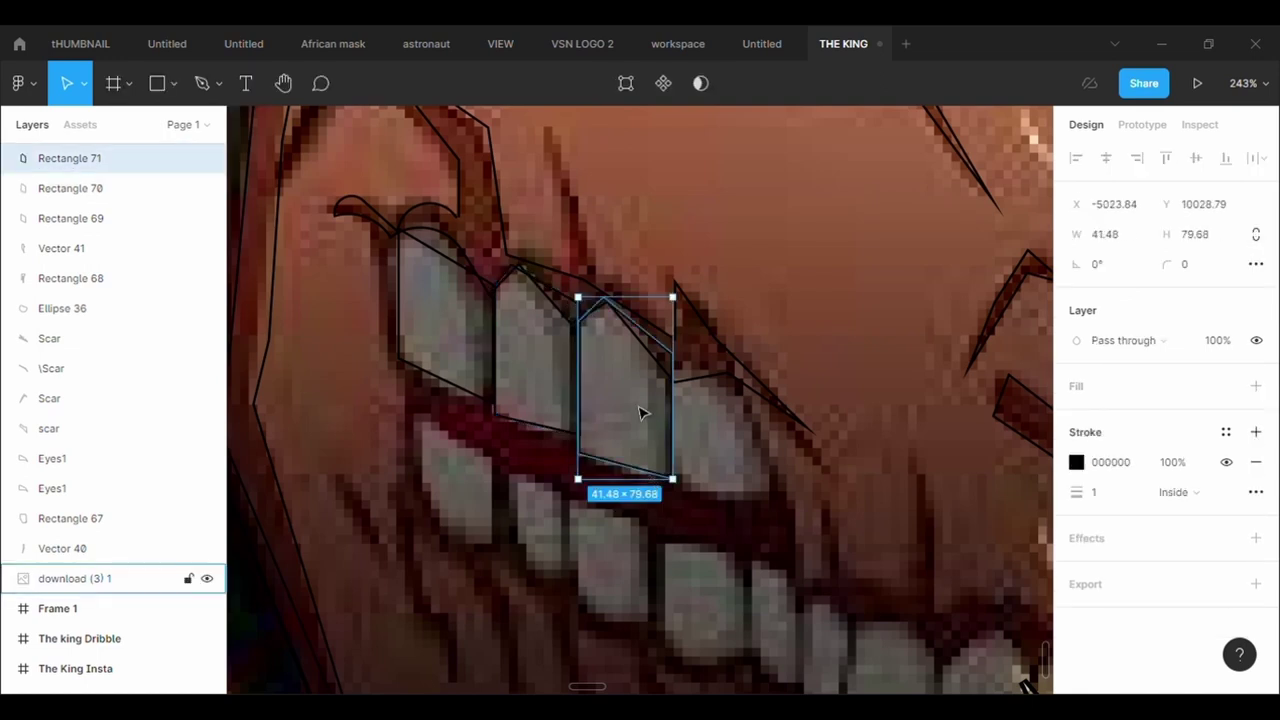
key("ctrl+v")
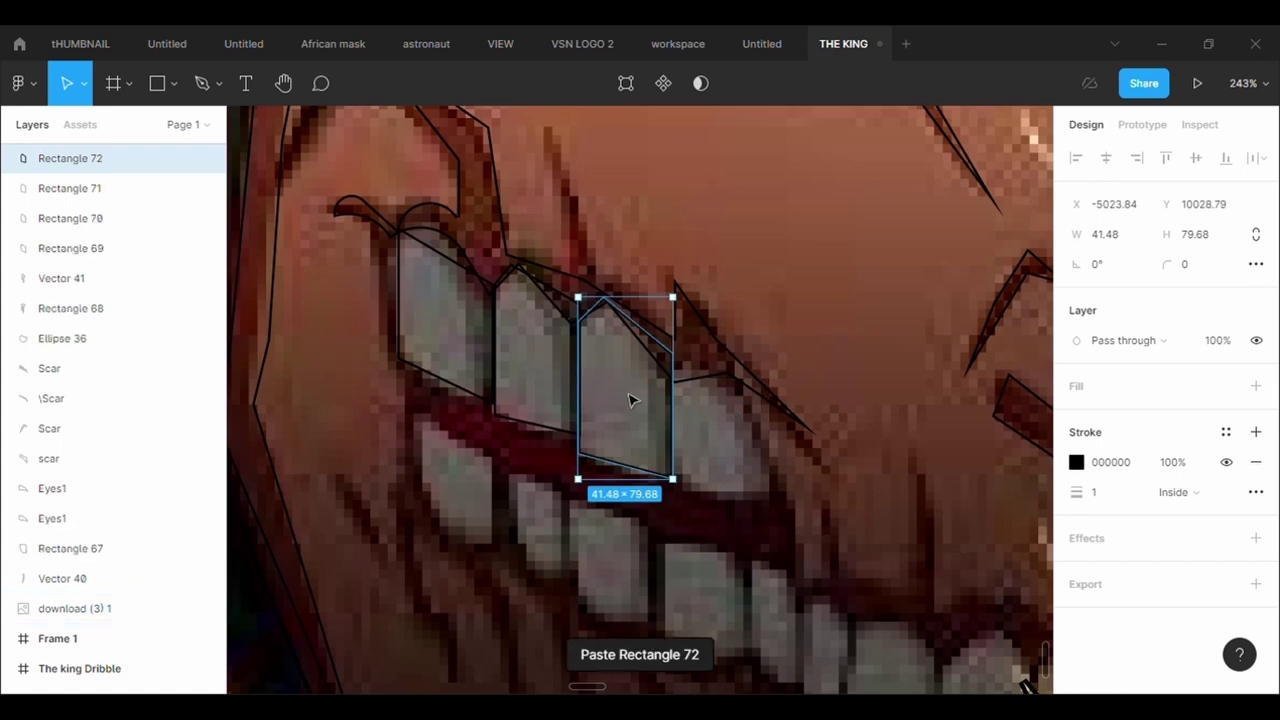
left_click_drag(632, 400, 735, 448)
key("Return")
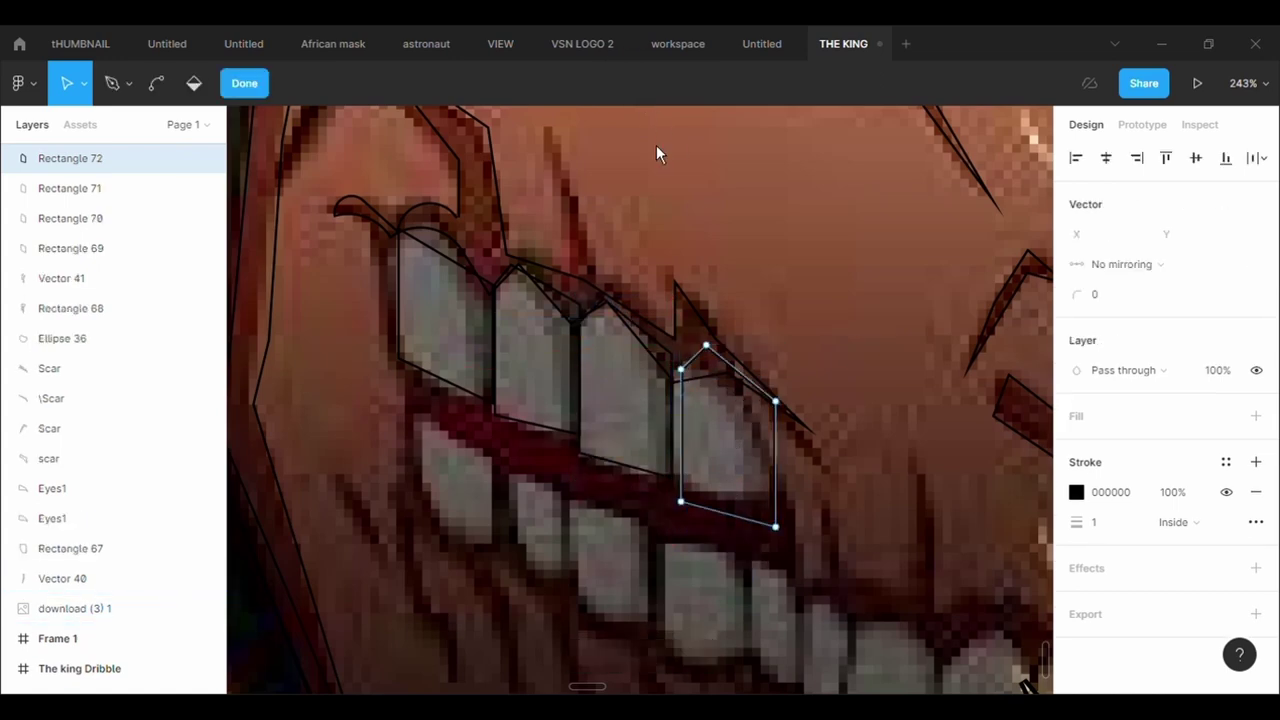
left_click_drag(680, 366, 672, 358)
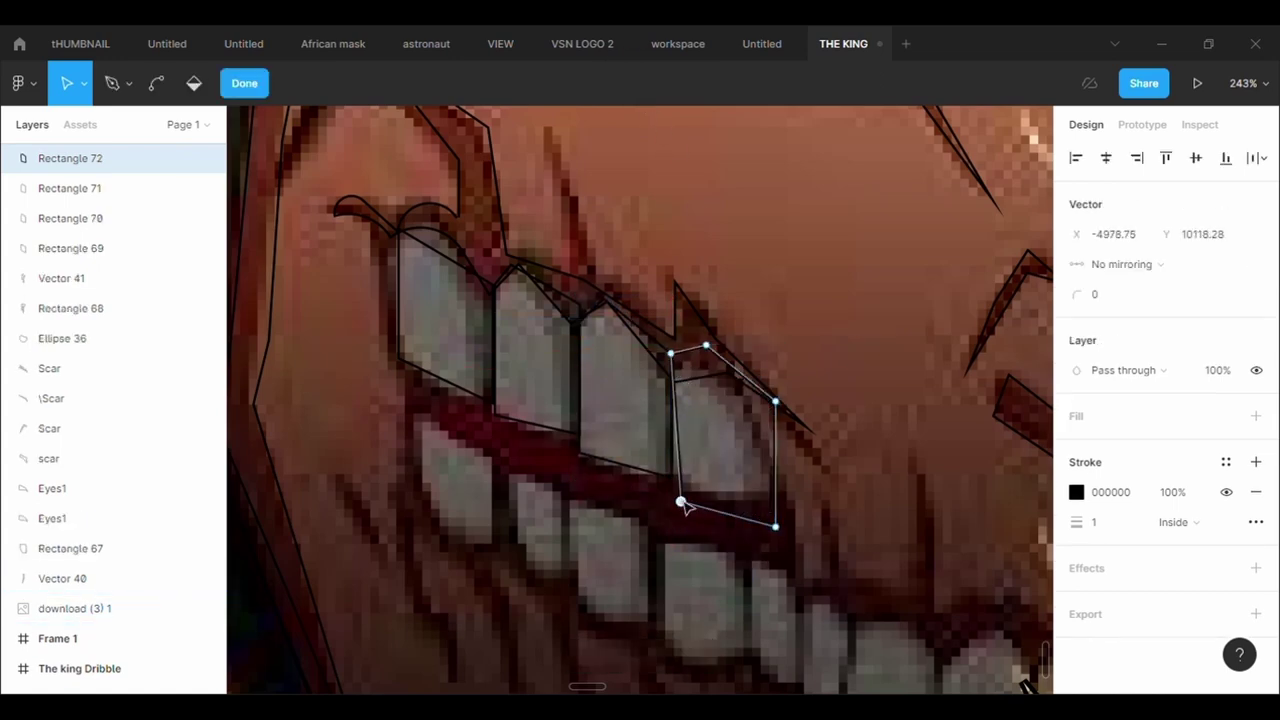
left_click_drag(680, 501, 670, 480)
left_click_drag(779, 530, 782, 506)
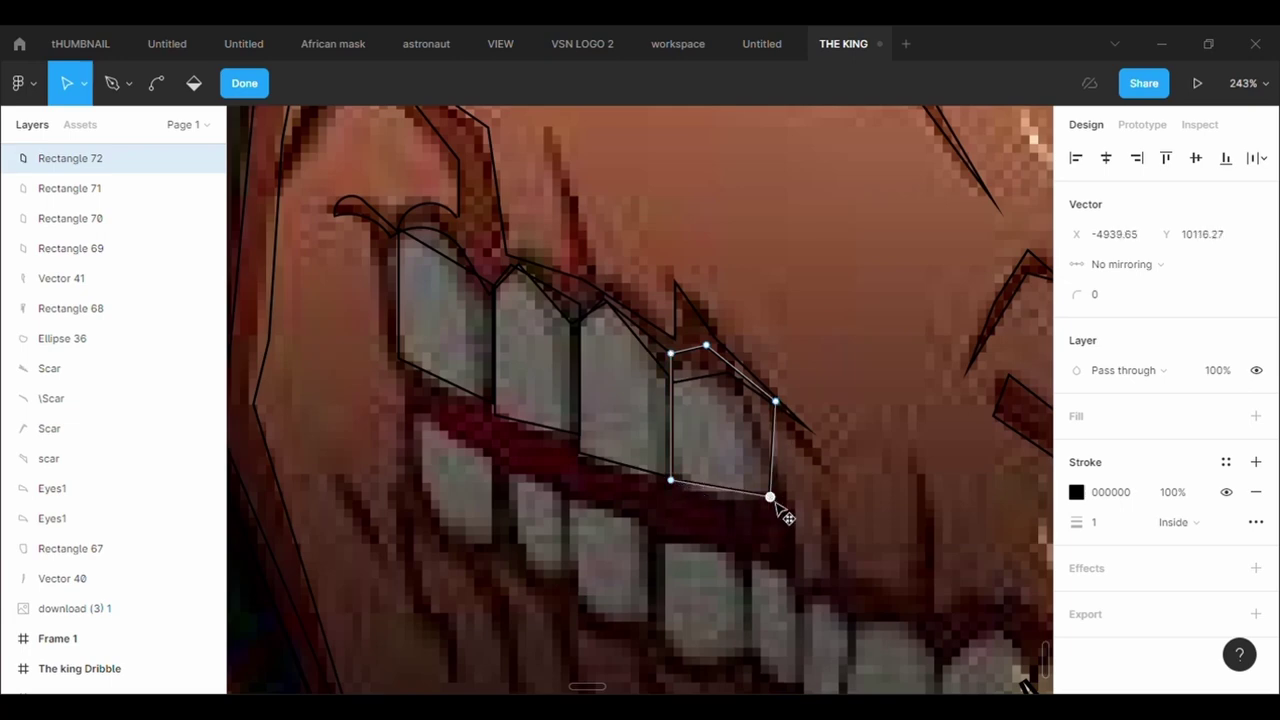
left_click(896, 410)
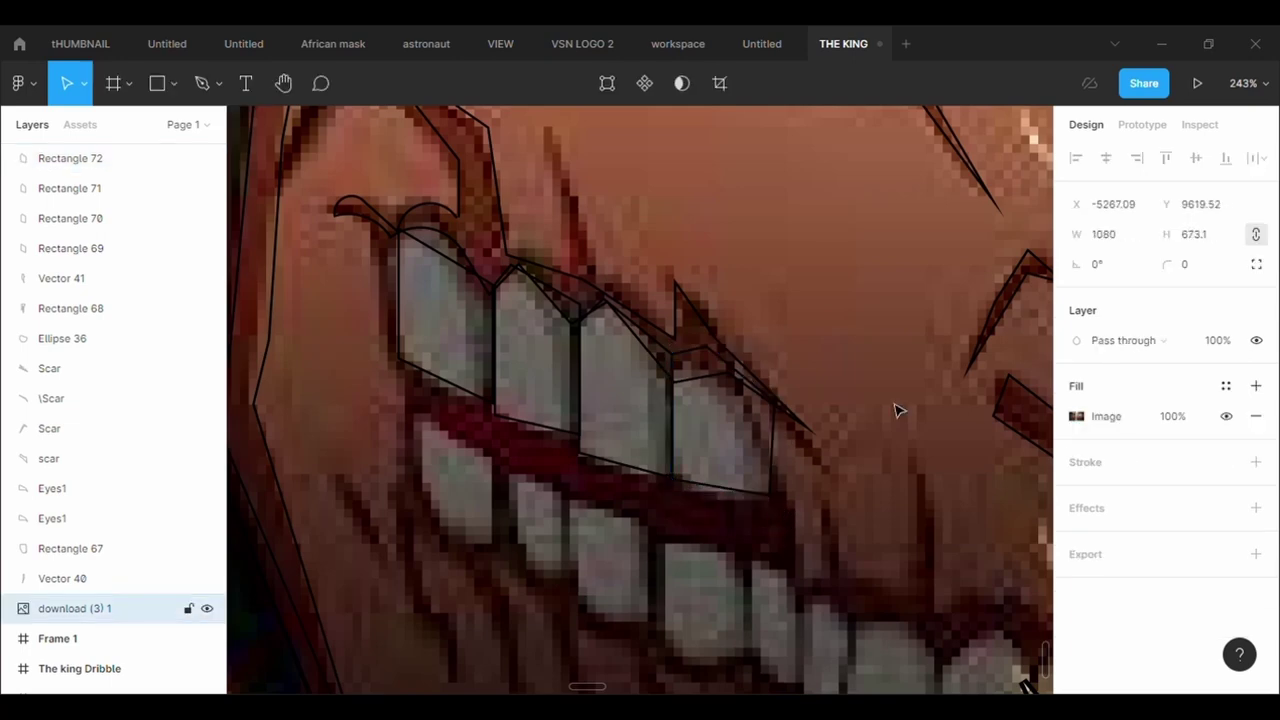
scroll(850, 470, "down", 4)
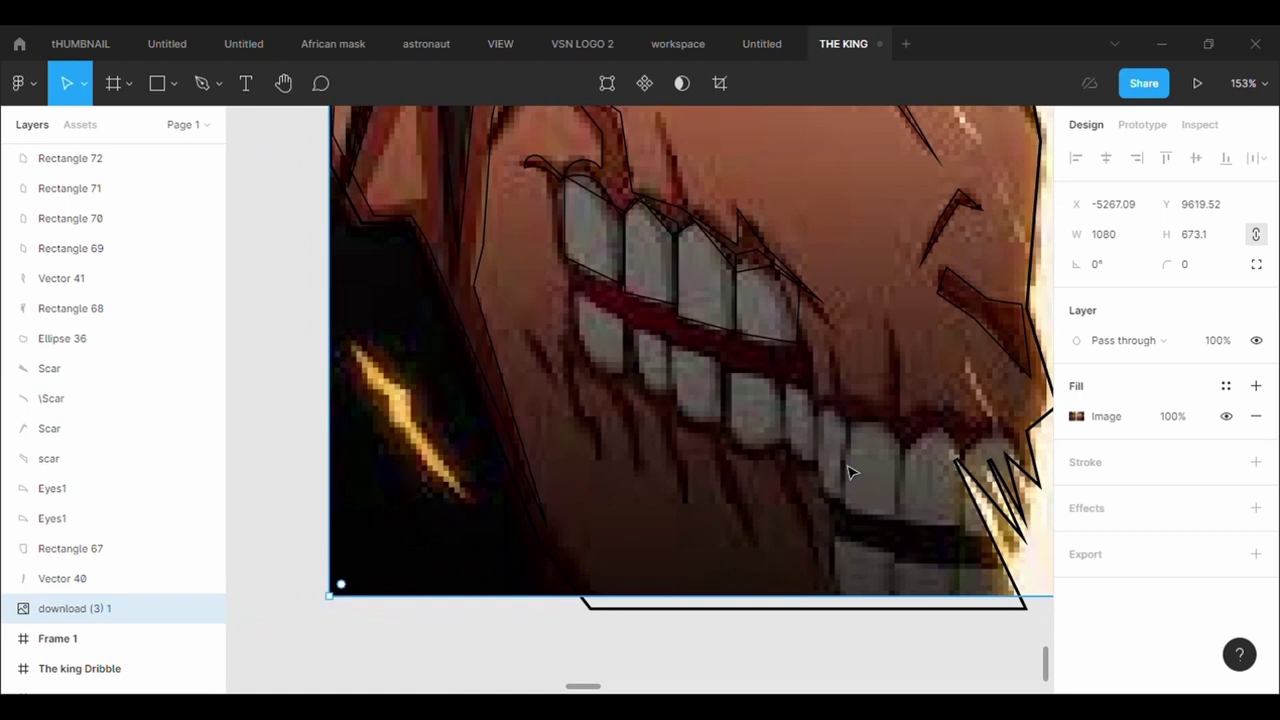
Draw a rectangle about 131 by 66 beside the upper teeth, with no fill and a 1-wide black inside stroke.
scroll(850, 472, "right", 2)
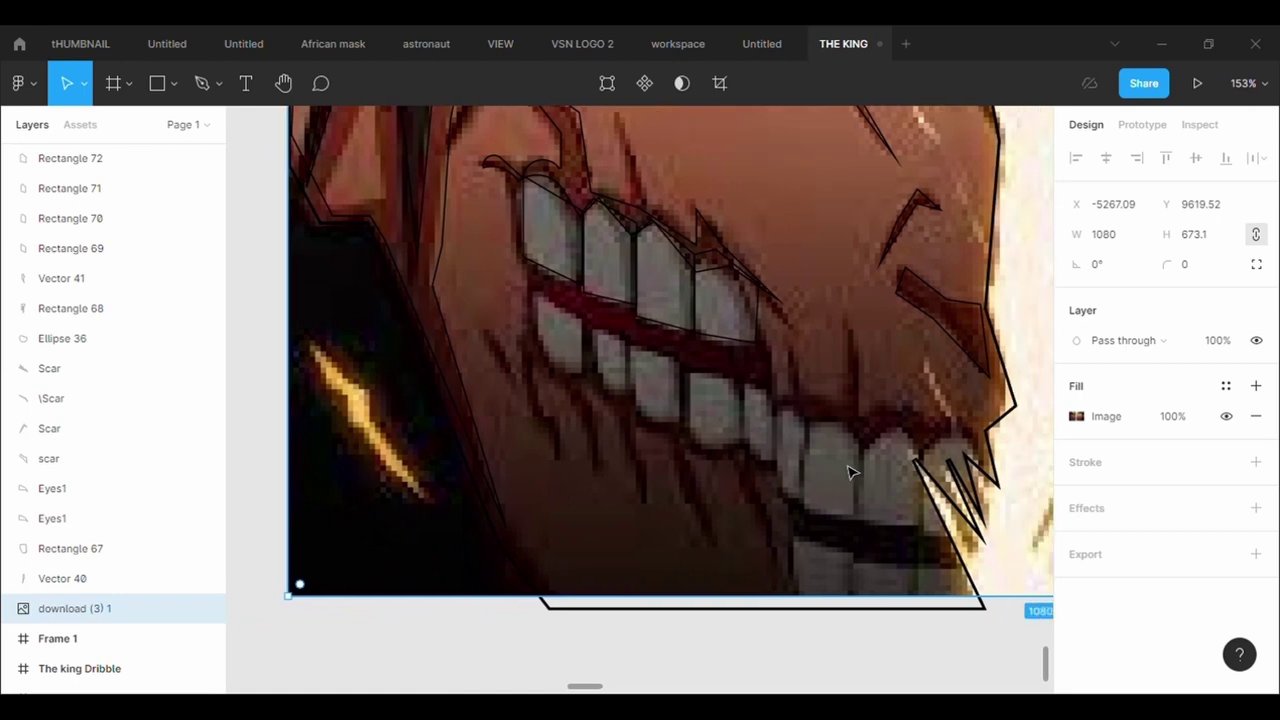
scroll(850, 472, "right", 2)
scroll(850, 472, "down", 2)
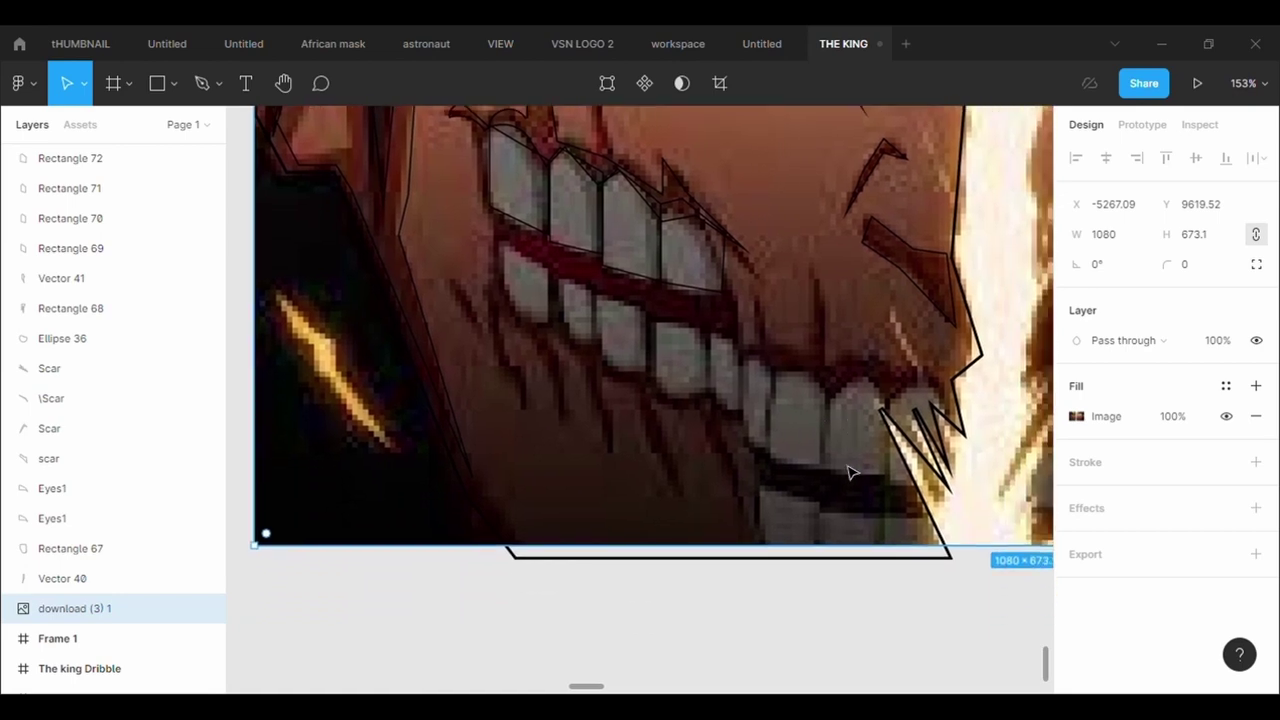
left_click(159, 84)
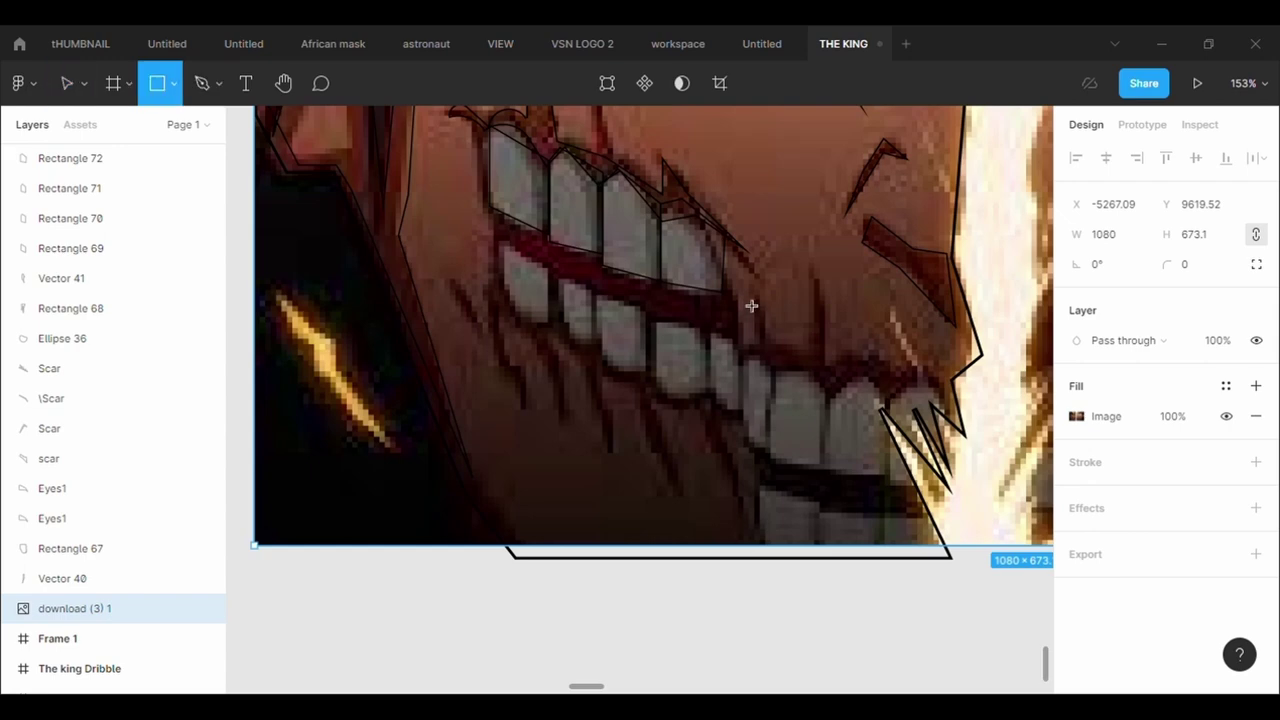
left_click_drag(737, 293, 924, 387)
left_click(1256, 416)
left_click(1256, 432)
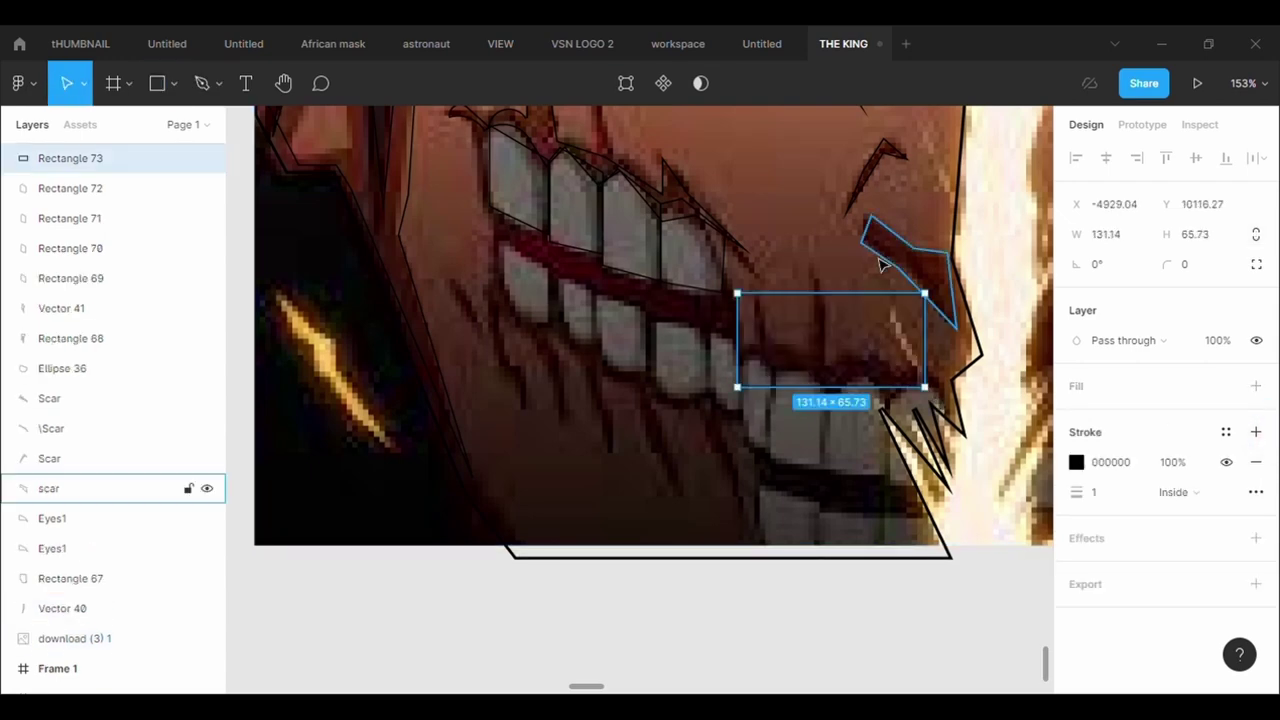
Reshape the rectangle to follow the upper teeth and back corner of the mouth, extending a point to the first crease's tip below.
key("Return")
left_click_drag(737, 293, 720, 276)
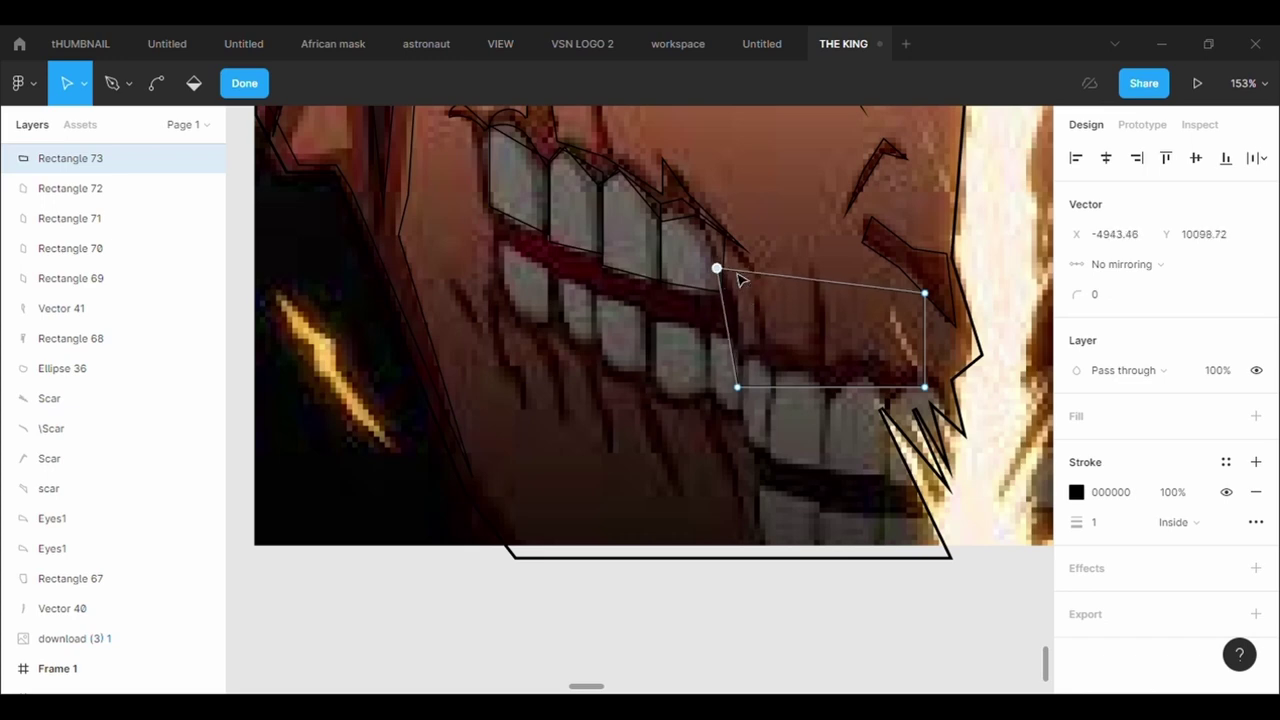
left_click_drag(763, 400, 513, 221)
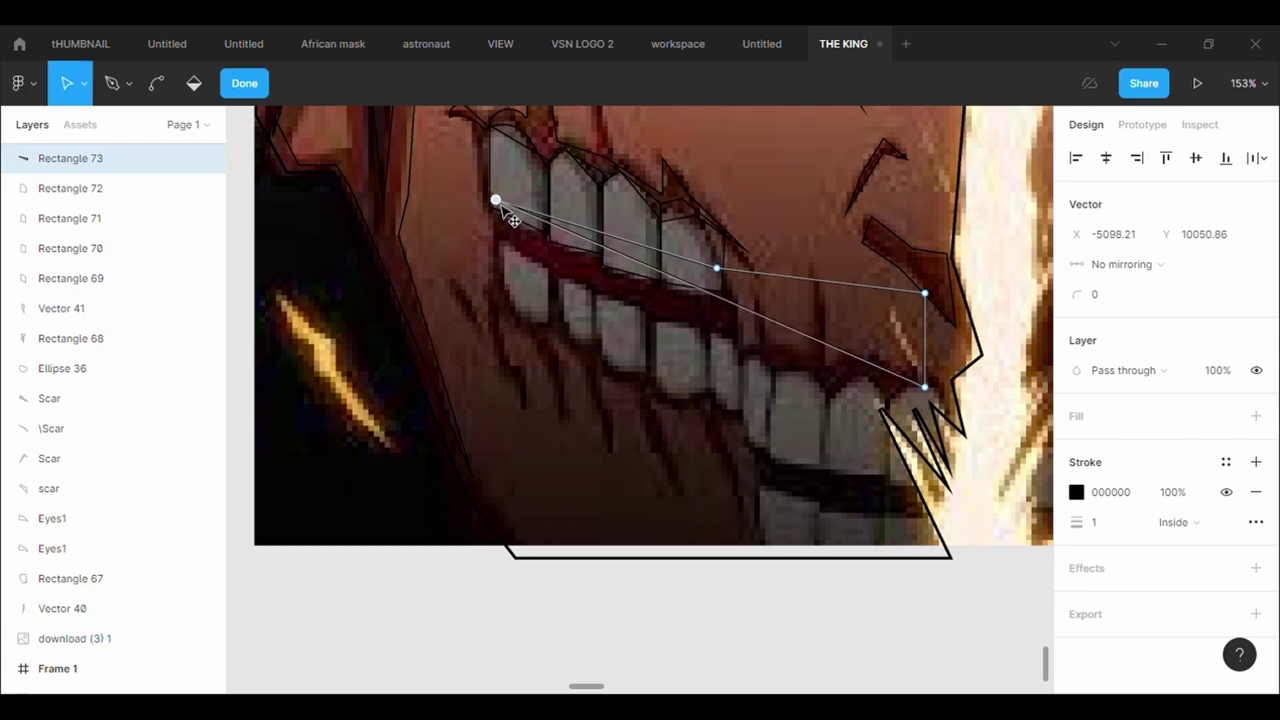
left_click_drag(723, 300, 513, 302)
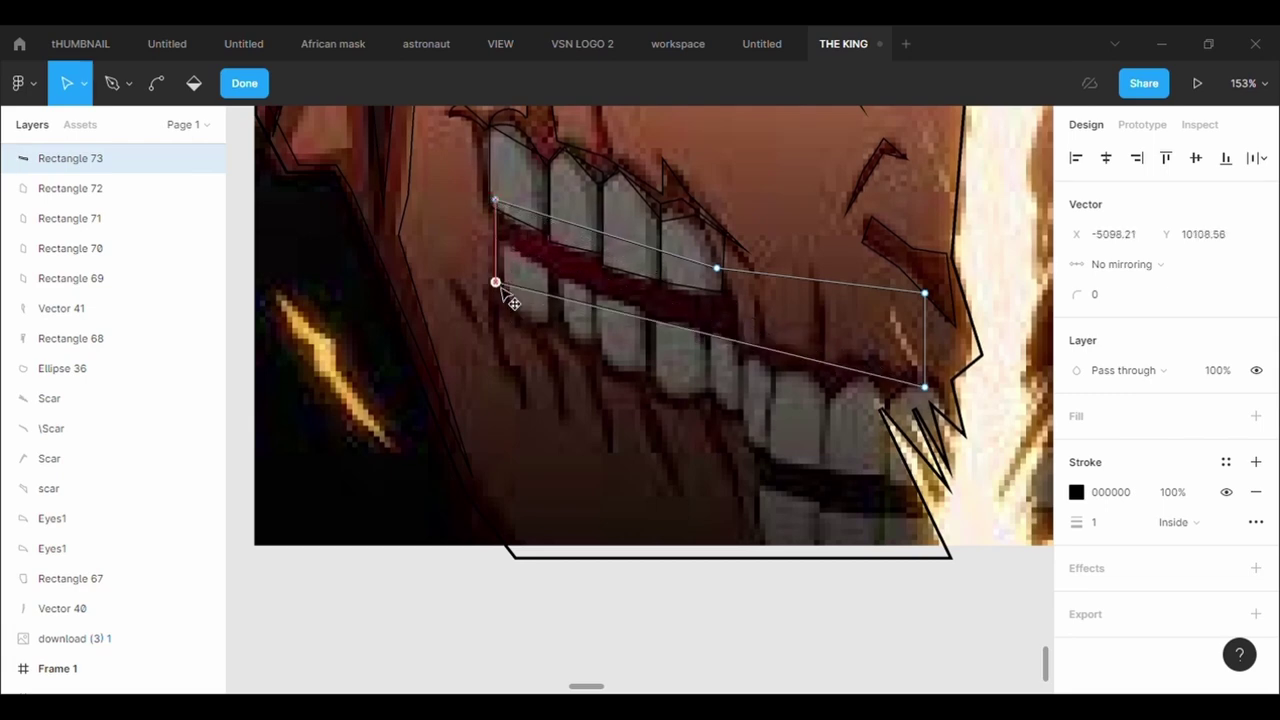
left_click_drag(786, 352, 501, 342)
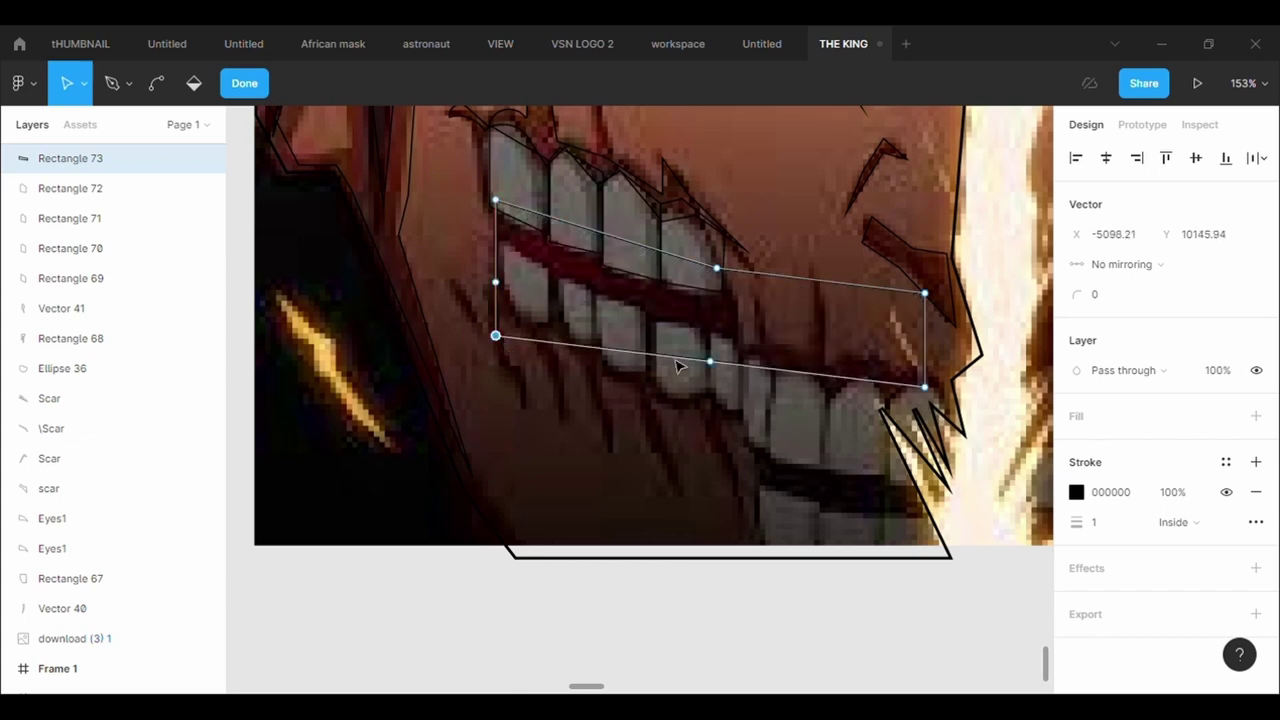
left_click_drag(710, 362, 532, 419)
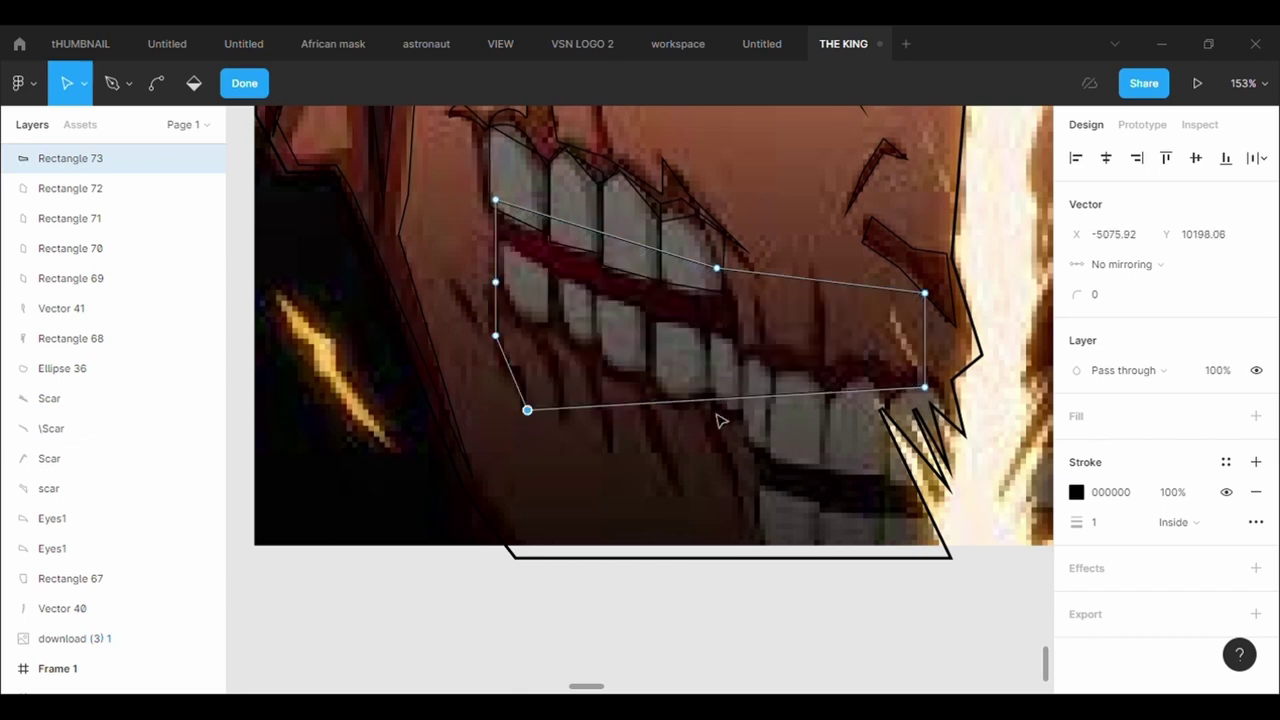
Close the first crease spike and form the second one by adding points along the mouth outline's lower edge.
left_click_drag(733, 404, 513, 321)
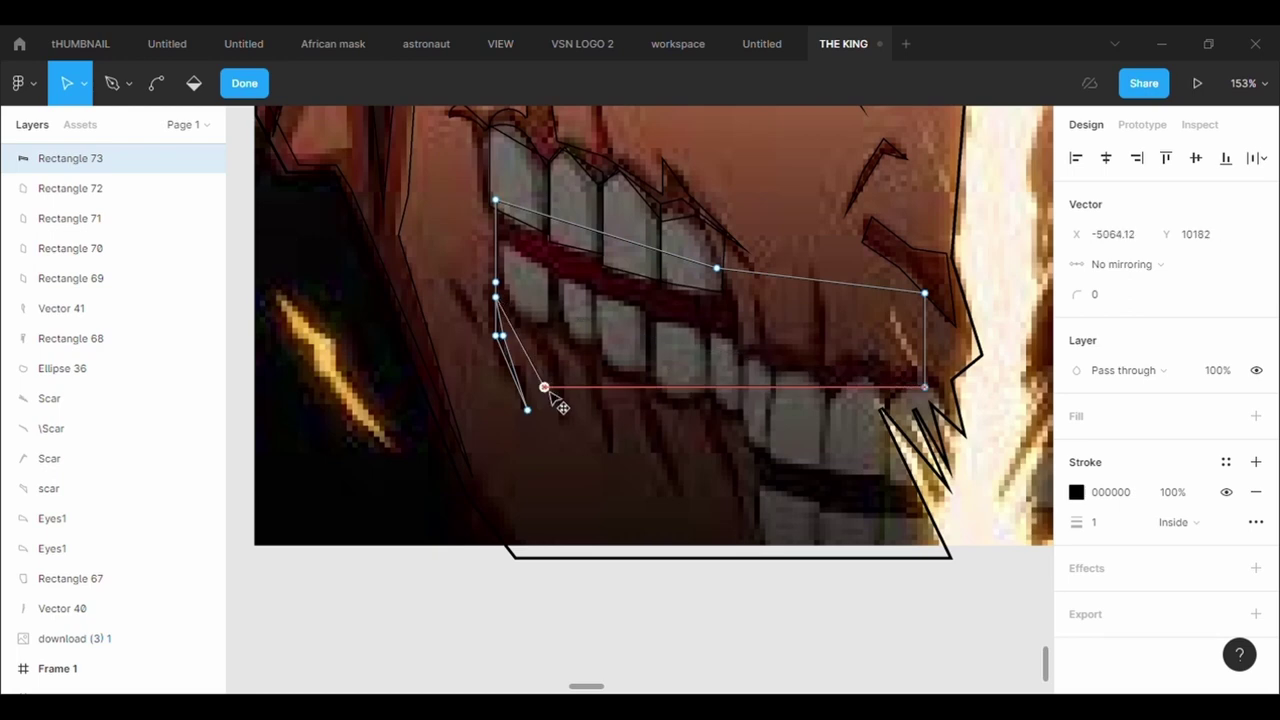
key("ctrl+z")
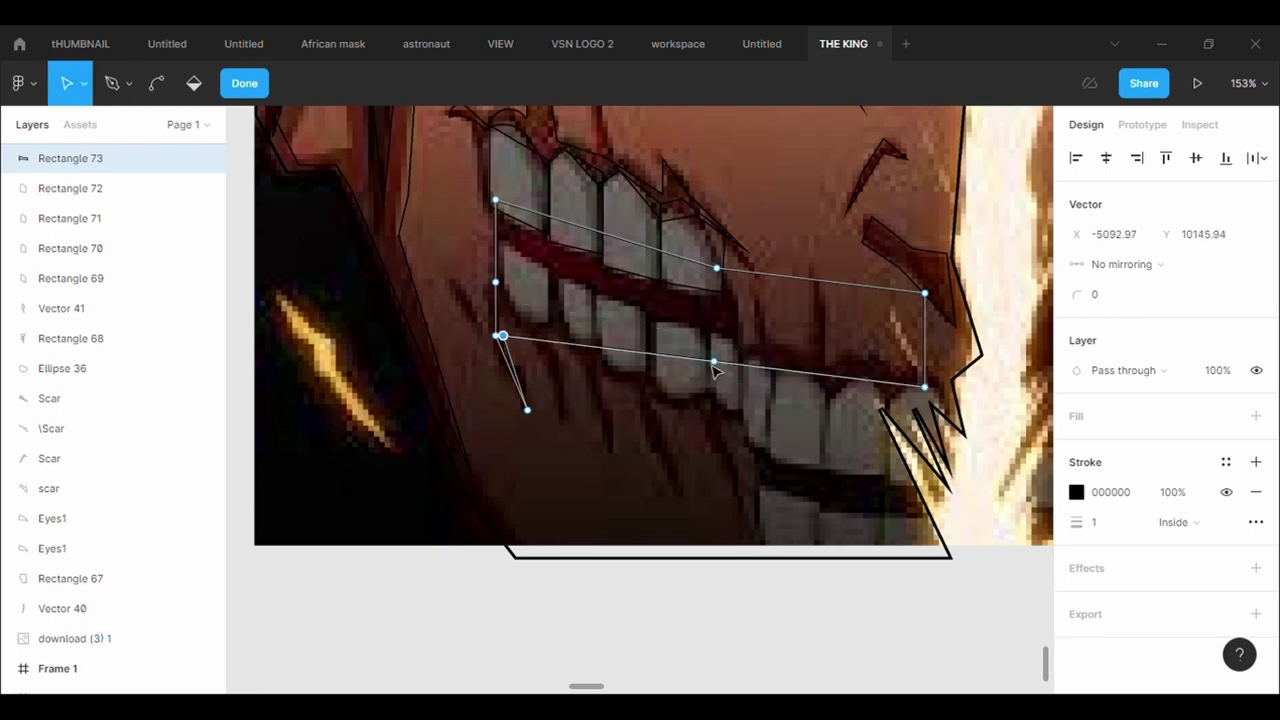
left_click_drag(714, 362, 503, 294)
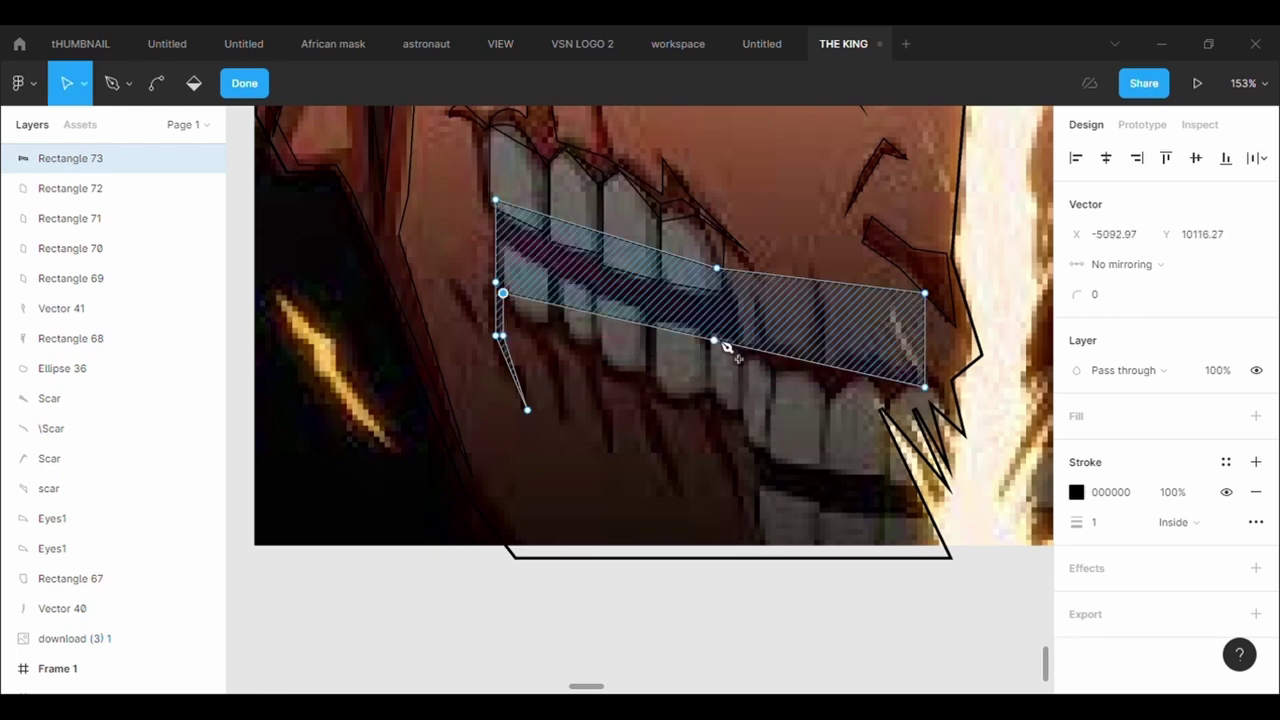
left_click_drag(714, 341, 568, 420)
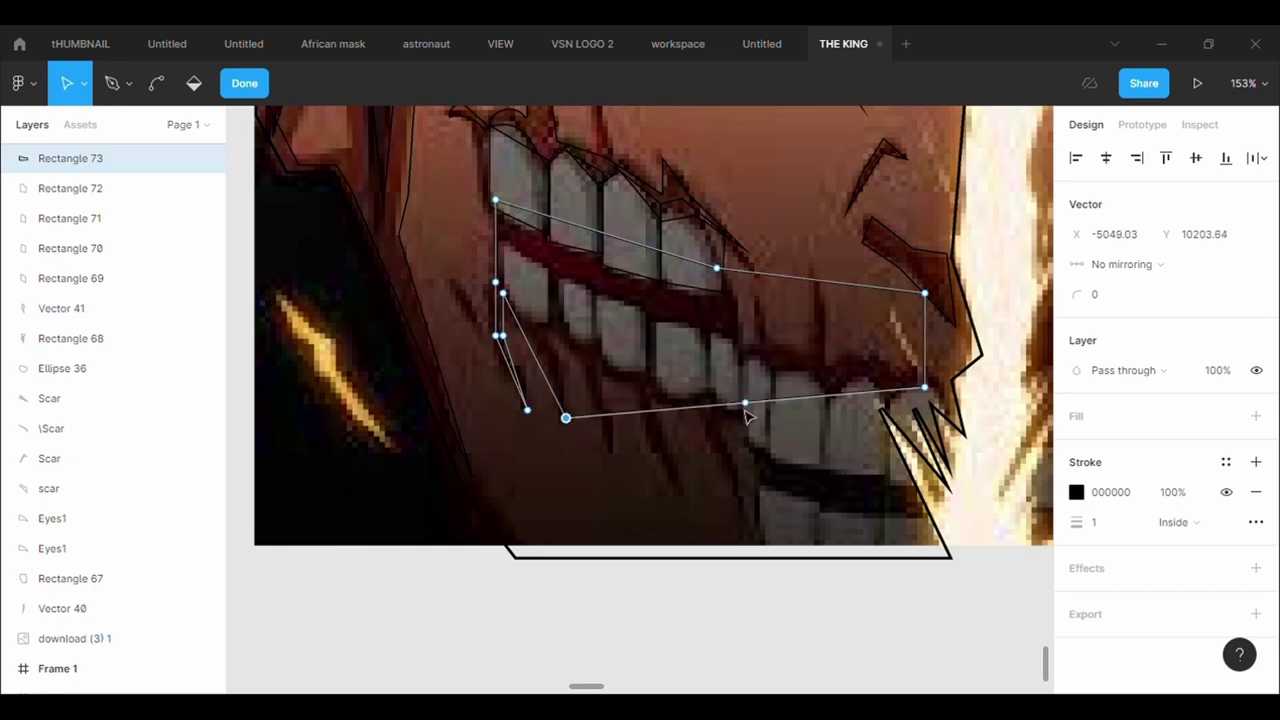
left_click_drag(741, 402, 537, 327)
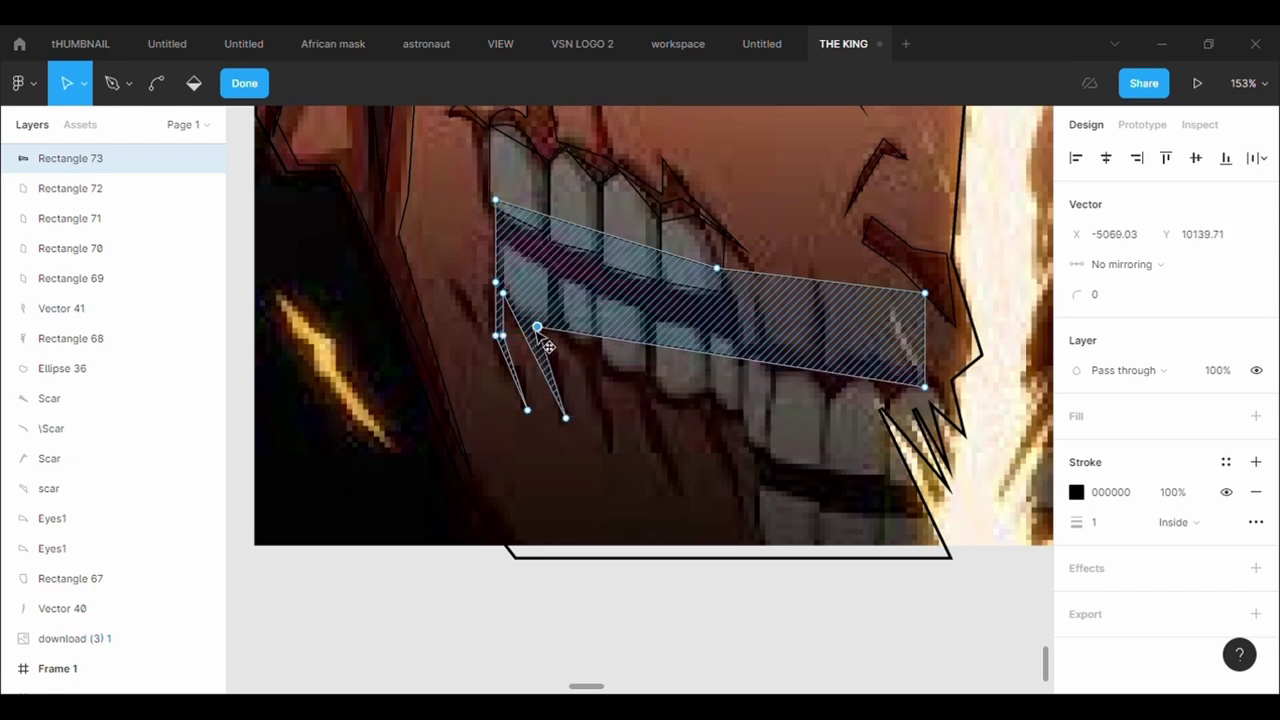
Shape the third and fourth crease spikes under the lower teeth in the mouth outline.
left_click_drag(714, 357, 596, 381)
left_click_drag(758, 384, 612, 459)
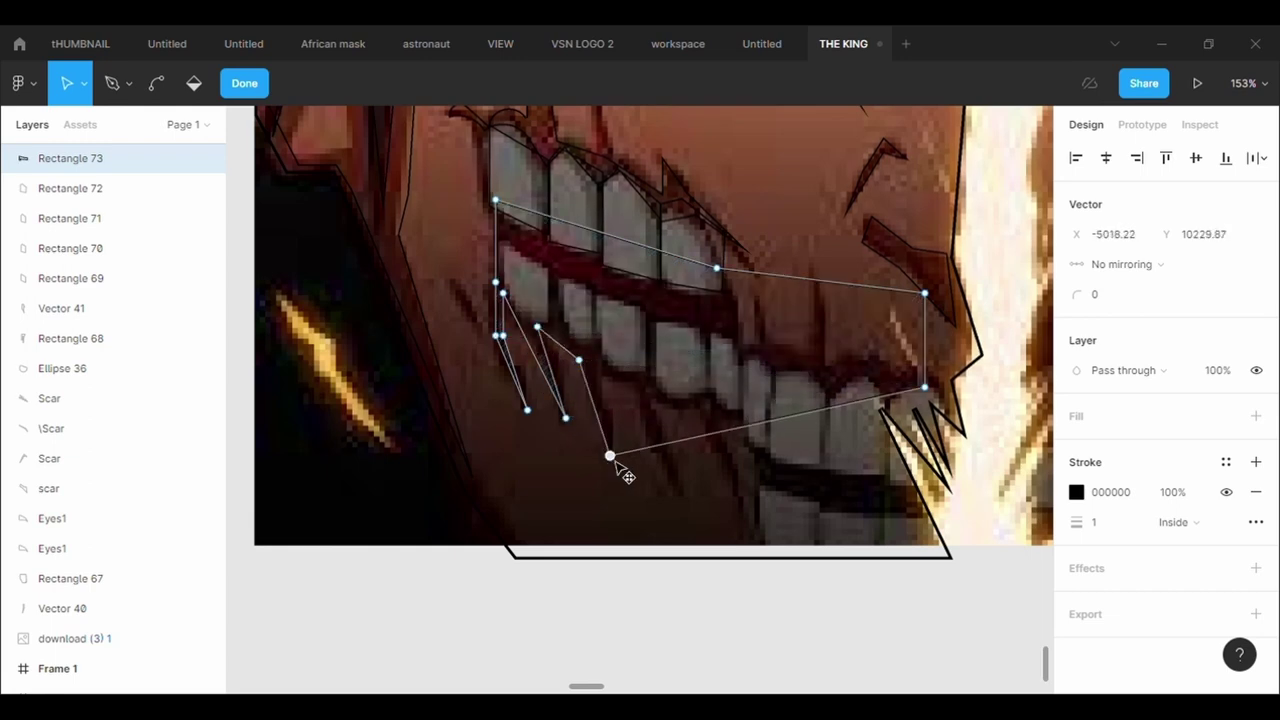
left_click_drag(766, 421, 596, 368)
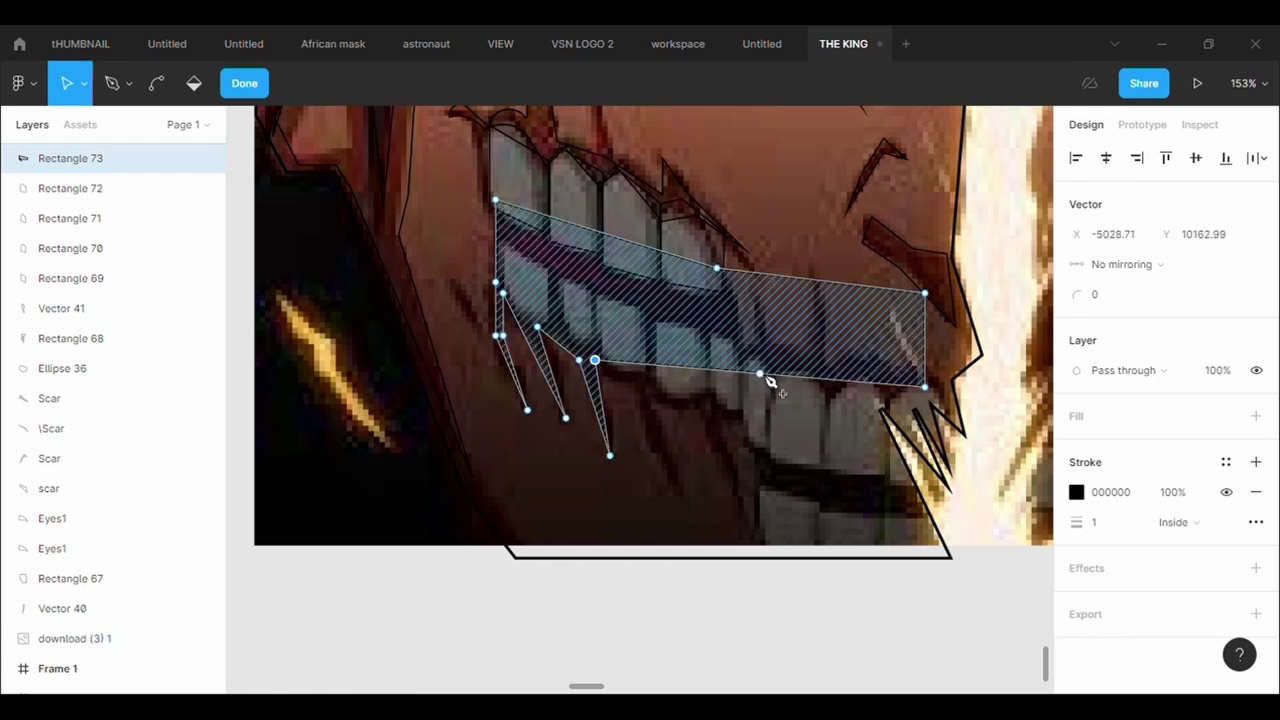
left_click_drag(765, 380, 683, 506)
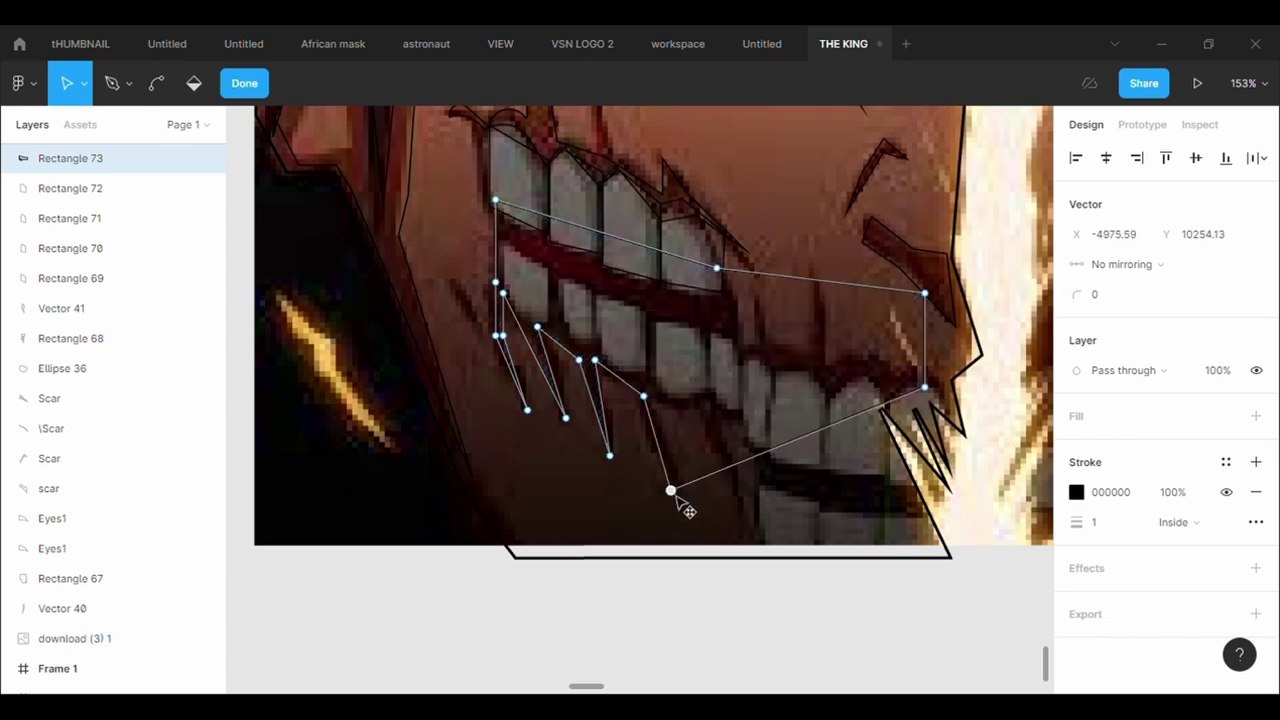
left_click_drag(657, 409, 656, 402)
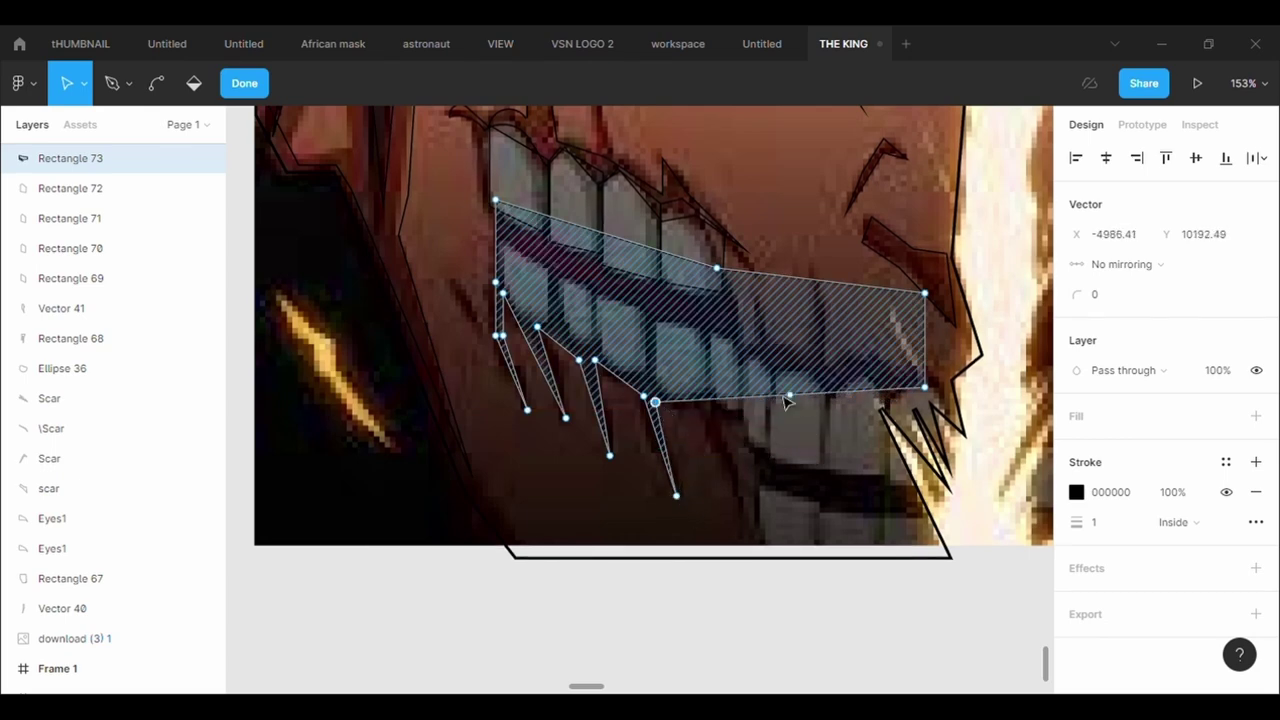
Add the fifth crease spike to the mouth outline's lower edge and bring its base back under the teeth.
left_click_drag(793, 397, 705, 411)
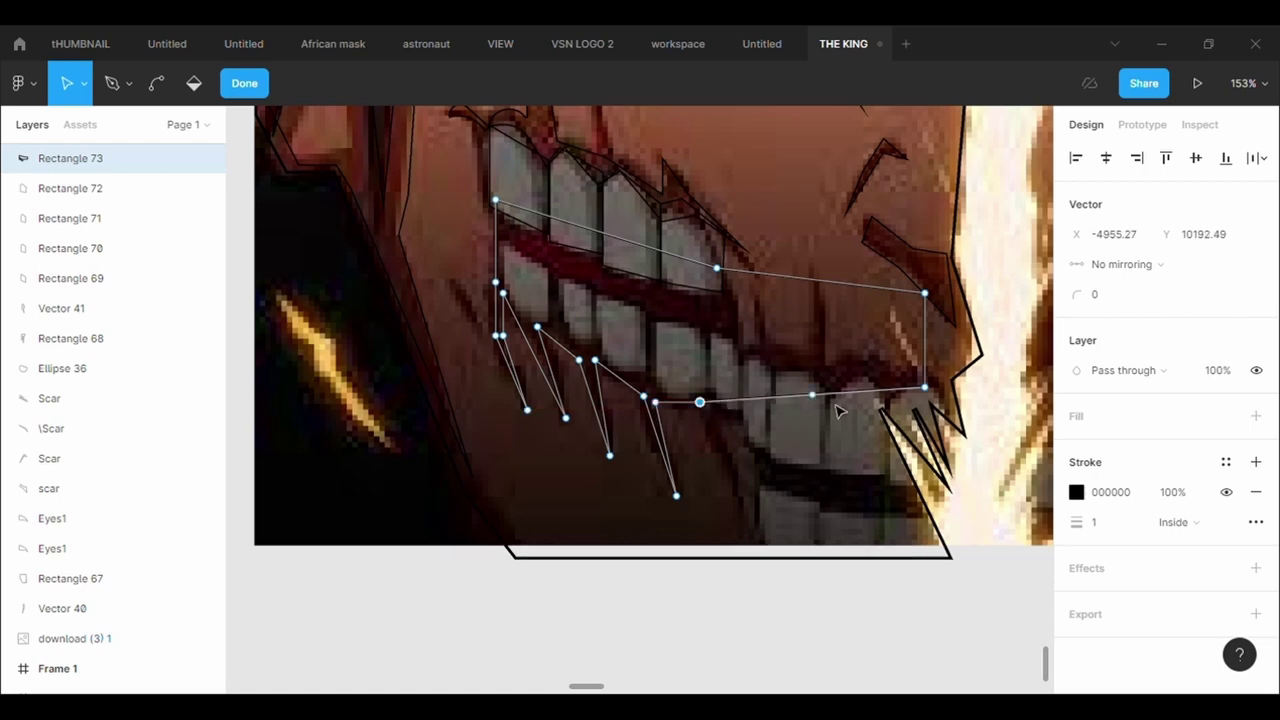
mouse_move(811, 396)
left_mouse_down()
mouse_move(746, 466)
mouse_move(752, 517)
left_mouse_up()
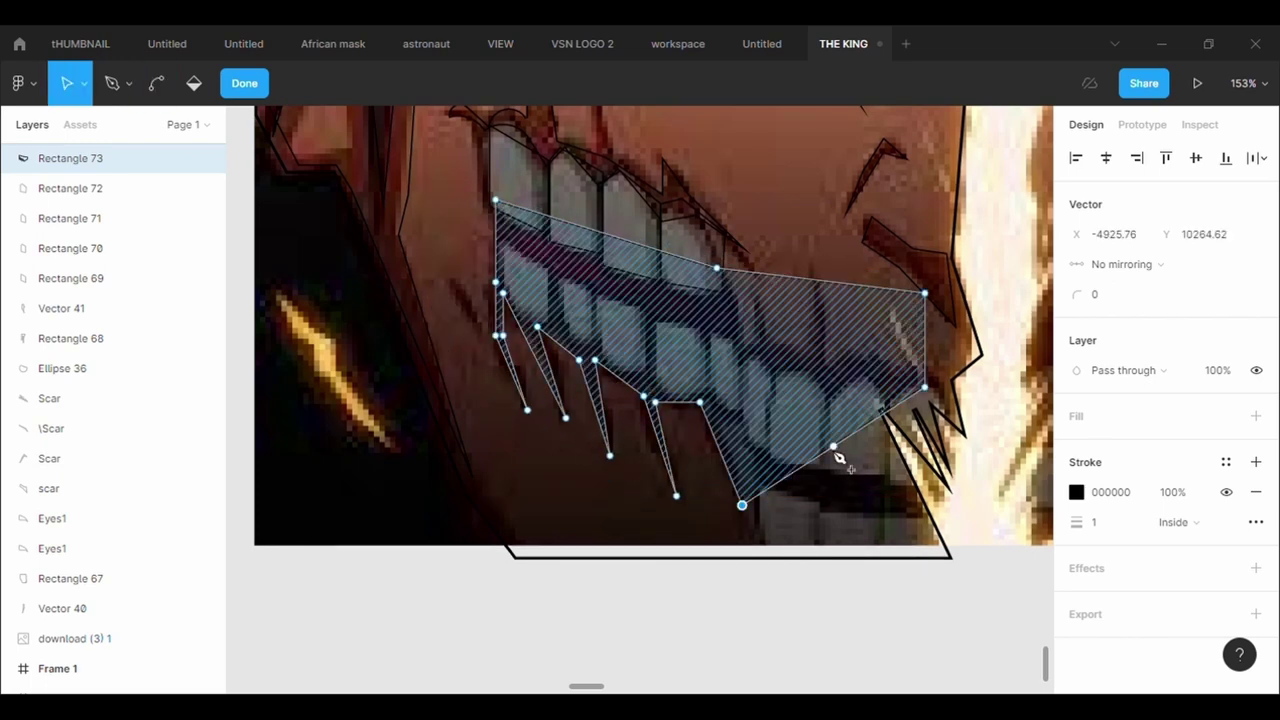
left_click_drag(832, 446, 741, 443)
left_click_drag(838, 412, 753, 426)
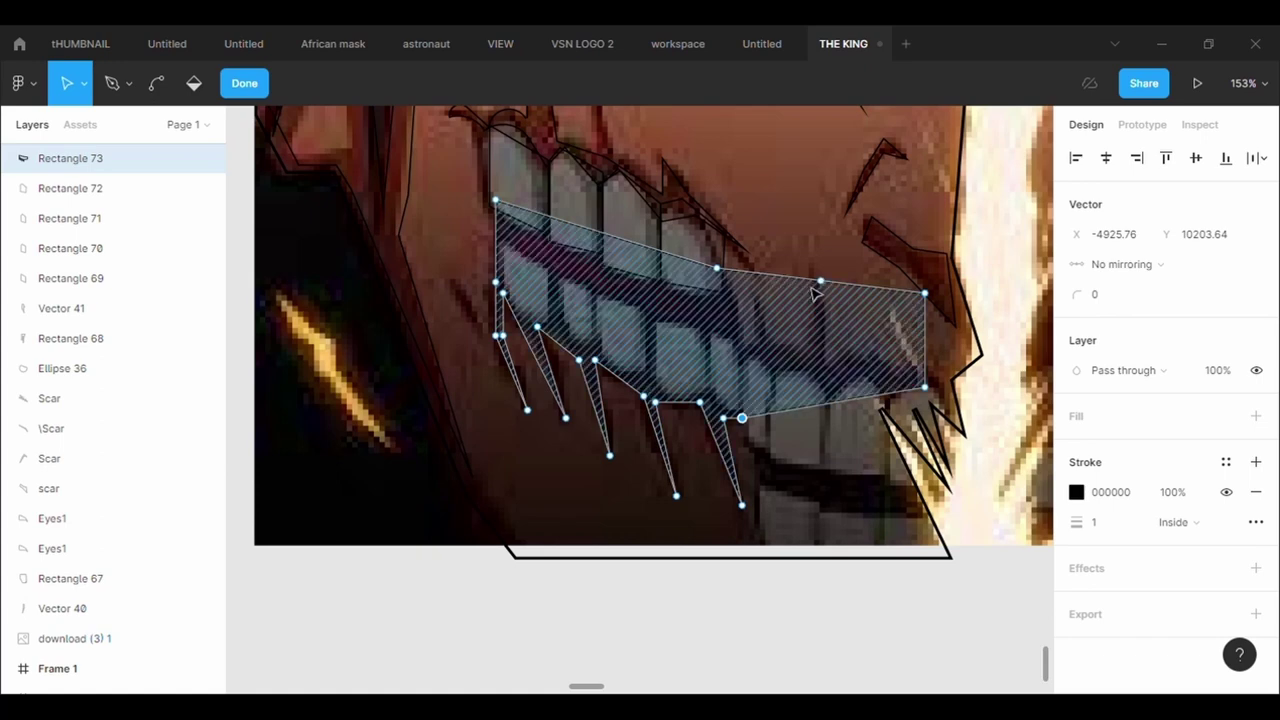
Bend the mouth outline's upper edge along the front gums and form the two crease spikes rising above it.
left_click_drag(818, 284, 768, 350)
left_click_drag(847, 321, 758, 300)
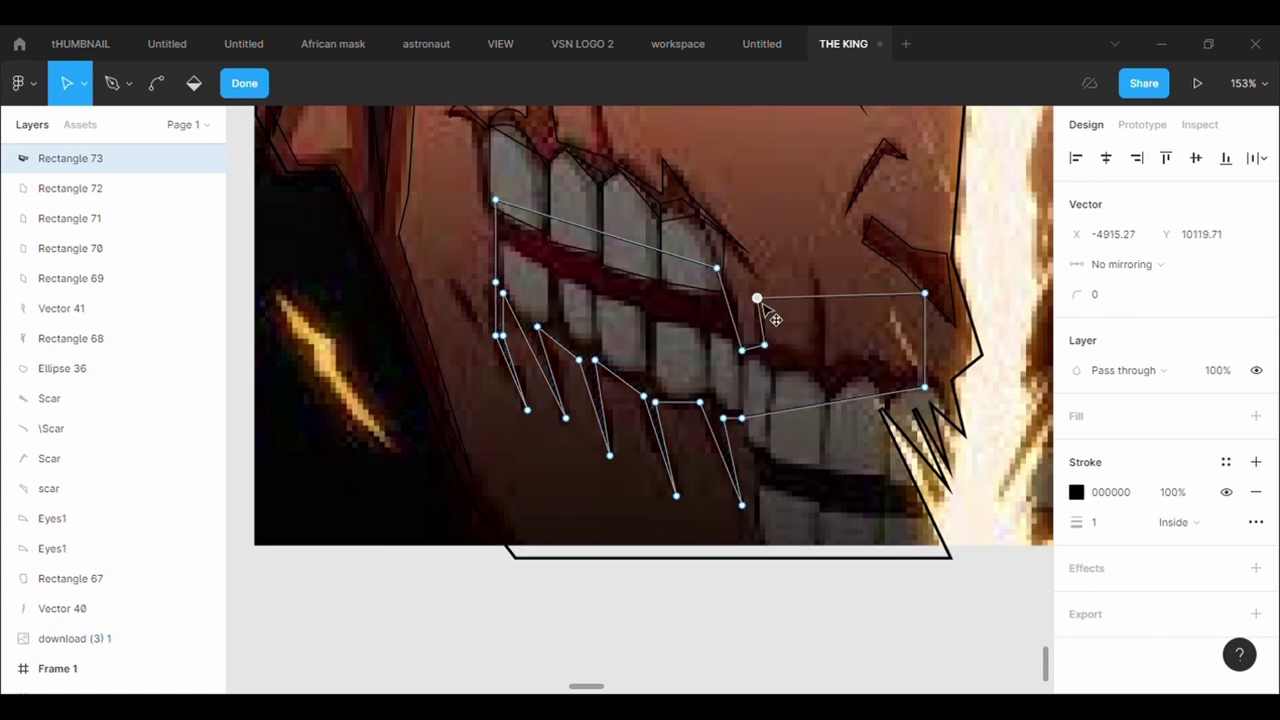
left_click_drag(843, 301, 822, 366)
key("ctrl+z")
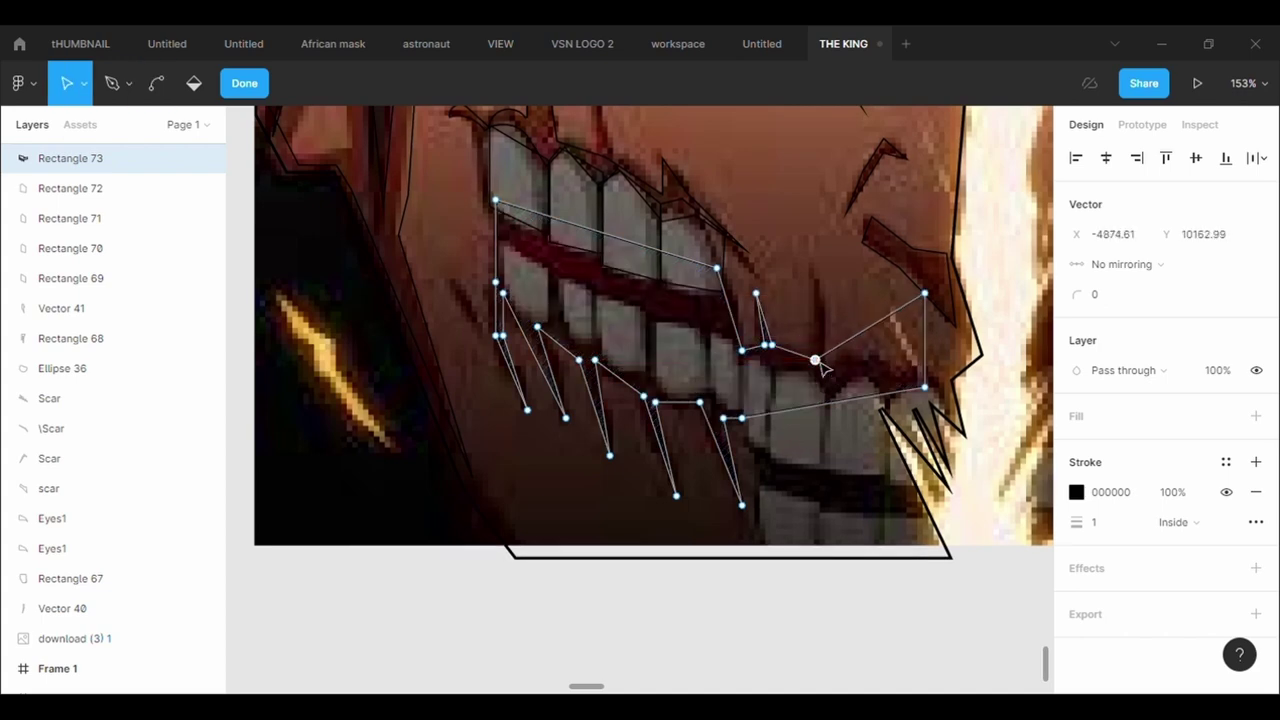
mouse_move(875, 331)
left_mouse_down()
mouse_move(821, 281)
mouse_move(848, 378)
mouse_move(887, 352)
mouse_move(882, 369)
left_mouse_up()
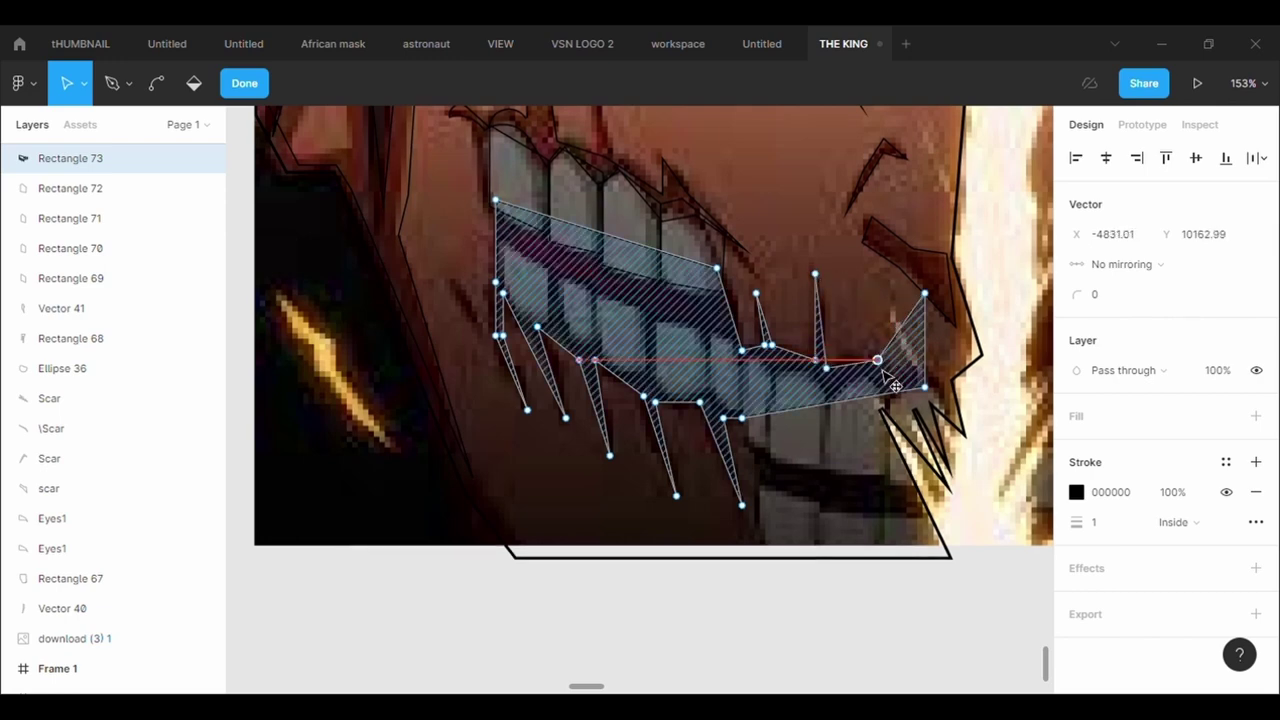
Fit the mouth outline's front corner points to the edge of the face and finish editing the shape.
left_click_drag(924, 293, 934, 374)
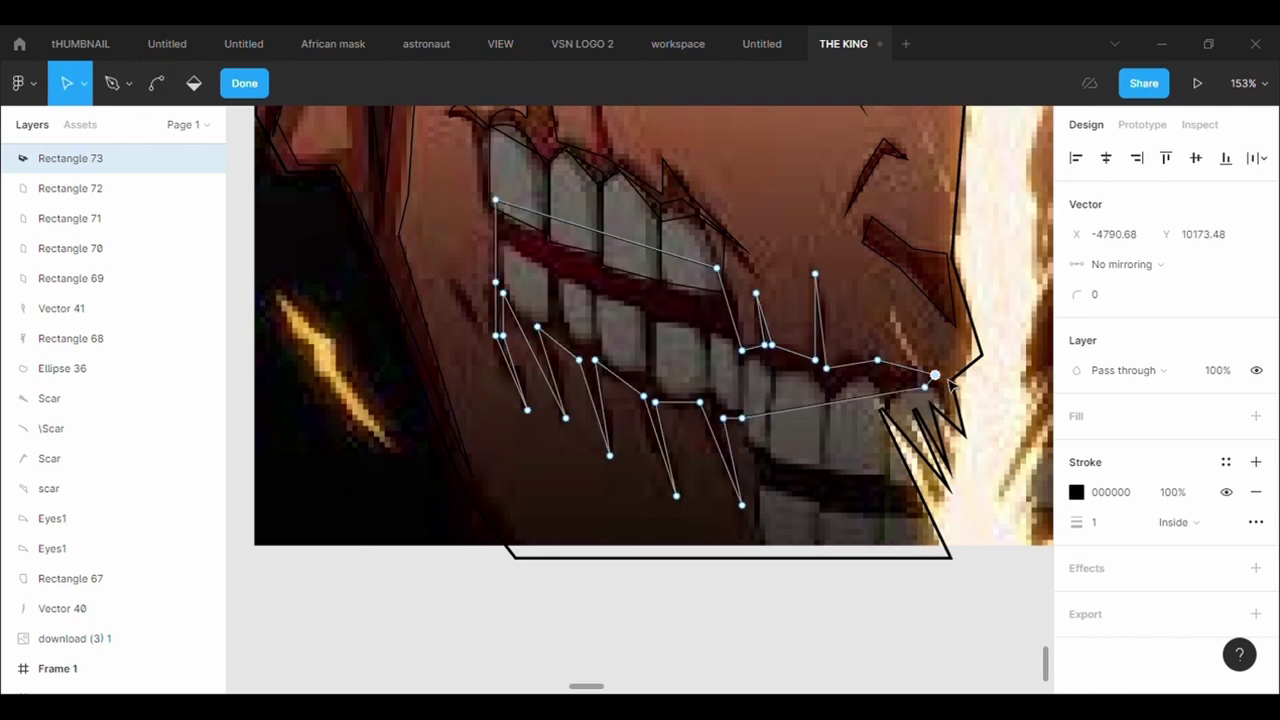
mouse_move(936, 376)
left_mouse_down()
mouse_move(952, 418)
mouse_move(910, 384)
mouse_move(932, 388)
left_mouse_up()
key("ctrl+z")
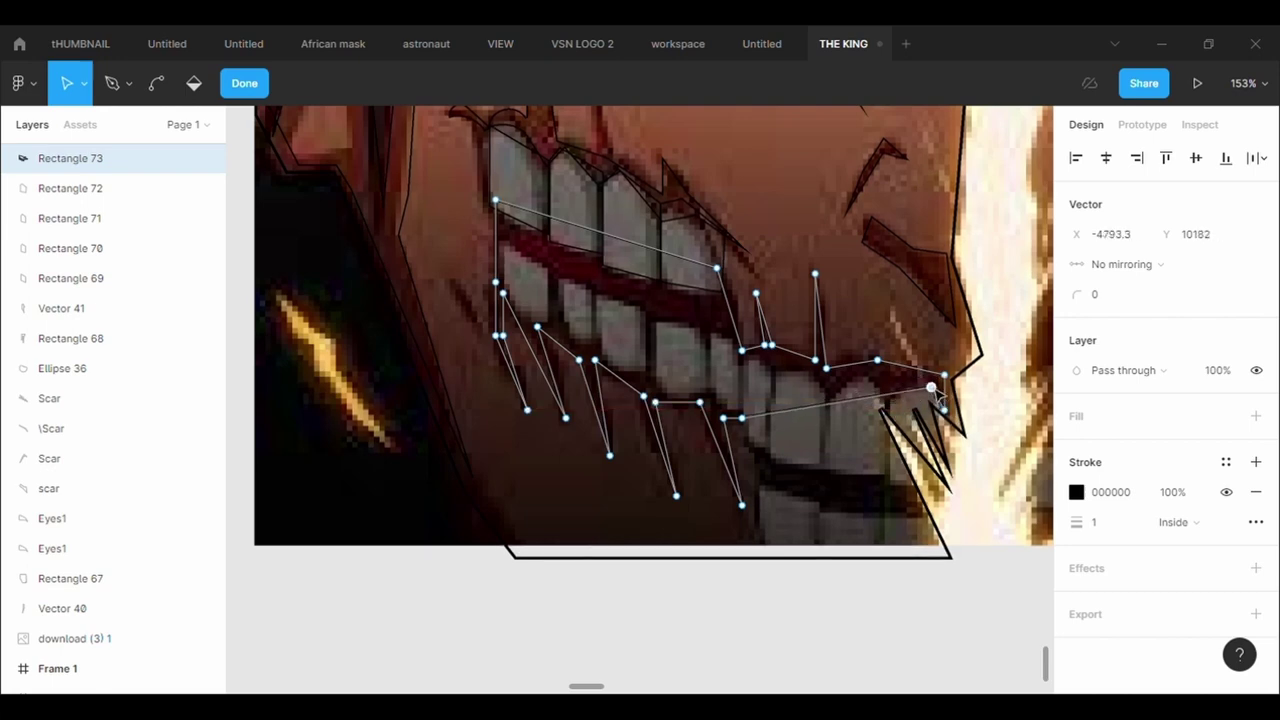
key("Return")
left_click(895, 297)
Draw a rectangle over the first lower tooth with no fill and a 1-wide black inside stroke.
scroll(894, 300, "down", 2)
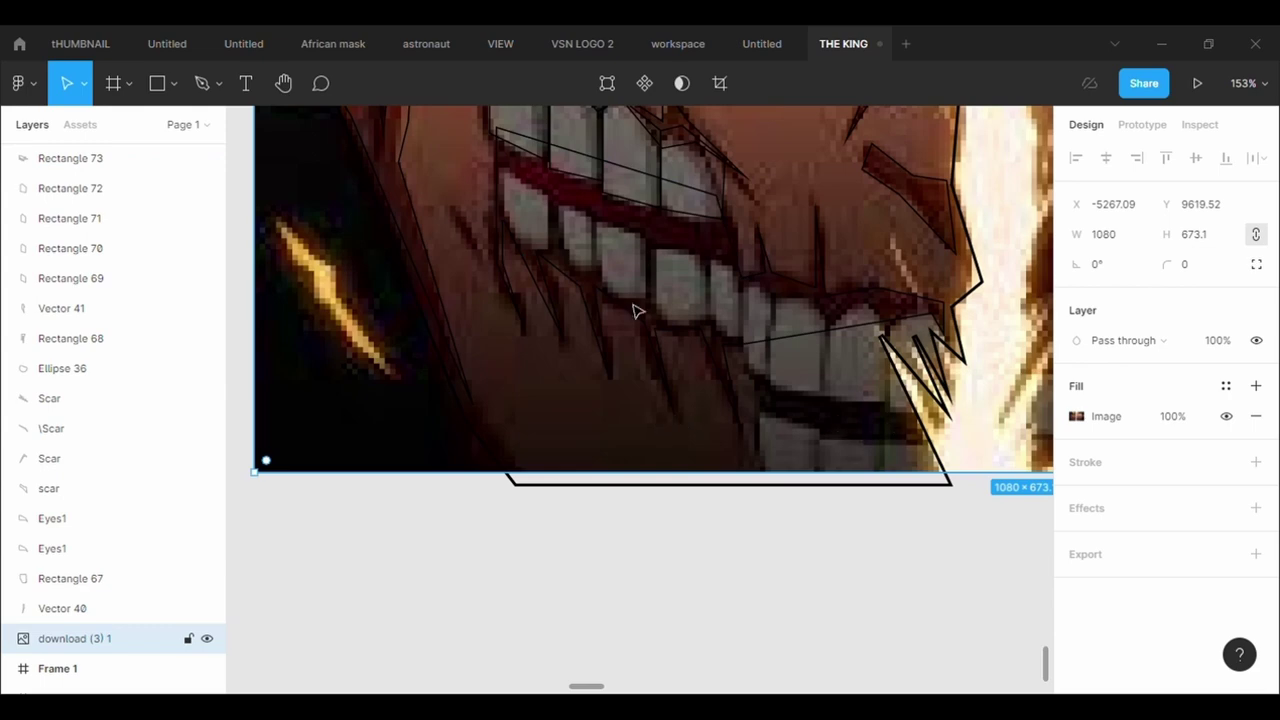
left_click(176, 88)
left_click_drag(496, 173, 549, 247)
left_click(1256, 416)
left_click(1256, 432)
Move the rectangle's corner points to match the slanted shape of the first lower tooth.
key("Return")
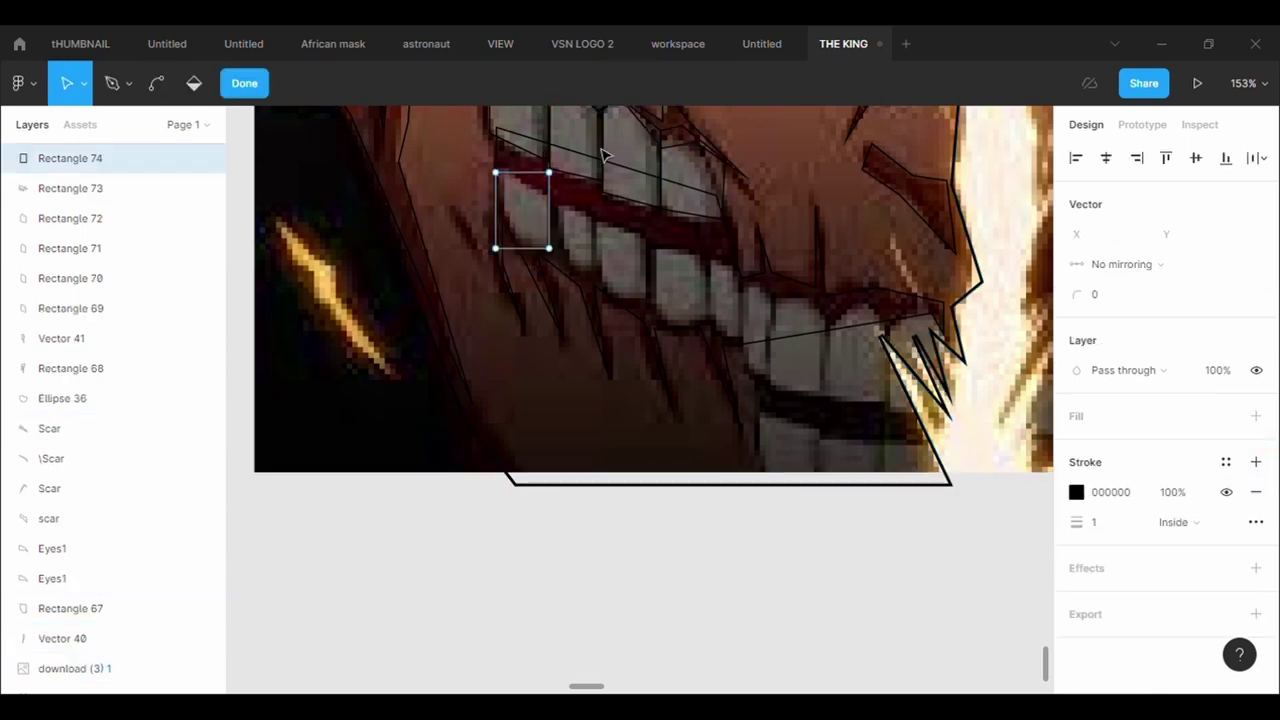
scroll(539, 193, "up", 3)
left_click_drag(562, 162, 565, 193)
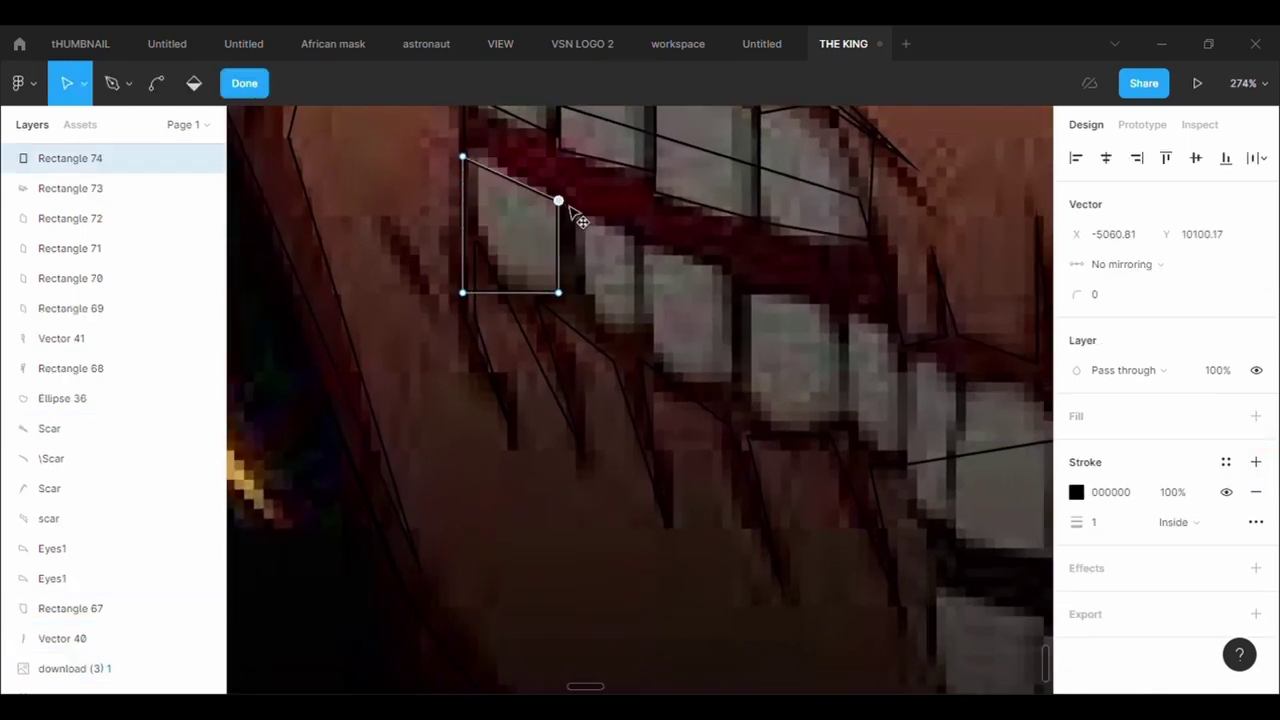
left_click_drag(463, 157, 472, 149)
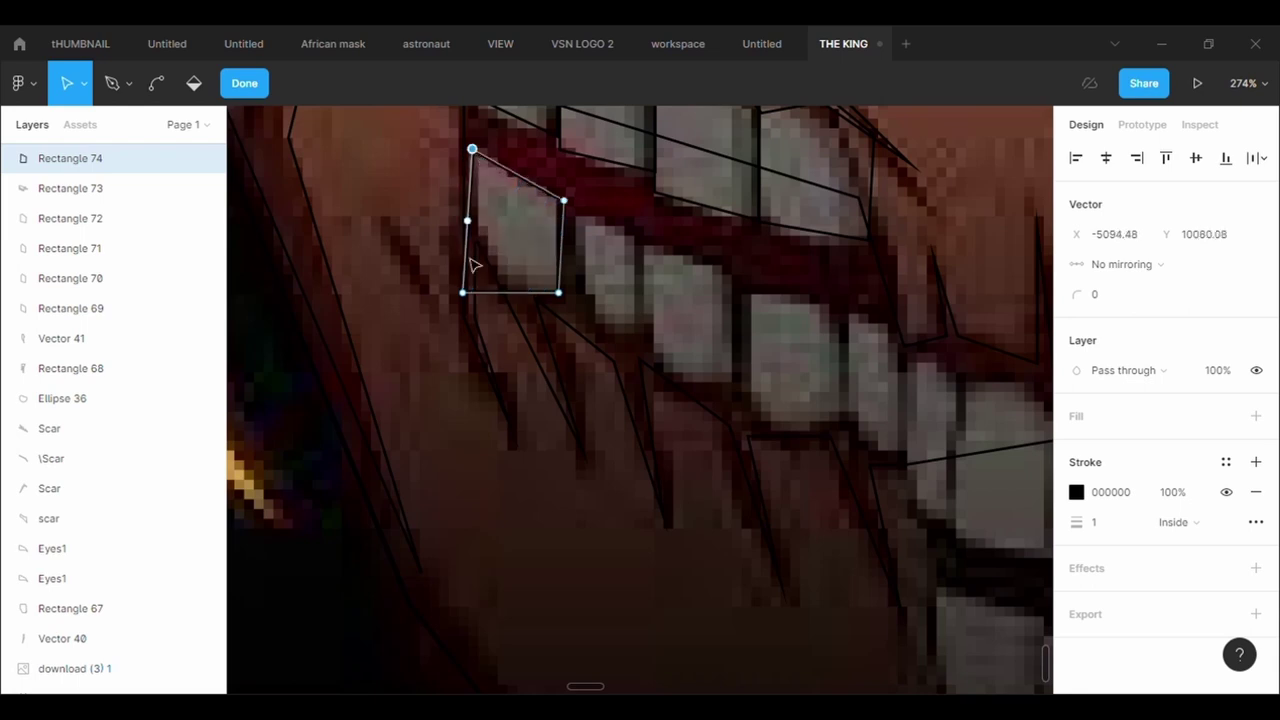
left_click_drag(464, 285, 481, 251)
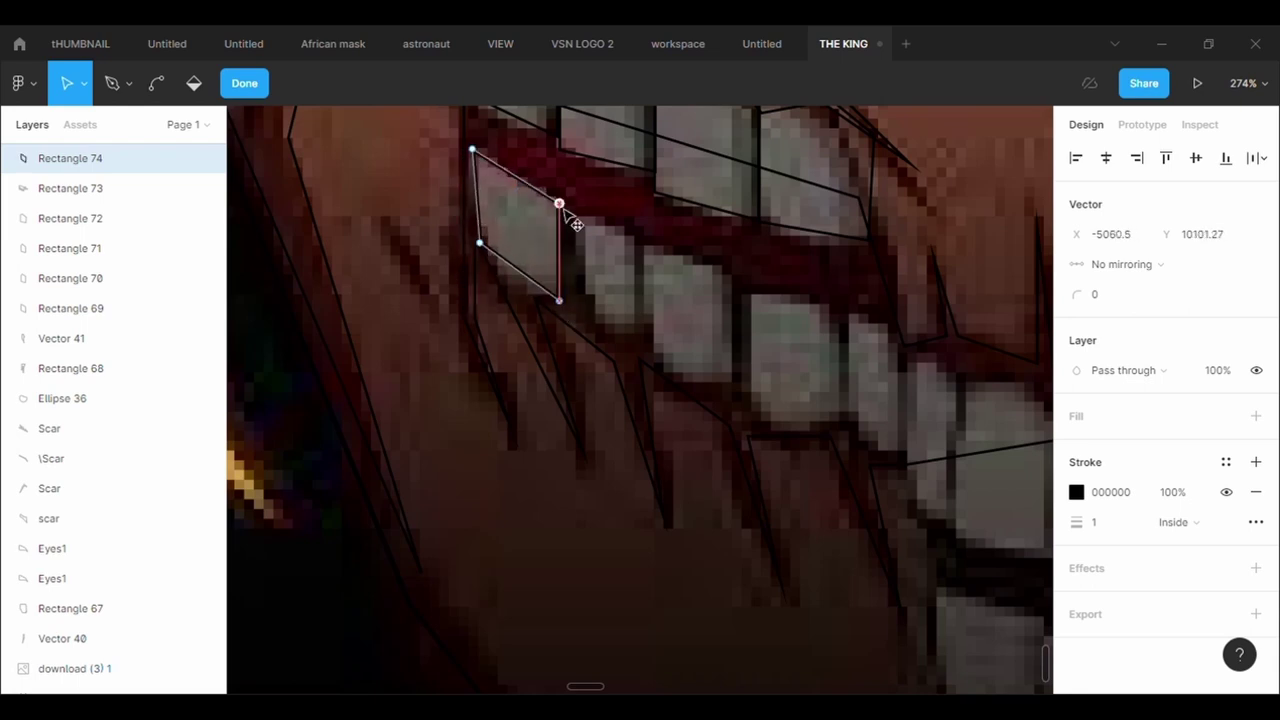
key("Escape")
Place a copy of the first lower tooth's outline over the second lower tooth.
key("ctrl+c")
key("ctrl+v")
left_click_drag(546, 226, 640, 277)
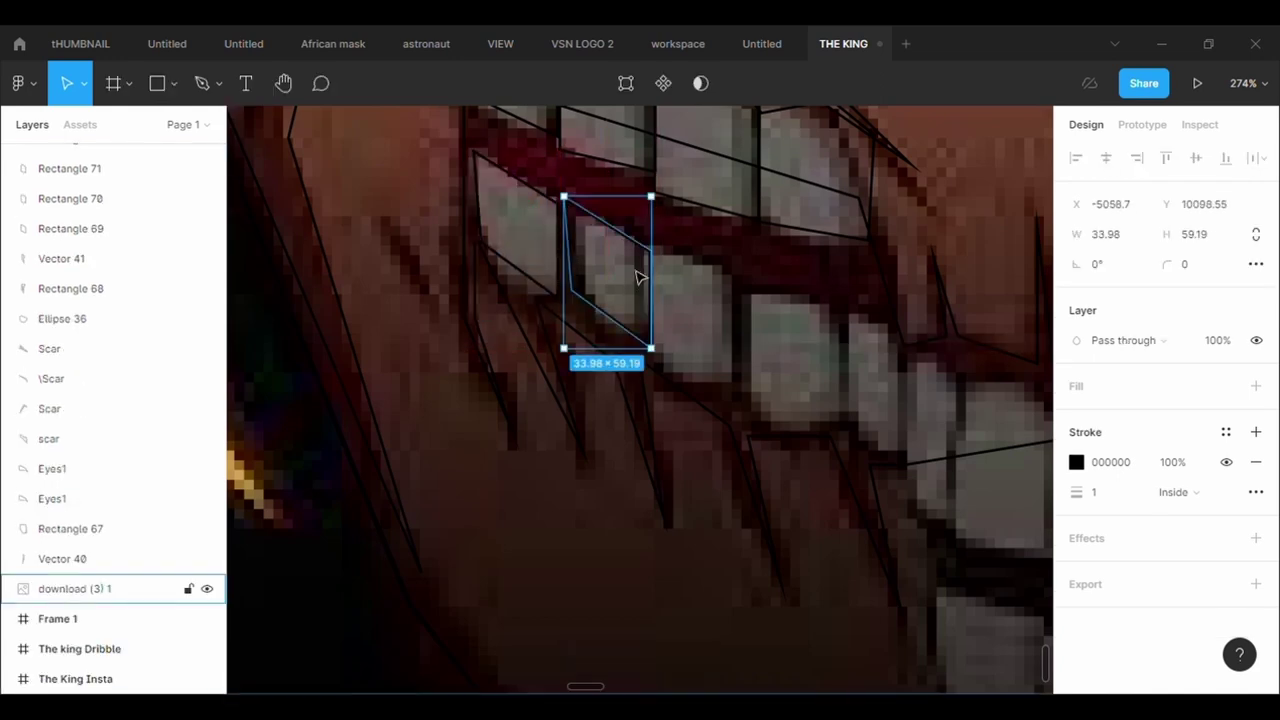
left_click(640, 277)
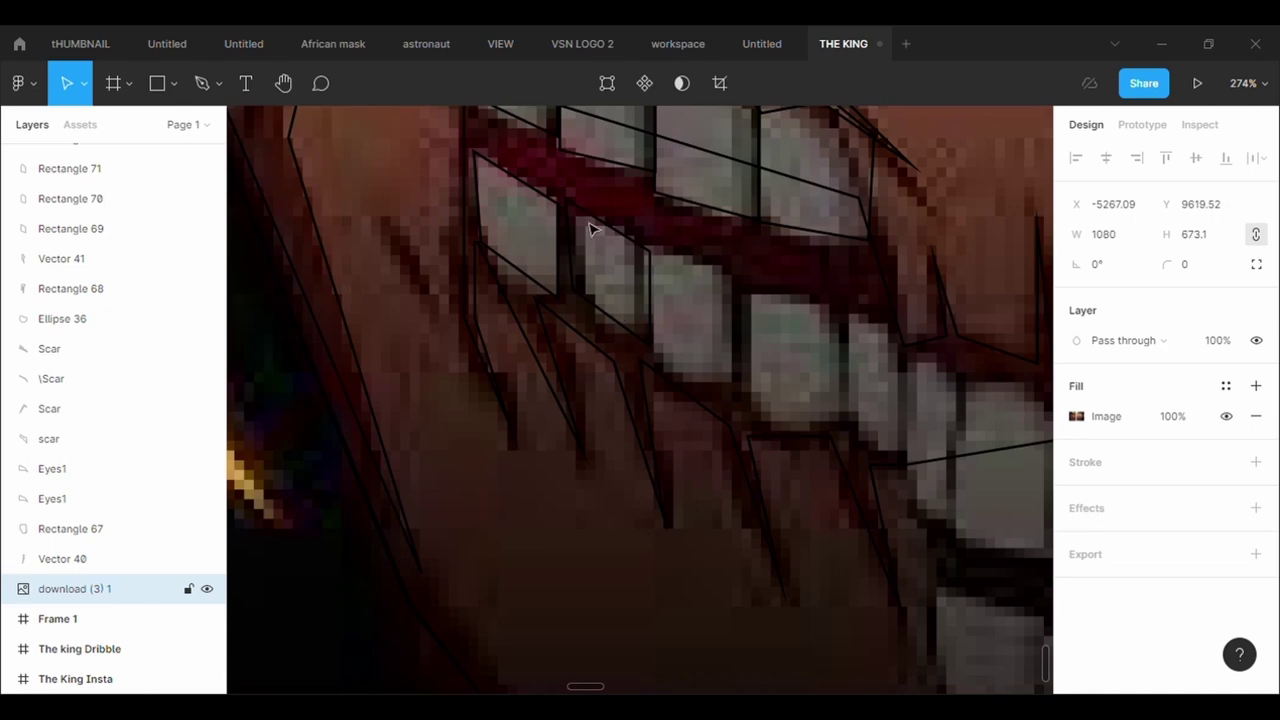
double_click(597, 271)
left_click_drag(597, 271, 563, 256)
key("ctrl+z")
Copy the second lower tooth's outline onto the third lower tooth and move its points to match that tooth's shape.
left_click(640, 255)
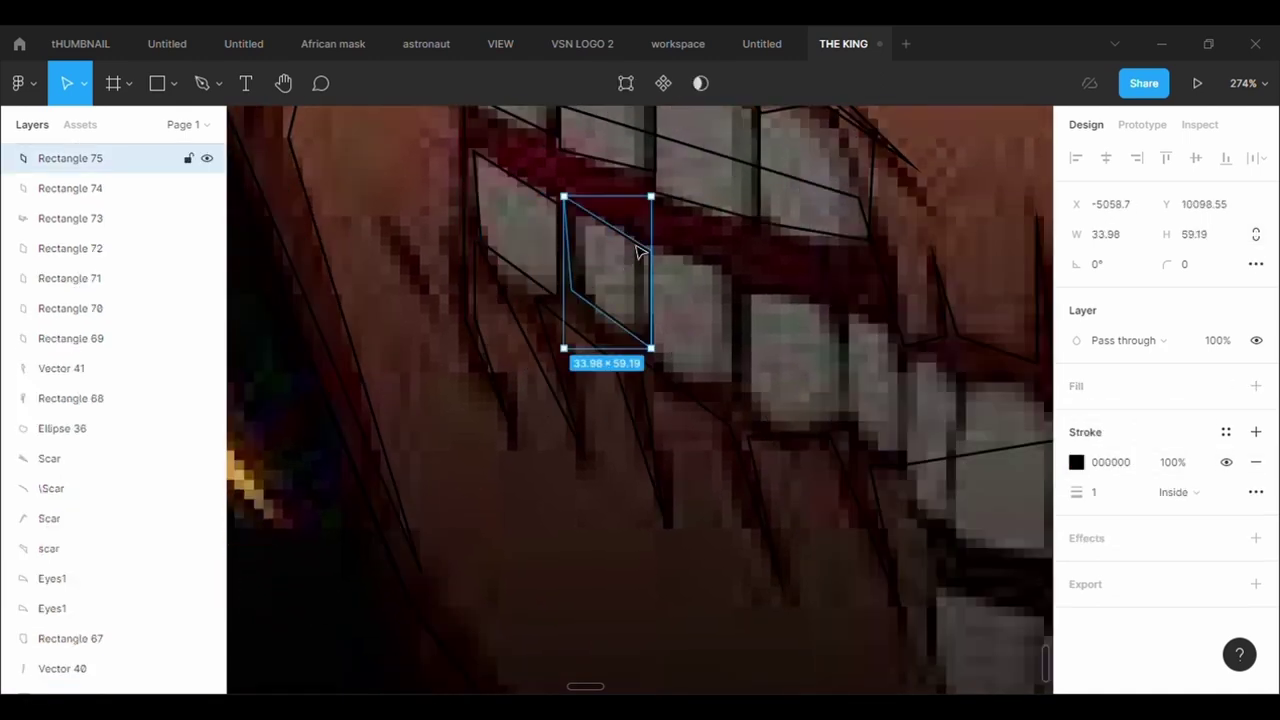
key("ctrl+v")
left_click_drag(637, 249, 715, 301)
left_click(626, 84)
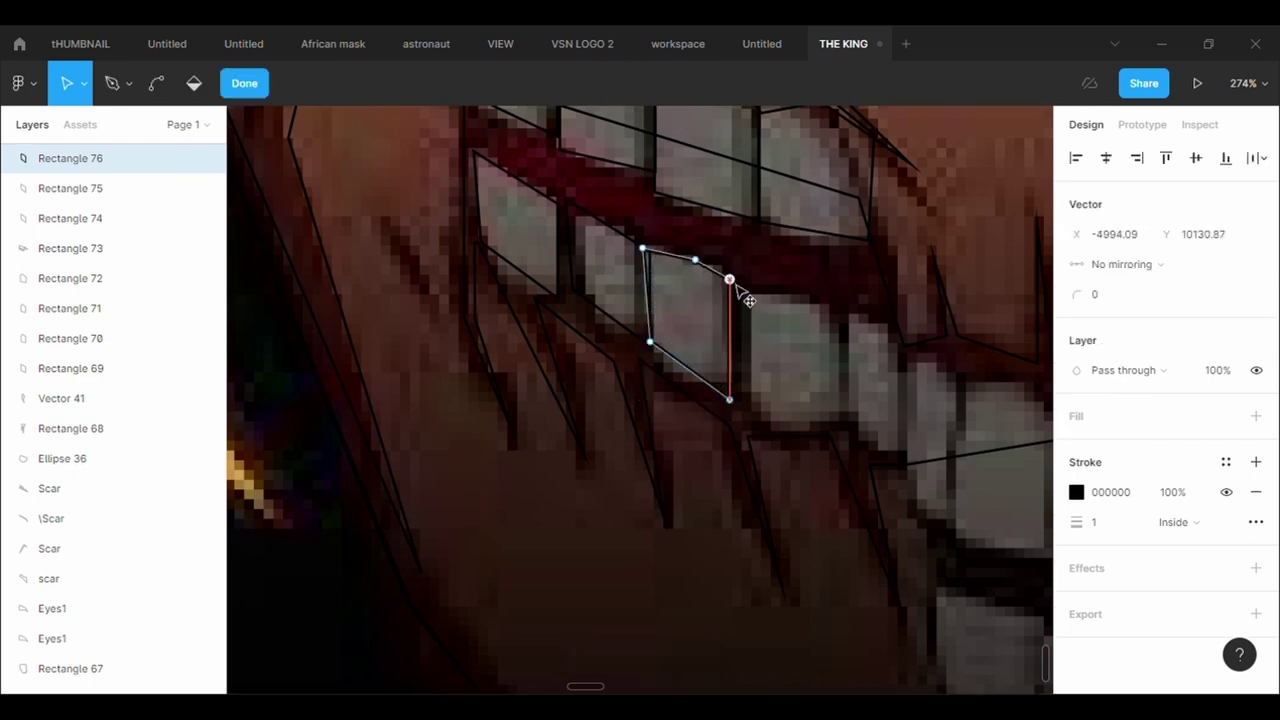
left_click_drag(650, 342, 661, 366)
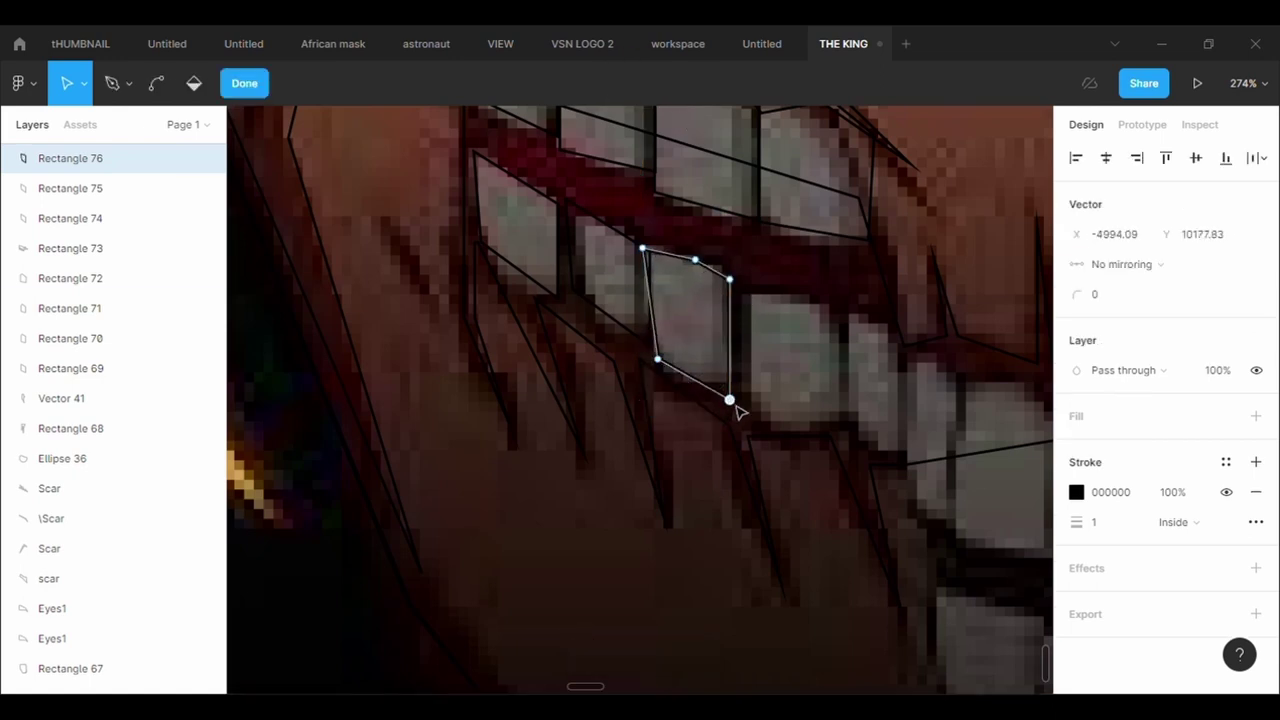
left_click_drag(647, 247, 662, 259)
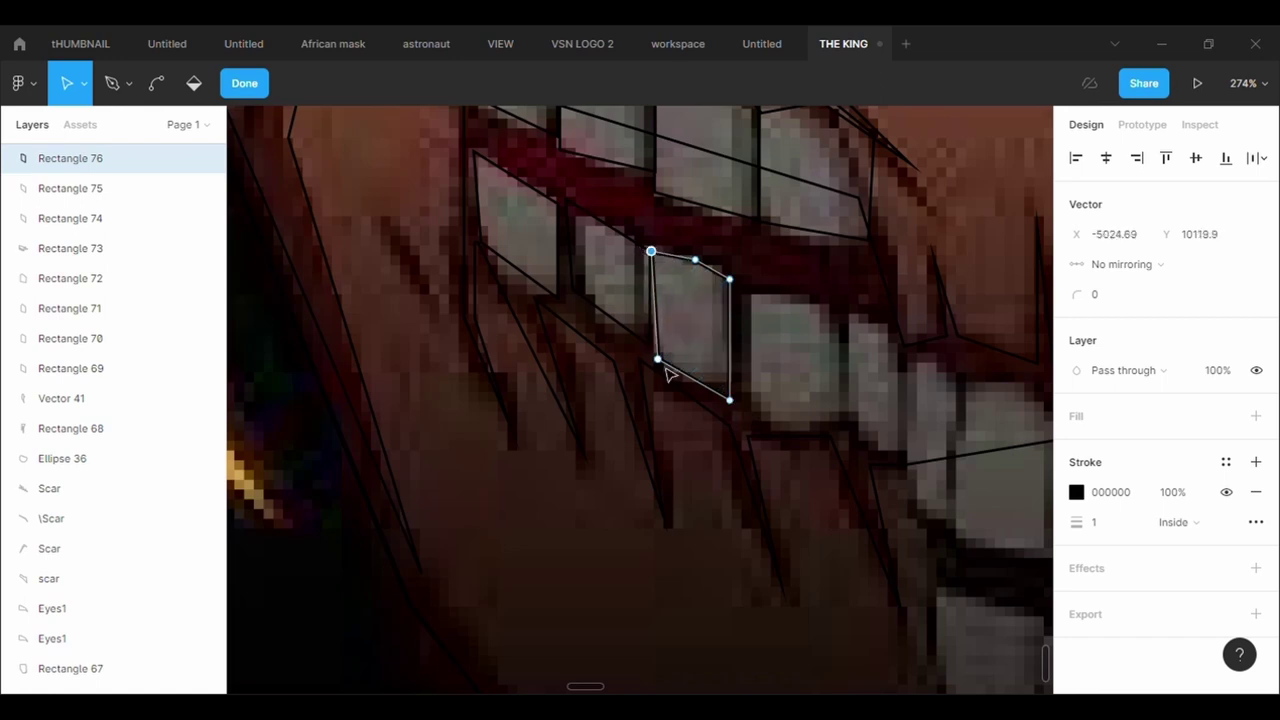
key("Escape")
left_click(705, 384)
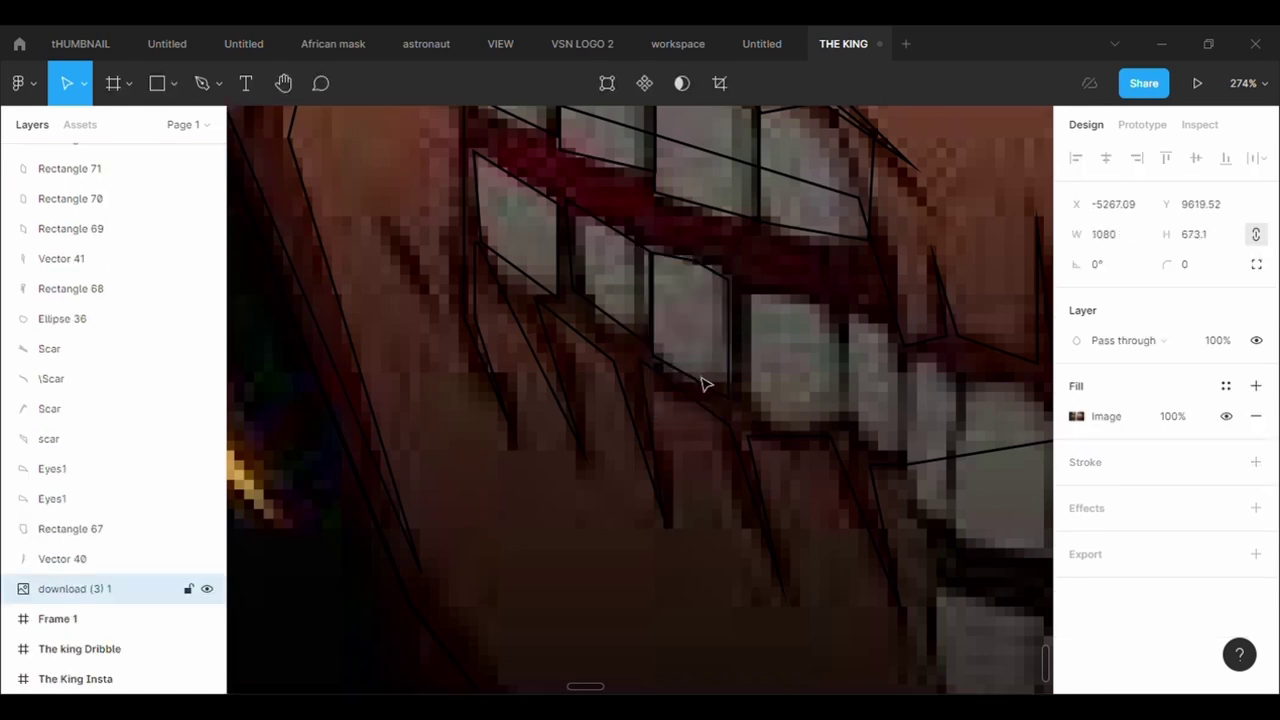
double_click(725, 381)
key("Escape")
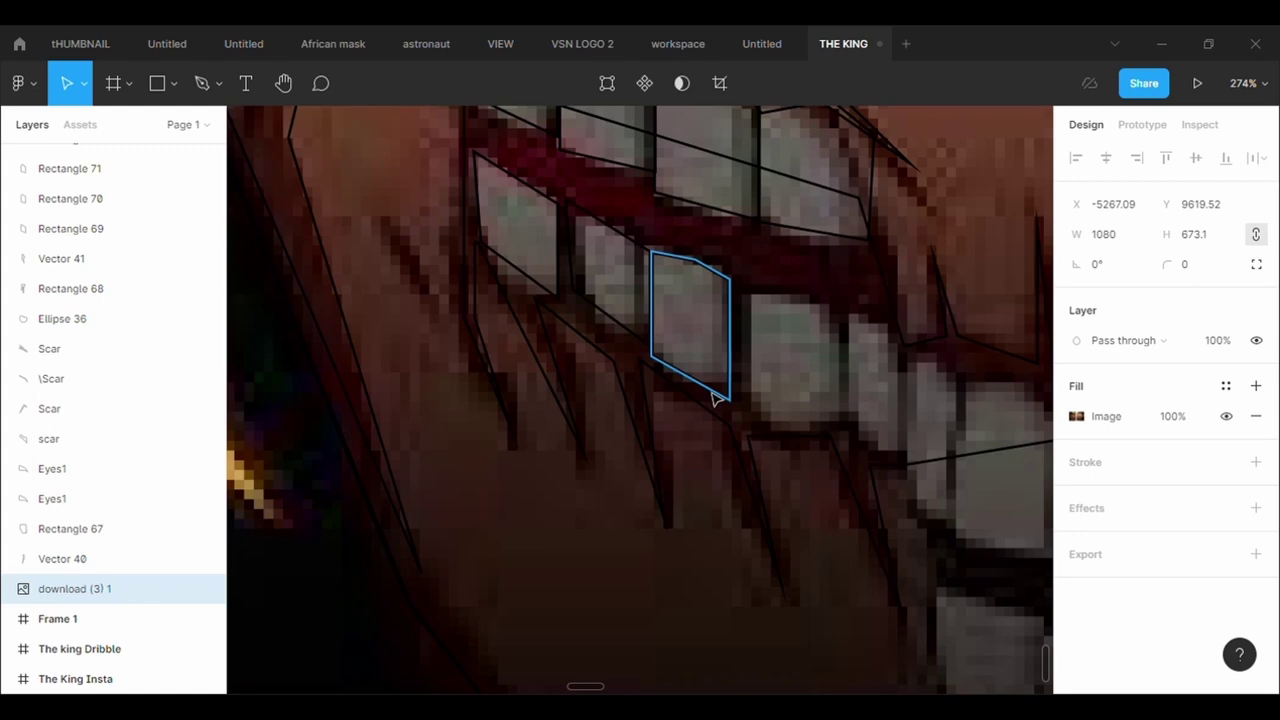
key("ctrl+v")
key("ctrl+z")
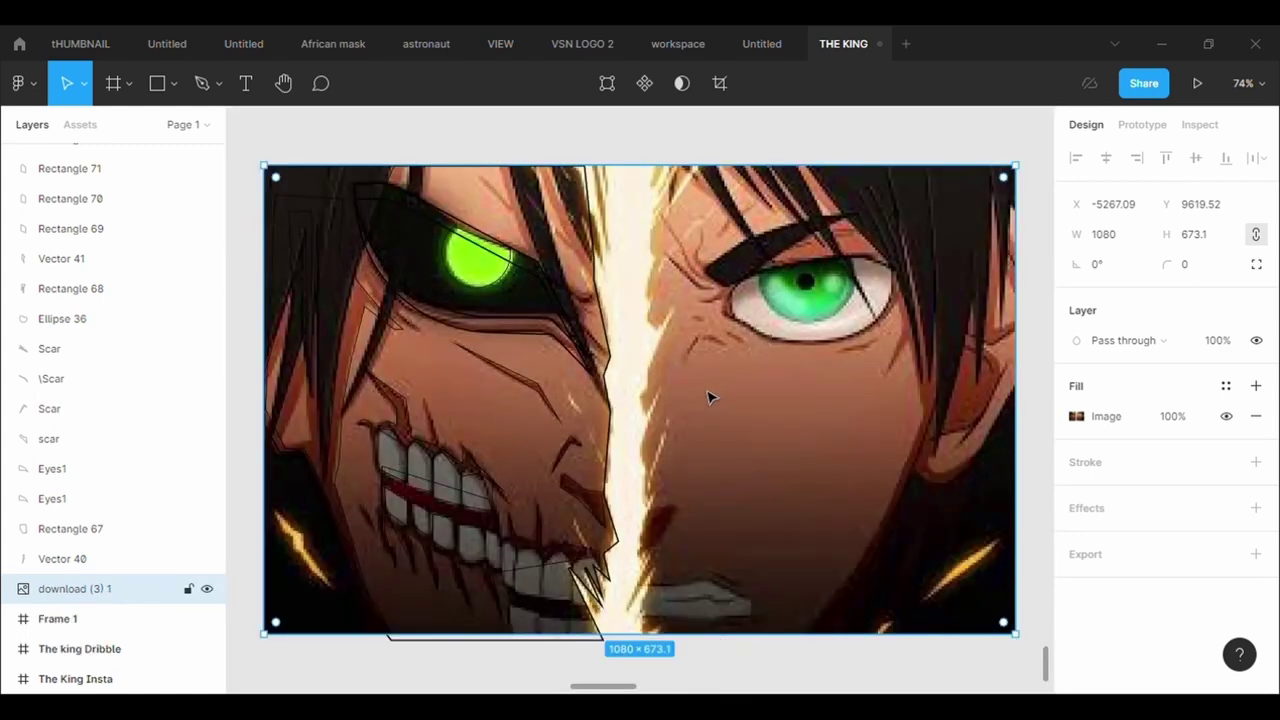
scroll(707, 391, "down", 3)
scroll(707, 391, "up", 4)
scroll(707, 391, "left", 3)
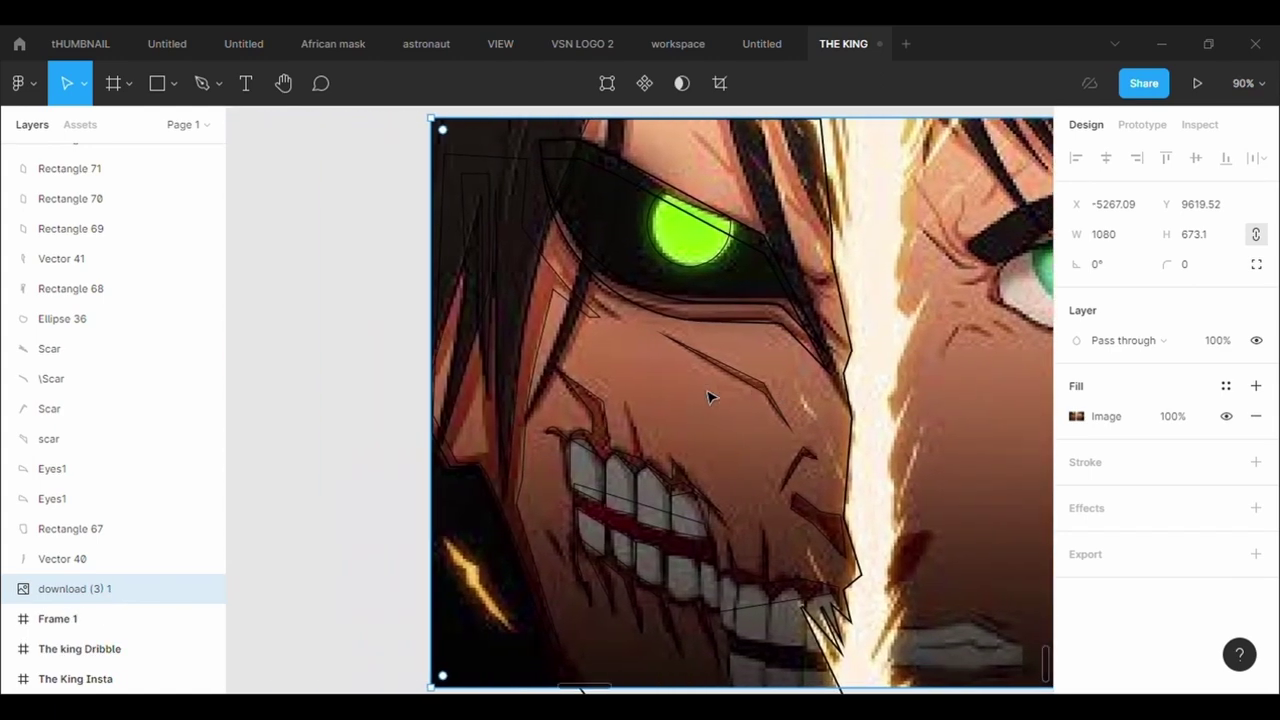
scroll(707, 397, "up", 6)
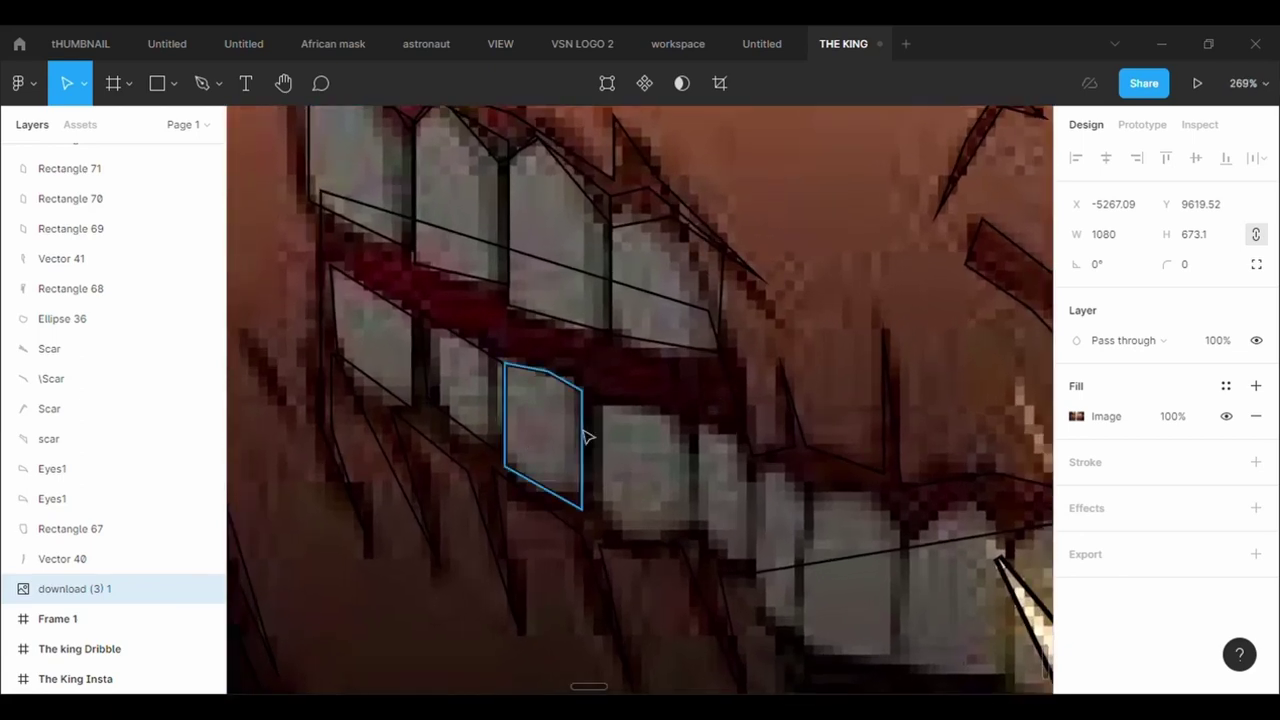
Copy the third lower tooth's outline onto the fourth lower tooth and widen it by moving its top and side points.
left_click(587, 437)
key("ctrl+c")
key("ctrl+v")
left_click_drag(563, 431, 696, 442)
left_click(626, 84)
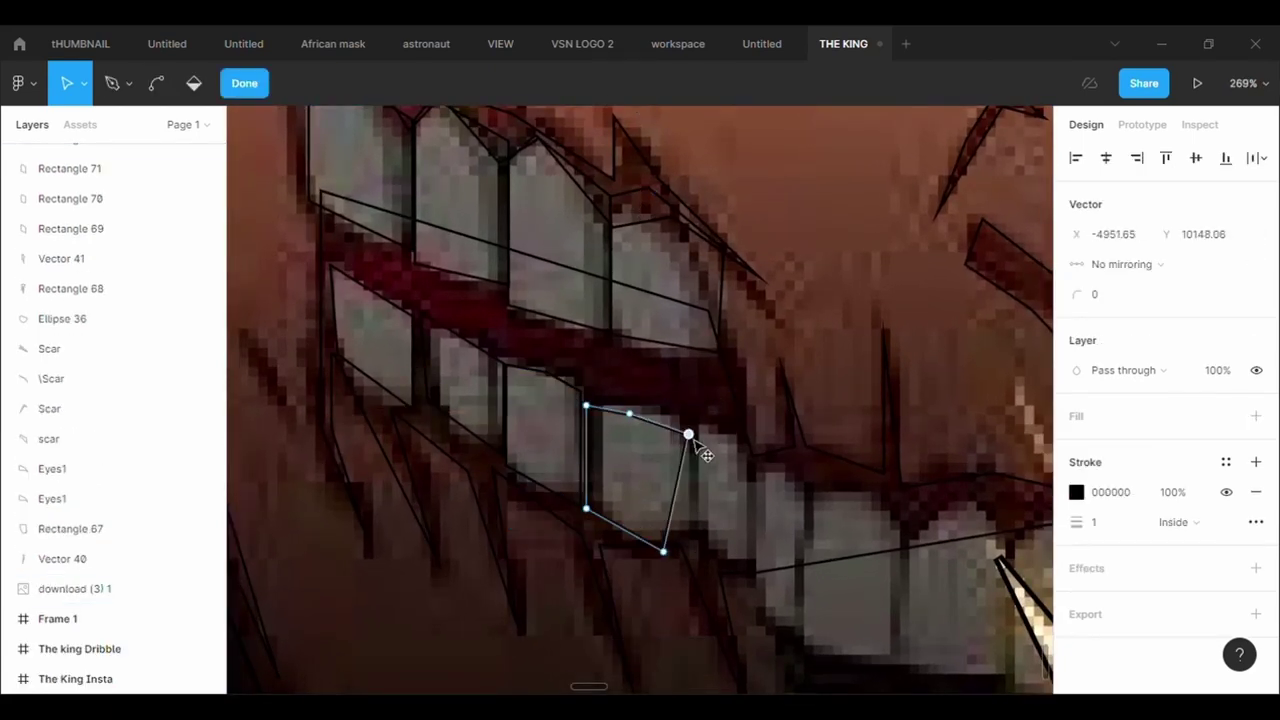
left_click_drag(630, 414, 645, 408)
left_click_drag(668, 556, 770, 538)
key("Escape")
Copy the fourth lower tooth's outline onto the narrow fifth tooth and reshape it into a slim four-point shape.
key("ctrl+v")
left_click(628, 85)
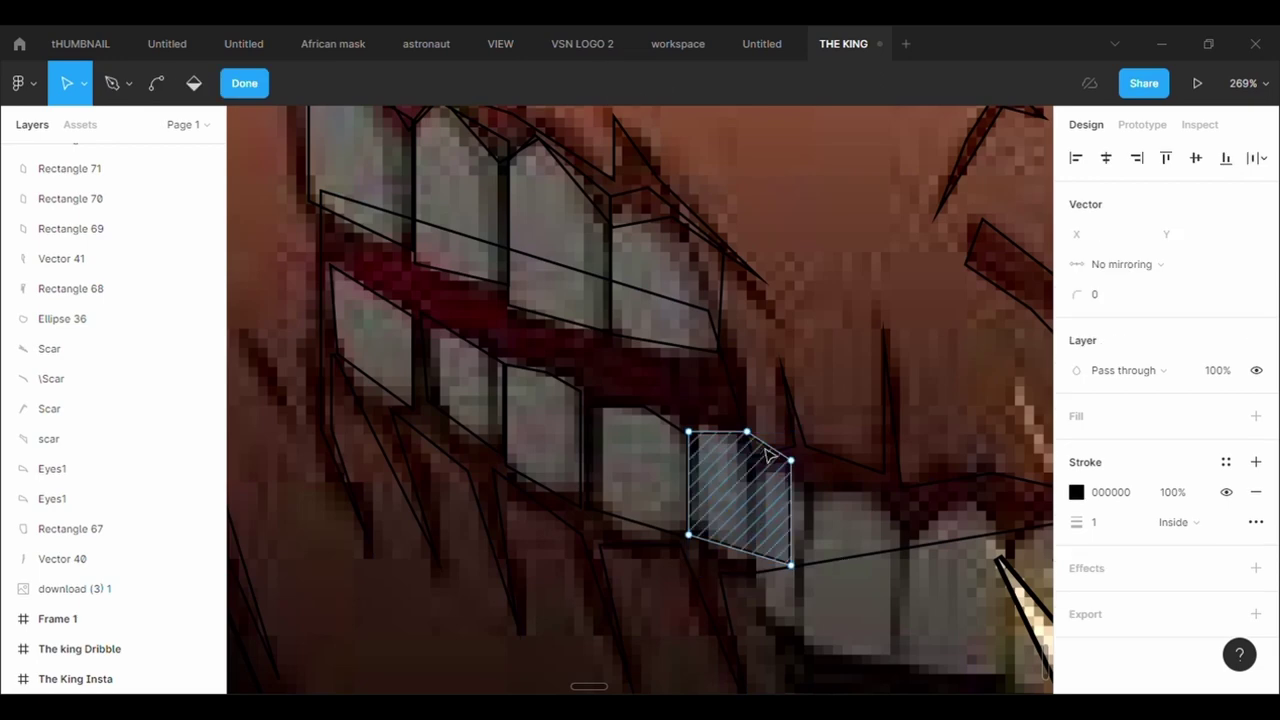
left_click(747, 433)
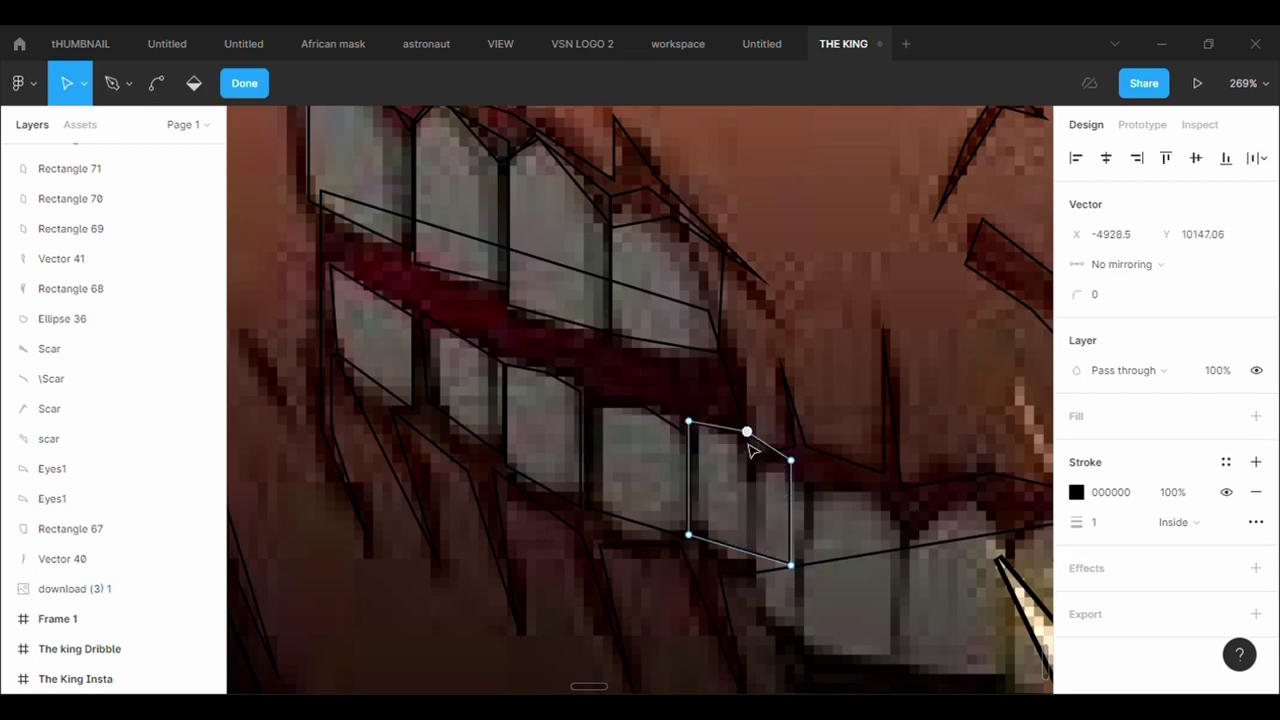
left_click_drag(753, 455, 769, 498)
scroll(791, 574, "down", 5)
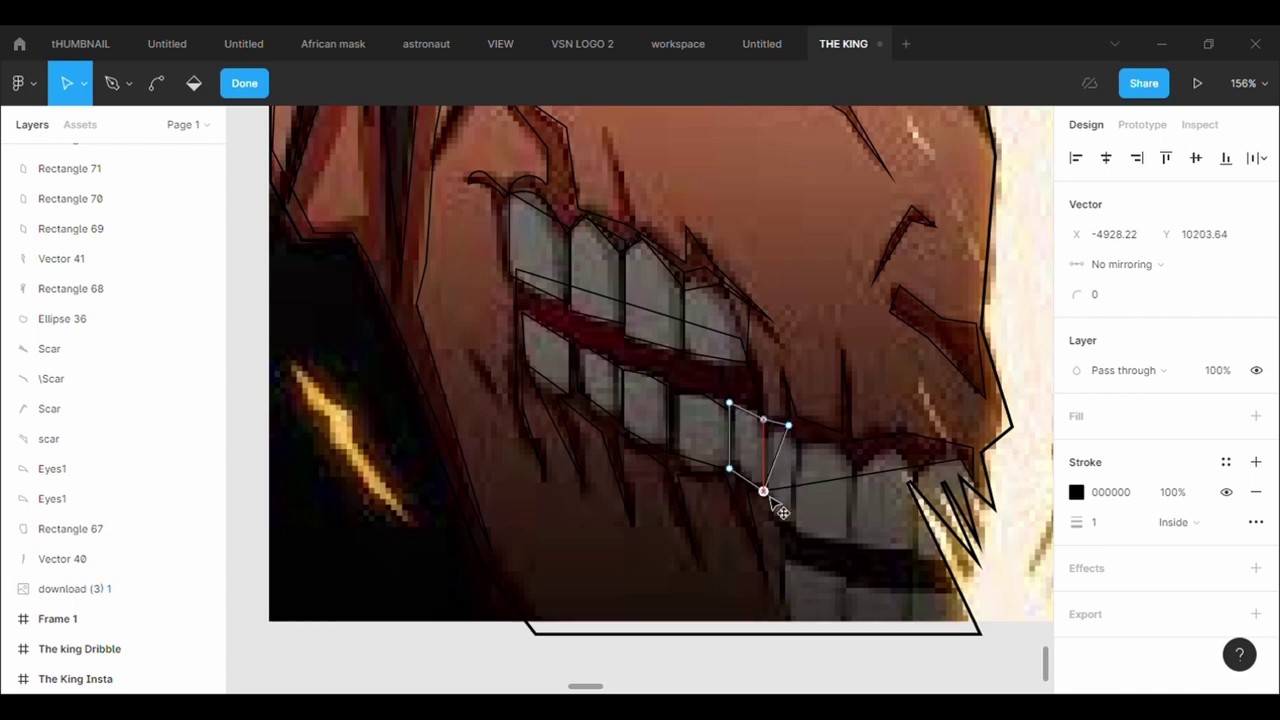
left_click_drag(792, 429, 771, 432)
scroll(780, 440, "up", 5)
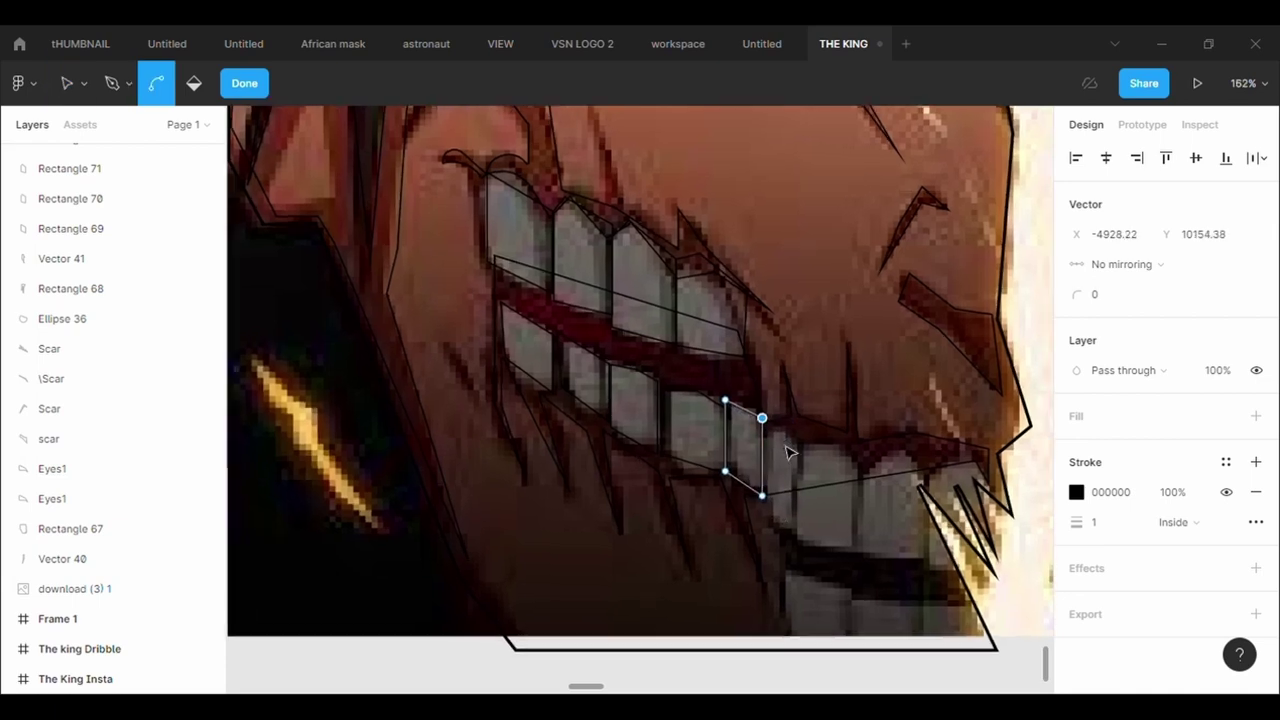
key("Escape")
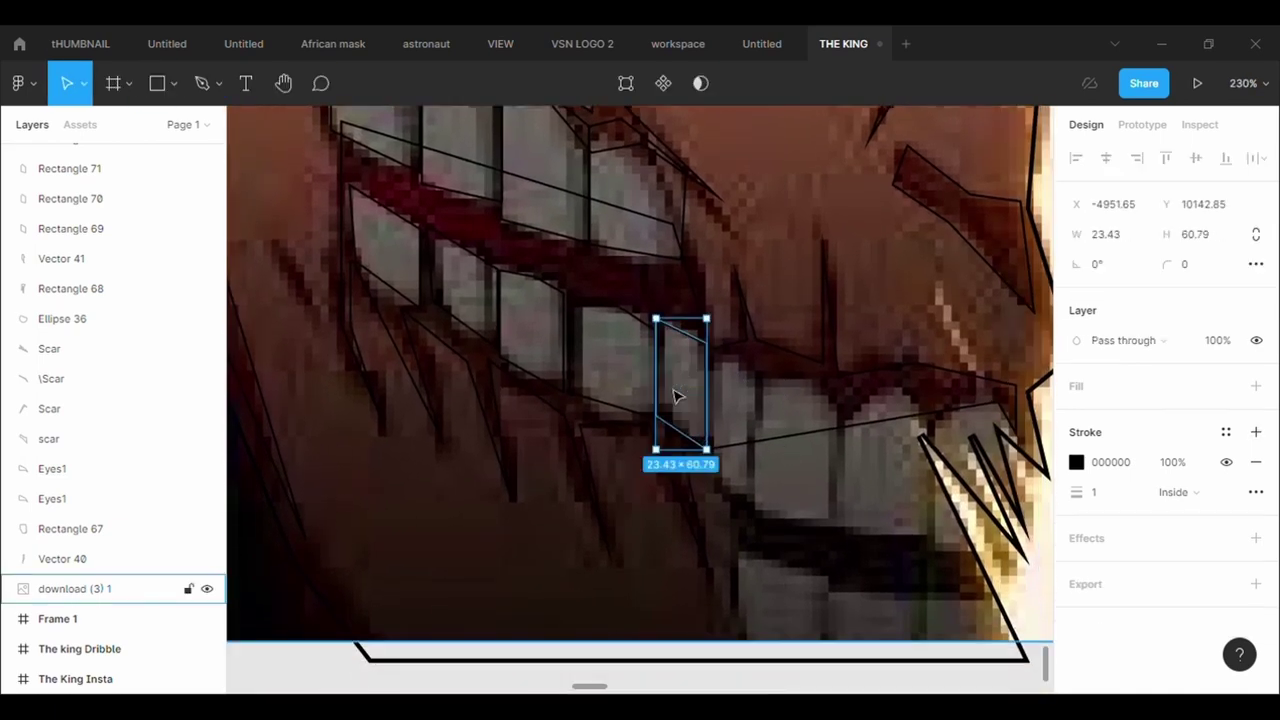
Copy the fifth lower tooth's outline onto the sixth lower tooth and adjust its corner points to fit.
key("ctrl+v")
left_click_drag(674, 396, 728, 438)
key("Return")
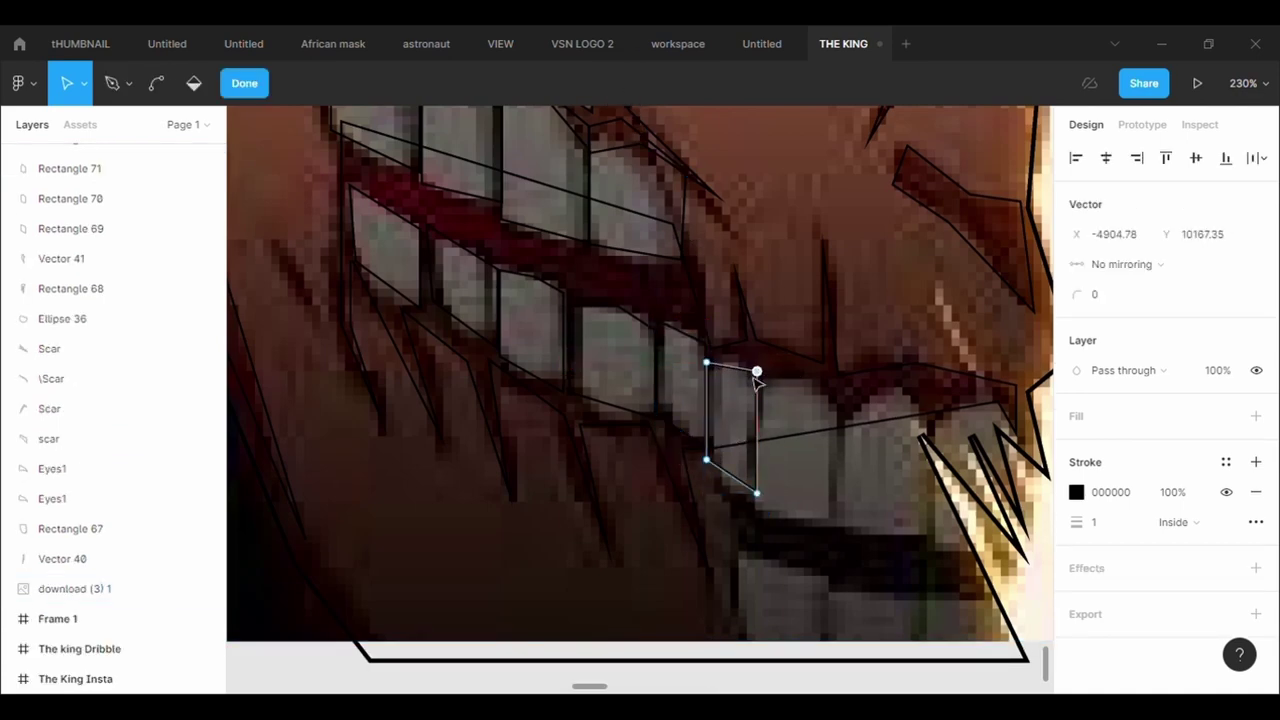
key("Escape")
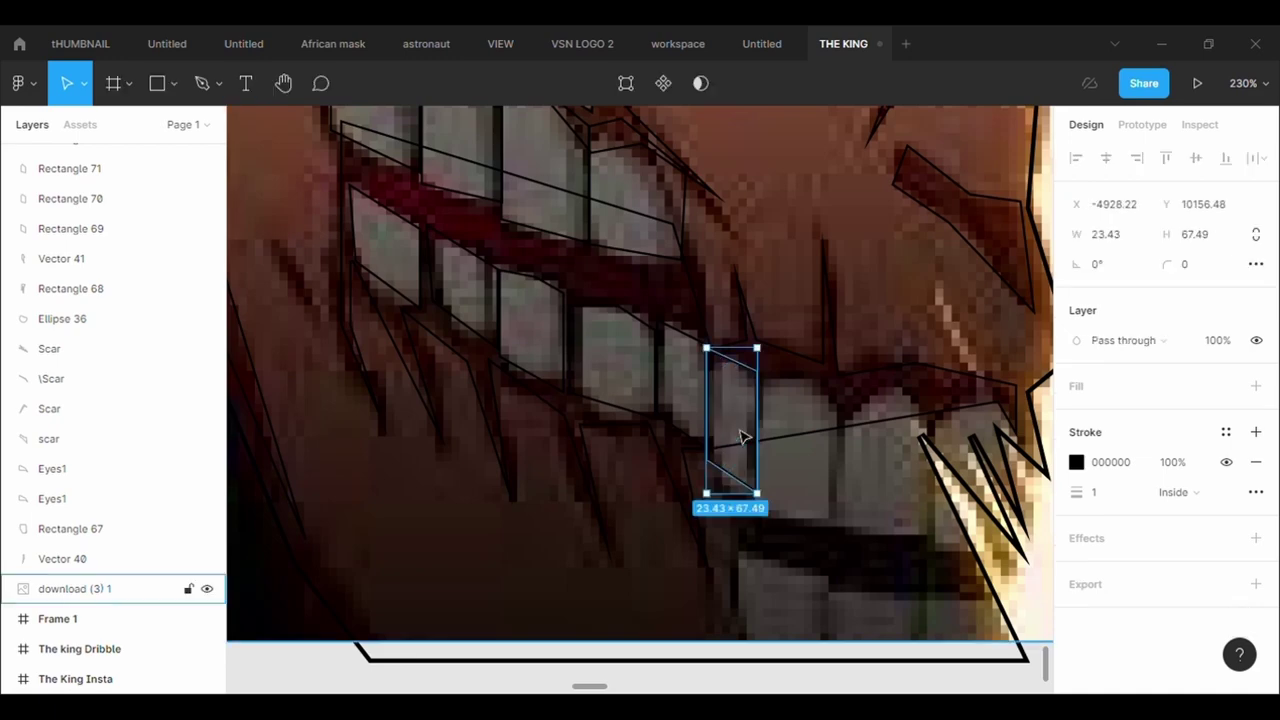
double_click(740, 436)
key("Escape")
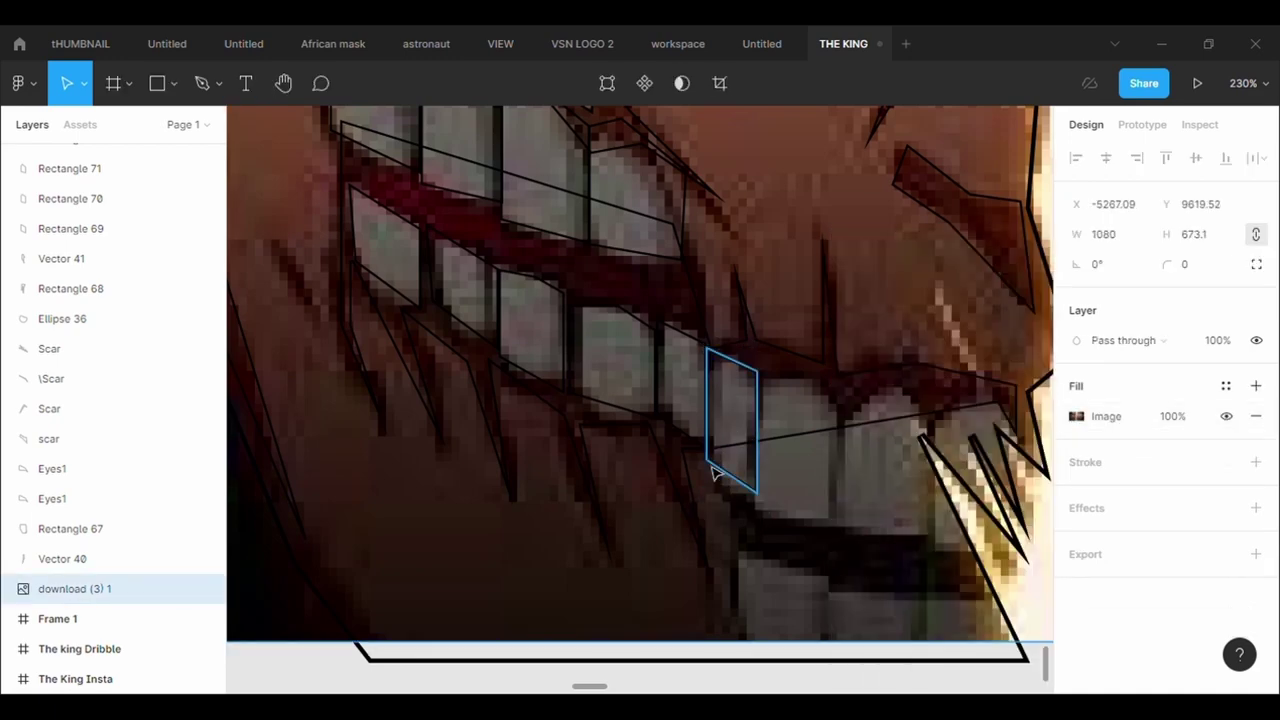
Duplicate the reference image in place and position a copy of the sixth lower tooth's outline over the seventh tooth.
key("ctrl+c")
key("ctrl+v")
left_click(755, 377)
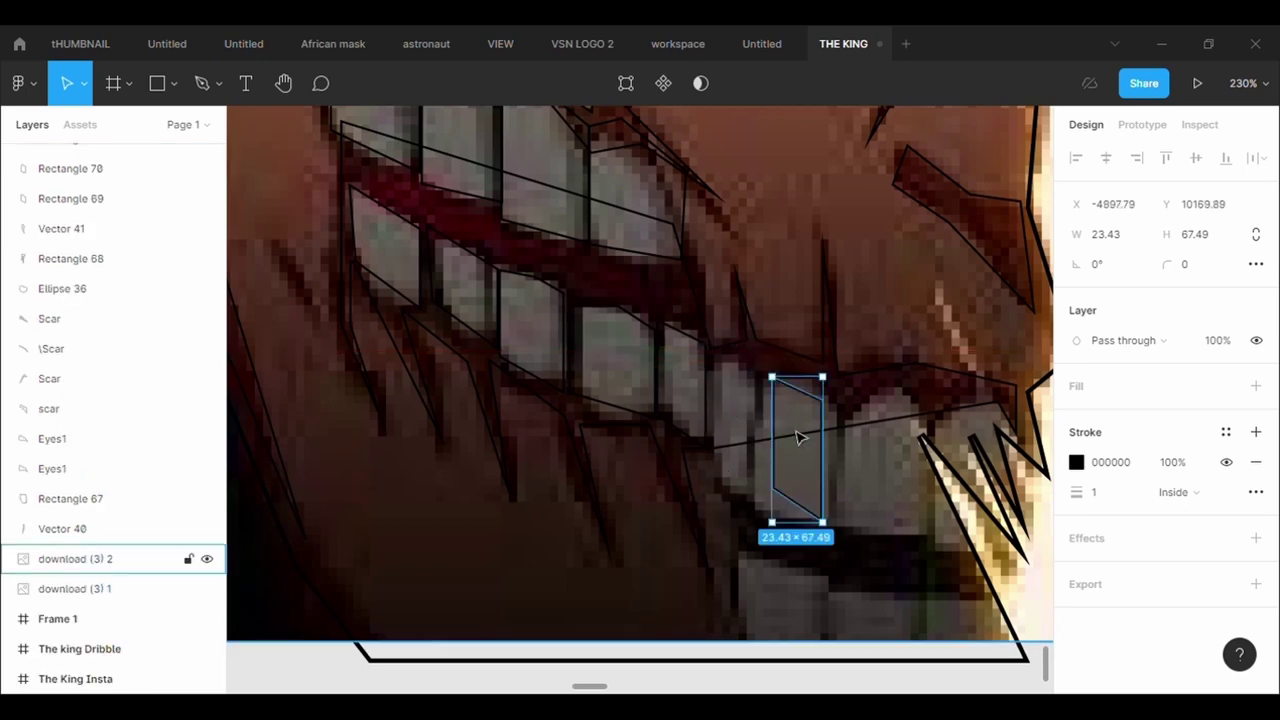
key("ctrl+c")
key("ctrl+v")
left_click_drag(753, 431, 796, 457)
Move the copied outline's upper and lower corner points to cover the full width and height of the seventh lower tooth.
left_click(626, 84)
left_click_drag(809, 406, 846, 418)
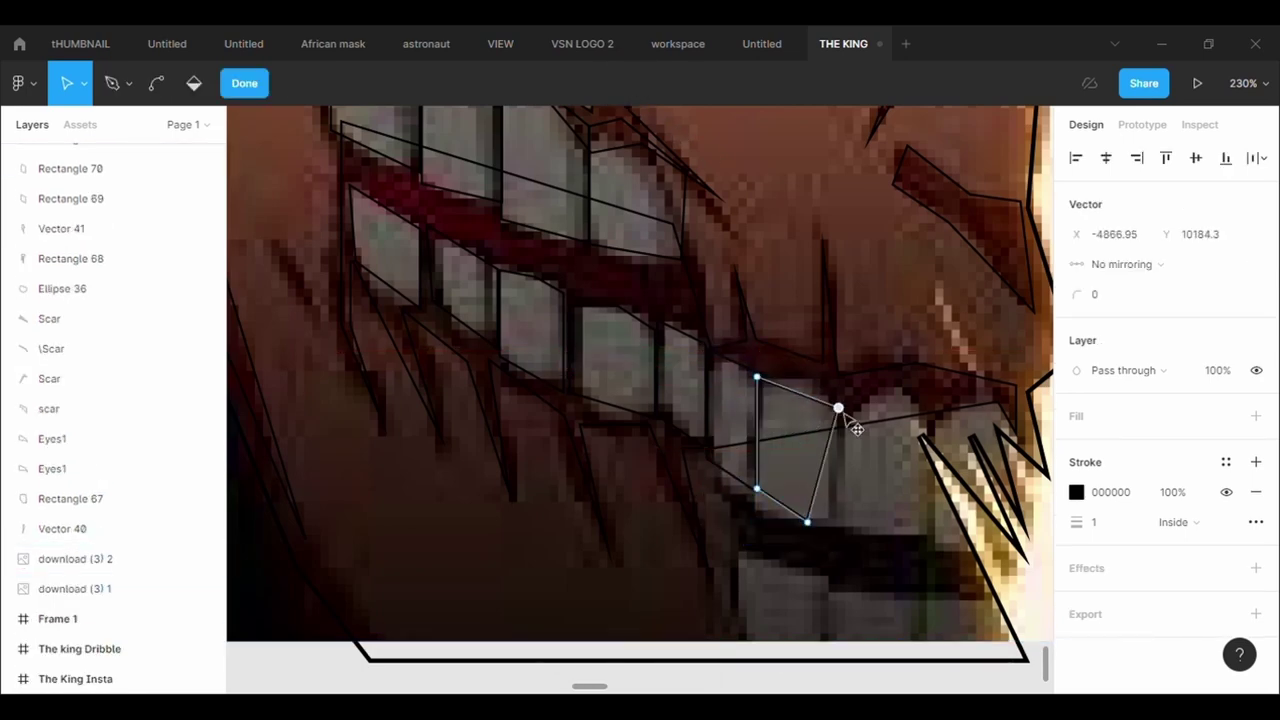
left_click_drag(814, 529, 839, 535)
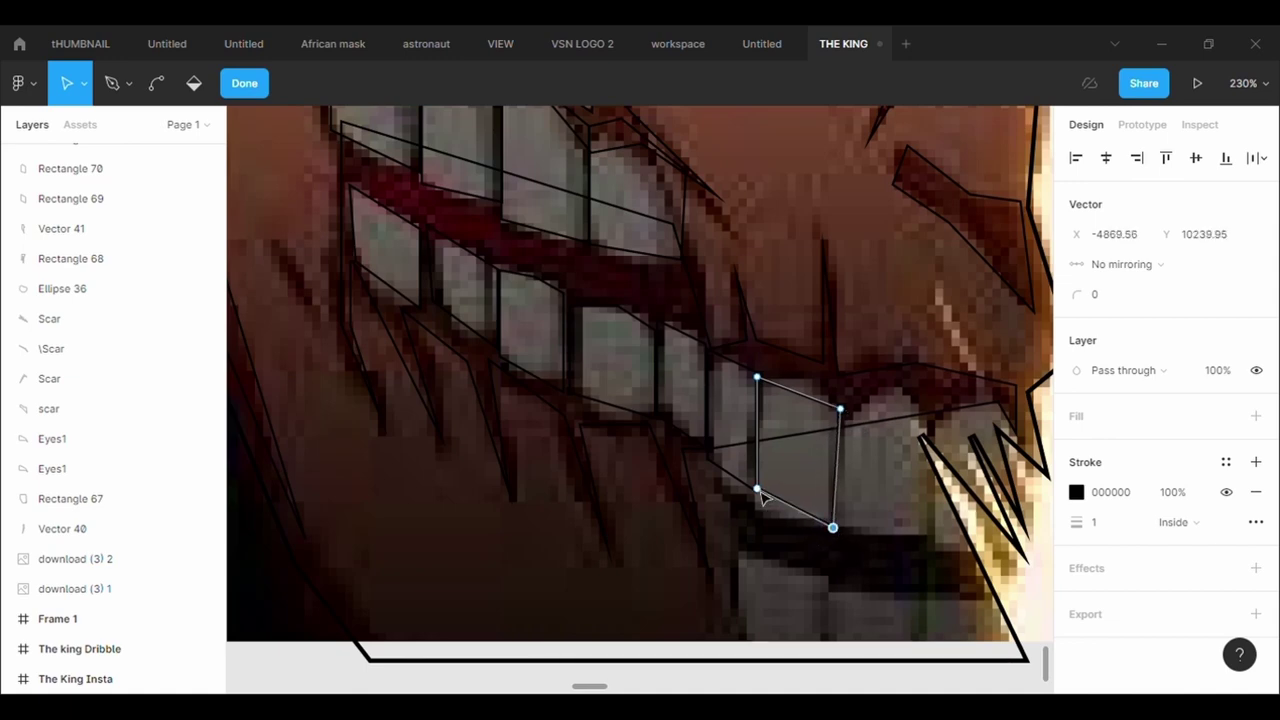
mouse_move(760, 495)
left_mouse_down()
mouse_move(775, 520)
mouse_move(761, 520)
left_mouse_up()
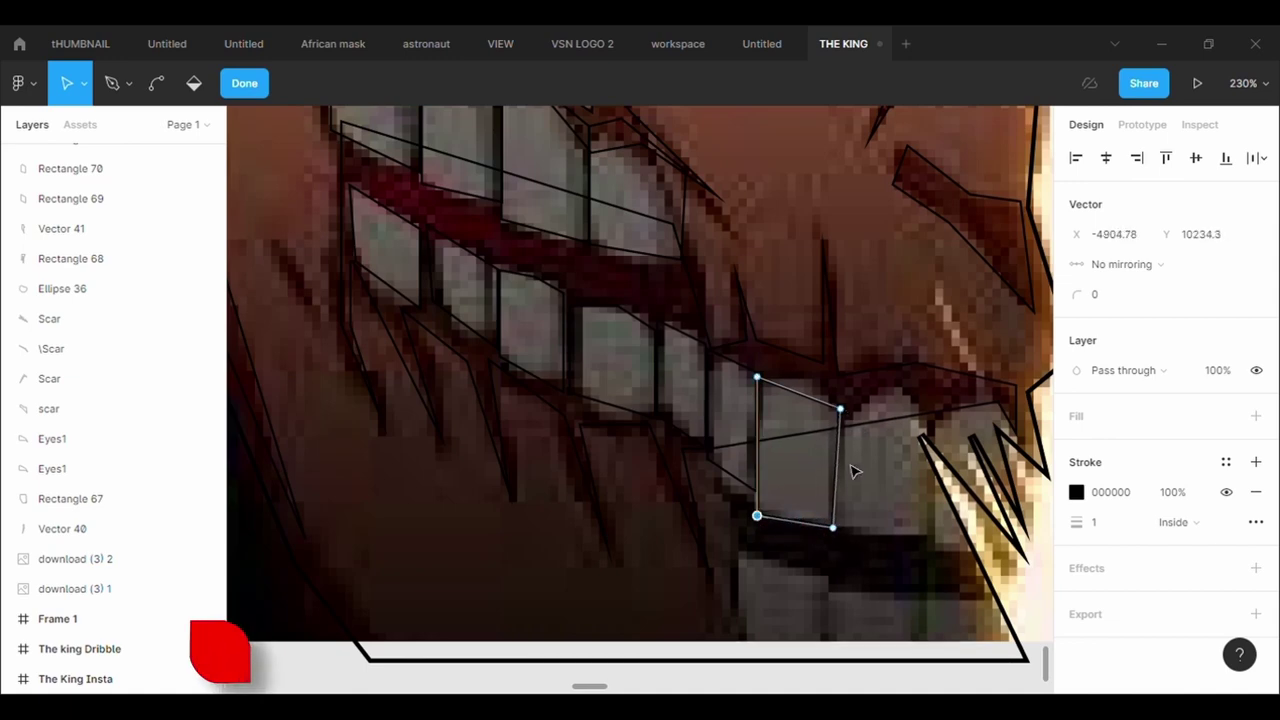
left_click(835, 529)
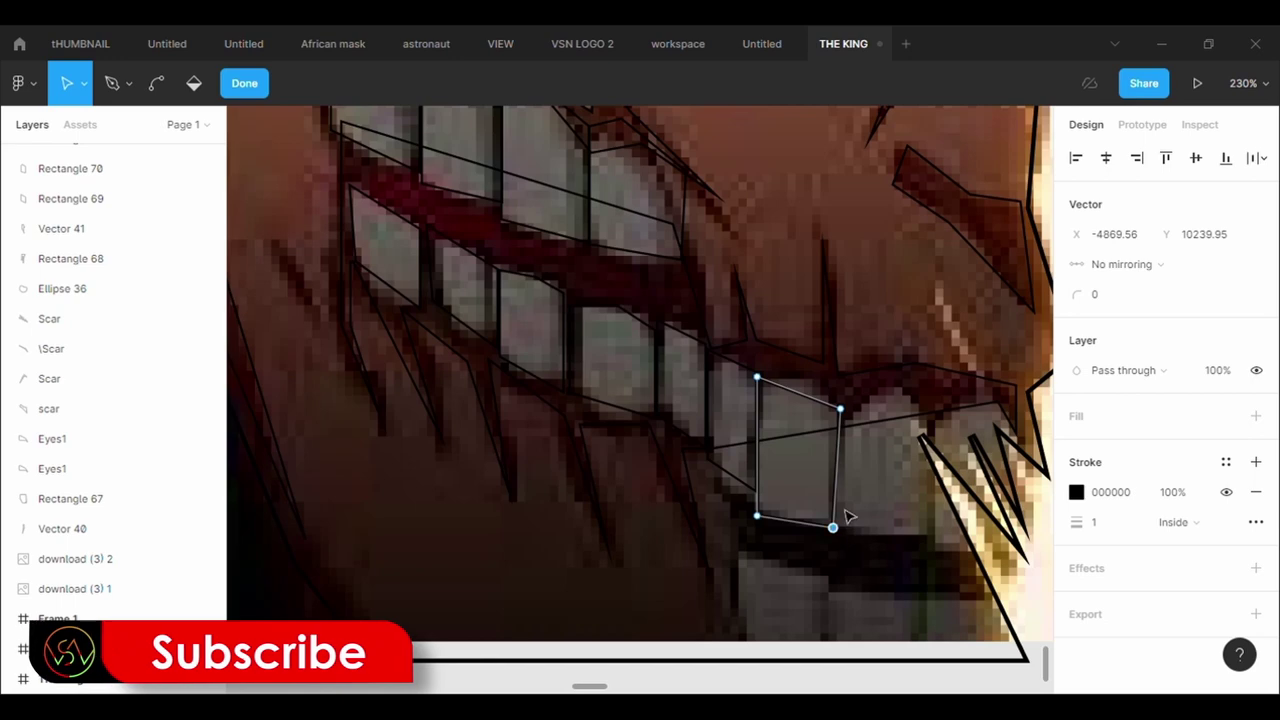
left_click(790, 492)
key("ctrl+c")
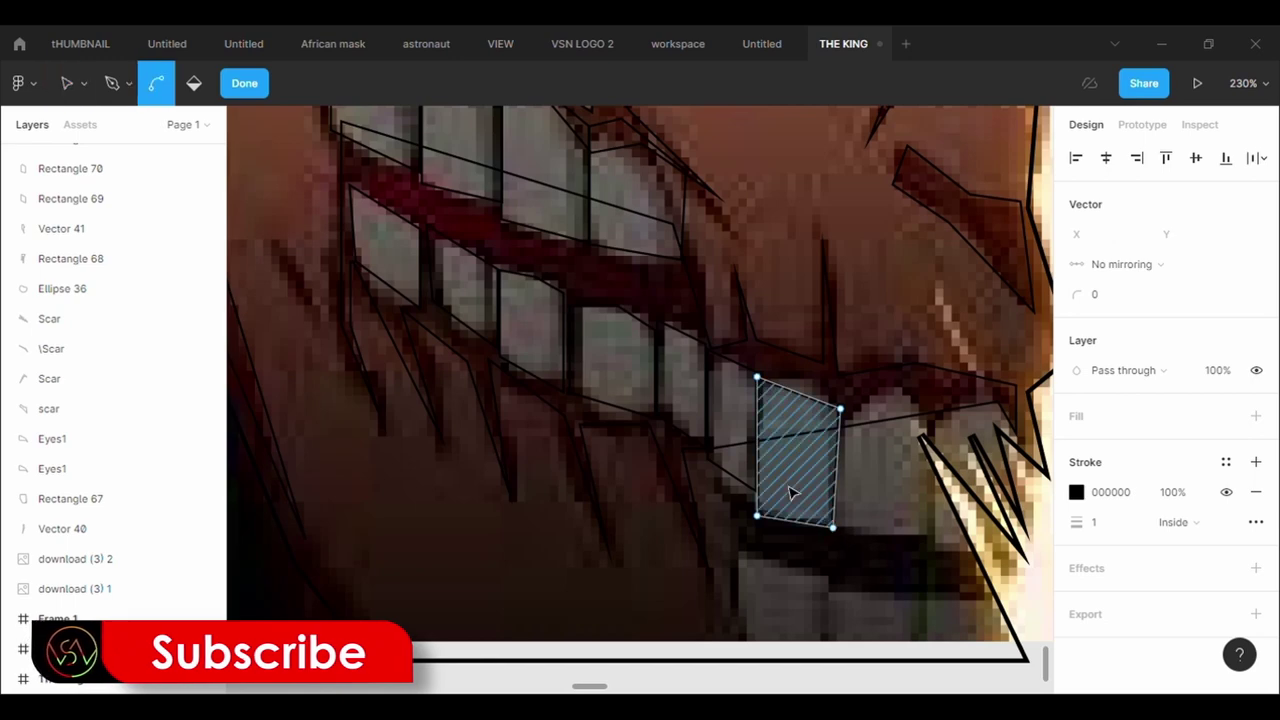
key("ctrl+v")
left_click_drag(790, 492, 895, 499)
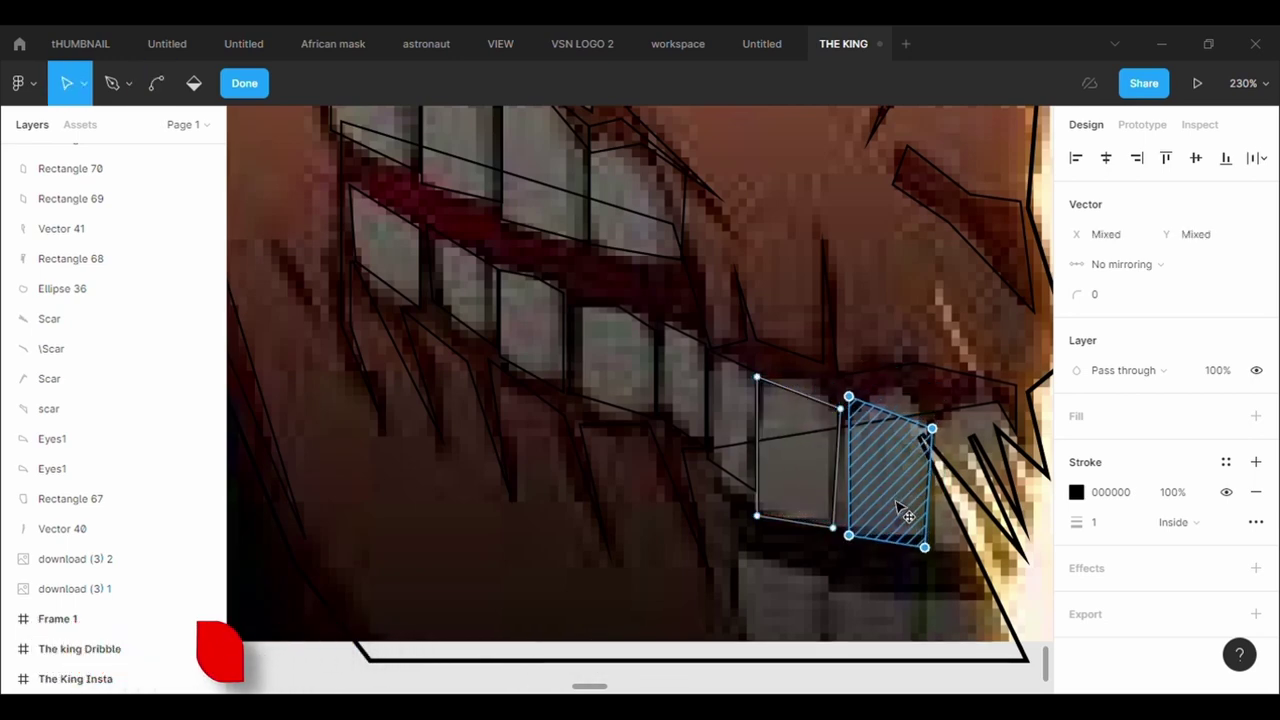
key("Escape")
key("Escape")
key("ctrl+z")
key("ctrl+z")
key("ctrl+z")
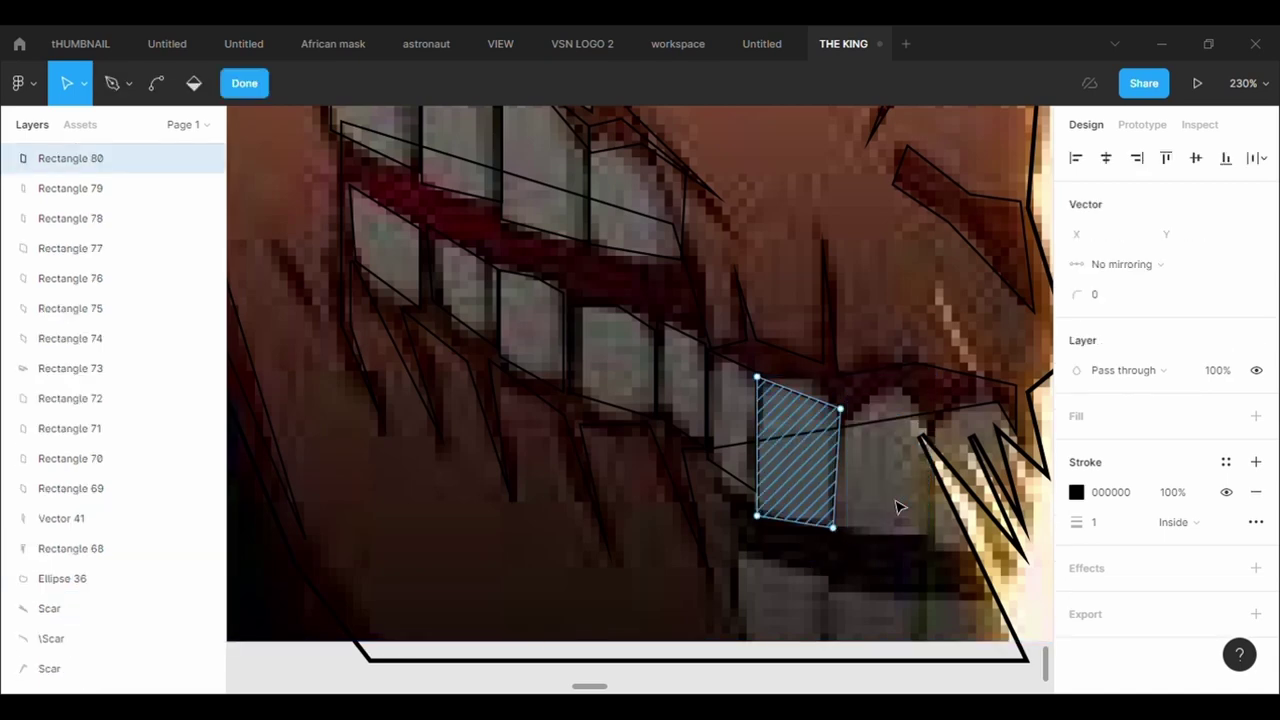
Place a copy of the seventh lower tooth's outline over the eighth lower tooth.
key("Escape")
key("ctrl+c")
key("ctrl+v")
left_click_drag(797, 457, 880, 470)
Fit the eighth tooth's outline by moving its corners and adding a point on its front edge, then finish editing.
left_click(625, 90)
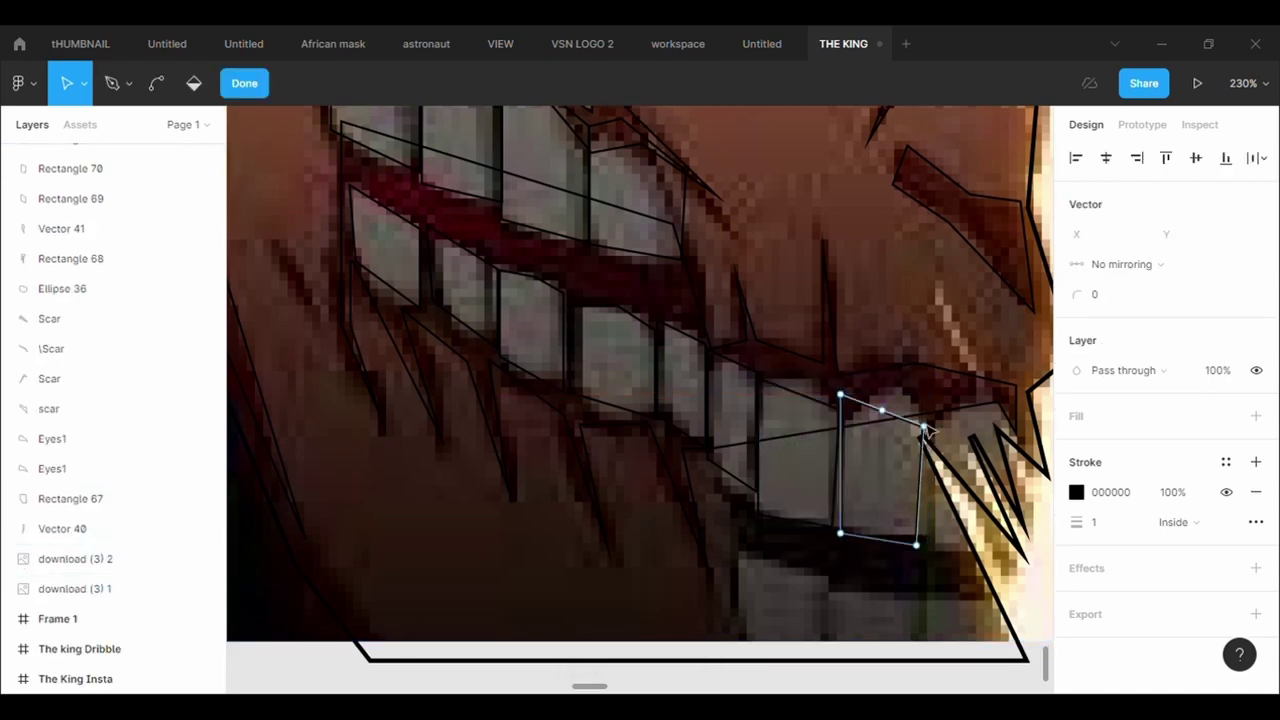
left_click_drag(928, 435, 925, 425)
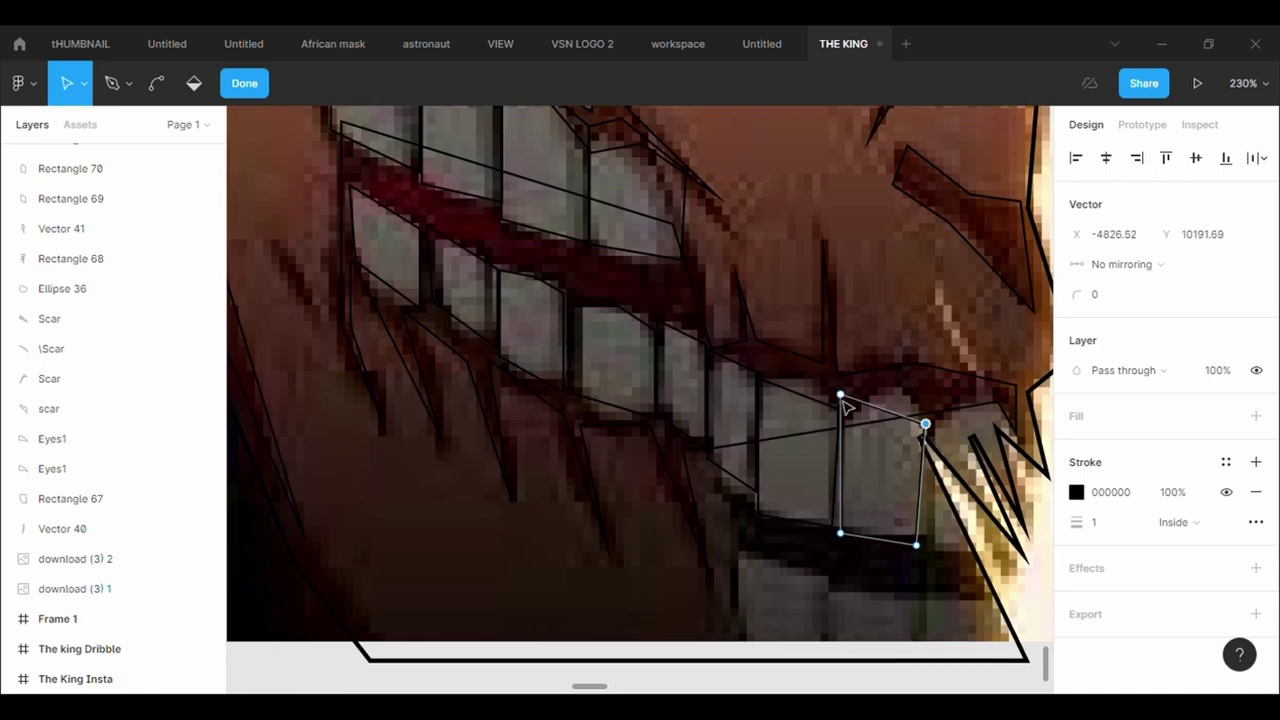
left_click_drag(844, 403, 869, 430)
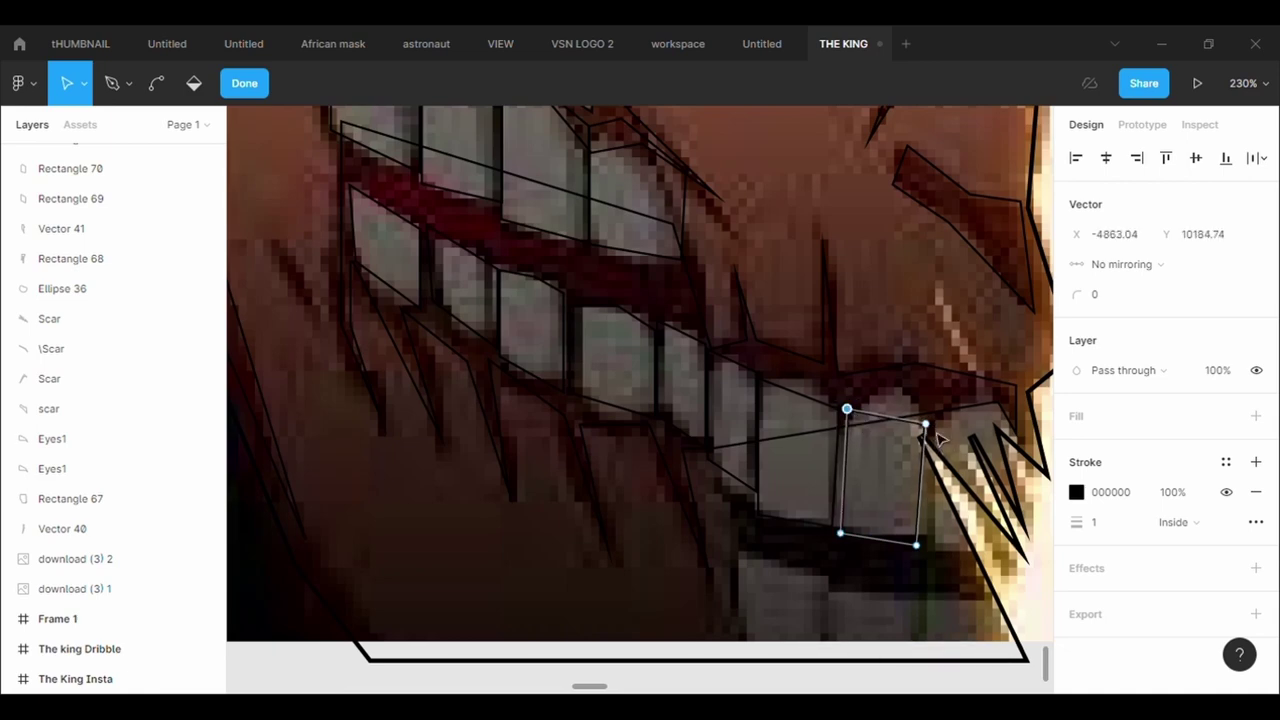
left_click_drag(925, 488, 938, 488)
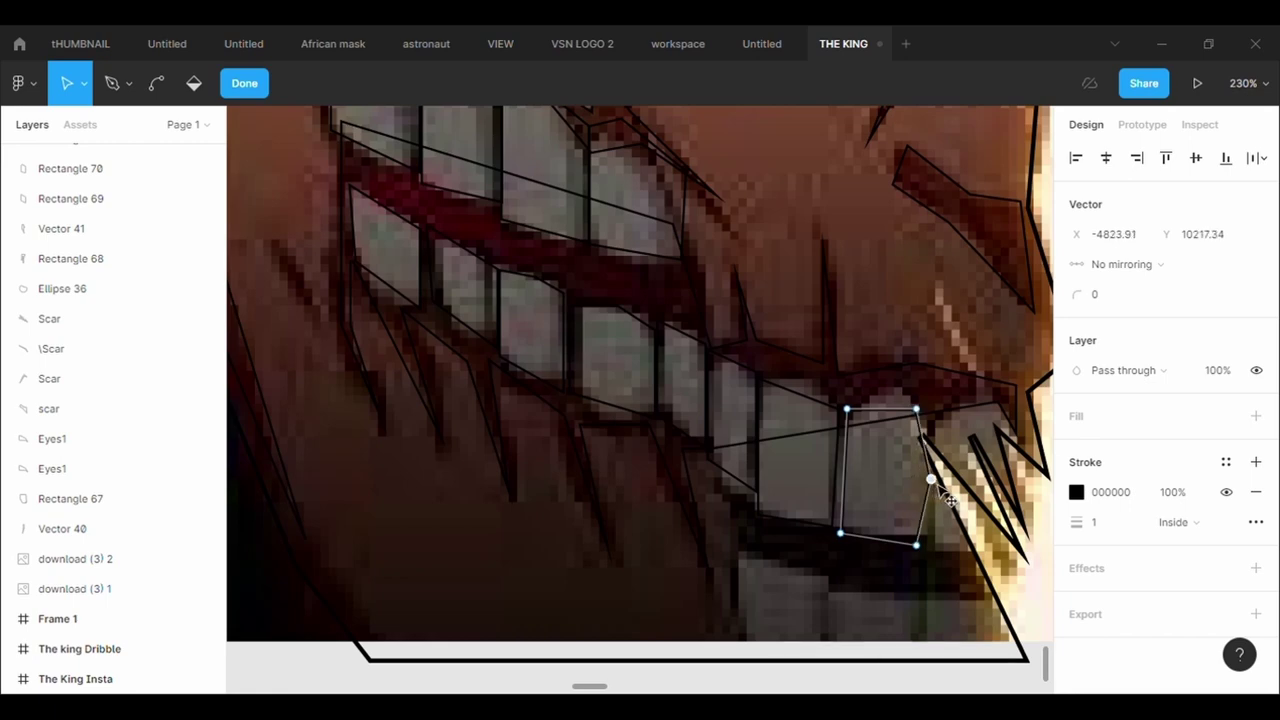
scroll(904, 545, "down", 2)
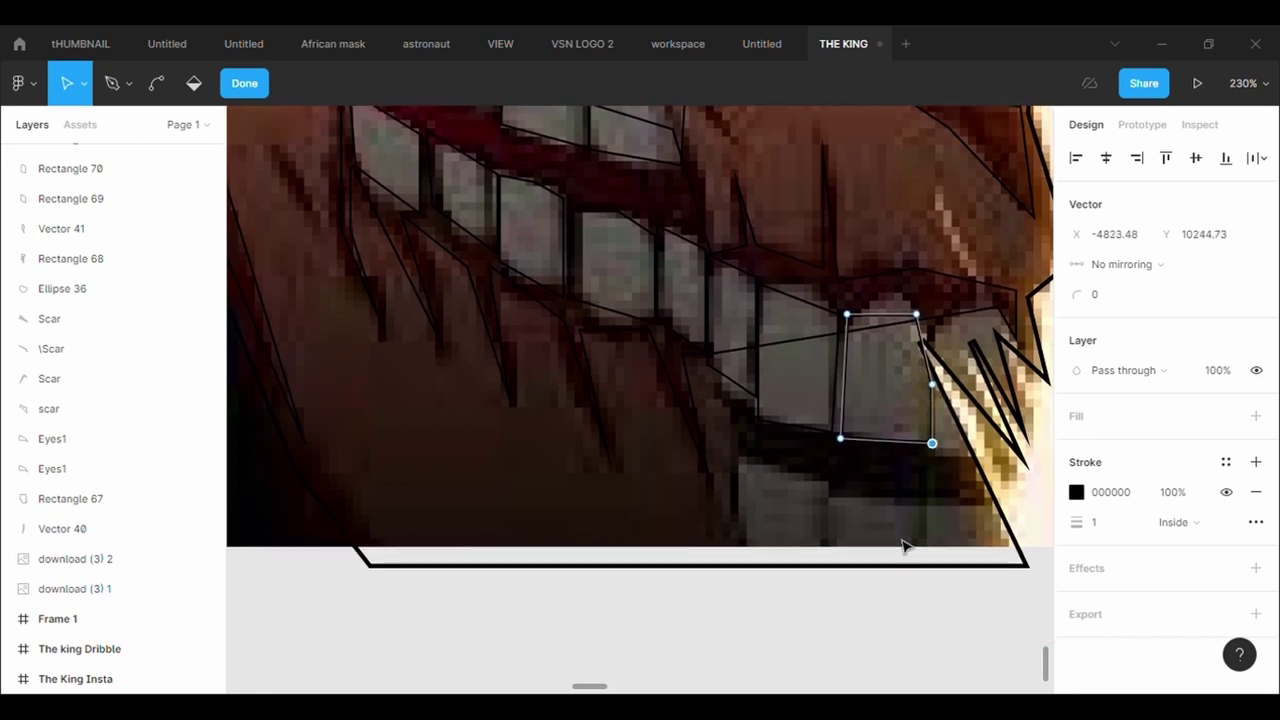
left_click(887, 516)
left_click(887, 516)
left_click(883, 443)
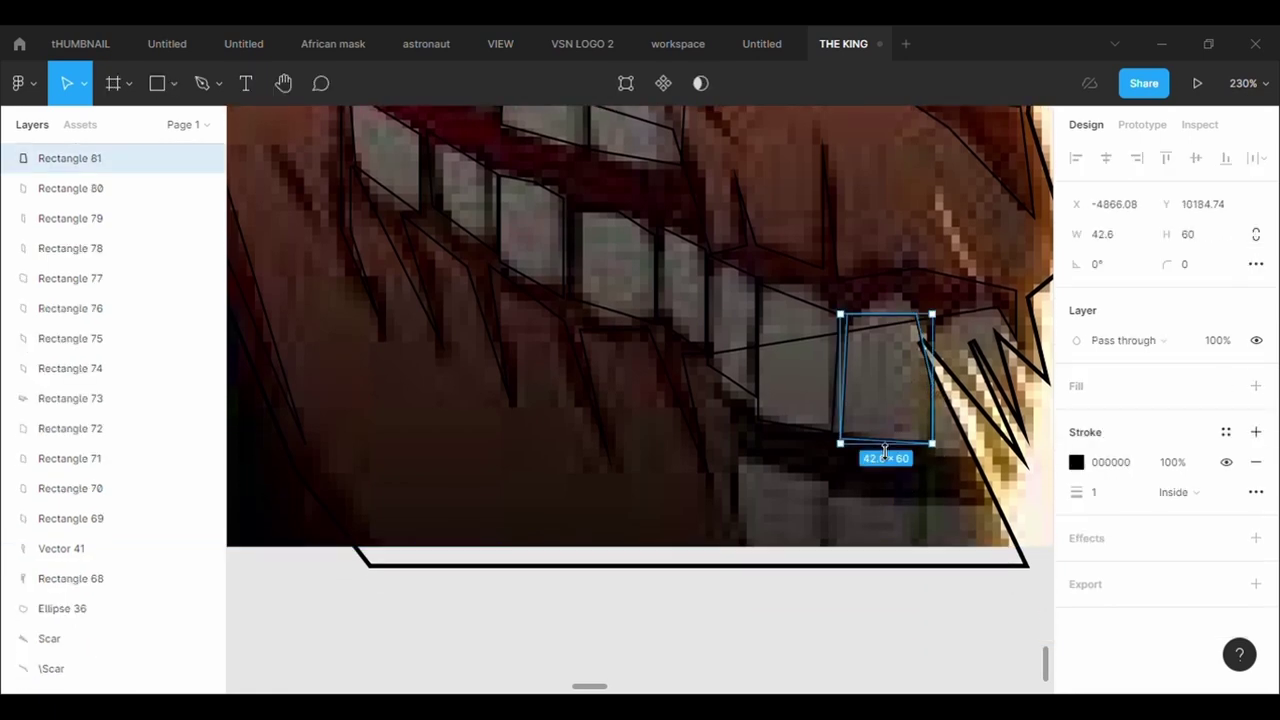
Copy the eighth tooth's outline onto the first tooth below the dark gap and slope its top edge to match.
key("ctrl+v")
left_click_drag(885, 450, 835, 503)
left_click(626, 84)
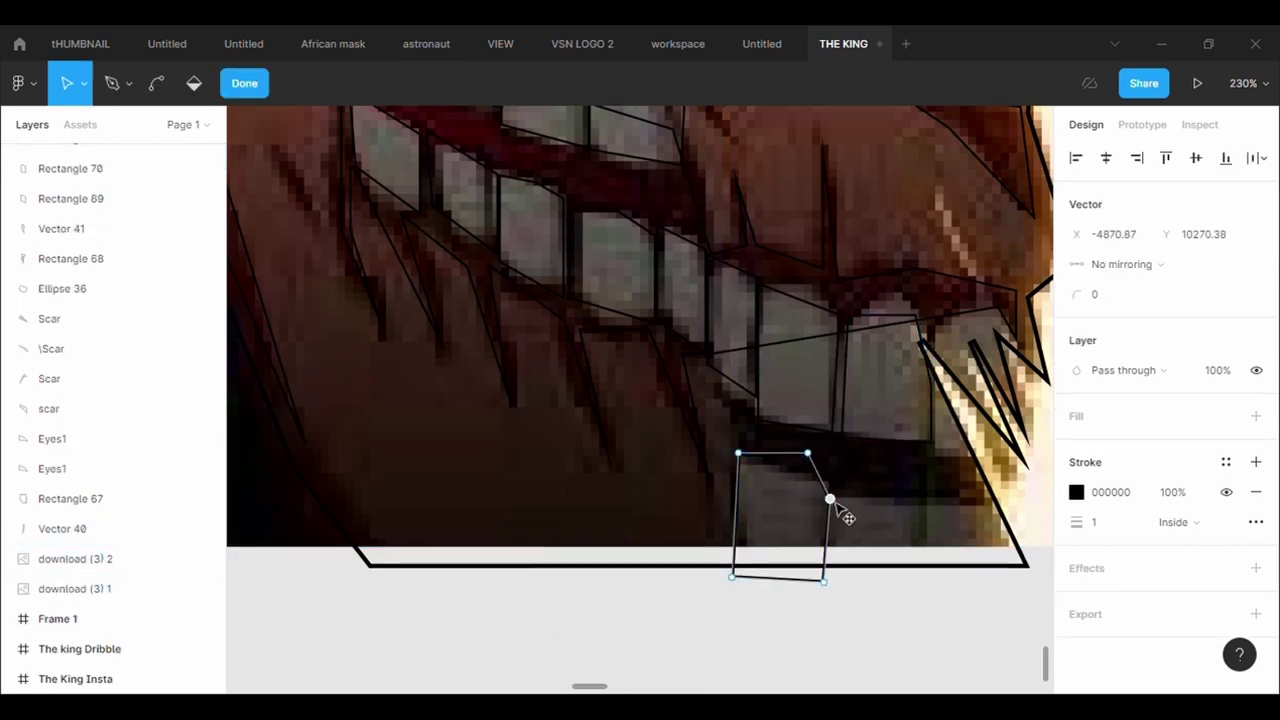
left_click_drag(806, 458, 799, 473)
key("ctrl+z")
key("ctrl+z")
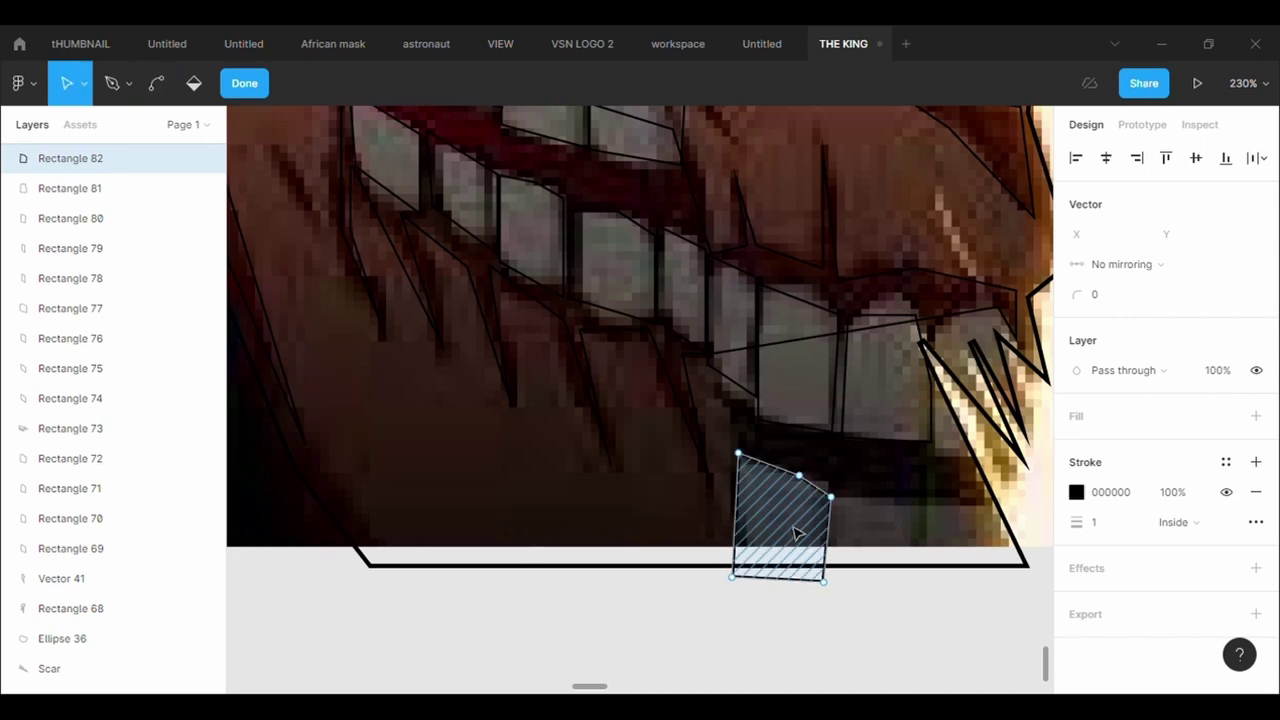
key("Escape")
Copy the first tooth's outline onto the second tooth below the dark gap and flatten its top edge.
key("ctrl+c")
key("ctrl+v")
left_click_drag(791, 529, 886, 567)
left_click(620, 85)
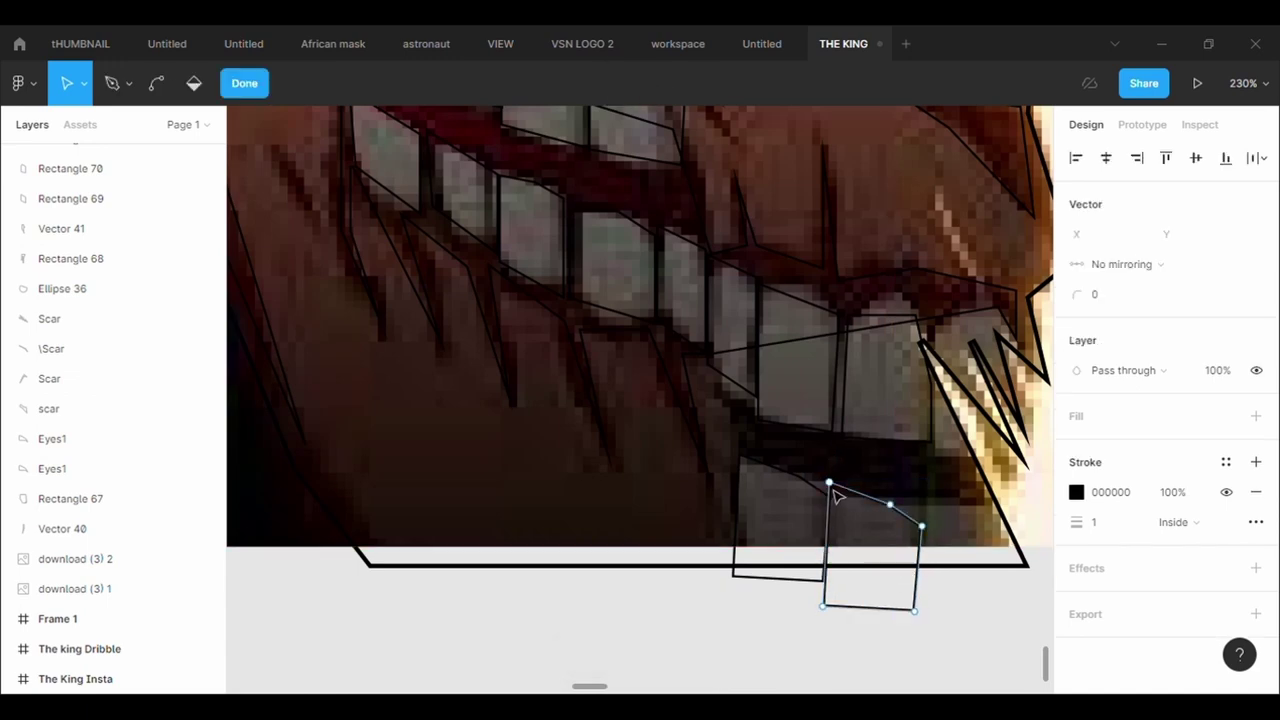
left_click_drag(834, 491, 838, 505)
left_click_drag(925, 530, 890, 502)
key("Escape")
Place a copy of the second tooth's flat-topped outline over the third tooth below the dark gap.
key("ctrl+c")
key("ctrl+v")
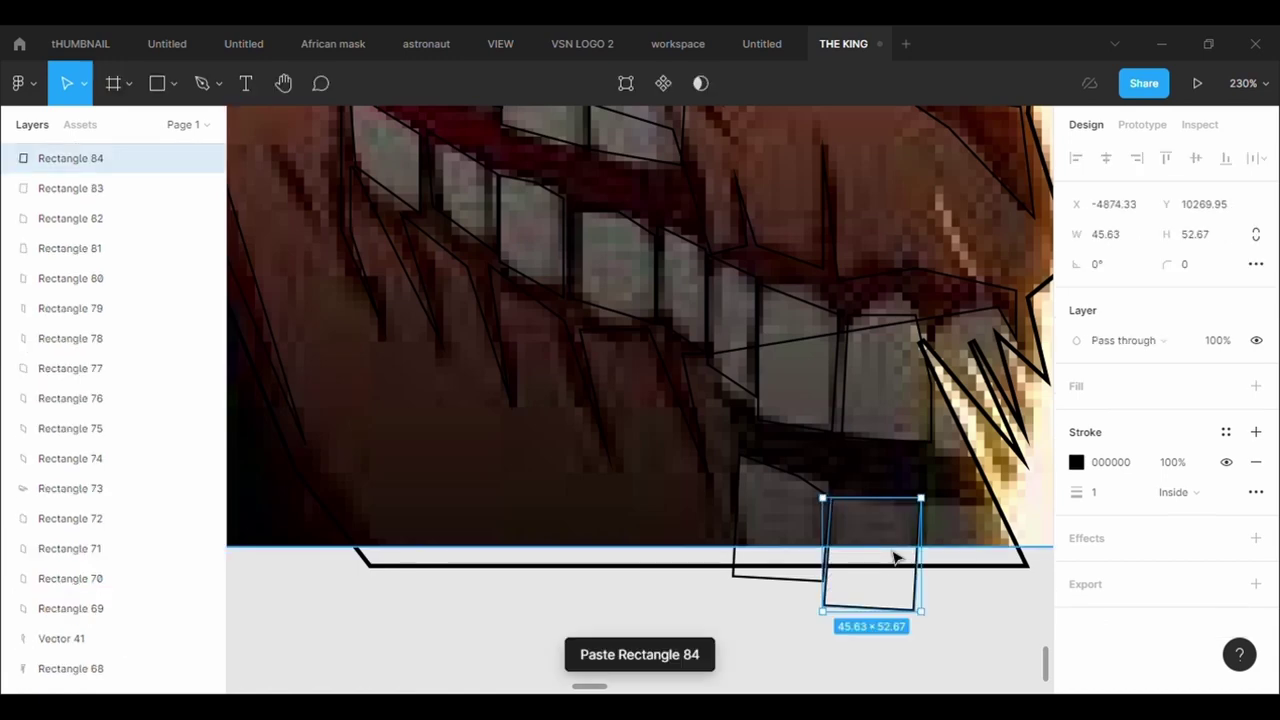
left_click_drag(894, 557, 980, 560)
left_click(1007, 678)
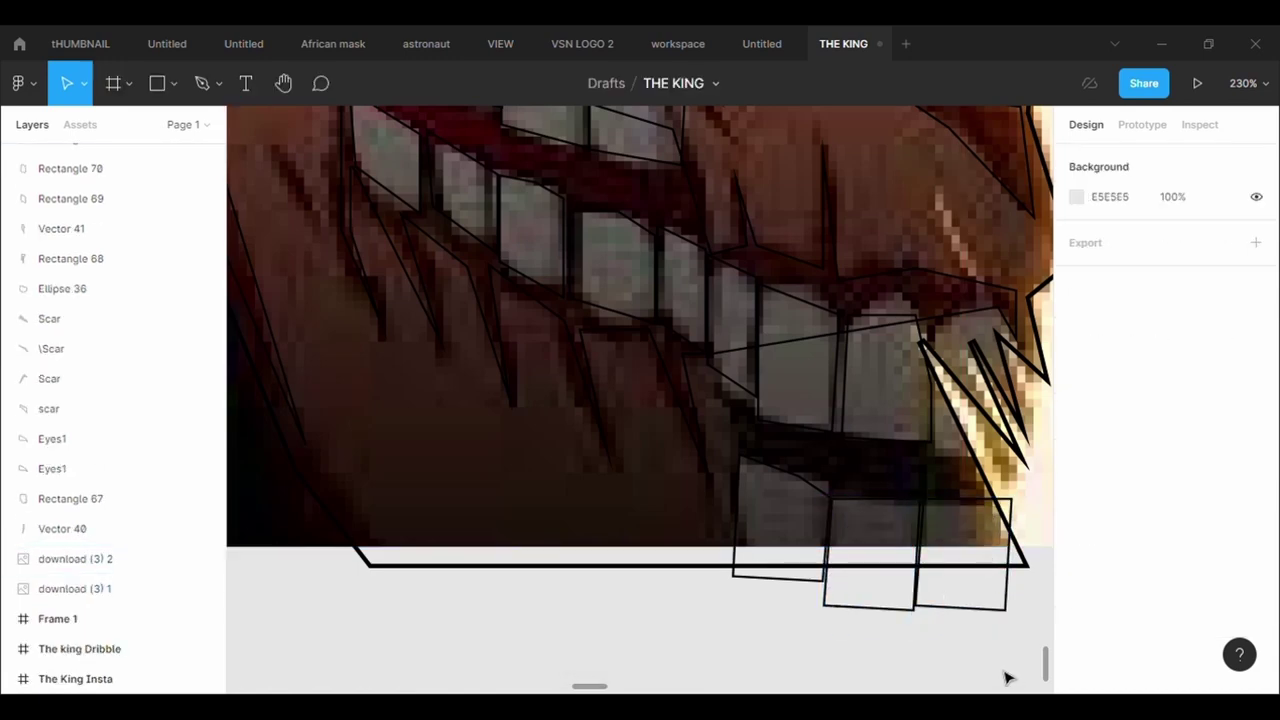
Trace the dark hair strand and pointed forehead crease above the glowing green eye with a closed Pen outline.
scroll(1007, 678, "down", 5)
scroll(1007, 678, "right", 2)
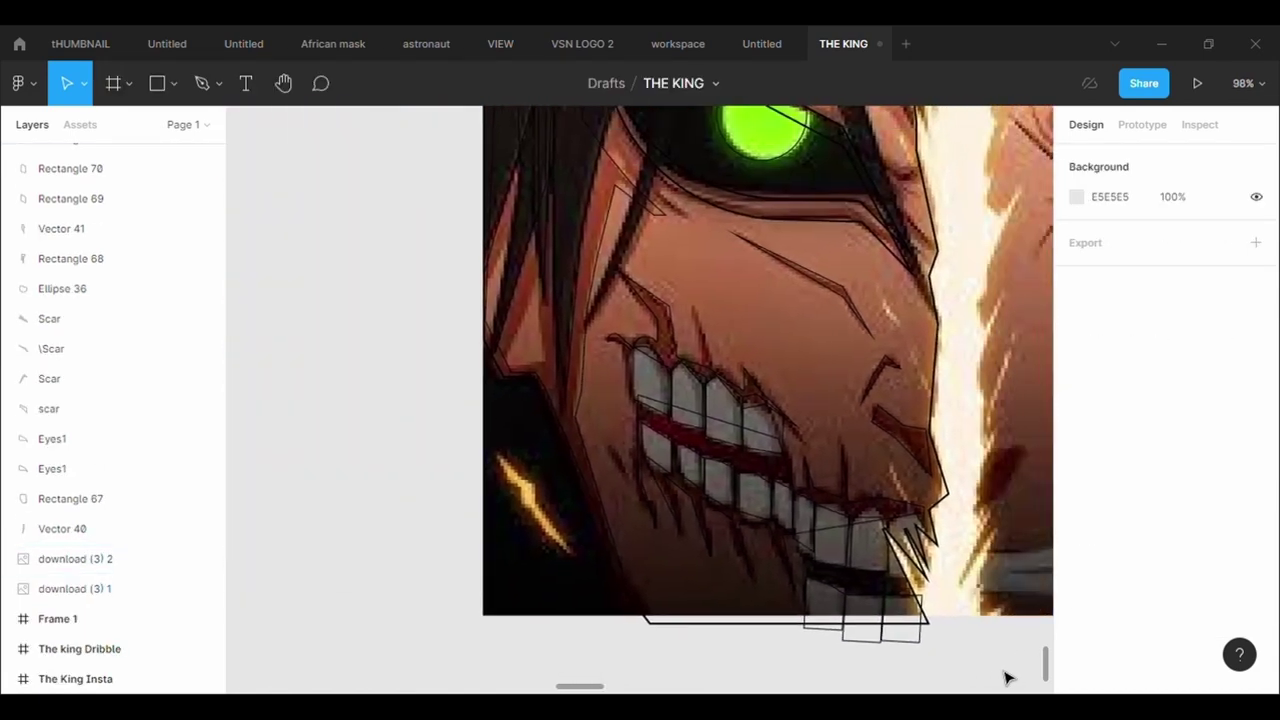
scroll(1007, 678, "down", 3)
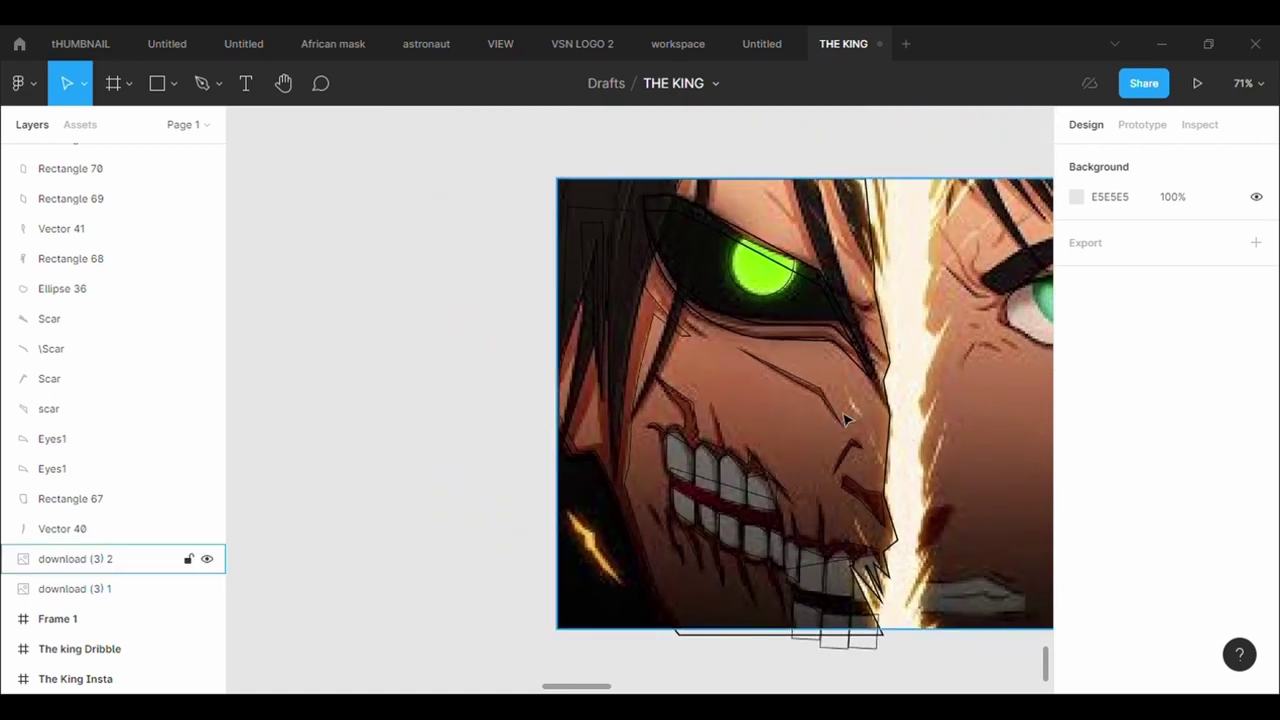
left_click(203, 84)
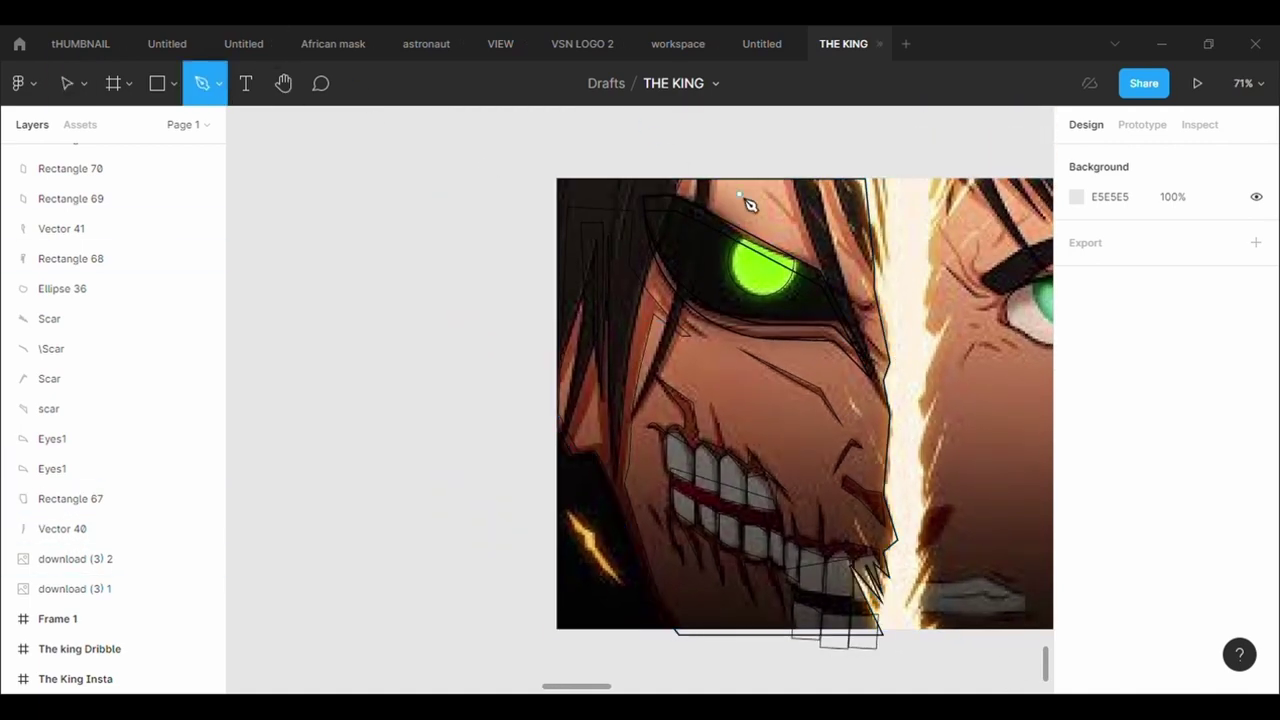
scroll(886, 220, "up", 3)
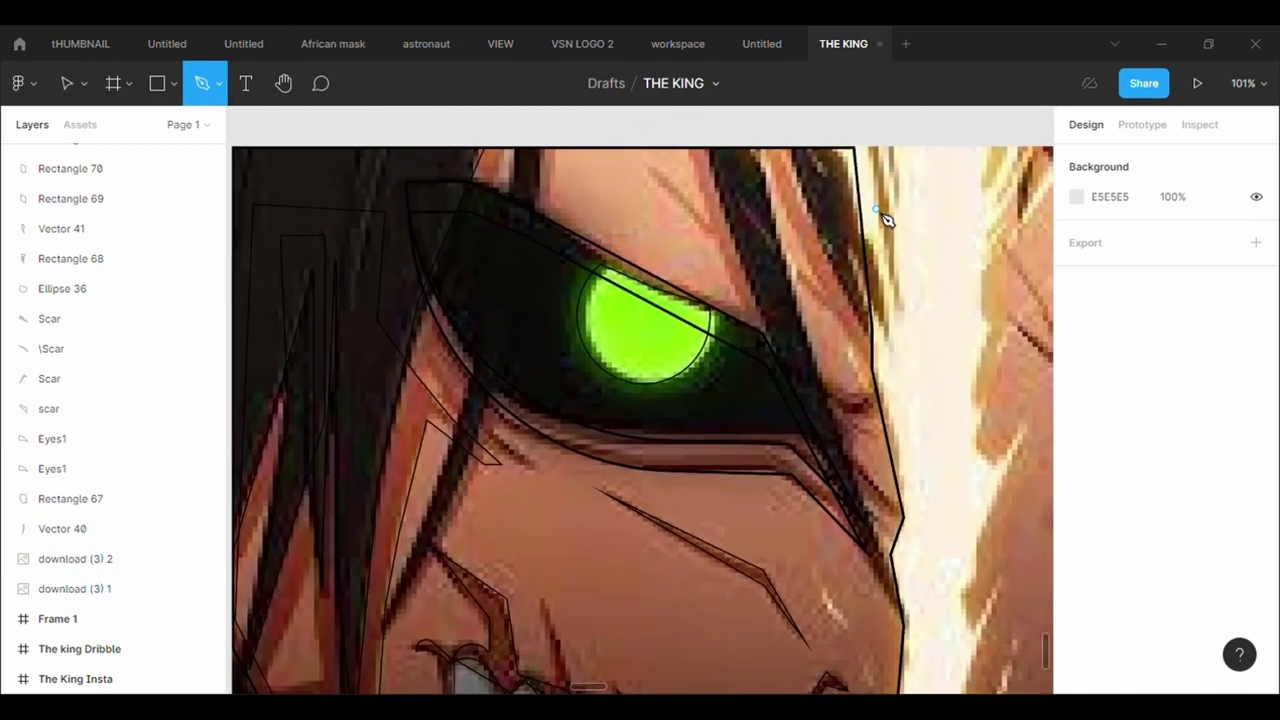
left_click(687, 145)
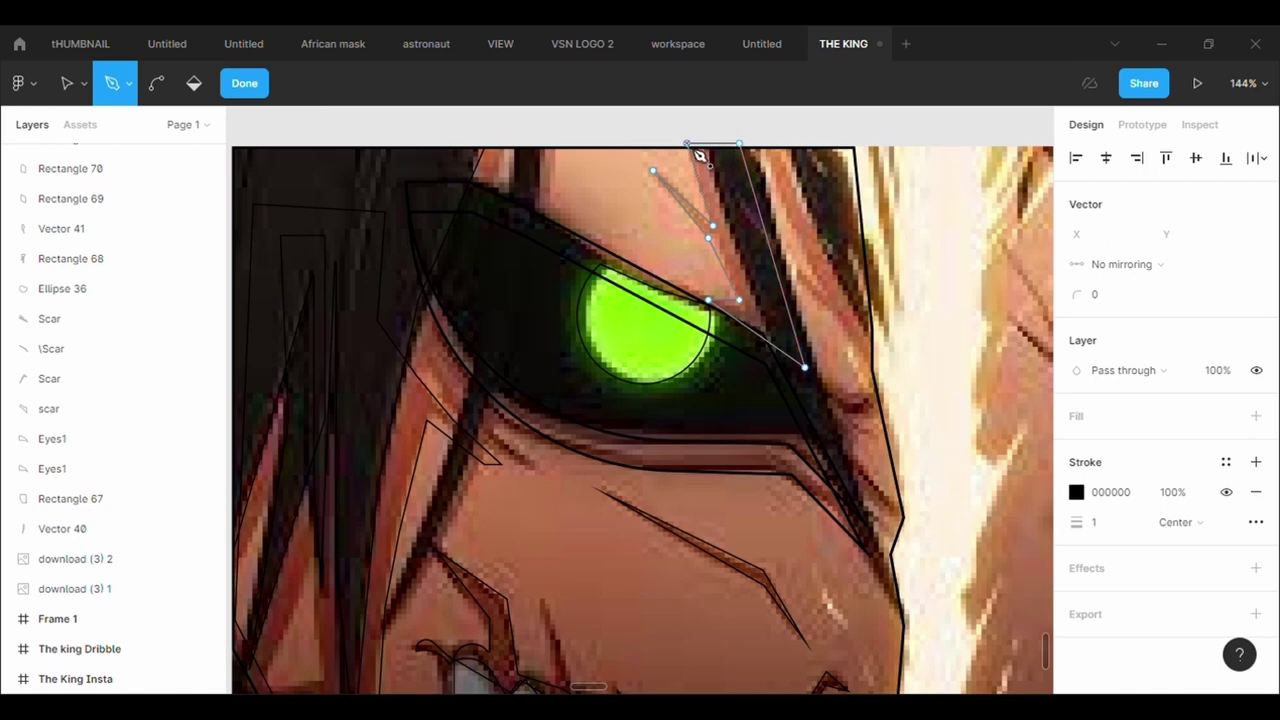
key("Escape")
Trace the narrow forehead strip between the hair and the central light split with a separate closed Pen outline.
left_click(199, 88)
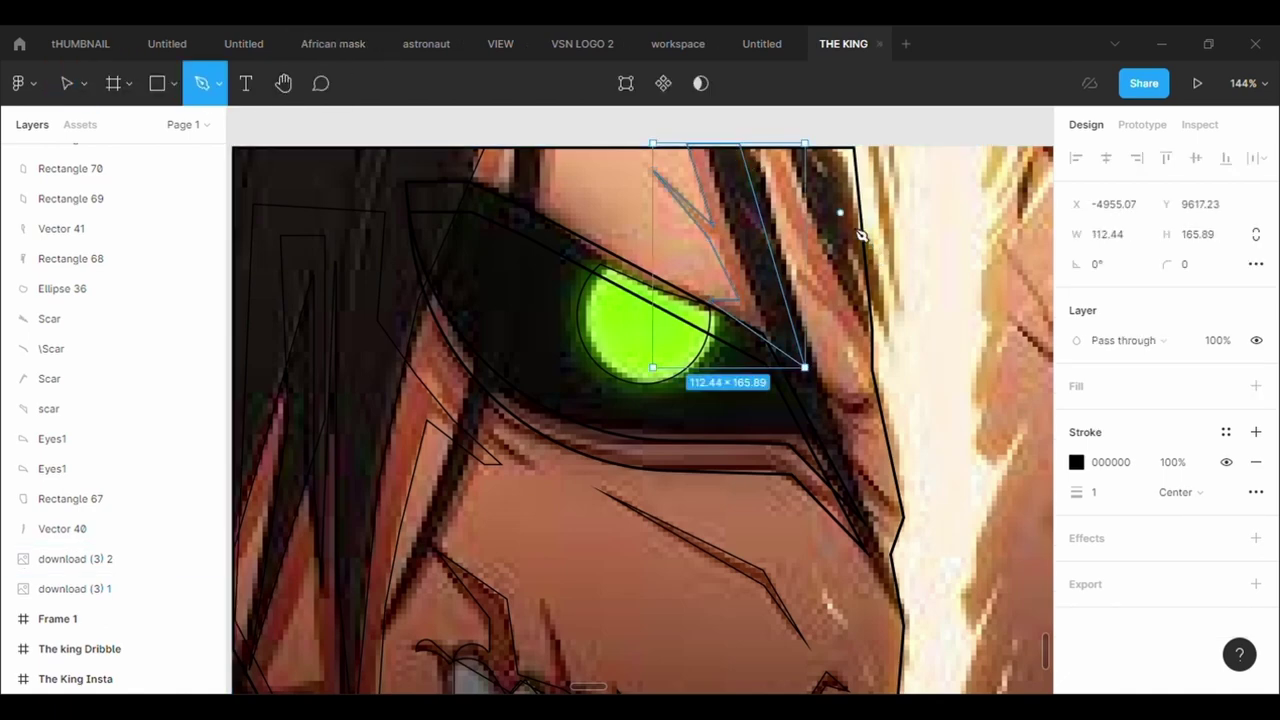
left_click(843, 233)
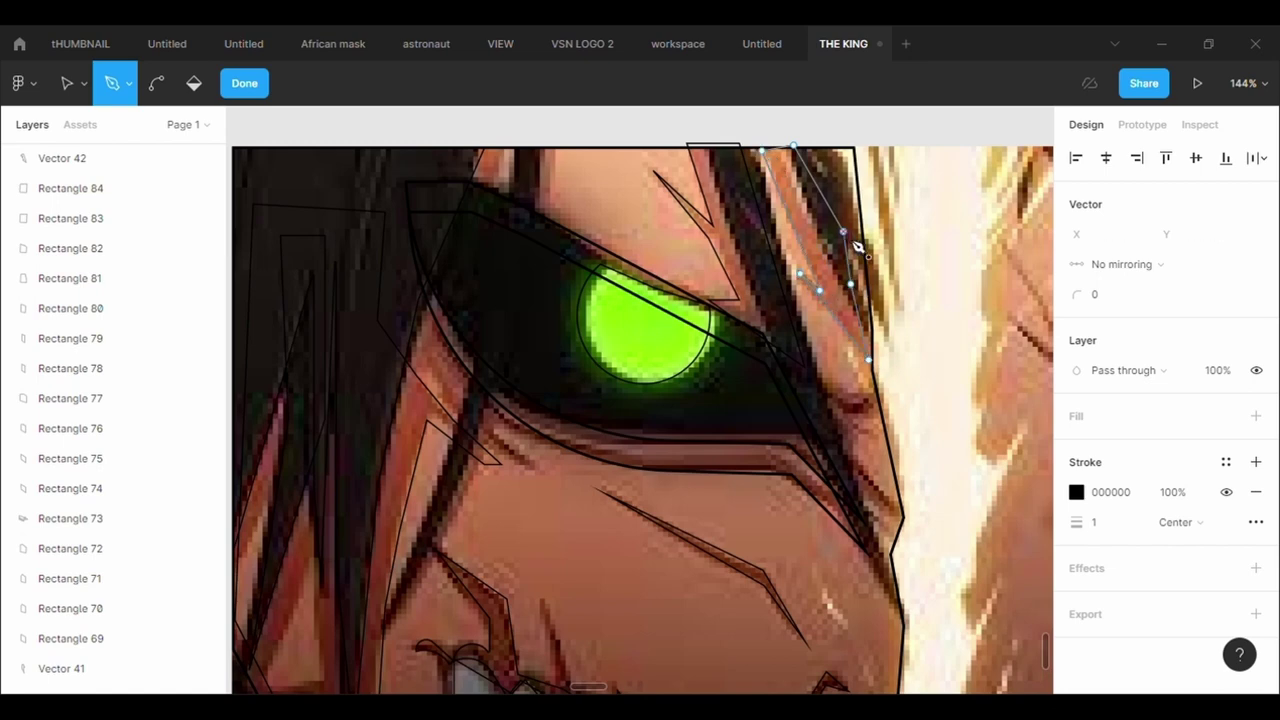
key("Escape")
key("Escape")
left_click(962, 422)
Trace the yellow lightning mark on the black collar with a jagged closed Pen outline about 82 × 117.
scroll(962, 422, "down", 3)
scroll(962, 422, "down", 1)
scroll(962, 422, "right", 1)
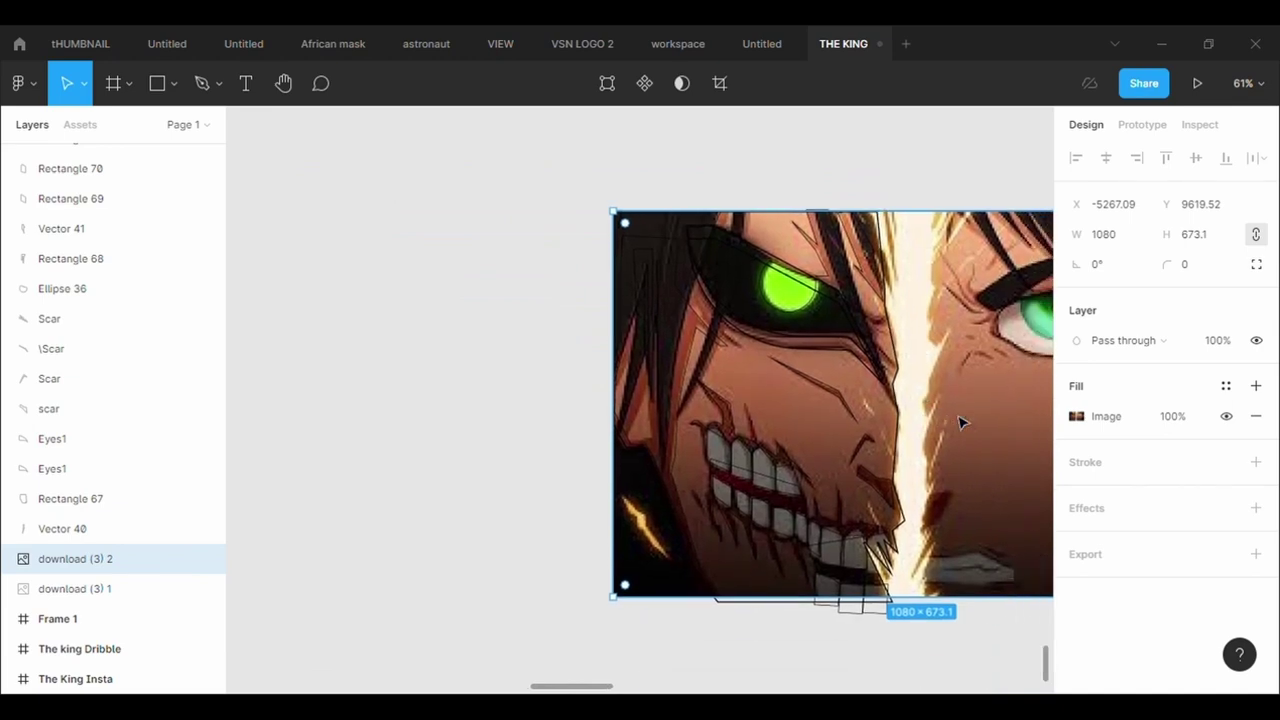
scroll(960, 423, "down", 2)
scroll(960, 423, "right", 3)
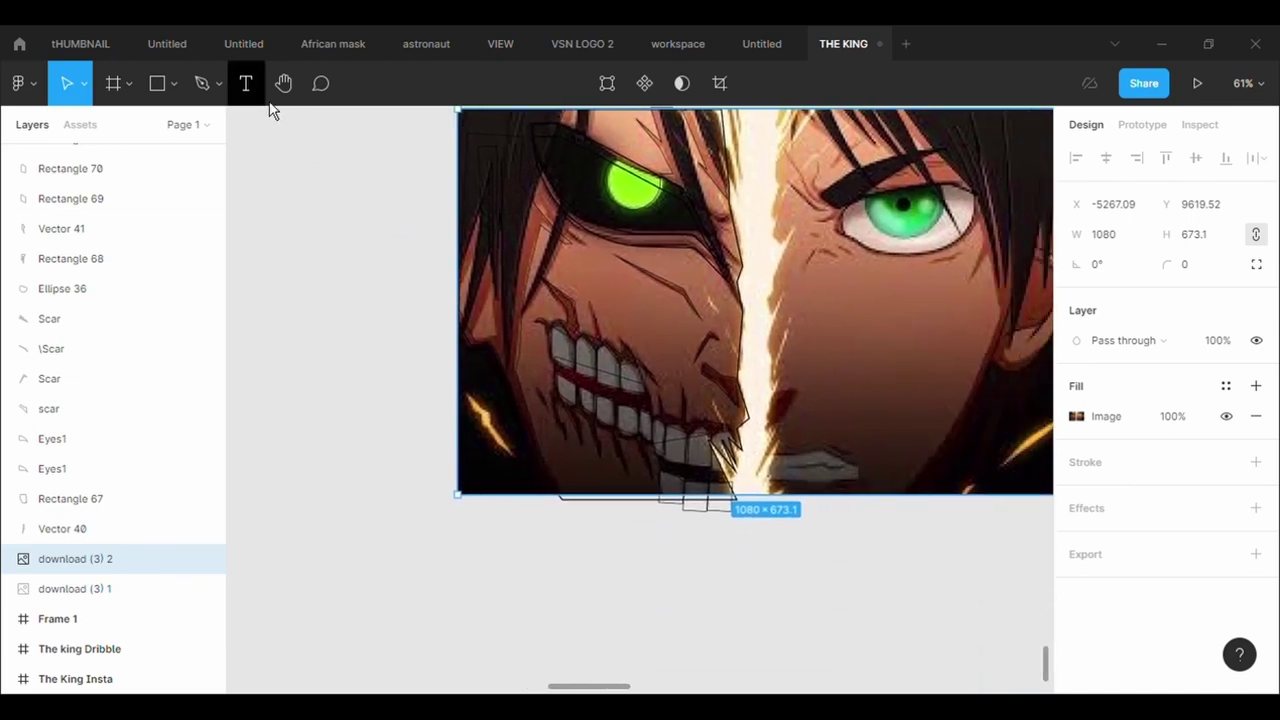
left_click(211, 86)
scroll(507, 388, "up", 5)
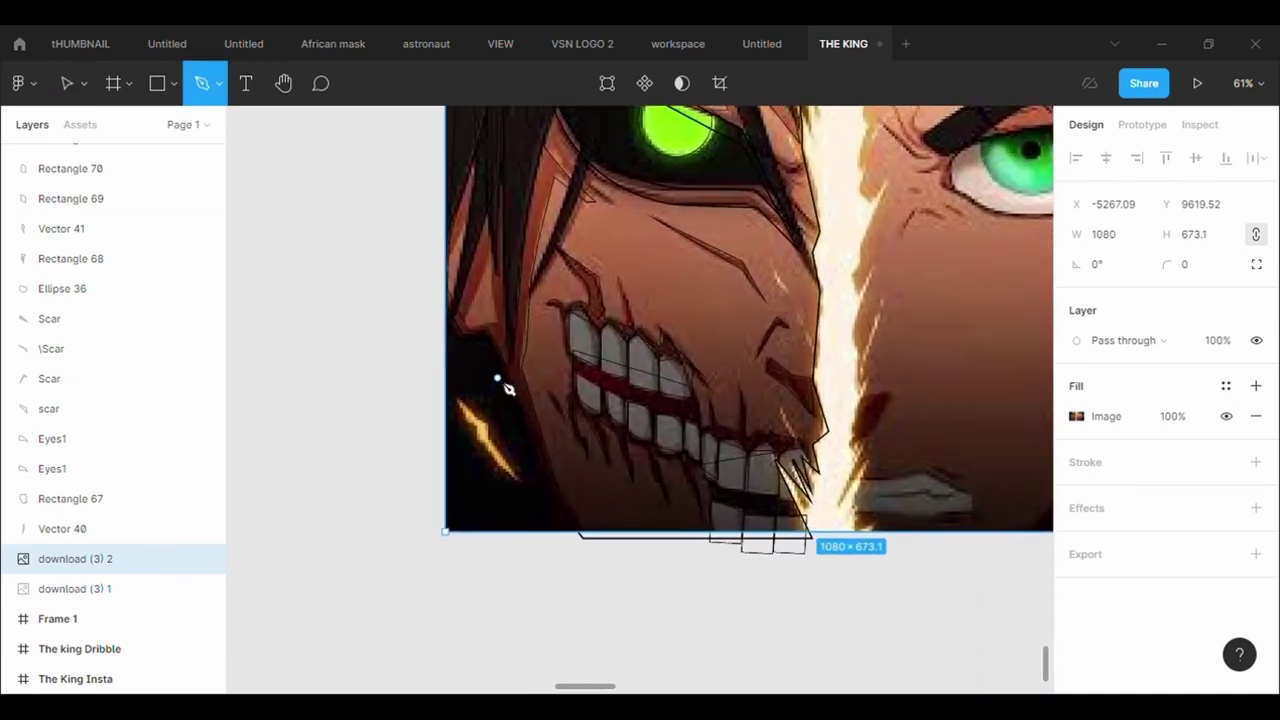
scroll(503, 383, "down", 1)
left_click(414, 364)
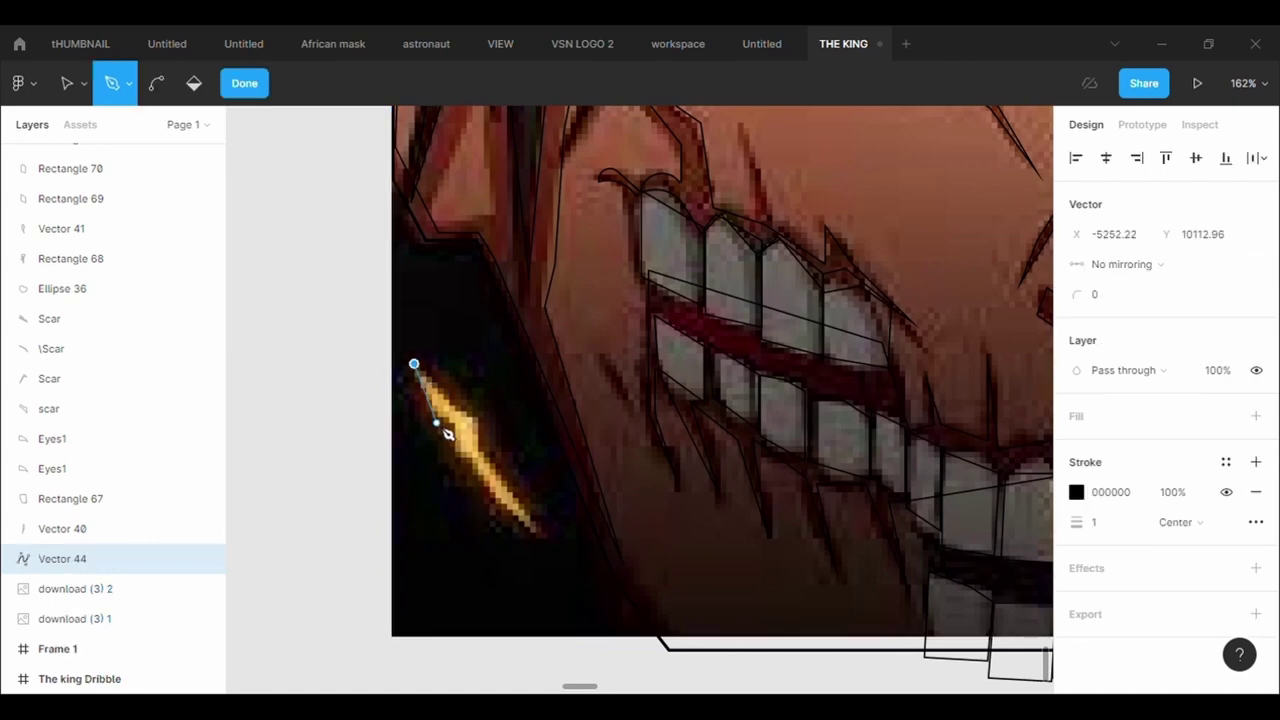
left_click(436, 422)
left_click(457, 422)
left_click(456, 454)
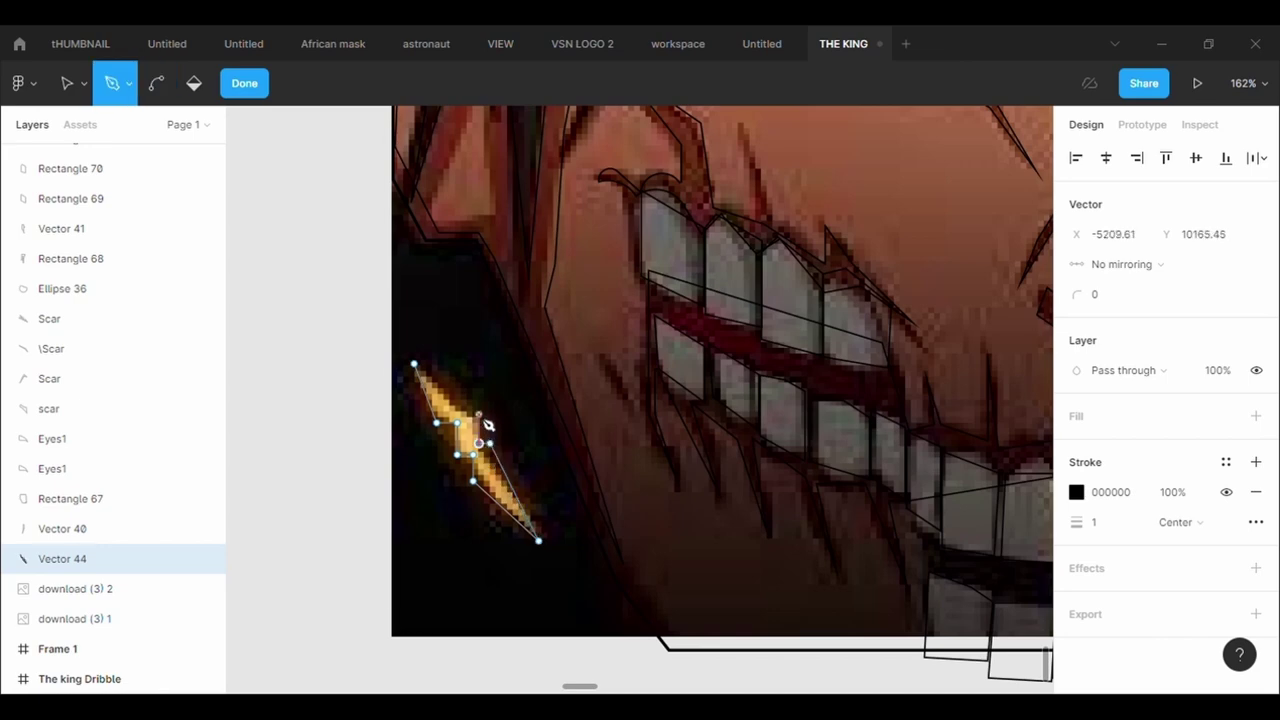
left_click(415, 365)
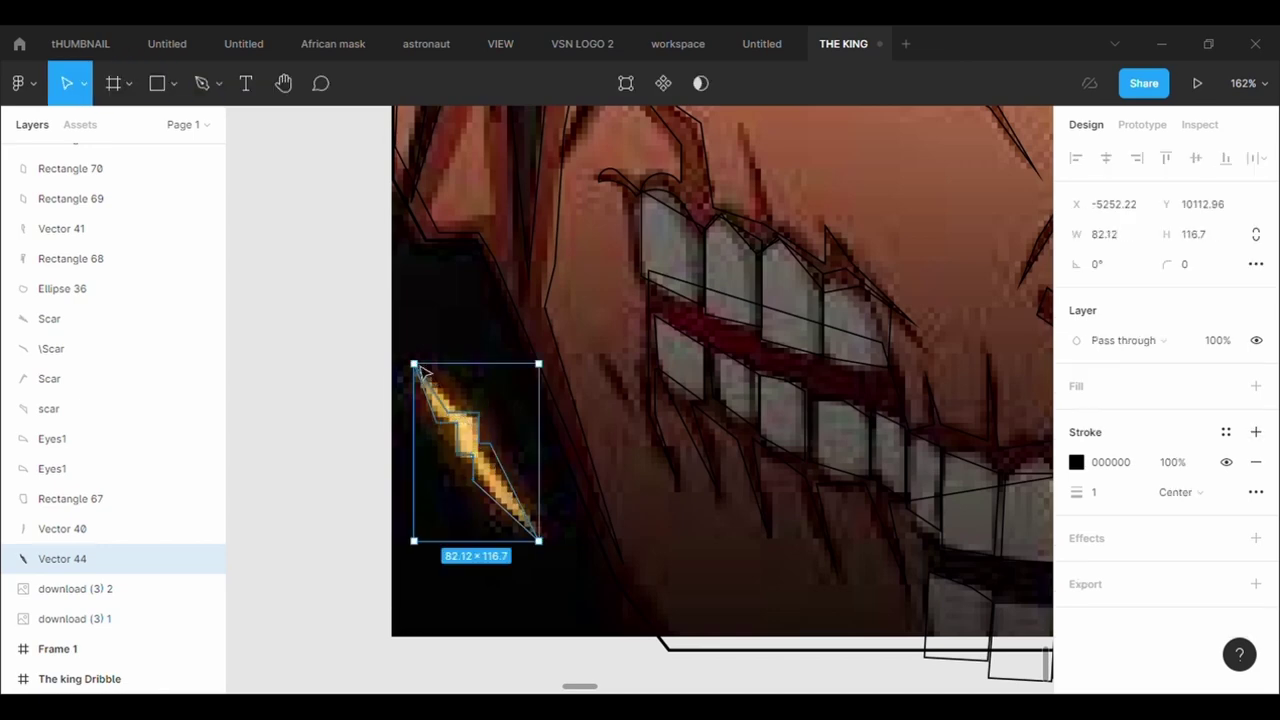
key("Escape")
Draw a rectangle about 518 × 679 over the human half of the face, with no fill and a 1 px black inside stroke.
scroll(731, 486, "down", 3)
scroll(736, 488, "right", 2)
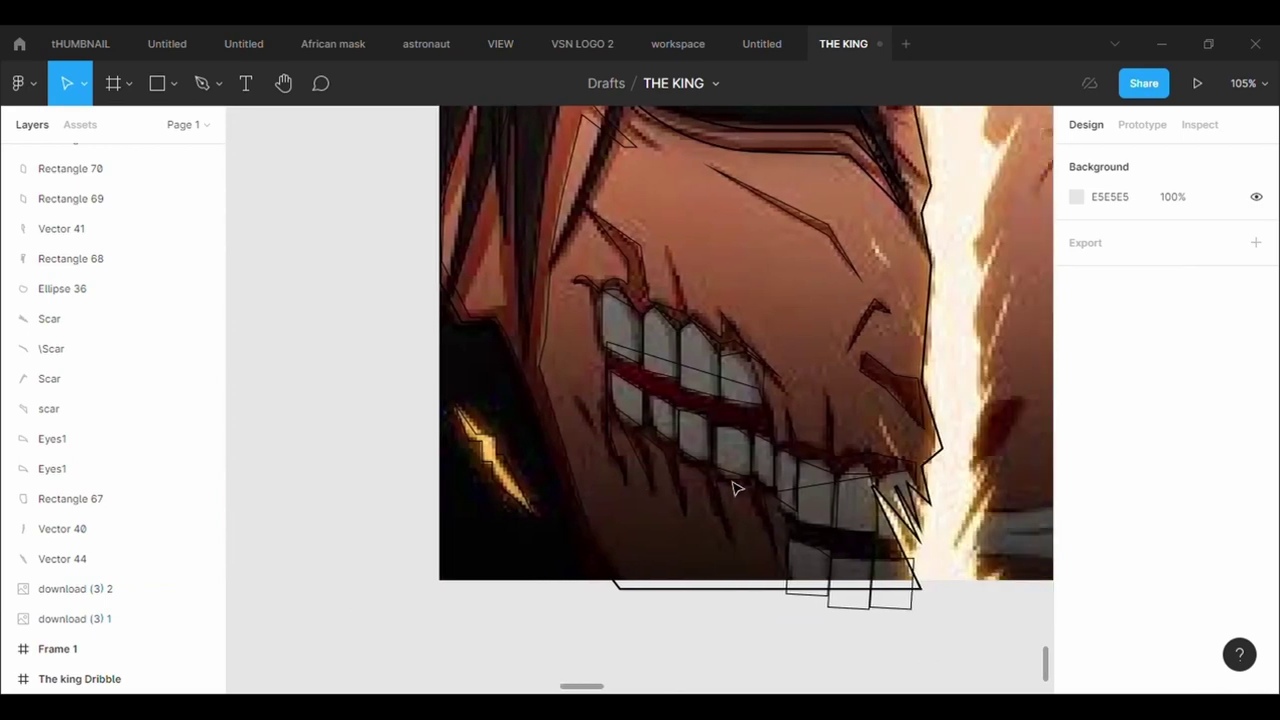
scroll(736, 488, "up", 4)
scroll(733, 488, "right", 5)
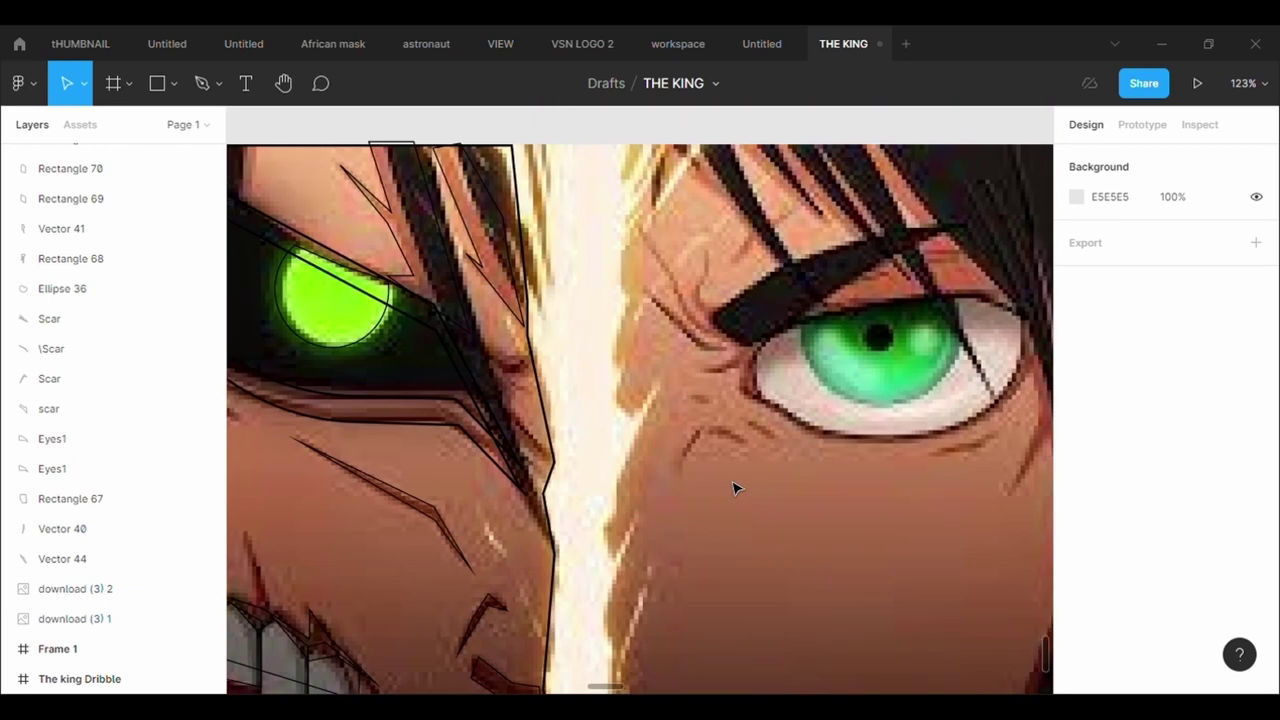
scroll(733, 488, "up", 2)
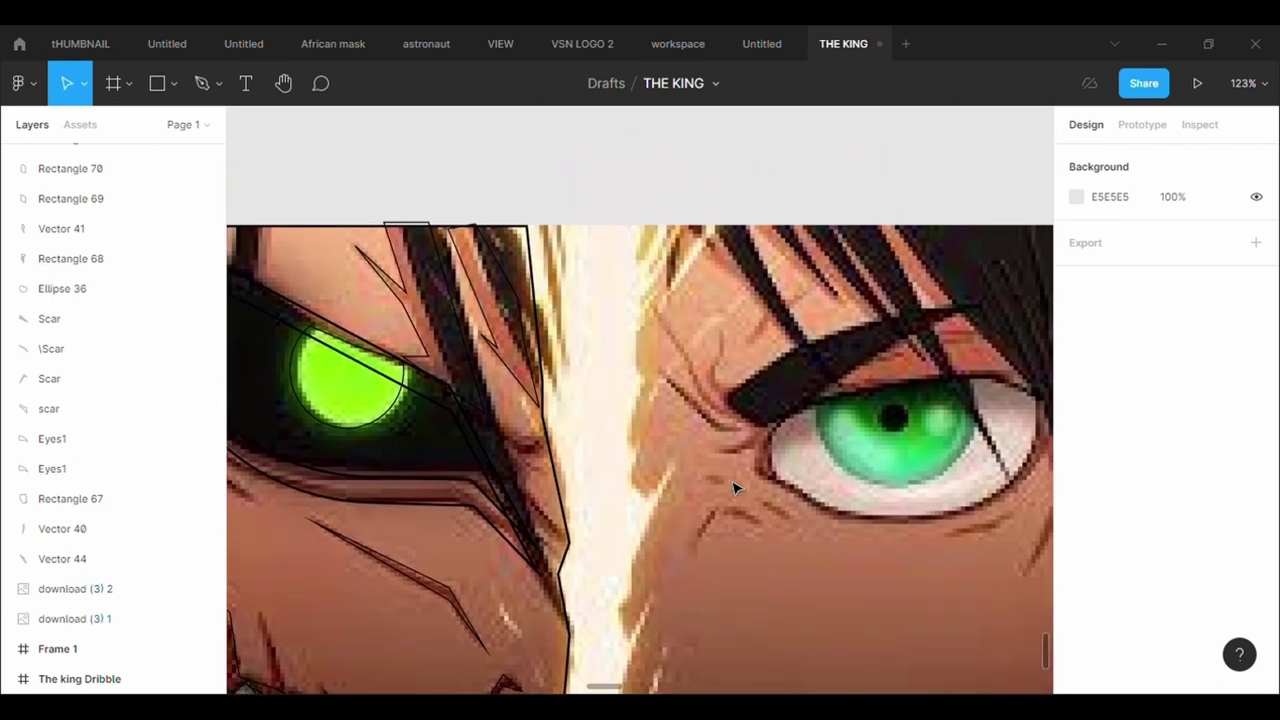
scroll(733, 488, "down", 5)
scroll(733, 488, "down", 1)
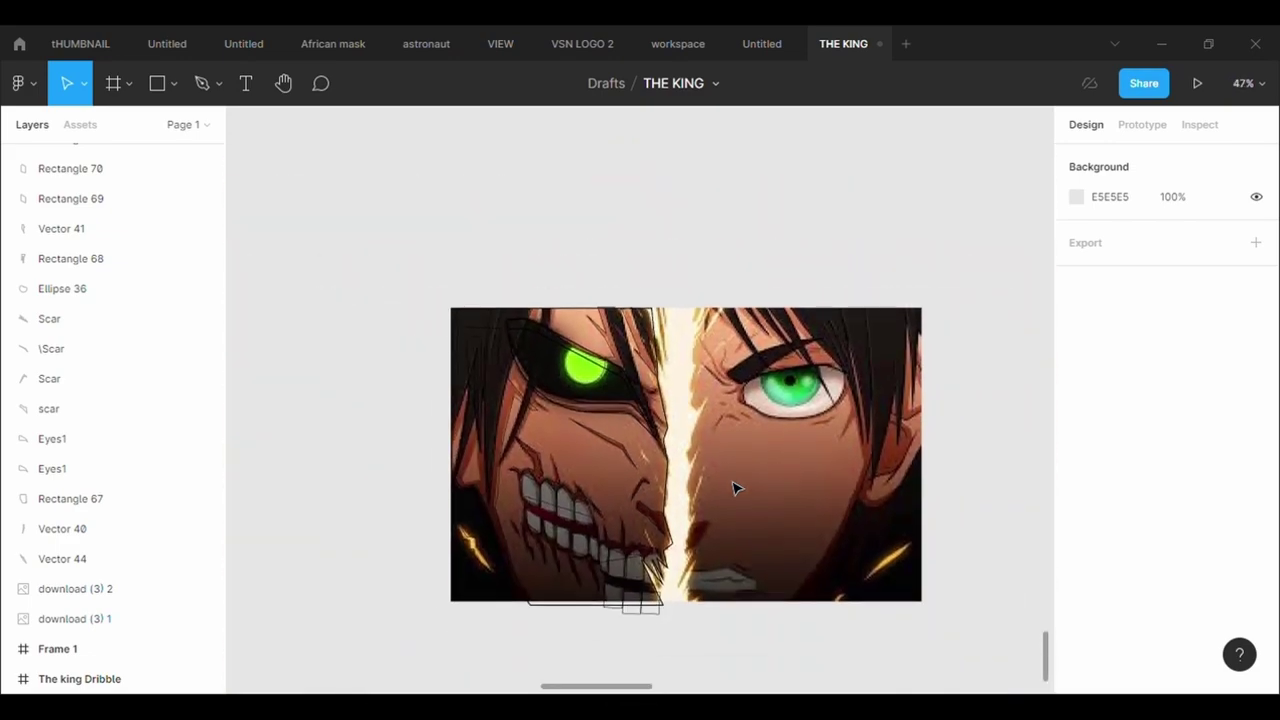
scroll(733, 488, "up", 2)
scroll(733, 488, "up", 2)
scroll(733, 488, "up", 2)
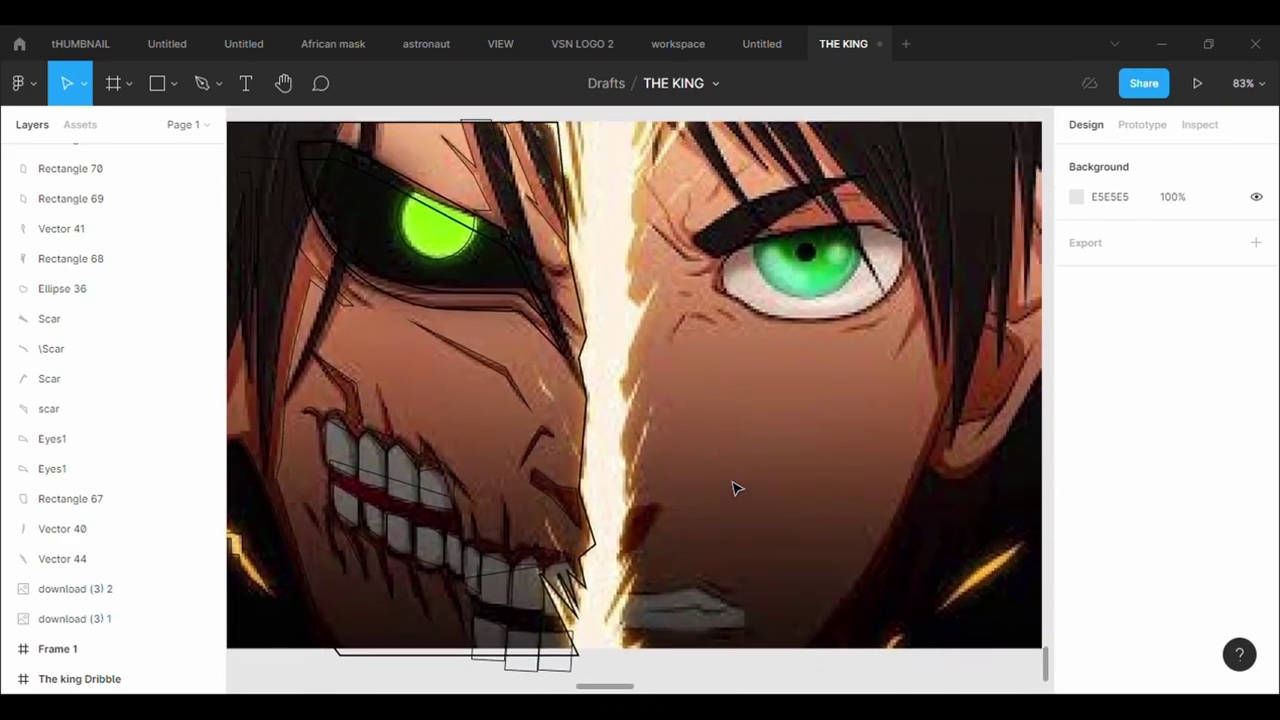
left_click(163, 97)
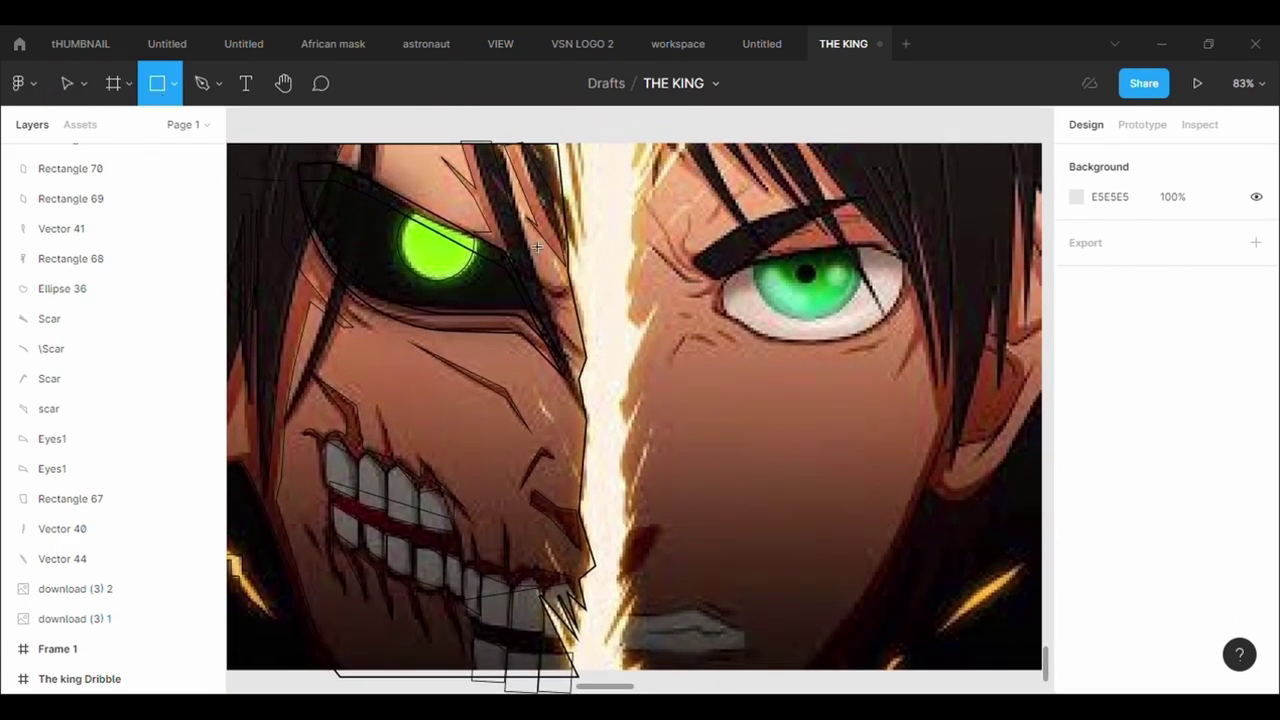
left_click_drag(628, 133, 1034, 666)
left_click(1256, 416)
left_click(1256, 431)
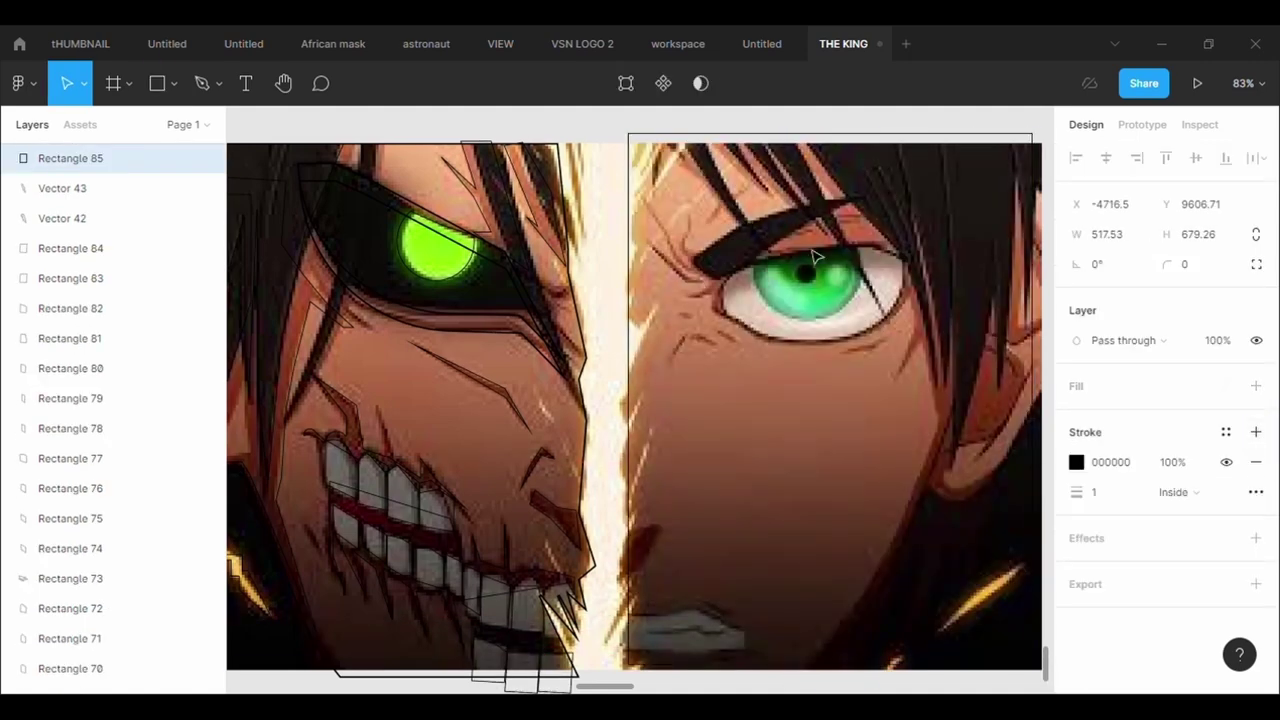
Reshape the upper part of the rectangle's split-side edge into zigzag spikes following the light beside the forehead hair.
left_click(626, 83)
left_click(628, 399)
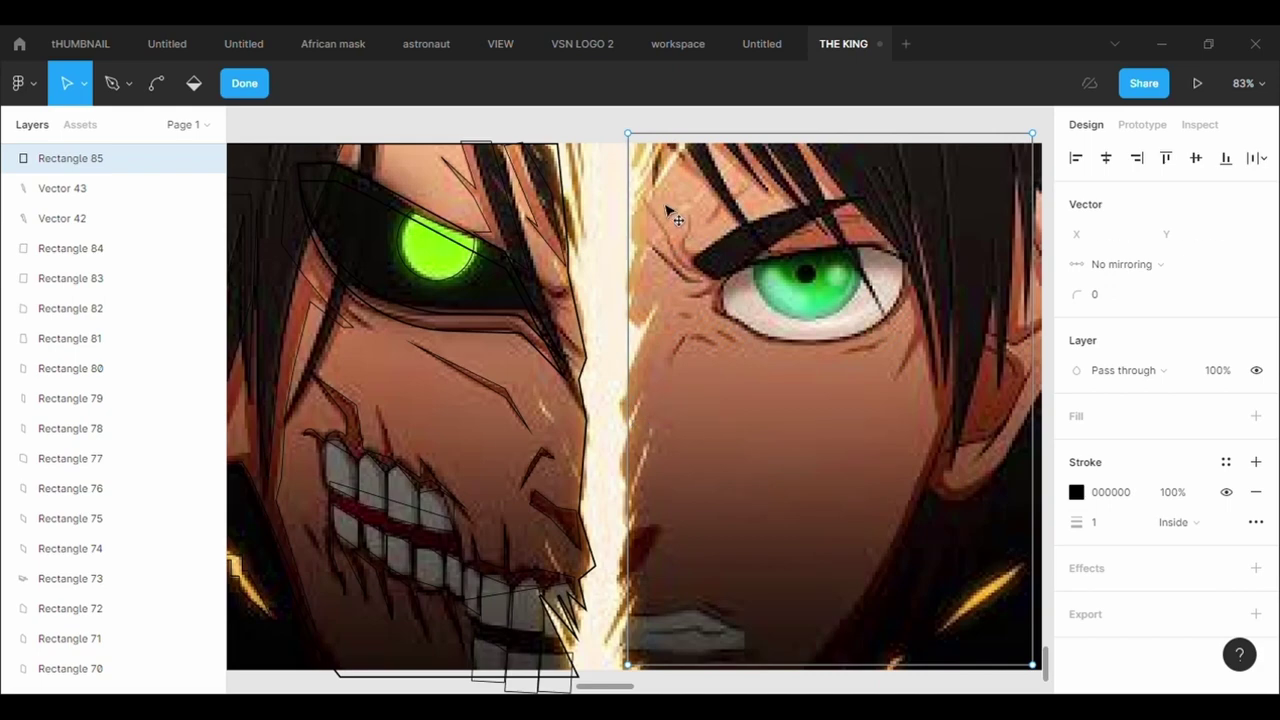
left_click_drag(628, 399, 681, 247)
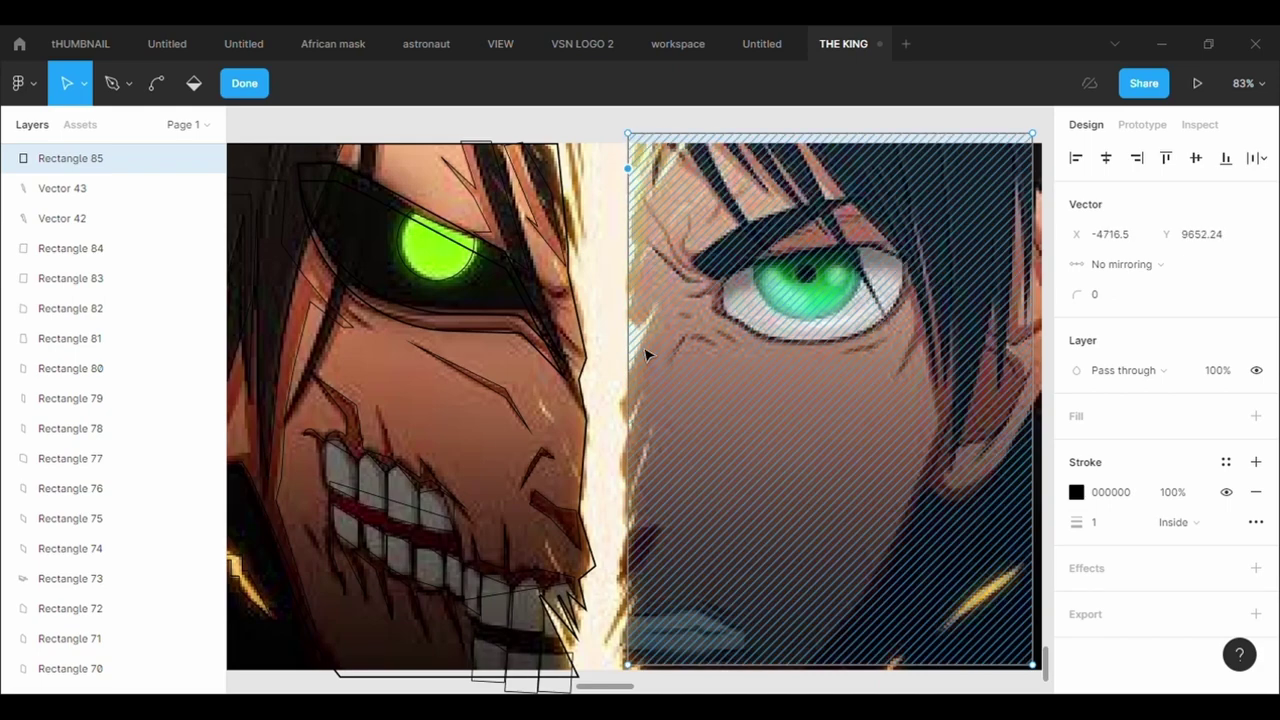
left_click_drag(641, 171, 655, 149)
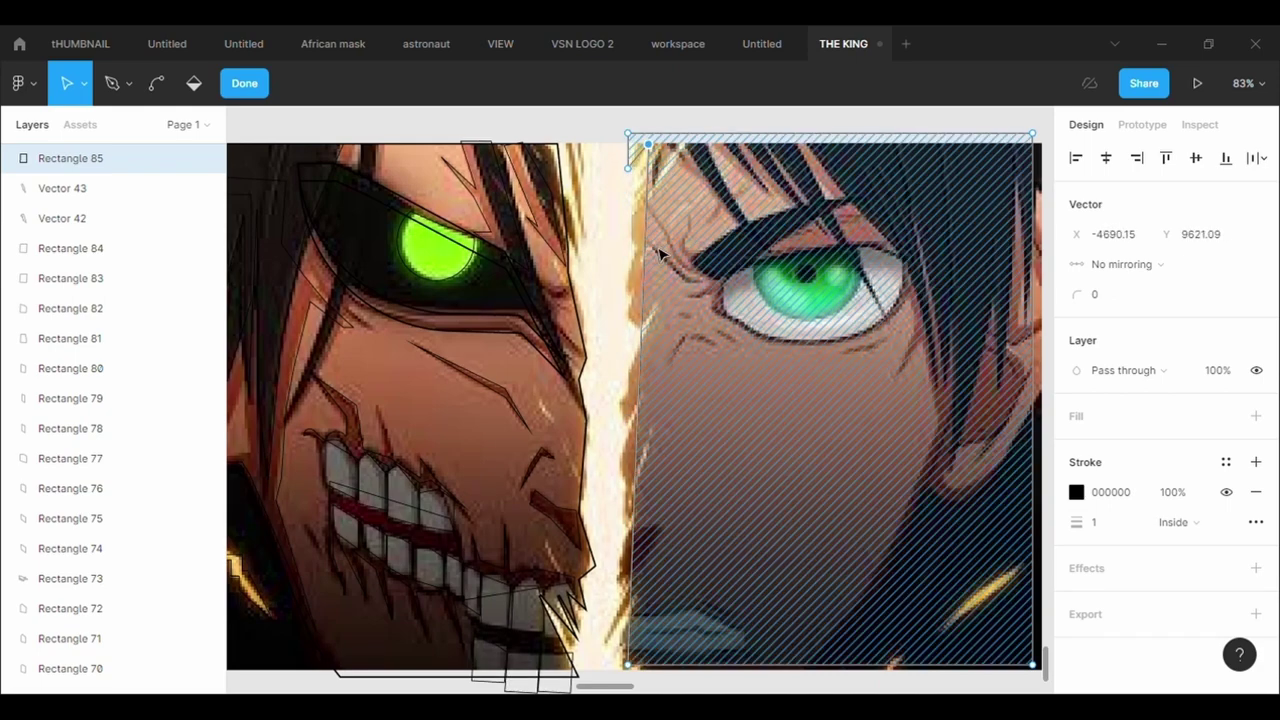
left_click_drag(641, 405, 634, 189)
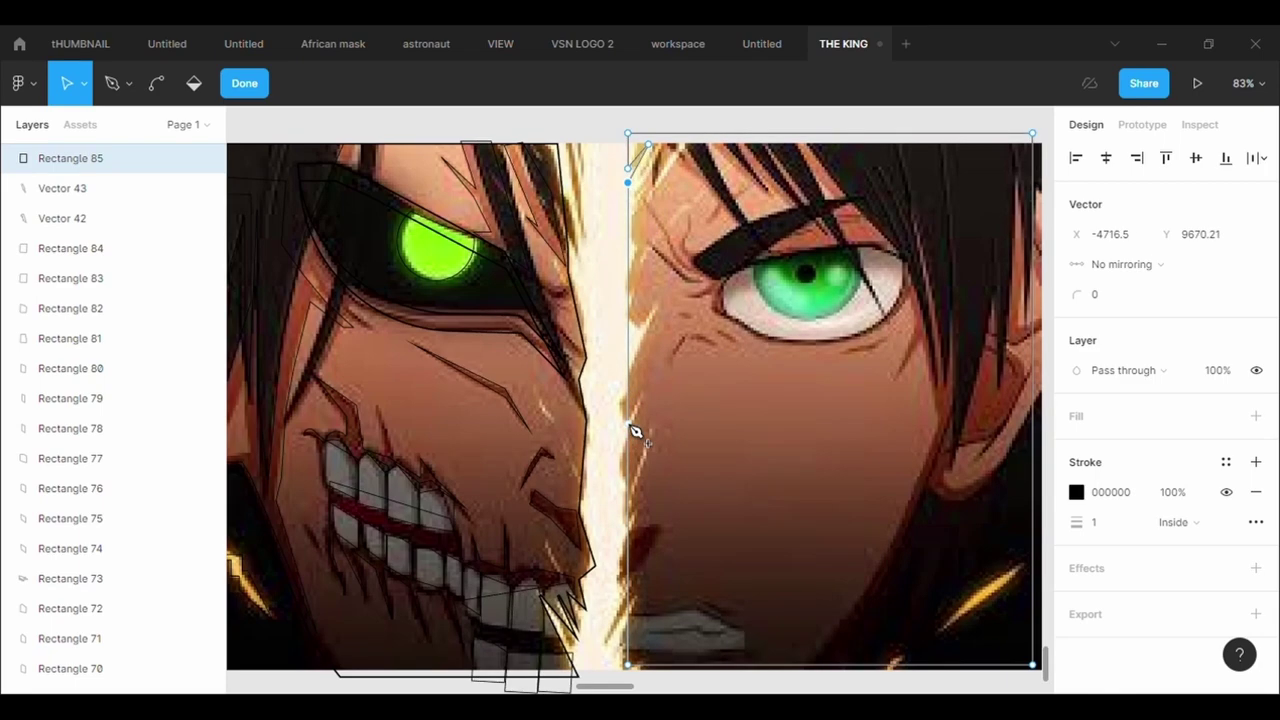
left_click_drag(629, 424, 650, 169)
left_click_drag(640, 416, 648, 273)
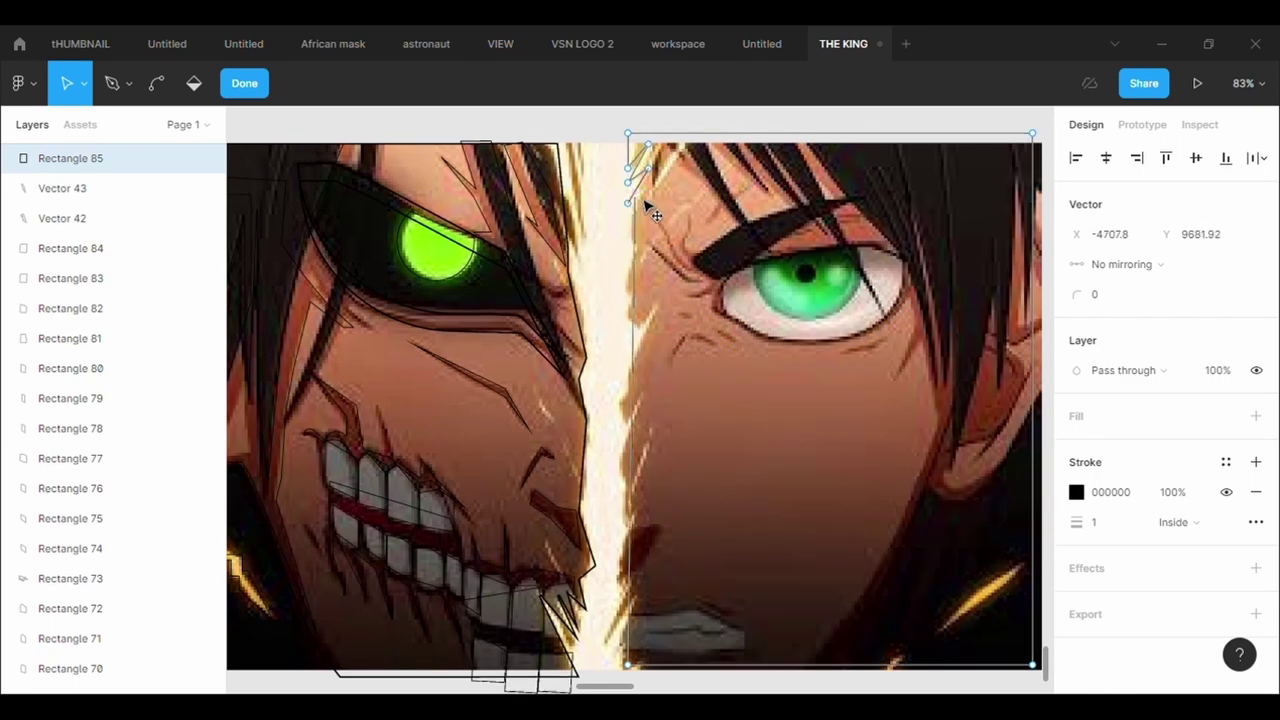
Extend the jagged edge down past the brow with added points, ending in a spike beside the human eye.
left_click(638, 316)
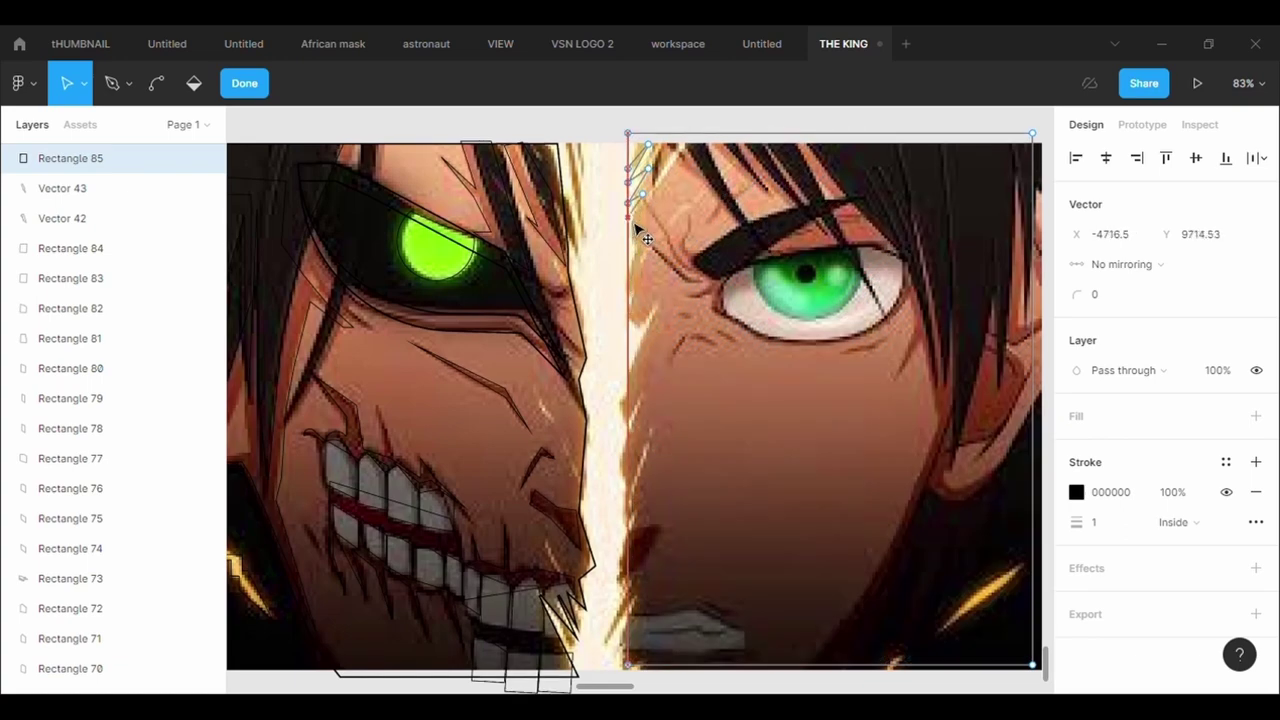
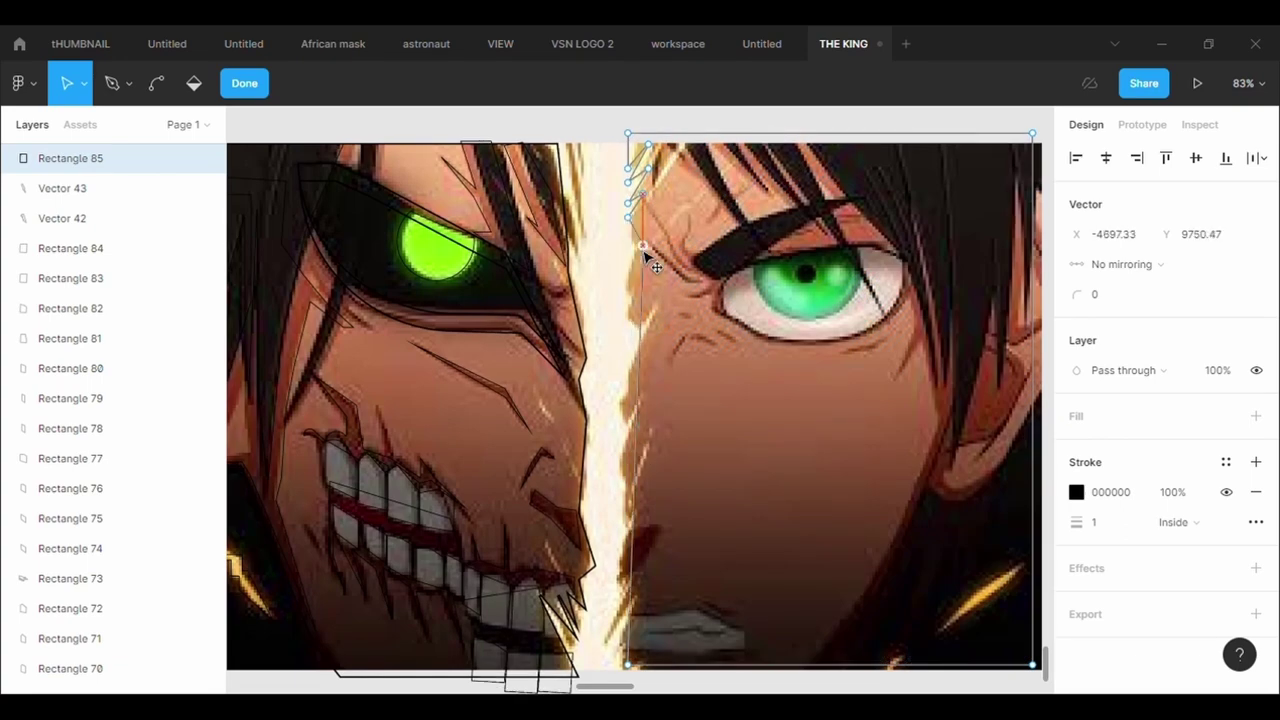
left_click_drag(637, 467, 635, 298)
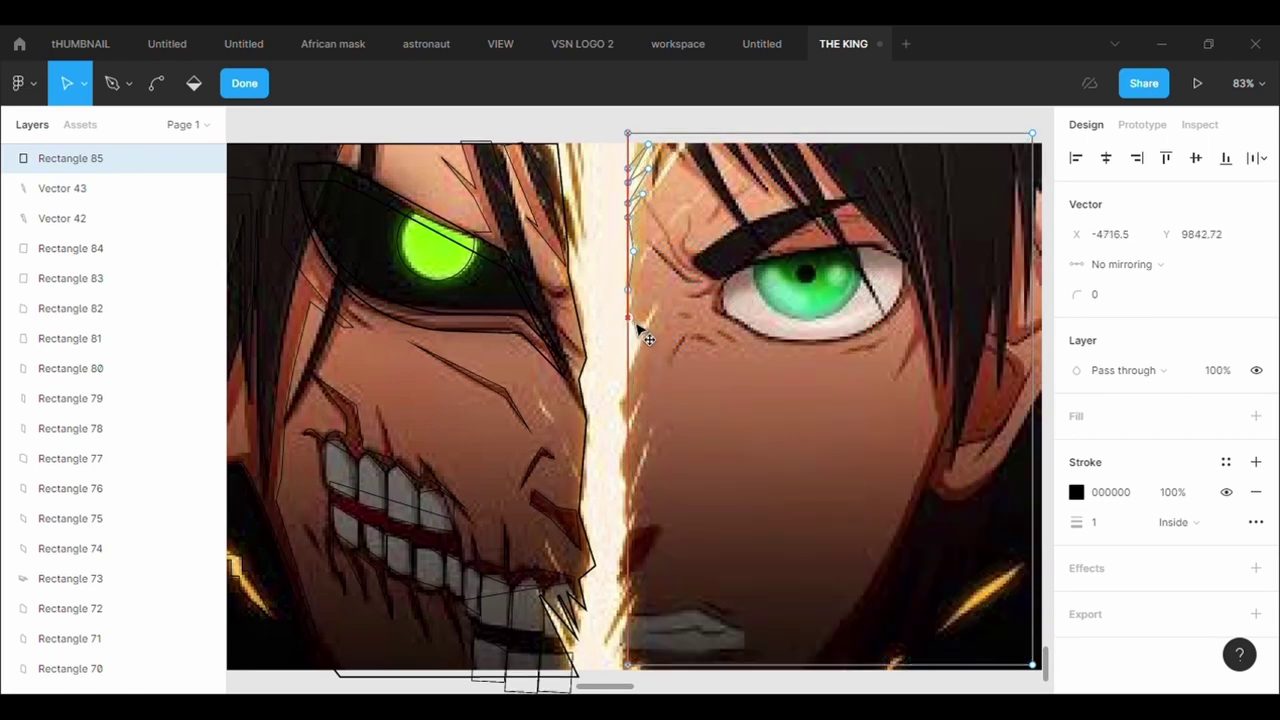
left_click(628, 318)
left_click_drag(650, 343, 684, 328)
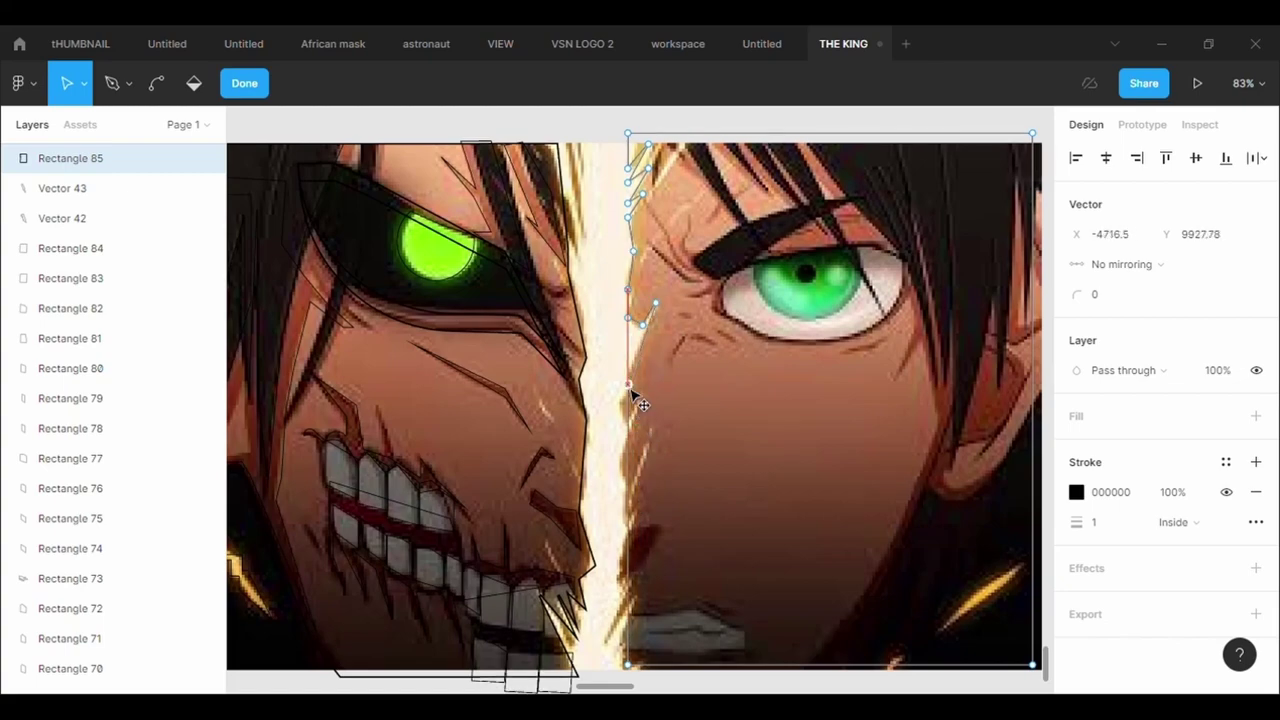
Continue the face outline's jagged split-side edge down the cheek with added points, shaping small spikes below the human eye.
left_click_drag(627, 385, 623, 376)
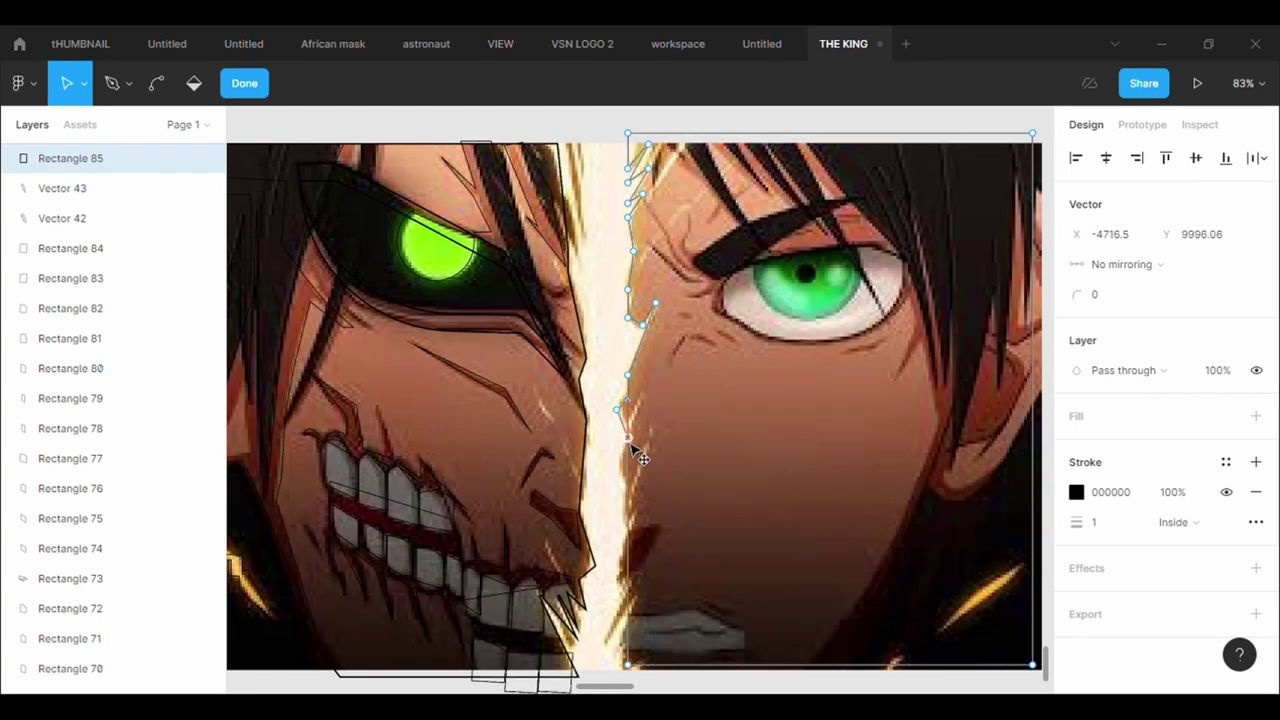
left_click_drag(631, 446, 648, 476)
left_click_drag(643, 388, 648, 390)
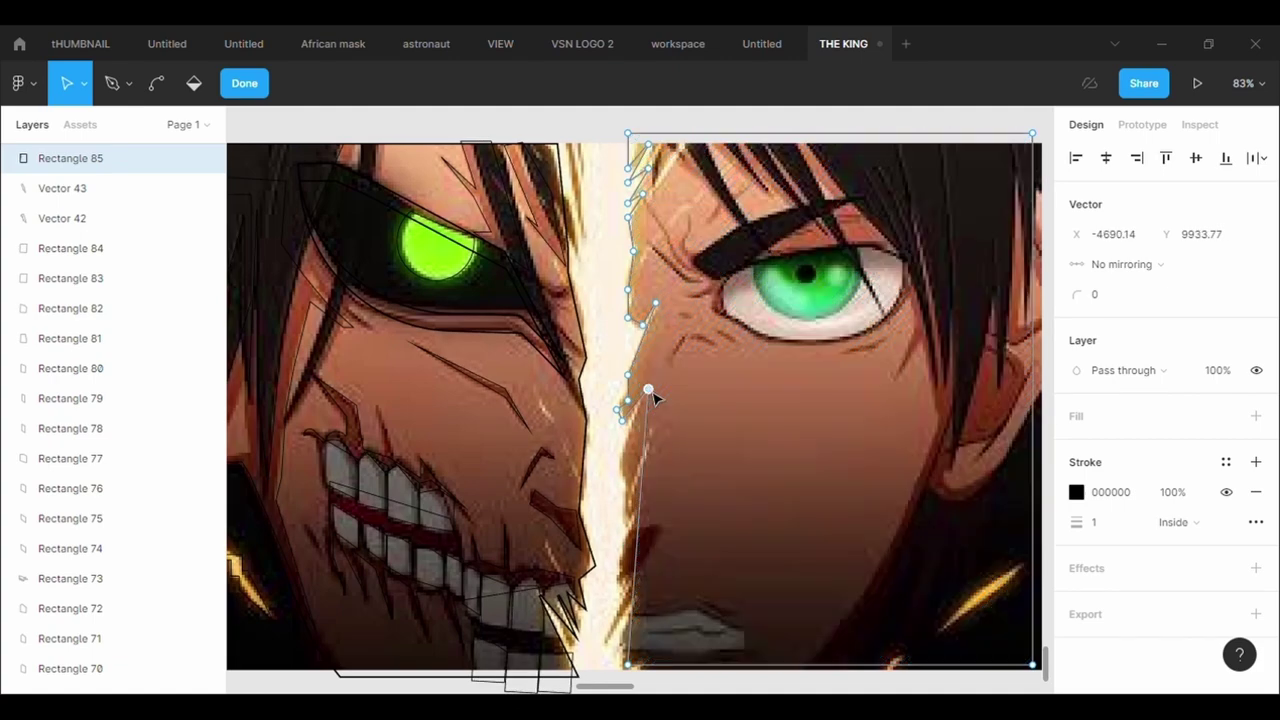
left_click_drag(637, 477, 628, 499)
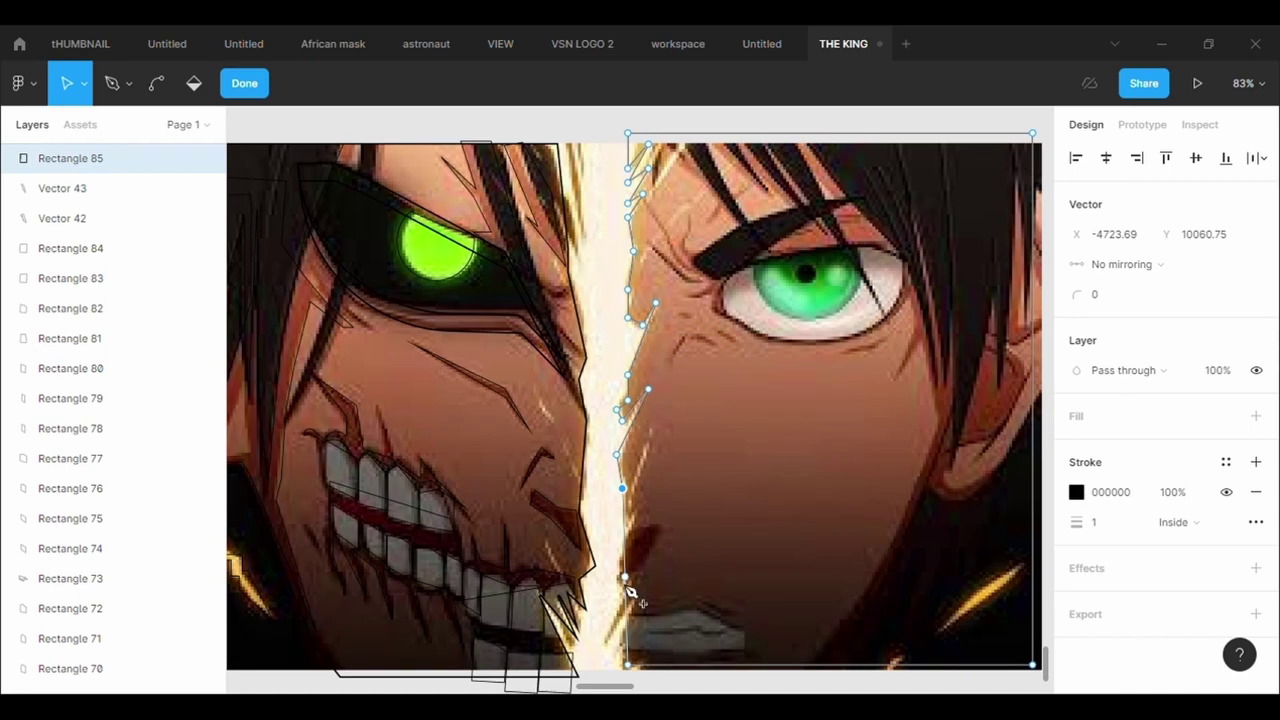
Add another spike and short zigzag to the split-side edge, following the light down to the nostril.
left_click_drag(627, 587, 659, 449)
left_click_drag(645, 559, 636, 519)
left_click_drag(632, 592, 644, 537)
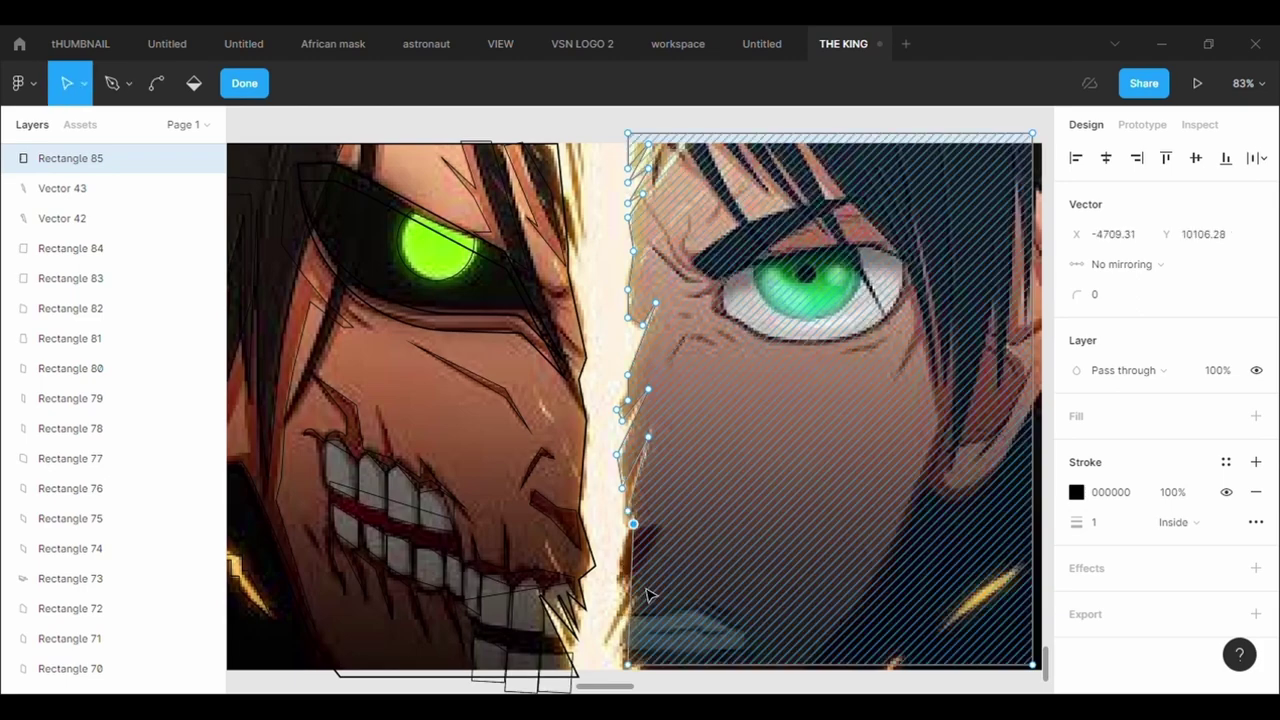
left_click_drag(631, 595, 618, 556)
Finish the split-side edge with a long spike beside the mouth and a corner point just below the image's lower edge.
scroll(621, 570, "down", 3)
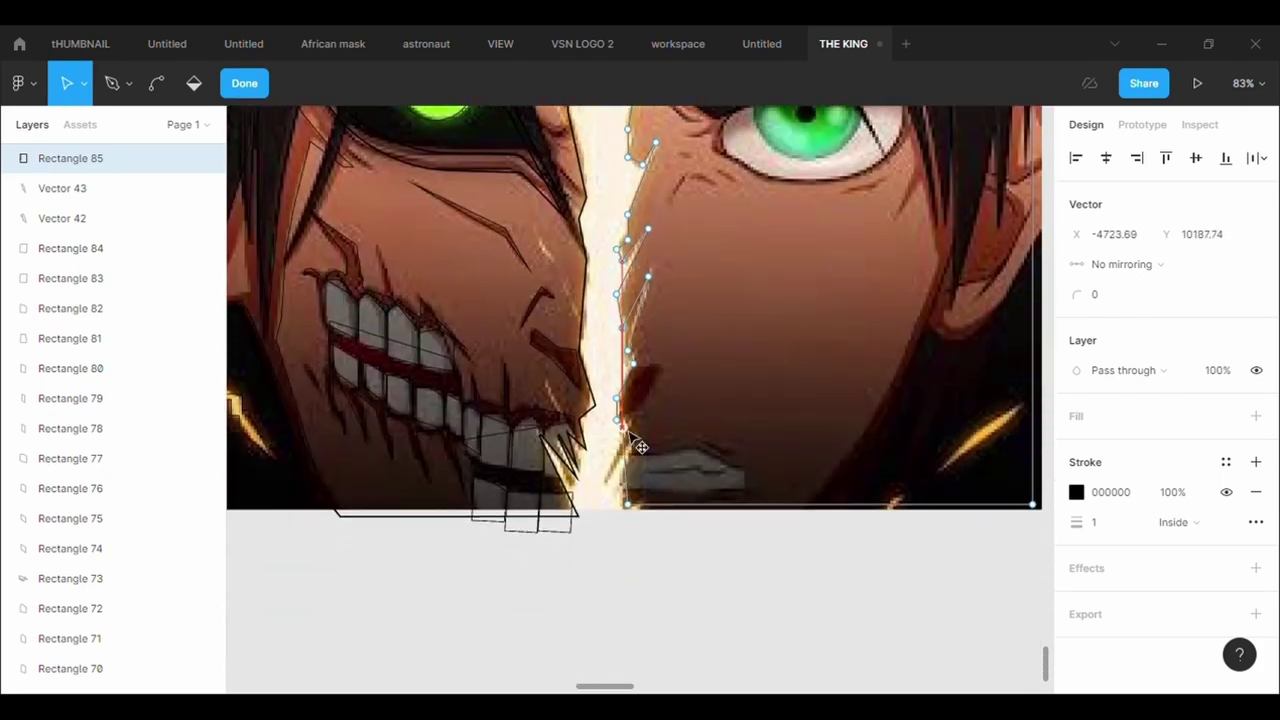
left_click_drag(628, 434, 714, 177)
scroll(640, 520, "up", 5)
scroll(706, 200, "down", 5)
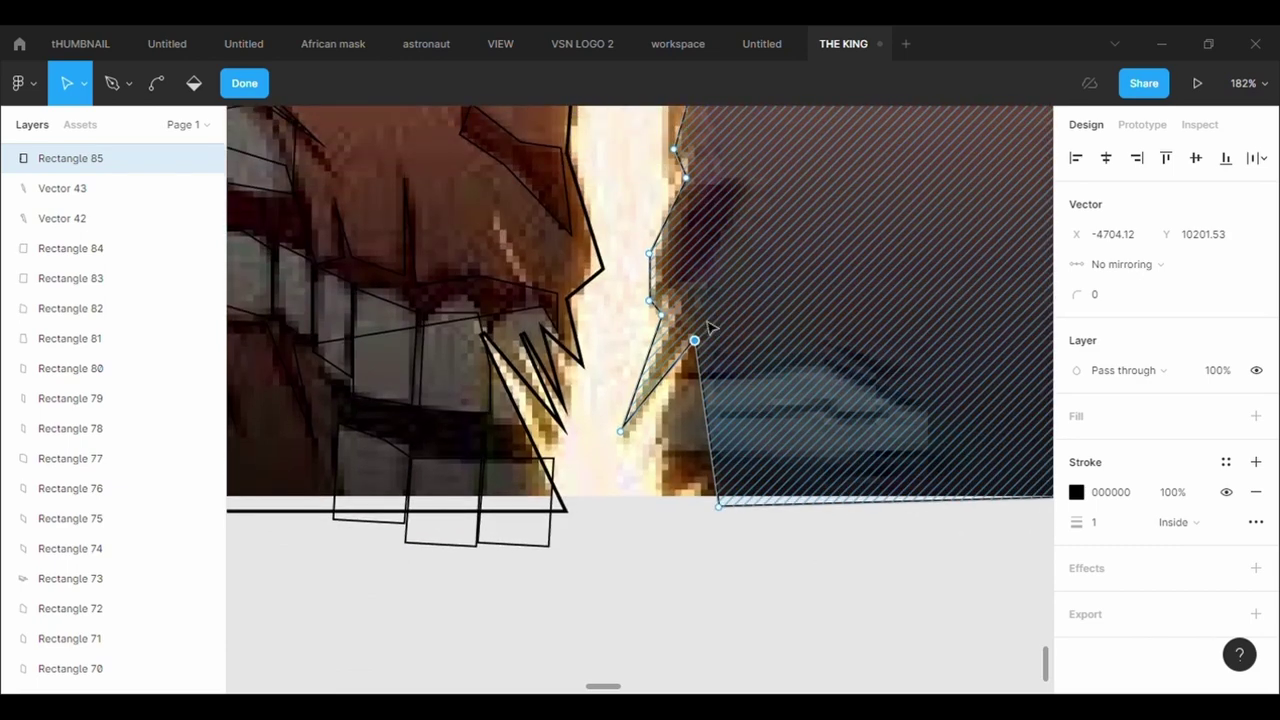
left_click_drag(710, 427, 660, 428)
left_click_drag(690, 468, 660, 511)
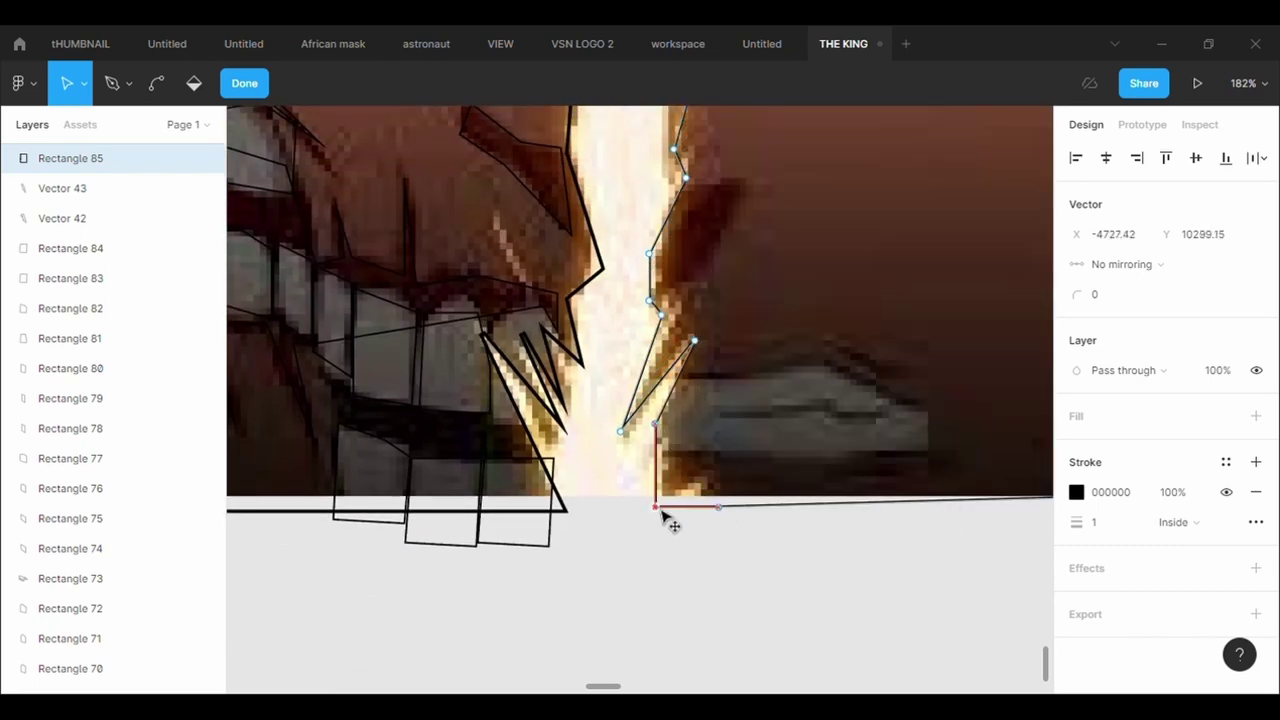
scroll(664, 516, "down", 5)
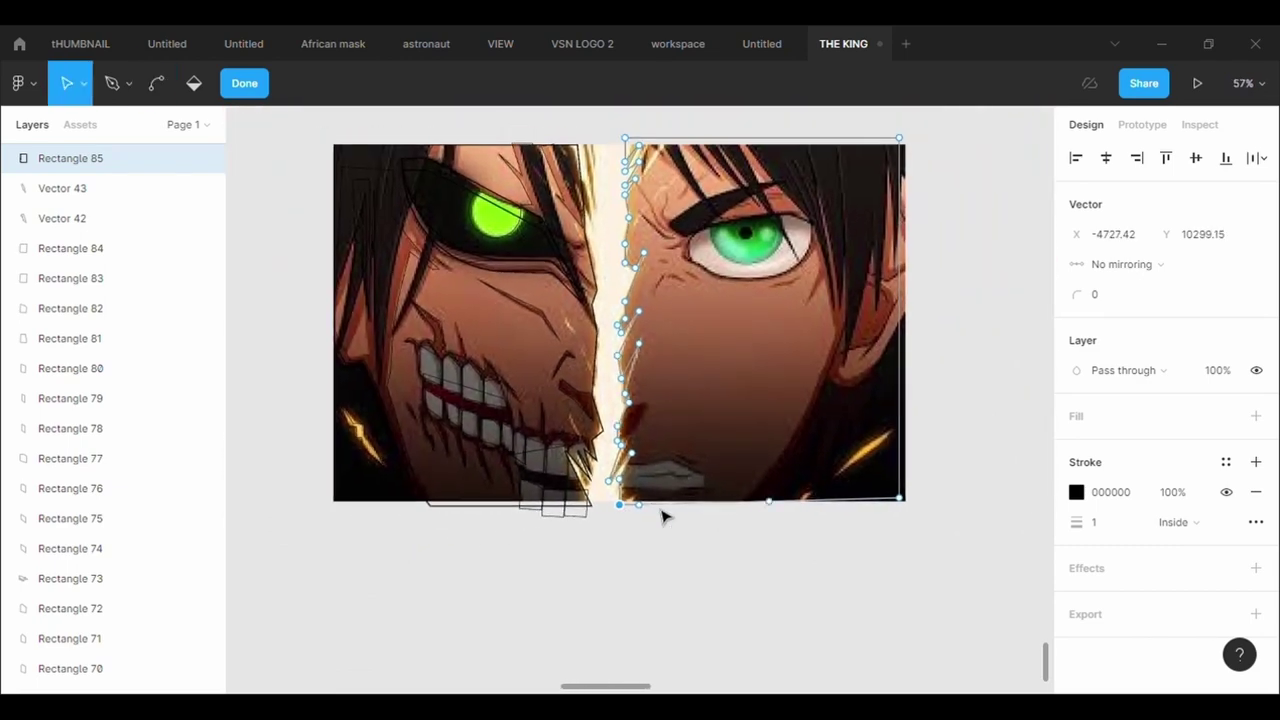
double_click(773, 441)
scroll(773, 441, "up", 1)
left_click(607, 91)
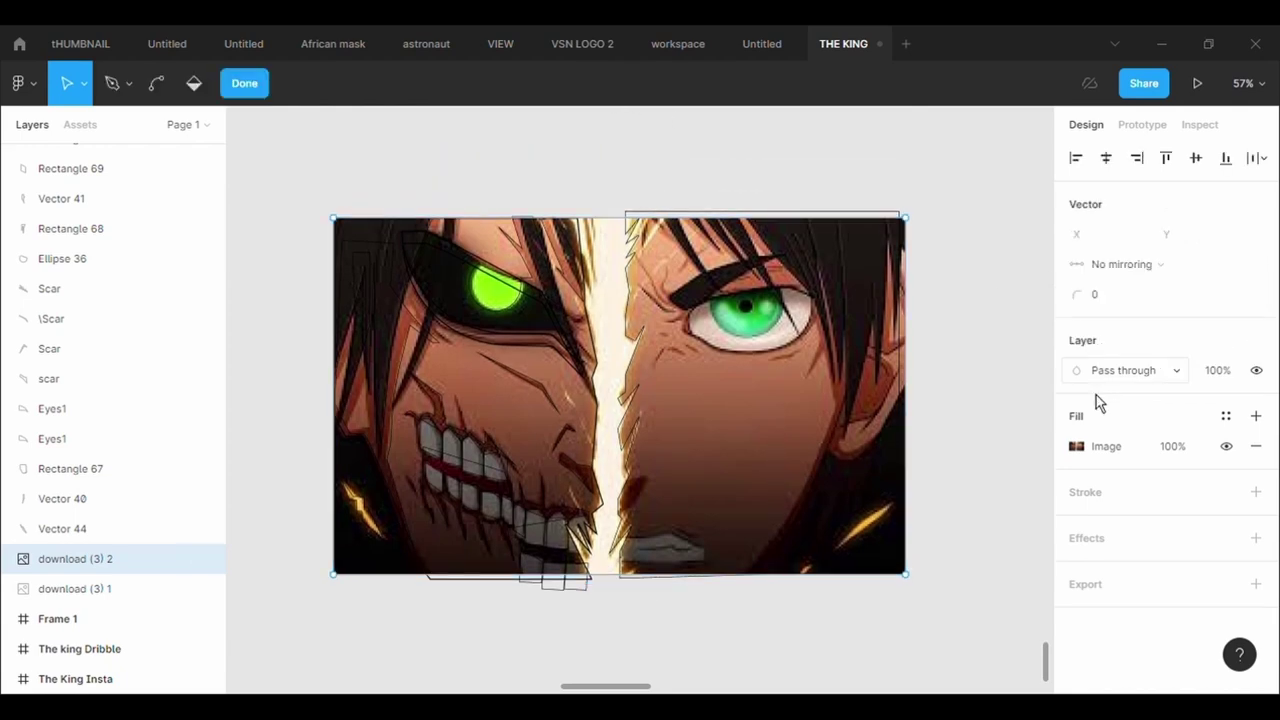
scroll(1008, 394, "up", 2)
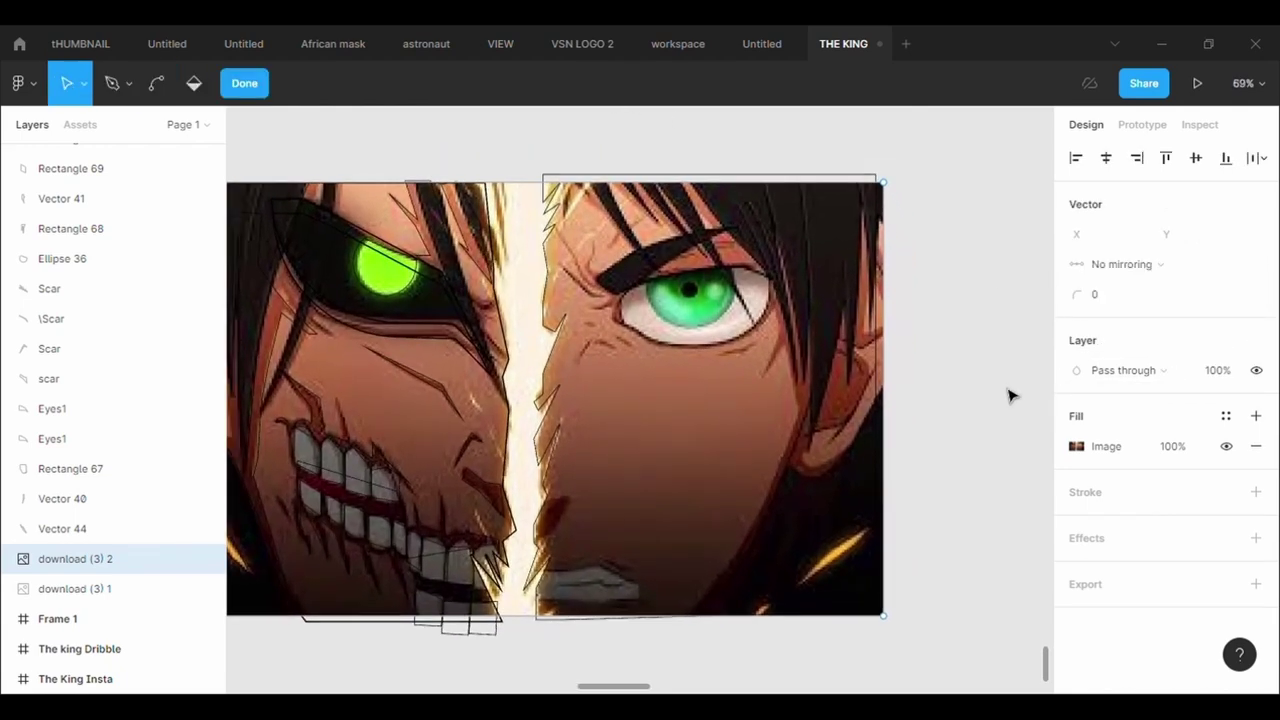
double_click(740, 177)
left_click(857, 402)
Extend the face outline's upper outer corner to the image edge and bend its outer side along the ear and earlobe.
left_click(566, 176)
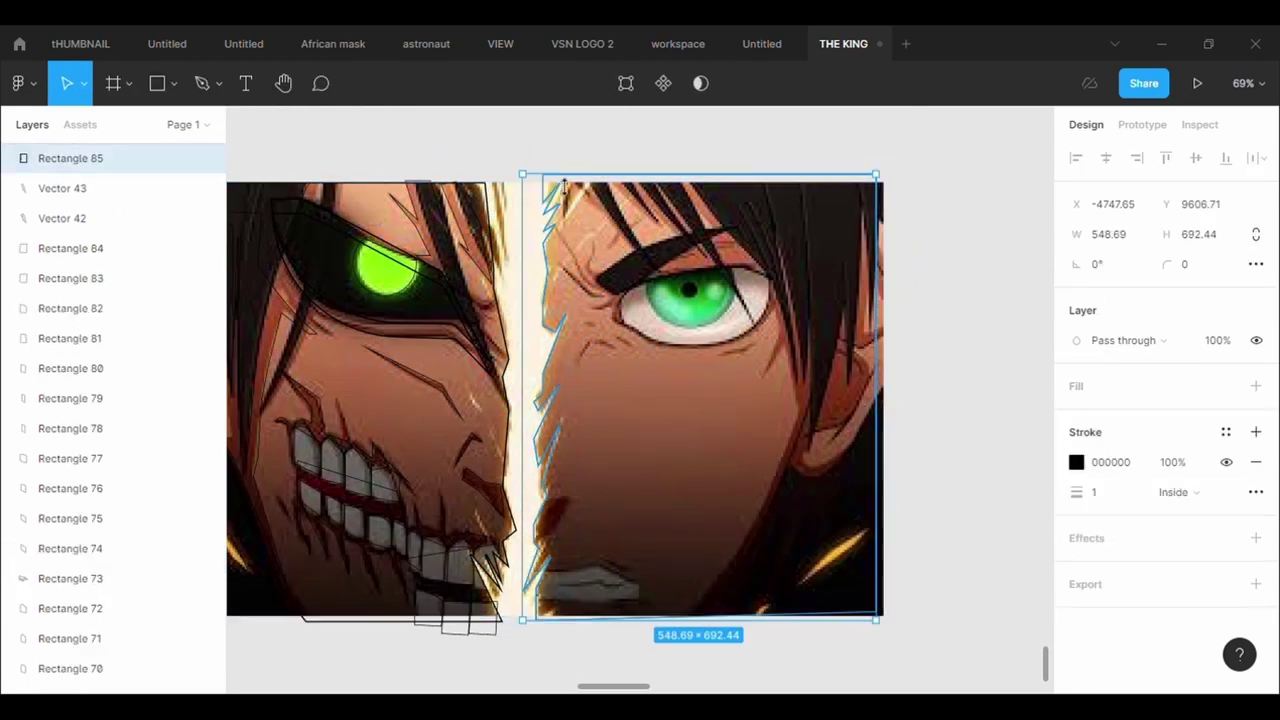
left_click(626, 85)
left_click_drag(878, 176, 889, 183)
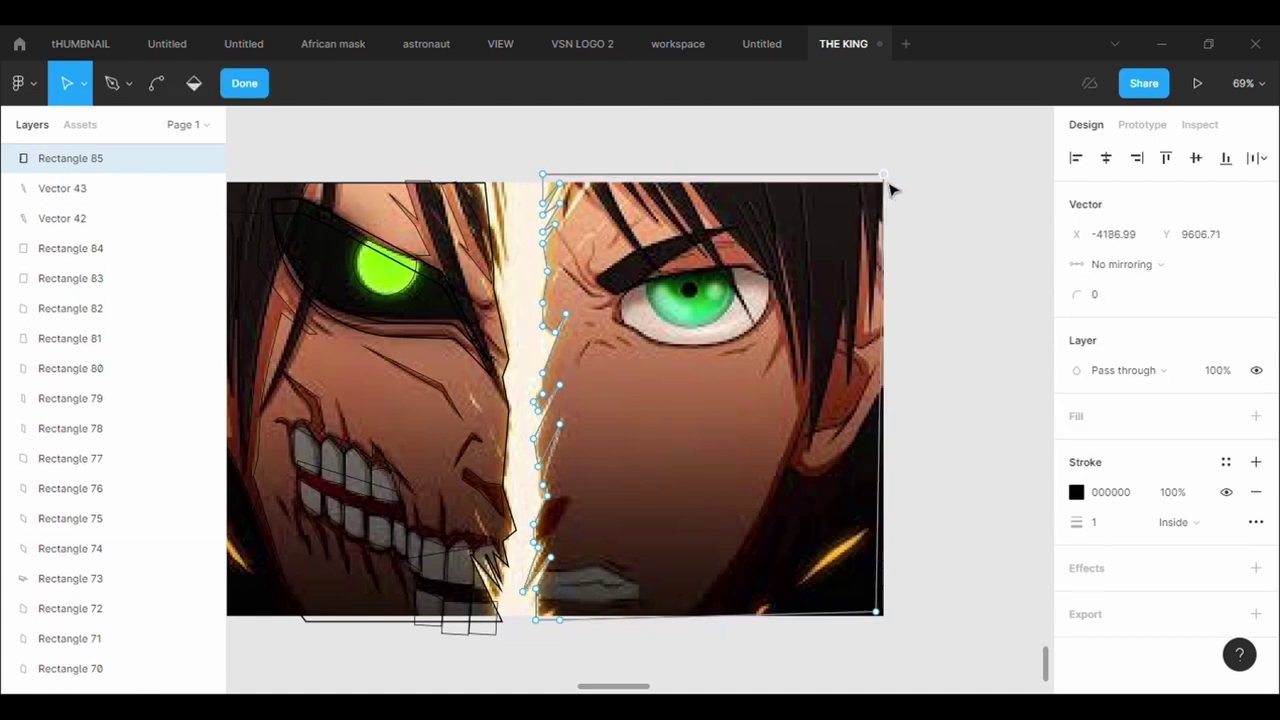
left_click_drag(888, 401, 889, 392)
left_click_drag(884, 501, 834, 470)
left_click_drag(855, 541, 806, 478)
left_click_drag(842, 546, 791, 462)
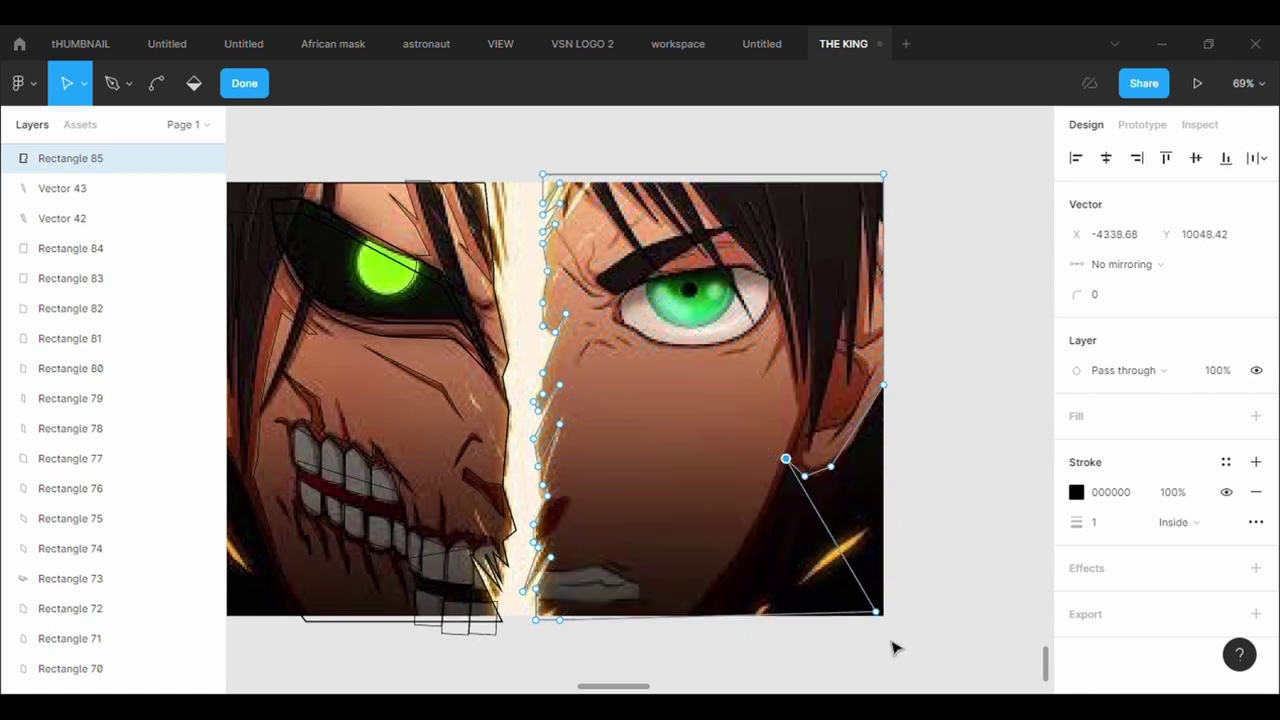
Pull the outline's lower outer corner in to the chin and fit the edge along the human jawline.
left_click_drag(877, 612, 712, 624)
left_click_drag(789, 468, 788, 478)
left_click_drag(710, 633, 690, 626)
left_click_drag(740, 547, 754, 557)
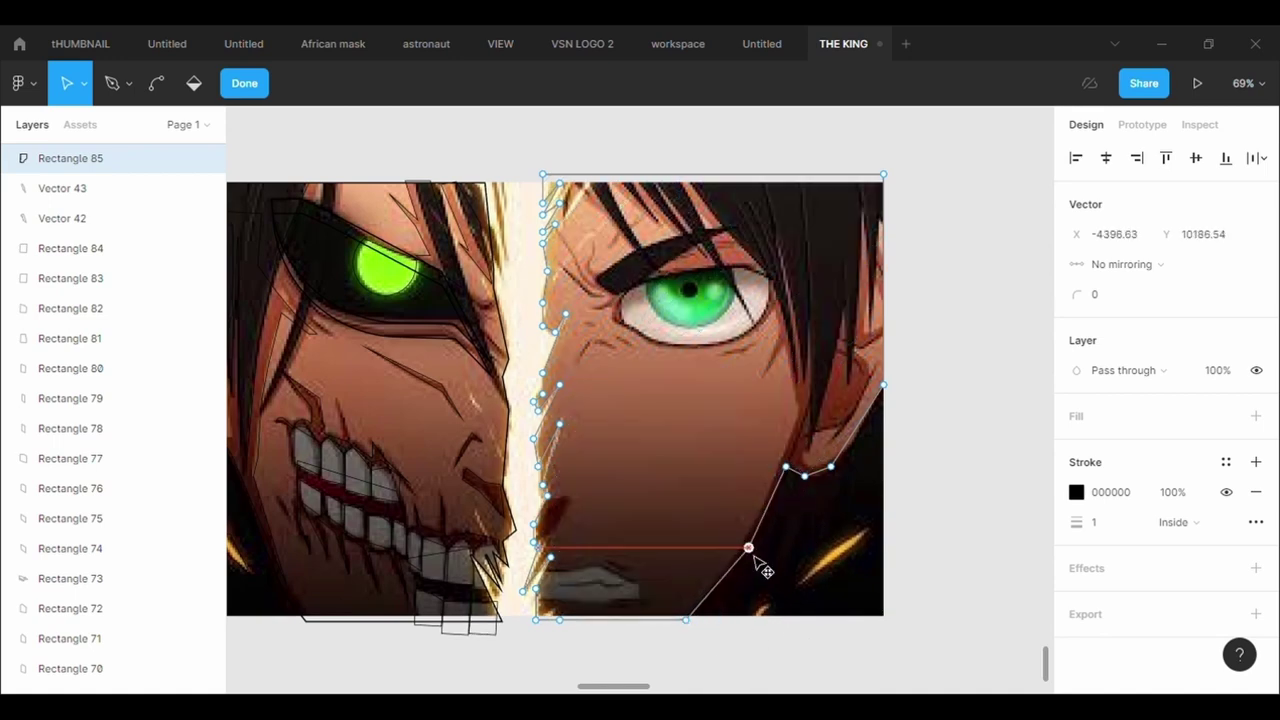
key("Escape")
Draw a rectangle about 252 × 119 over the human eye, with no fill and a 1 px black inside stroke.
scroll(820, 568, "up", 3)
scroll(820, 568, "up", 2)
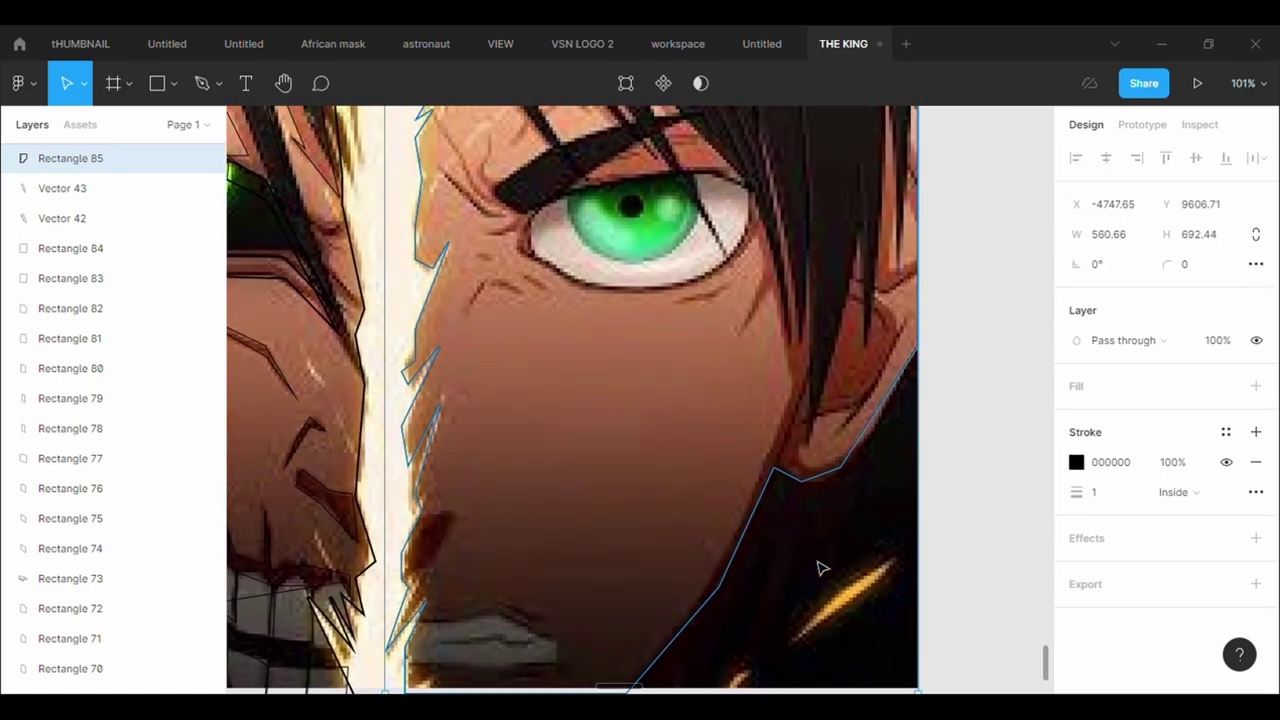
scroll(820, 568, "up", 2)
left_click(157, 83)
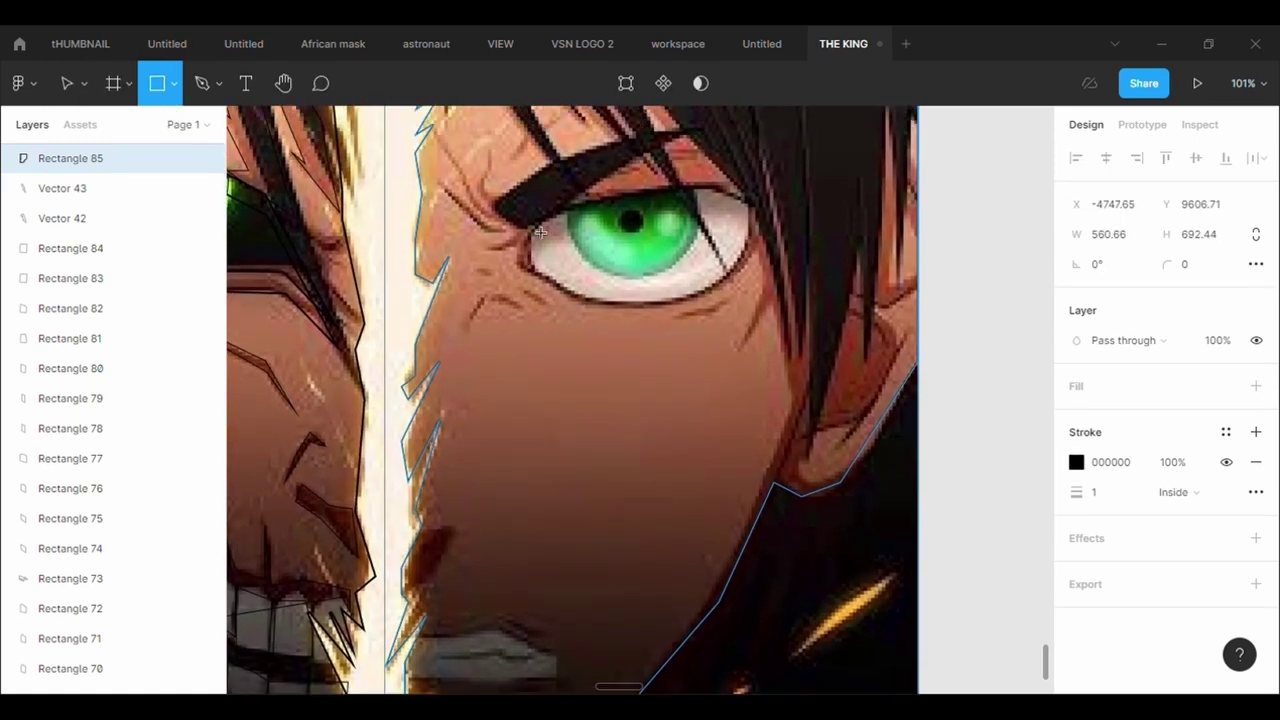
left_click_drag(527, 218, 778, 343)
left_click(1256, 416)
left_click(1256, 461)
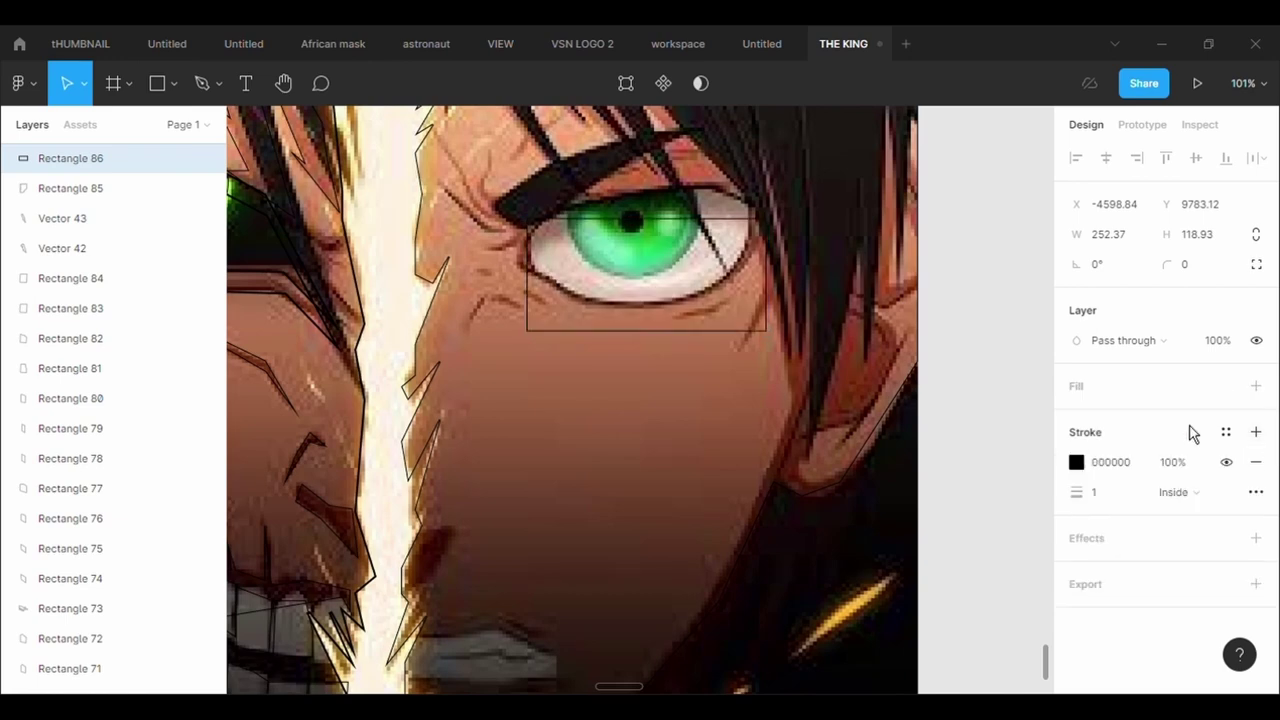
Reshape the eye rectangle's upper side and inner corner with added points to follow the upper eyelid.
left_click(626, 83)
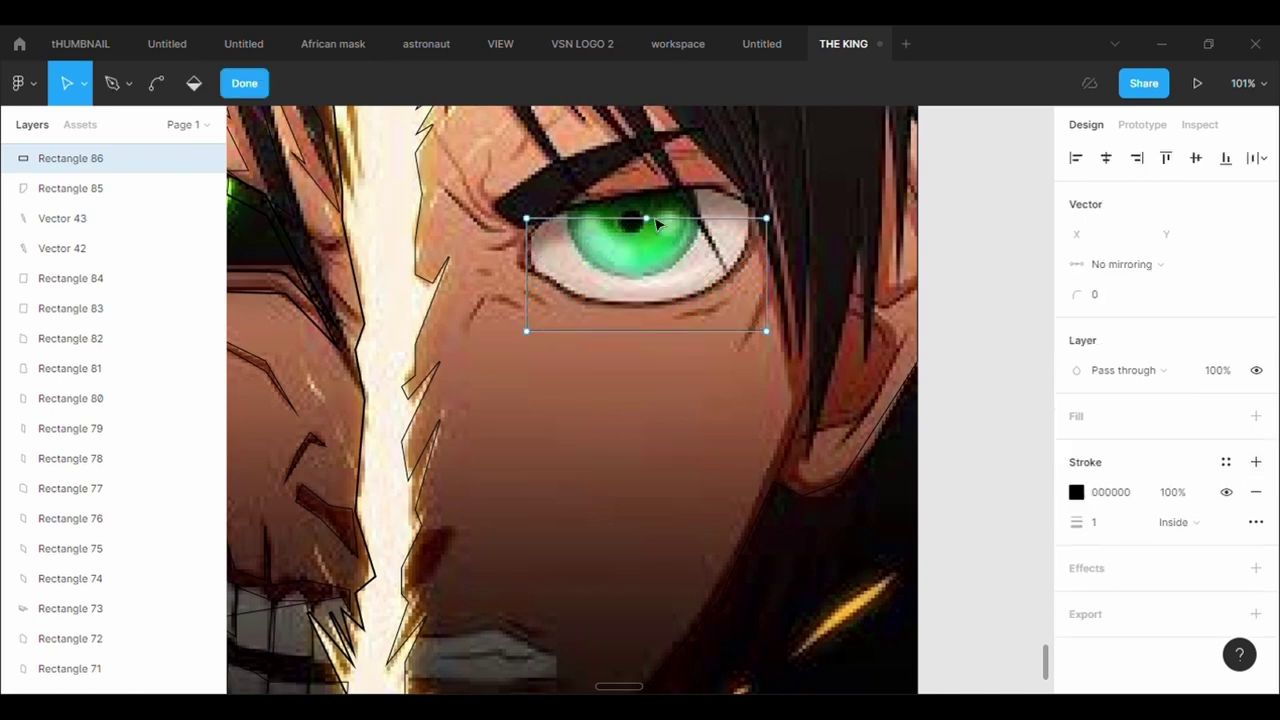
left_click_drag(655, 220, 714, 183)
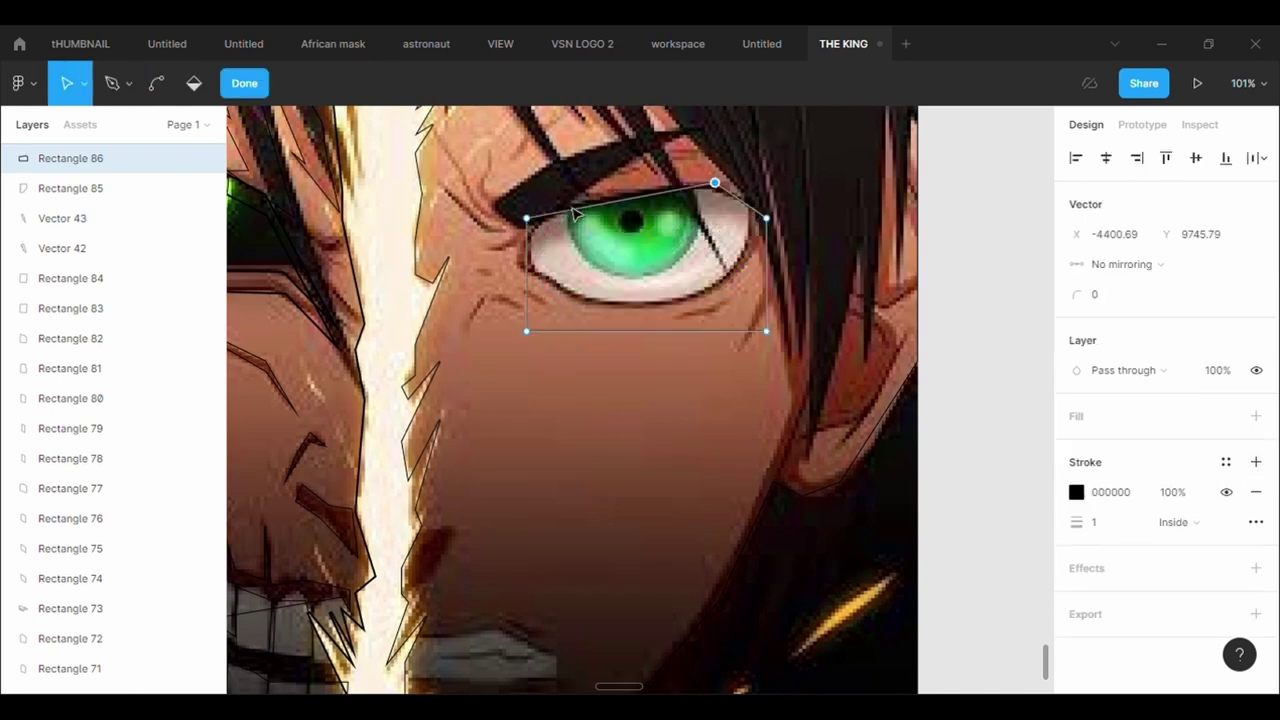
left_click_drag(530, 222, 562, 205)
left_click_drag(544, 267, 528, 230)
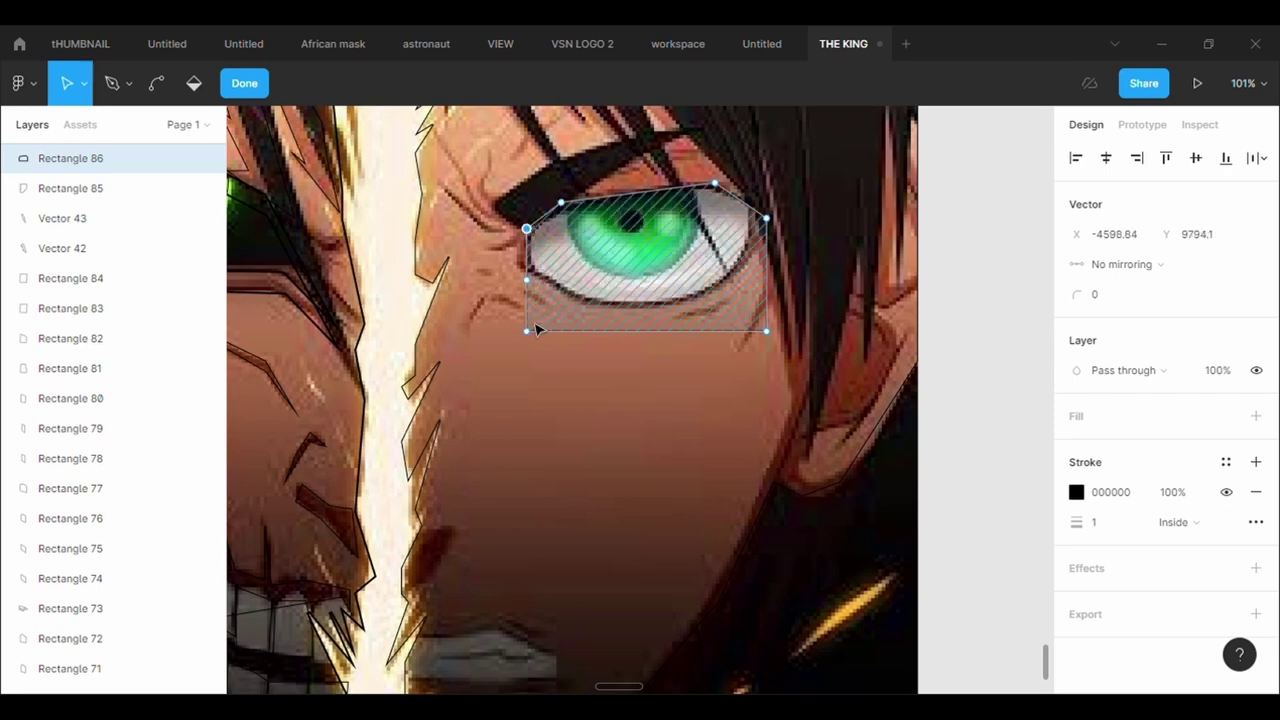
left_click_drag(529, 331, 536, 282)
Fit the eye outline's lower side and outer corner to the lower lid and the end of the eye.
left_click_drag(657, 309, 593, 320)
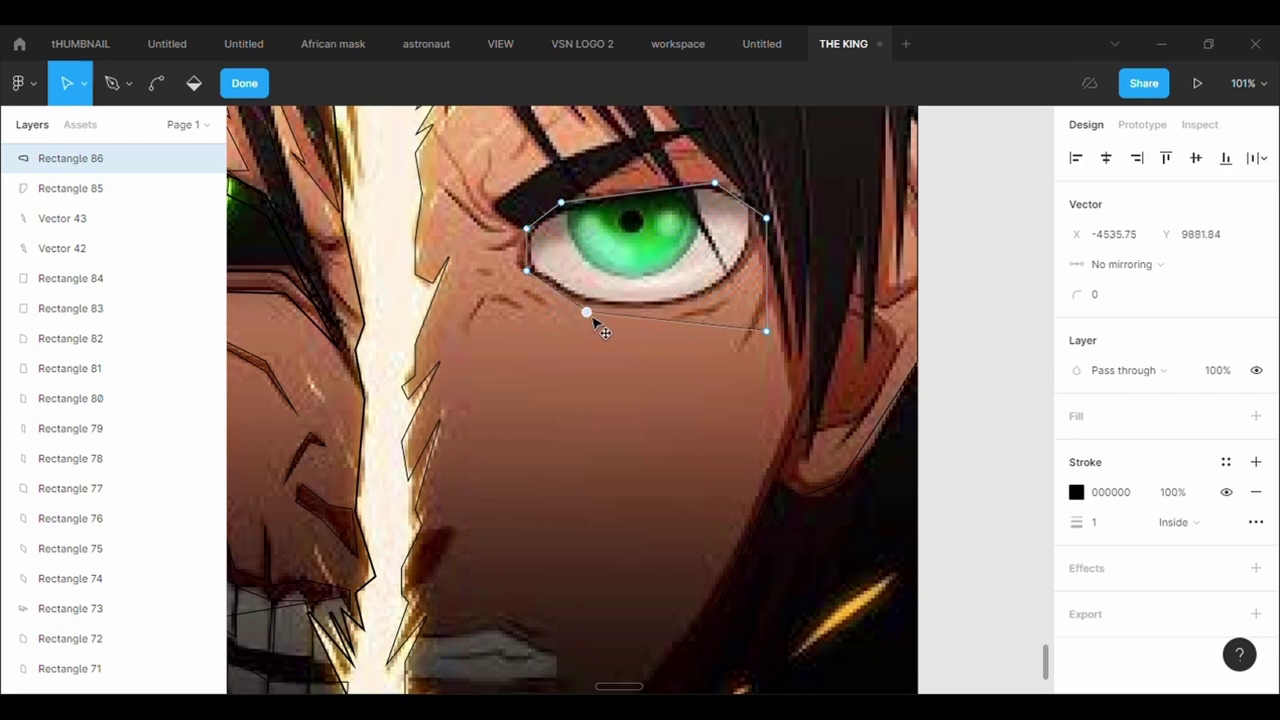
left_click_drag(727, 300, 719, 303)
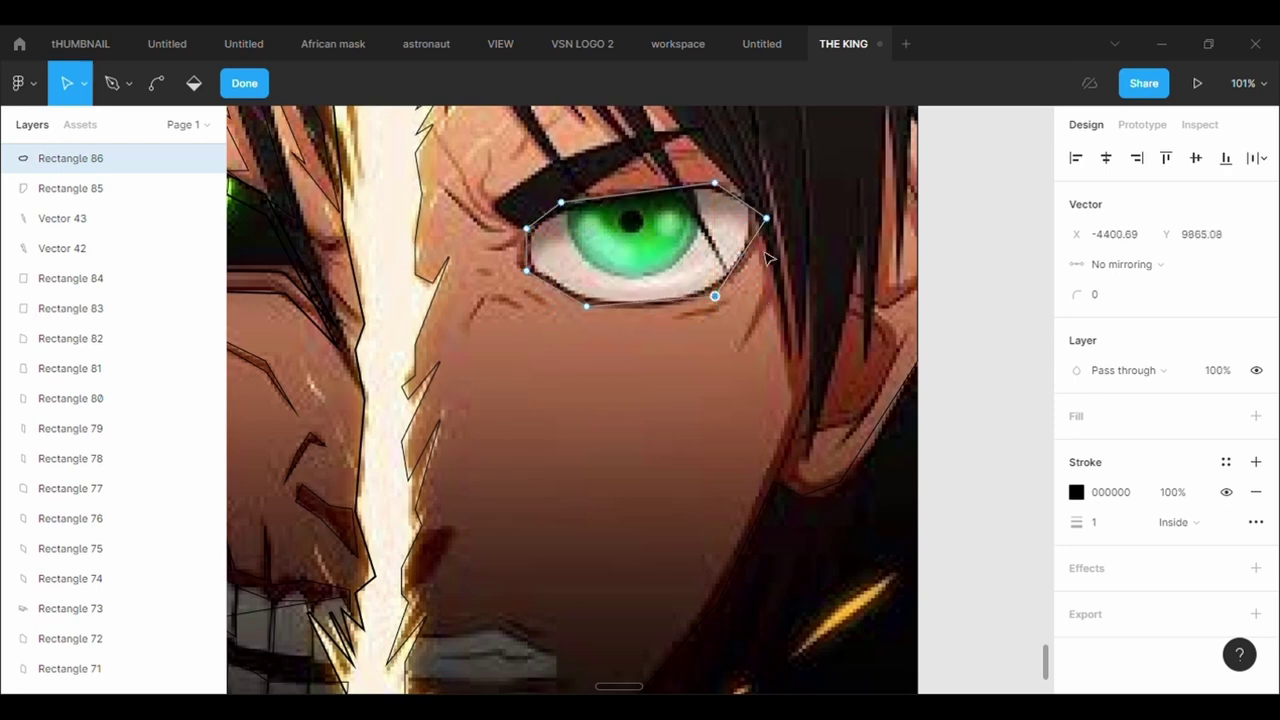
left_click(766, 219)
left_click_drag(776, 228, 760, 216)
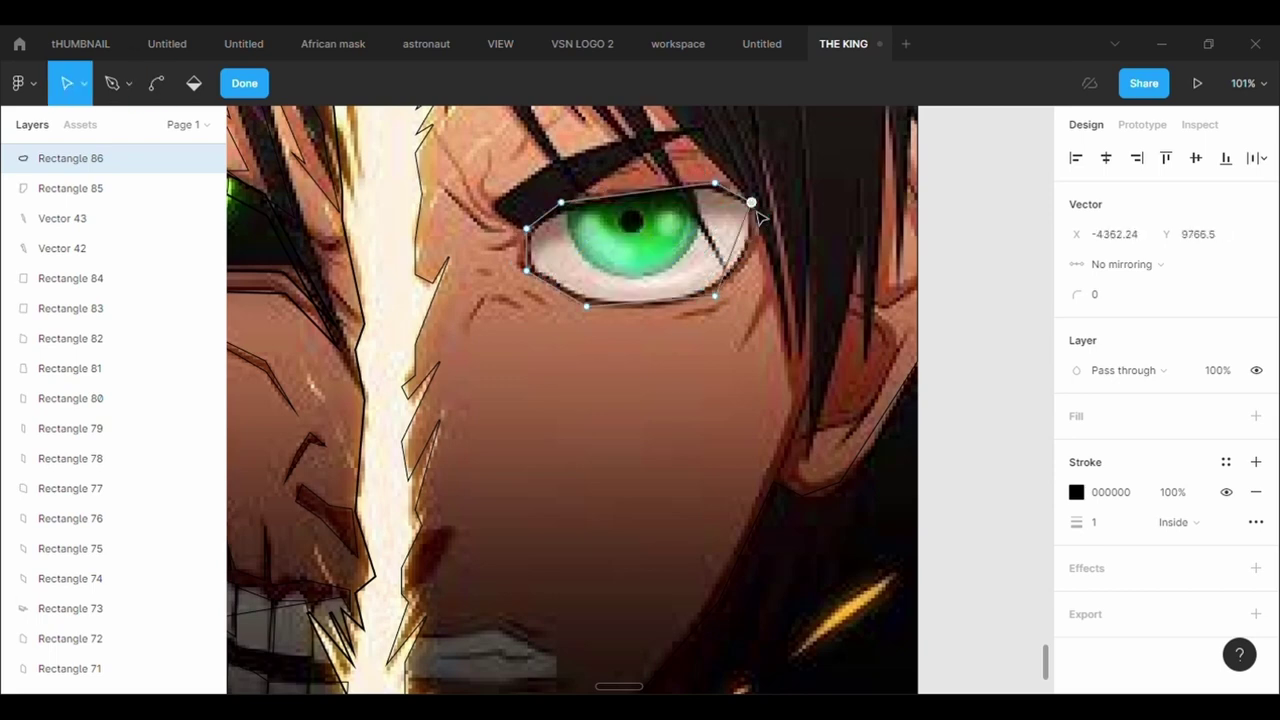
left_click(726, 406)
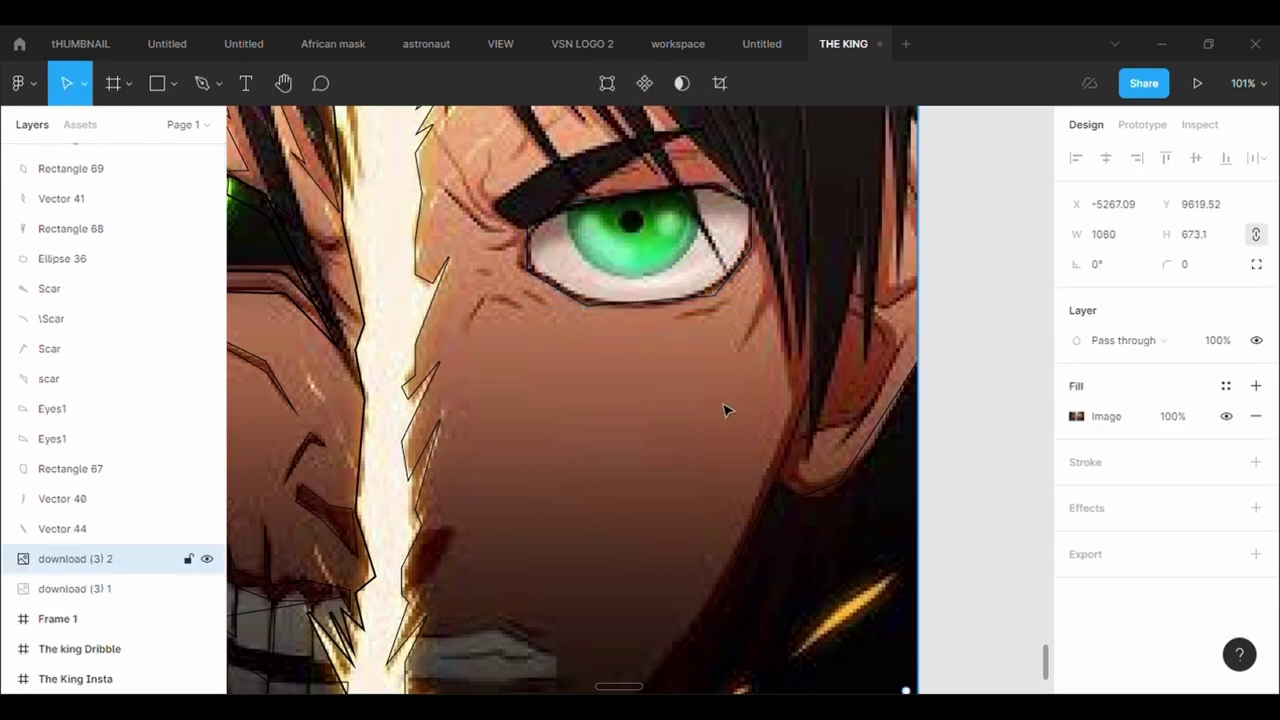
Duplicate the eye outline and offset the copy slightly downward for the lower lid line.
left_click(651, 197)
key("ctrl+c")
key("ctrl+v")
left_click_drag(652, 238, 649, 249)
left_click(90, 558)
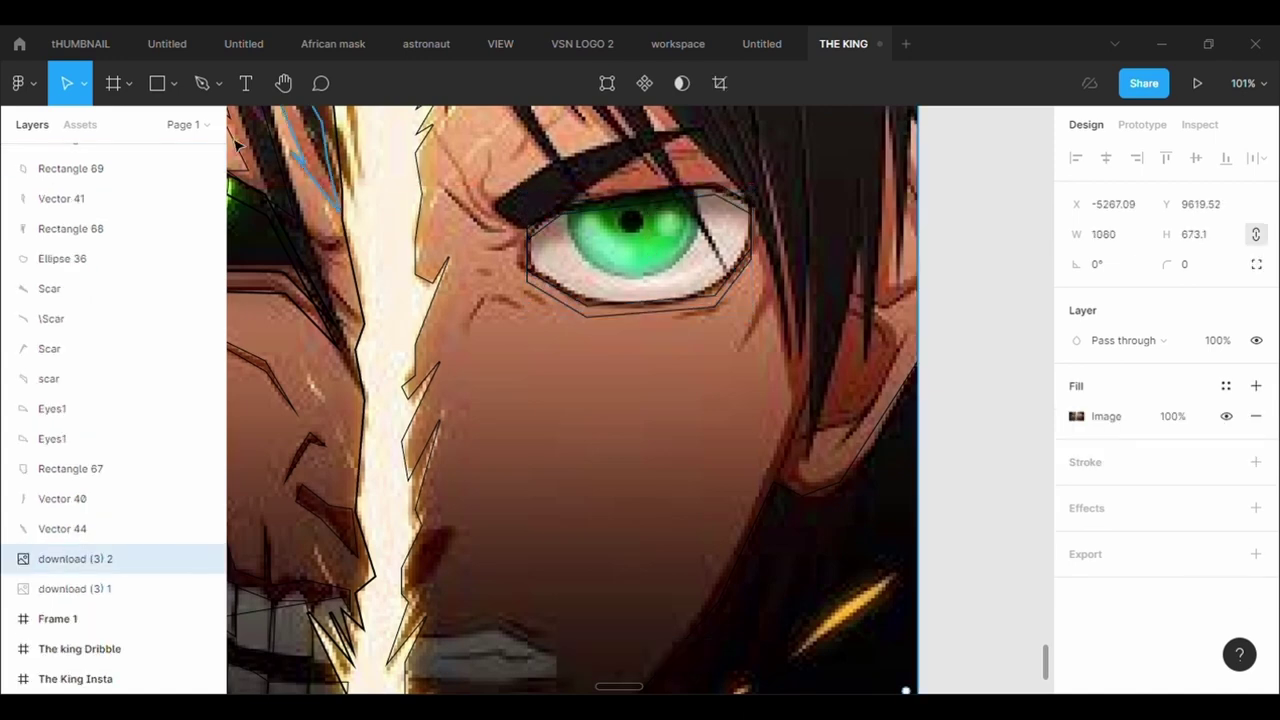
Draw an ellipse about 156 × 113 over the green iris, with no fill and a 1 px black inside stroke.
scroll(455, 282, "left", 5)
scroll(455, 282, "right", 5)
scroll(455, 282, "left", 3)
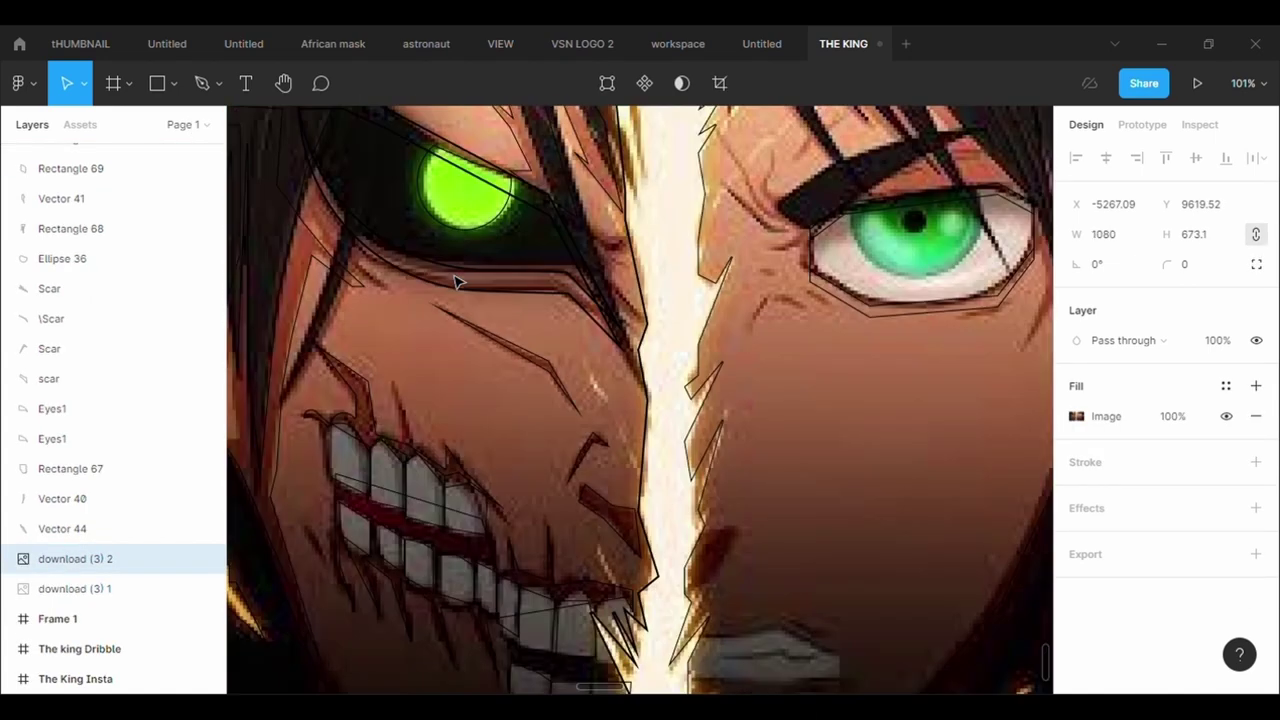
scroll(455, 282, "right", 1)
left_click(174, 83)
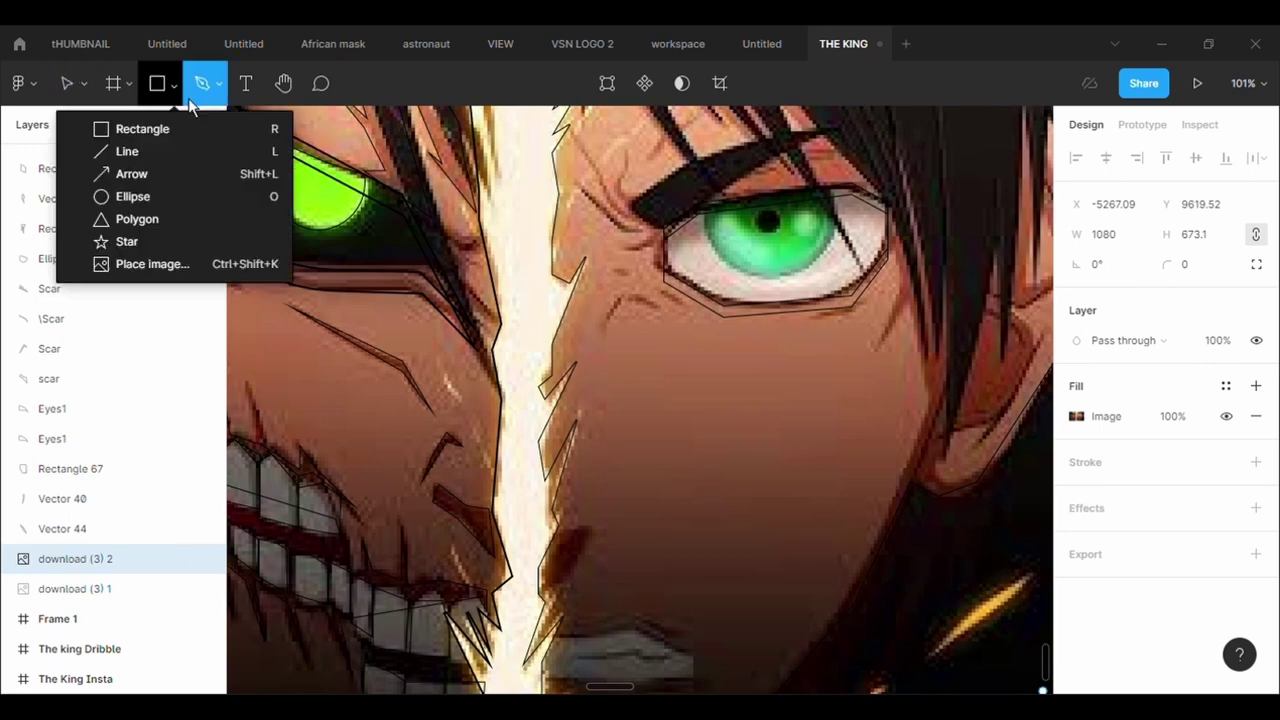
left_click(160, 196)
left_click_drag(697, 194, 846, 291)
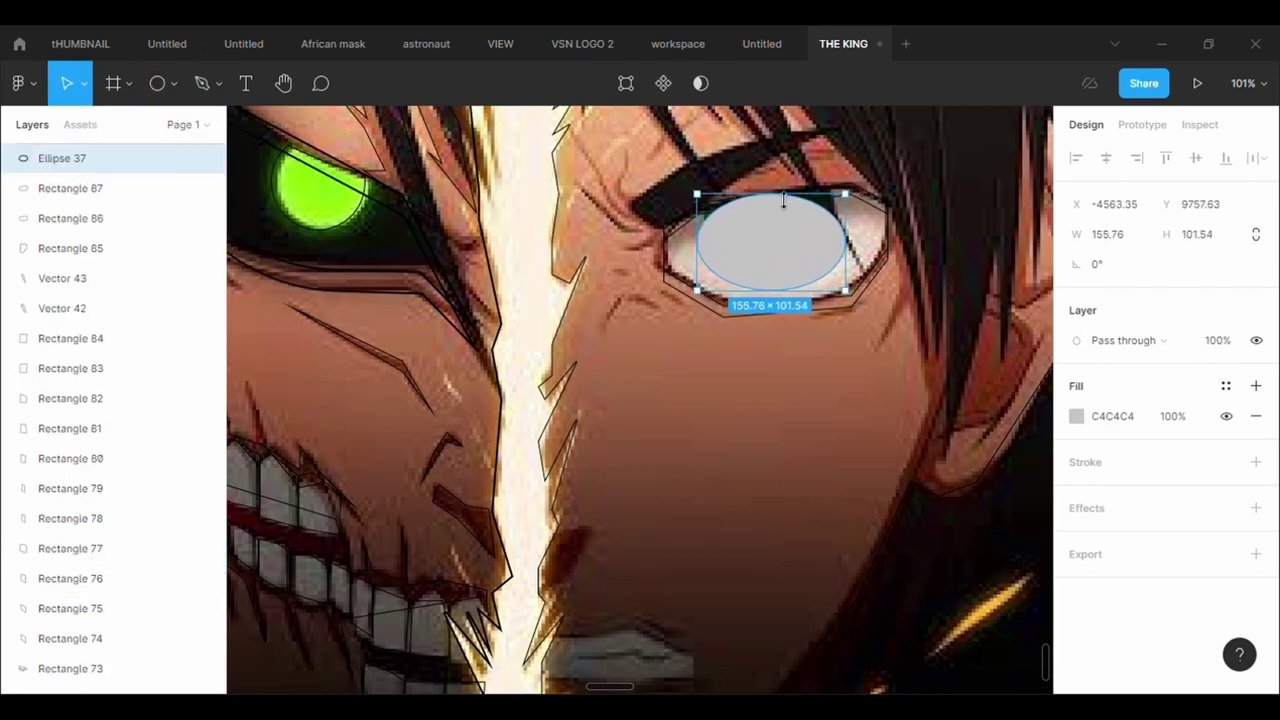
left_click_drag(783, 200, 783, 188)
left_click(1256, 416)
left_click(1256, 431)
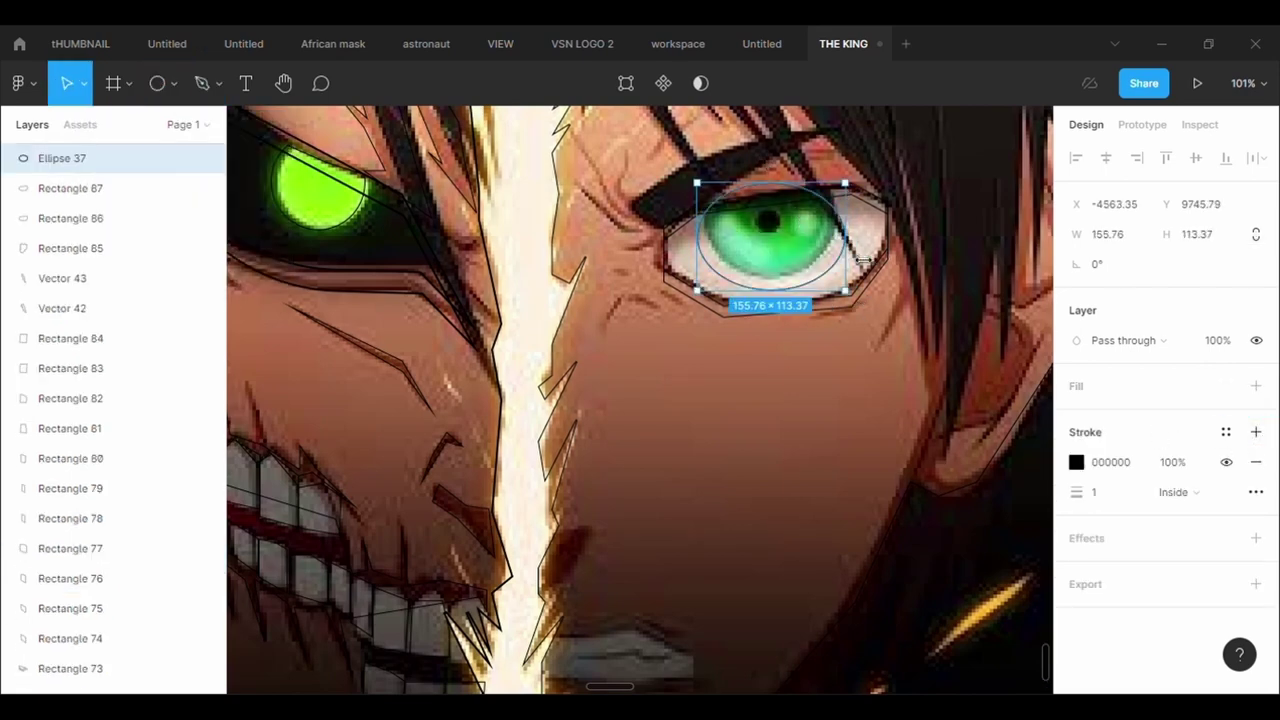
Narrow the iris ellipse to about 146 × 113 as a 65.31% arc open toward the upper lid, rotated 33.49°.
left_click_drag(855, 257, 844, 257)
left_click_drag(799, 253, 730, 183)
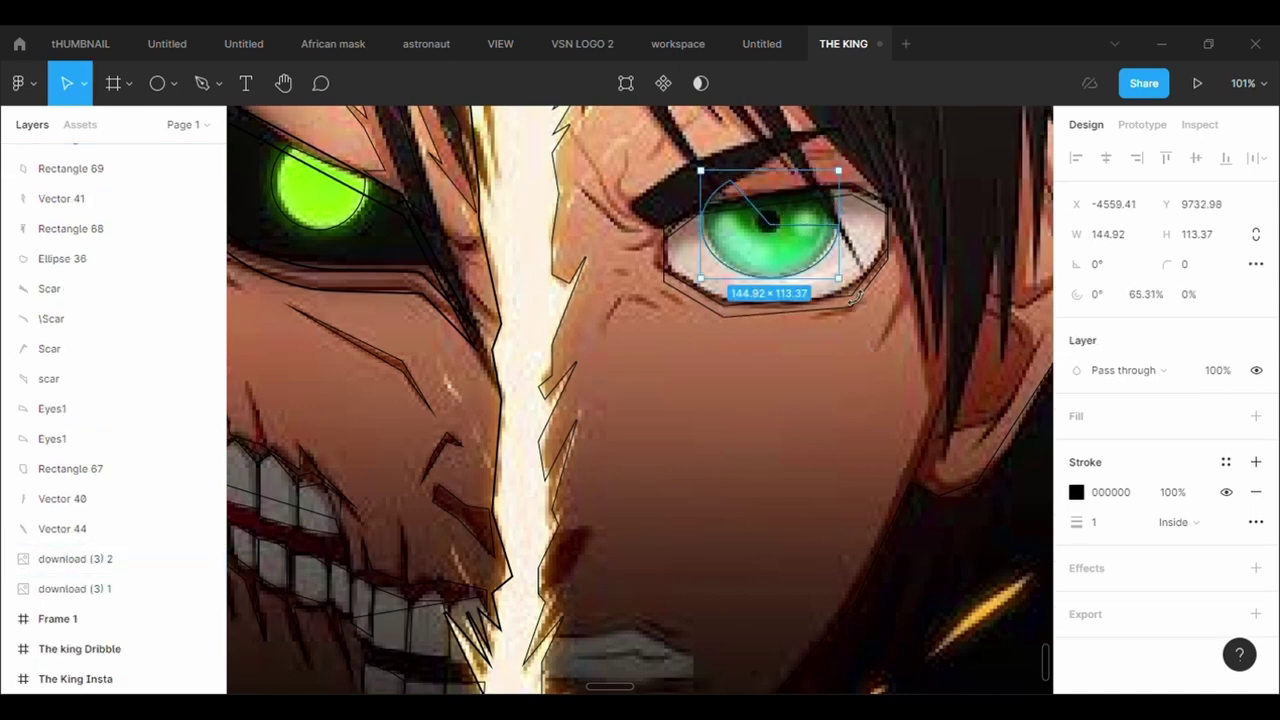
left_click_drag(856, 295, 869, 230)
mouse_move(746, 311)
left_mouse_down()
mouse_move(744, 291)
mouse_move(751, 299)
left_mouse_up()
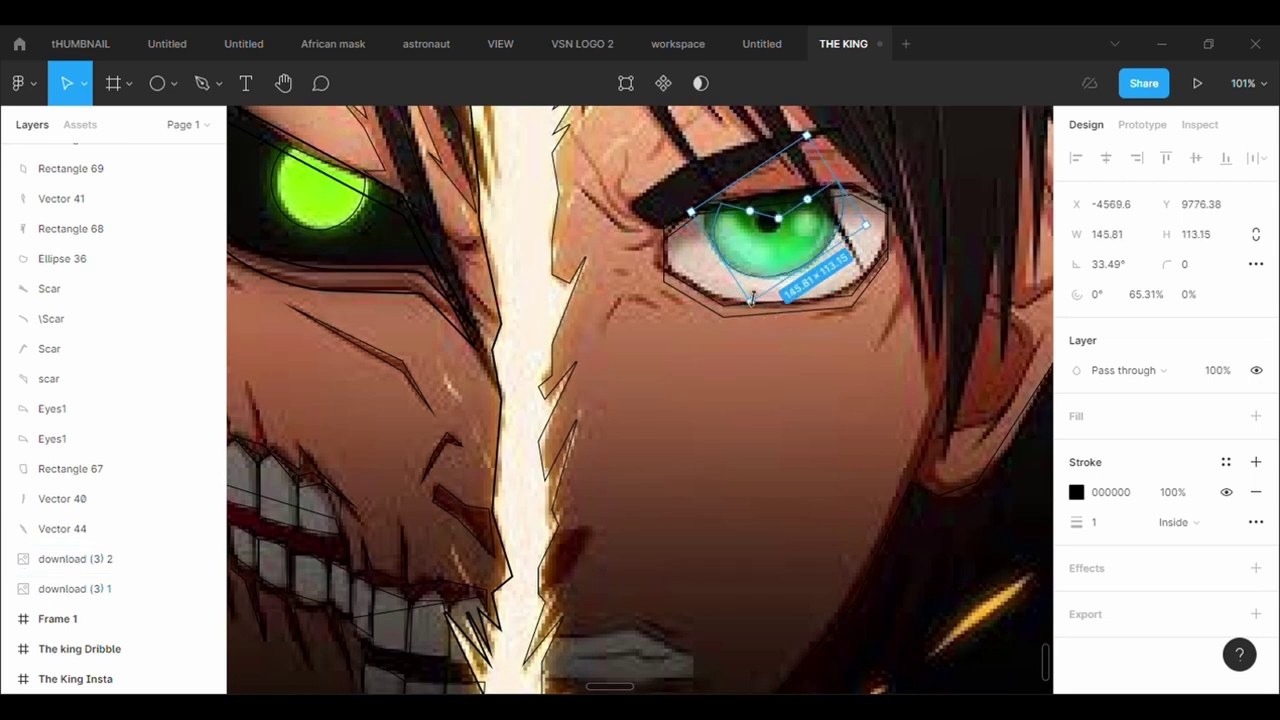
Move the arc's centre point up to the upper eyelid and align the resulting outline with the green iris.
left_click(627, 85)
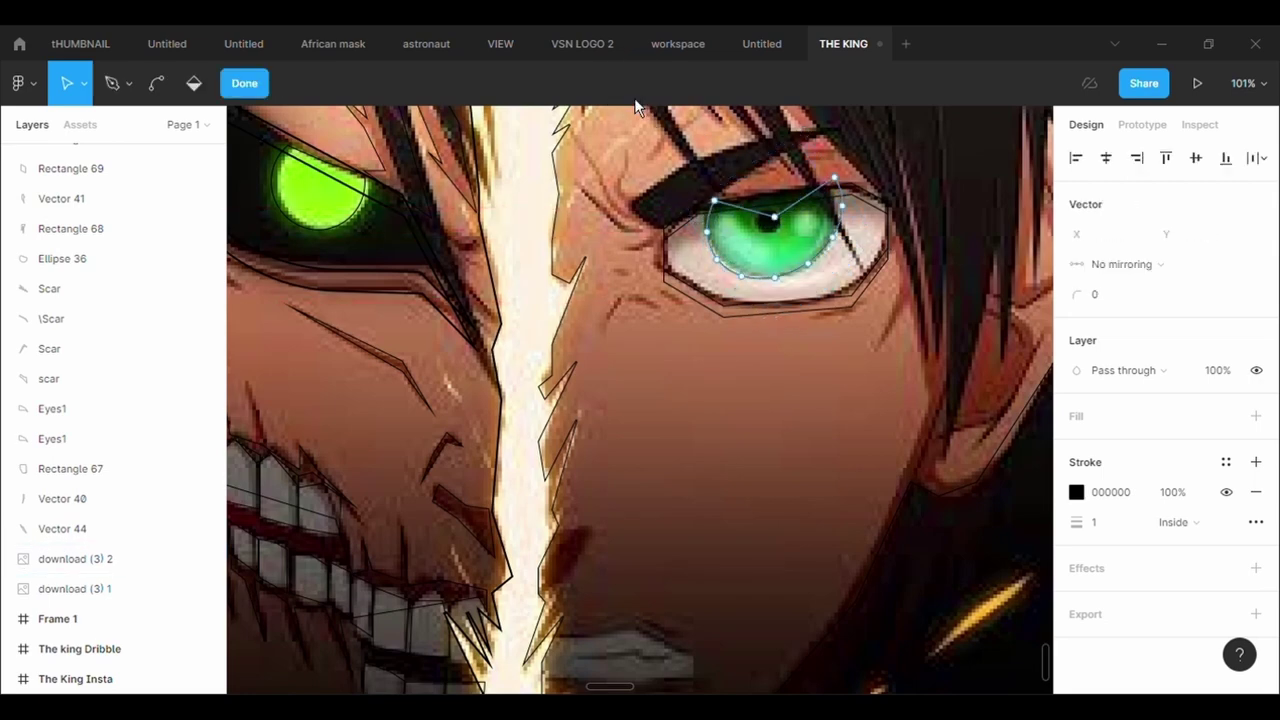
left_click_drag(775, 216, 707, 200)
left_click(834, 180)
key("ctrl+z")
key("ctrl+z")
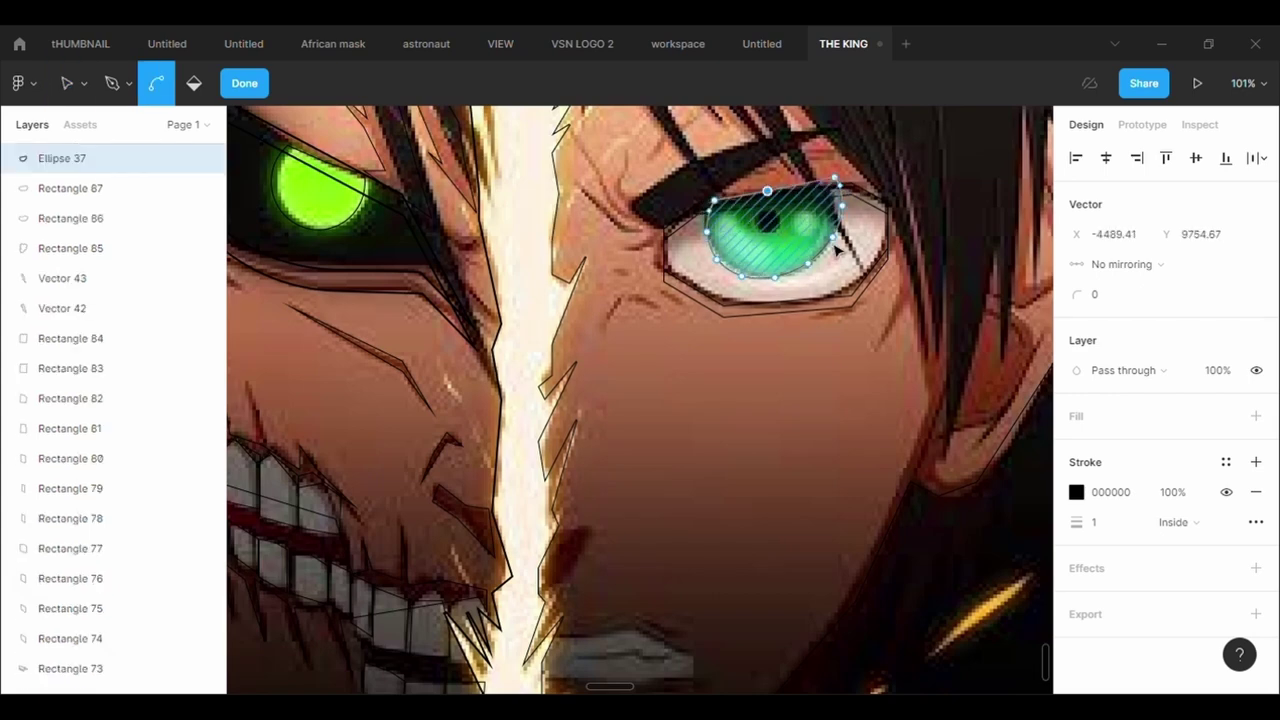
key("Escape")
left_click_drag(858, 203, 843, 200)
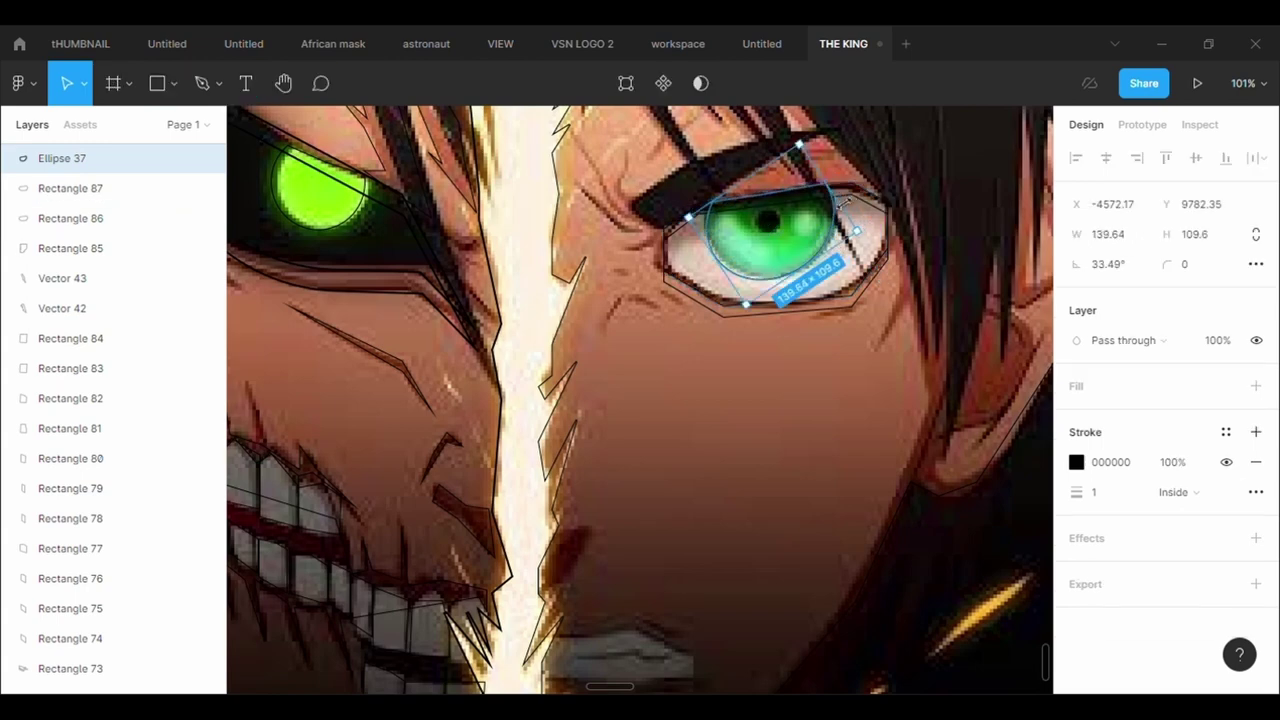
double_click(829, 406)
Draw an ellipse about 30 × 26 over the green eye's pupil, with no fill and a black outline.
left_click(173, 83)
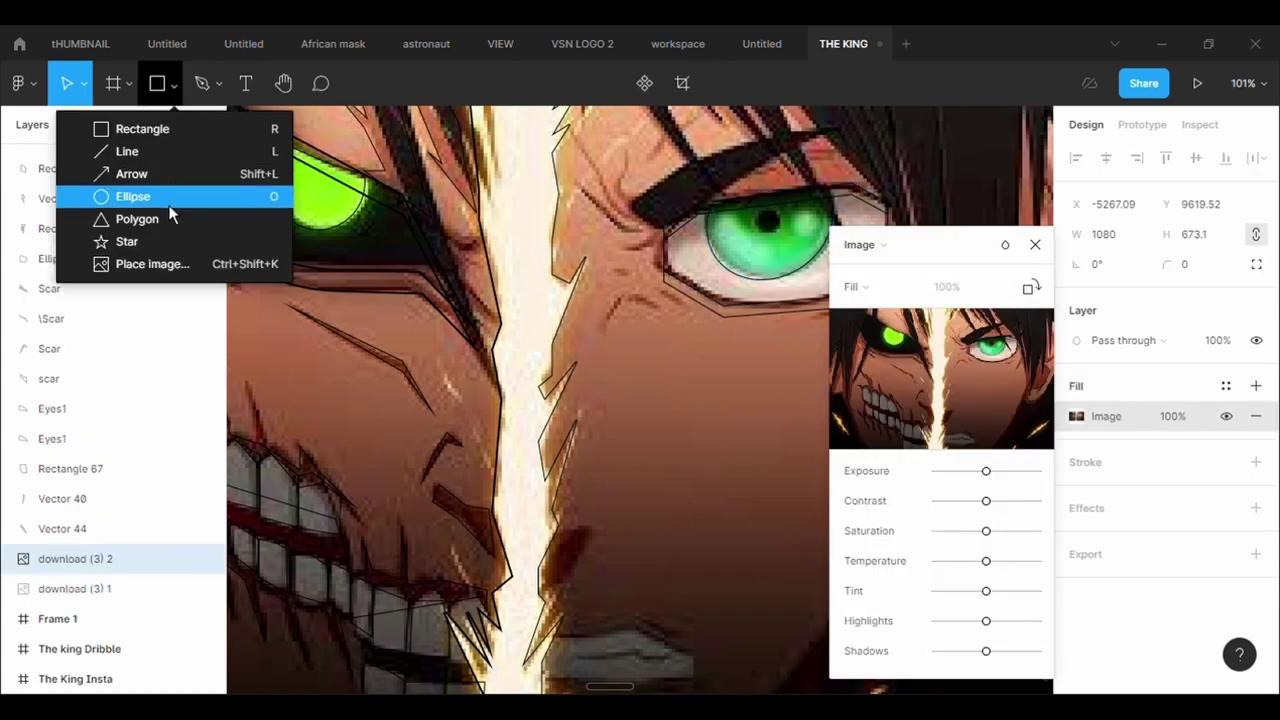
left_click(170, 196)
left_click_drag(753, 213, 781, 238)
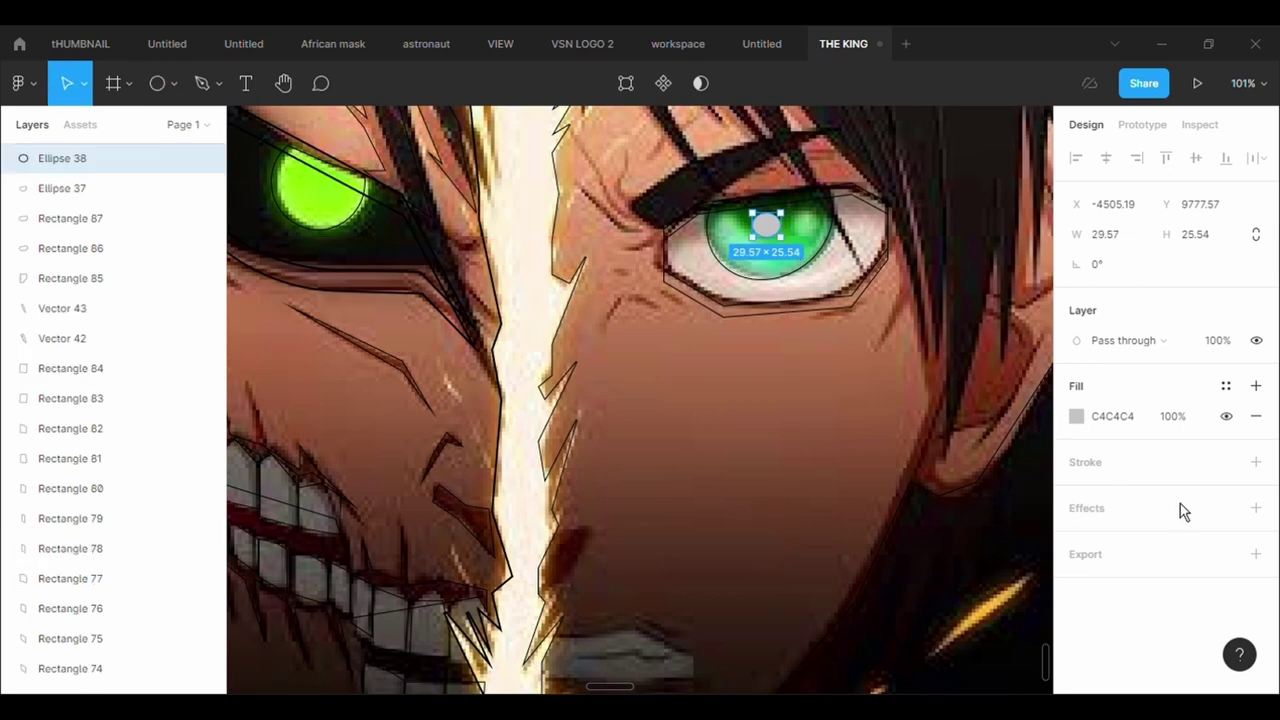
left_click(1256, 416)
left_click(777, 441)
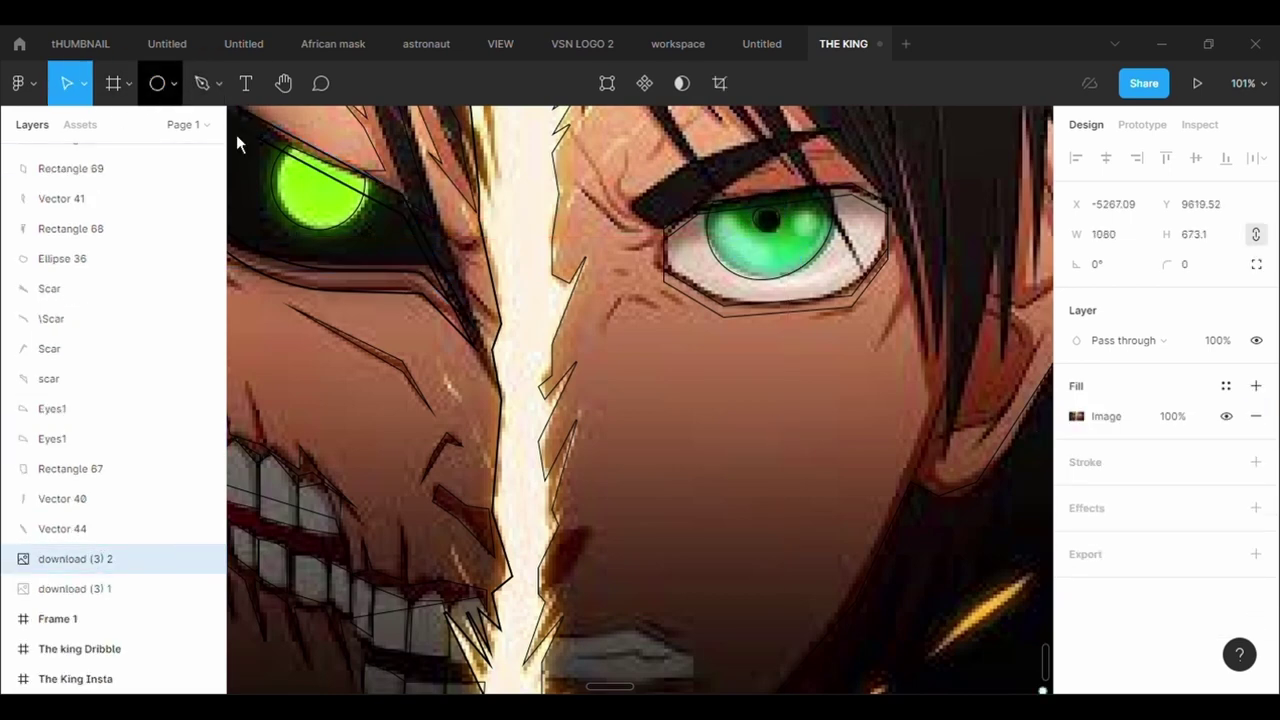
Place a 100 × 100 rectangle over the eyebrow's inner end, with no fill and a 1 px black inside stroke.
left_click(173, 83)
left_click(170, 128)
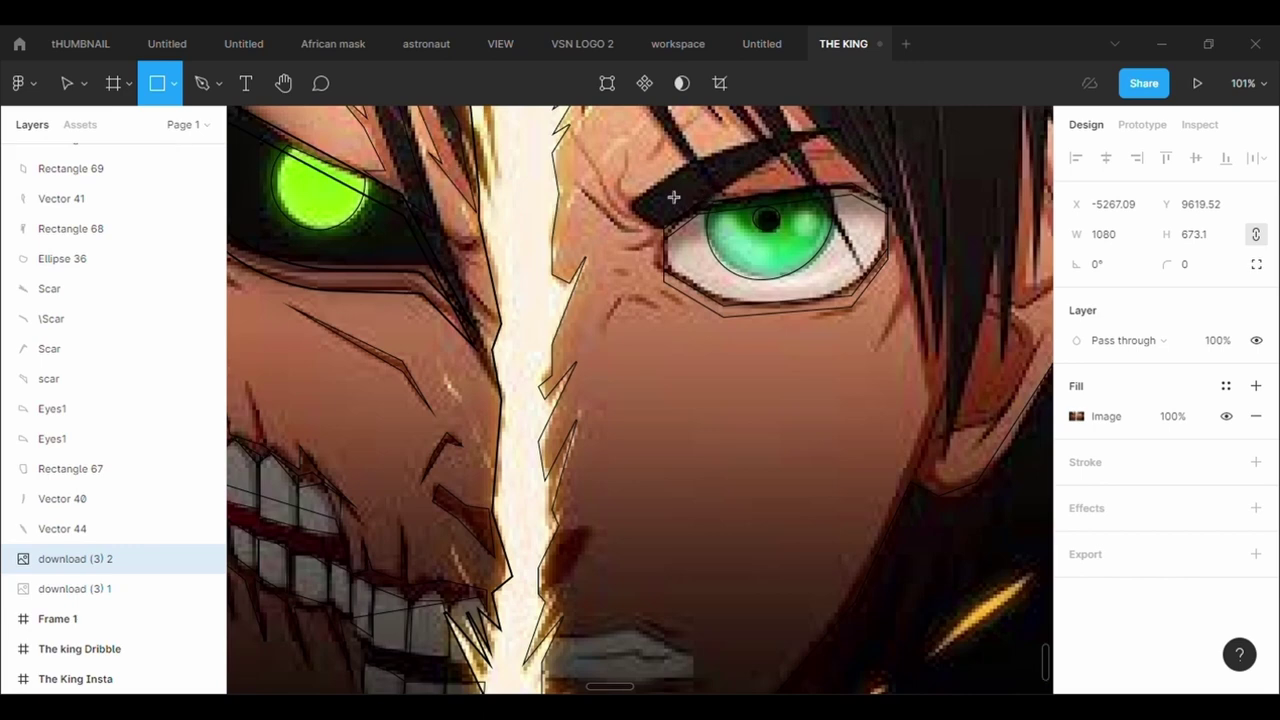
left_click(643, 211)
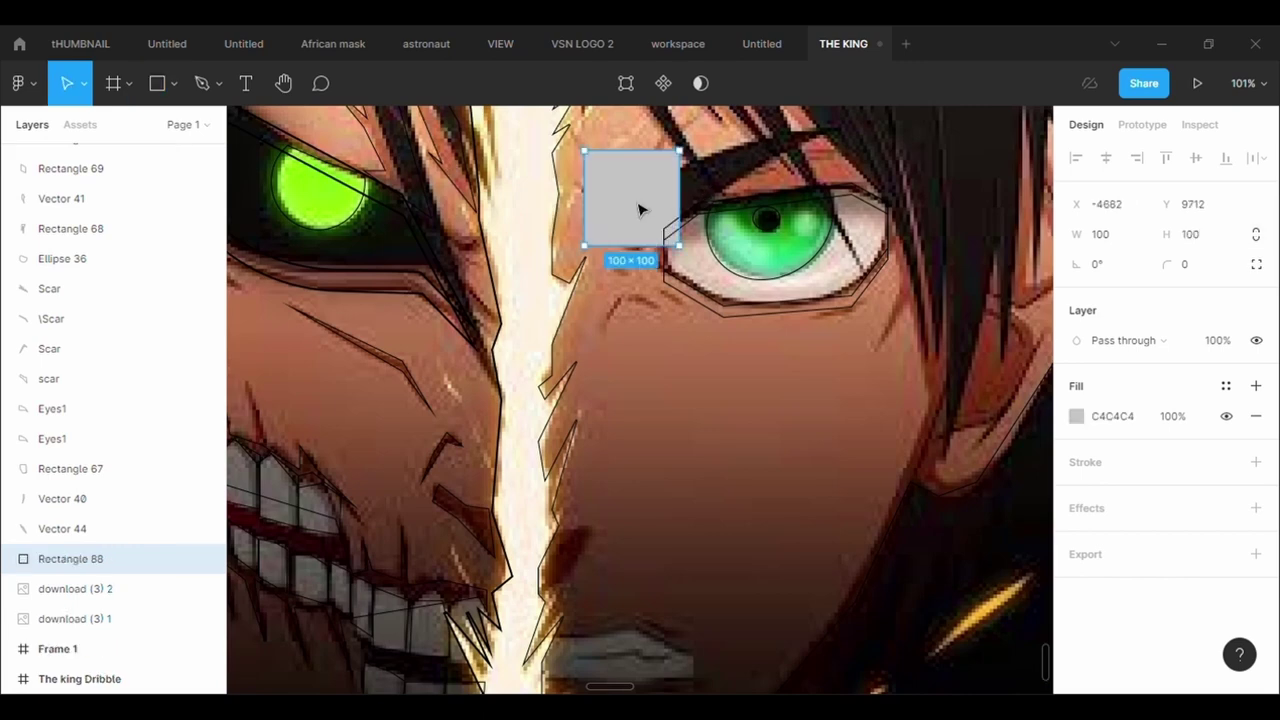
left_click(1256, 416)
left_click(1256, 386)
left_click(1256, 416)
left_click(1256, 432)
Reshape the rectangle's points into a tapered six-sided outline about 217 × 105 that follows the human half's eyebrow.
key("Return")
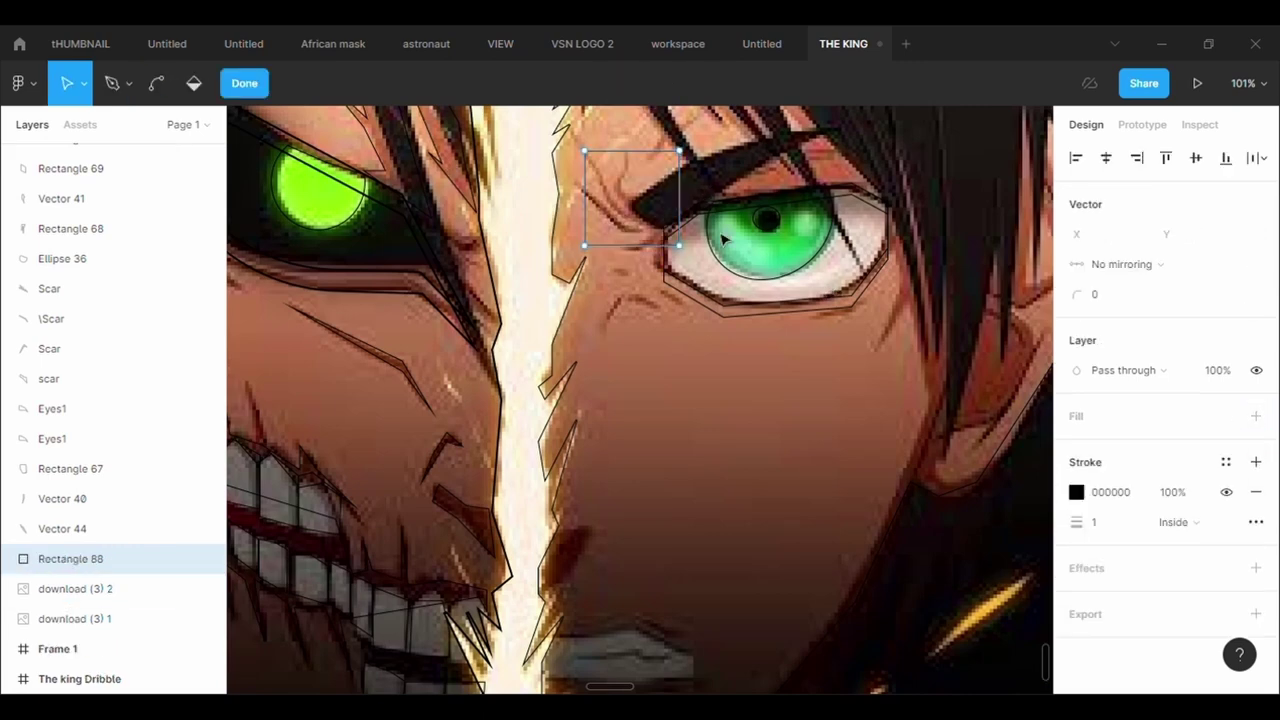
left_click_drag(686, 249, 844, 137)
left_click_drag(682, 154, 632, 205)
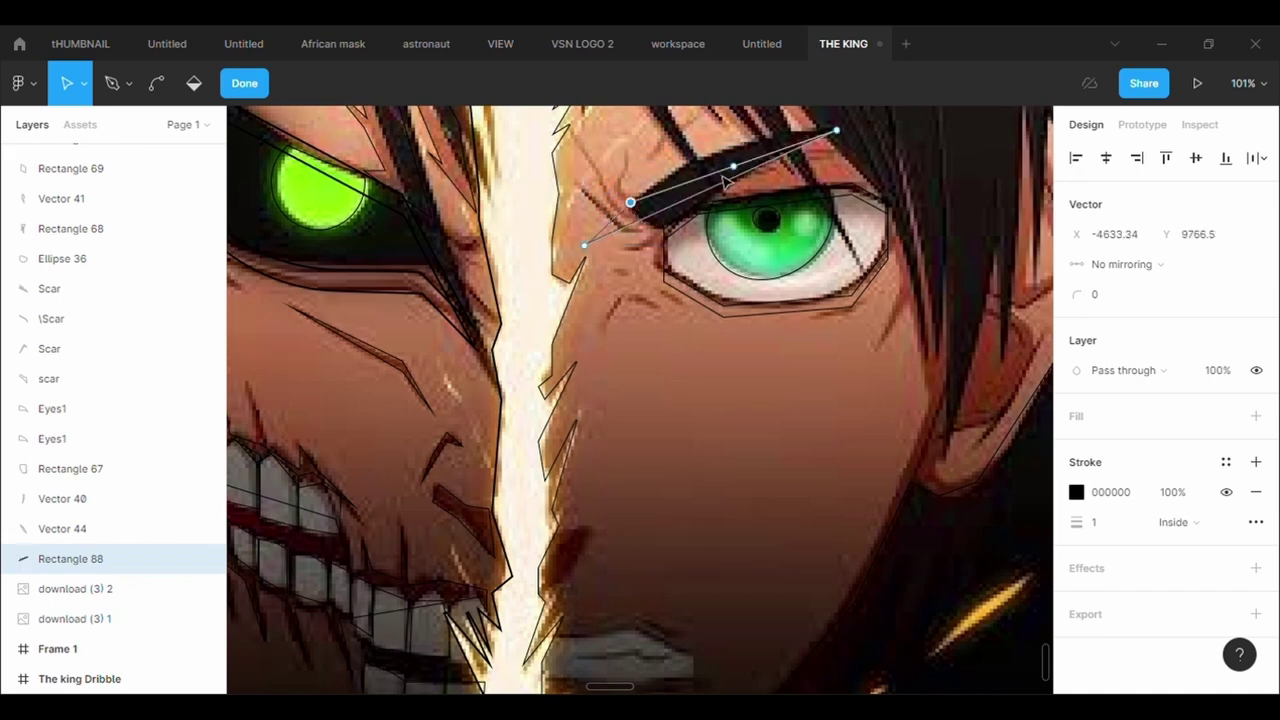
left_click_drag(734, 166, 711, 154)
left_click_drag(587, 244, 668, 234)
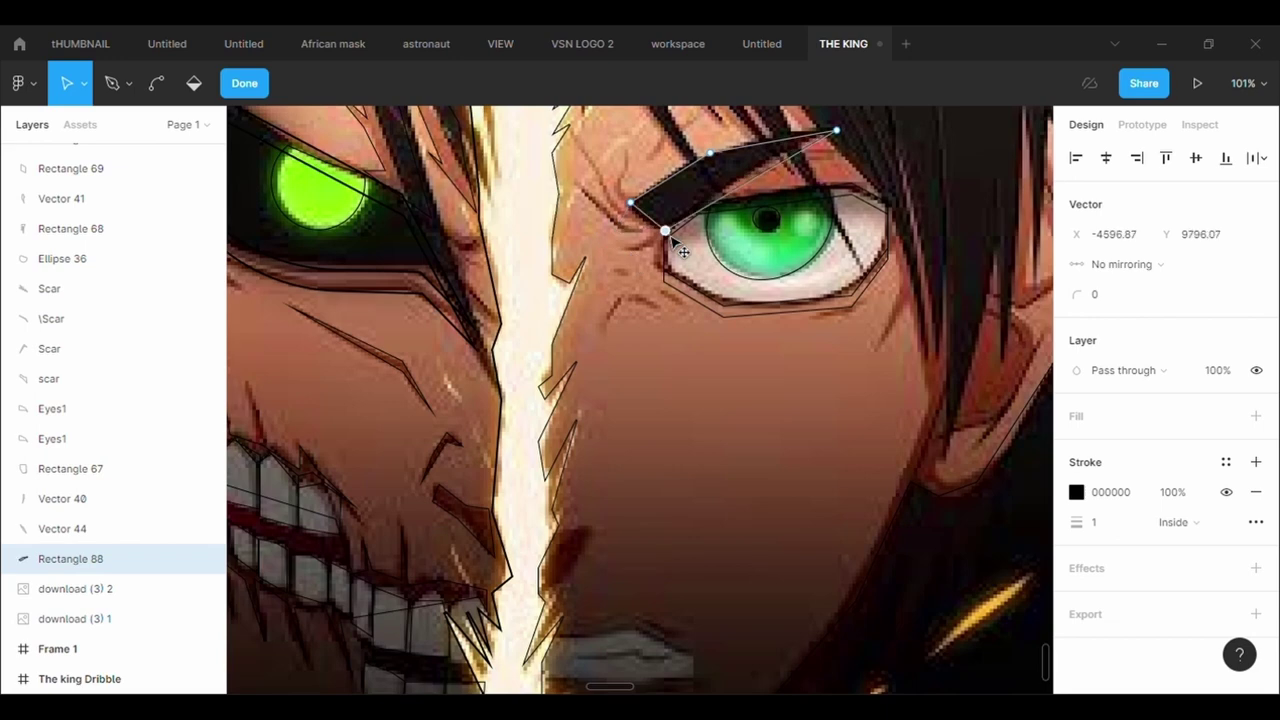
left_click_drag(750, 182, 745, 178)
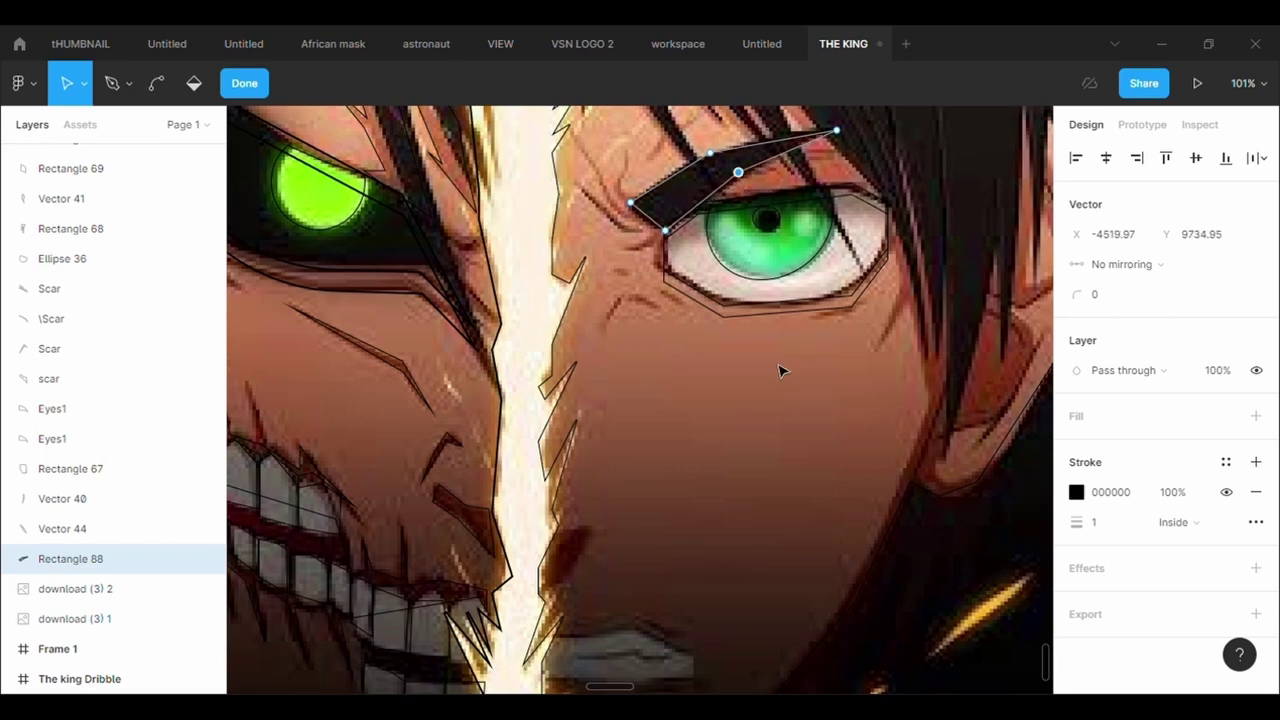
key("Escape")
scroll(805, 448, "down", 5)
scroll(805, 448, "up", 3)
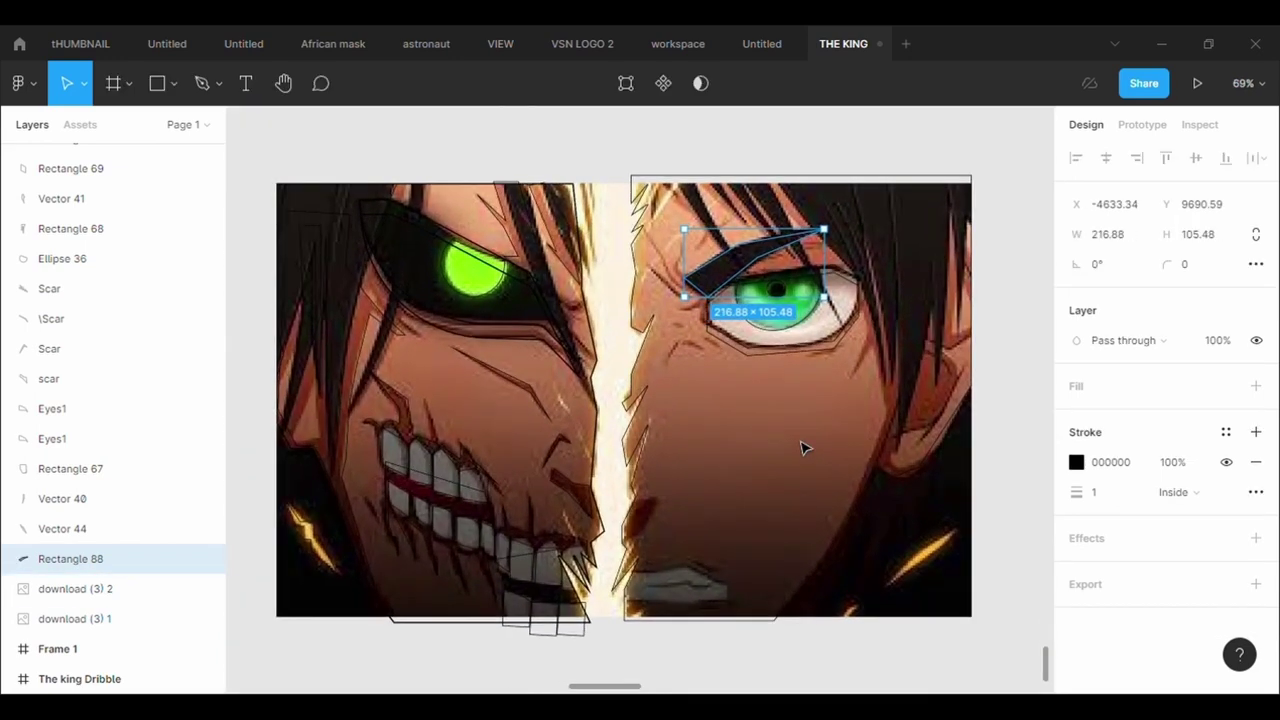
double_click(805, 448)
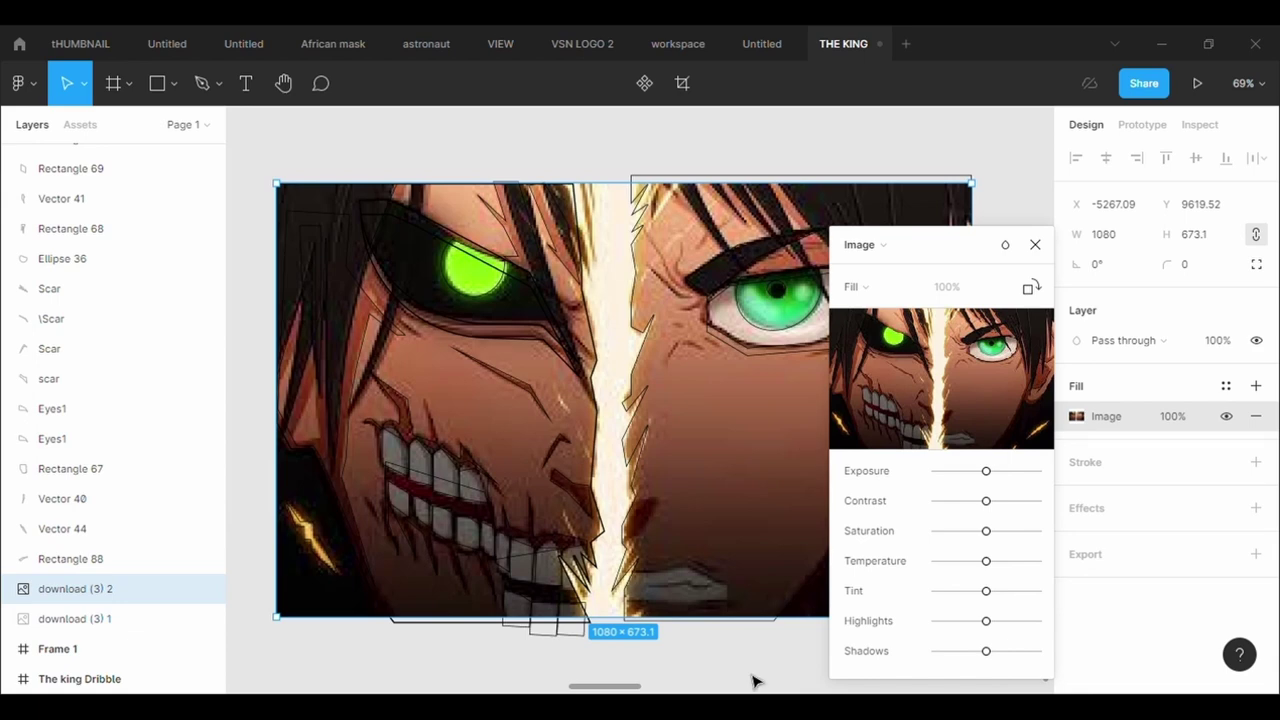
key("Escape")
Draw a rectangle about 456 × 298 over the human half's hair and eye, with no fill and a 1 px black inside stroke.
scroll(754, 682, "up", 3)
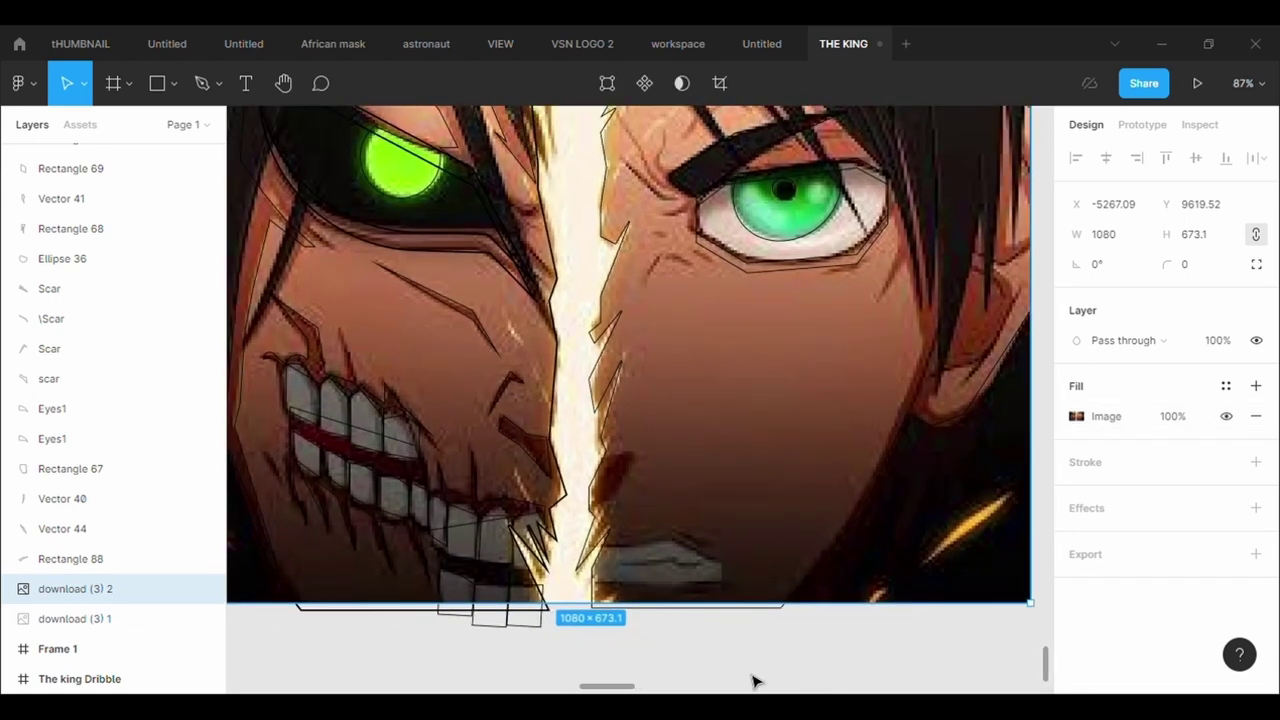
scroll(754, 682, "up", 2)
left_click(166, 100)
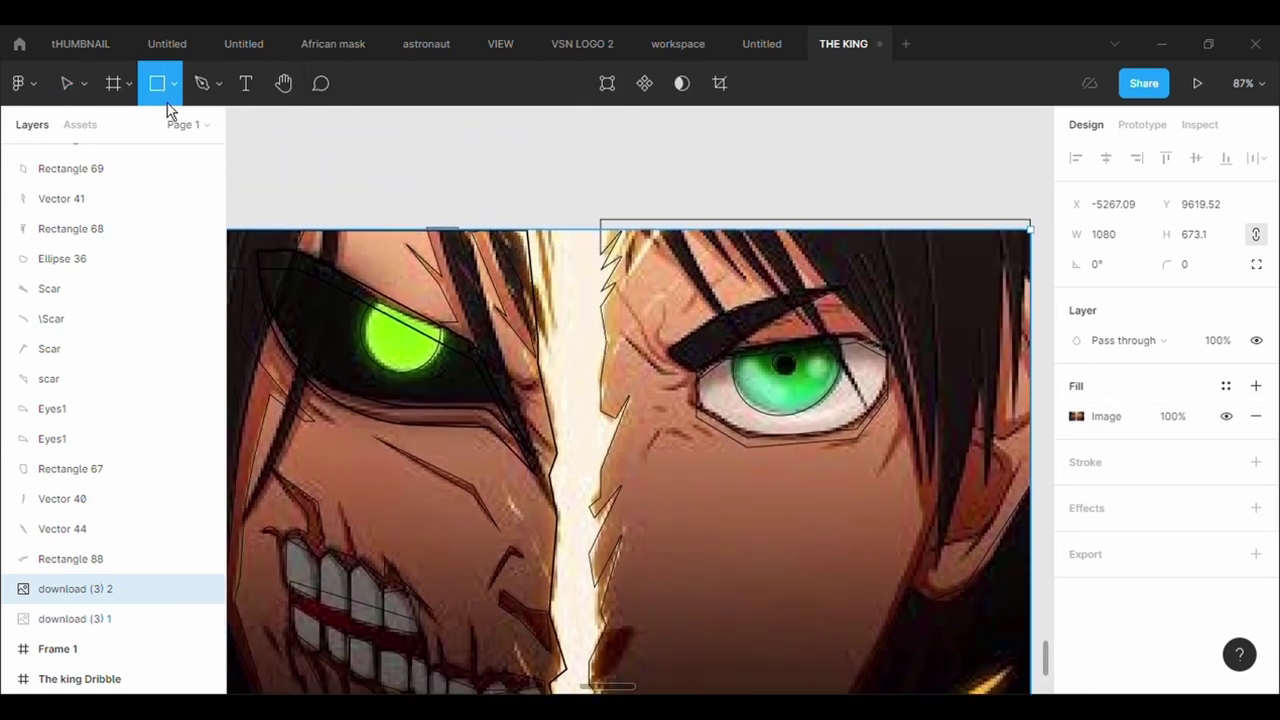
mouse_move(645, 228)
left_mouse_down()
mouse_move(966, 377)
mouse_move(1022, 476)
left_mouse_up()
left_click(1256, 416)
left_click(1256, 432)
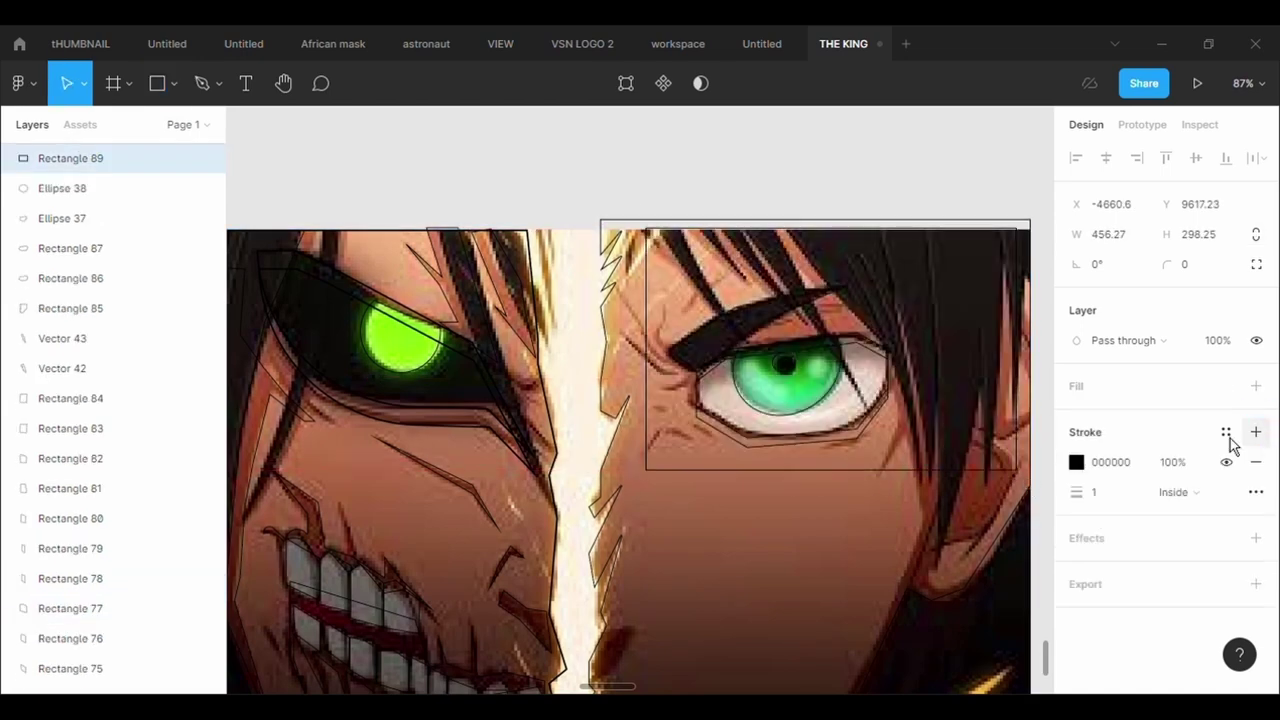
Reshape the hair rectangle's inner side around the first forehead strand, from the image's upper edge down to the upper eyelid and back.
scroll(686, 178, "down", 1)
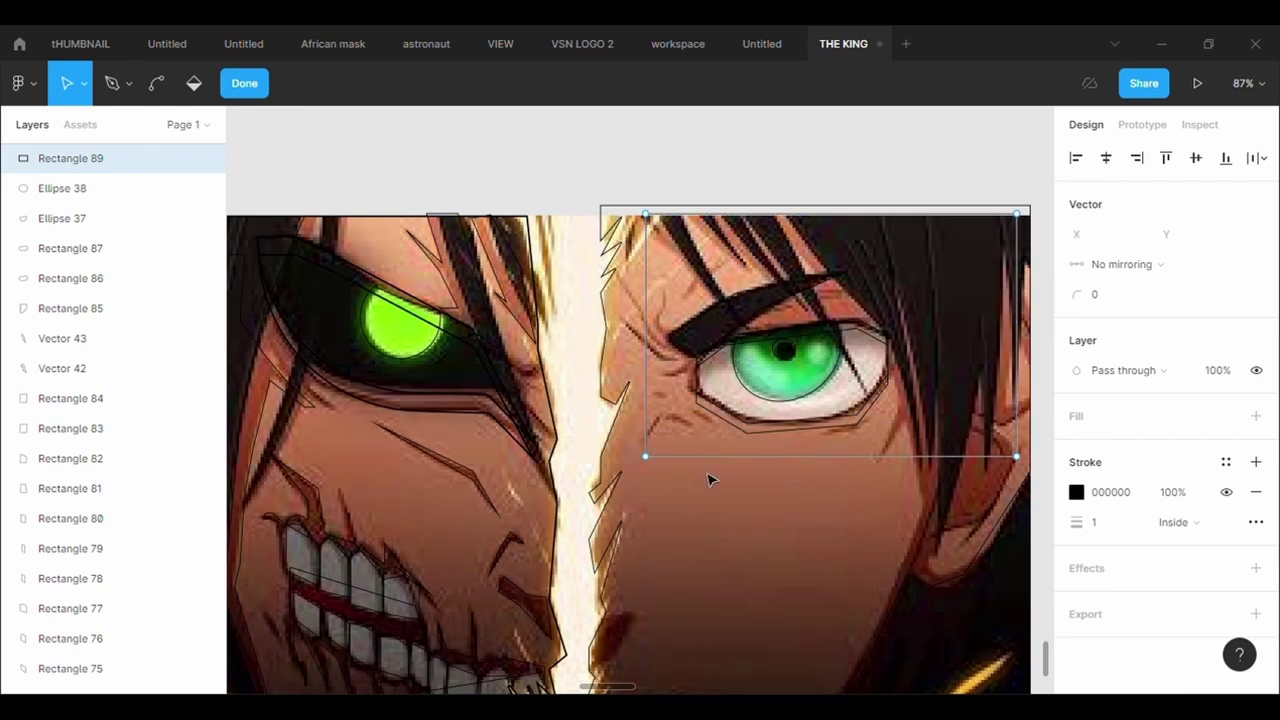
left_click_drag(663, 224, 669, 219)
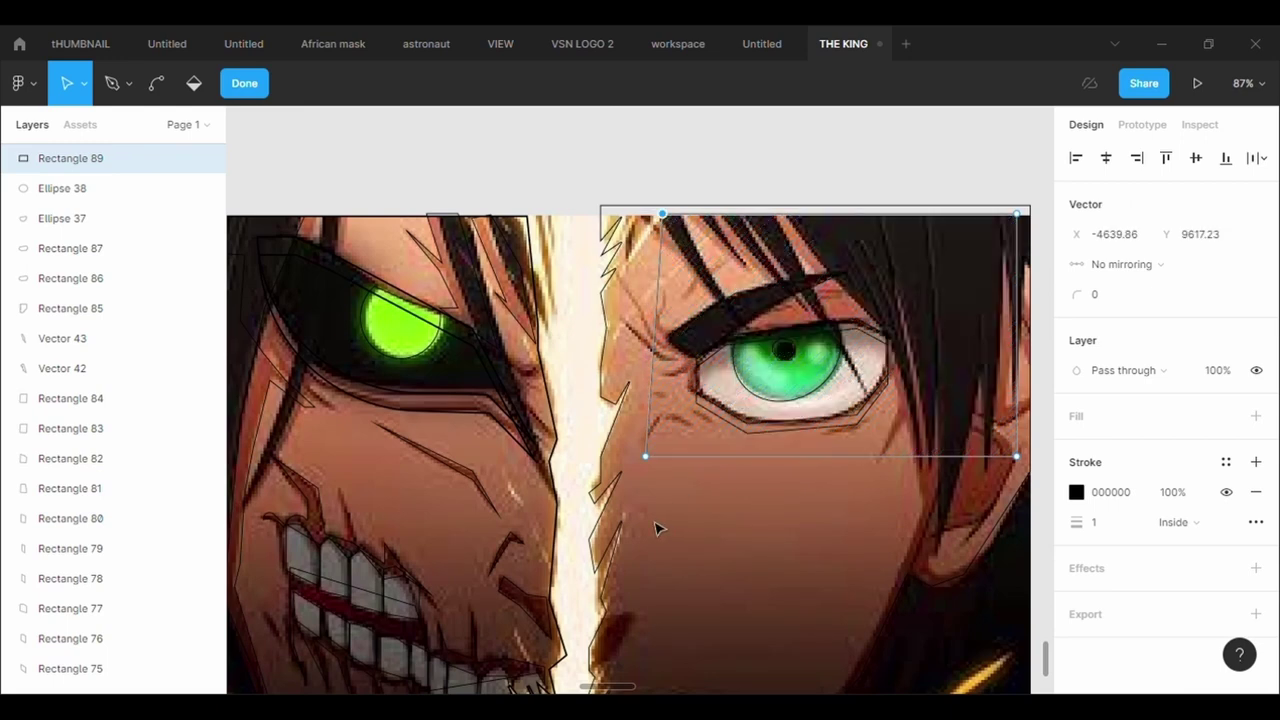
left_click_drag(658, 460, 717, 246)
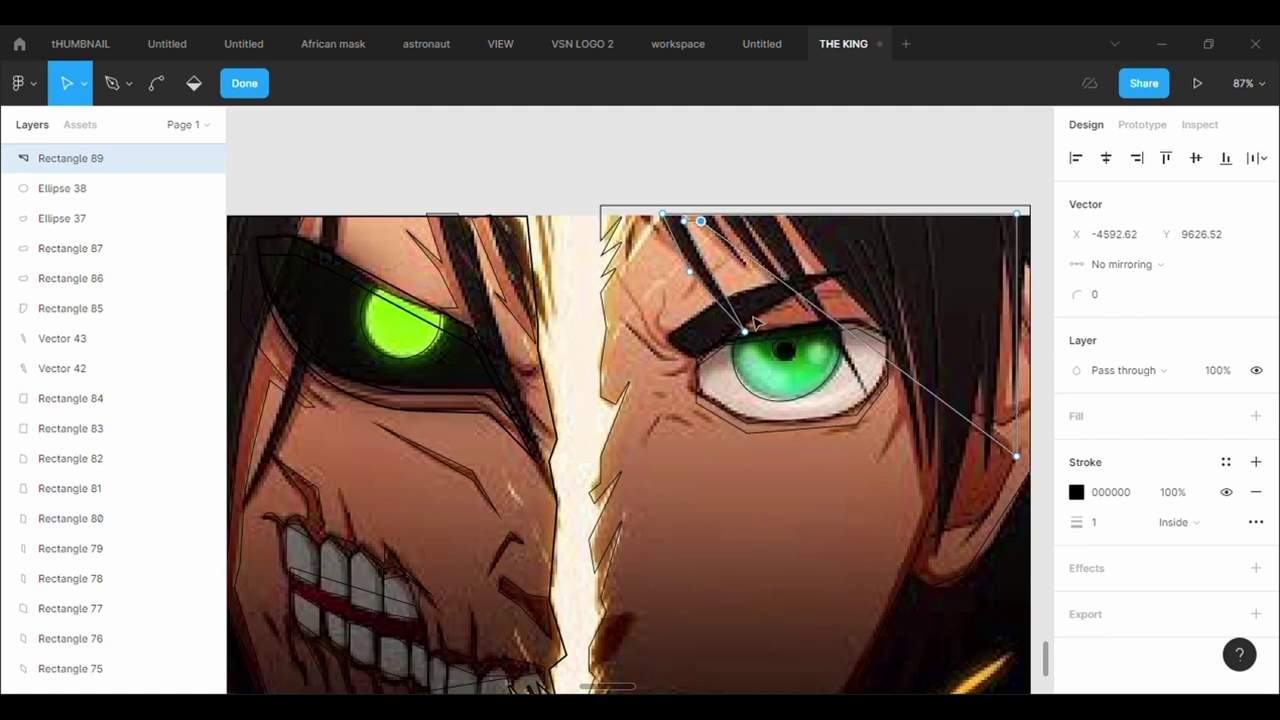
scroll(755, 320, "up", 6)
left_click_drag(526, 269, 582, 254)
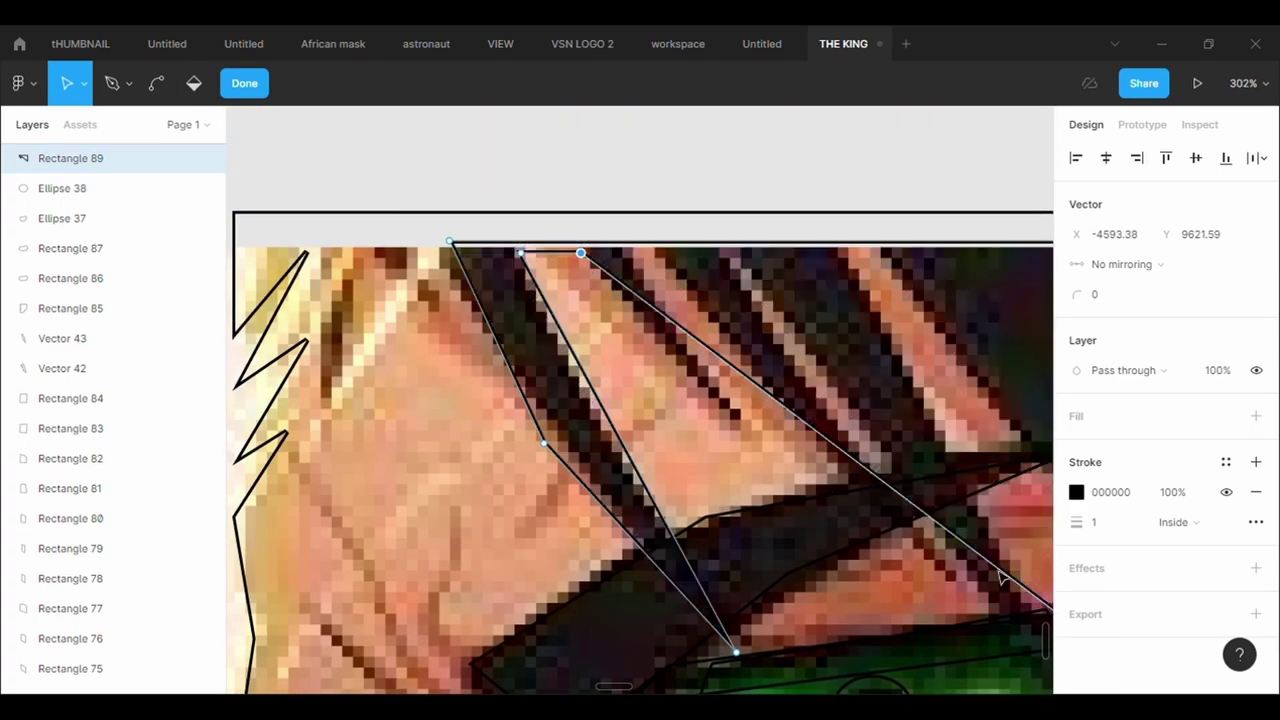
Add points to the hair outline around the short second strand, with its tip just above the eyebrow.
scroll(1002, 577, "down", 5)
scroll(1002, 577, "down", 2)
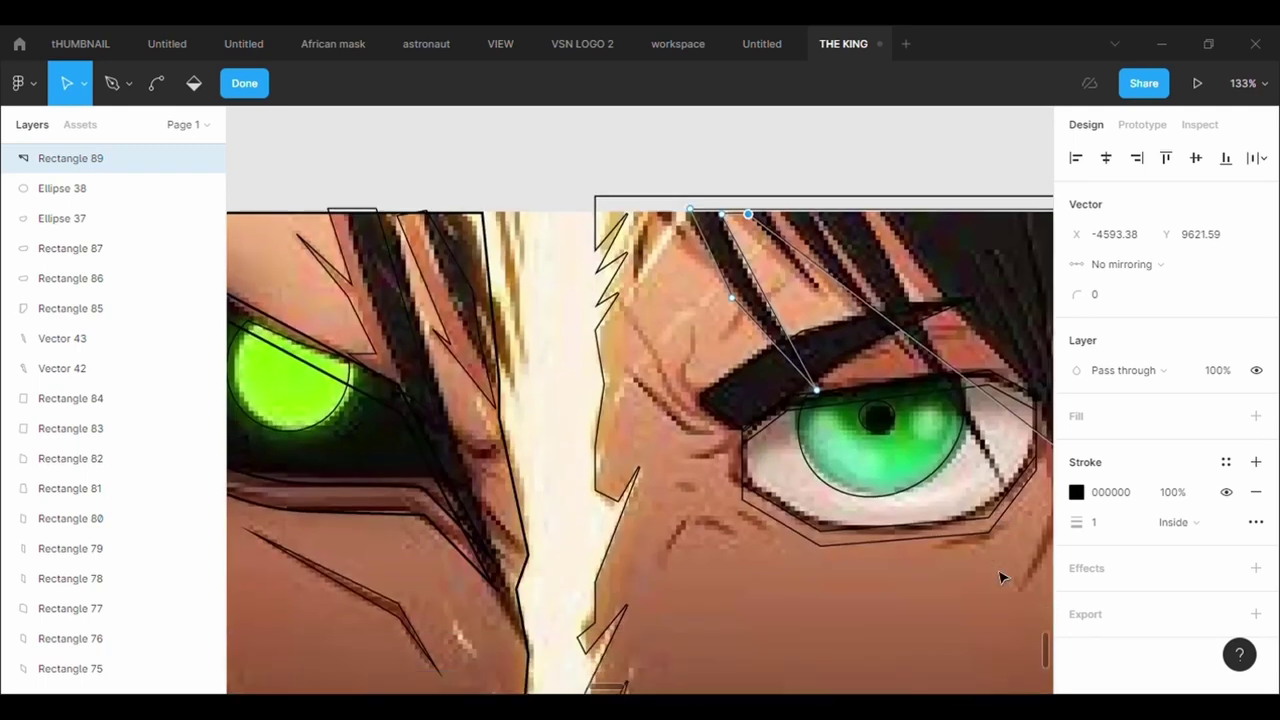
left_click_drag(1001, 391, 820, 279)
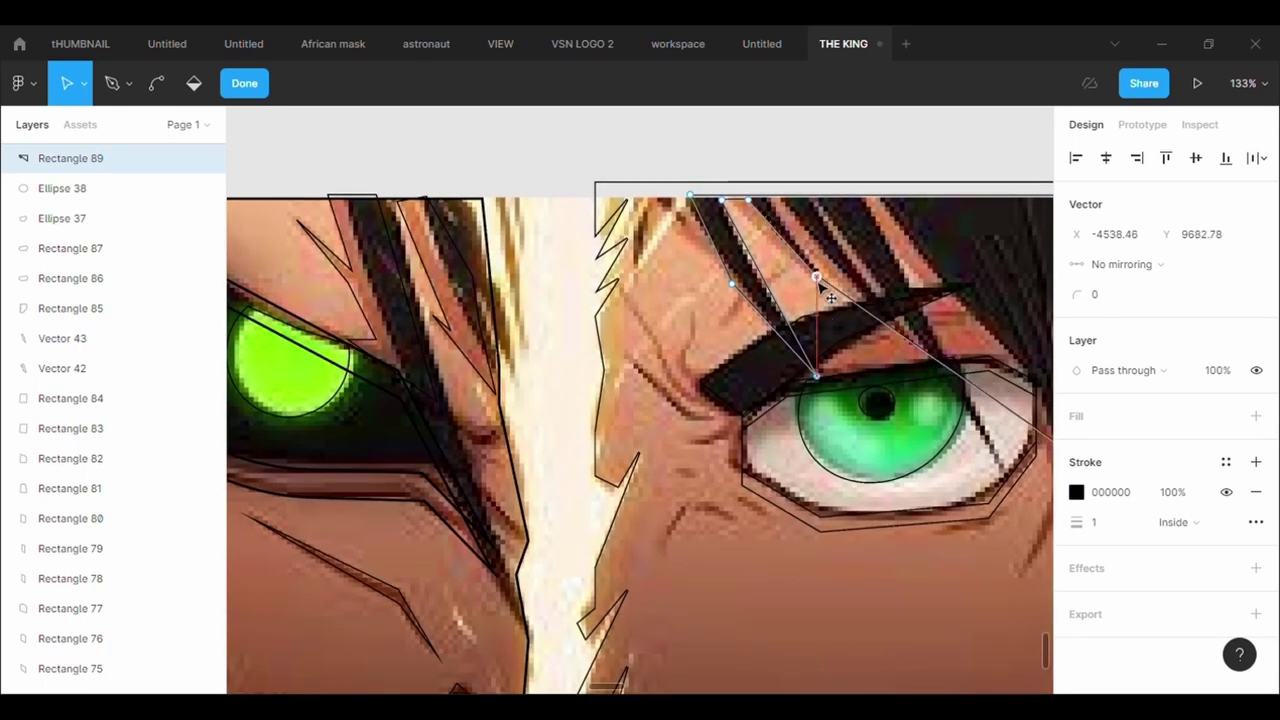
left_click_drag(1036, 430, 775, 204)
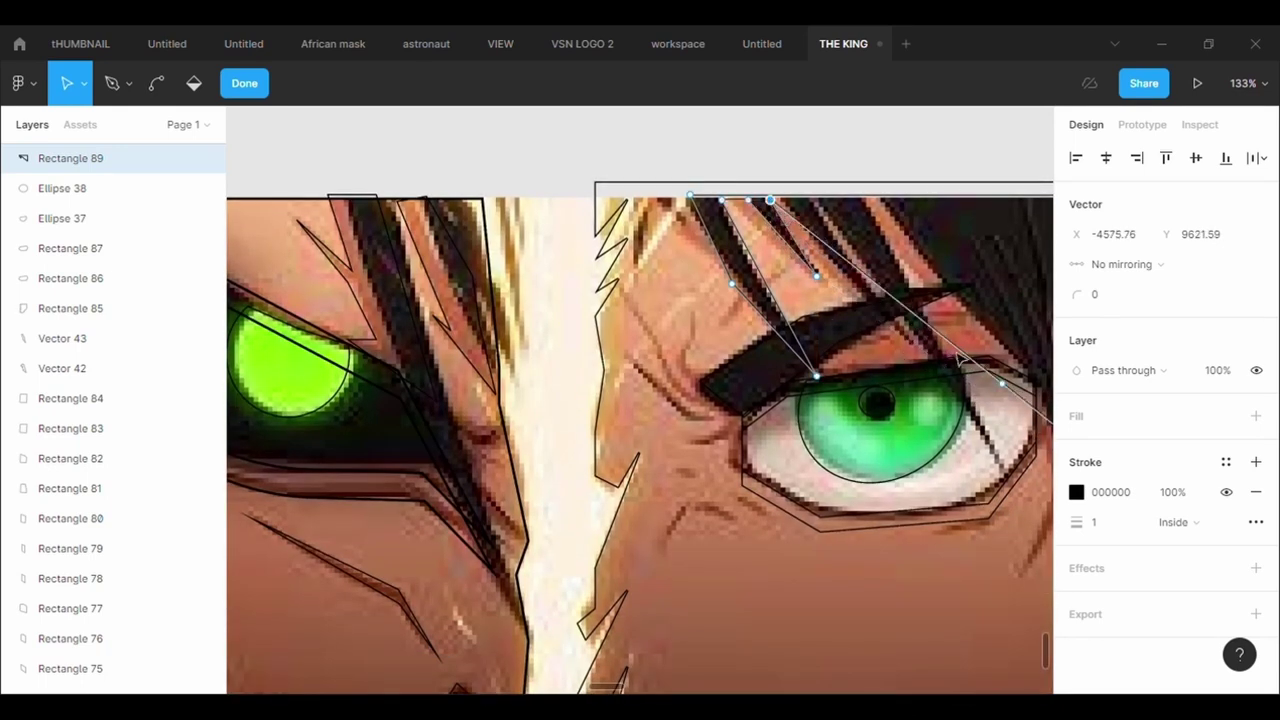
left_click_drag(1003, 385, 785, 201)
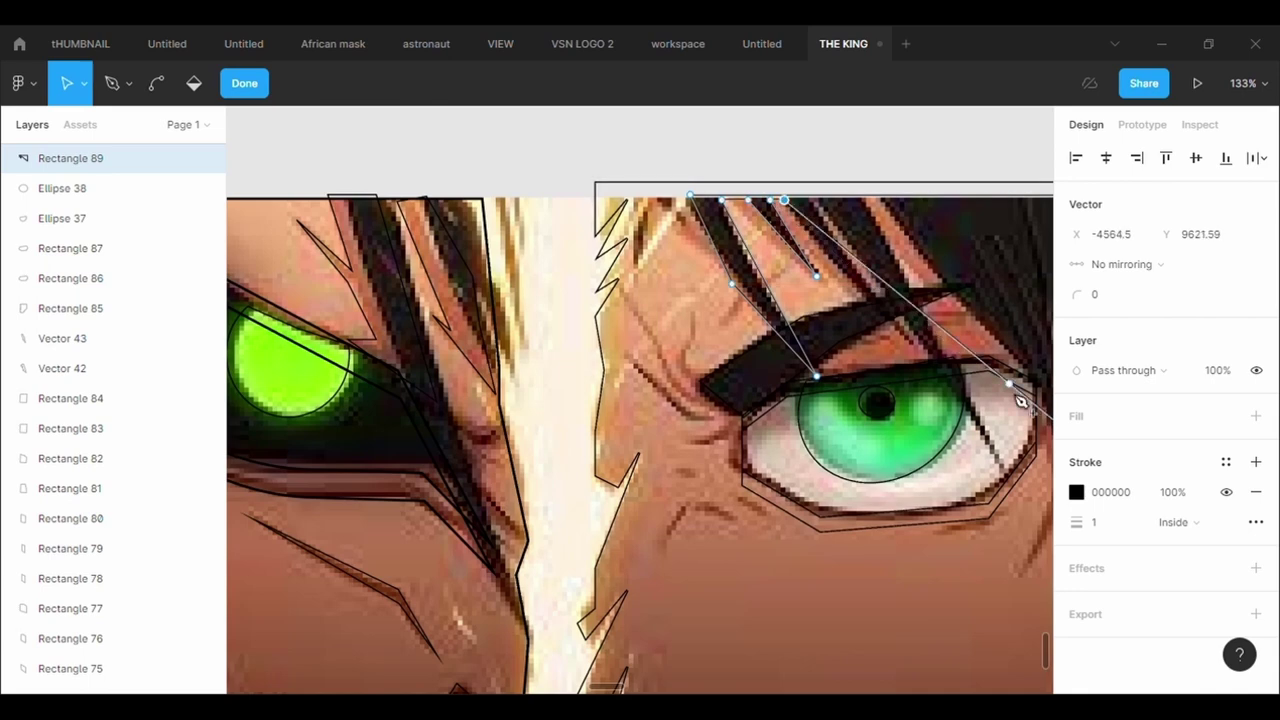
Extend the hair outline around the strands crossing the eyebrow and eye, as far as the outer eye corner.
left_click_drag(1020, 401, 922, 363)
scroll(1038, 437, "right", 5)
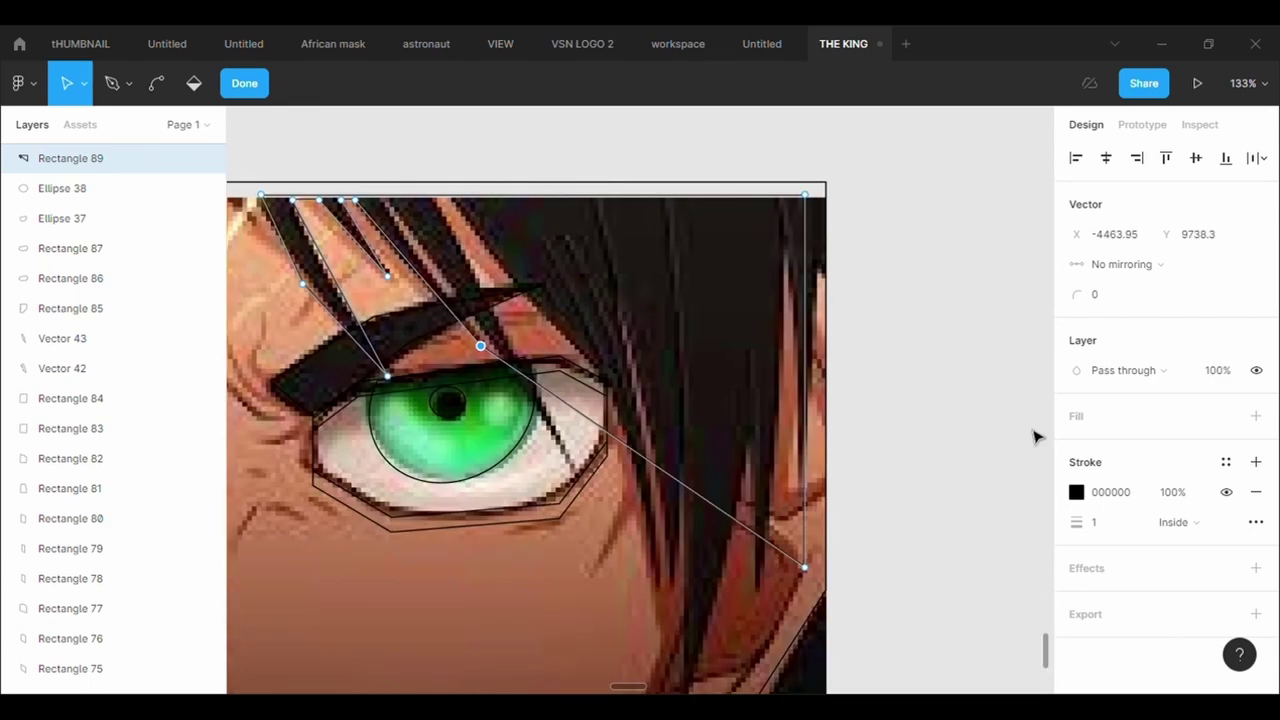
mouse_move(672, 469)
left_mouse_down()
mouse_move(400, 206)
mouse_move(618, 387)
mouse_move(600, 430)
mouse_move(605, 490)
mouse_move(598, 478)
mouse_move(690, 525)
mouse_move(703, 517)
mouse_move(686, 466)
mouse_move(479, 245)
mouse_move(471, 214)
mouse_move(651, 397)
mouse_move(492, 222)
left_mouse_up()
left_click_drag(650, 389, 635, 401)
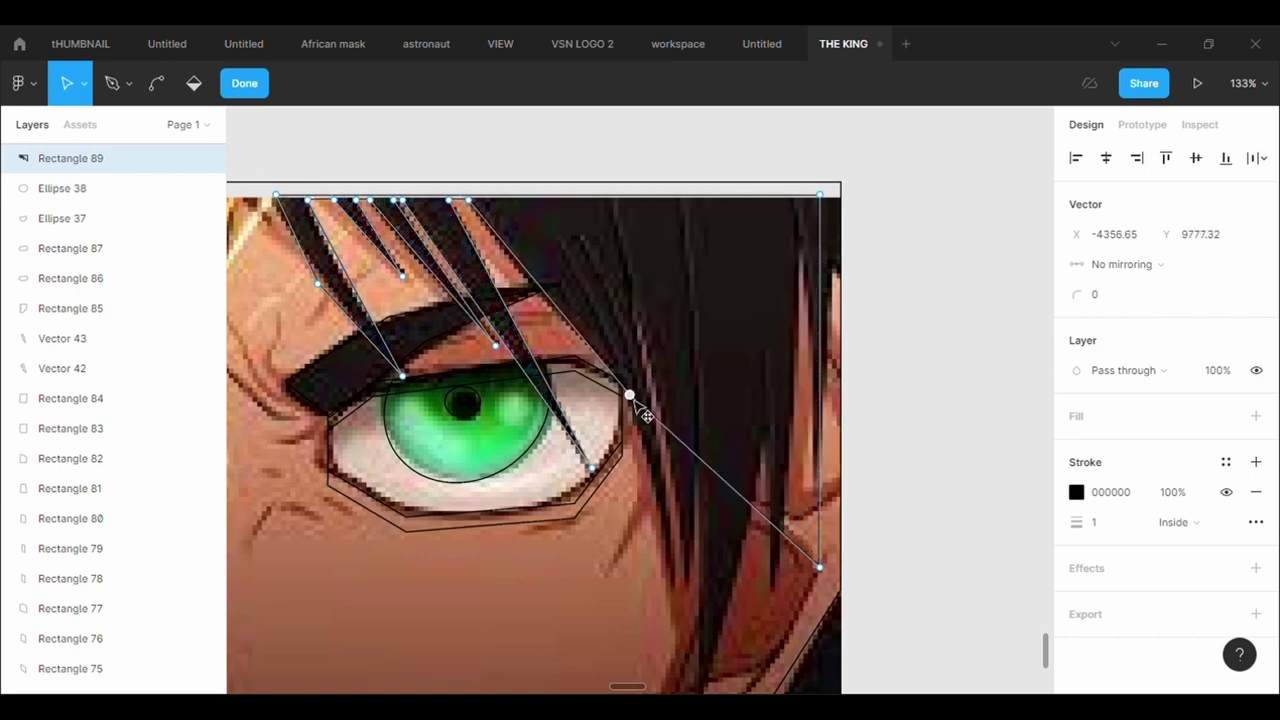
Trace the narrow pointed strands beside the outer eye corner, with notches running up into the hair.
left_click_drag(729, 487, 649, 337)
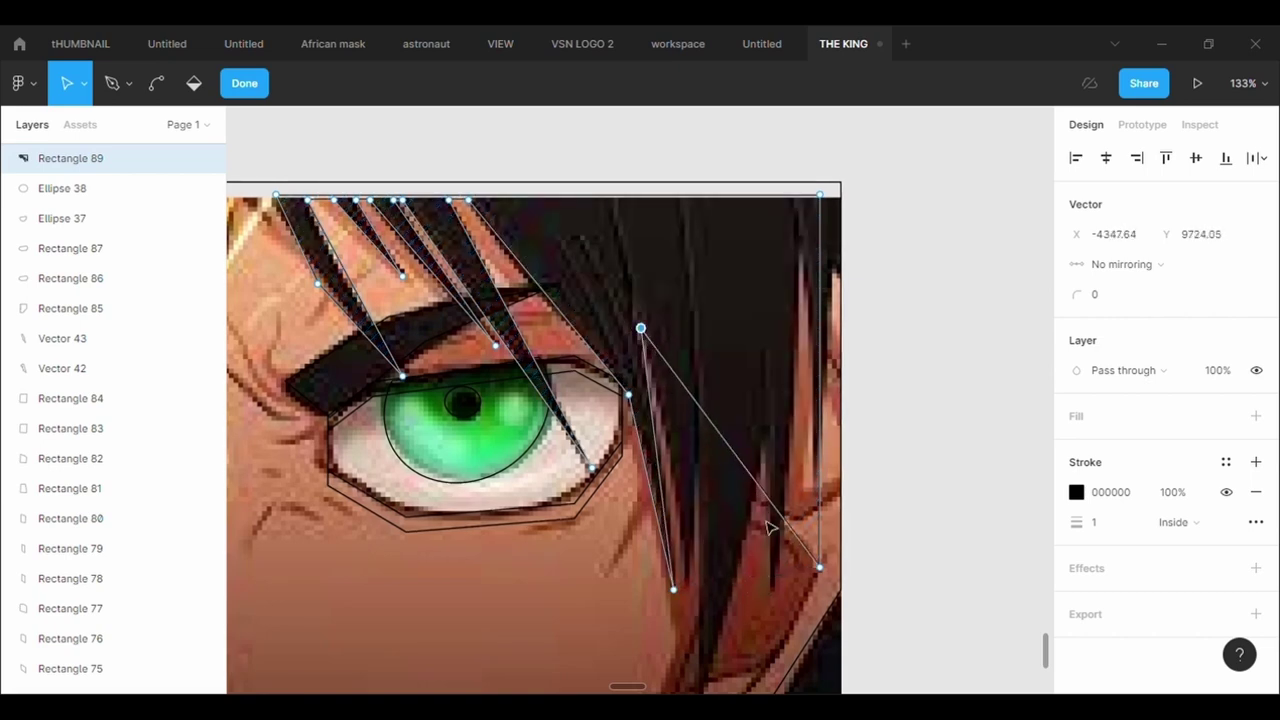
left_click_drag(739, 461, 682, 215)
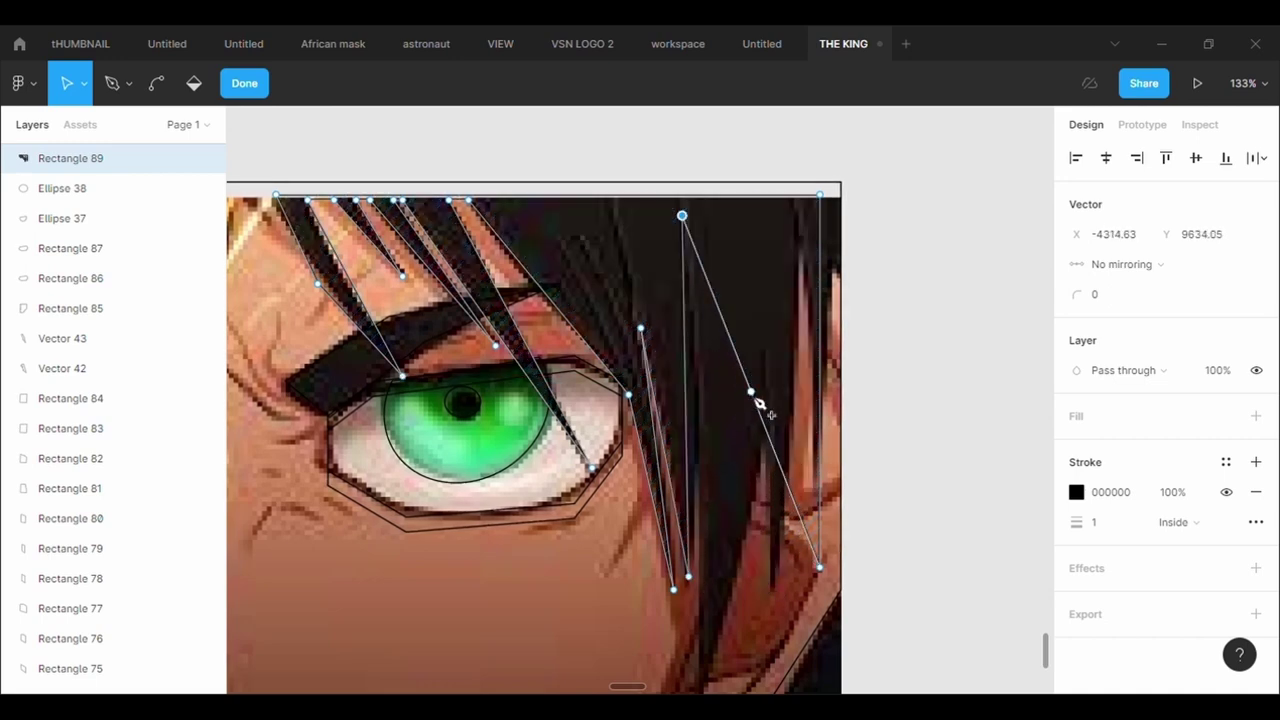
left_click_drag(756, 399, 694, 466)
left_click_drag(754, 514, 707, 513)
Trace the long lock down to the earlobe, the notch above the ear and the thin strand tip over the ear.
scroll(818, 541, "down", 1)
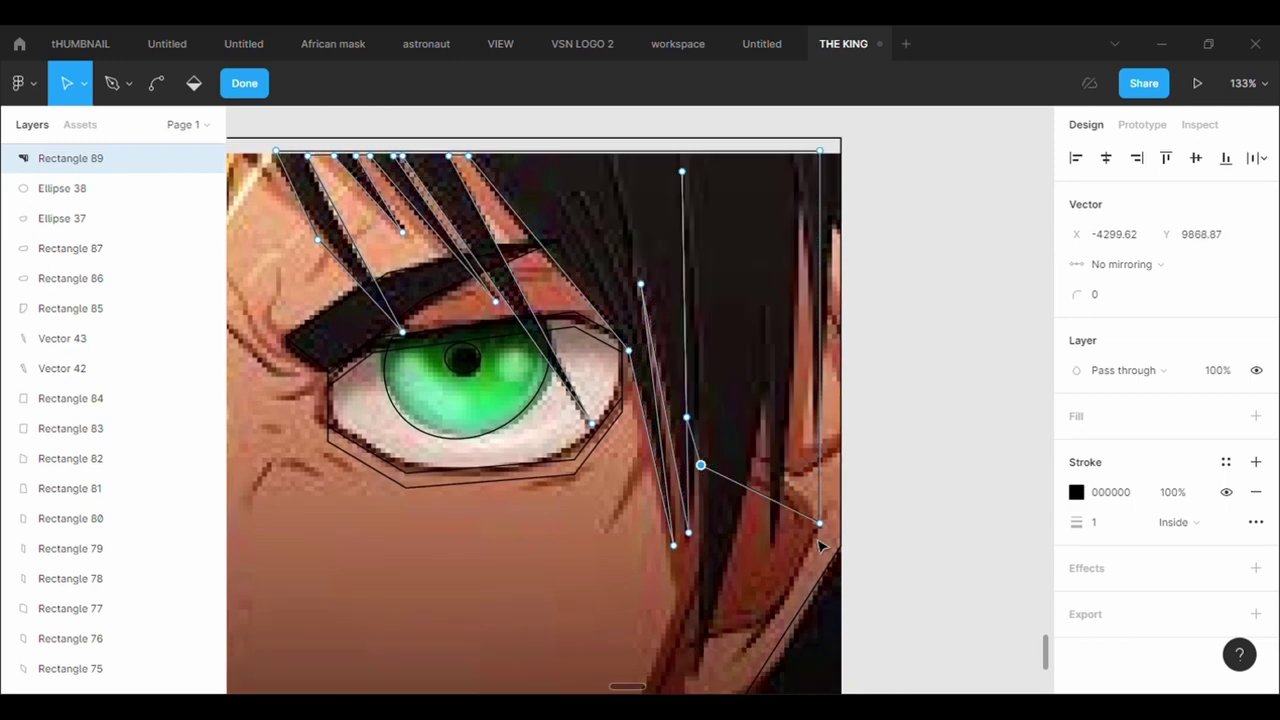
scroll(820, 545, "down", 3)
left_click_drag(760, 424, 700, 592)
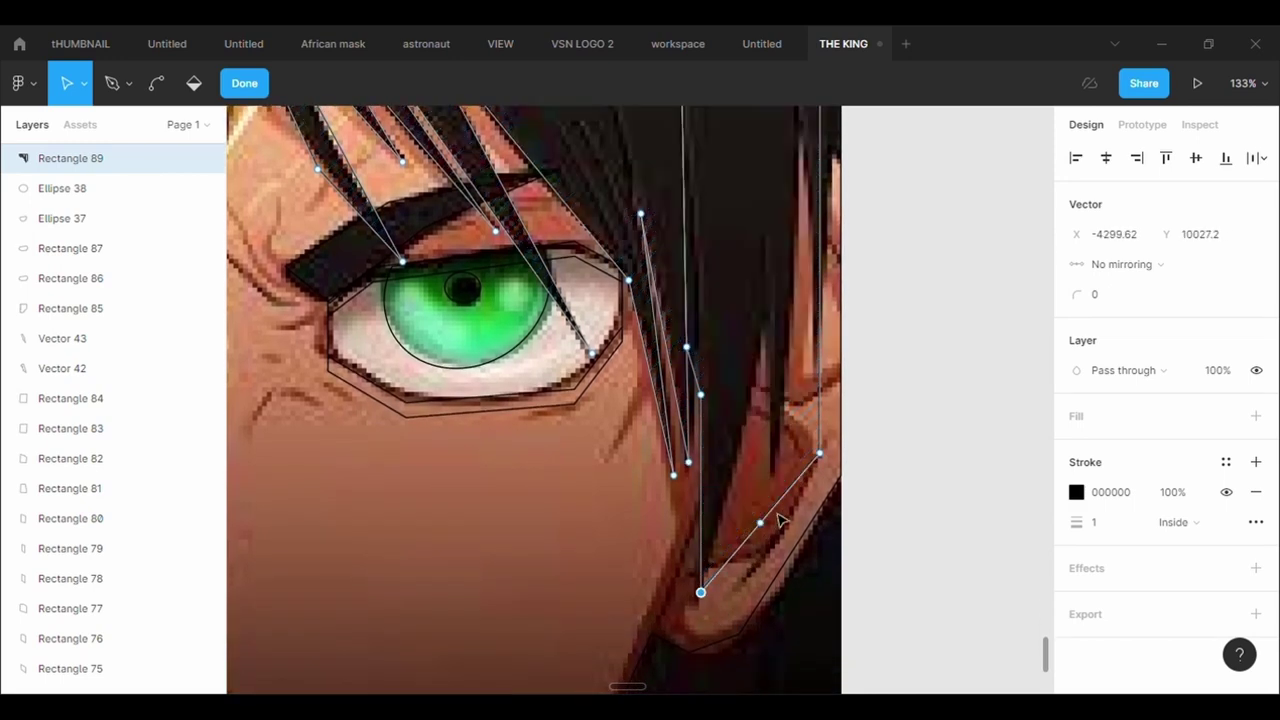
left_click_drag(760, 522, 763, 330)
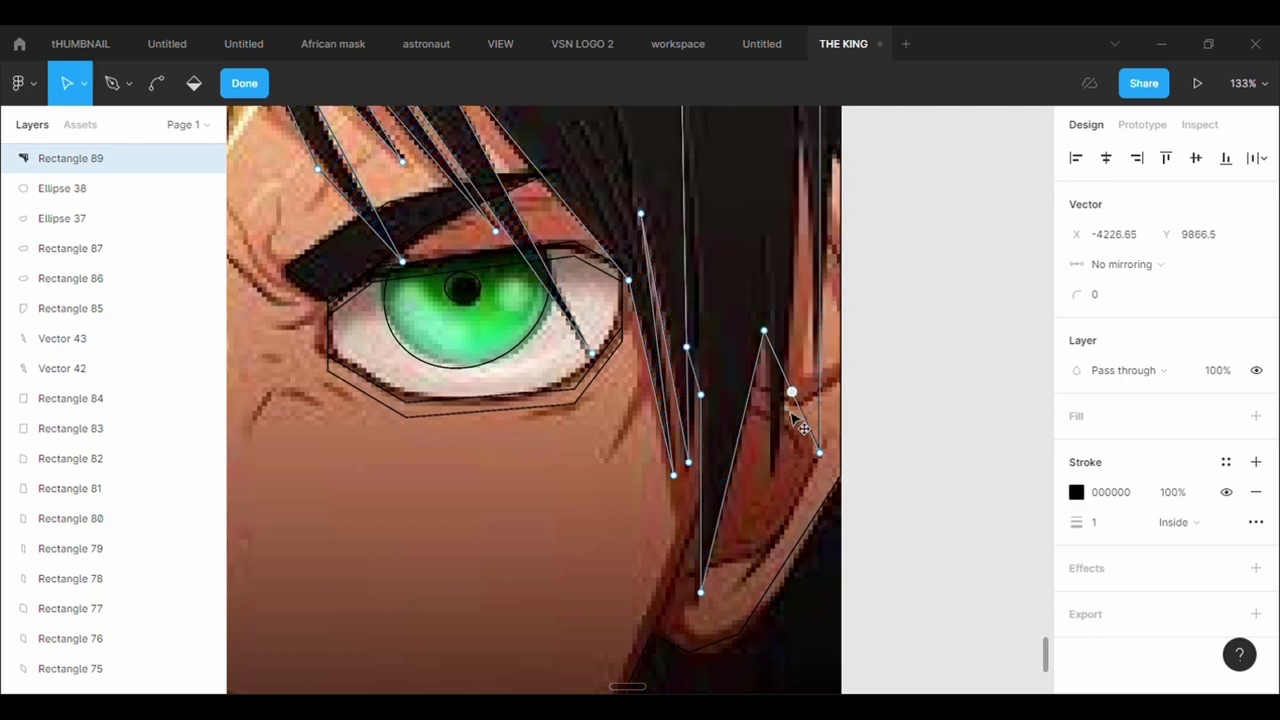
left_click_drag(791, 393, 775, 472)
Fit the remaining hair outline around the outermost strands and bring it to the image's upper outer corner.
scroll(850, 660, "up", 3)
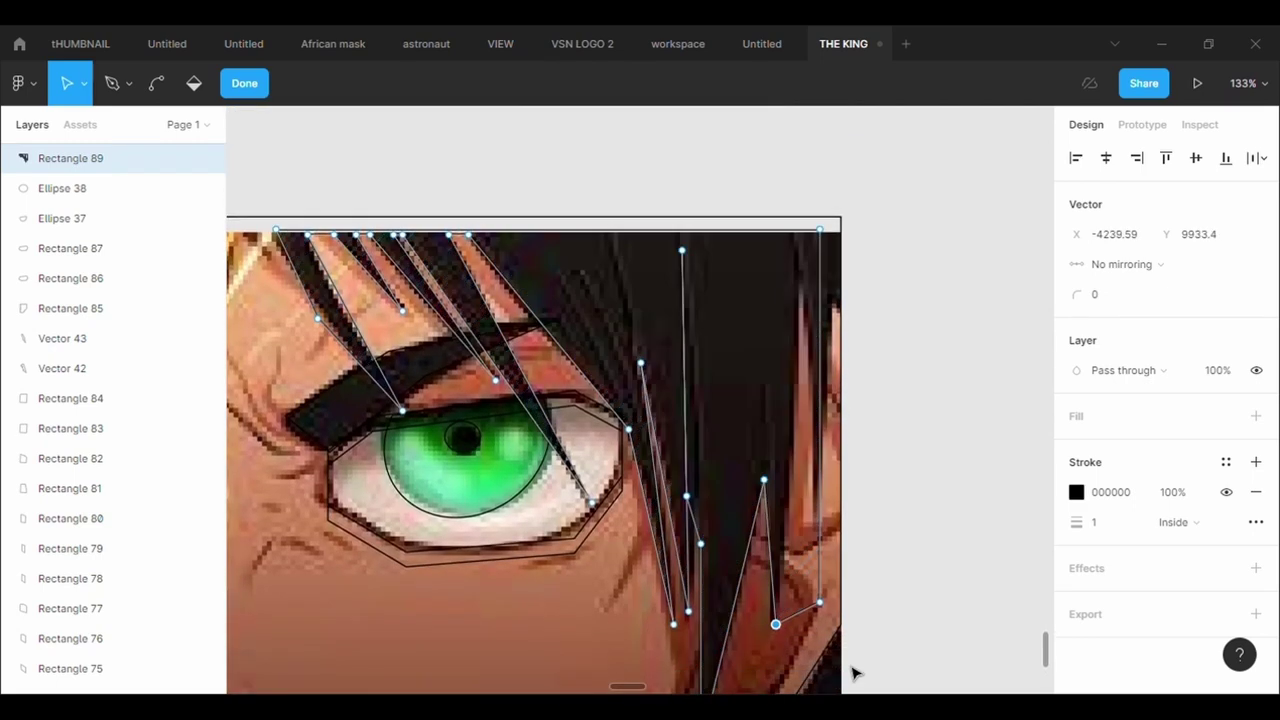
left_click_drag(820, 602, 841, 502)
left_click_drag(808, 563, 818, 293)
left_click_drag(795, 456, 803, 456)
left_click_drag(826, 393, 840, 231)
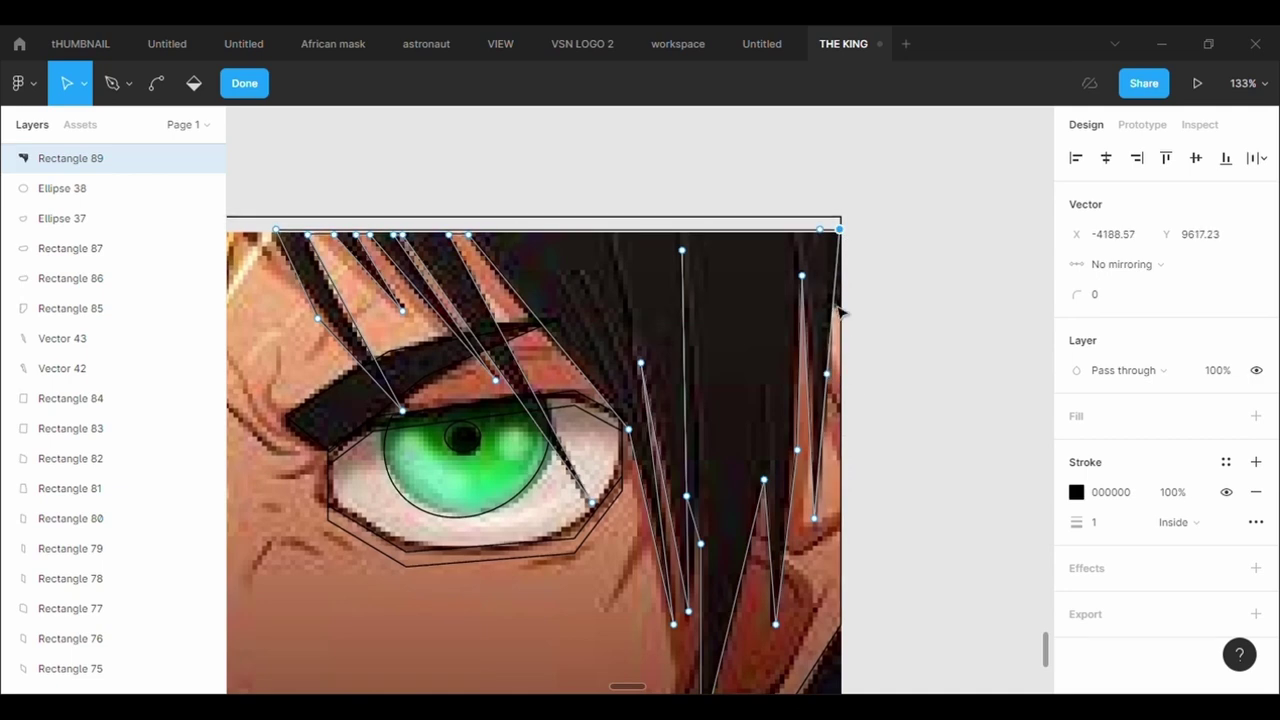
left_click_drag(834, 378, 836, 311)
double_click(932, 425)
Draw a rectangle about 71 × 45 over the upper ear, without fill and with a black stroke, and open its points for editing.
scroll(932, 425, "down", 3)
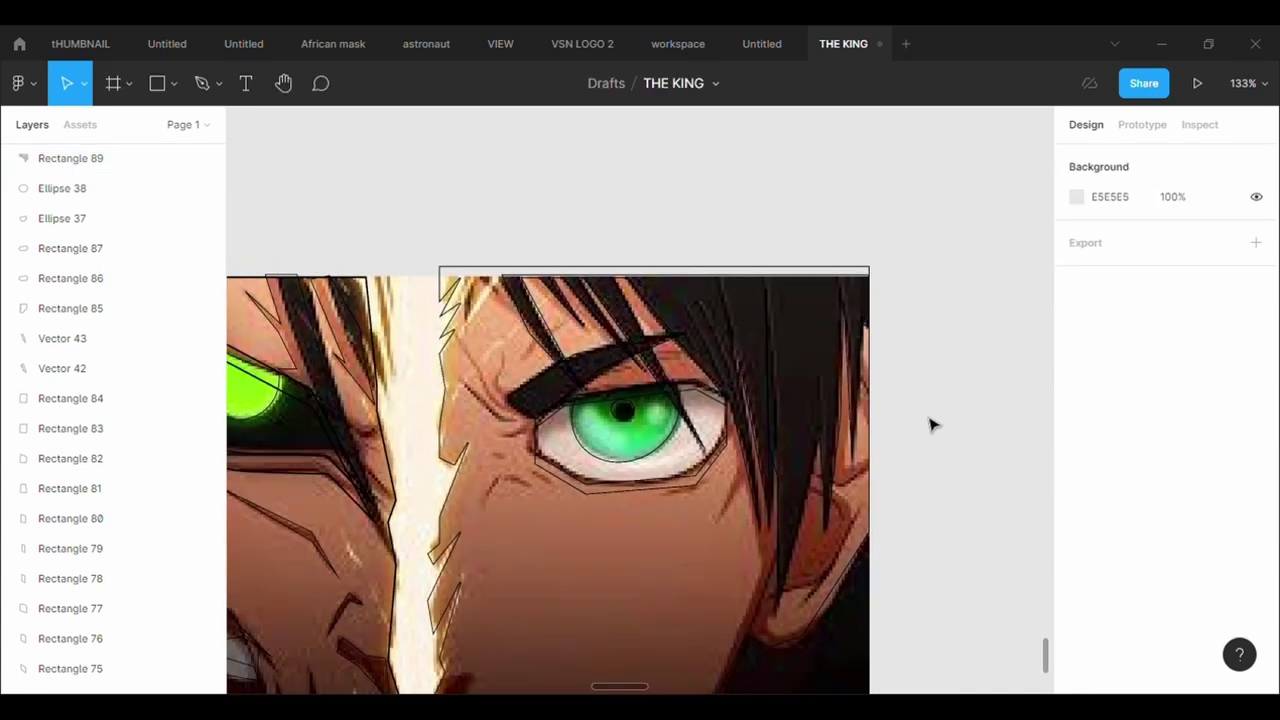
scroll(932, 425, "down", 3)
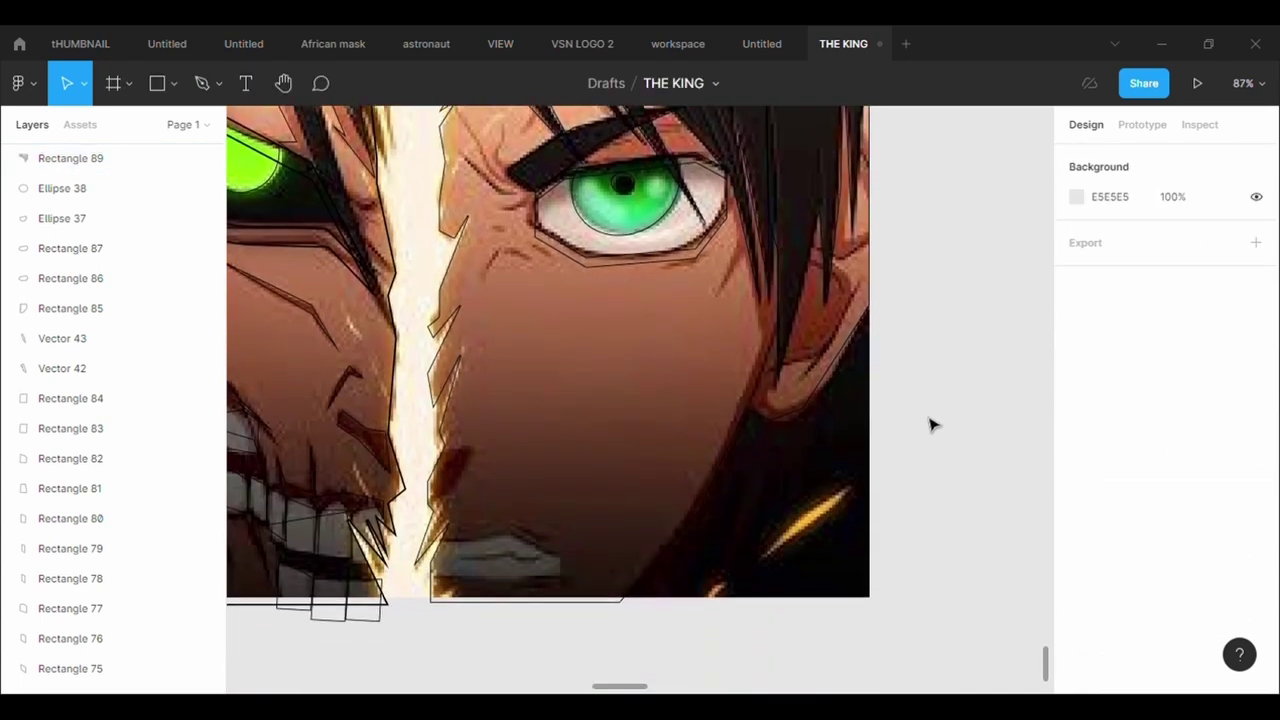
left_click(157, 83)
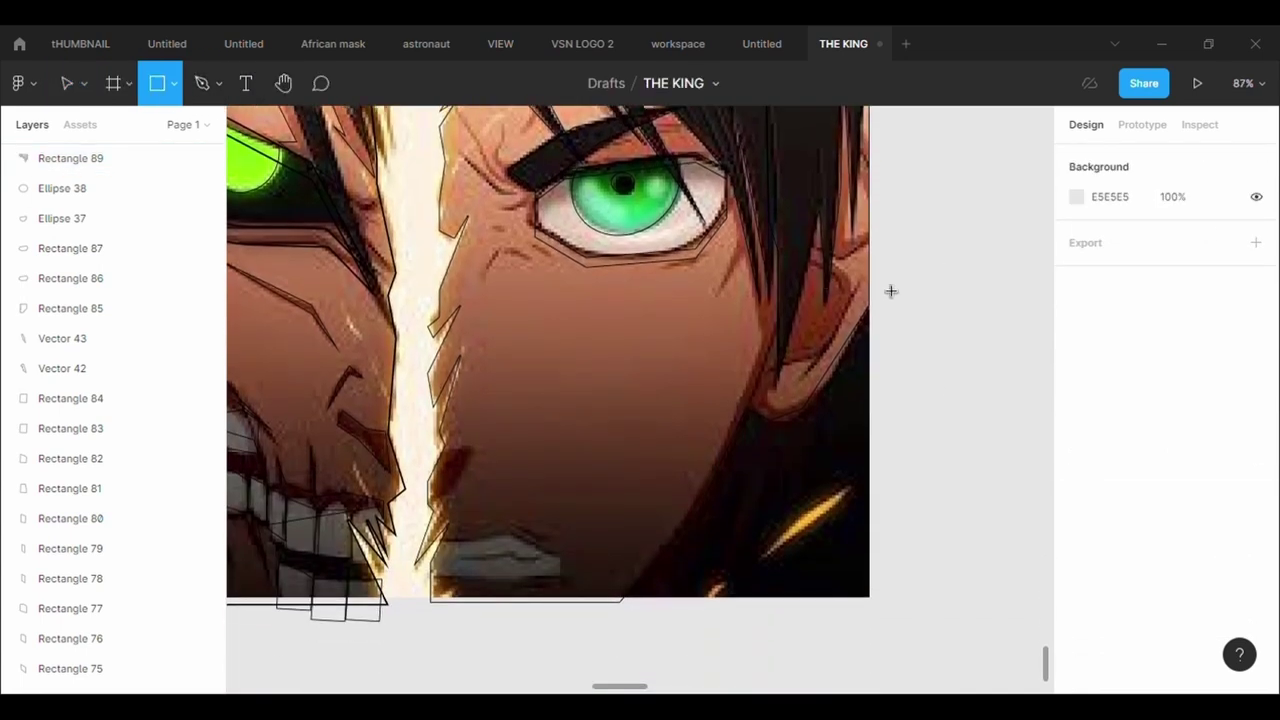
left_click_drag(796, 242, 858, 282)
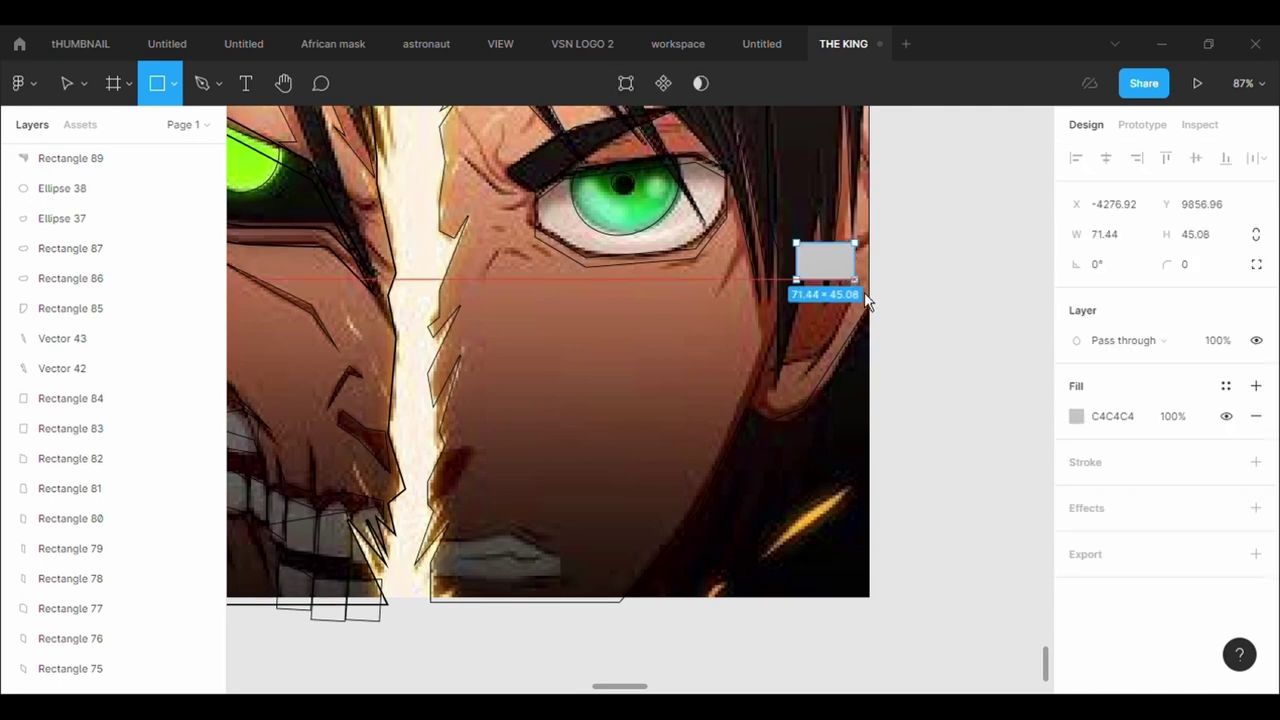
left_click(624, 83)
left_click(1256, 443)
left_click(1256, 462)
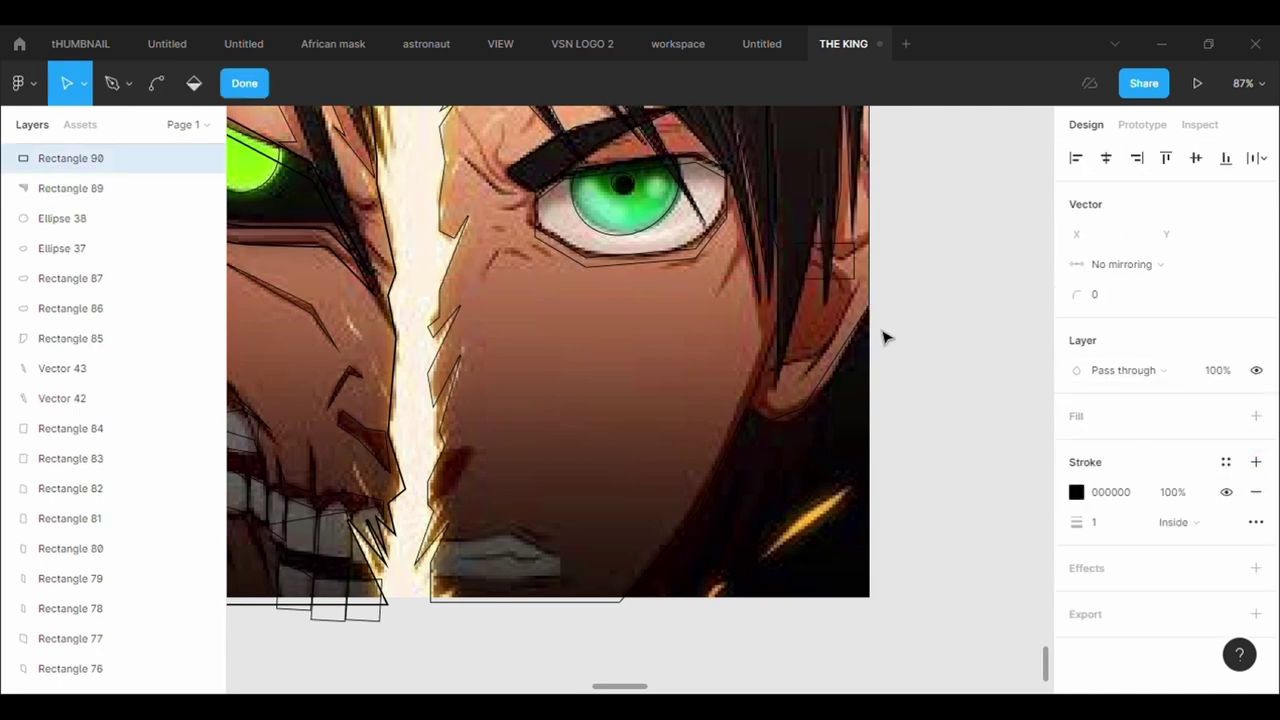
Fit the rectangle's points to the ear's upper fold, from behind the hair strands to the image's outer edge.
mouse_move(855, 242)
left_mouse_down()
mouse_move(845, 251)
mouse_move(861, 326)
mouse_move(880, 241)
left_mouse_up()
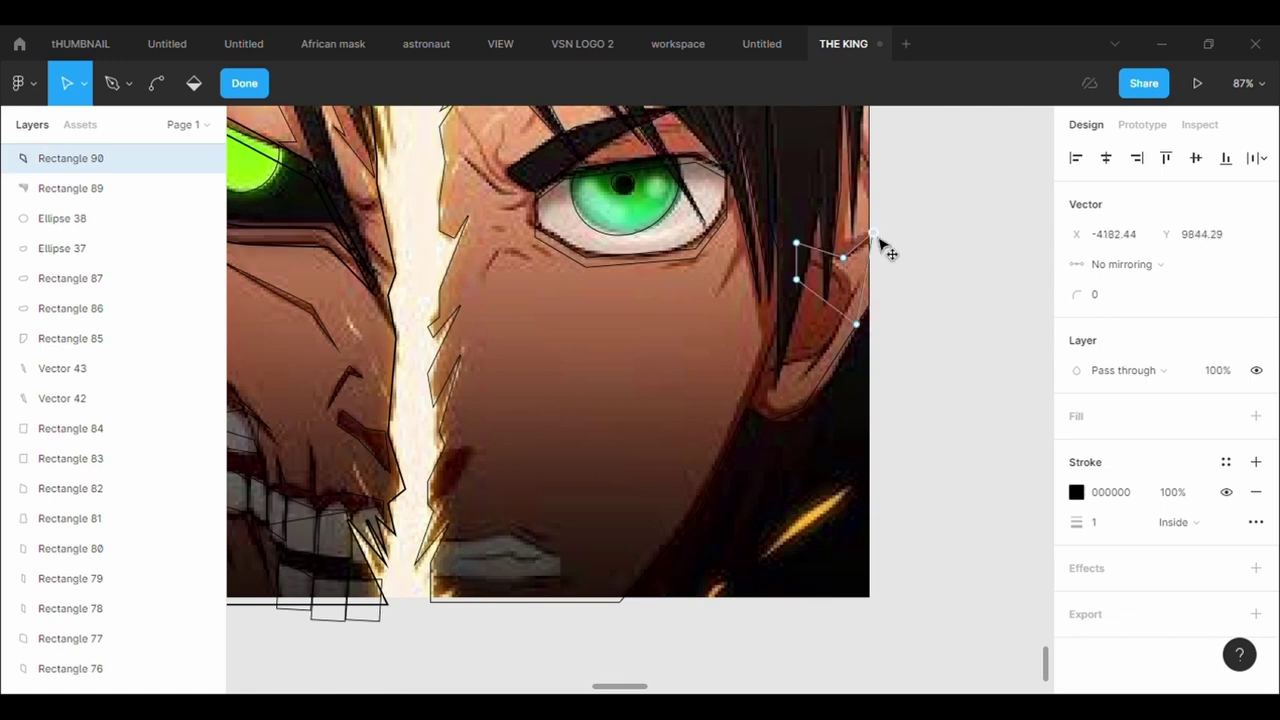
left_click_drag(873, 338, 875, 293)
left_click_drag(797, 281, 833, 277)
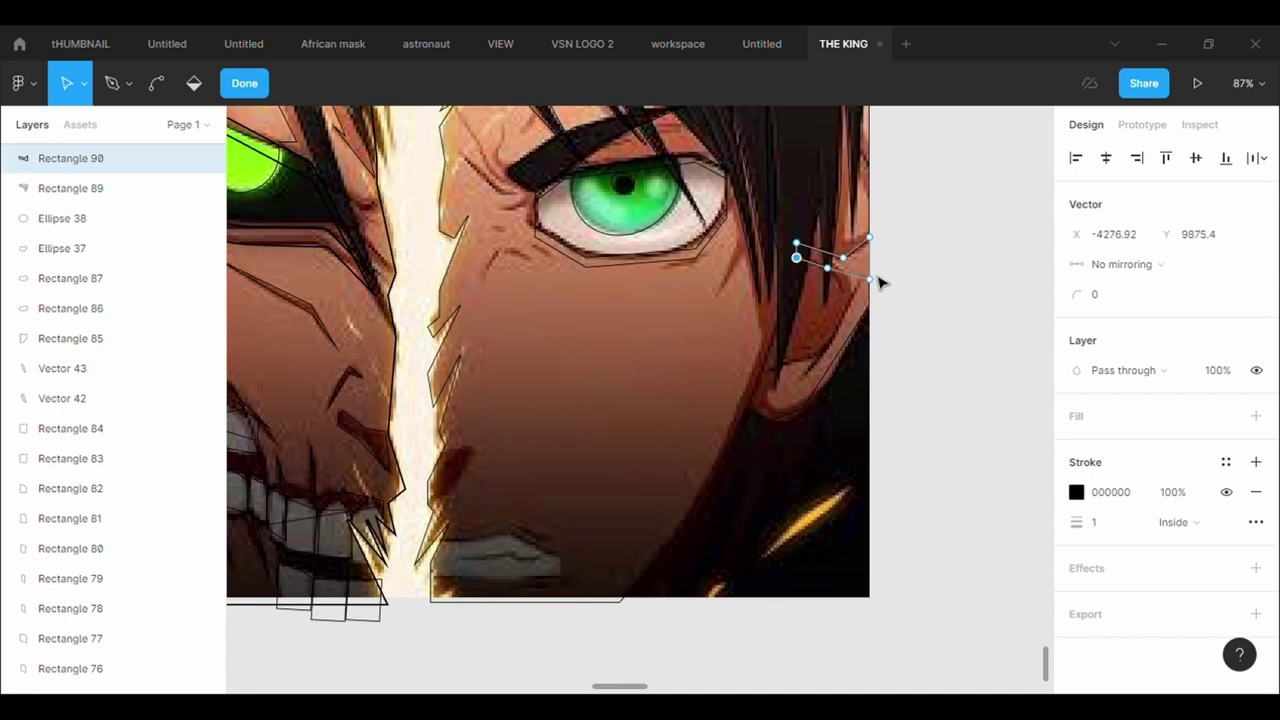
Extend the ear fold outline along the inner rim down to the earlobe, ending in a narrow notch above the lobe.
scroll(857, 287, "up", 3)
left_click_drag(857, 288, 795, 430)
left_click_drag(806, 348, 858, 300)
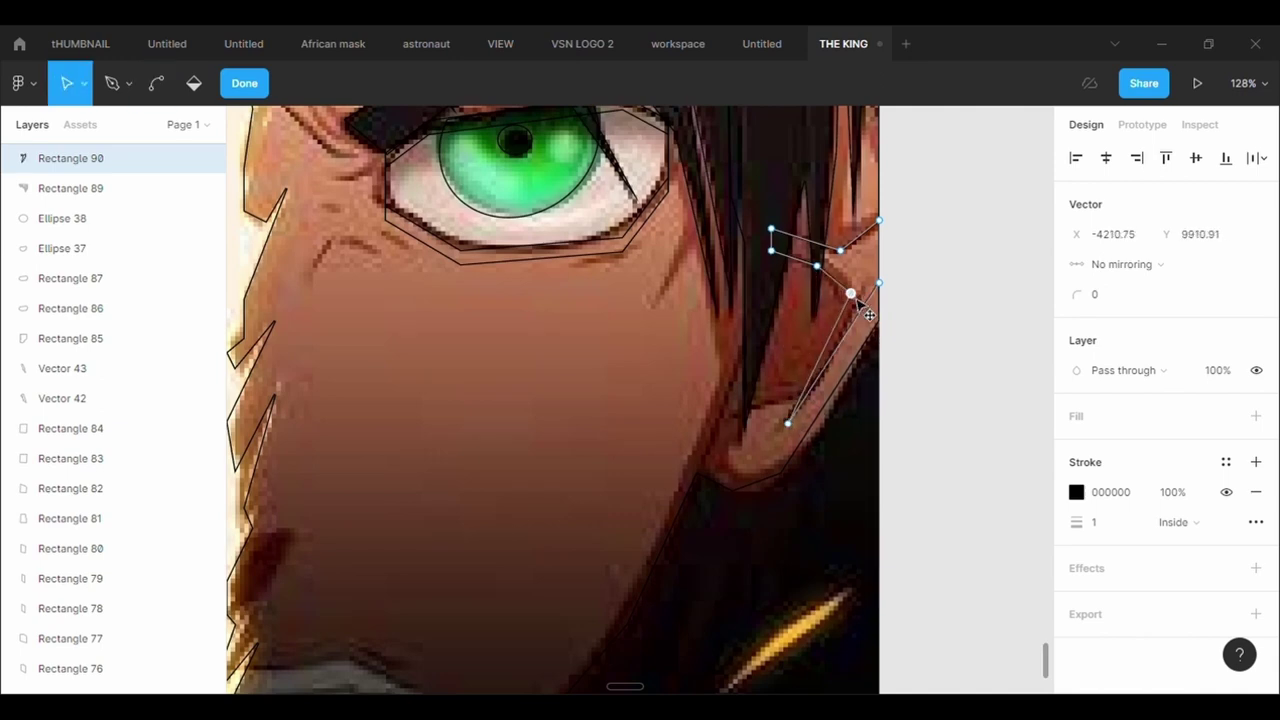
left_click_drag(826, 366, 751, 413)
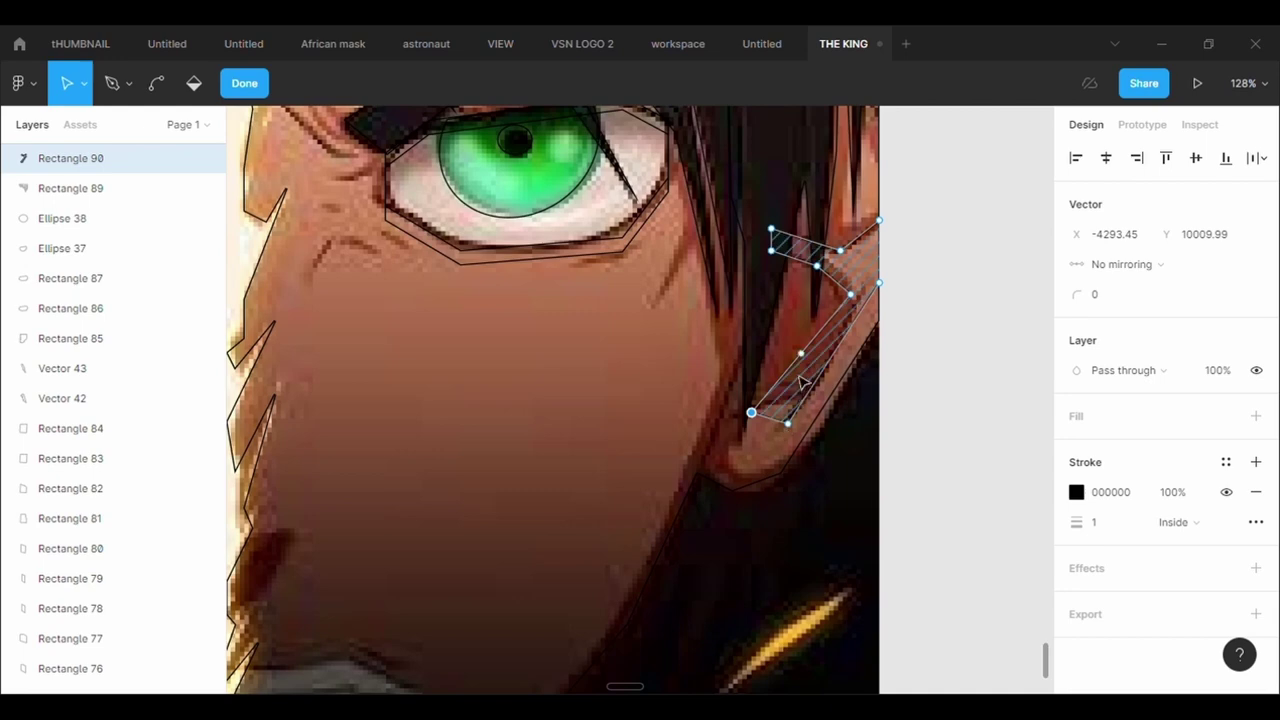
left_click_drag(804, 357, 803, 405)
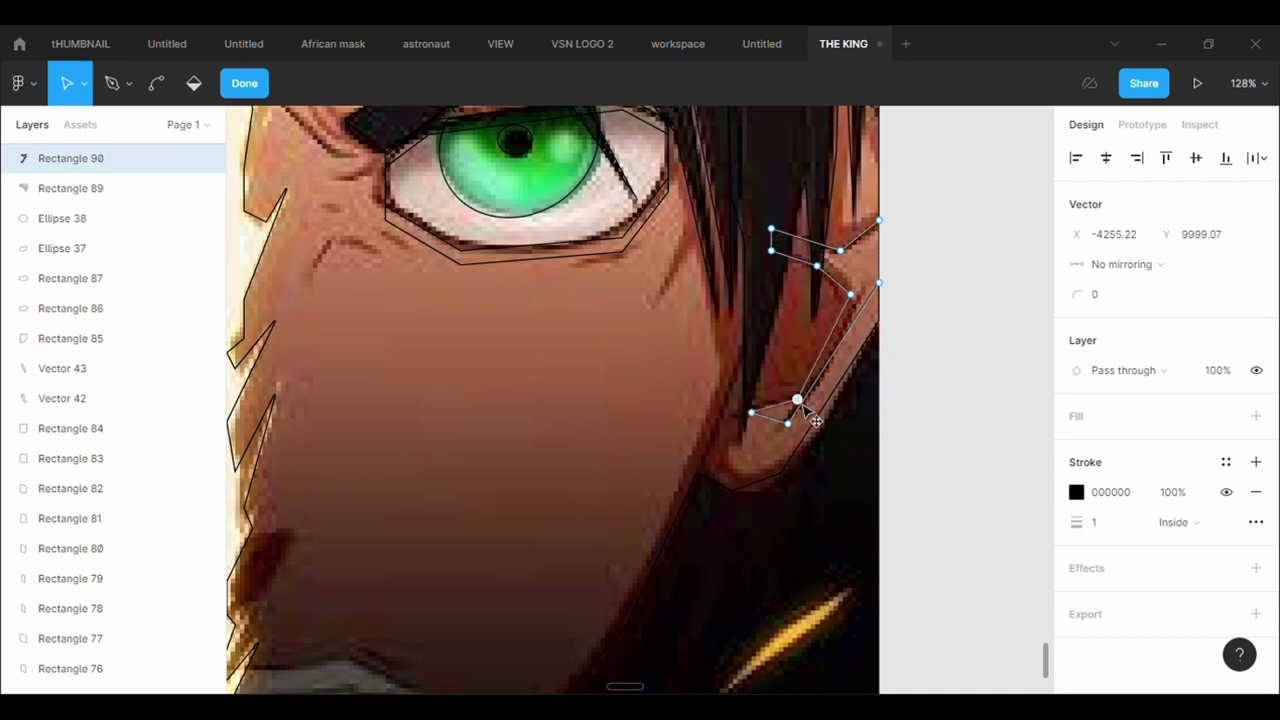
left_click(893, 322)
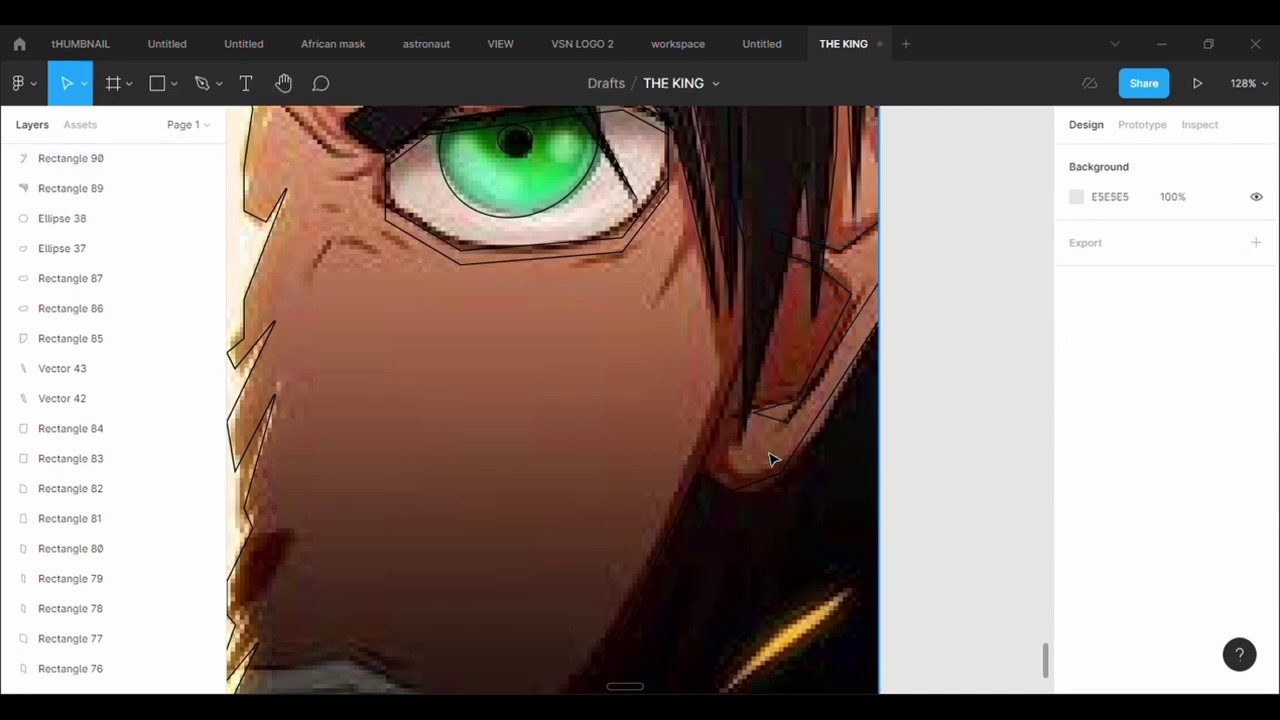
Draw a rectangle about 49 × 108 over the inner ear, replace its fill with a black stroke and open its points for editing.
left_click(162, 95)
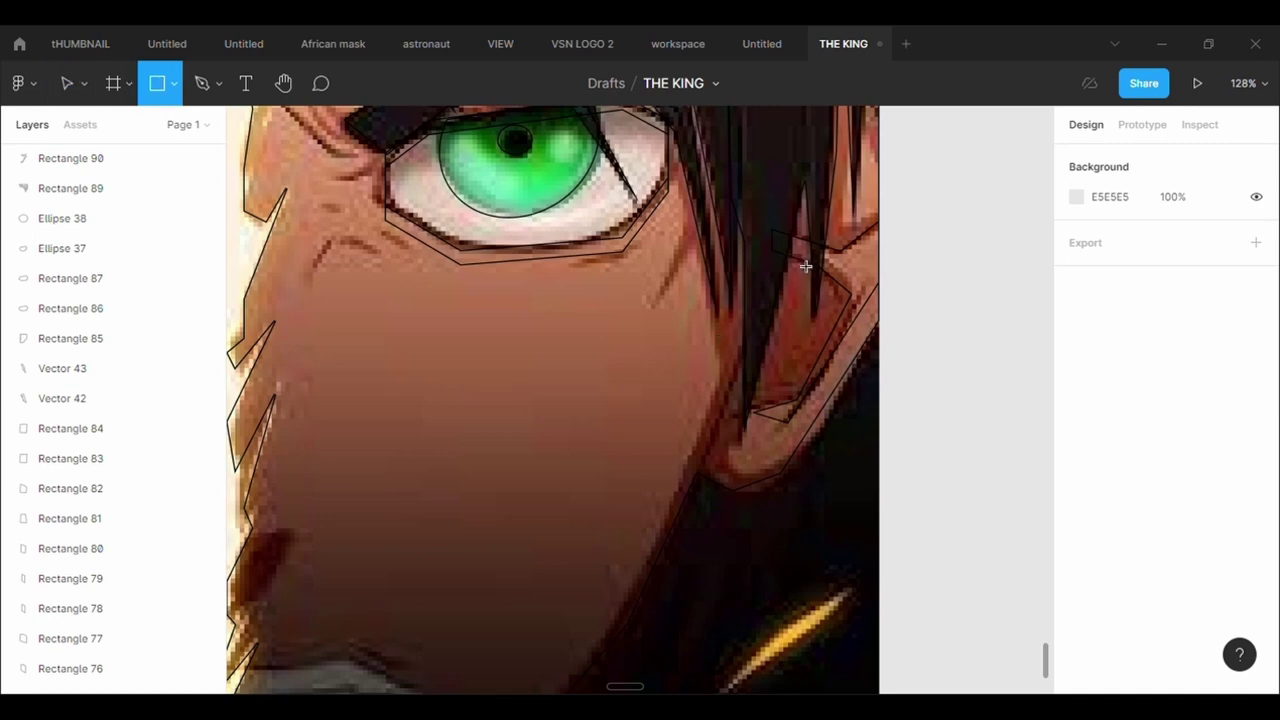
mouse_move(791, 251)
left_mouse_down()
mouse_move(772, 368)
mouse_move(853, 392)
mouse_move(851, 381)
left_mouse_up()
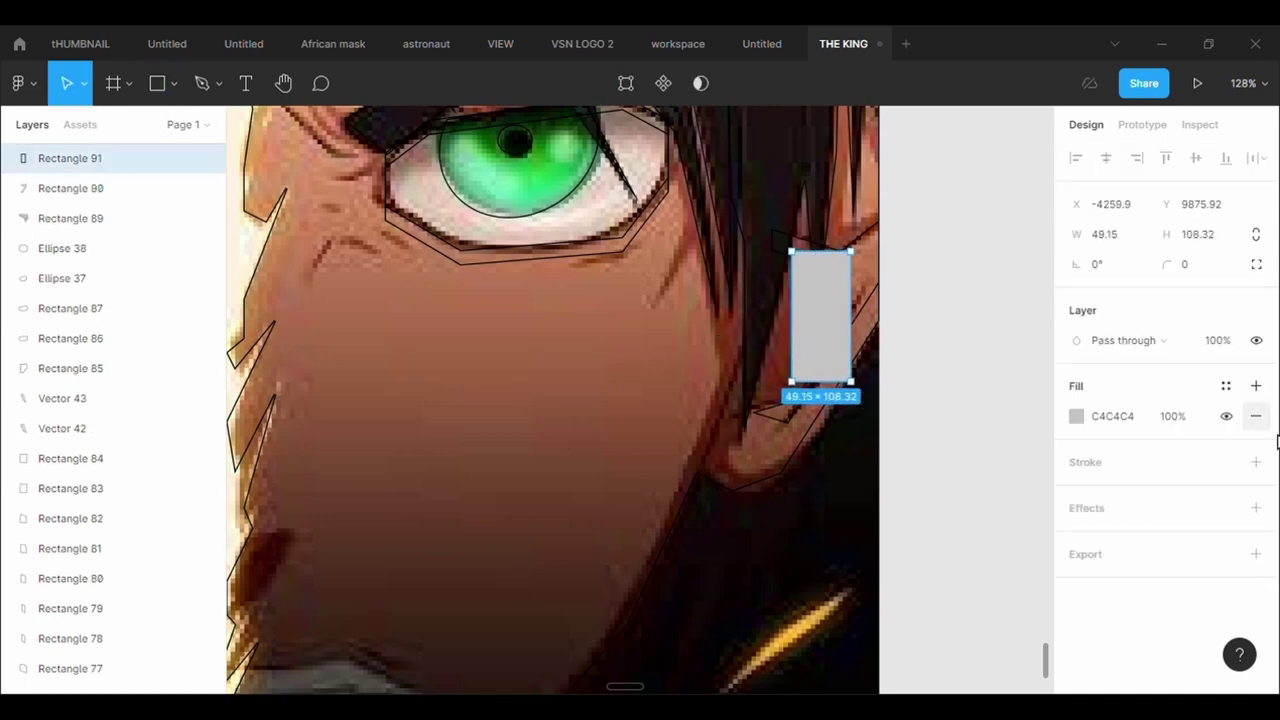
left_click(1257, 417)
left_click(1257, 433)
left_click(628, 86)
Fit the rectangle's points around the dark inner ear hollow, from beneath the upper fold down to the earlobe.
left_click_drag(853, 256, 860, 282)
key("ctrl+z")
left_click(857, 264)
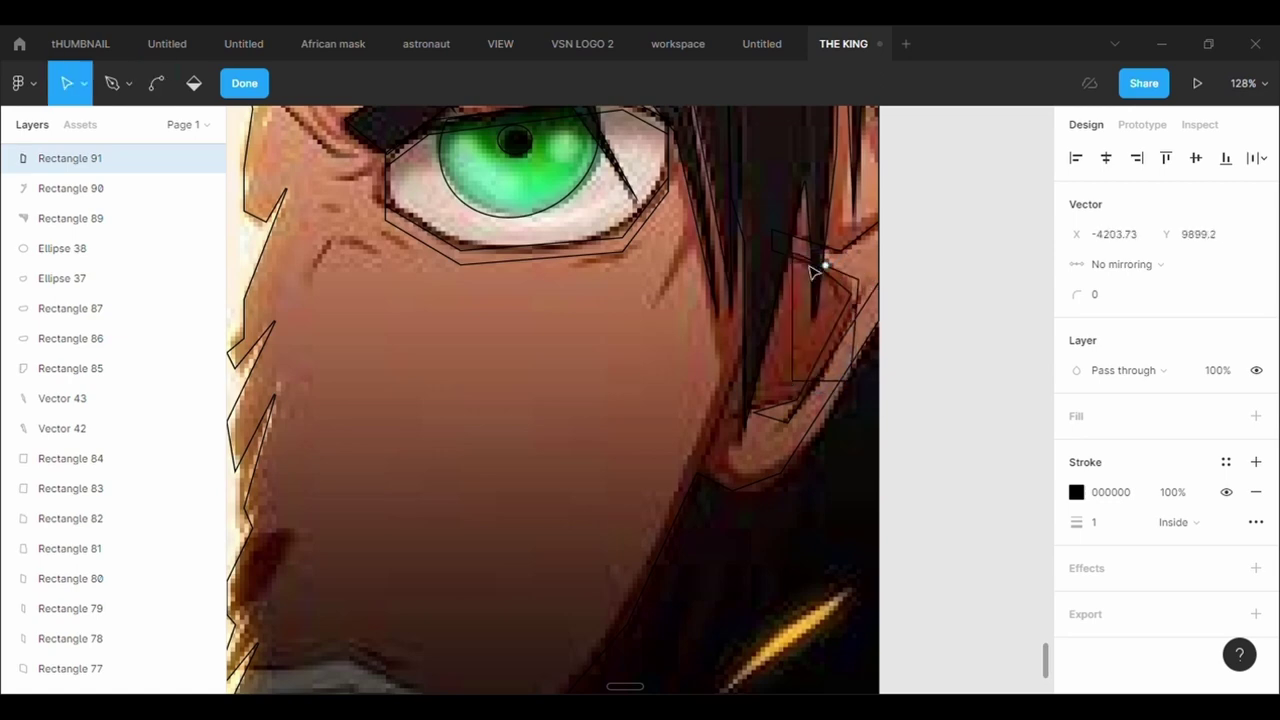
left_click_drag(851, 383, 759, 381)
left_click_drag(797, 261, 781, 267)
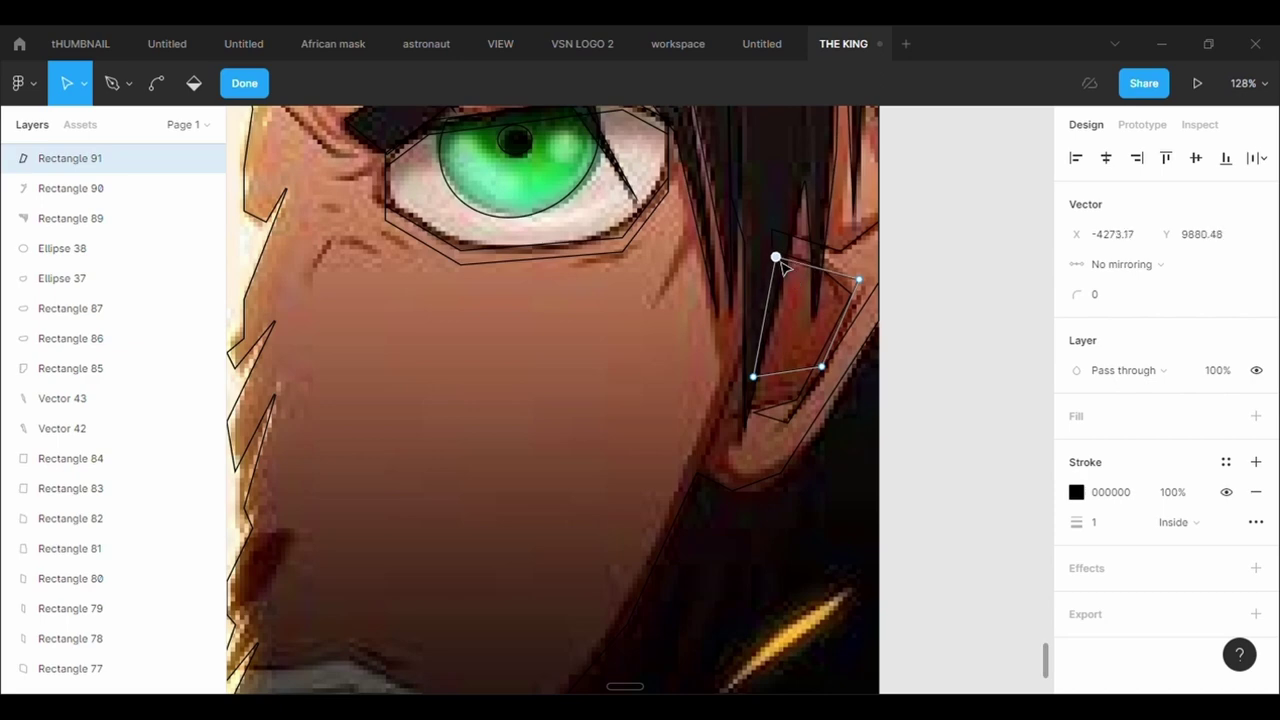
left_click_drag(821, 367, 765, 423)
key("Escape")
Trace the crease beside the outer eye corner with the Pen tool, down to its pointed tip on the cheek.
left_click(593, 495)
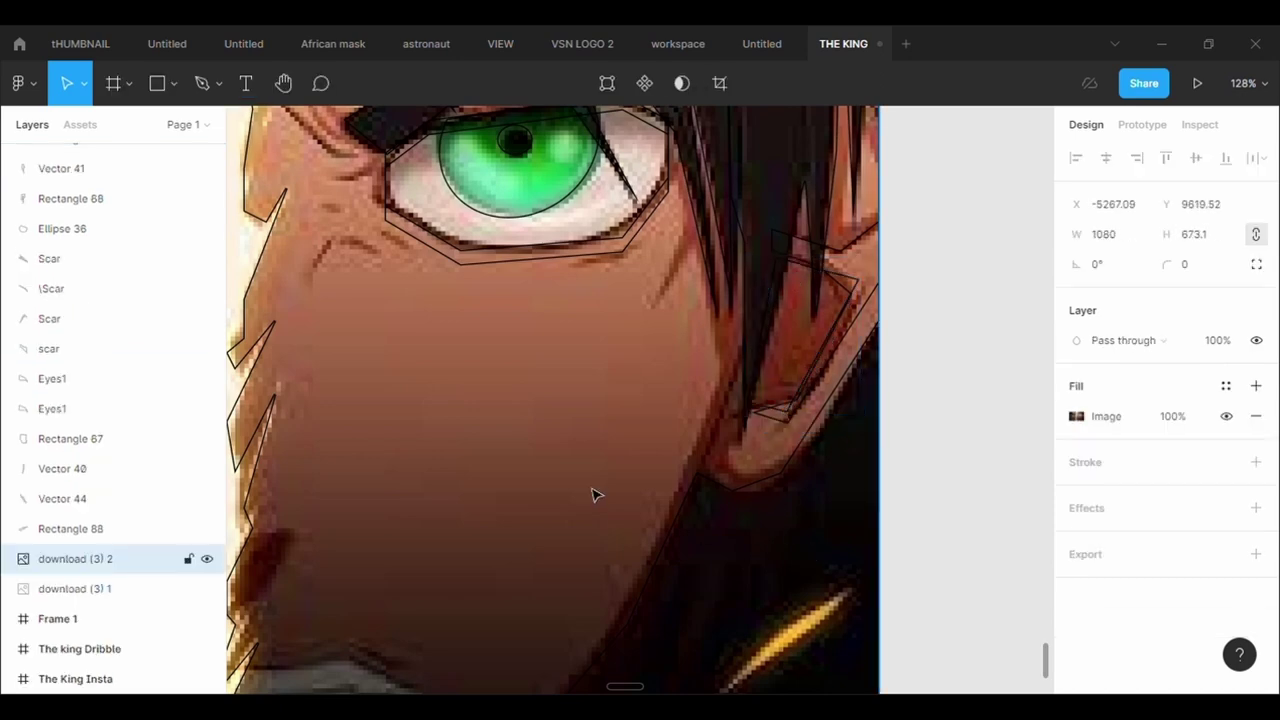
key("p")
left_click(673, 185)
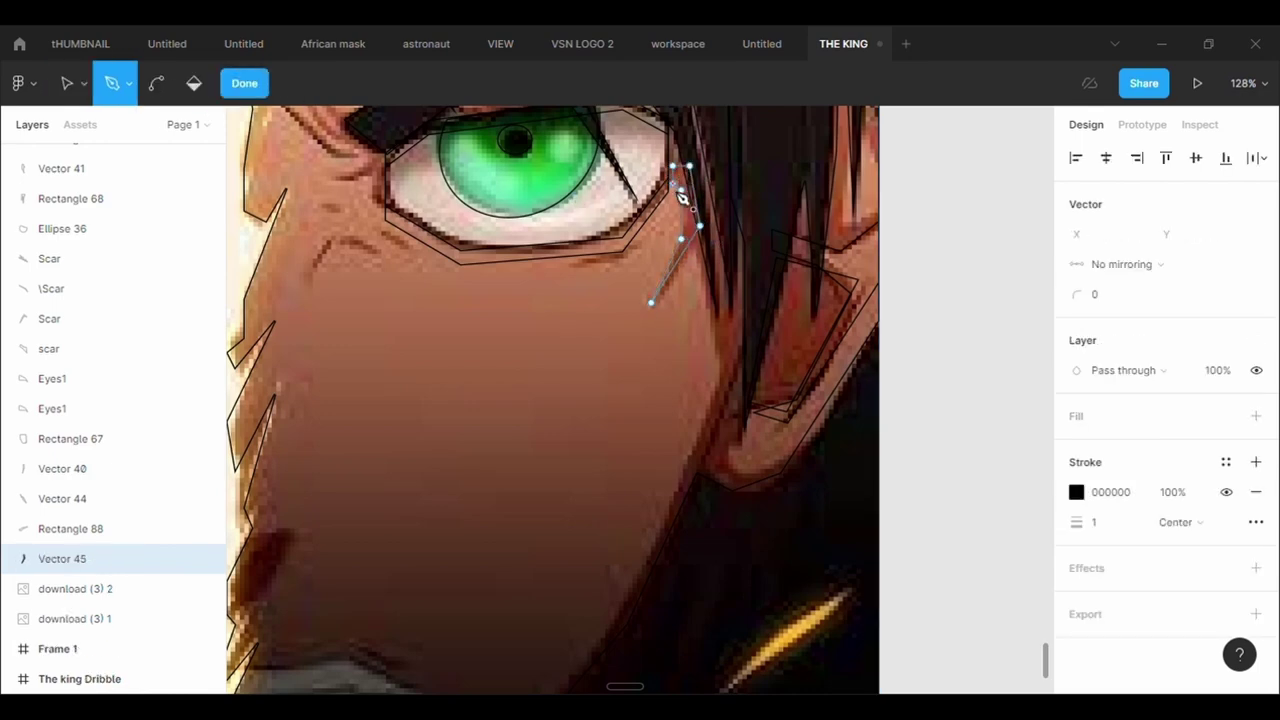
key("Escape")
key("Escape")
Trace the small slanted wrinkle below the inner eye corner as a closed shape with the Pen tool.
key("p")
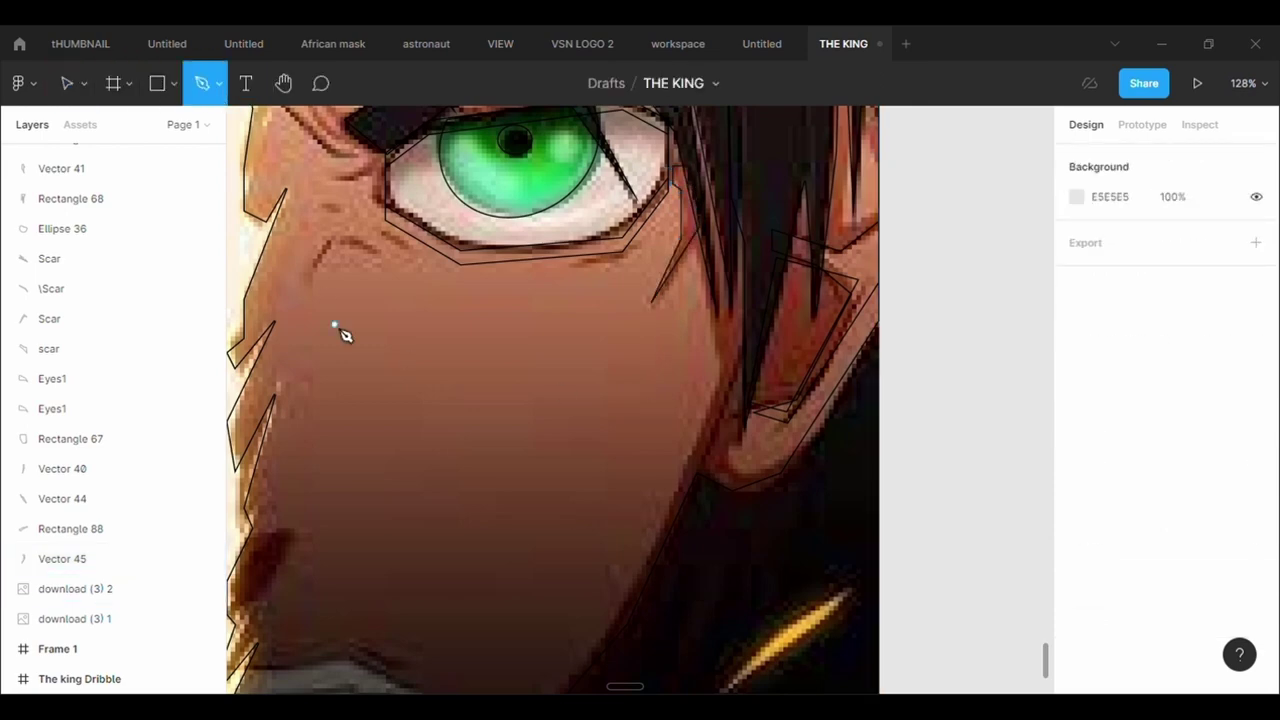
left_click(330, 241)
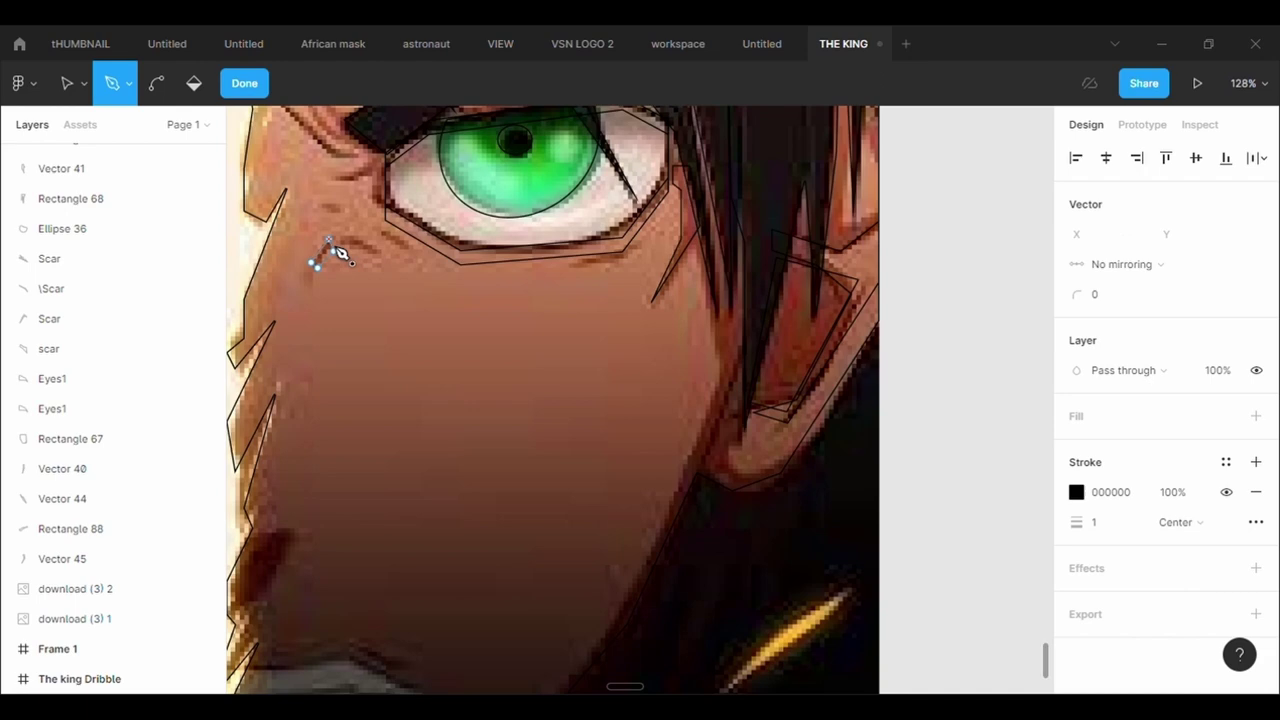
left_click(330, 241)
key("Escape")
key("Escape")
Add an unfilled, black-stroked rectangle beside the small slanted wrinkle and reshape it to about 29 × 19 to fit the neighbouring wrinkle.
key("r")
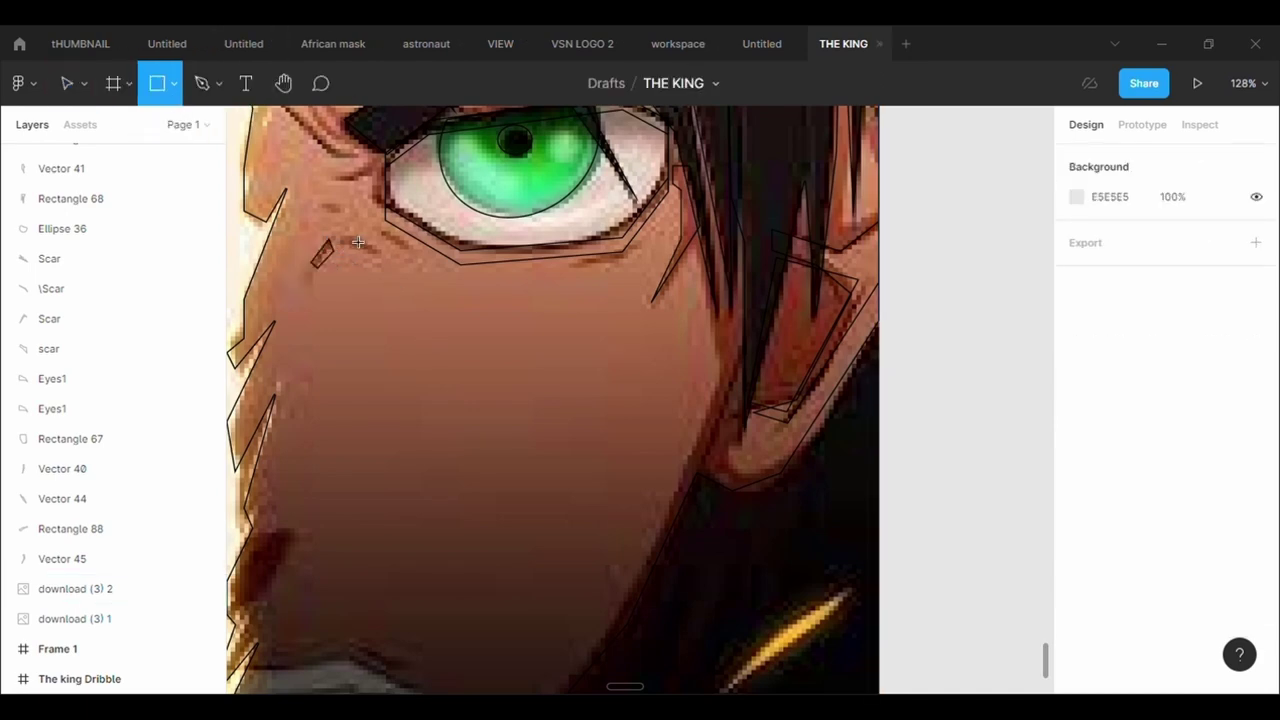
mouse_move(343, 235)
left_mouse_down()
mouse_move(388, 259)
mouse_move(372, 251)
left_mouse_up()
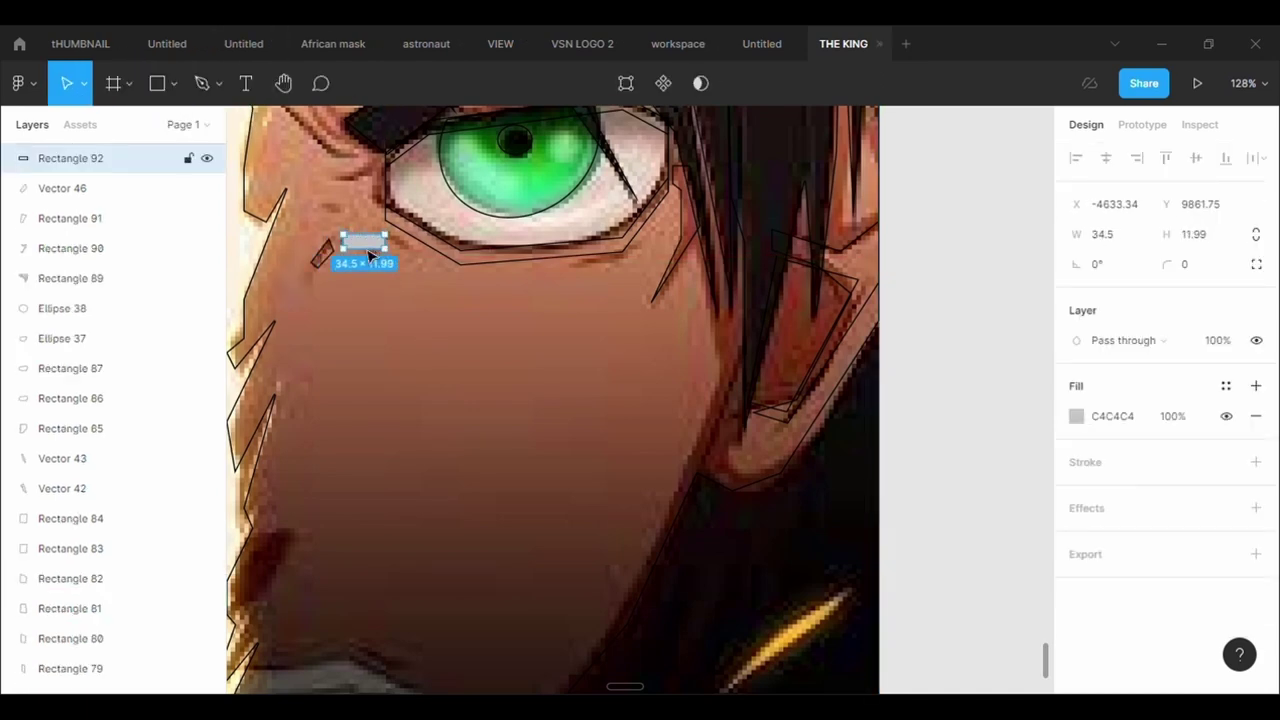
left_click(1256, 418)
left_click(1256, 432)
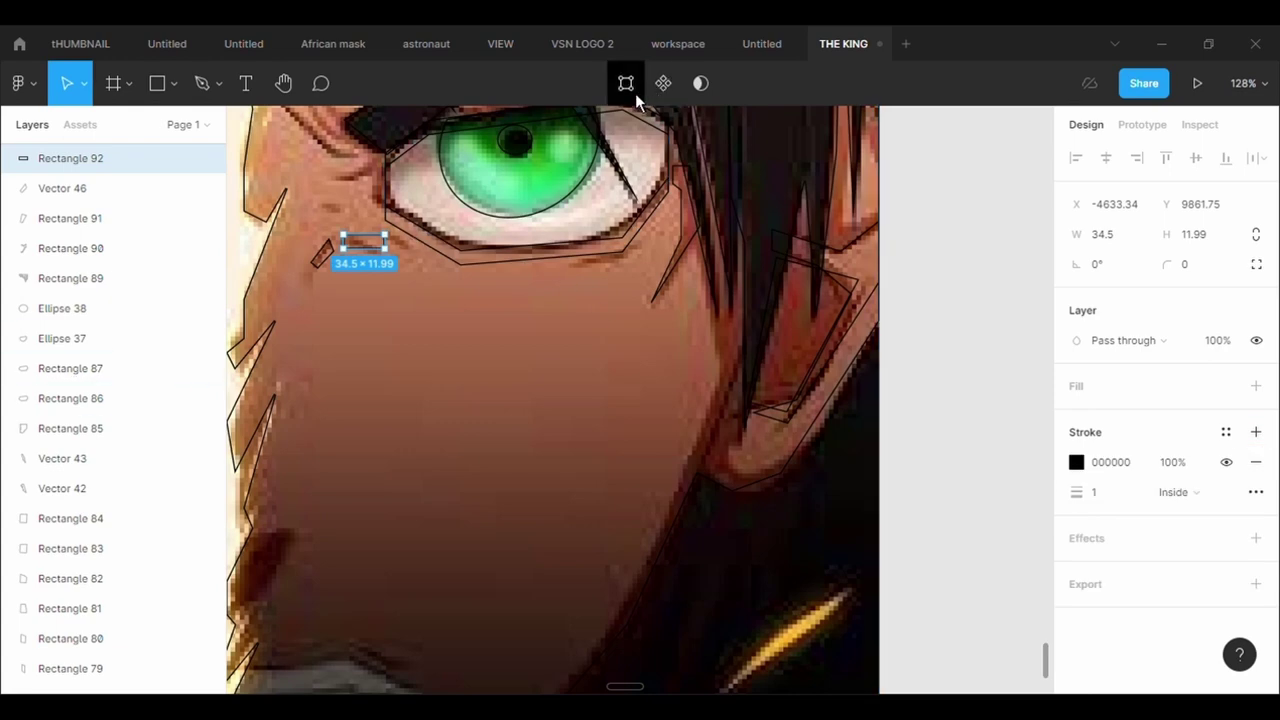
left_click(625, 83)
left_click_drag(385, 247, 381, 262)
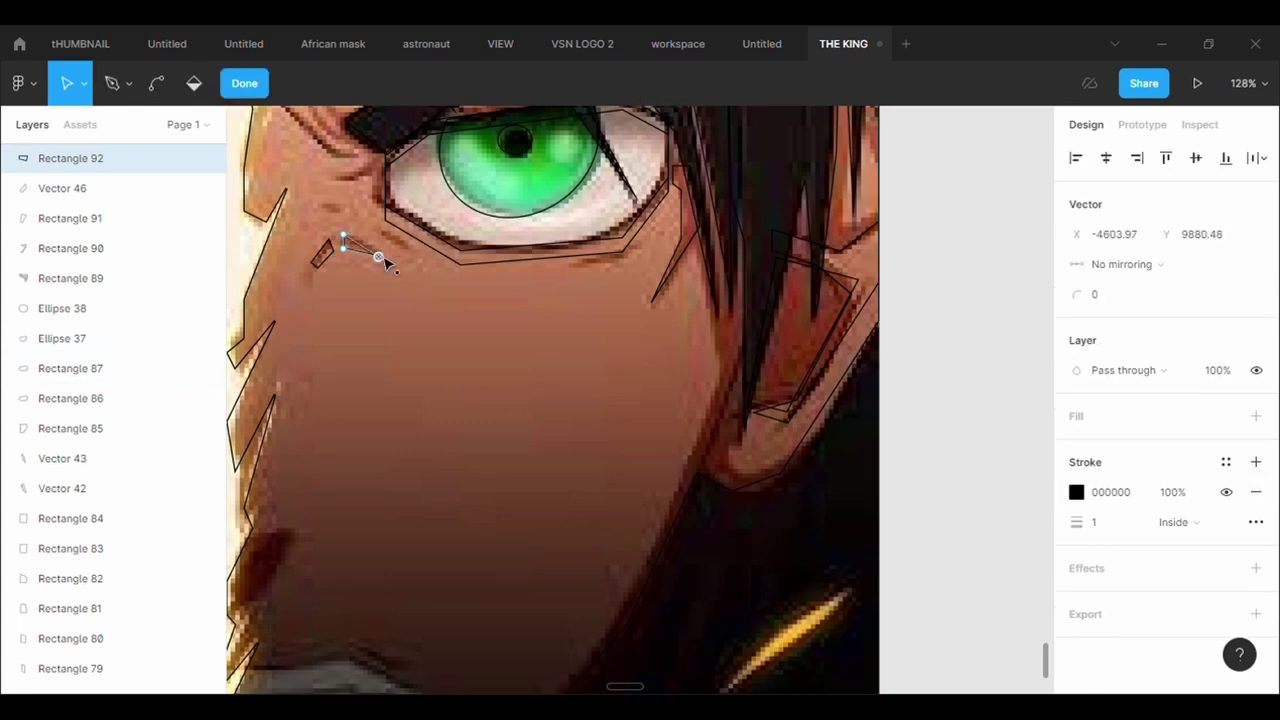
key("Escape")
Trace the two frown lines running from the nose bridge to the inner end of the eyebrow as open paths.
scroll(451, 386, "up", 3)
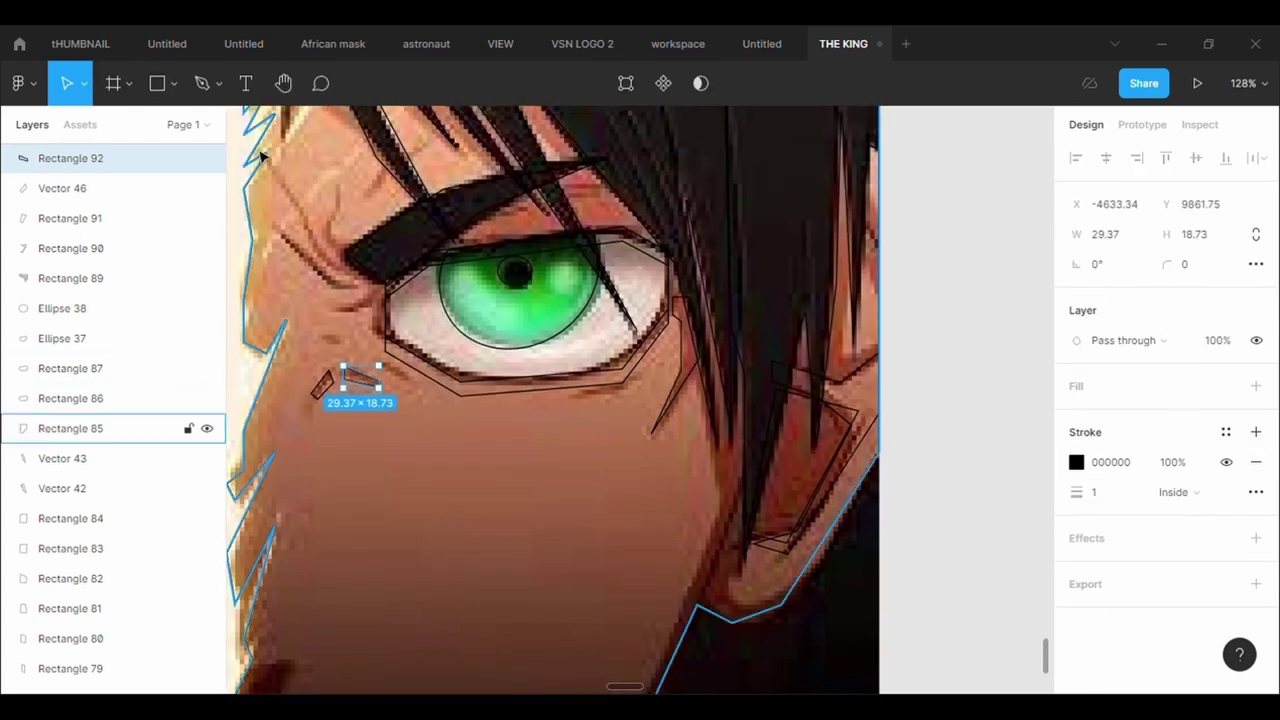
key("p")
left_click(277, 179)
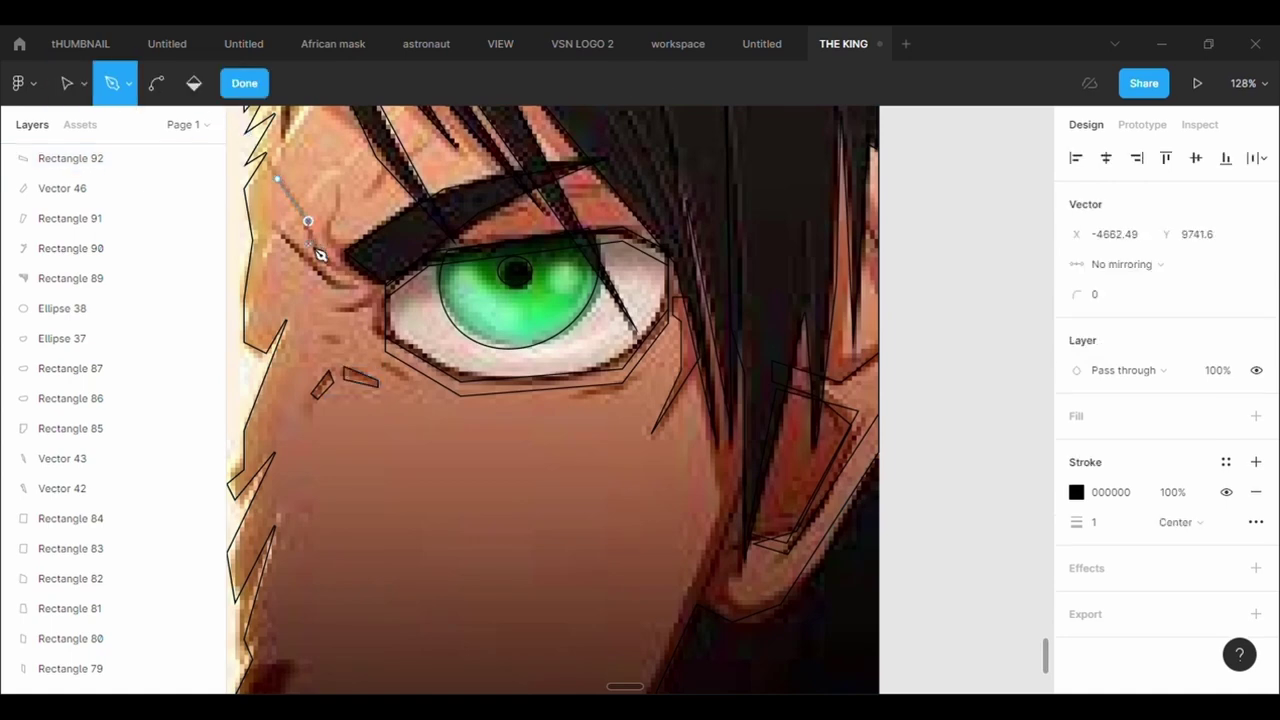
key("Escape")
key("Escape")
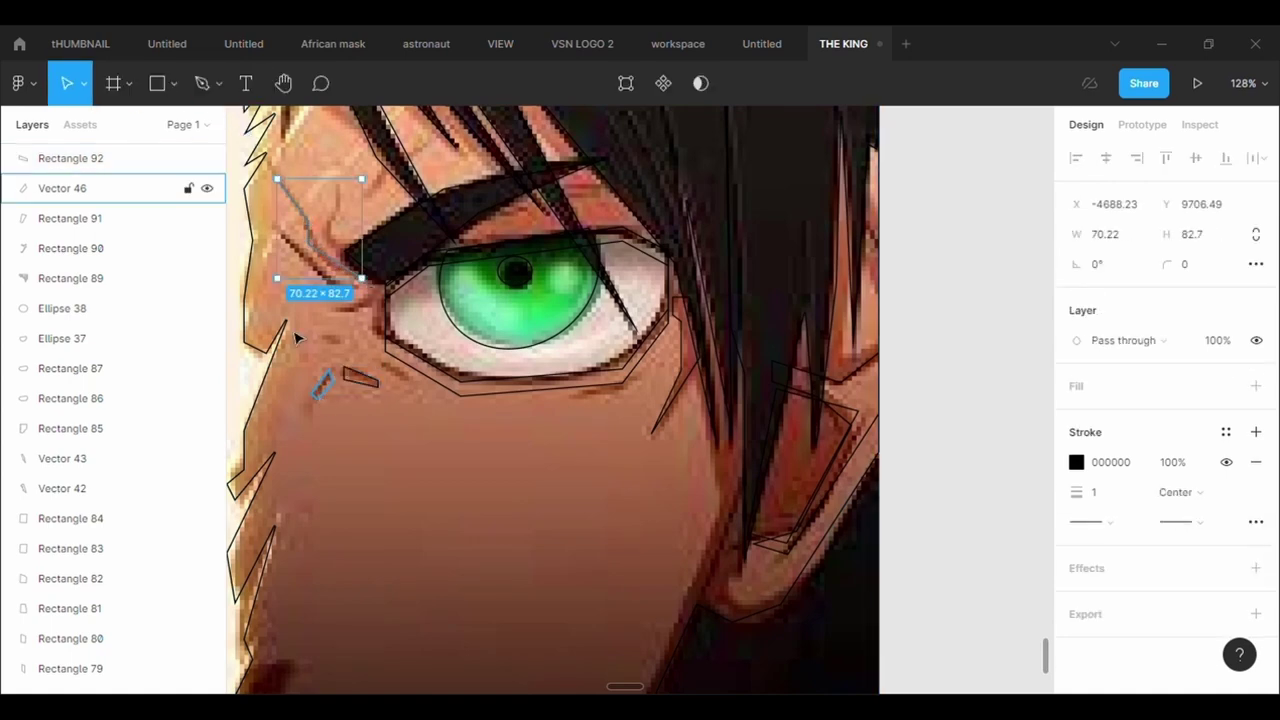
left_click(283, 199)
key("p")
left_click(283, 237)
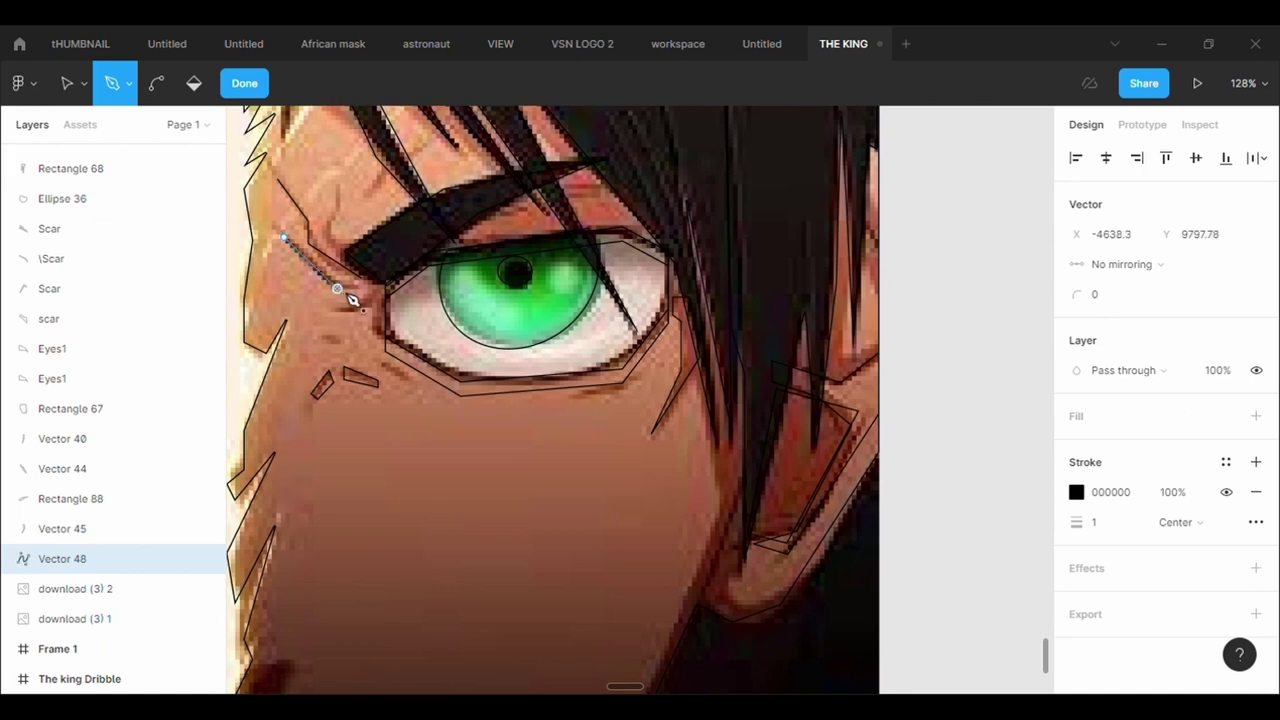
key("Escape")
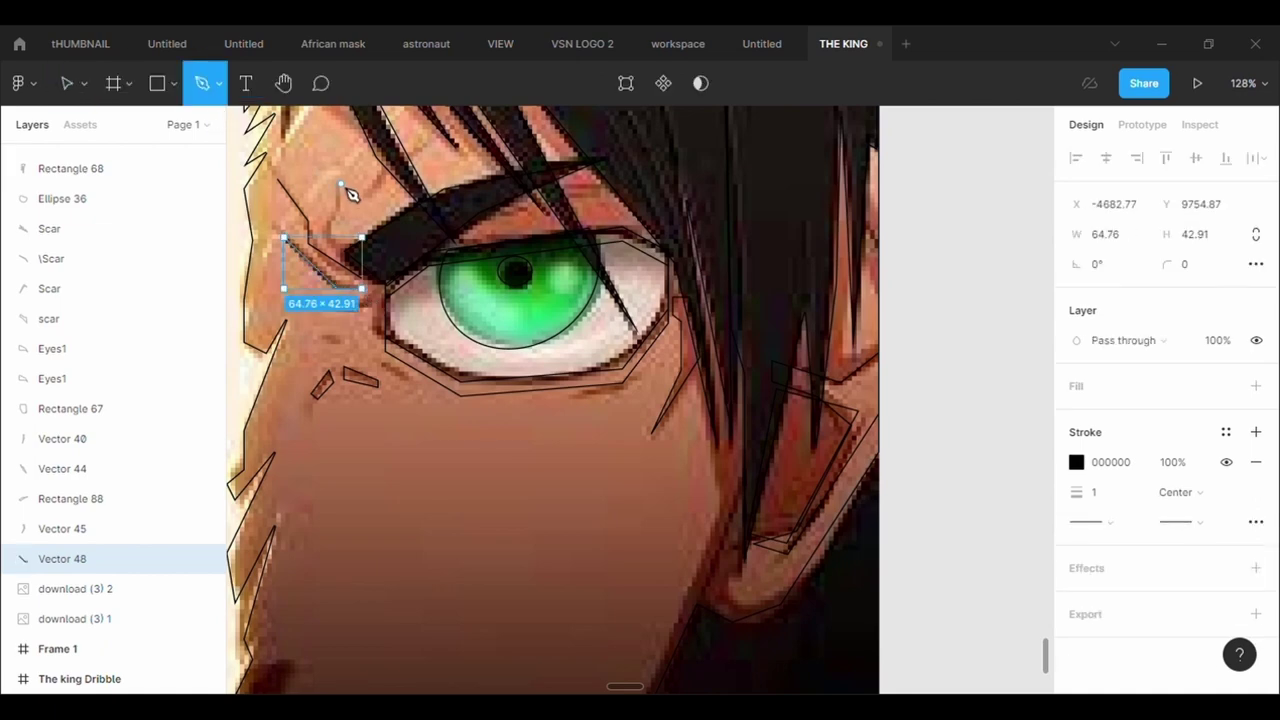
Trace the bent crease around the eyebrow's inner end and the slanted forehead line above the eyebrow.
left_click(341, 184)
key("Escape")
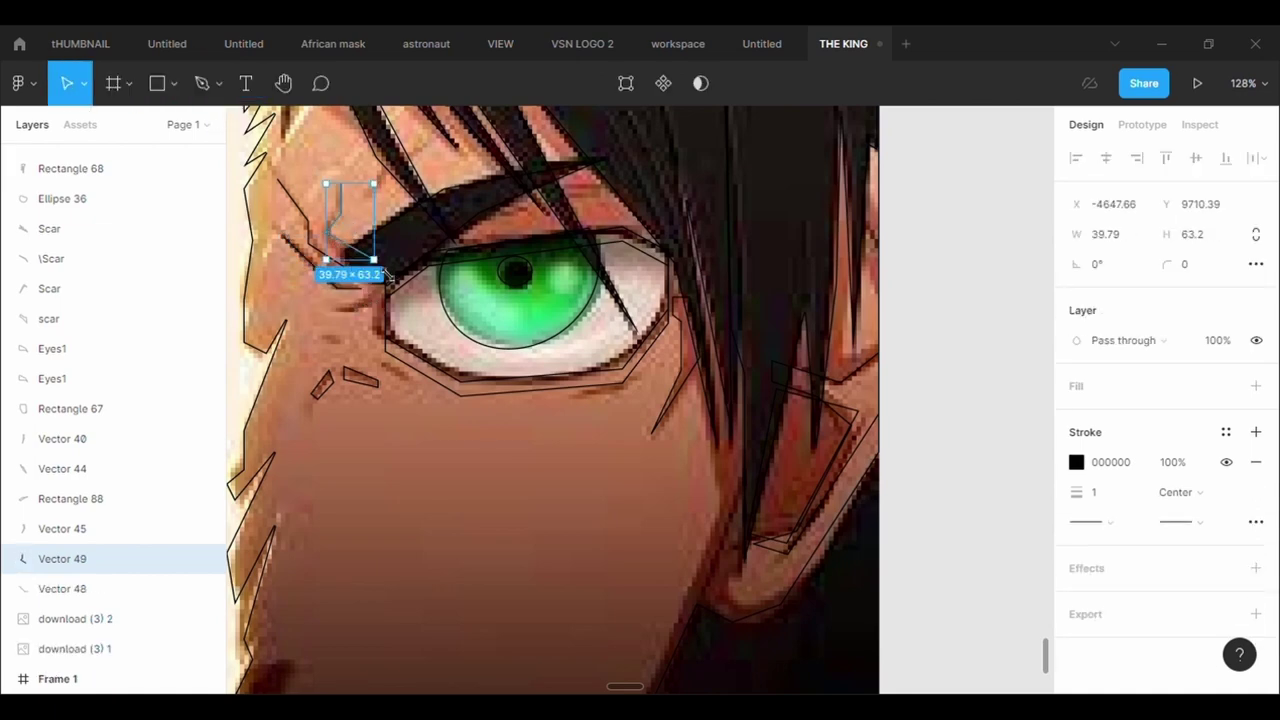
key("Escape")
key("p")
left_click(367, 199)
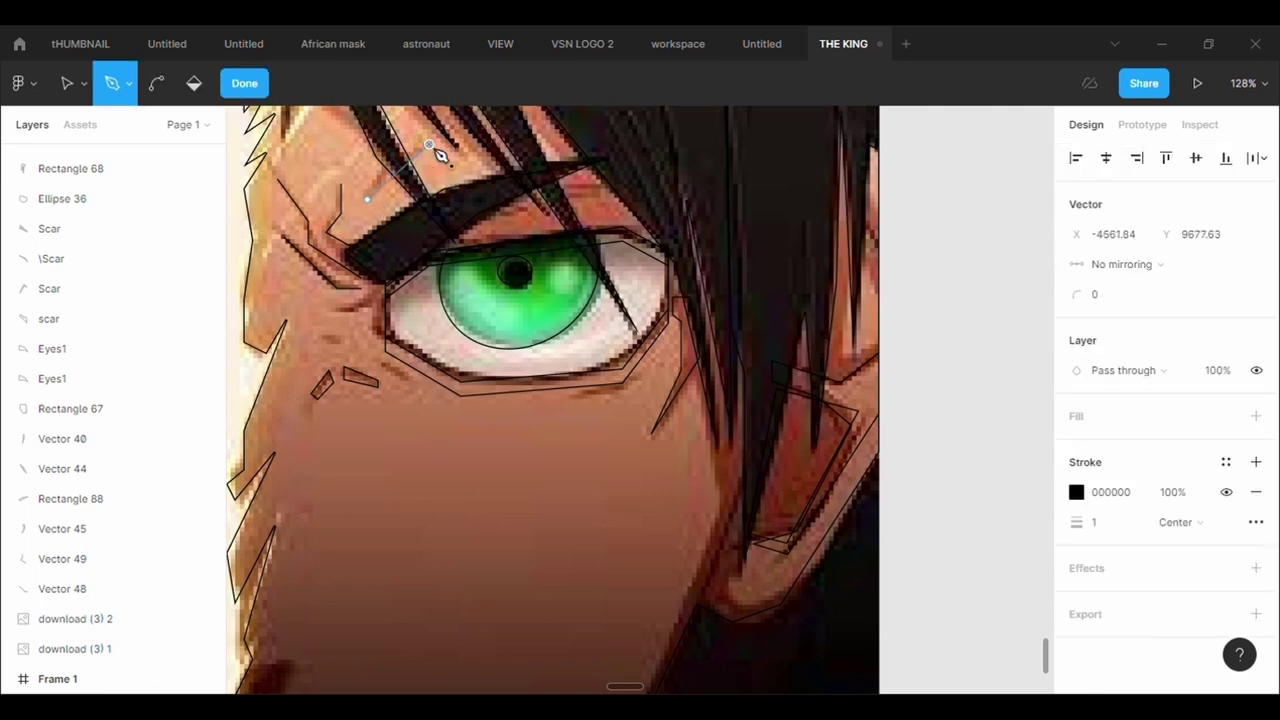
key("Escape")
key("Escape")
Trace the short crease running into the inner eye corner with the Pen tool.
left_click(217, 96)
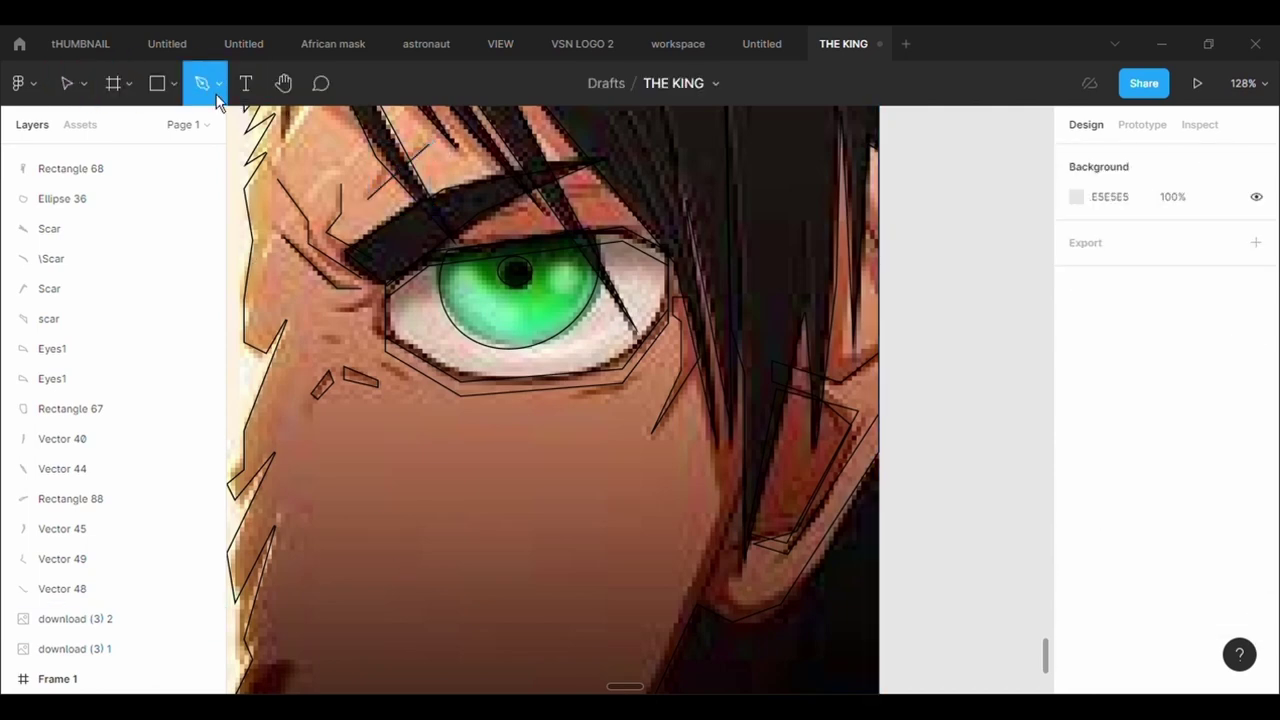
left_click(342, 318)
left_click(394, 271)
key("Escape")
left_click(462, 542)
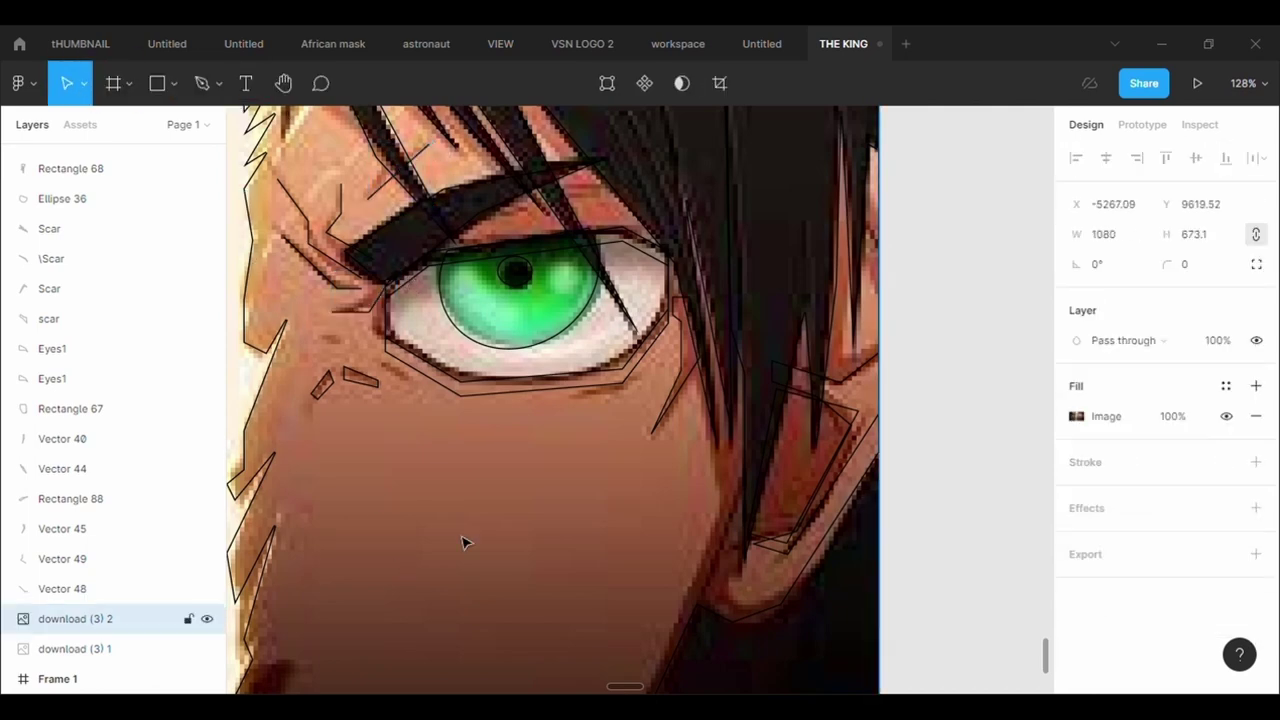
Draw a horizontal wrinkle line about 16 long on the skin below the inner eye corner.
left_click(201, 83)
left_click(325, 344)
left_click(345, 344)
key("Escape")
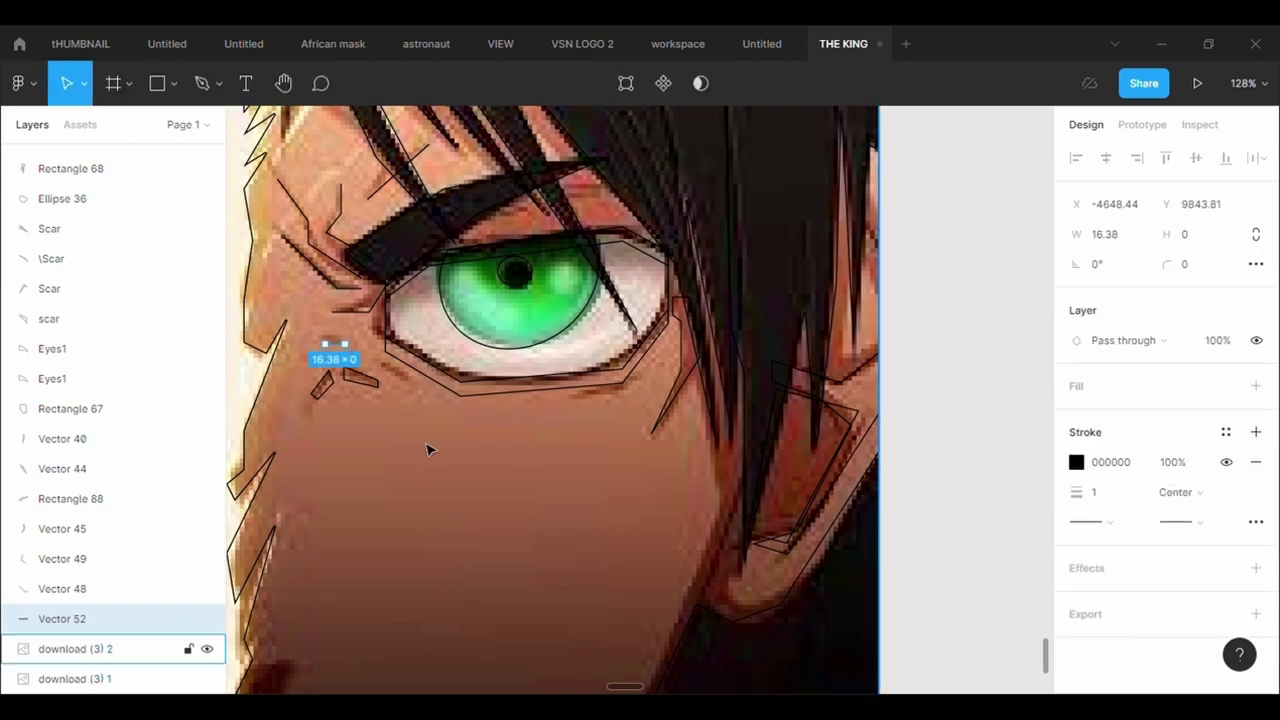
key("Escape")
Draw a short slanted wrinkle line just below the inner part of the lower eyelid.
left_click(219, 84)
left_click(188, 129)
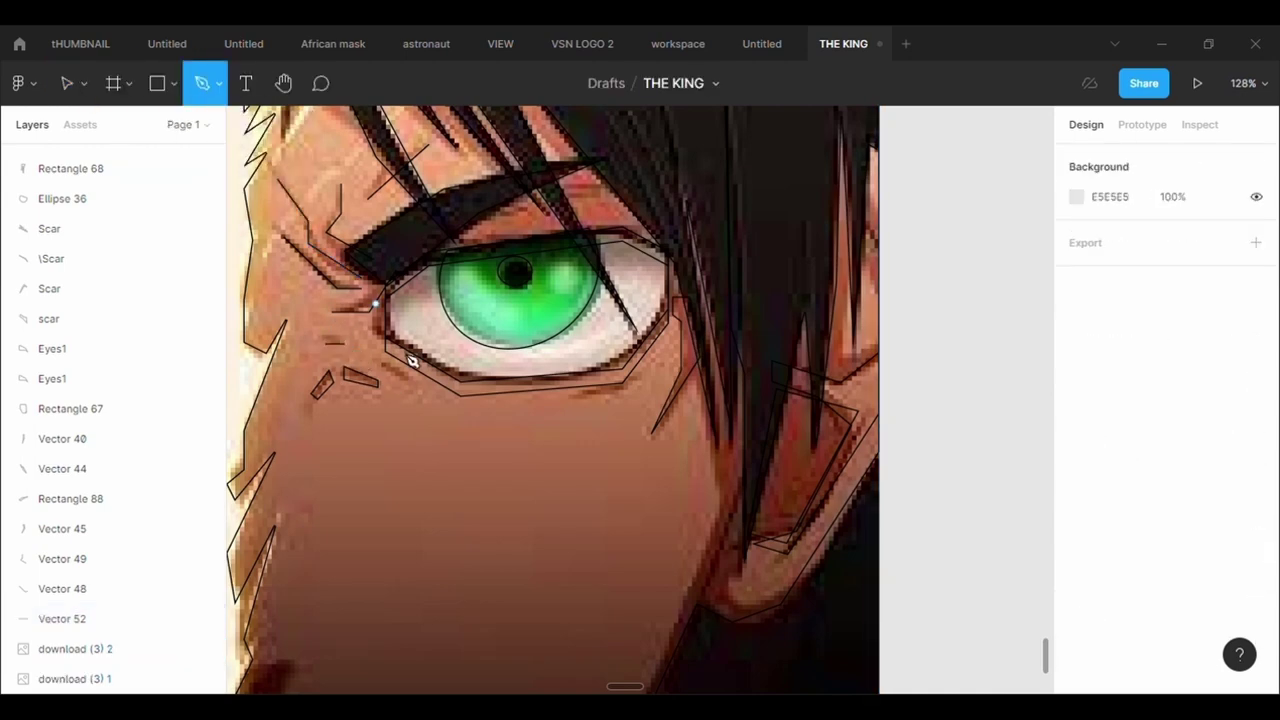
left_click(383, 364)
left_click(412, 384)
key("Escape")
key("Escape")
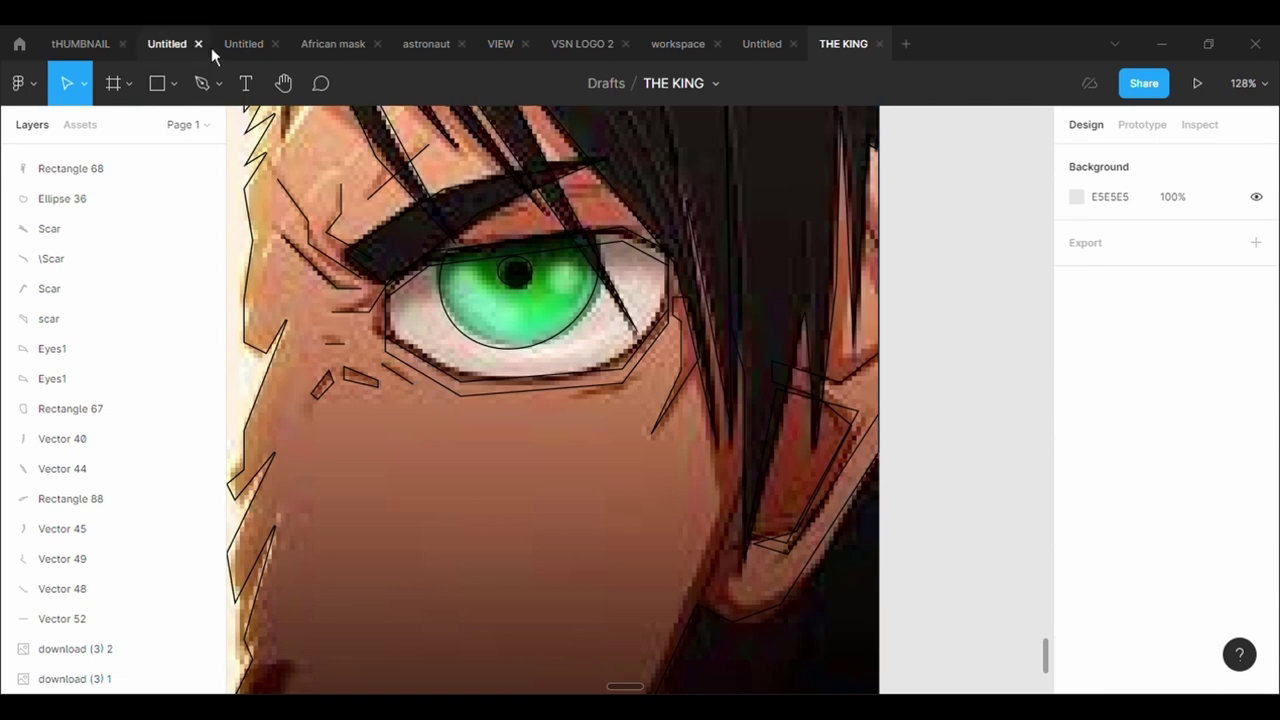
Trace the bent wrinkle line just below the outer part of the lower eyelid with the Pen tool.
left_click(204, 83)
left_click(583, 399)
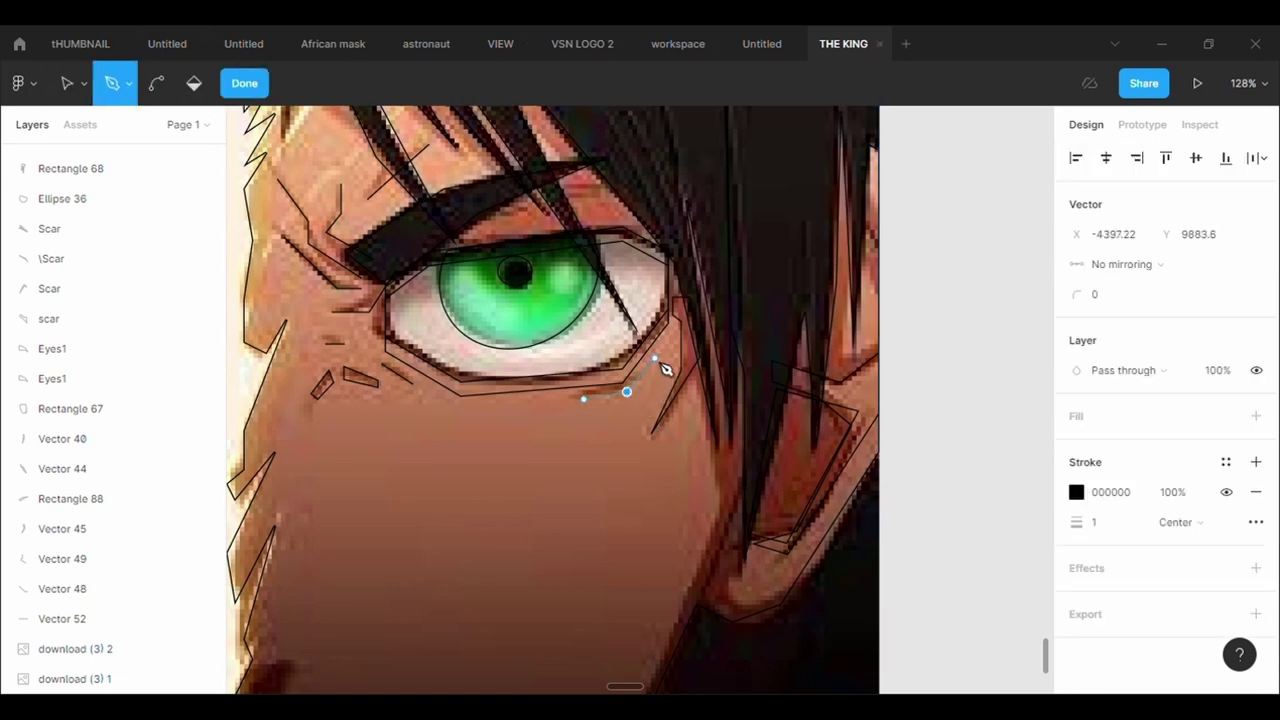
key("Escape")
key("Escape")
left_click(650, 494)
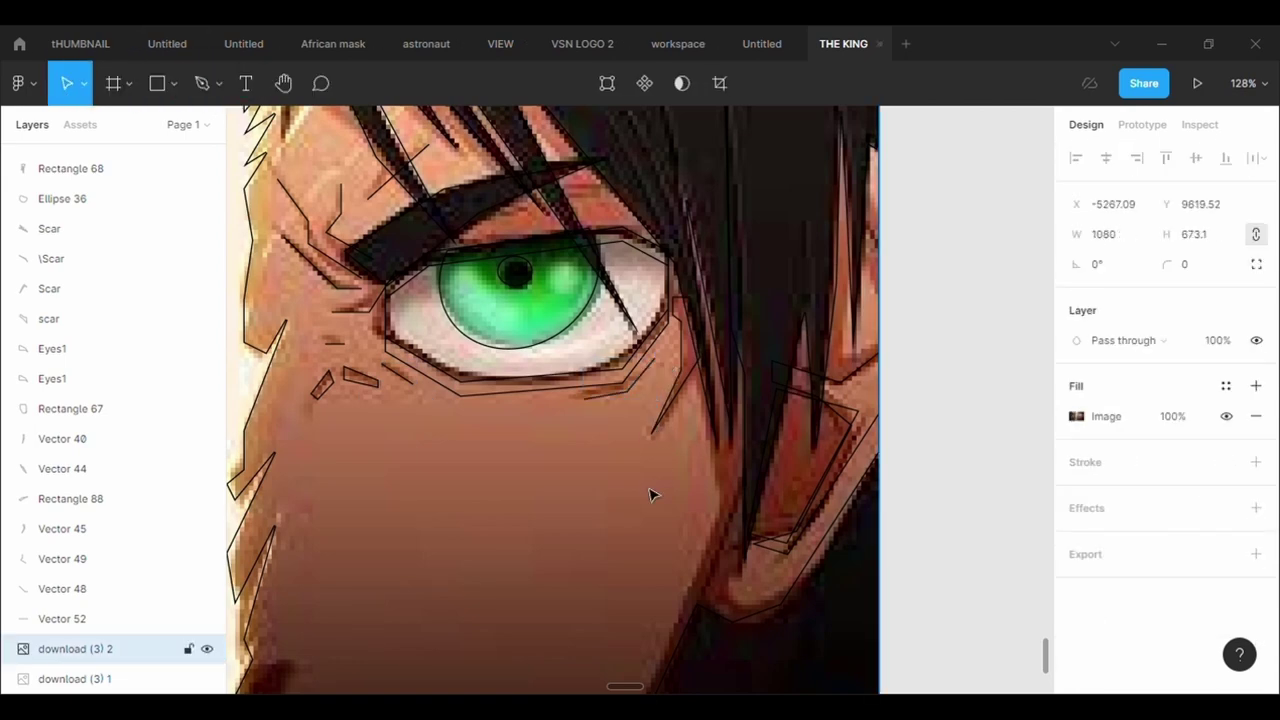
Trace the outline of the grey mouth area at the image's lower edge, along its upper contour and outer side.
scroll(650, 494, "down", 2)
scroll(651, 491, "down", 5)
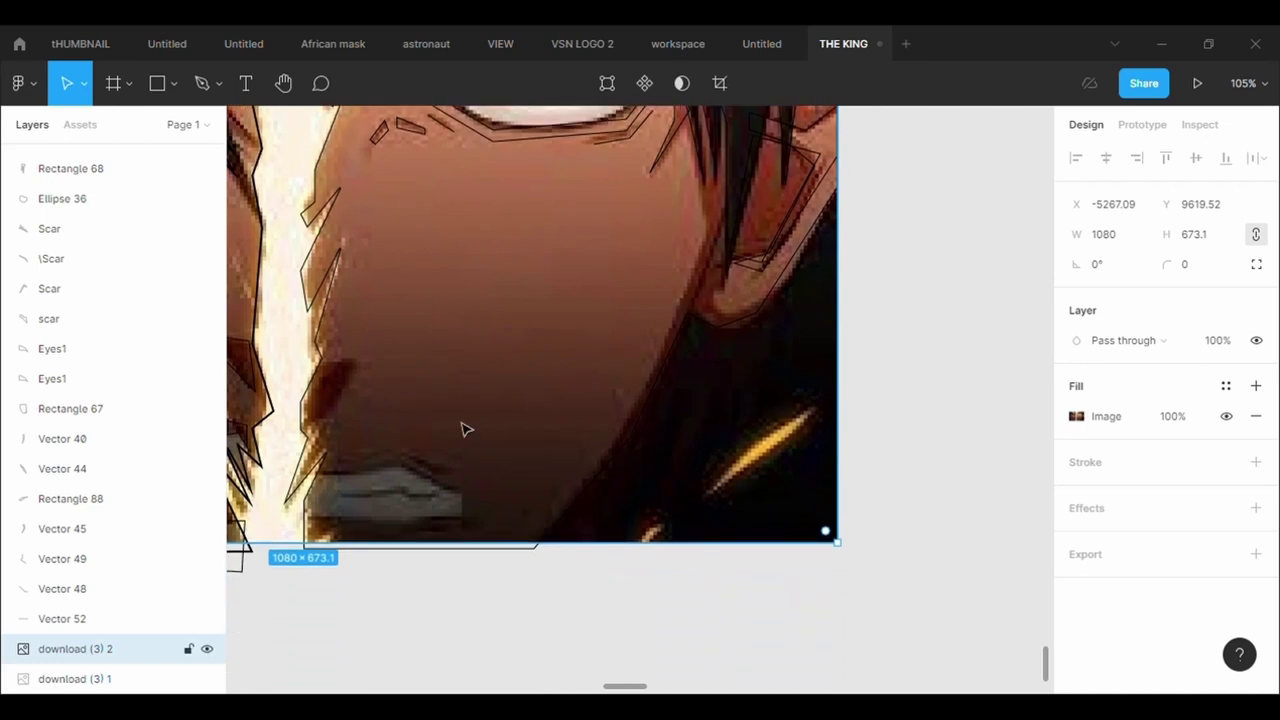
scroll(465, 429, "up", 5)
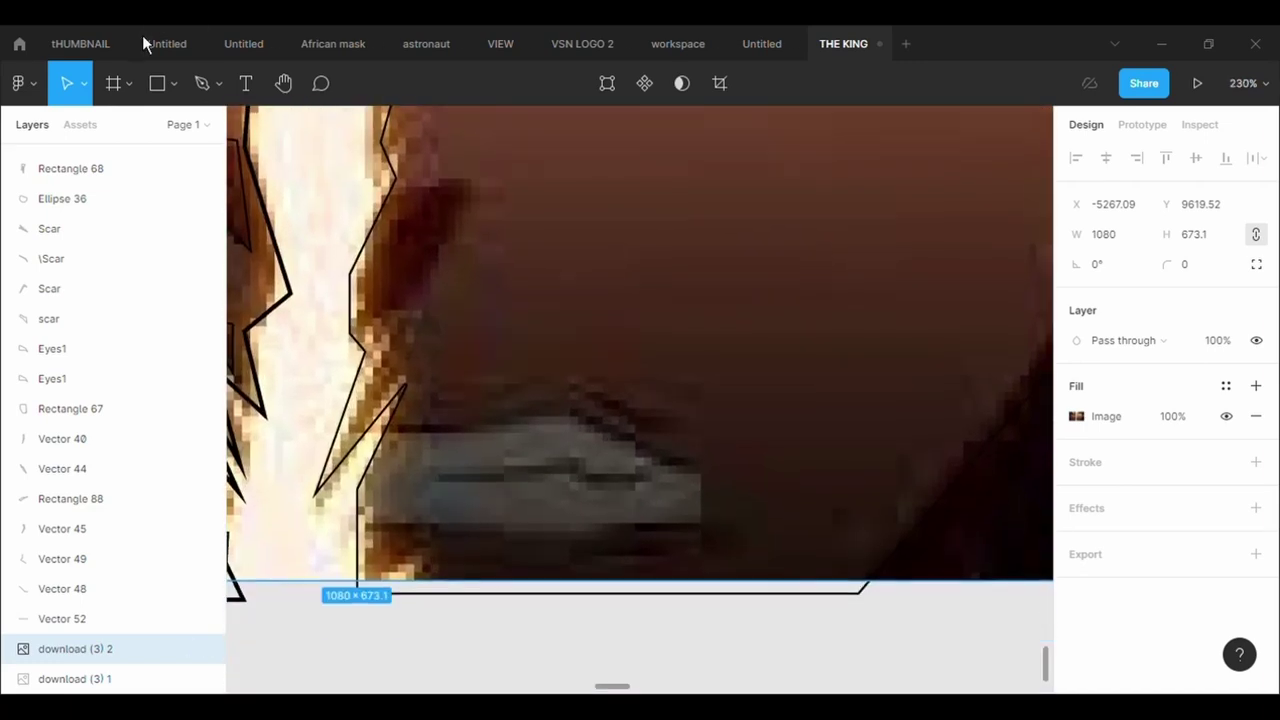
key("p")
left_click(391, 425)
left_click(568, 403)
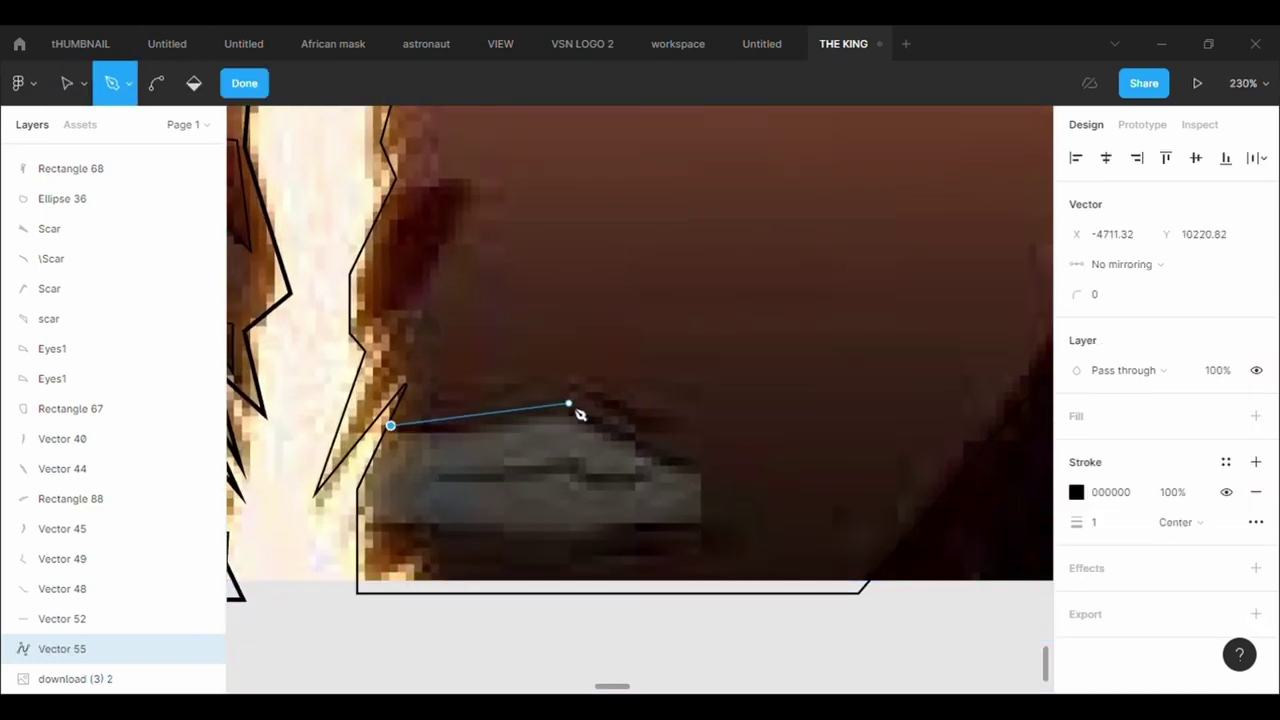
left_click(698, 543)
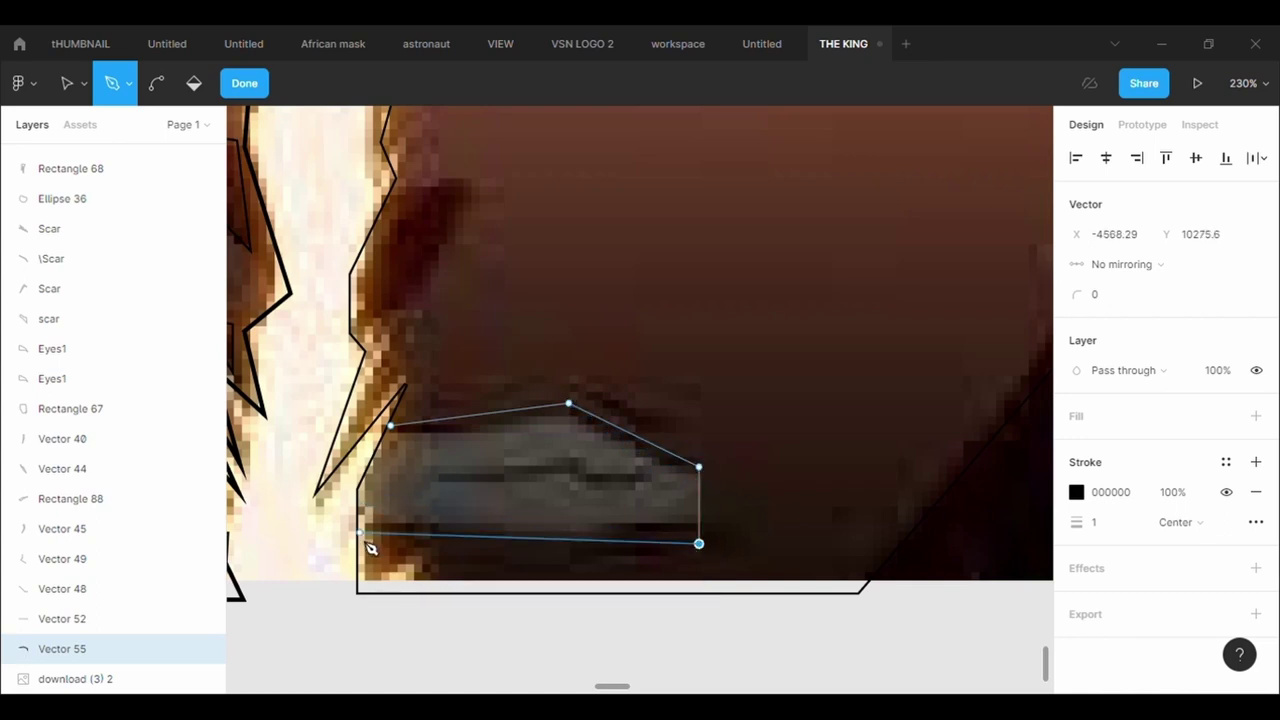
Finish and close the pen outline around the grey mouth area on the human half of the face.
left_click(357, 535)
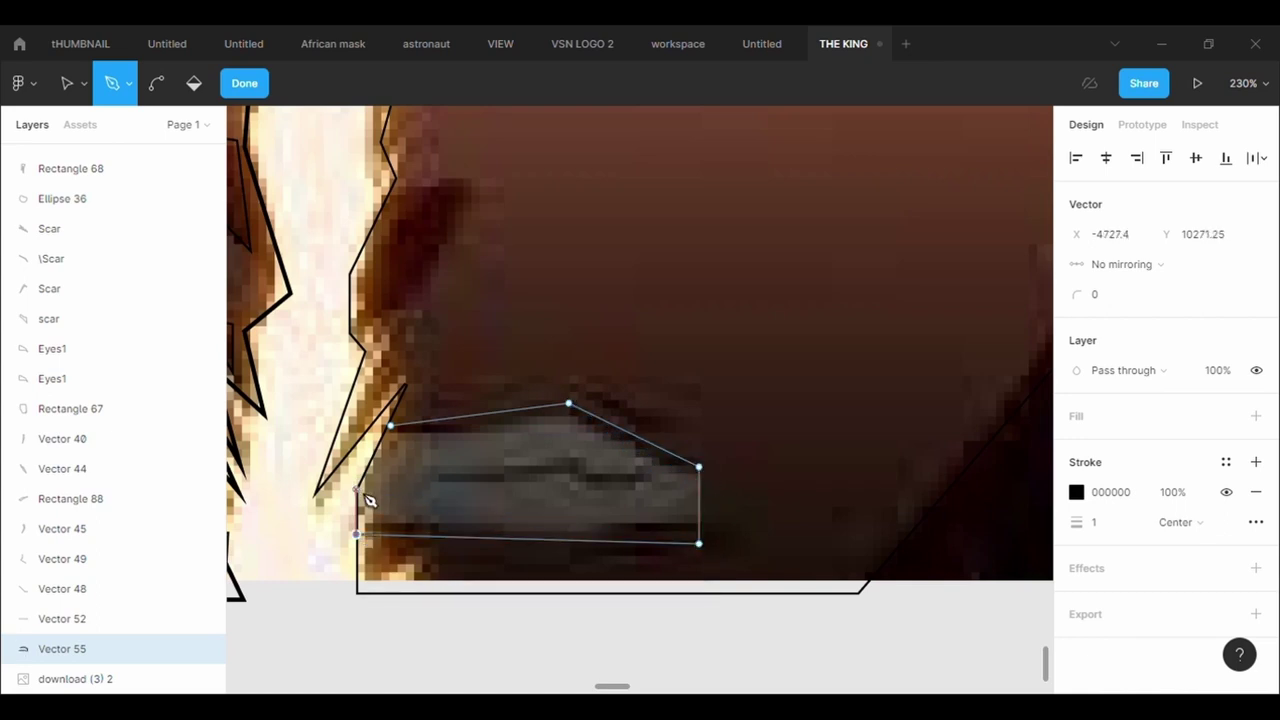
left_click(391, 426)
key("Escape")
key("Escape")
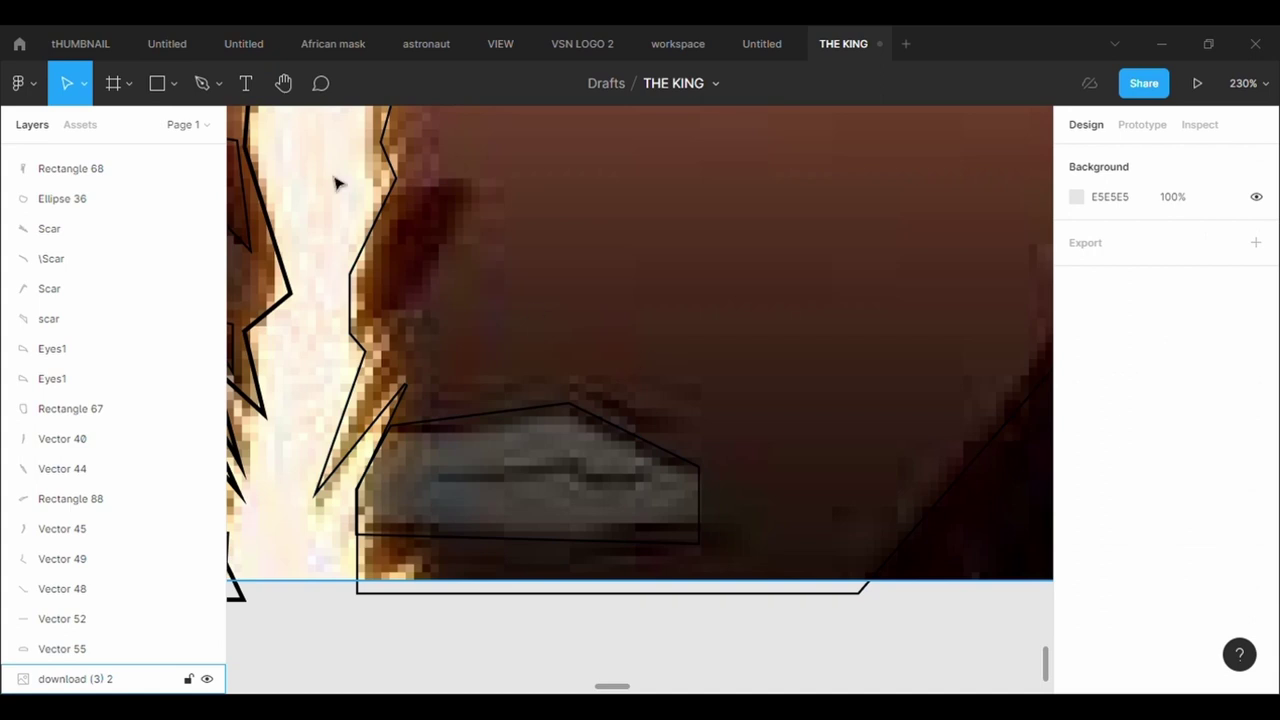
Draw an open crease line with the Pen tool just above the right slope of the mouth outline.
left_click(225, 93)
left_click(583, 380)
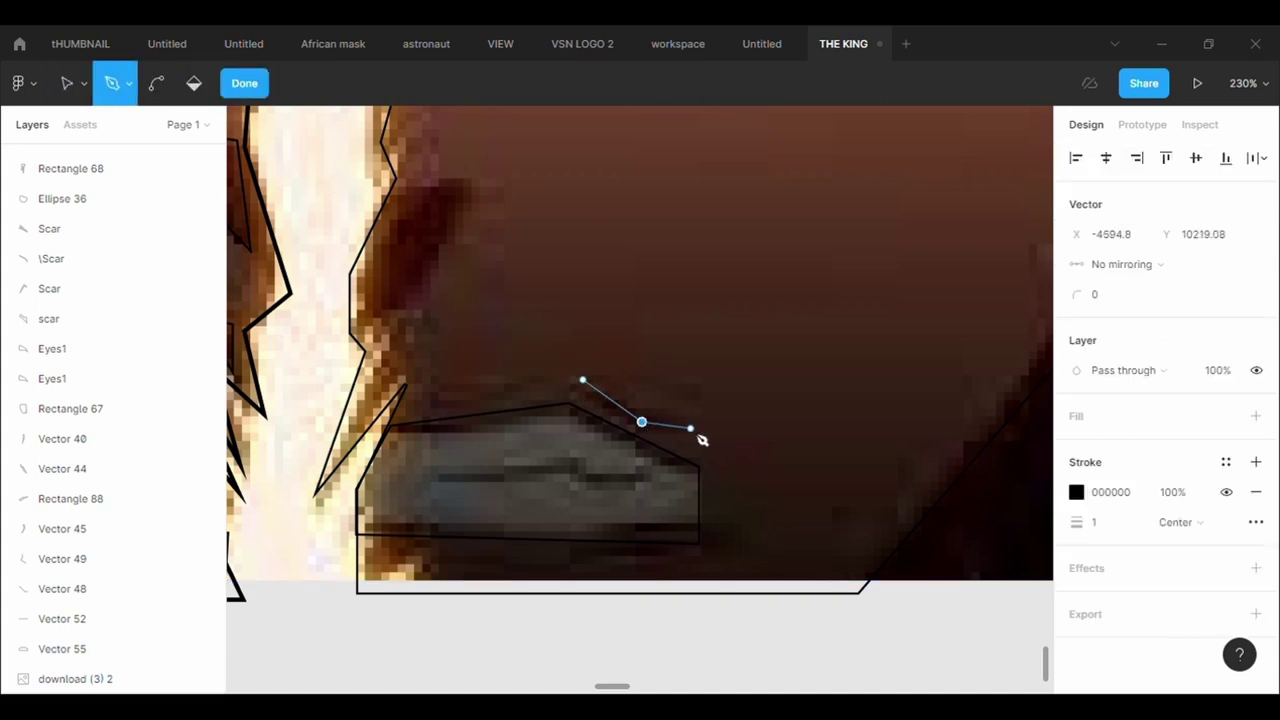
key("Escape")
key("Escape")
Trace the dark line between the lips inside the mouth outline as an open pen path.
key("p")
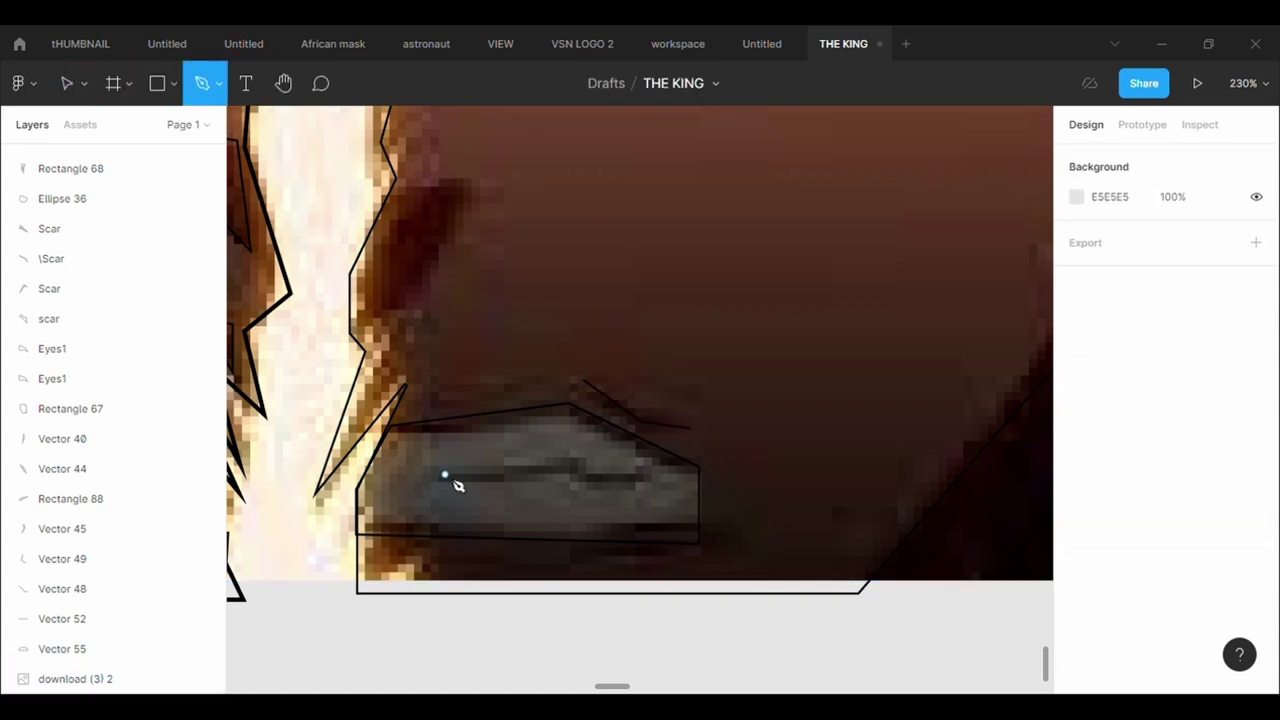
left_click(446, 474)
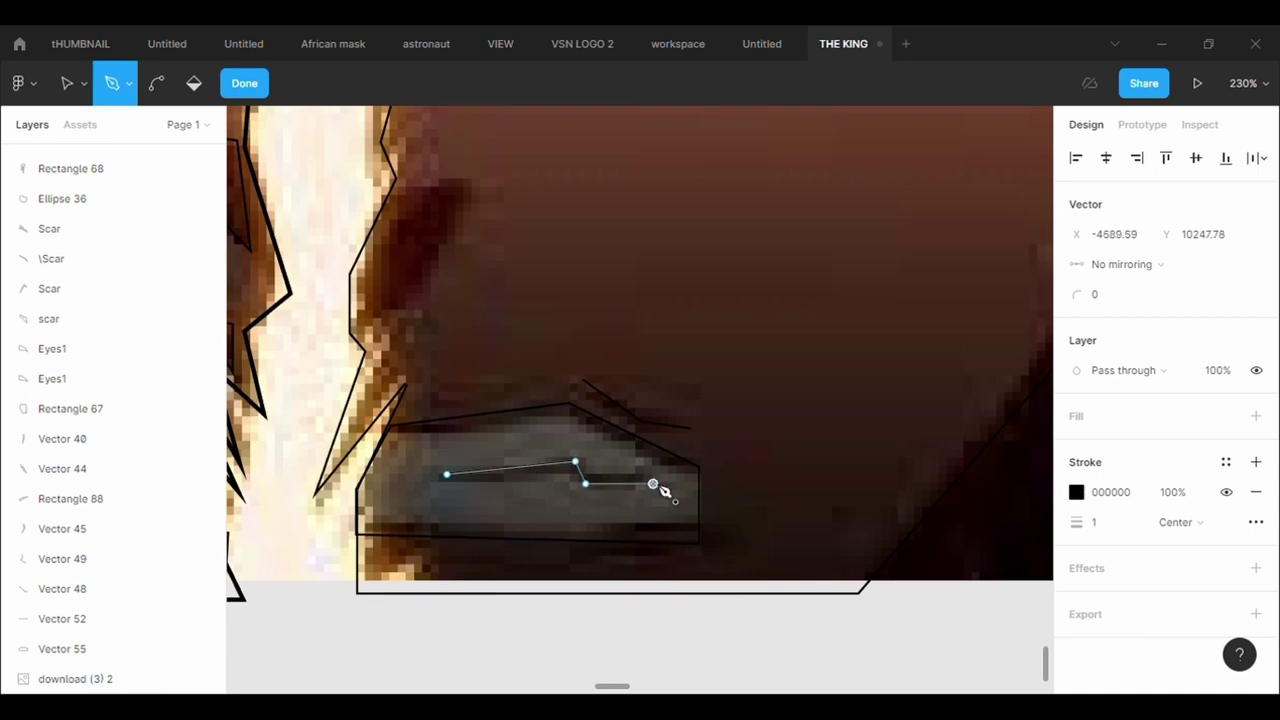
key("Escape")
key("Escape")
Trace the dark red nostril shadow beside the light beam on the human half as a closed pen shape.
left_click(731, 425)
scroll(731, 425, "down", 5)
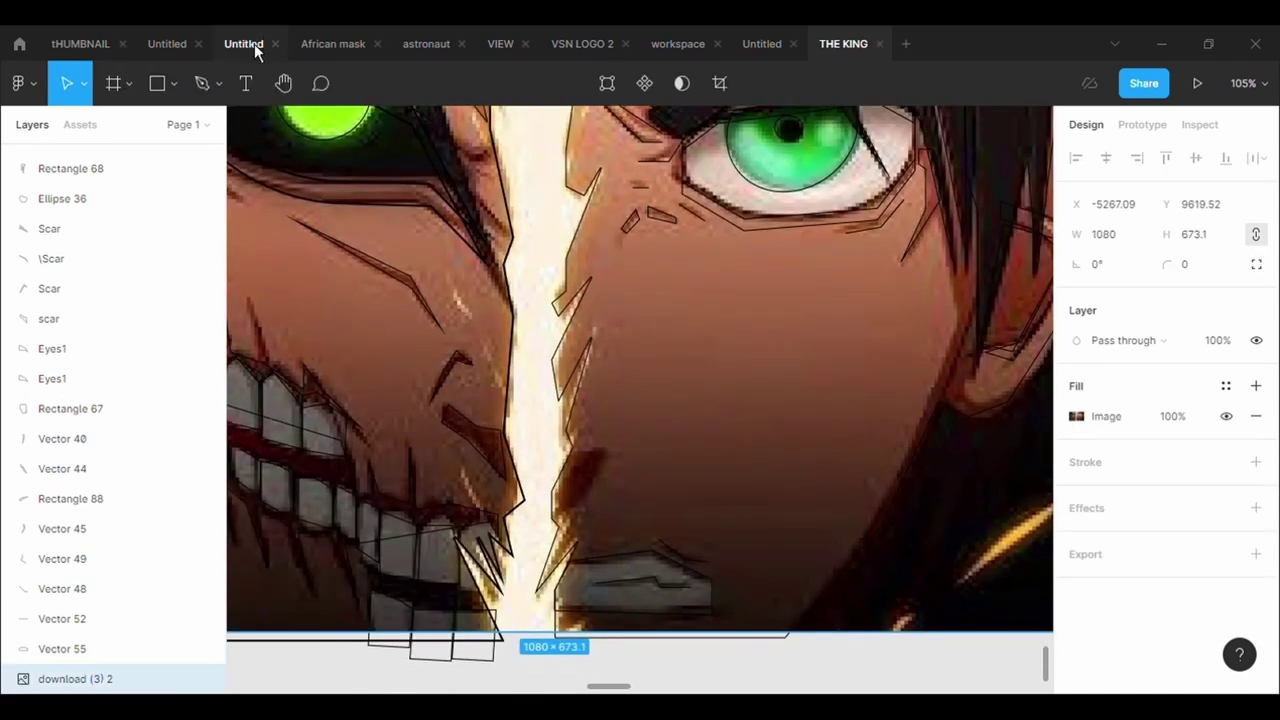
left_click(165, 81)
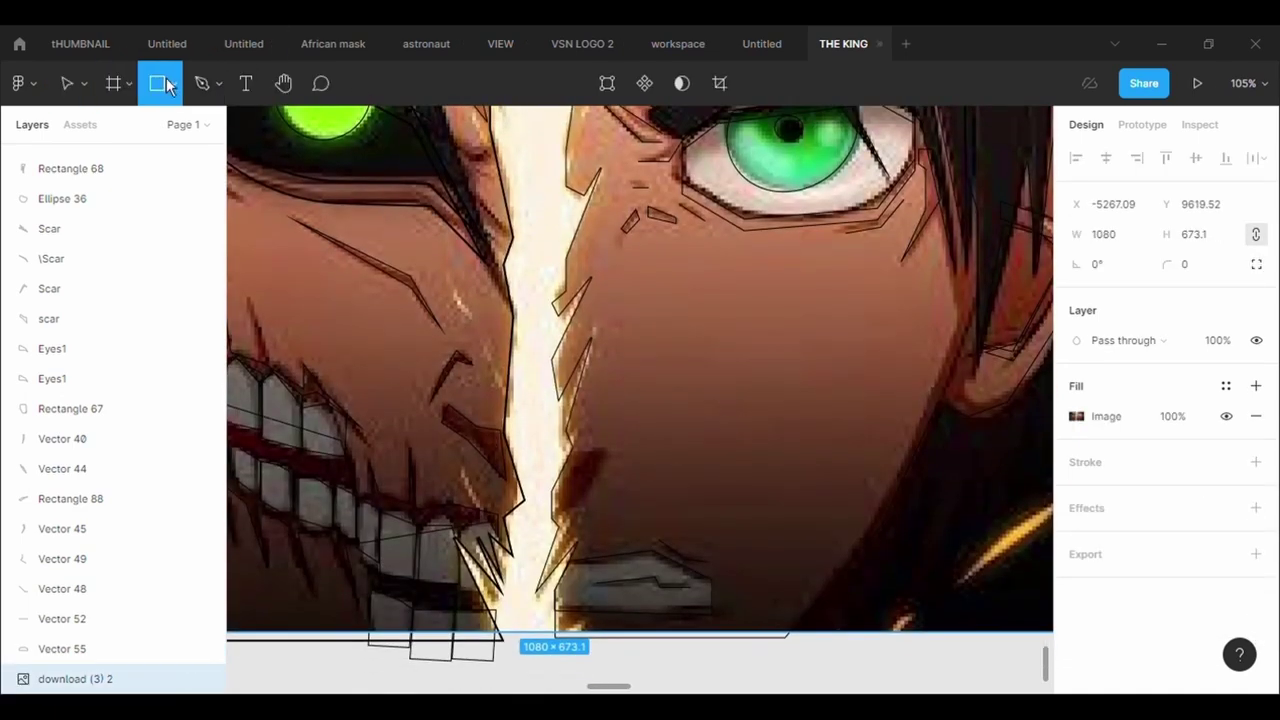
left_click(206, 85)
left_click(605, 450)
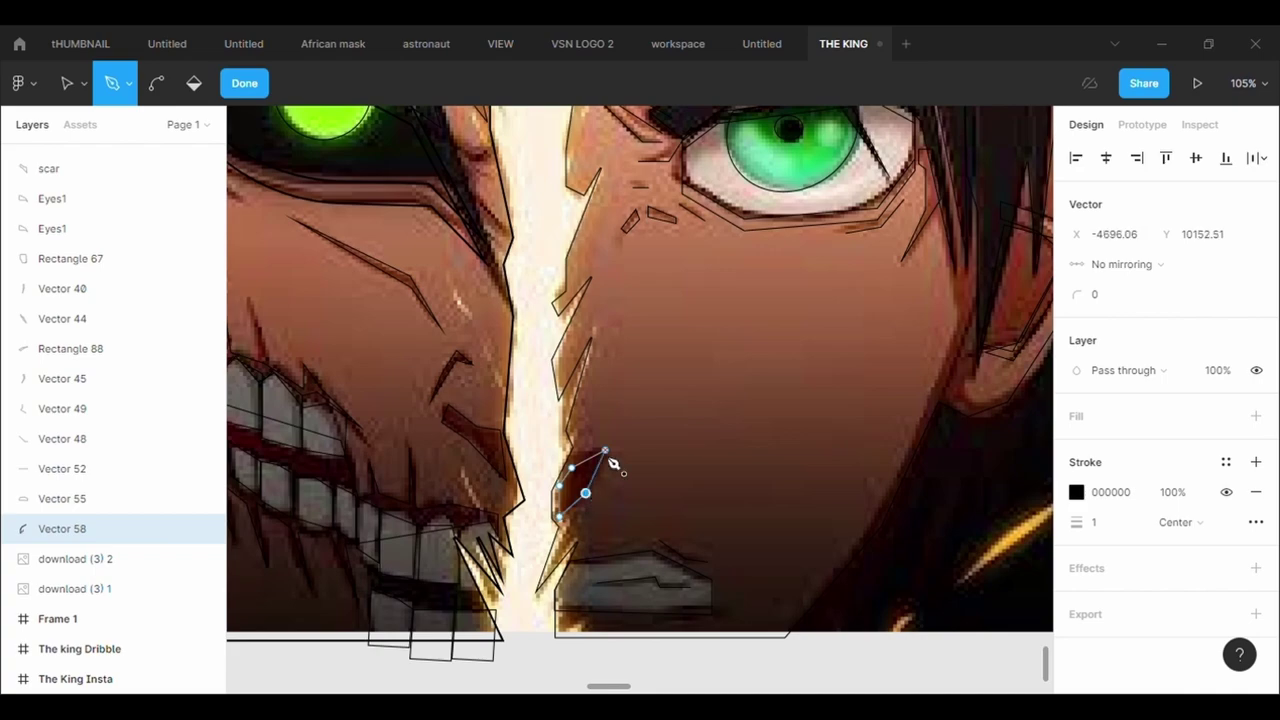
key("Escape")
Trace the large orange spark at the image's lower-right corner as a closed shape about 113 × 93.
scroll(766, 486, "down", 4)
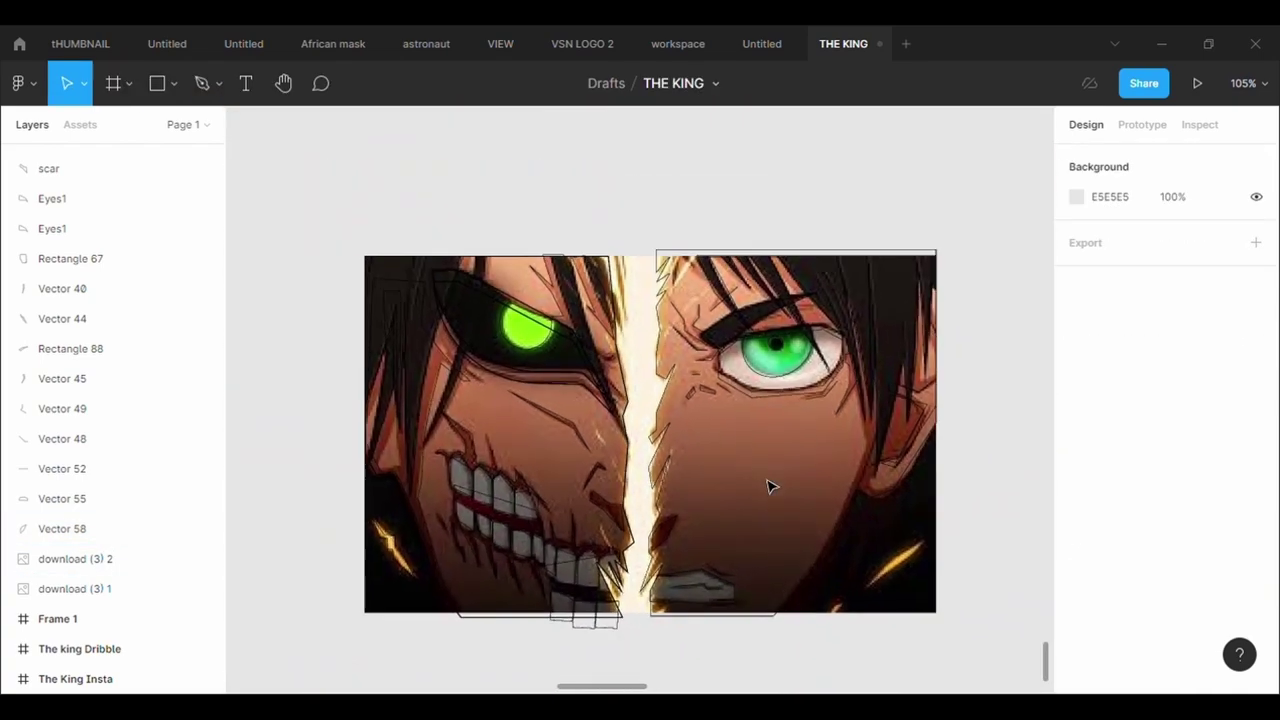
scroll(766, 486, "up", 5)
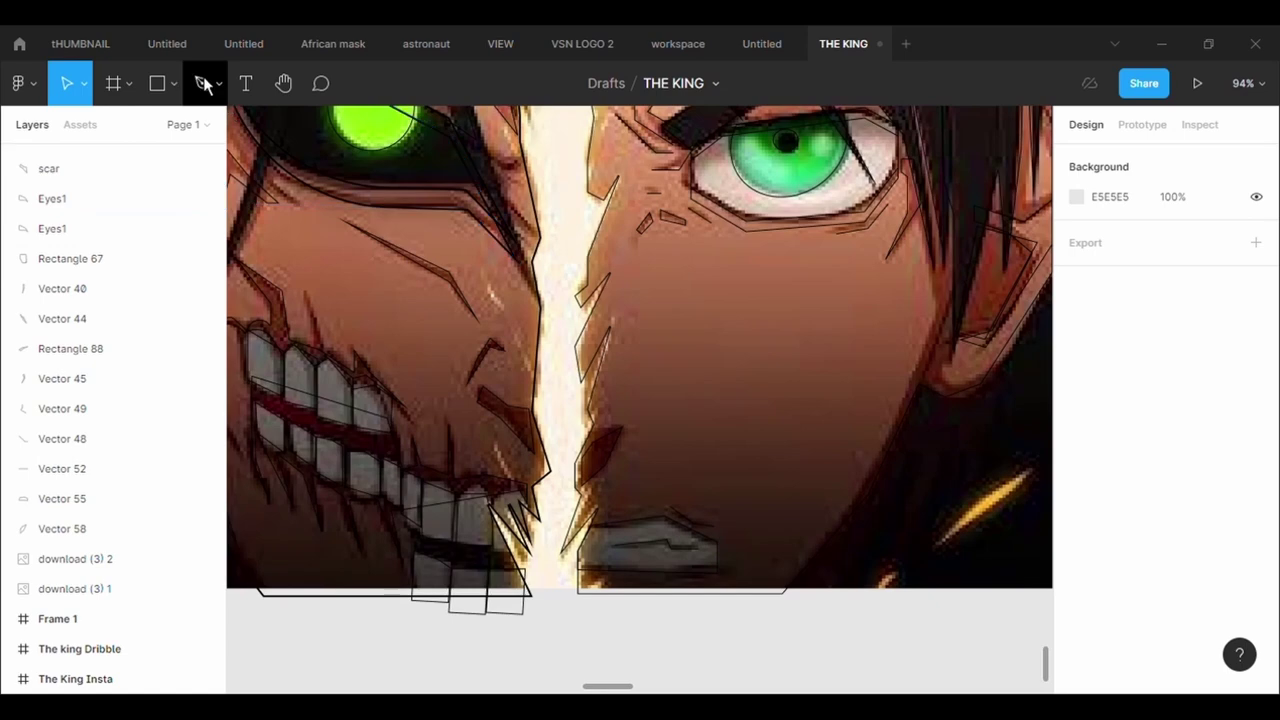
left_click(204, 84)
left_click(937, 545)
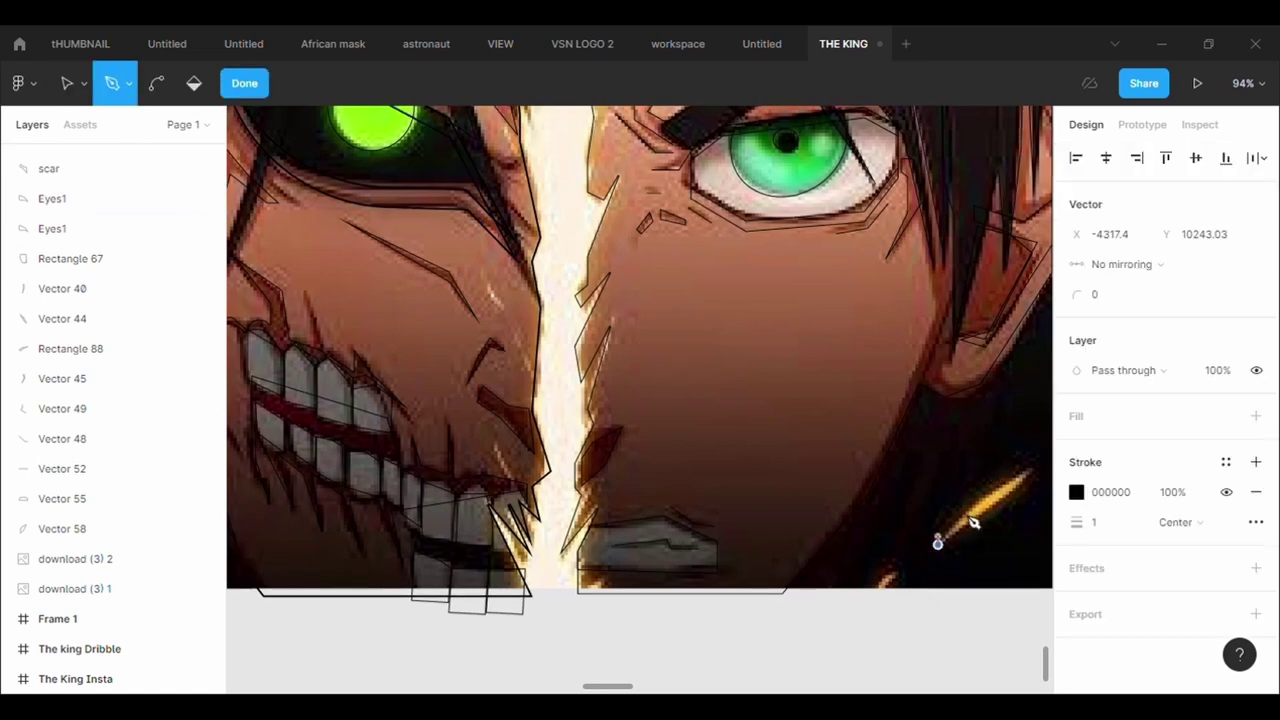
left_click(979, 496)
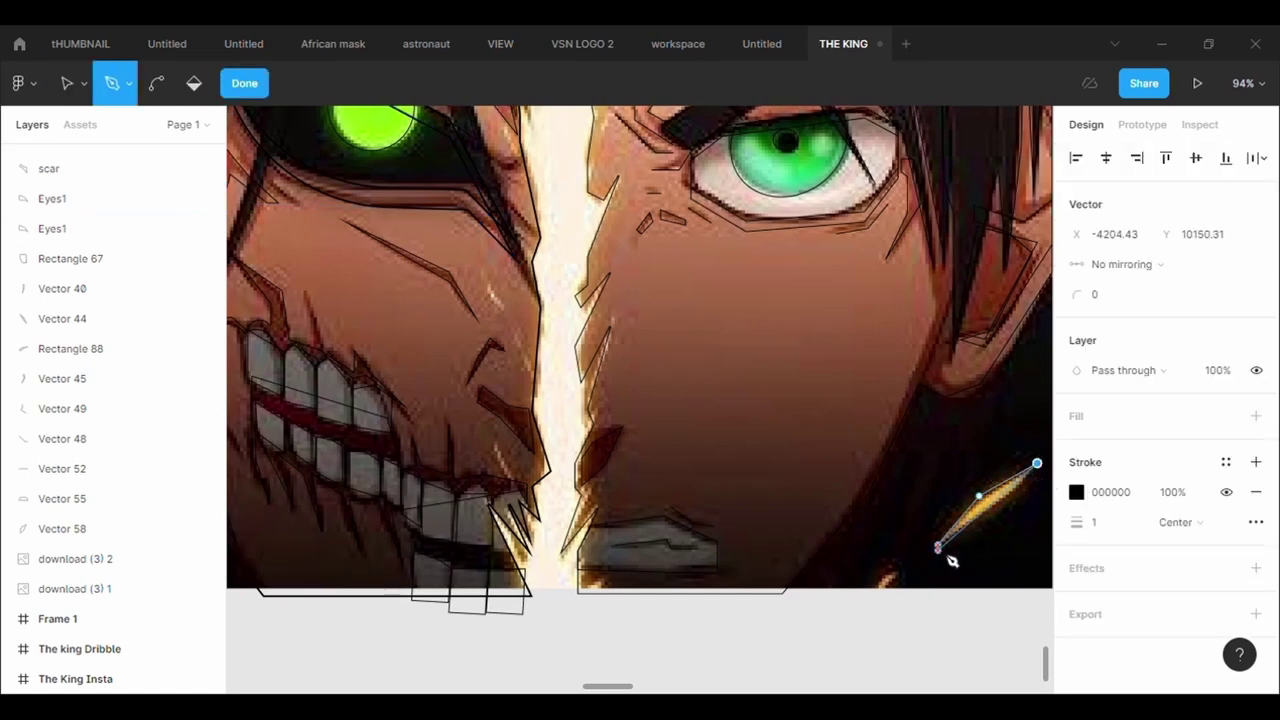
key("Escape")
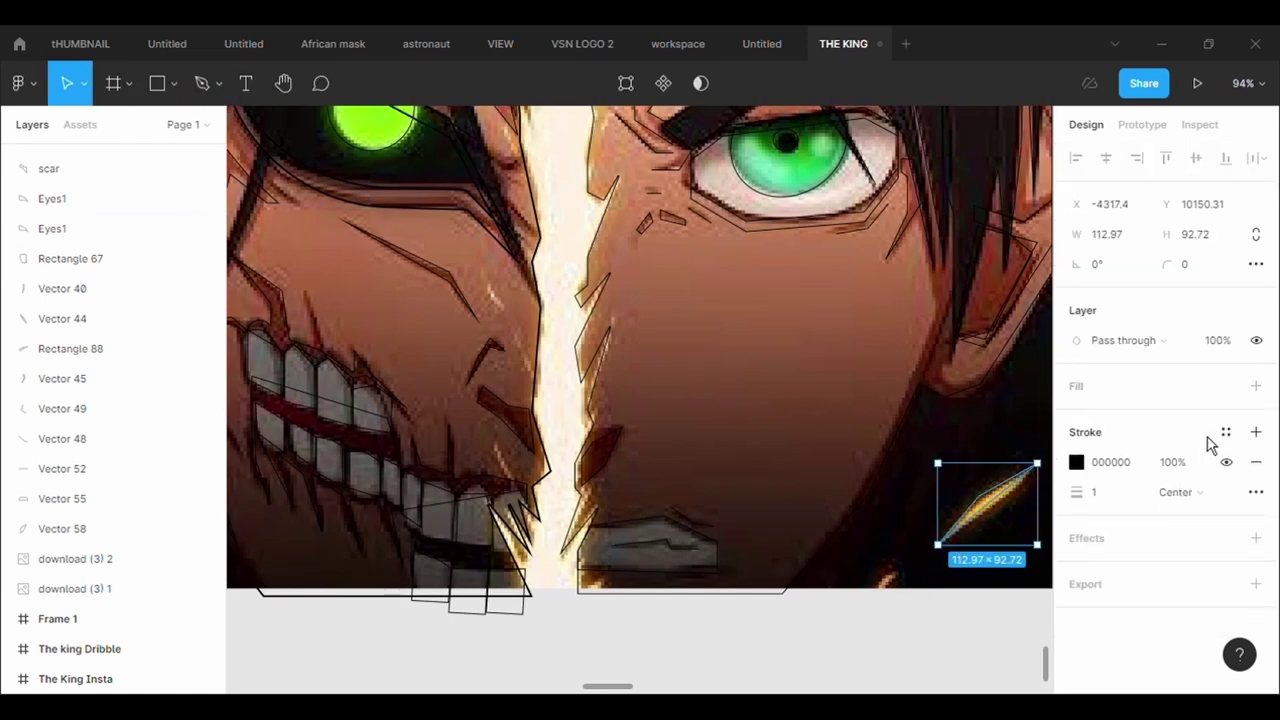
Trace the tiny spark at the image's bottom edge below the jaw as a closed shape about 20 × 17.
double_click(919, 528)
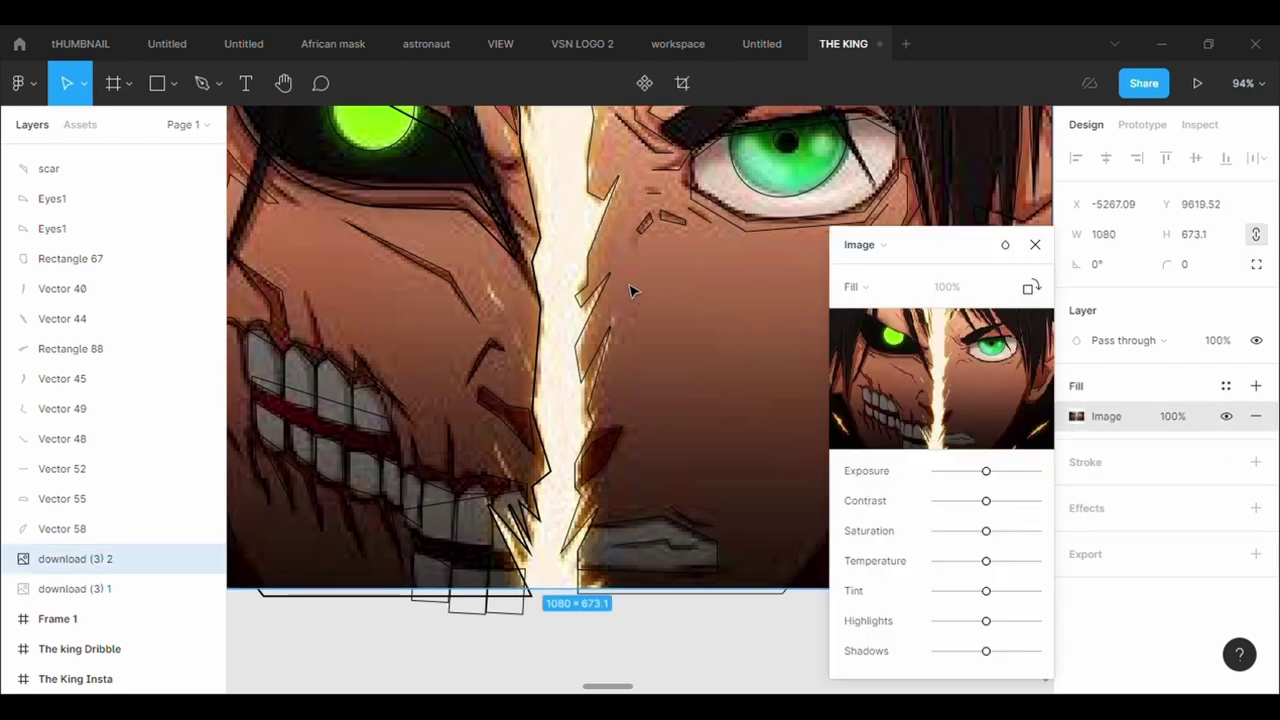
key("Escape")
key("p")
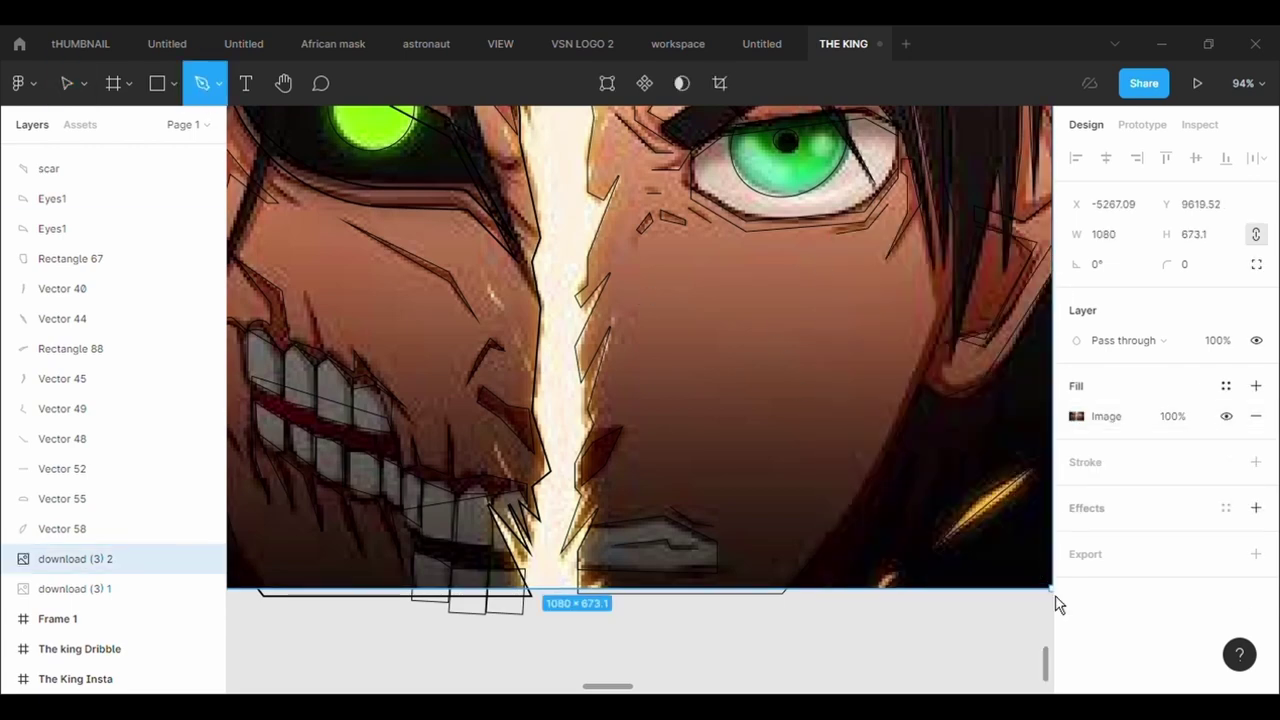
left_click(879, 582)
key("Escape")
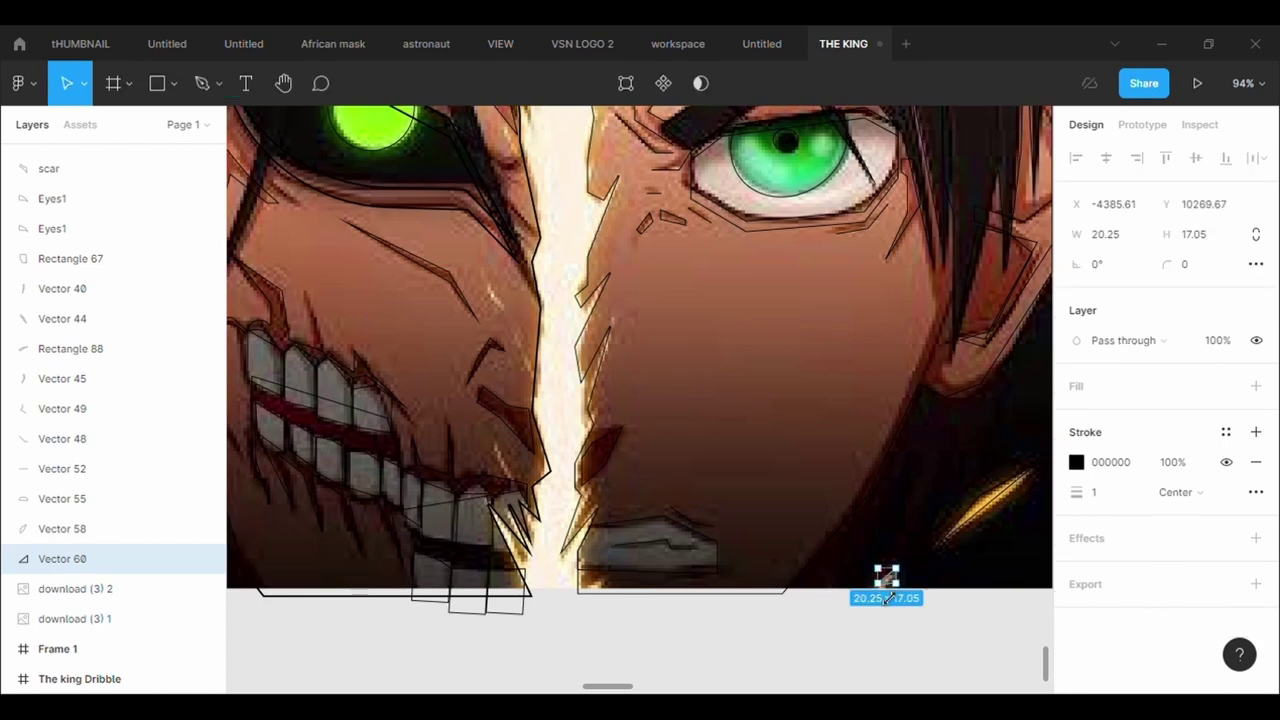
key("Escape")
Move the upper copy of the reference image away from the line art and delete it.
scroll(857, 673, "down", 3)
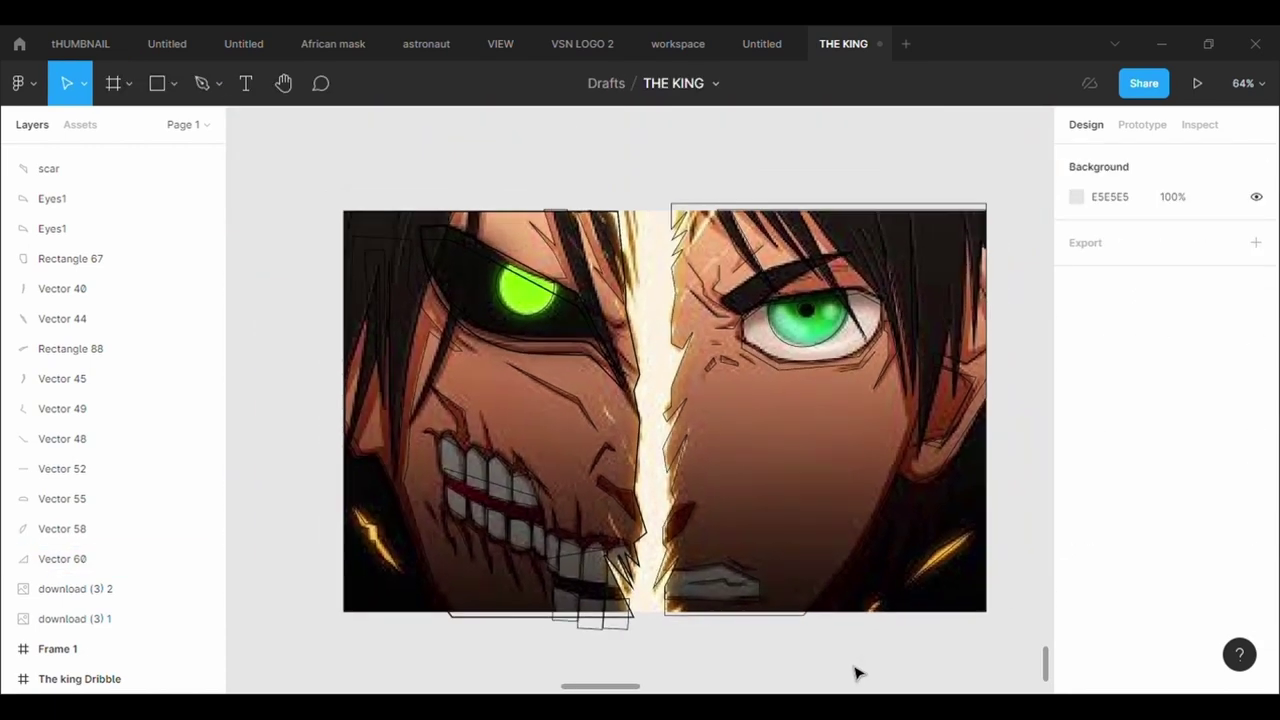
scroll(857, 673, "down", 2)
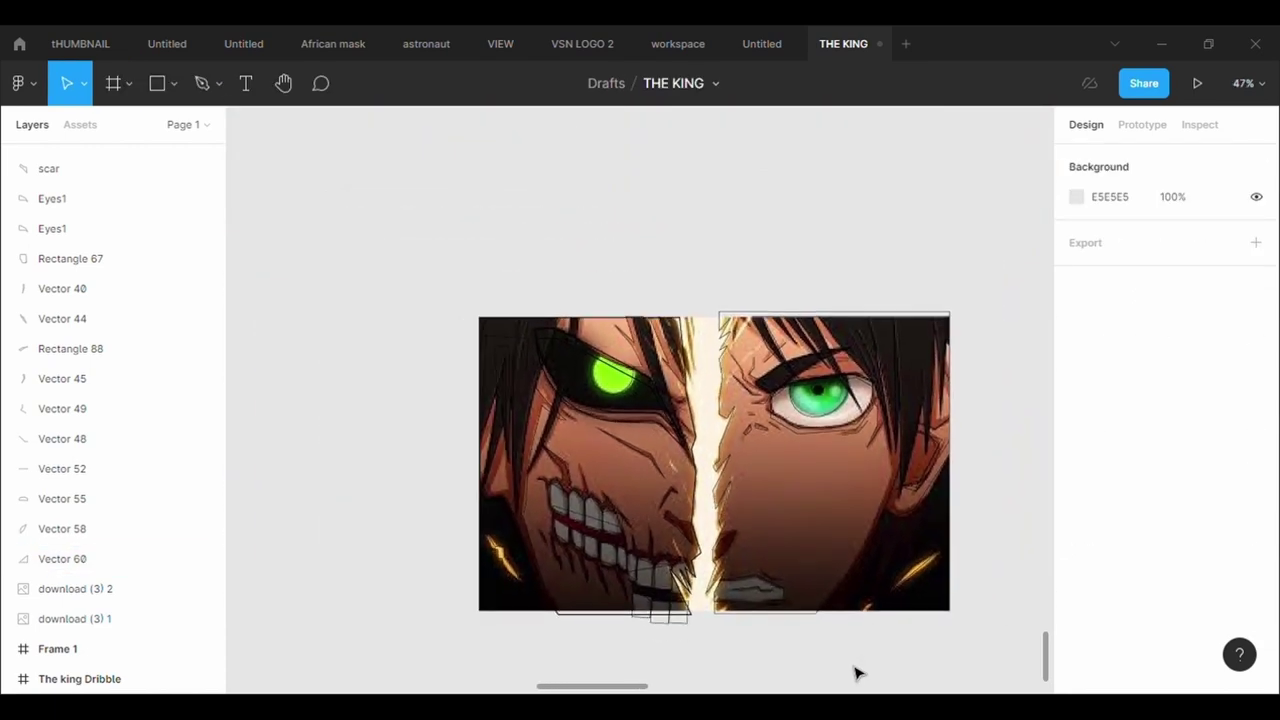
left_click(712, 346)
left_click_drag(695, 348, 358, 338)
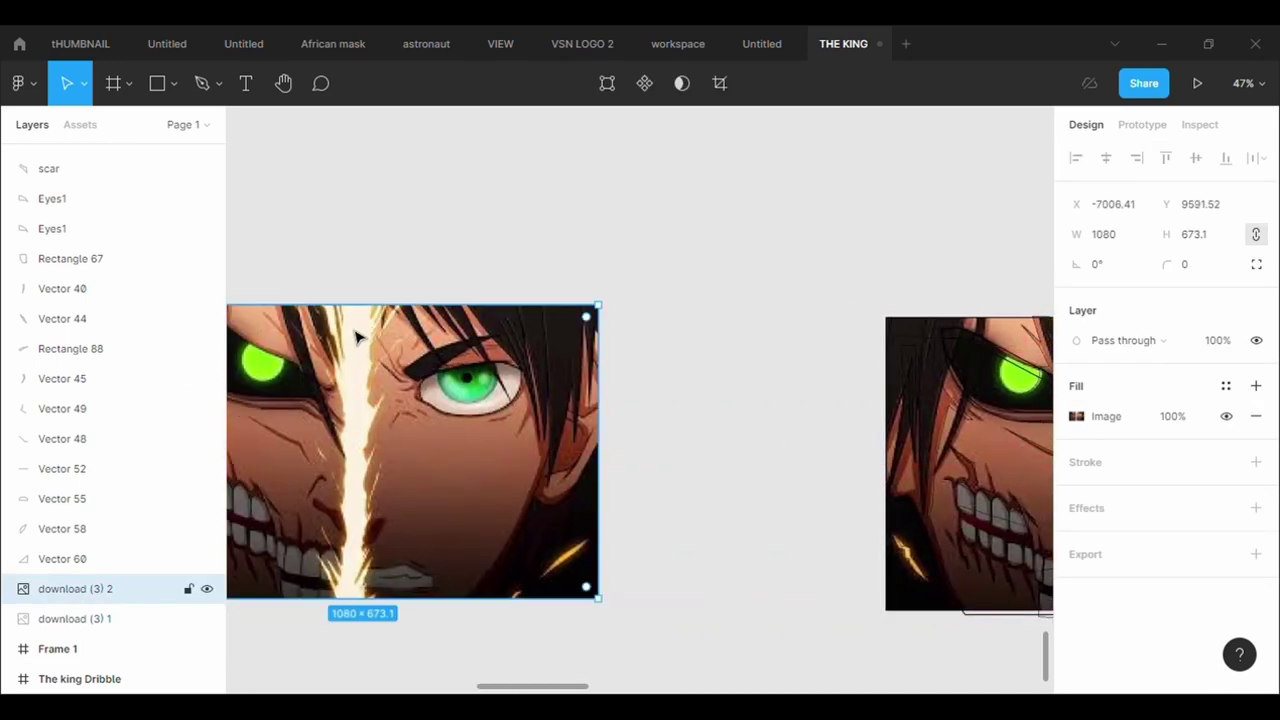
key("Delete")
Move the remaining reference image out from under the line art and place it directly above the drawing.
scroll(748, 378, "right", 15)
scroll(748, 378, "left", 15)
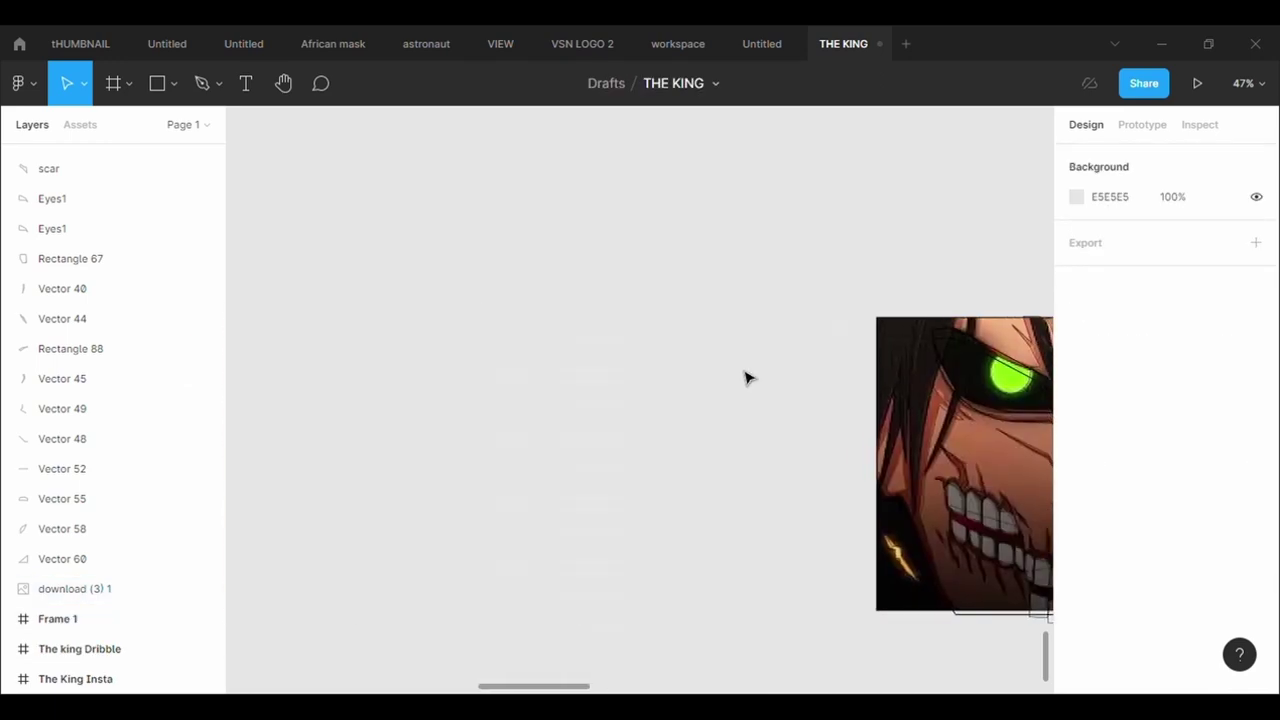
scroll(748, 378, "right", 8)
scroll(748, 378, "left", 5)
scroll(745, 378, "right", 5)
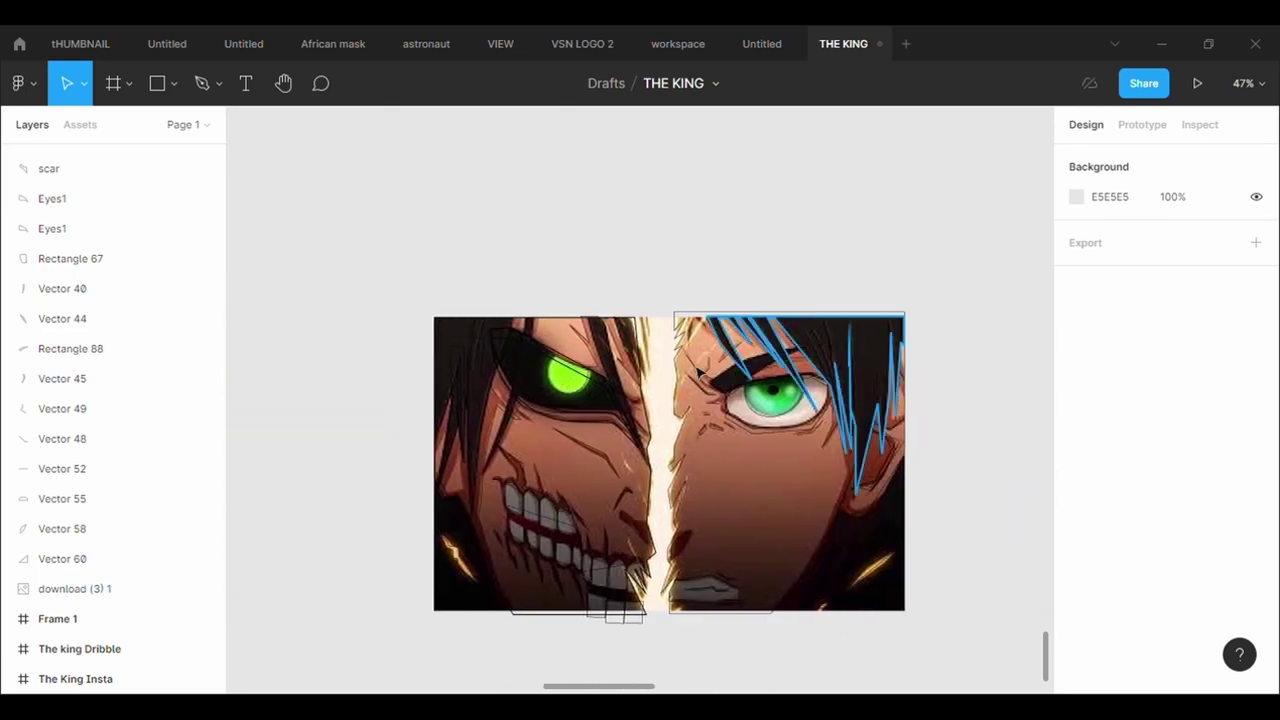
left_click(665, 365)
mouse_move(665, 365)
left_mouse_down()
mouse_move(209, 350)
mouse_move(525, 362)
left_mouse_up()
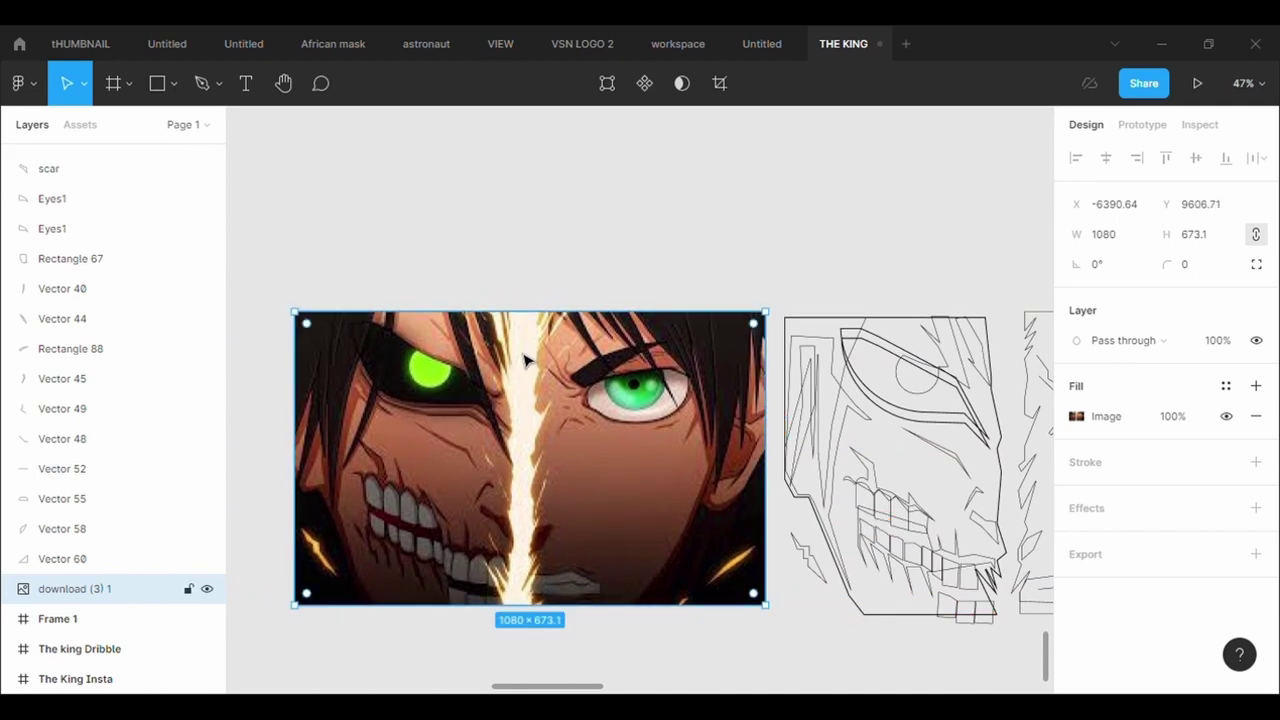
scroll(643, 390, "right", 8)
left_click(893, 238)
scroll(893, 238, "down", 3)
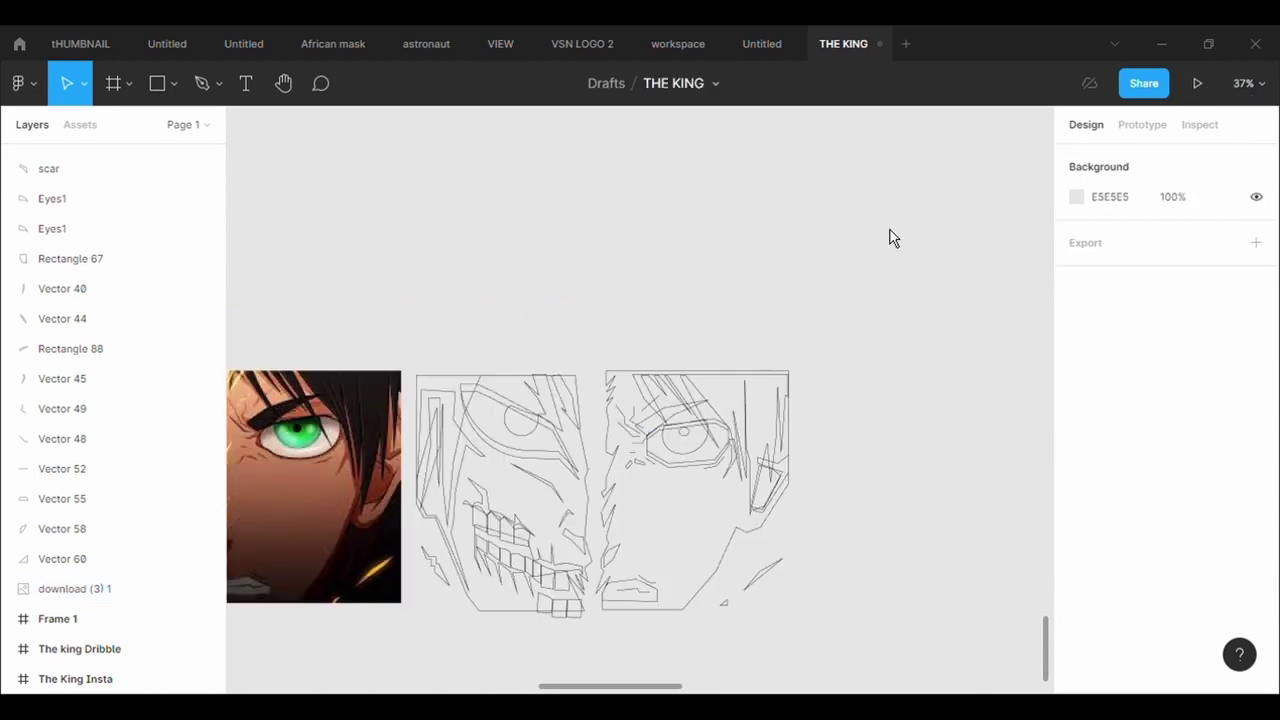
mouse_move(305, 388)
left_mouse_down()
mouse_move(690, 170)
mouse_move(692, 125)
mouse_move(692, 223)
left_mouse_up()
scroll(692, 223, "down", 3)
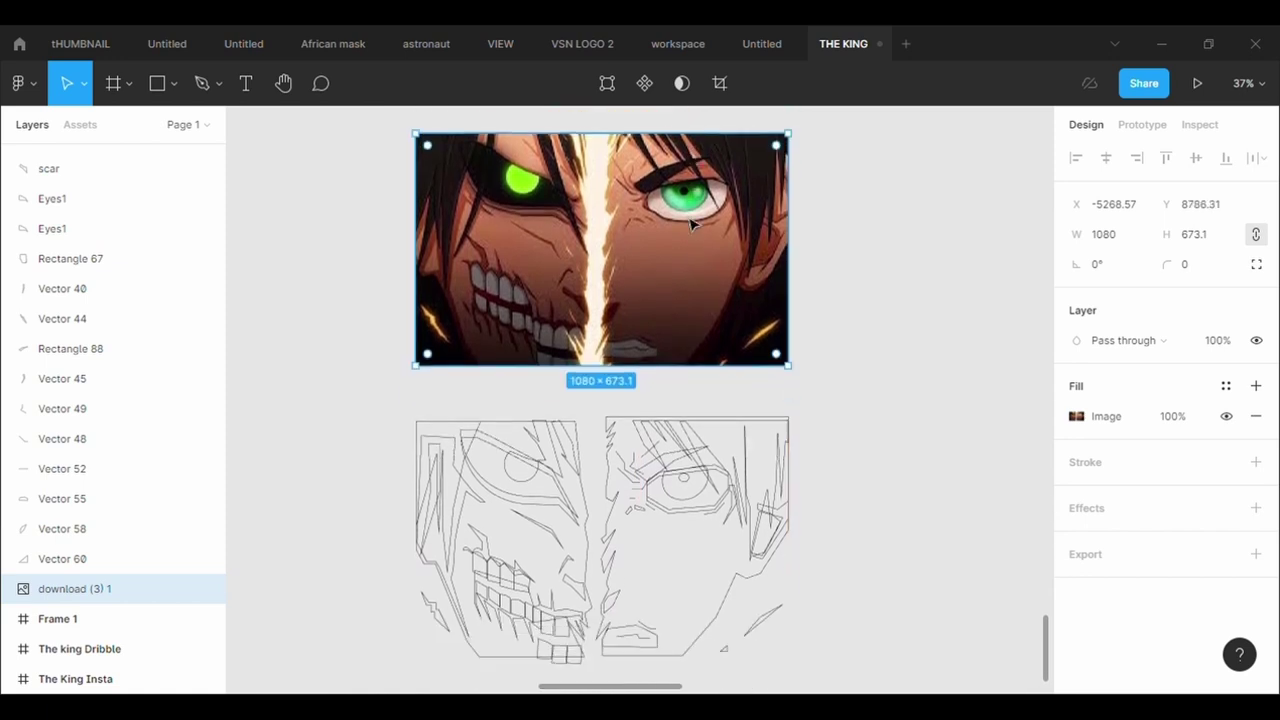
Draw a frame about 1225 × 802 around the entire line art.
left_click(130, 94)
key("f")
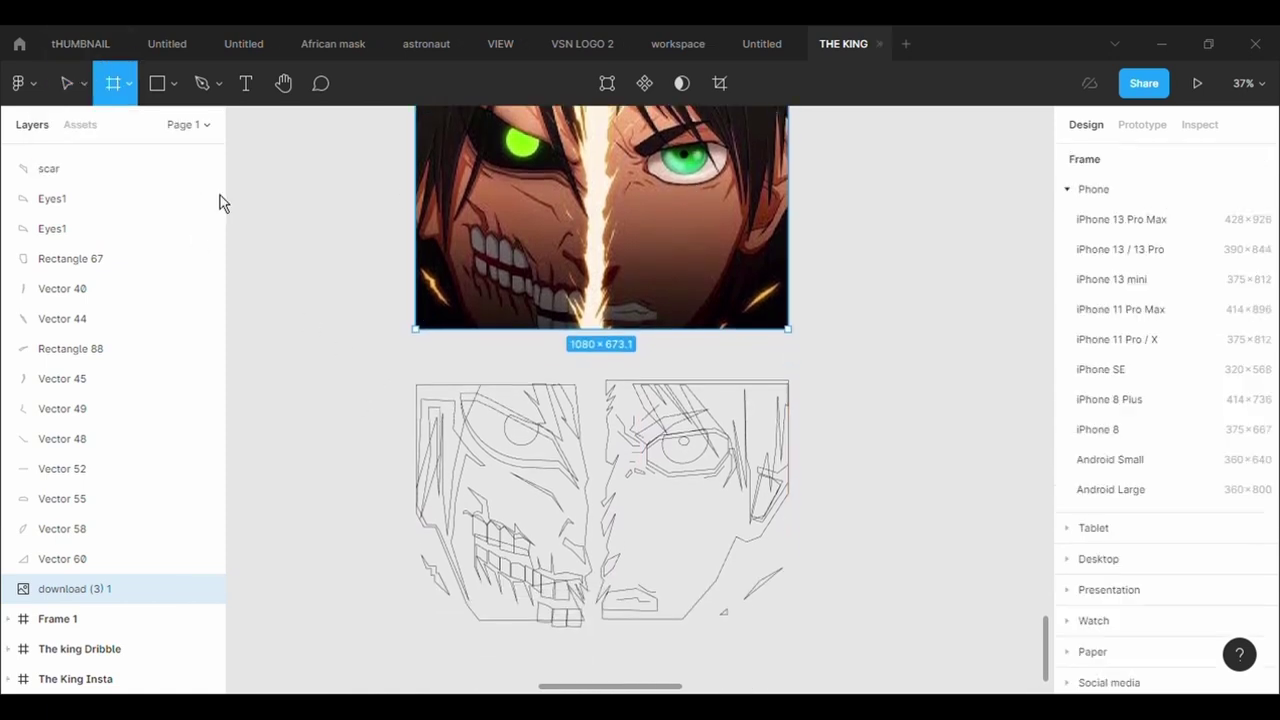
mouse_move(390, 368)
left_mouse_down()
mouse_move(827, 621)
mouse_move(826, 662)
mouse_move(812, 644)
left_mouse_up()
scroll(922, 595, "down", 1)
scroll(922, 595, "up", 2)
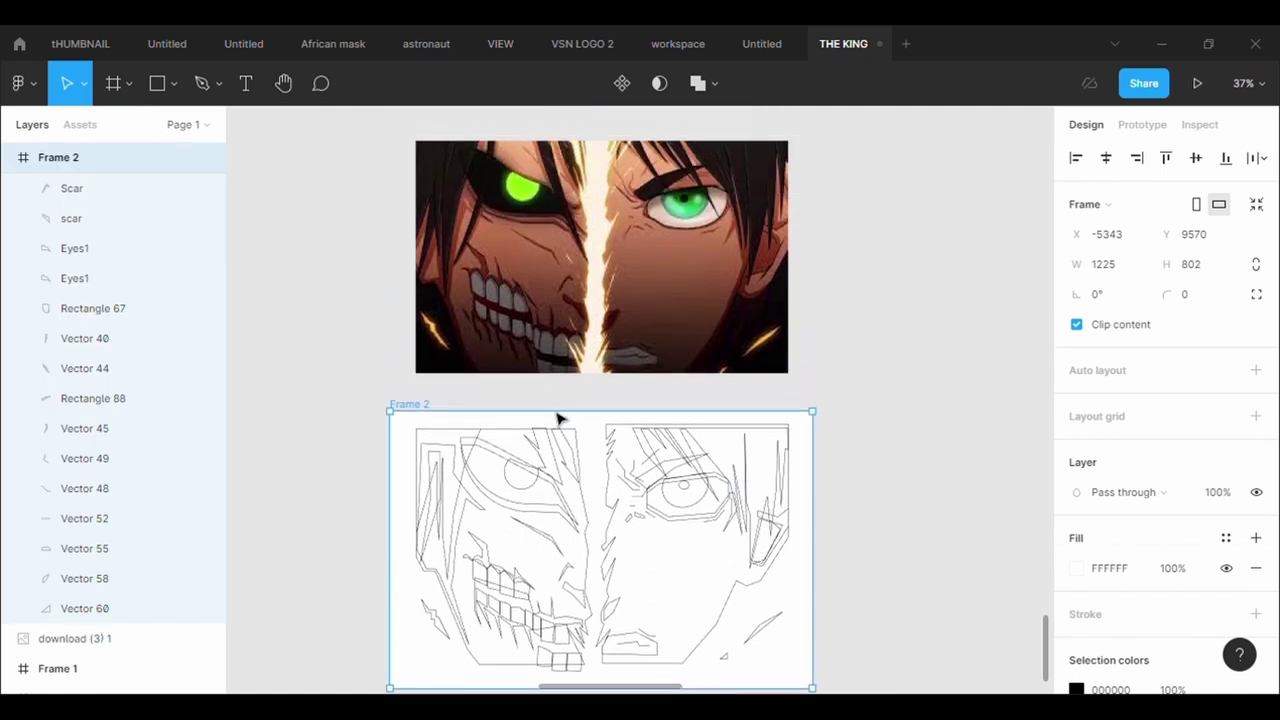
Fill the left face shape with the brown skin colour 9C5F42 sampled from the reference image.
left_click(501, 665)
left_click(1256, 537)
scroll(1098, 559, "down", 2)
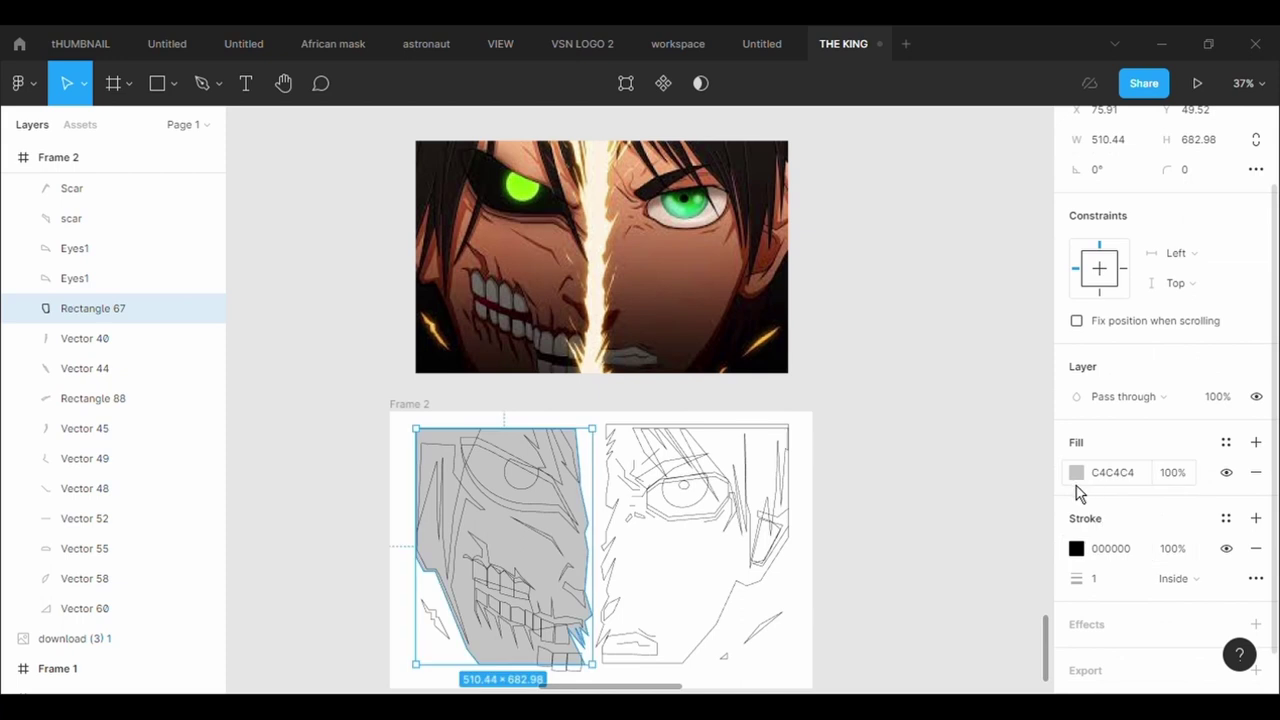
left_click(1076, 472)
left_click(537, 281)
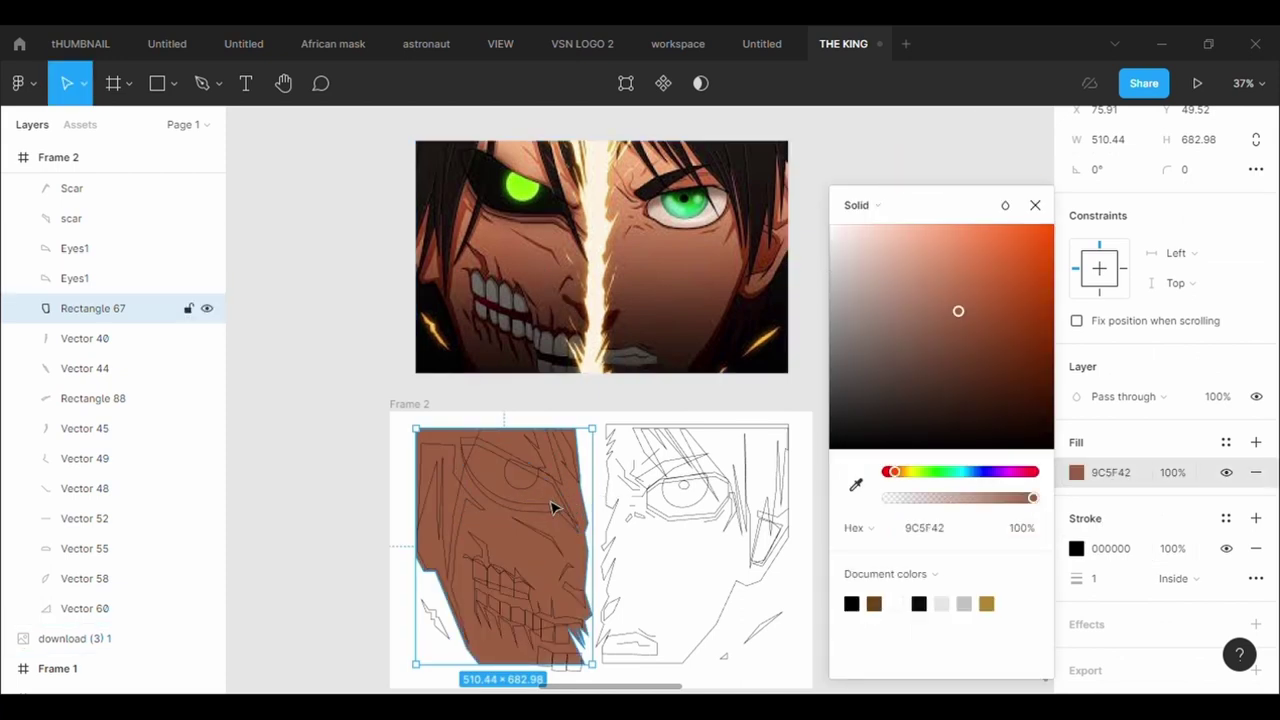
Fill the left eye's iris ellipse with the bright green 93F203 sampled from the reference image.
left_click(519, 498)
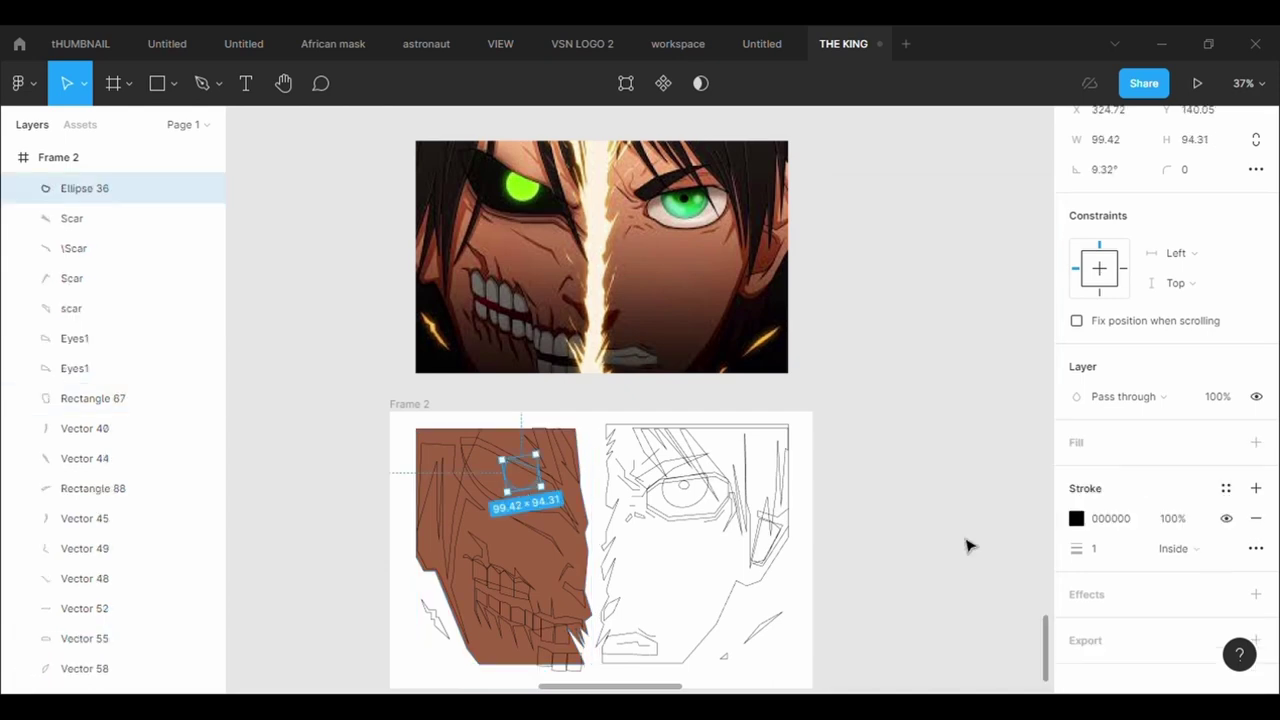
left_click(1095, 452)
left_click(1077, 472)
left_click(856, 485)
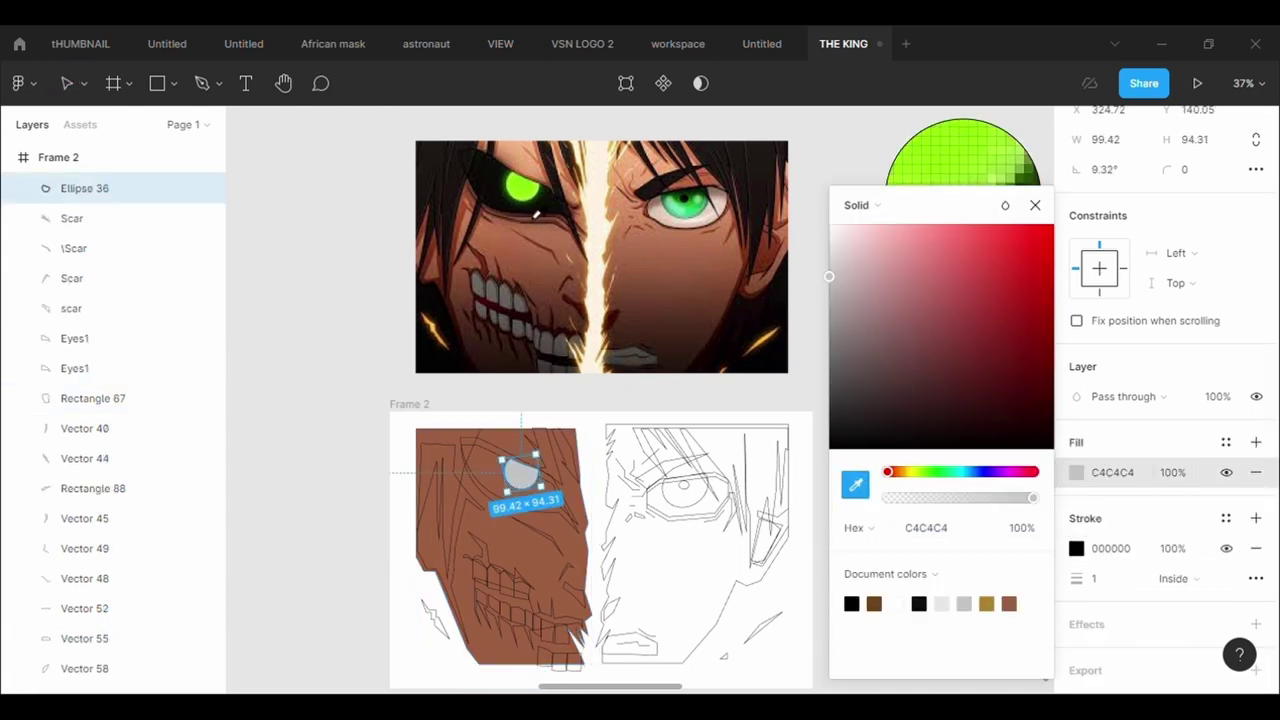
left_click(521, 187)
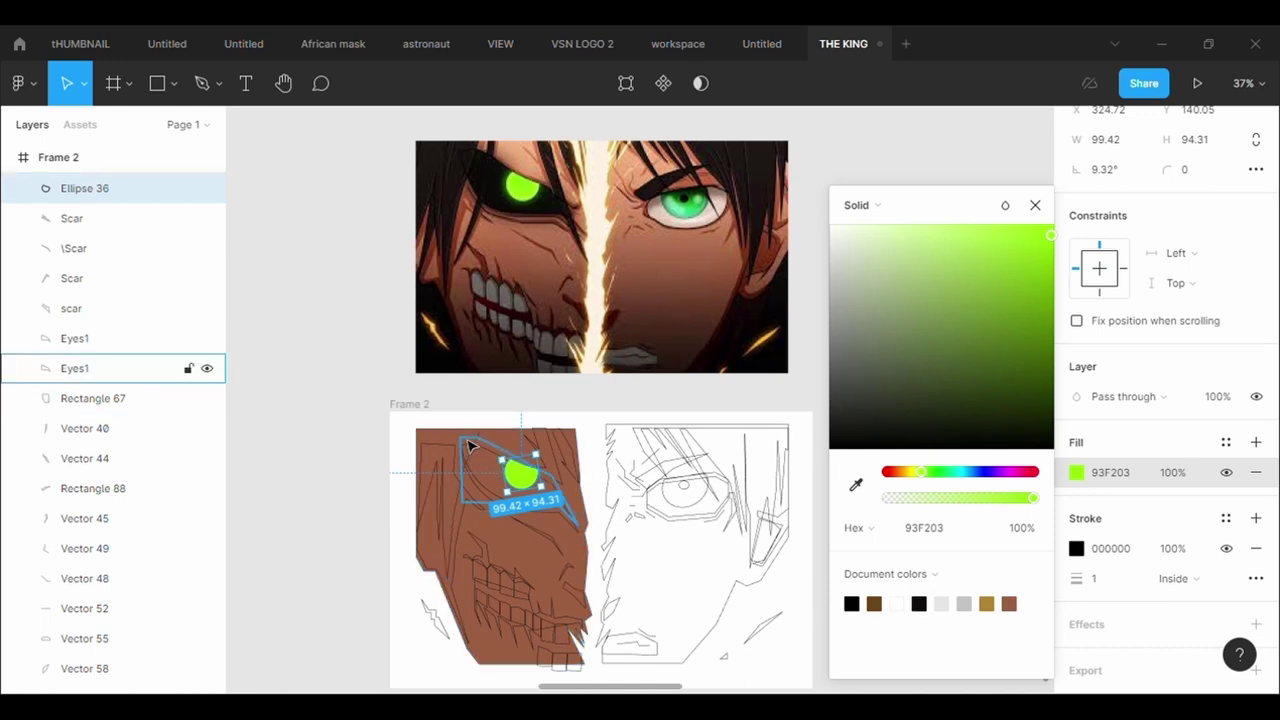
Give the rear eye-socket shape of the left eye a solid black 000000 fill.
left_click(90, 368)
left_click(1077, 473)
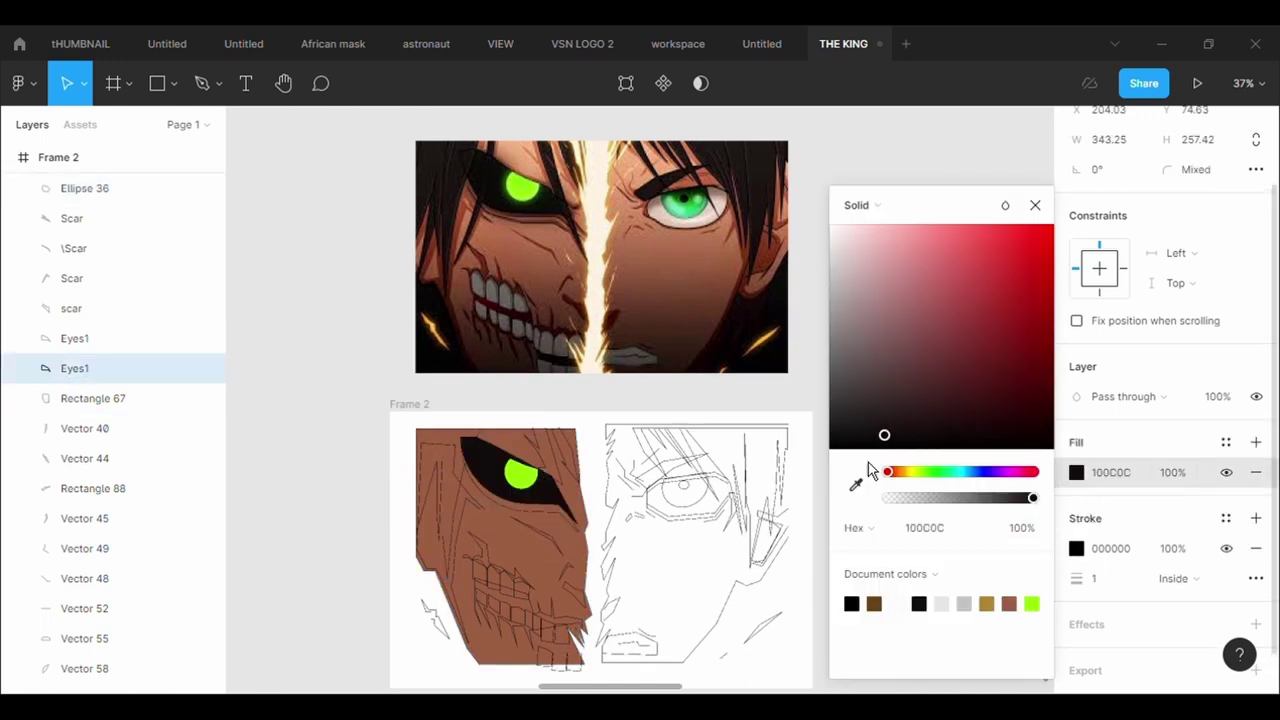
left_click(835, 448)
Add a C4C4C4 fill to the front Eyes1 shape of the left eye.
left_click(531, 525)
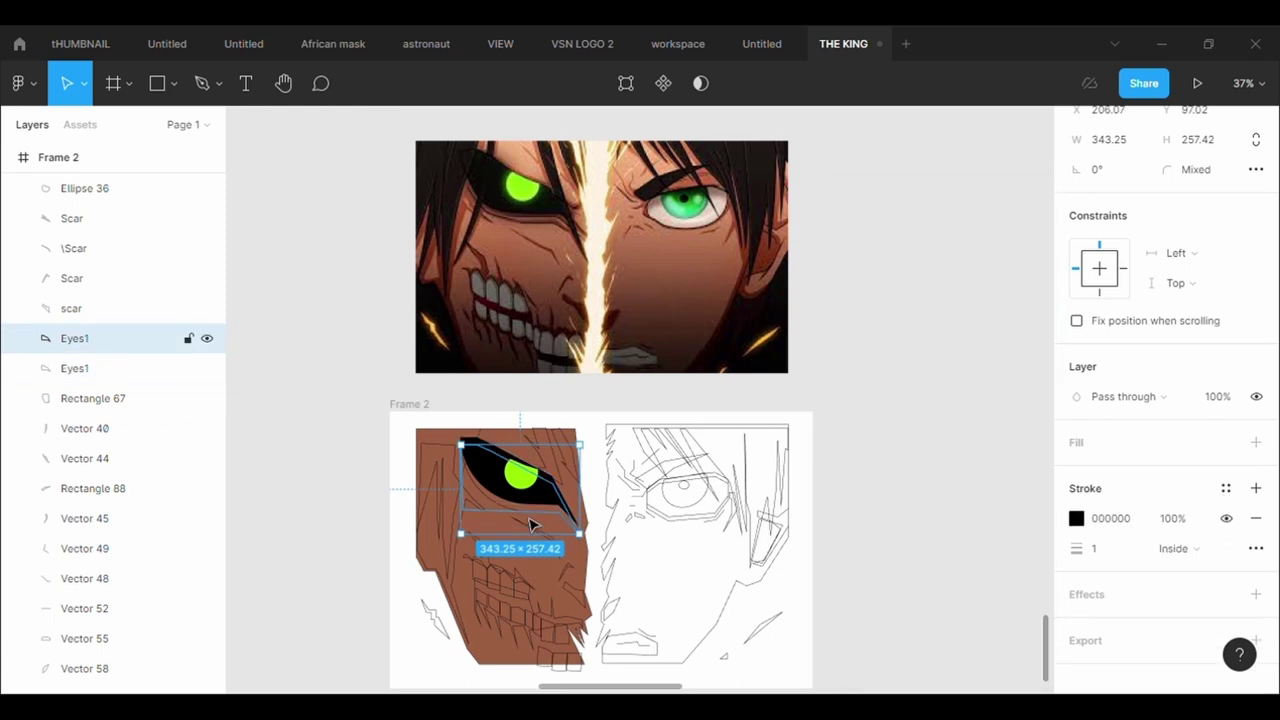
left_click(1137, 462)
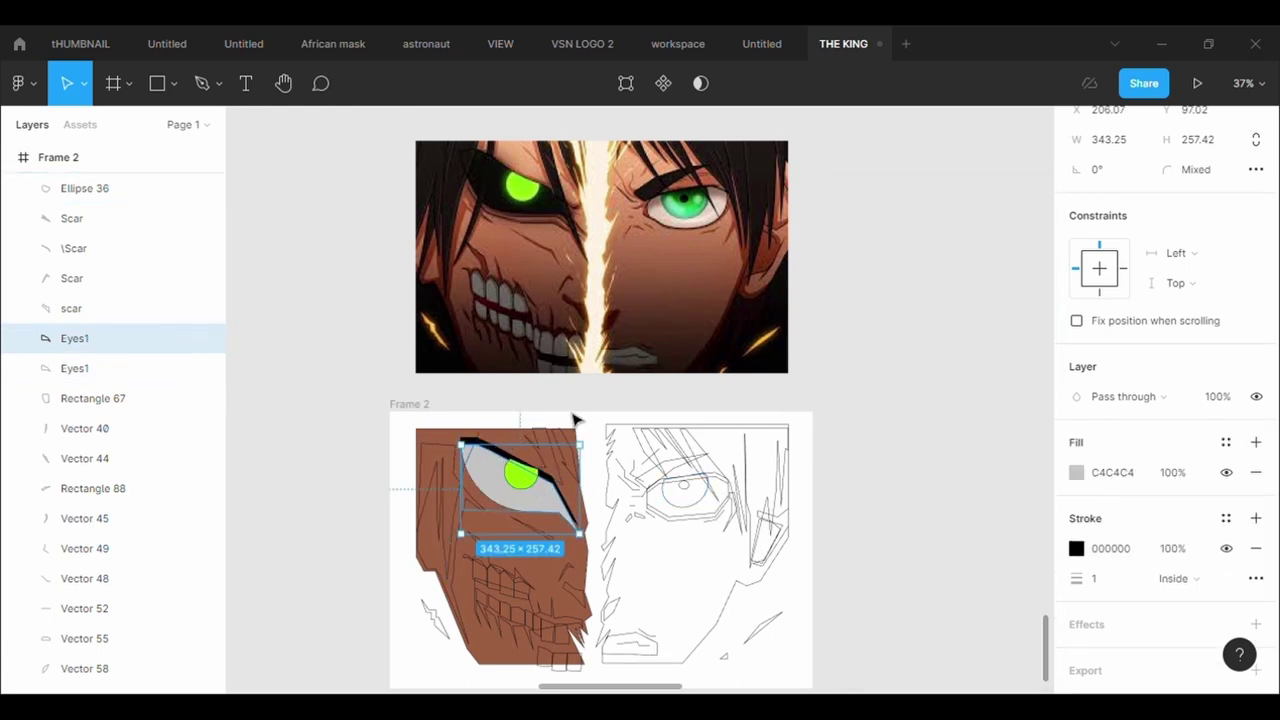
Try bringing the black eye-socket shape in front of all other shapes.
scroll(576, 418, "down", 1)
scroll(576, 418, "up", 3, "ctrl")
left_click(450, 410)
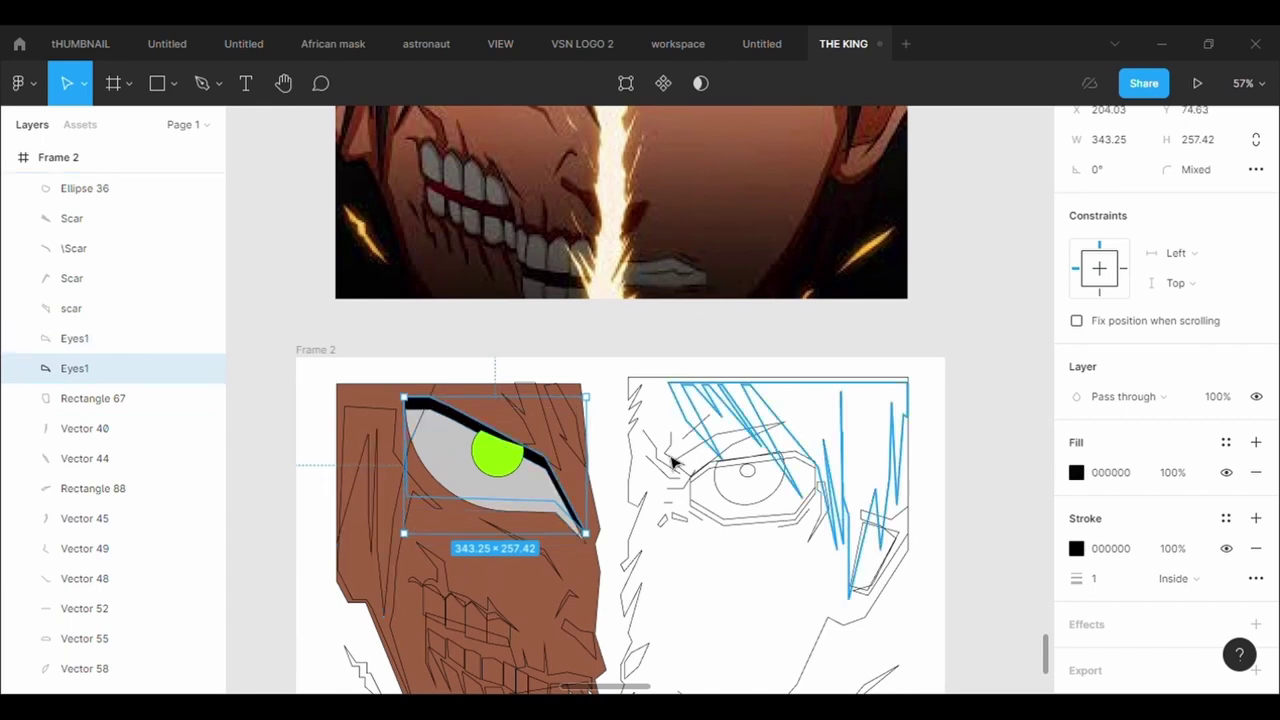
right_click(452, 418)
left_click(516, 316)
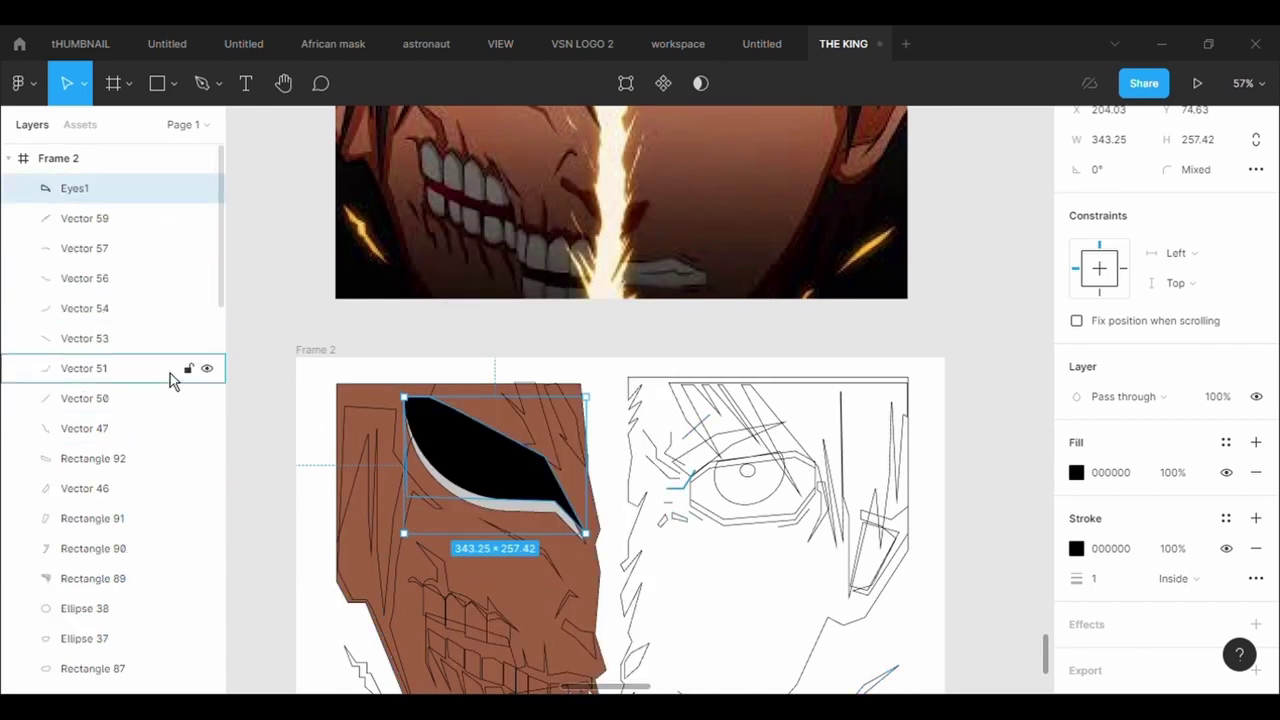
scroll(170, 373, "down", 10)
scroll(163, 560, "down", 3)
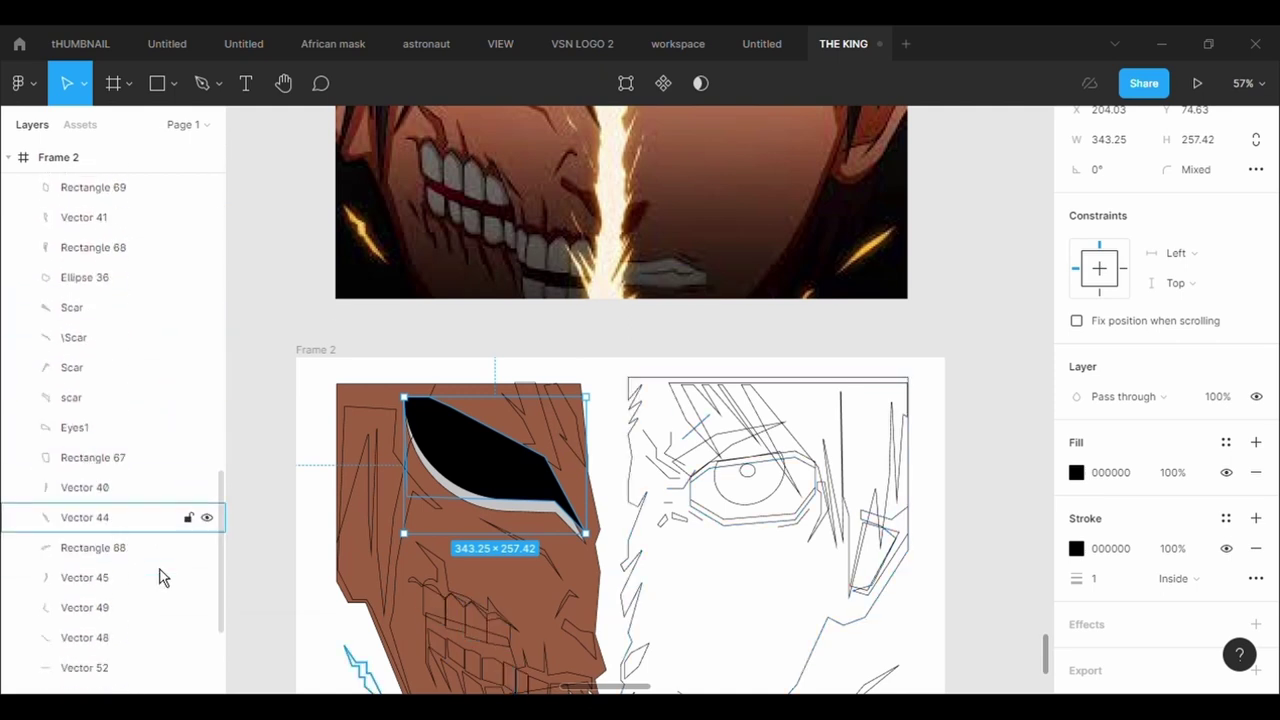
scroll(157, 570, "up", 1)
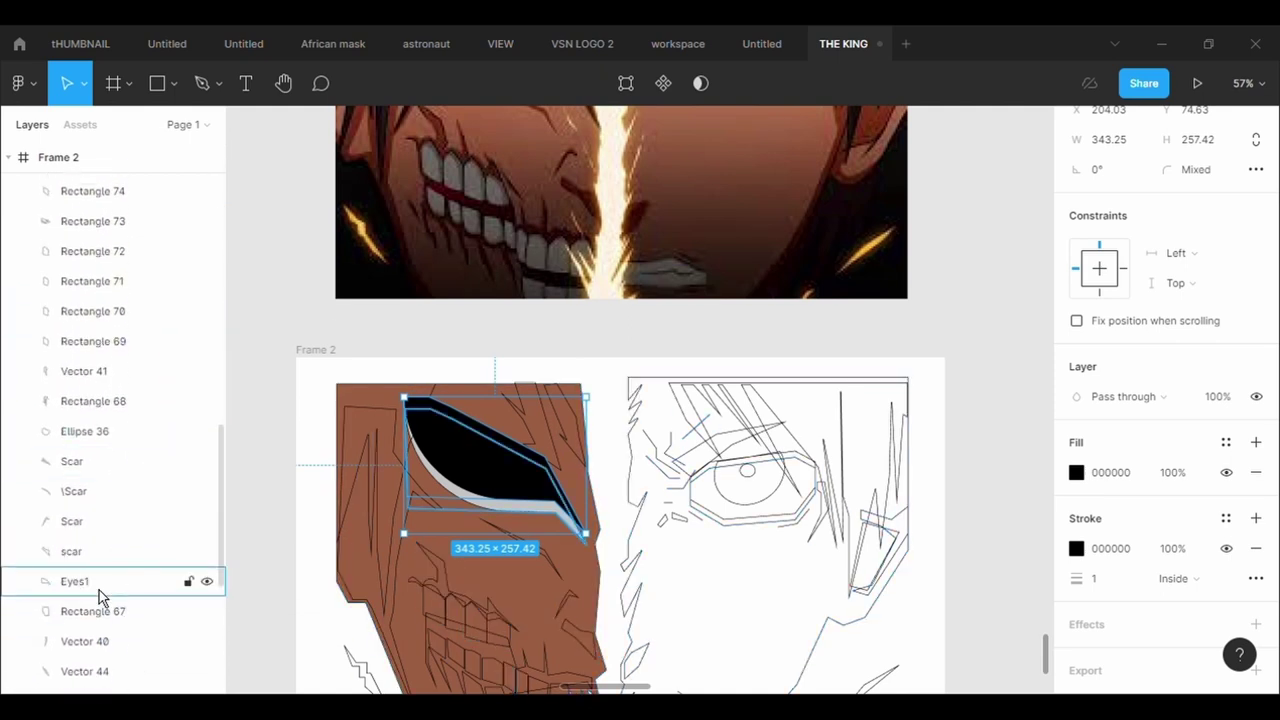
key("ctrl+v")
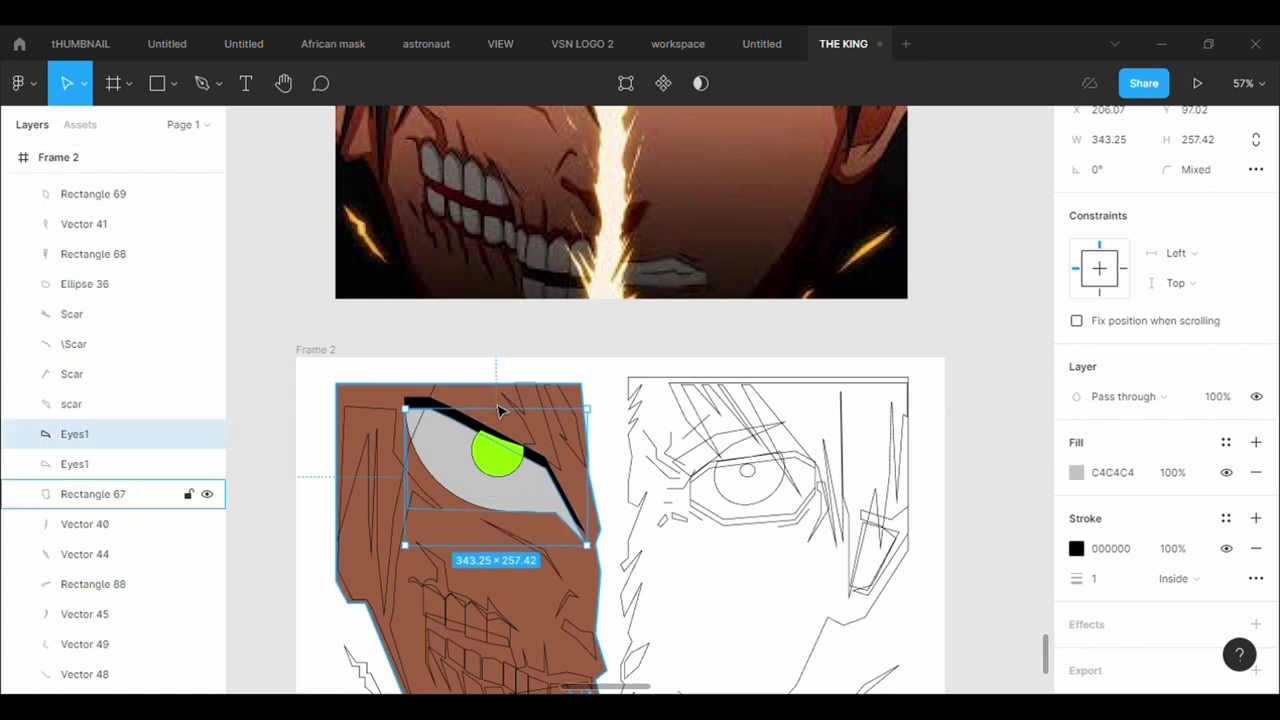
Rename the green iris ellipse layer as ball.
left_click(497, 463)
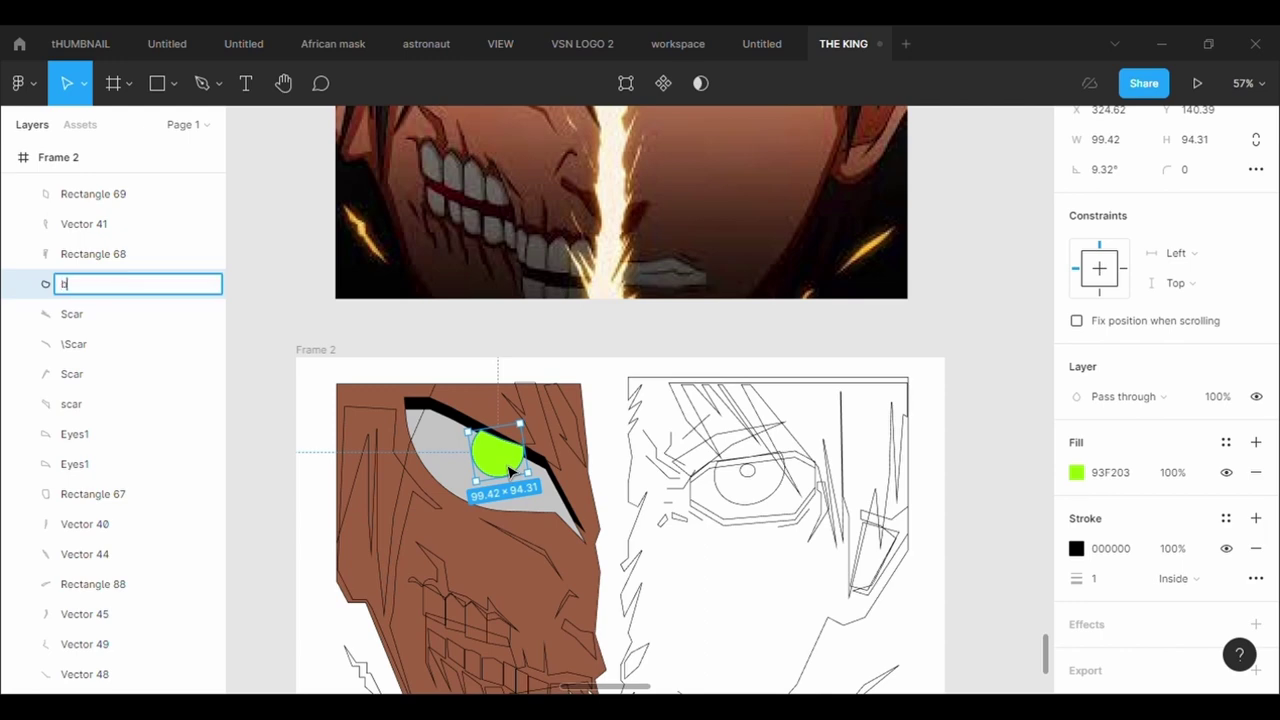
left_click(357, 346)
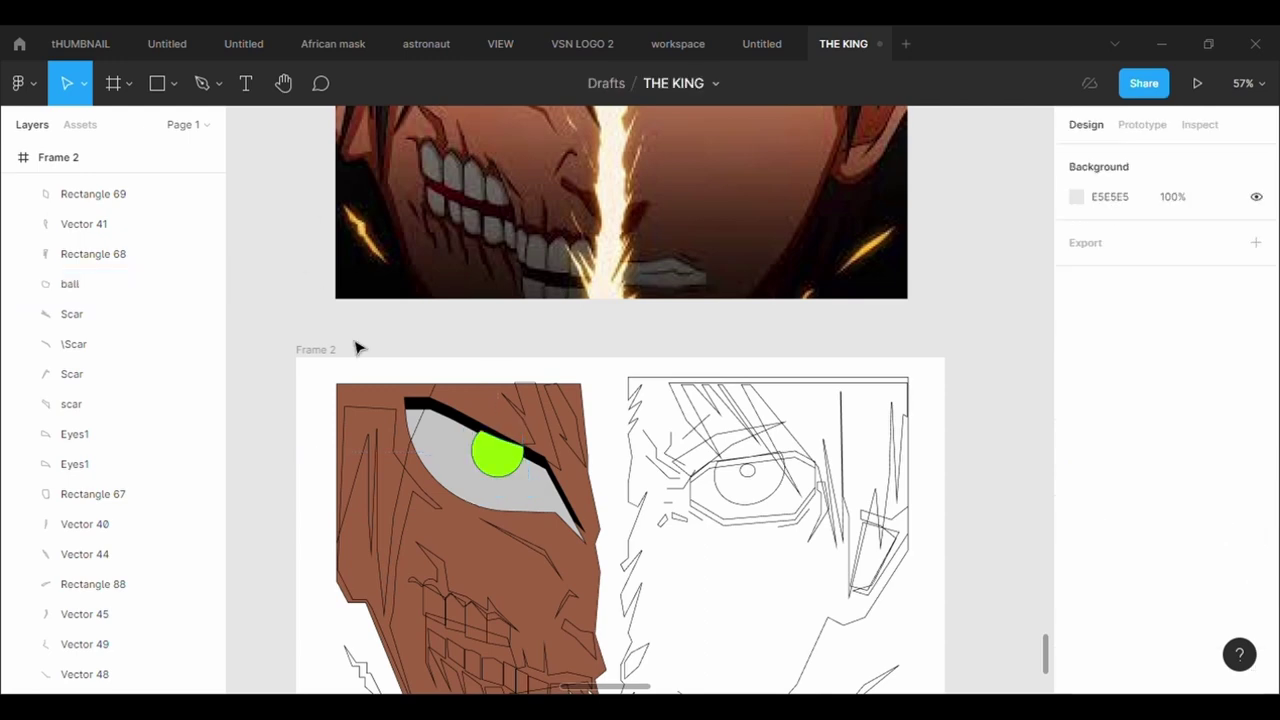
Bring the black eye-socket shape to the front and place the green ball shape above it.
left_click(445, 430)
right_click(445, 430)
left_click(505, 312)
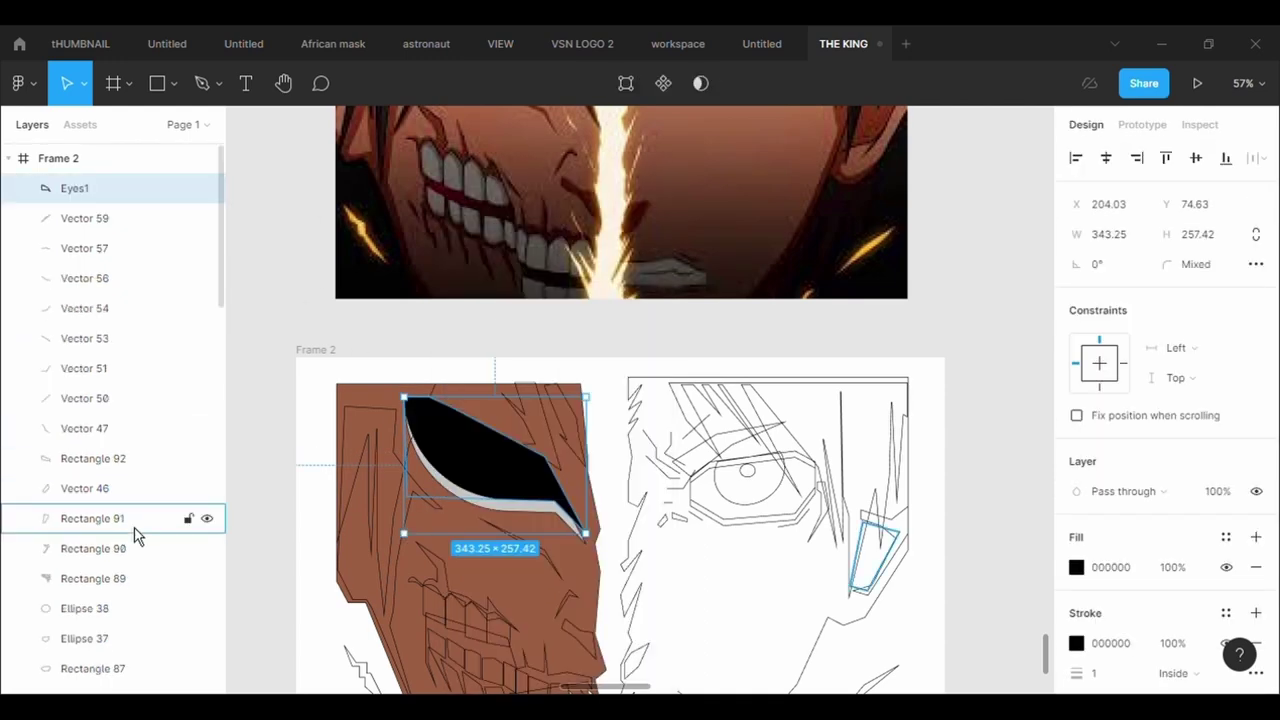
scroll(135, 533, "down", 8)
scroll(135, 537, "down", 3)
right_click(80, 460)
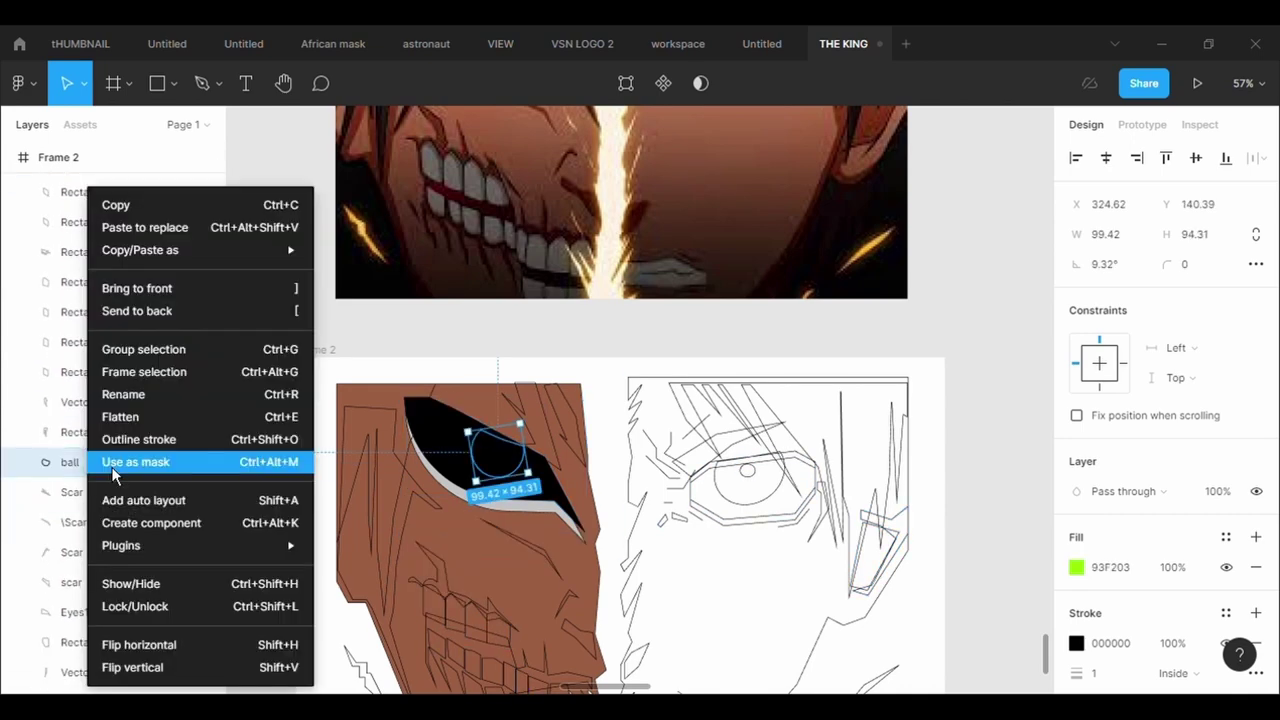
left_click(150, 289)
left_click(401, 328)
Fill the grey eye shape beneath the black socket with brown 835241 sampled from the reference image.
scroll(594, 325, "up", 3)
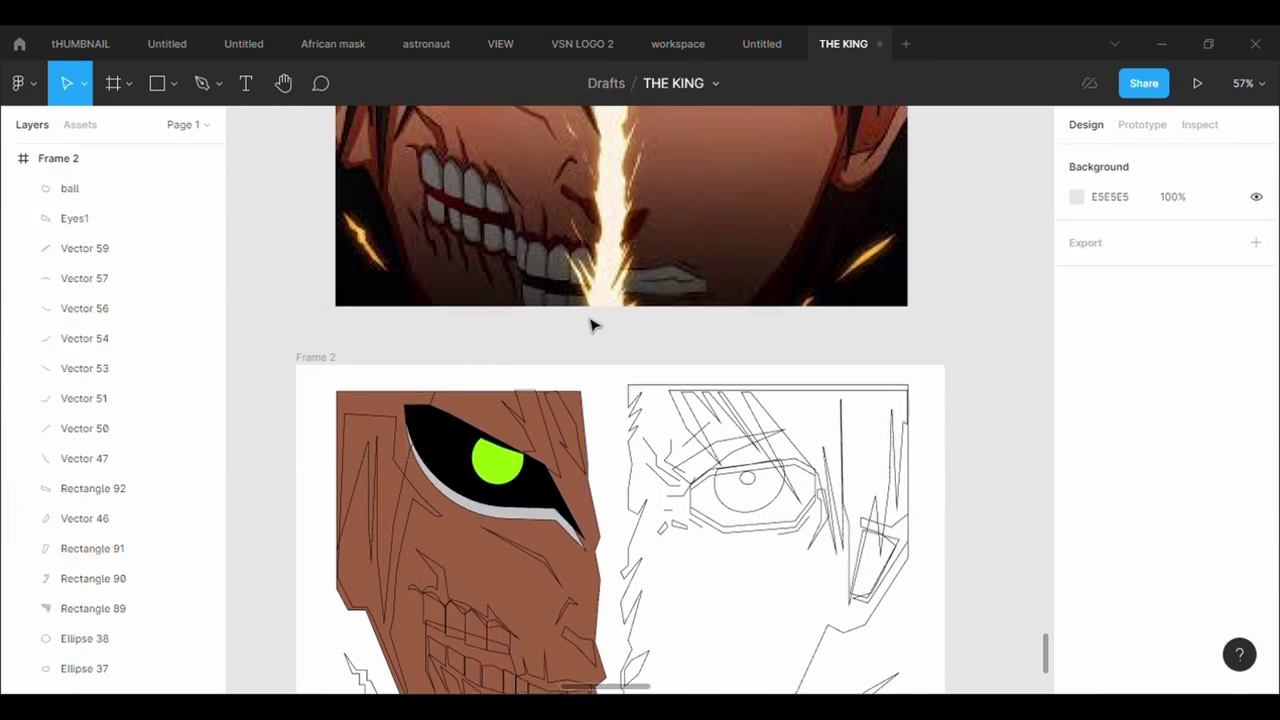
scroll(594, 325, "down", 2)
scroll(587, 510, "up", 1)
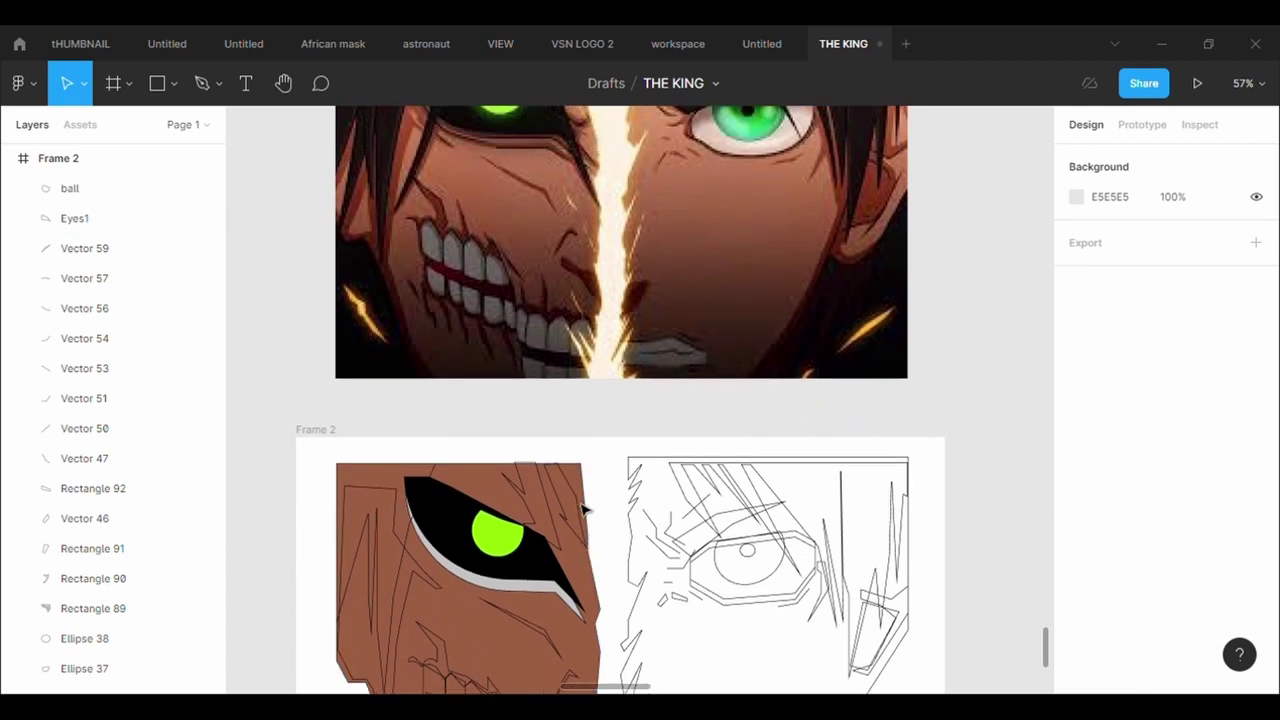
scroll(587, 510, "down", 3, "ctrl")
left_click(546, 563)
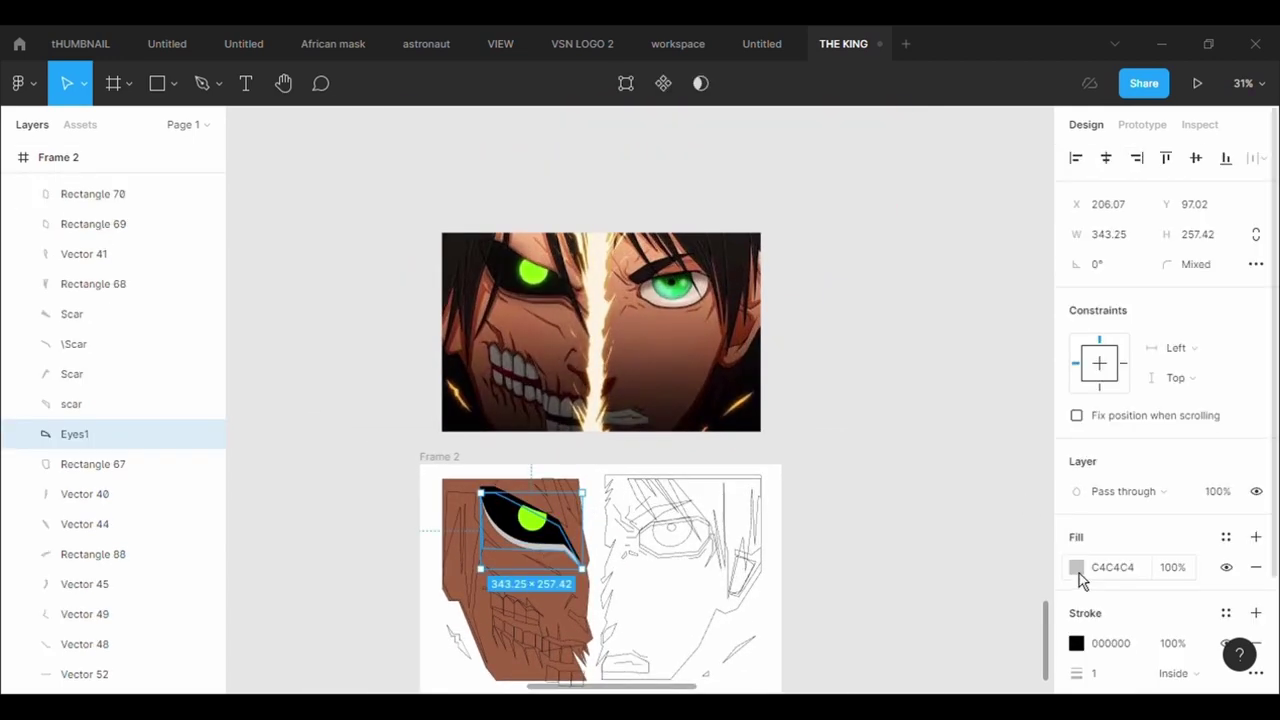
left_click(1076, 567)
left_click(855, 485)
left_click(560, 312)
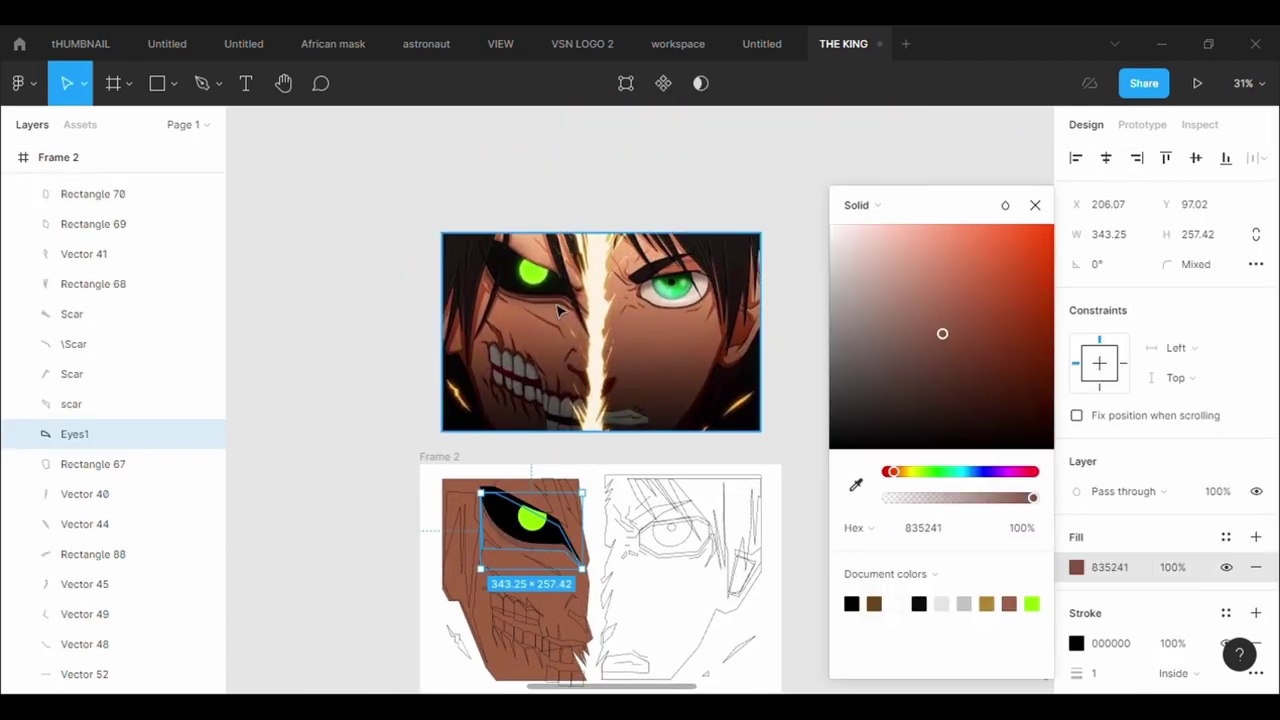
left_click(755, 170)
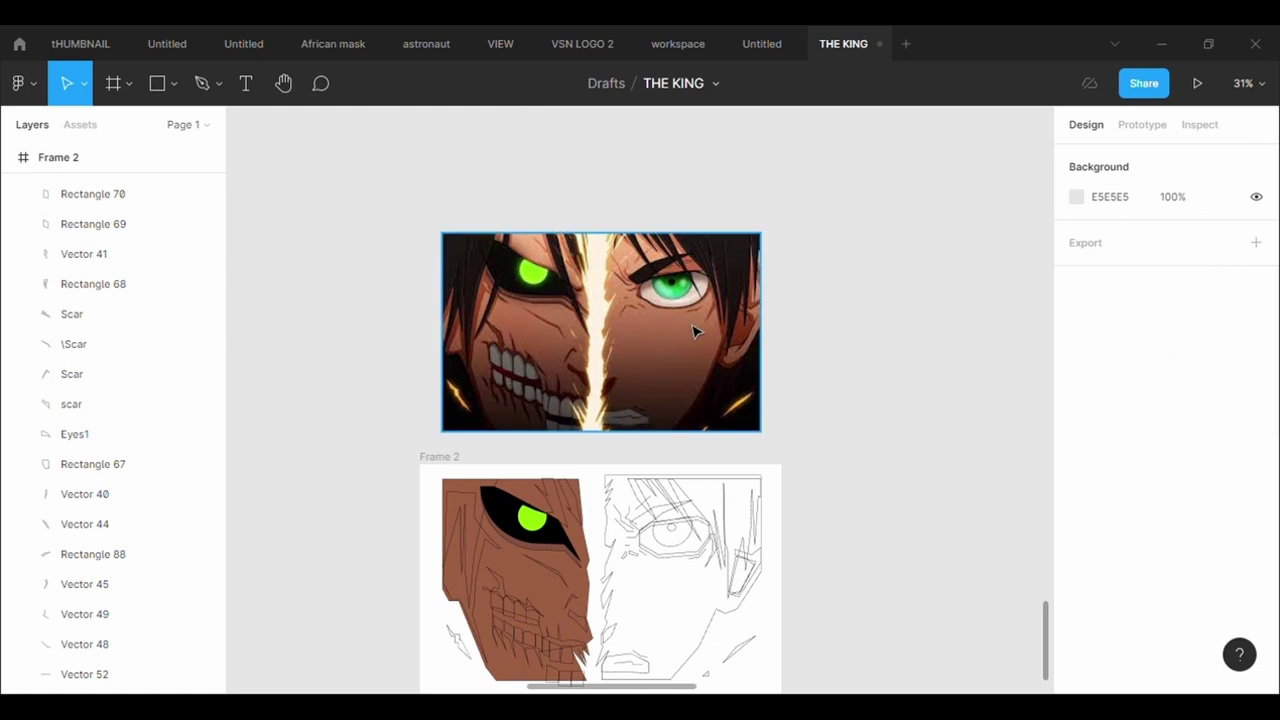
Fill the lower eye-rim shape under the black socket with dark red-brown 551D04 sampled from the reference image.
left_click(560, 565)
left_click(1076, 567)
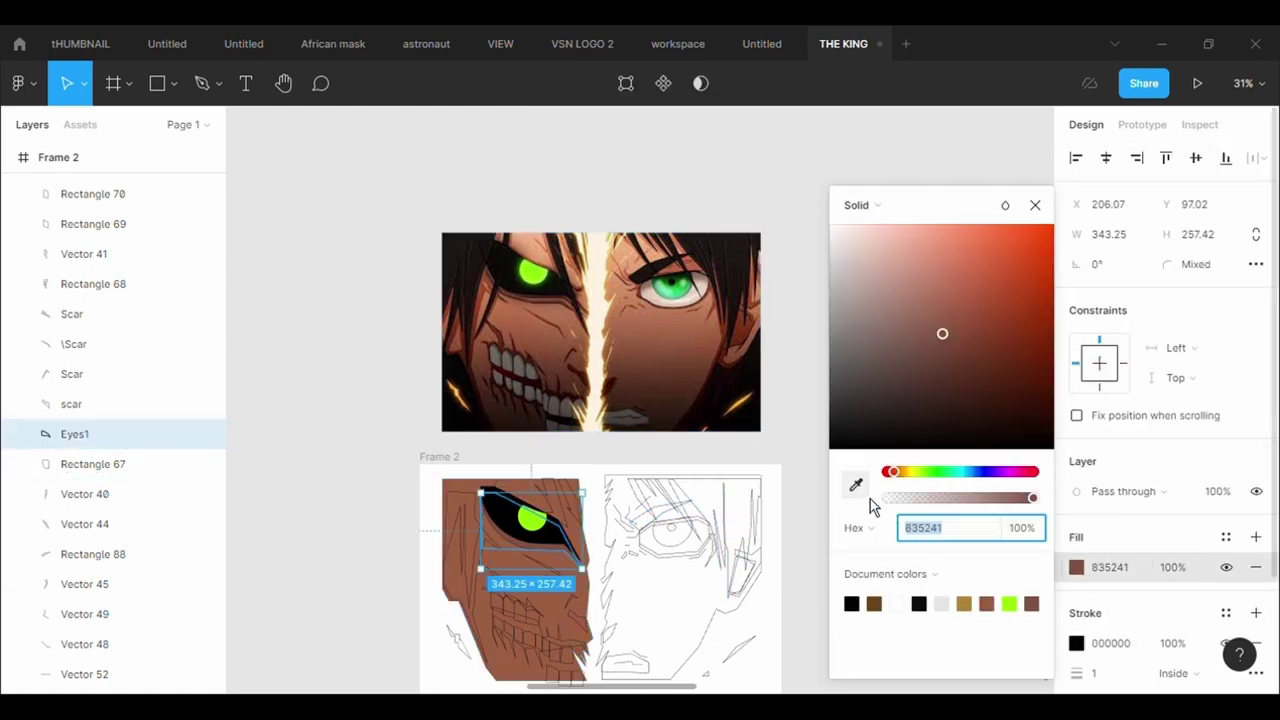
left_click(855, 485)
left_click(505, 350)
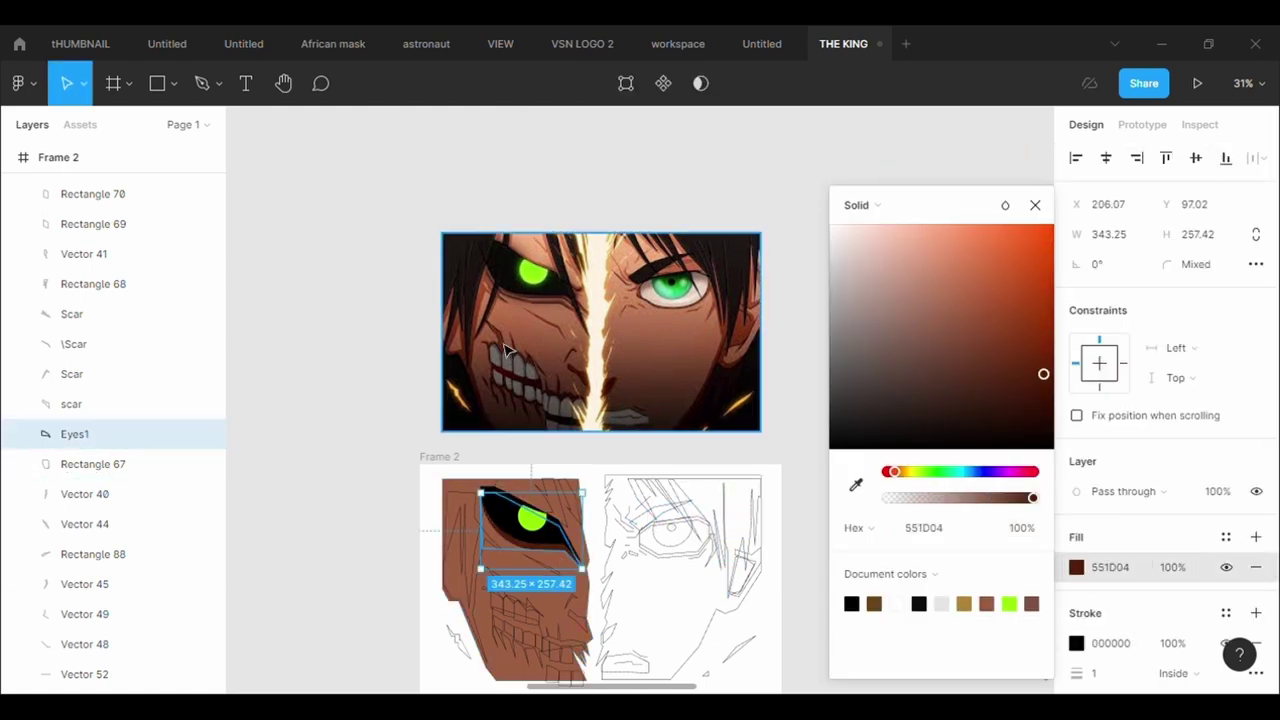
left_click(680, 145)
Fill the left hair shape Rectangle 68 with near-black 1C1412 sampled from the reference image and hide the \Scar layer.
scroll(717, 425, "up", 3)
scroll(695, 307, "down", 2)
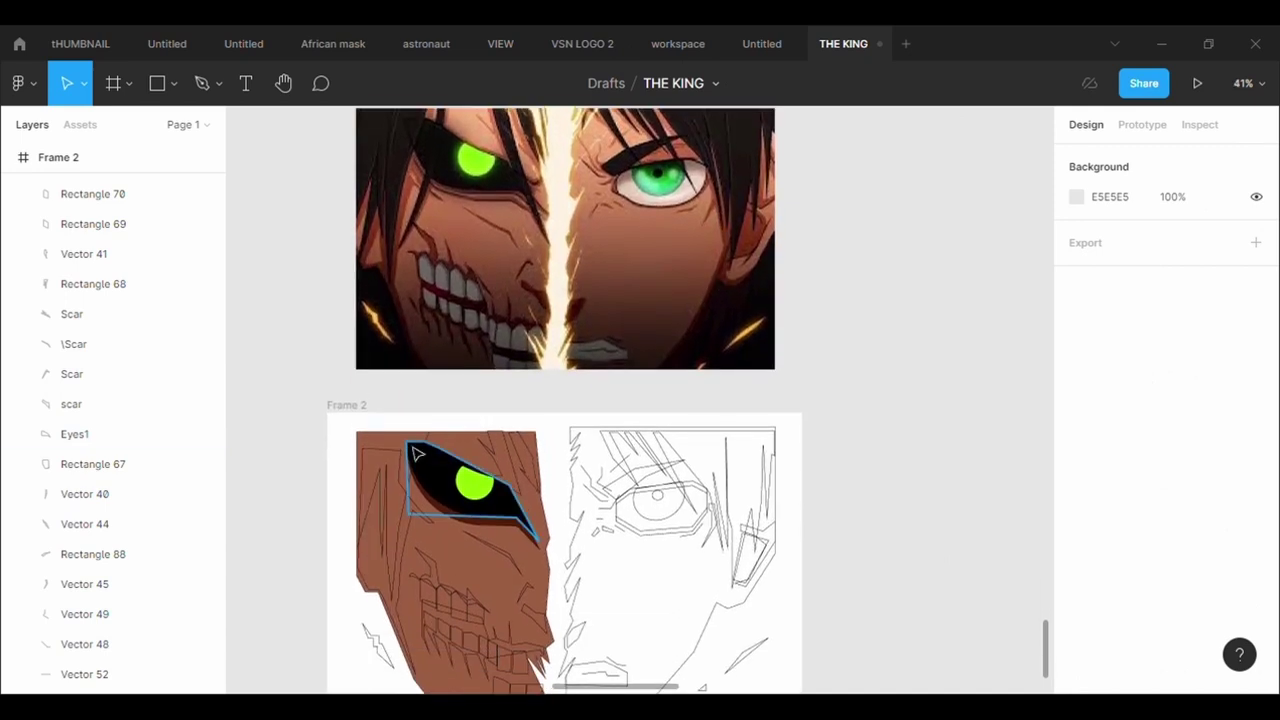
left_click(93, 284)
left_click(1076, 567)
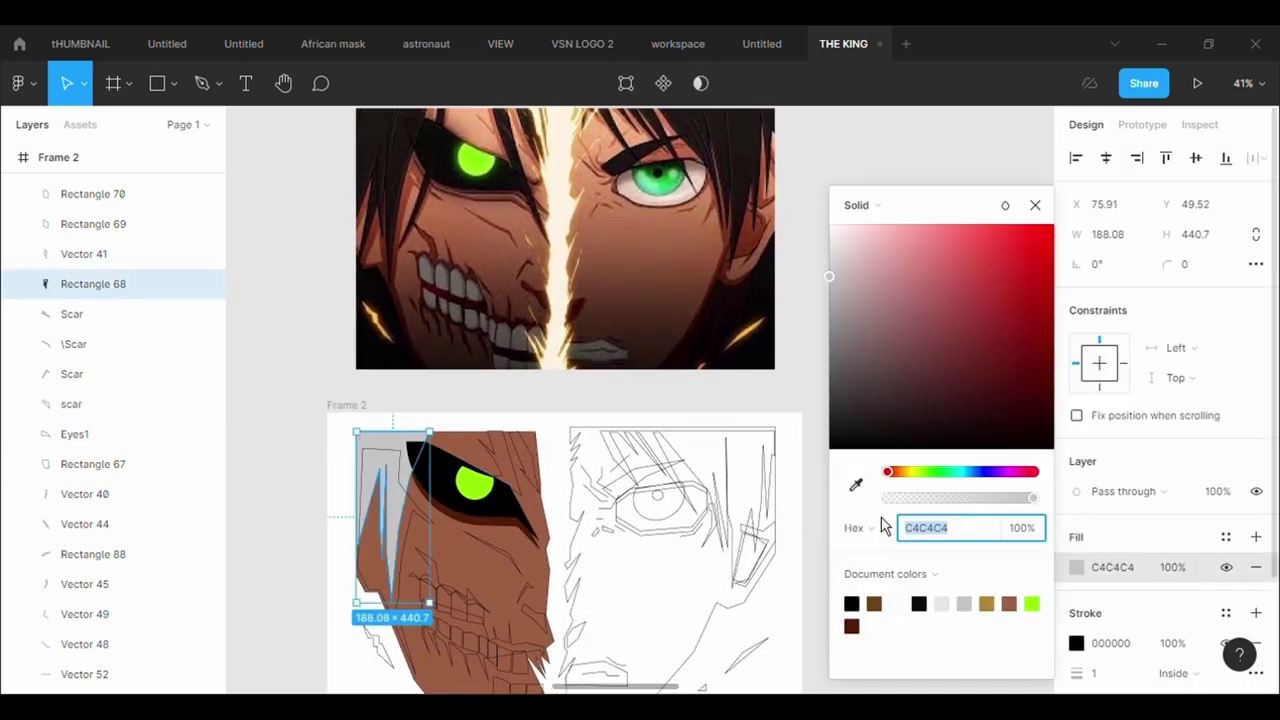
left_click(855, 485)
left_click(400, 180)
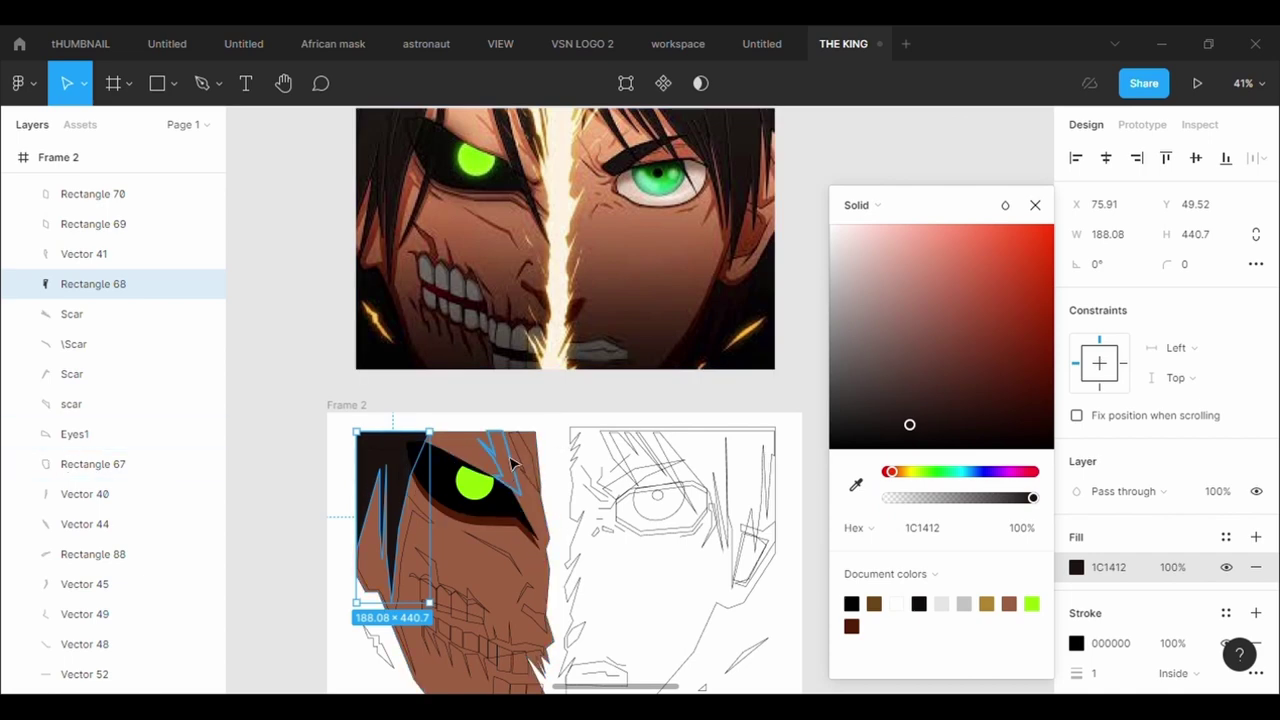
left_click(207, 344)
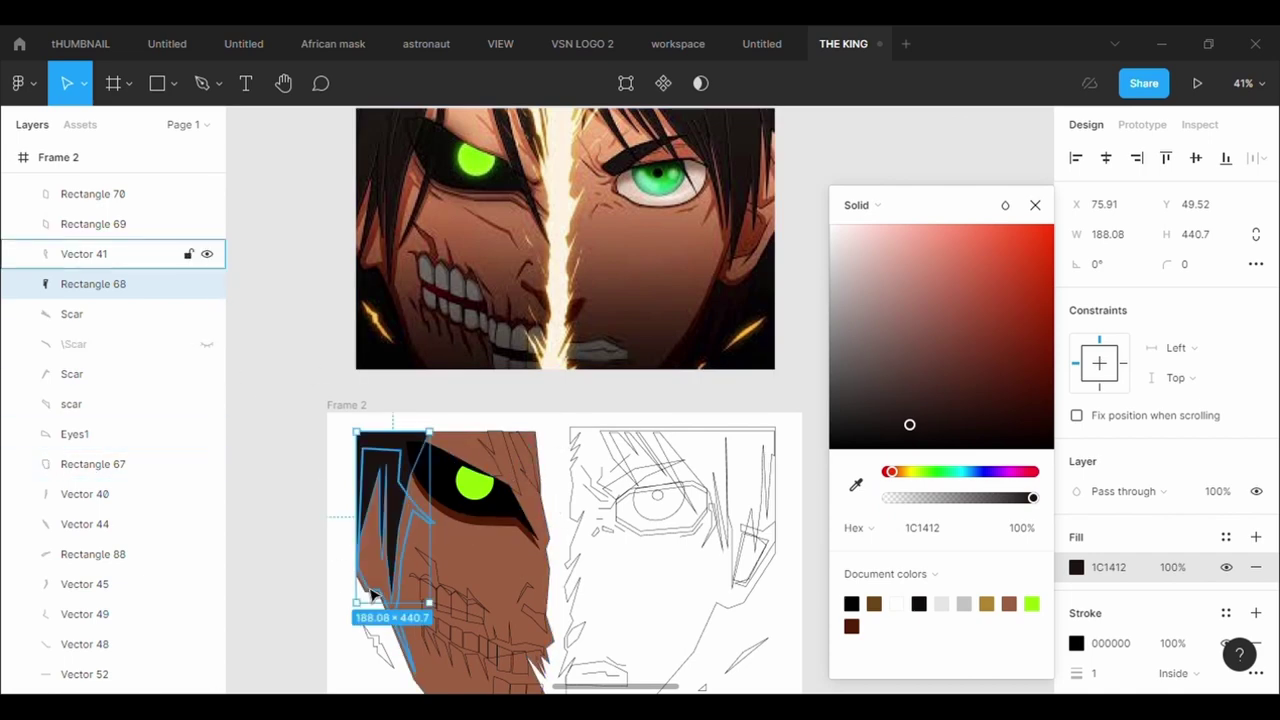
left_click(277, 457)
Add a fill to the side-face shape Vector 41 and colour it red-brown 8F4224 sampled from the reference image.
scroll(308, 432, "down", 2)
scroll(478, 436, "up", 2)
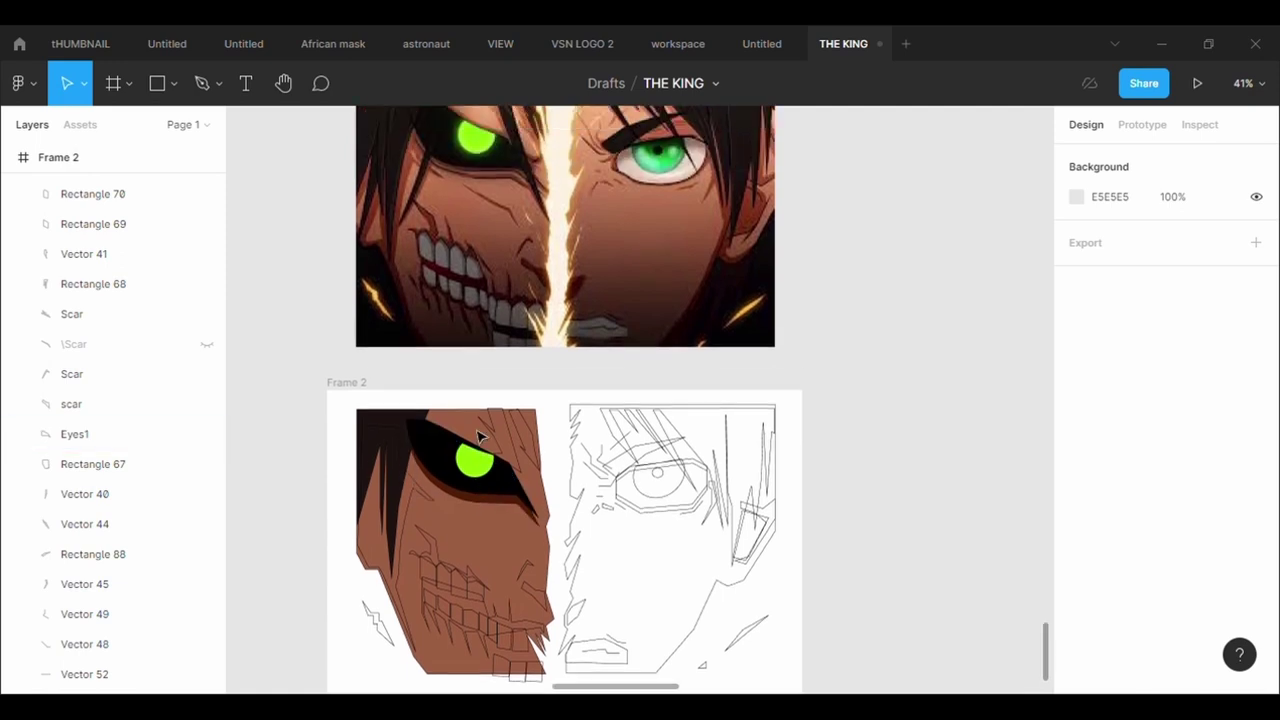
left_click(423, 491)
left_click(1255, 537)
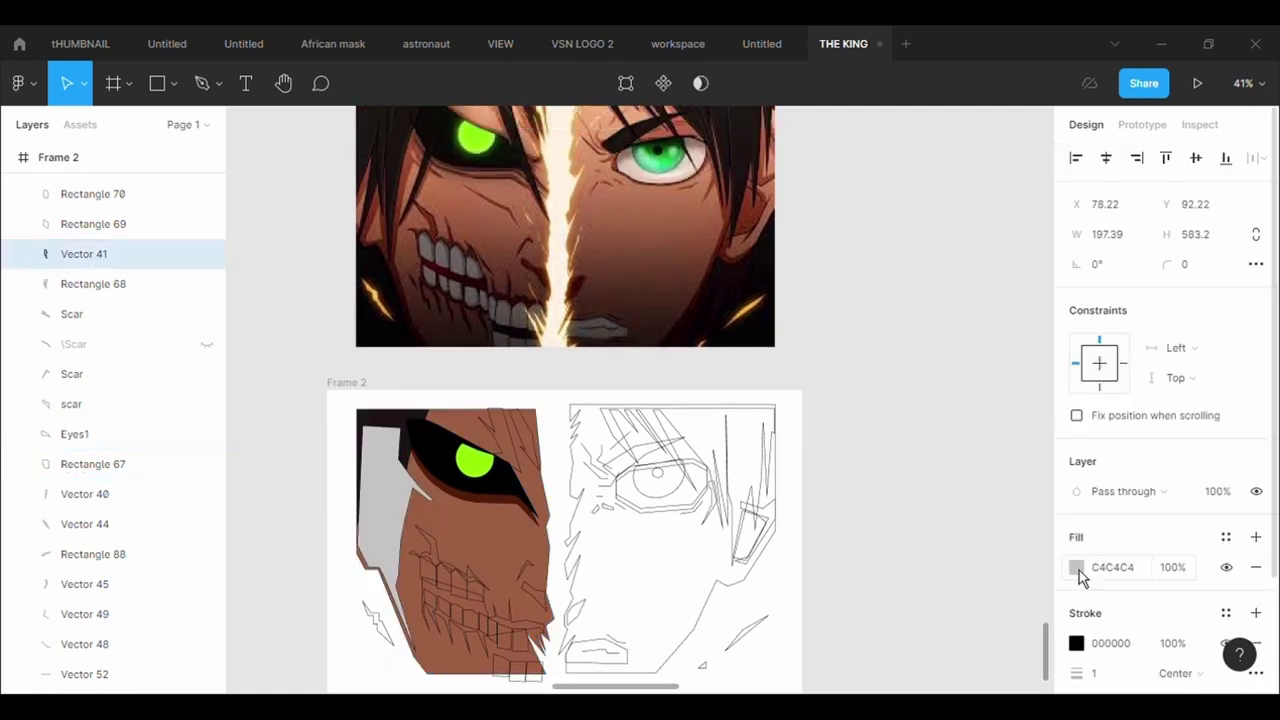
left_click(1076, 567)
left_click(855, 485)
left_click(423, 205)
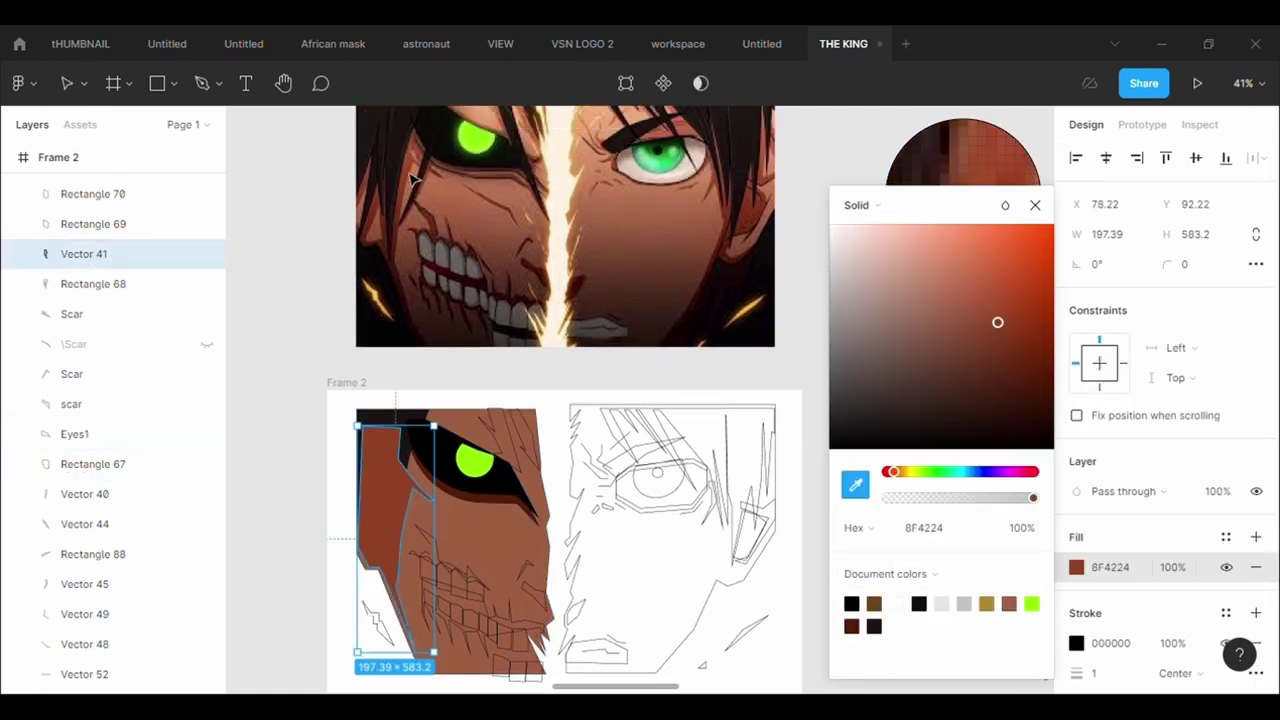
Bring the dark left hair shape to the front, above the red-brown side-face shape.
left_click(396, 412)
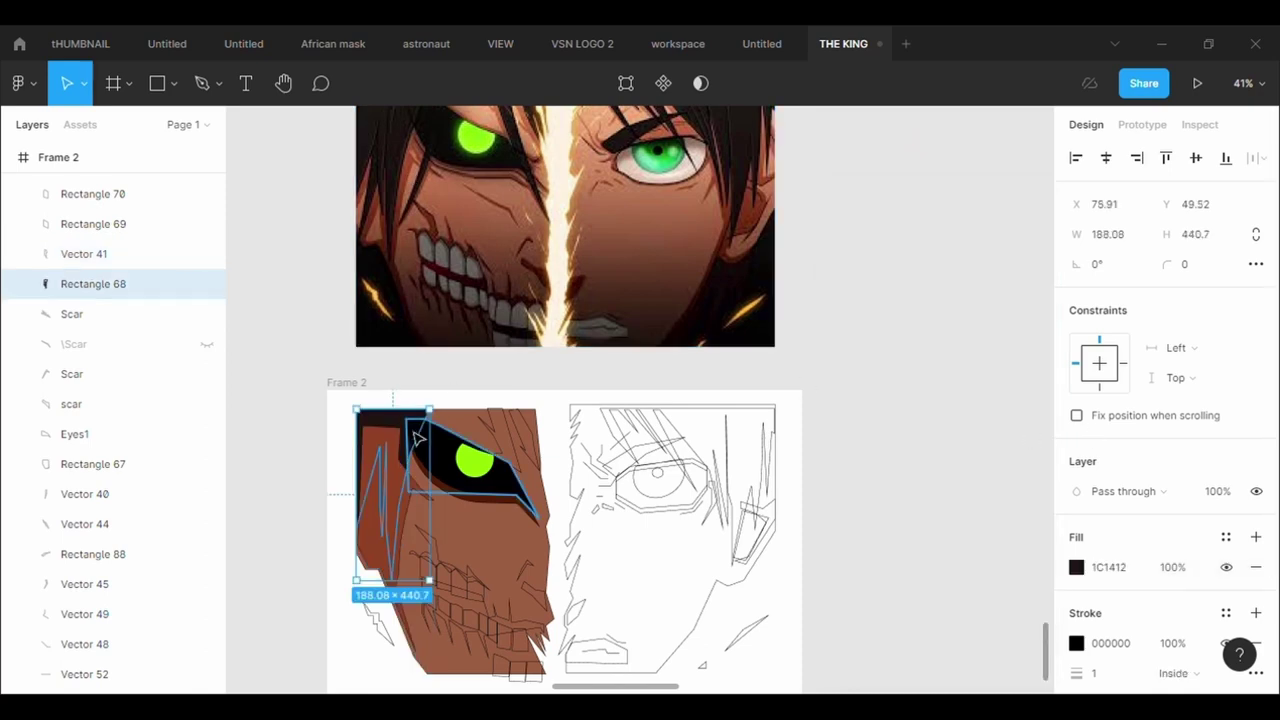
right_click(391, 430)
left_click(420, 309)
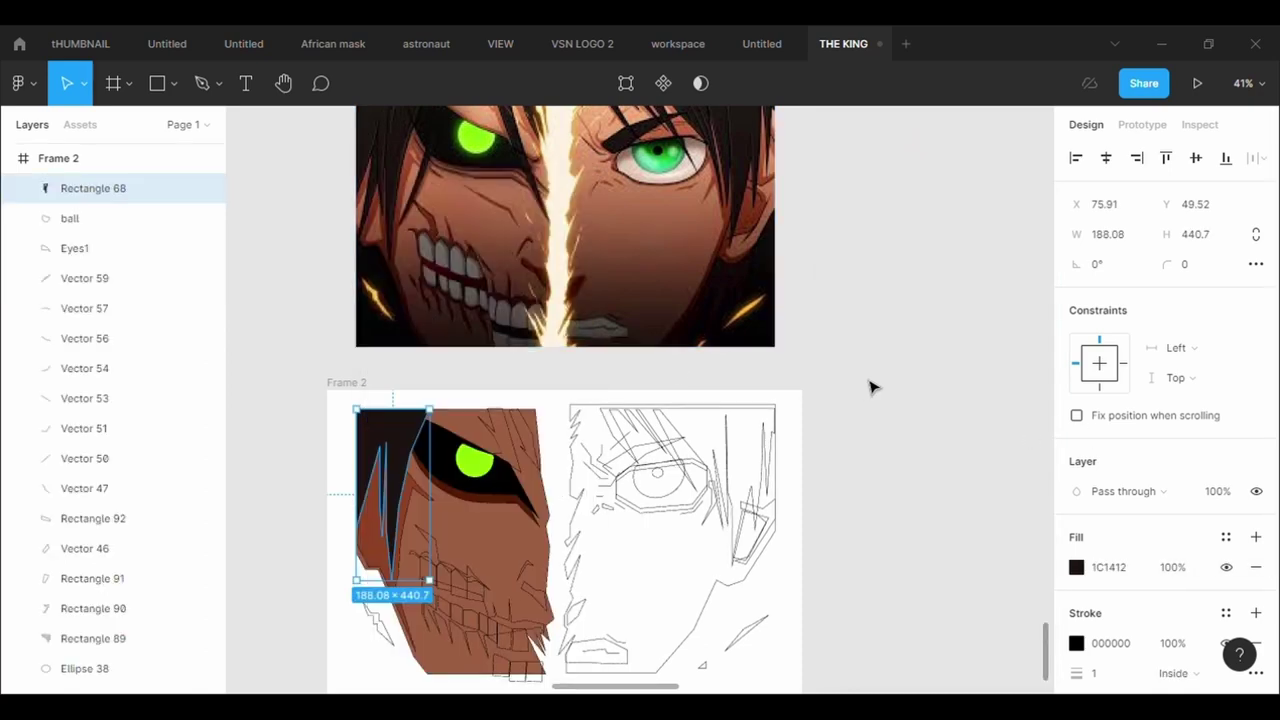
left_click(871, 388)
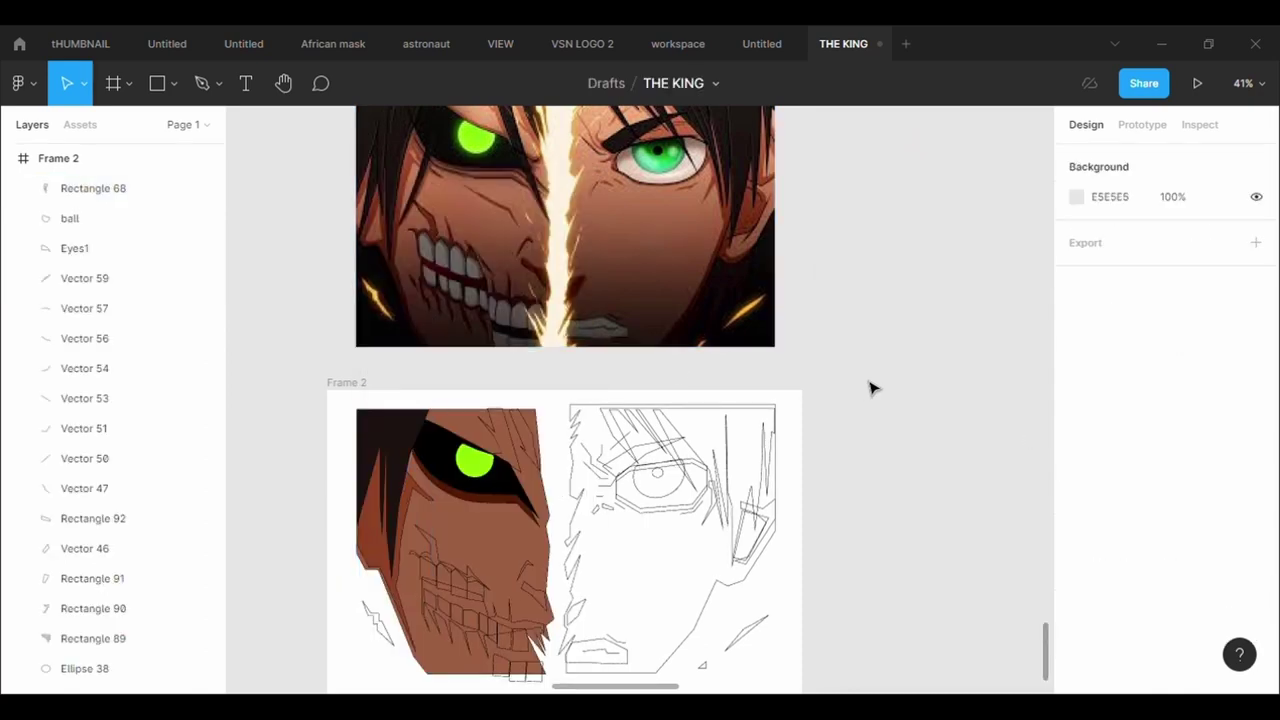
Try sending the red-brown side-face shape Vector 41 to the back.
right_click(383, 560)
left_click(414, 333)
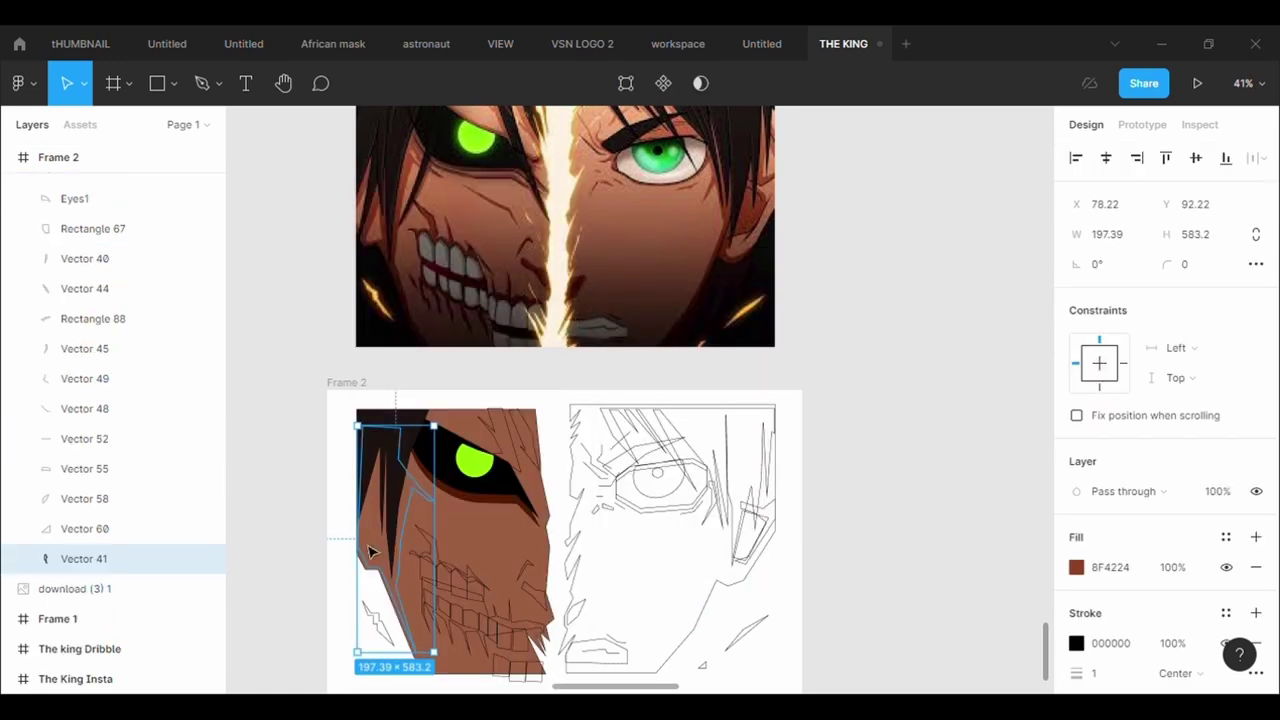
key("ctrl+z")
left_click(897, 298)
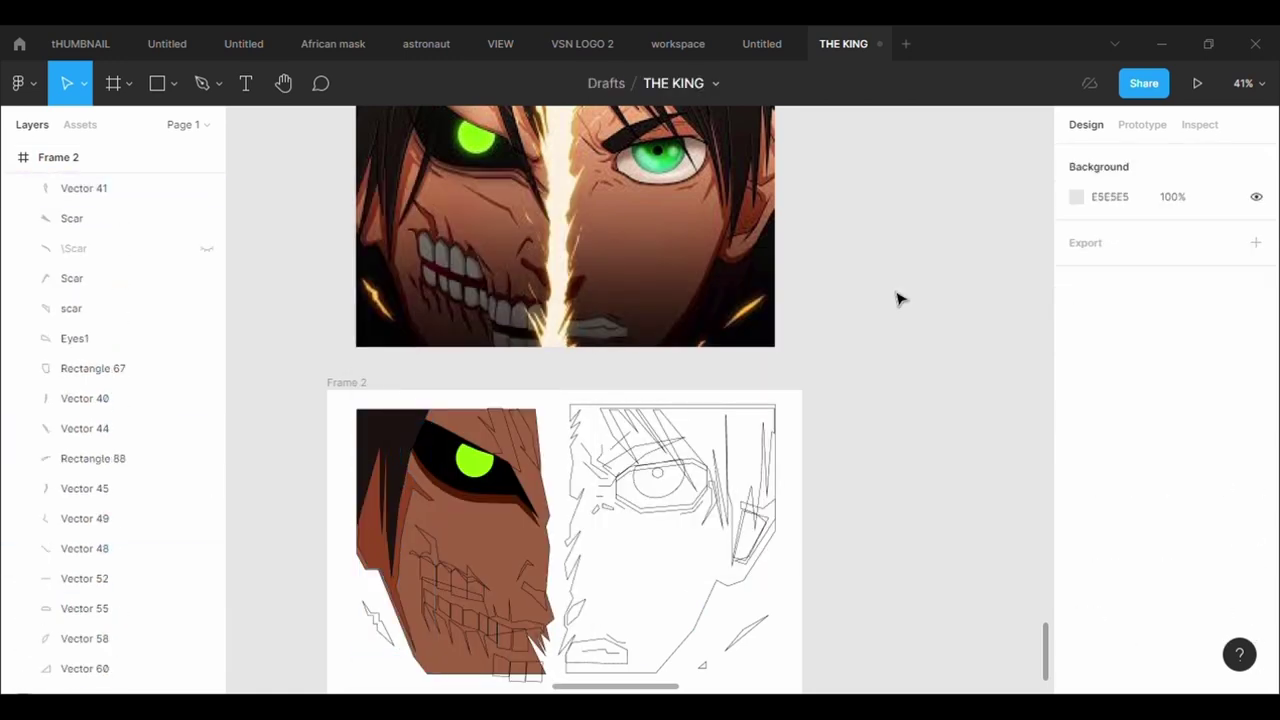
Try removing the black stroke from the red-brown side-face shape Vector 41.
left_click(378, 545)
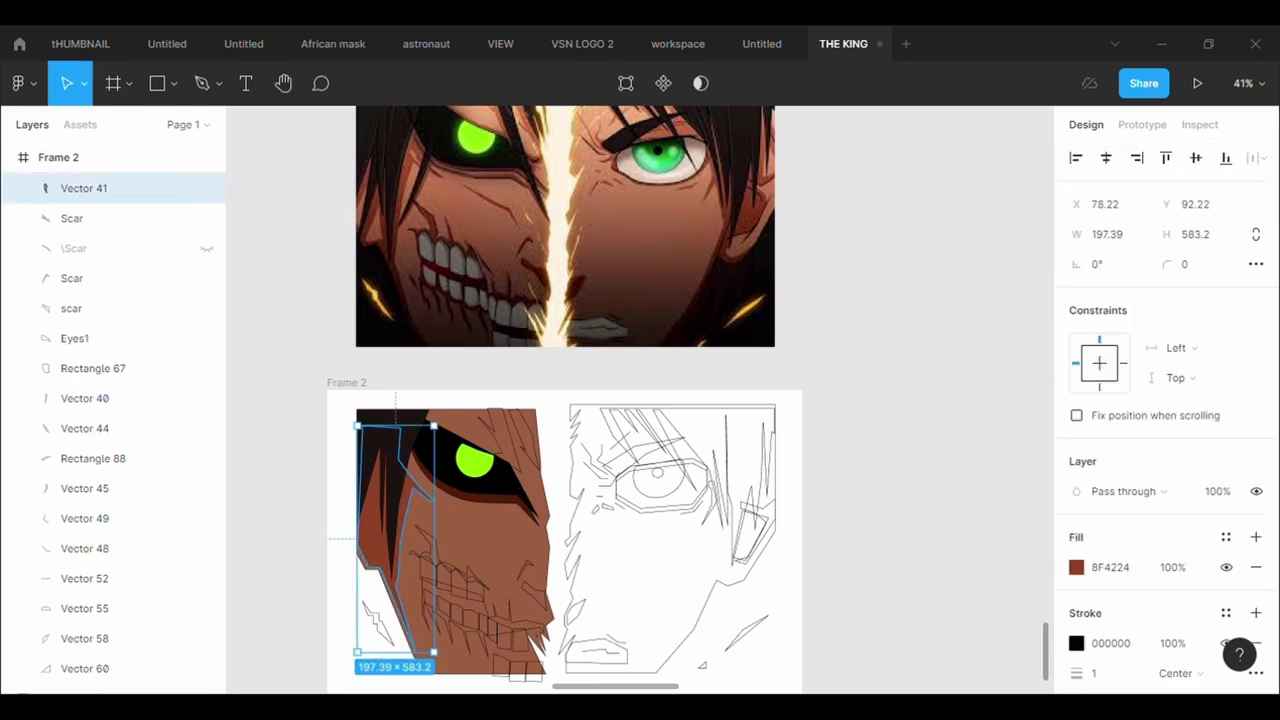
scroll(1270, 598, "down", 1)
left_click(1256, 591)
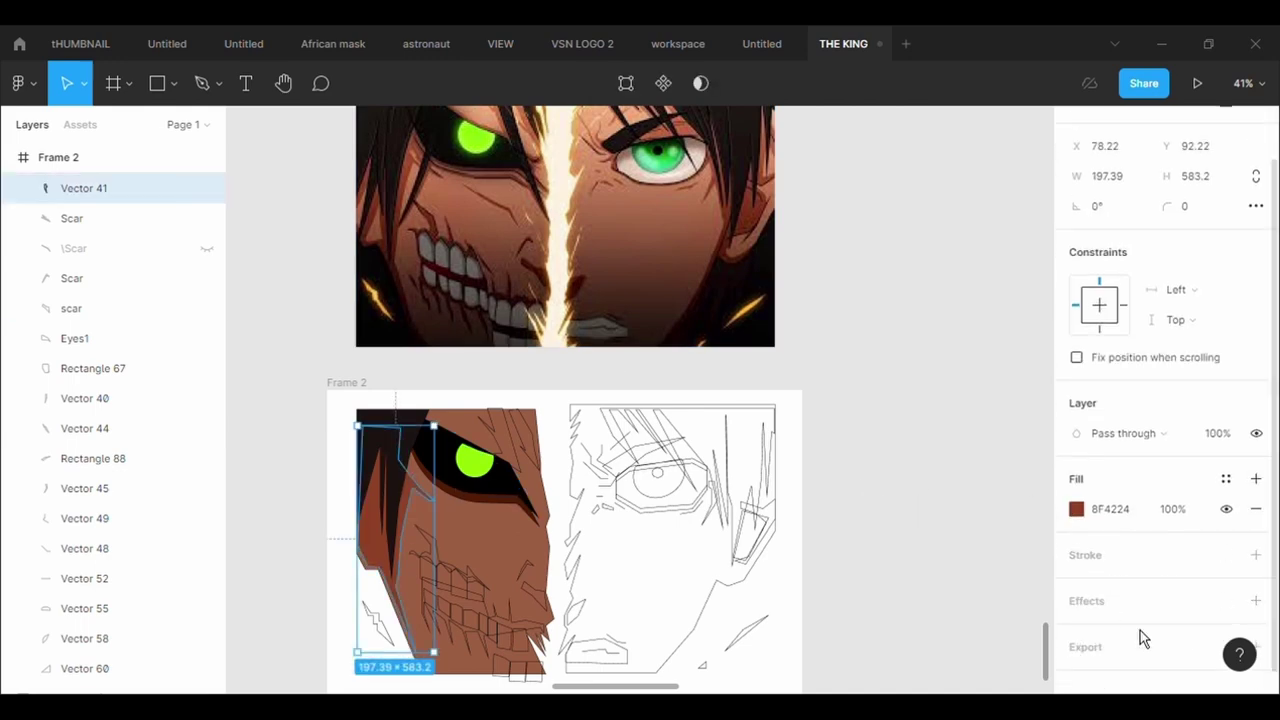
key("ctrl+z")
scroll(963, 534, "down", 1)
left_click(963, 534)
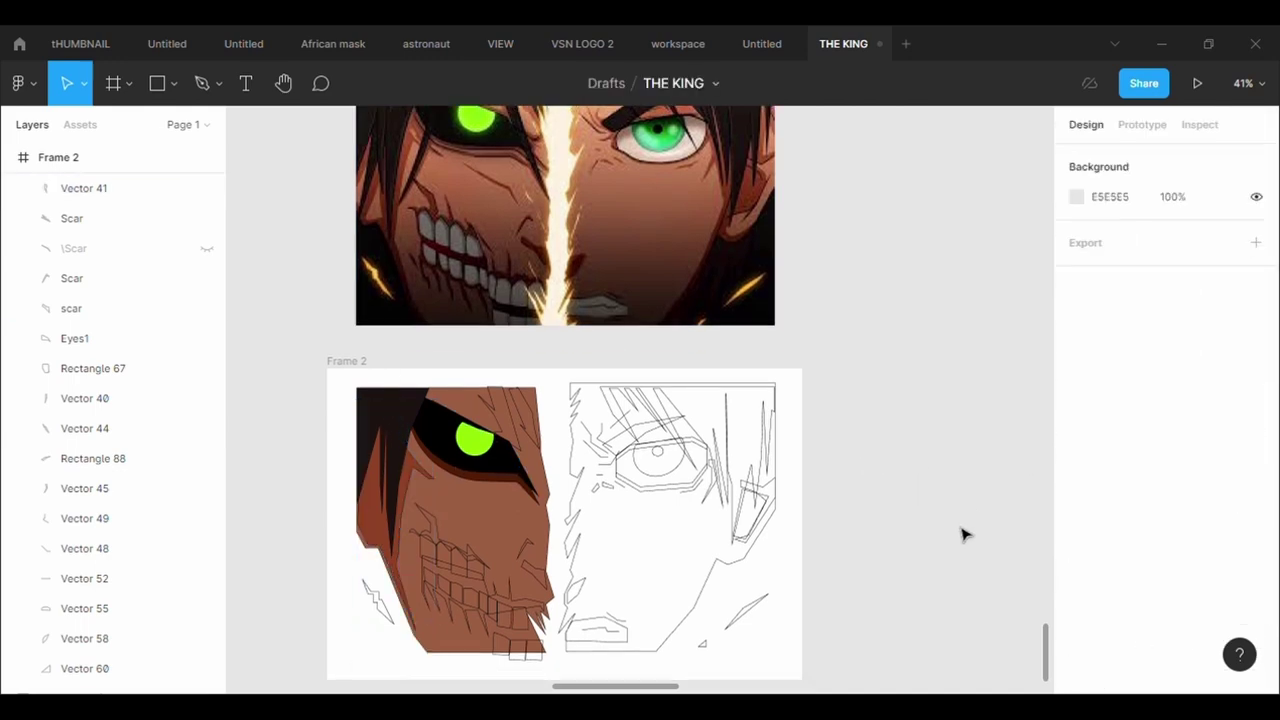
Fill the Scar shape above the teeth with a red-brown colour picked with the eyedropper.
left_click(437, 527)
left_click(1077, 567)
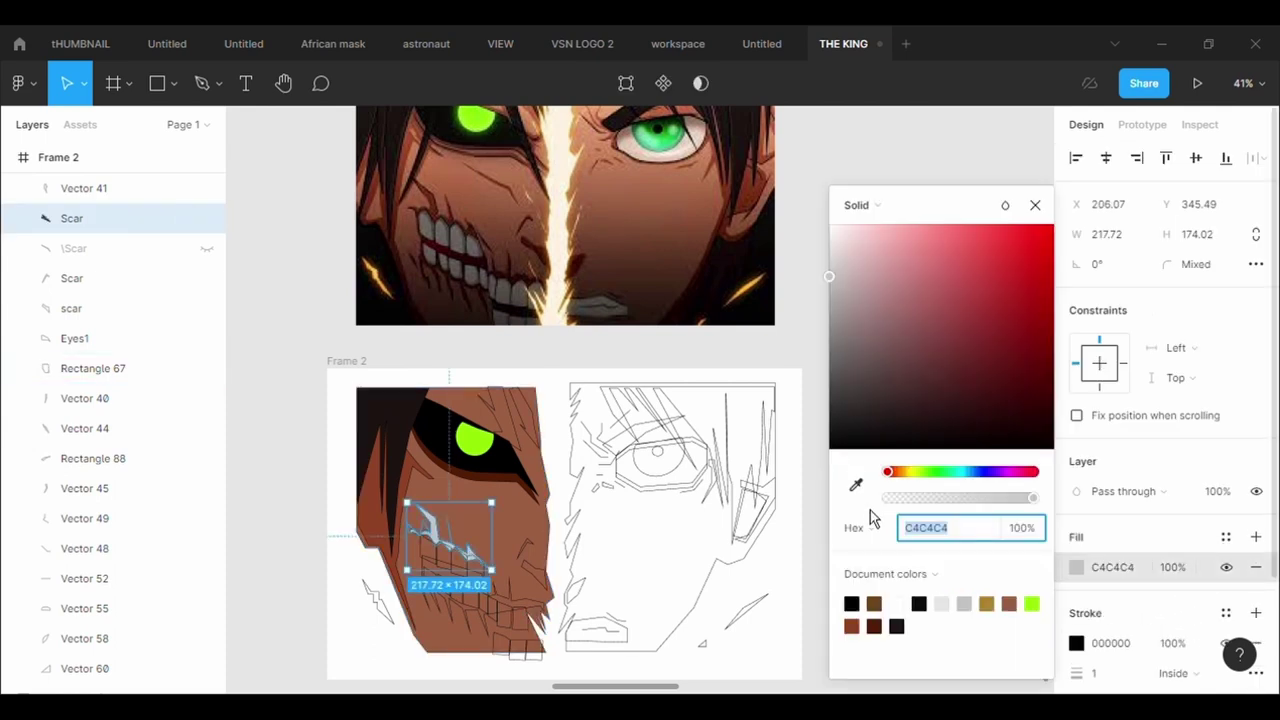
left_click(856, 485)
left_click(418, 472)
left_click(827, 142)
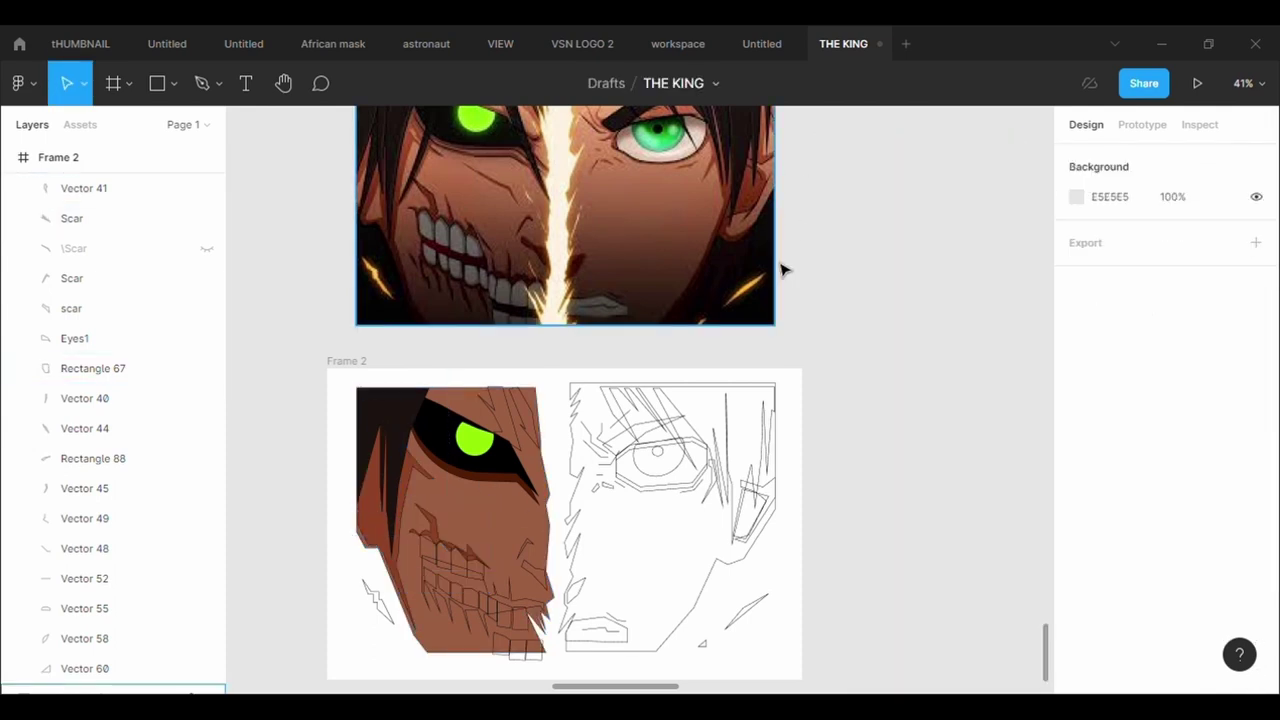
Fill the mouth shape Rectangle 73 around the lower teeth with a dark red-brown colour sampled from the mouth in the reference image.
key("ctrl+v")
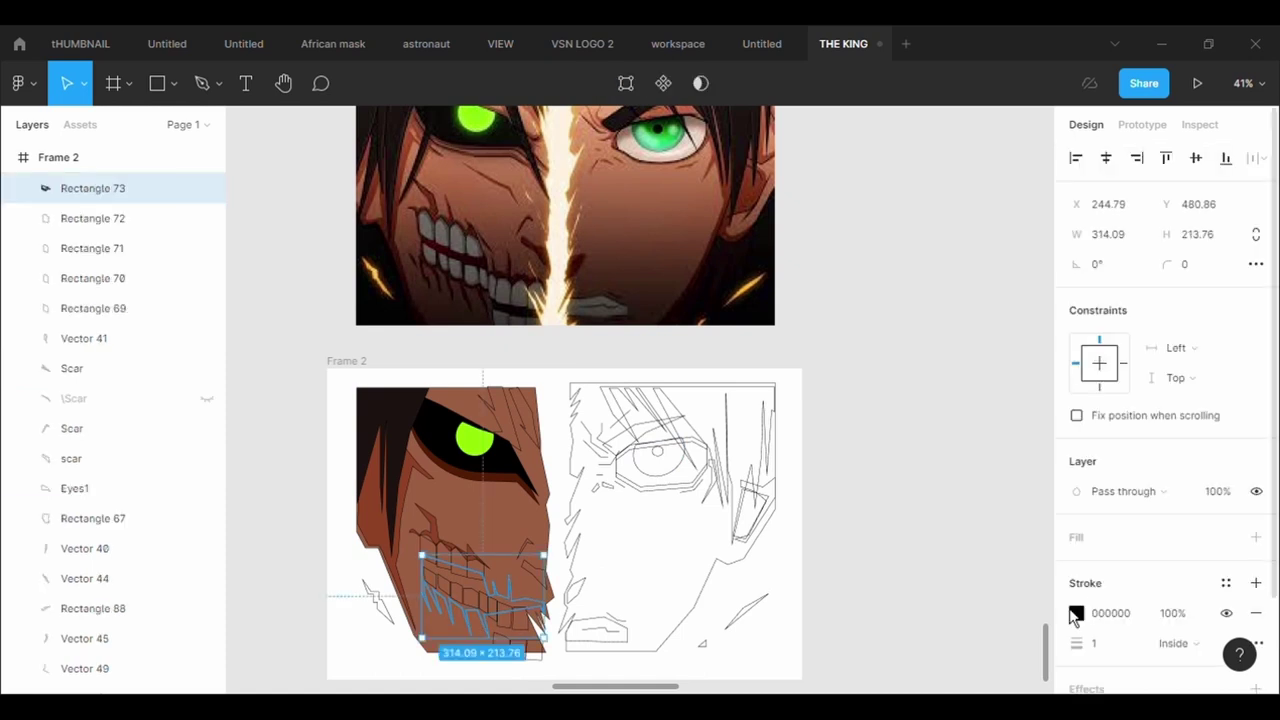
left_click(1076, 567)
left_click(932, 535)
left_click(856, 485)
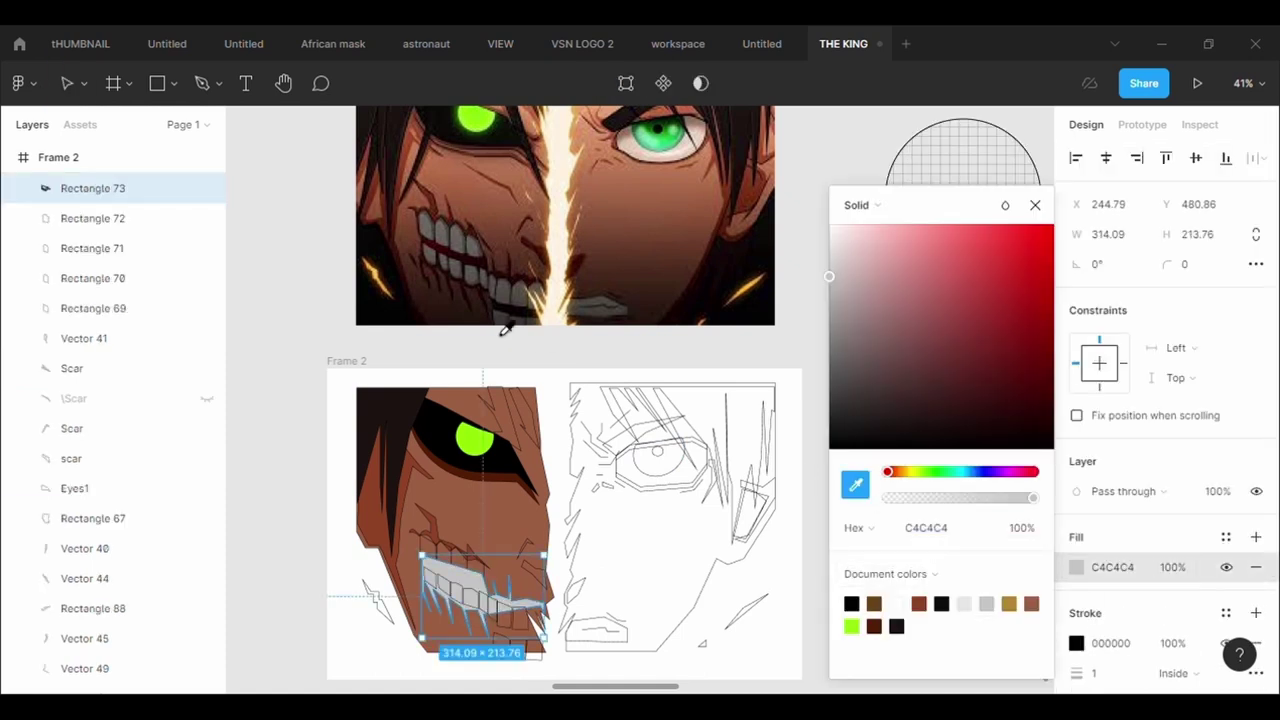
left_click(455, 263)
left_click(856, 485)
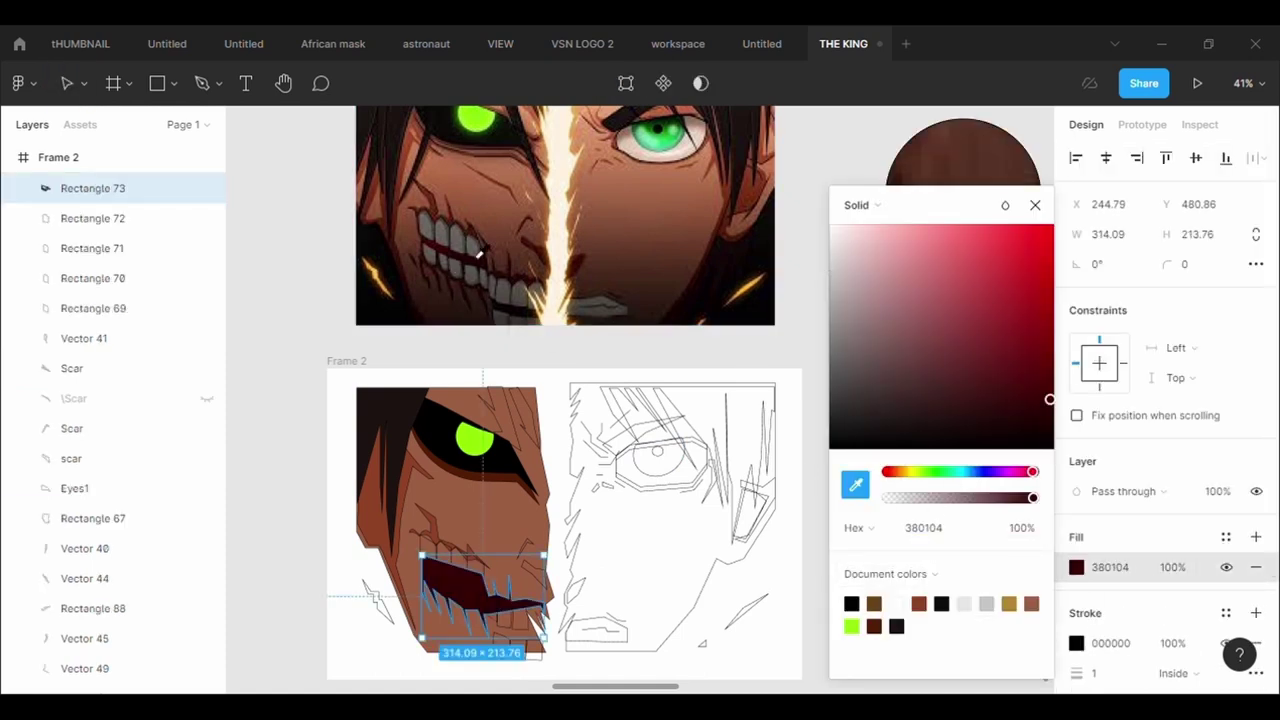
left_click(443, 215)
left_click(815, 218)
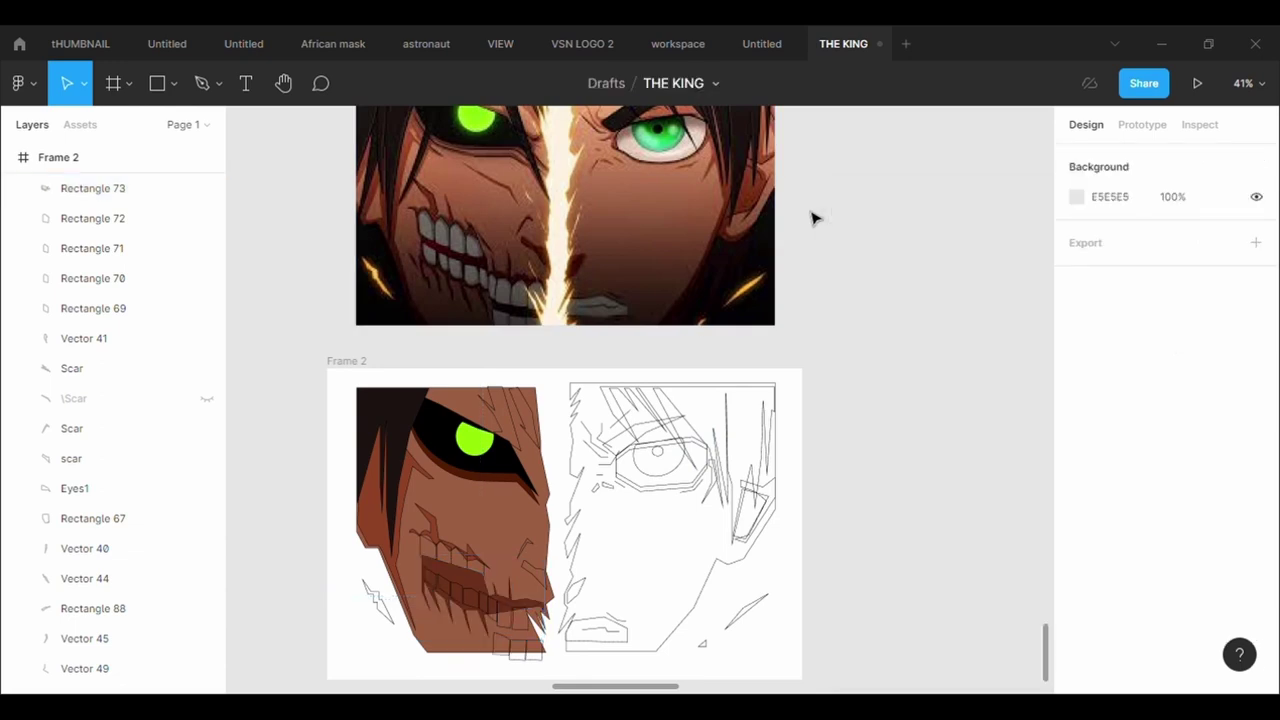
Recolour the Scar shape above the teeth with the mouth shape's dark red-brown using the eyedropper.
left_click(445, 540)
left_click(1076, 567)
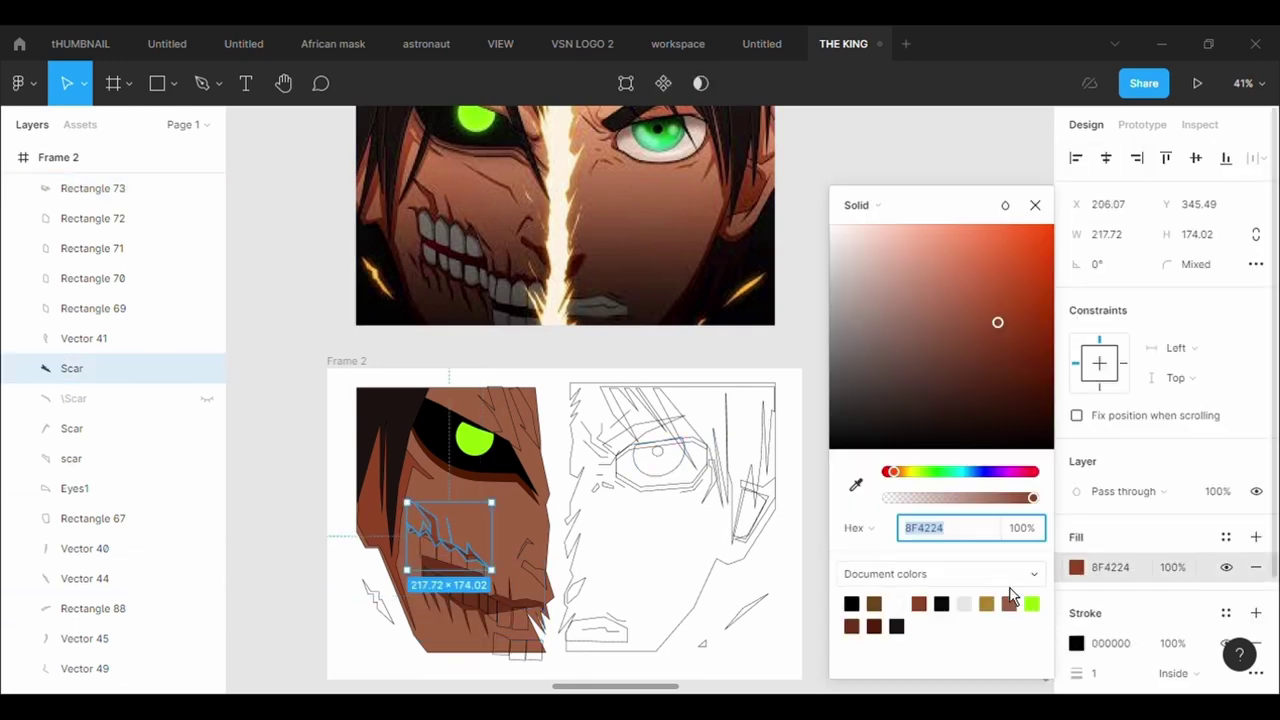
left_click(856, 485)
left_click(436, 633)
left_click(420, 670)
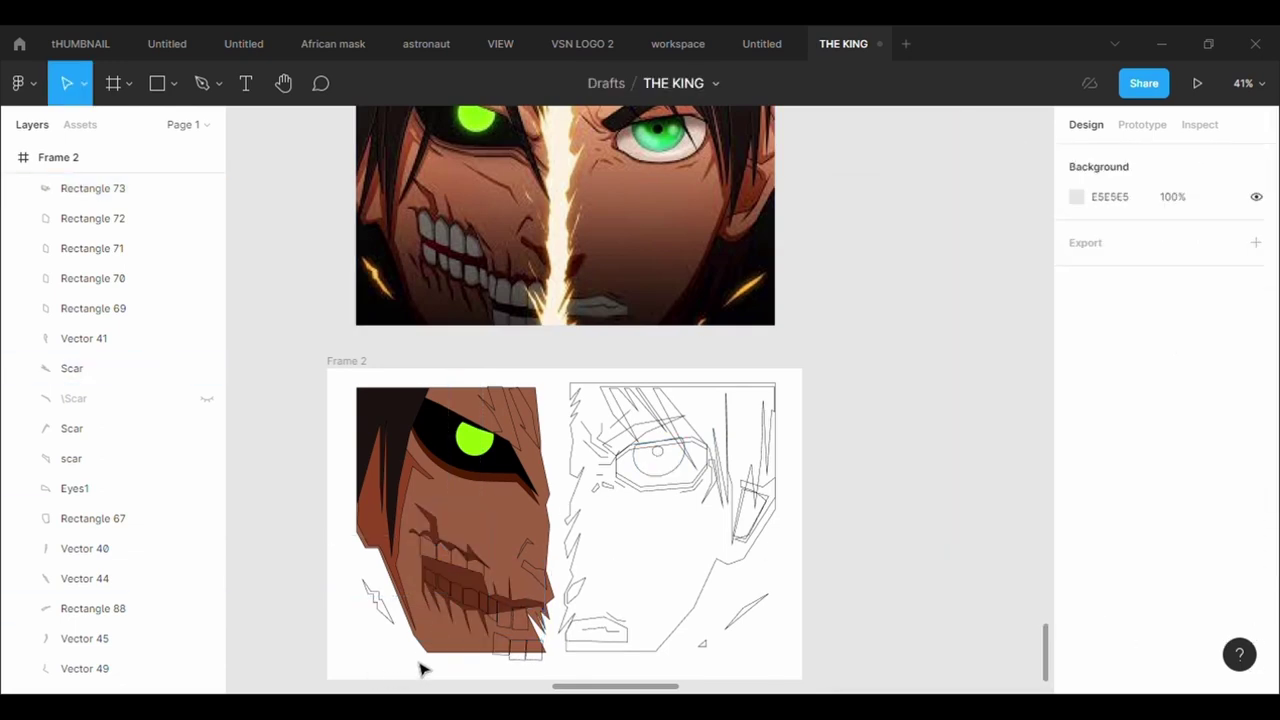
Add a grey C4C4C4 fill to the upper teeth Rectangle 69 and Rectangle 71.
left_click(436, 552)
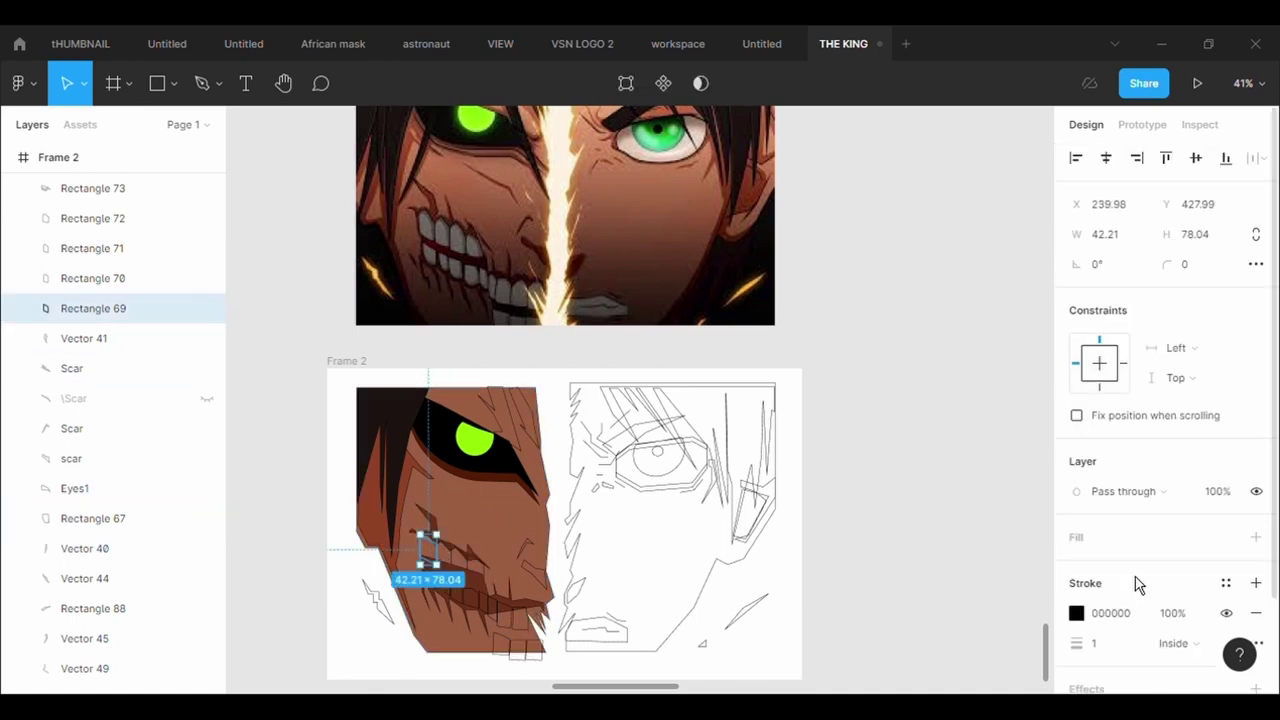
left_click(1122, 543)
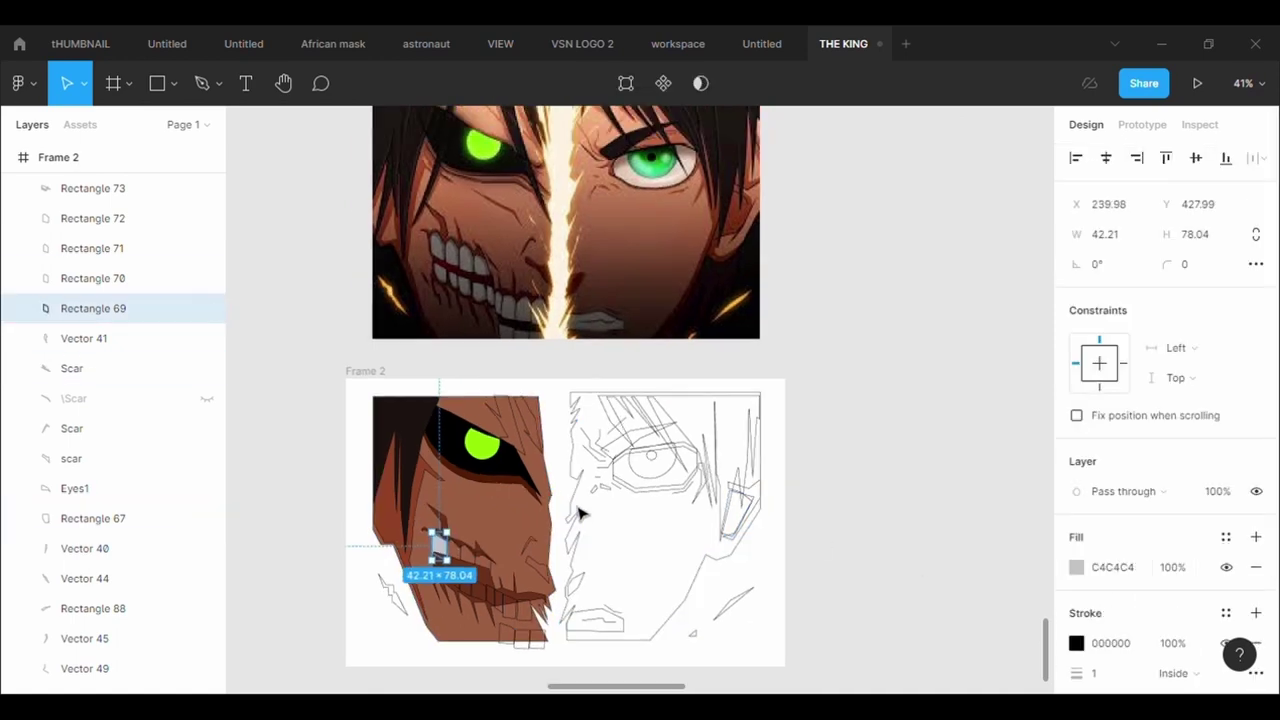
scroll(580, 514, "up", 3)
scroll(417, 443, "up", 4)
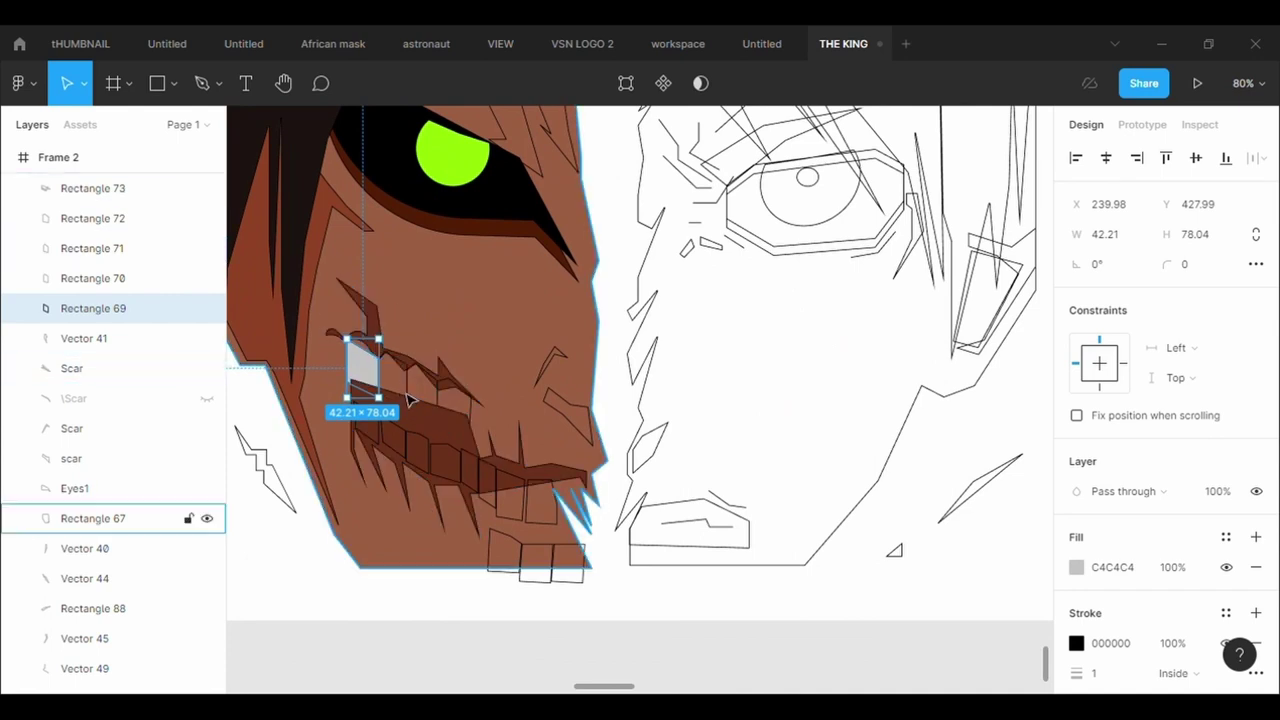
left_click(408, 398)
left_click(1120, 543)
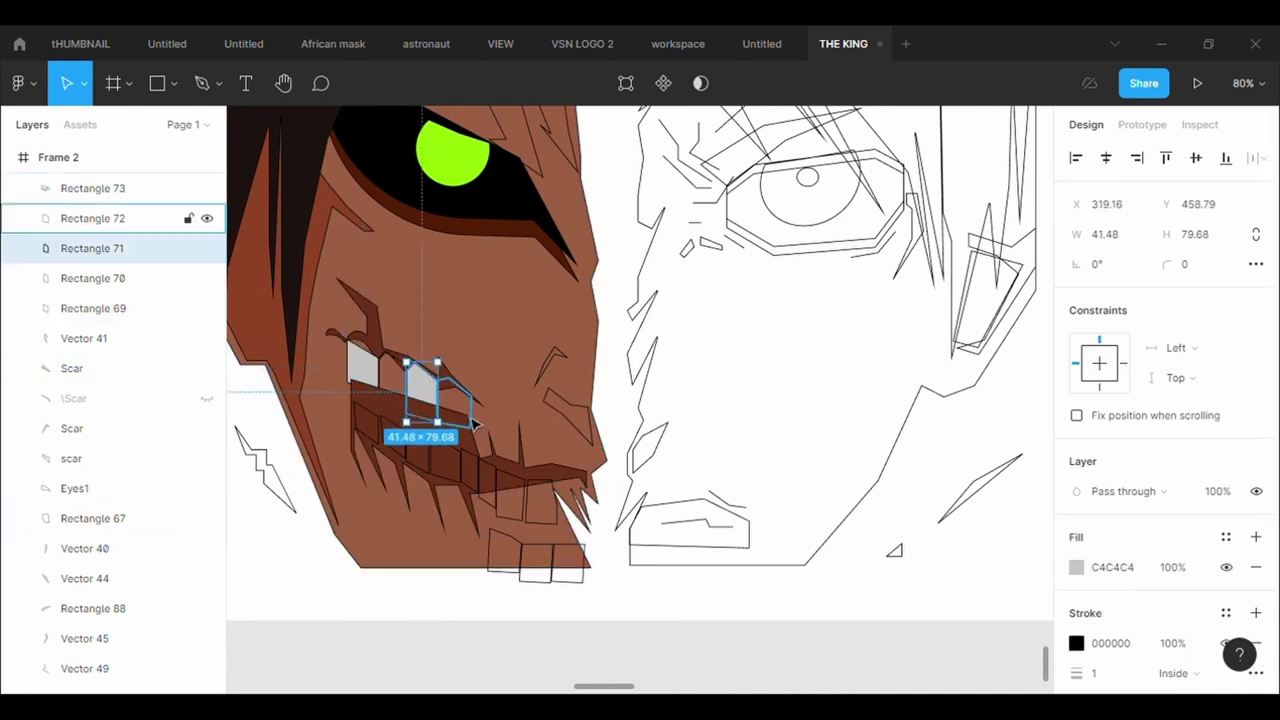
Bring the upper teeth Rectangles 69 to 72 to the front and fill Rectangle 72 with grey C4C4C4.
right_click(364, 374)
left_click(411, 313)
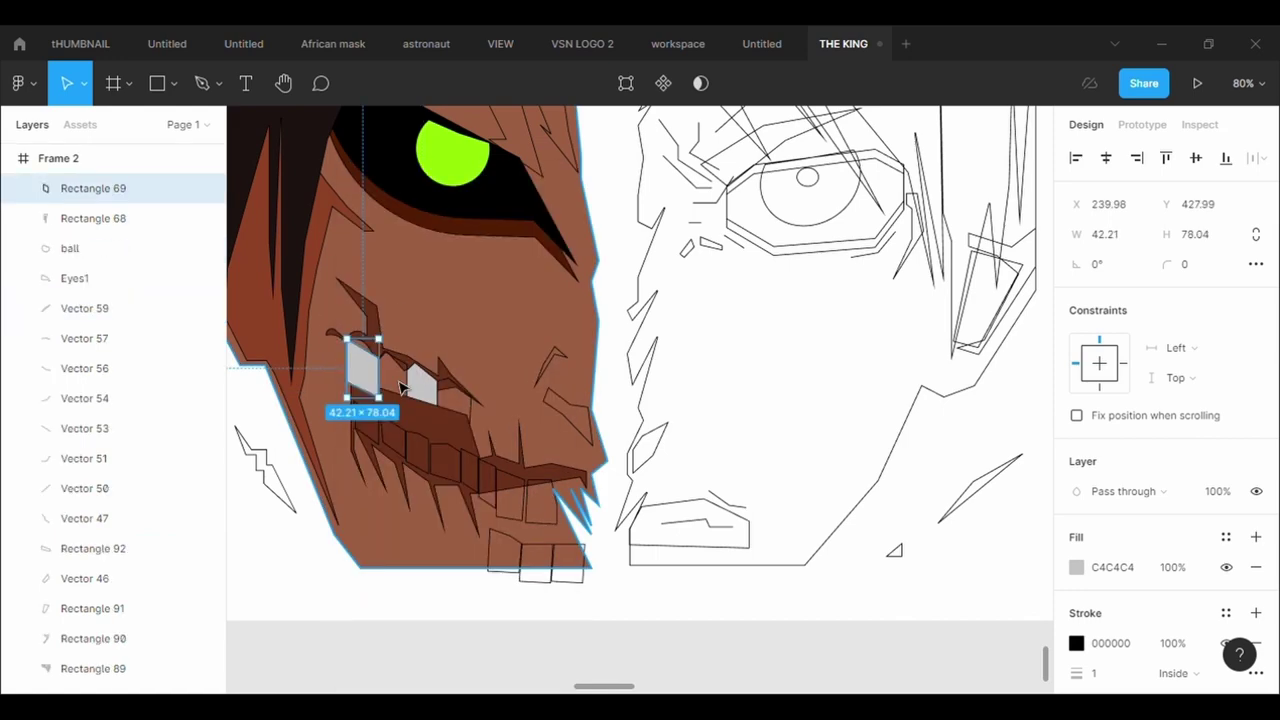
left_click(404, 382)
left_click(472, 415)
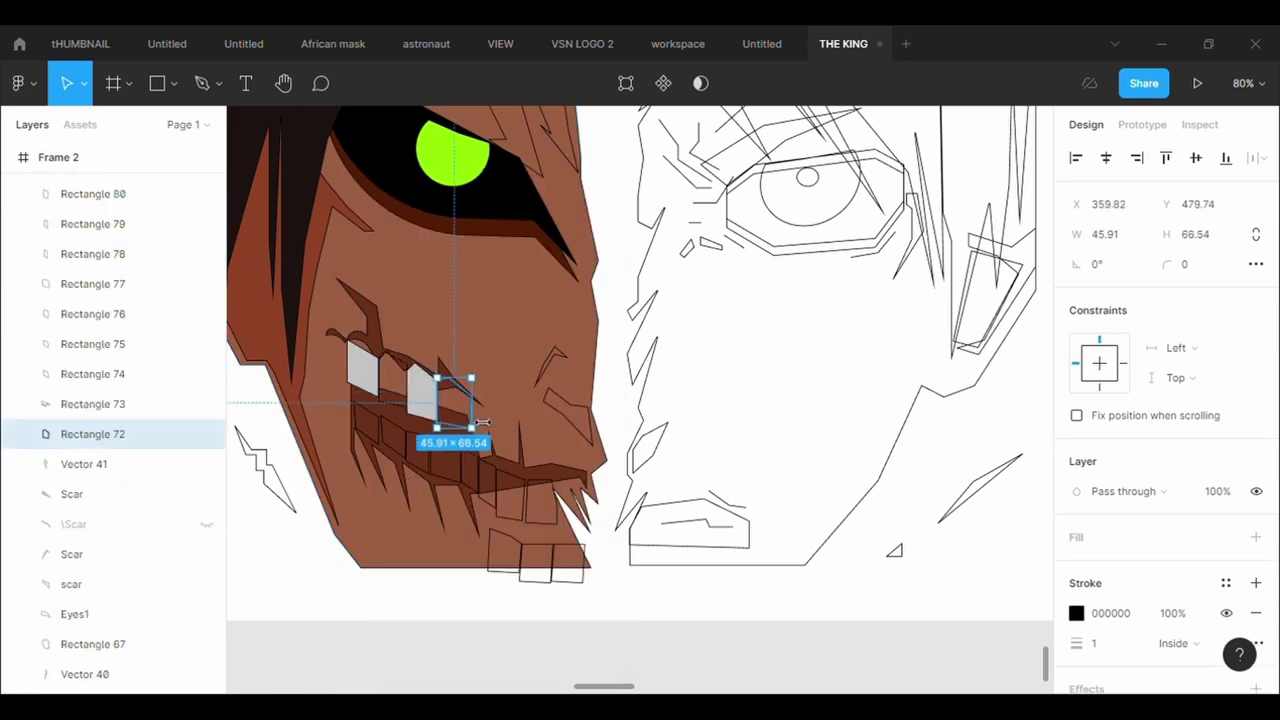
right_click(447, 405)
left_click(494, 324)
left_click(1255, 537)
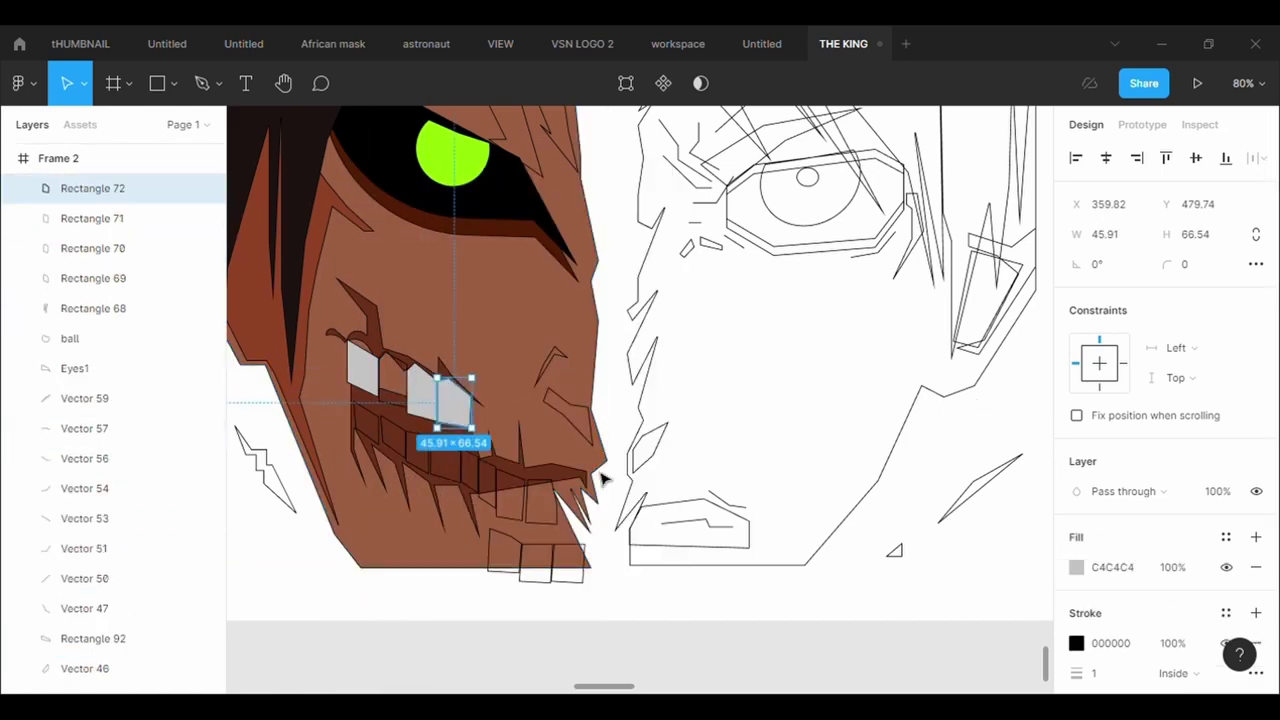
Fill the remaining upper tooth Rectangle 70 and the first two lower teeth, Rectangles 74 and 75, with grey C4C4C4.
left_click(395, 379)
left_click(381, 374)
key("ctrl+z")
key("ctrl+z")
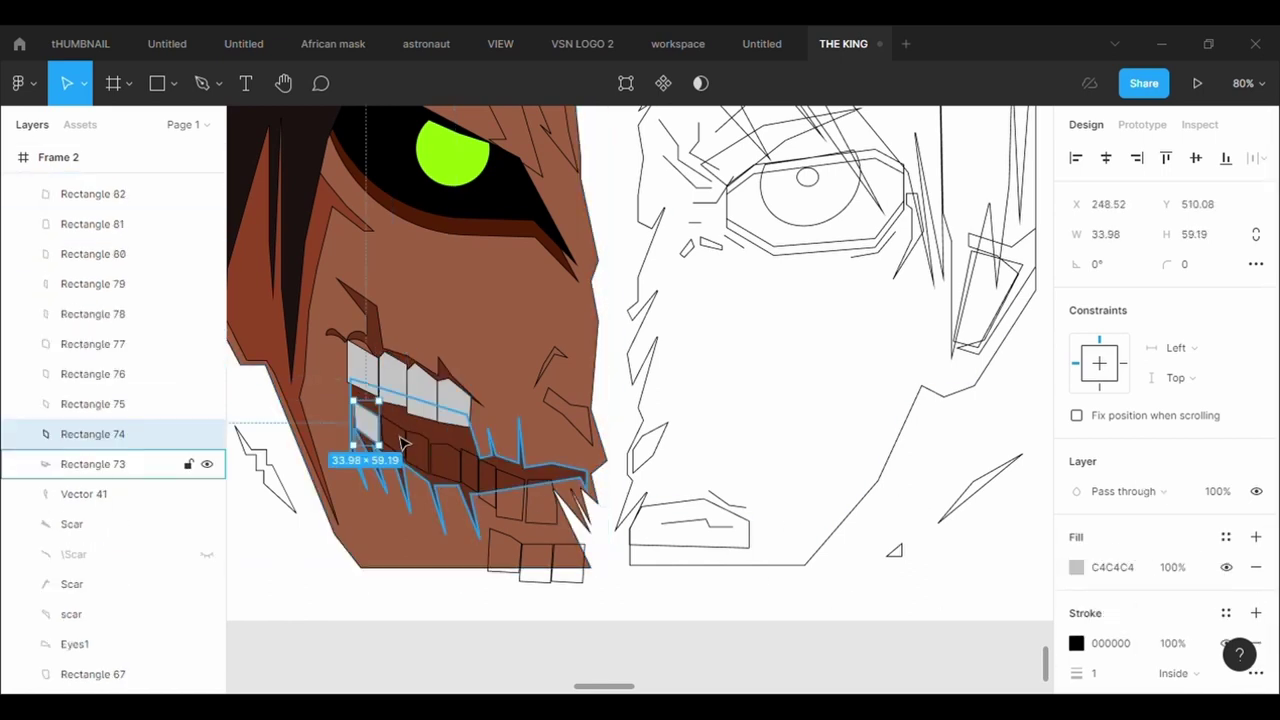
key("ctrl+z")
left_click(1256, 537)
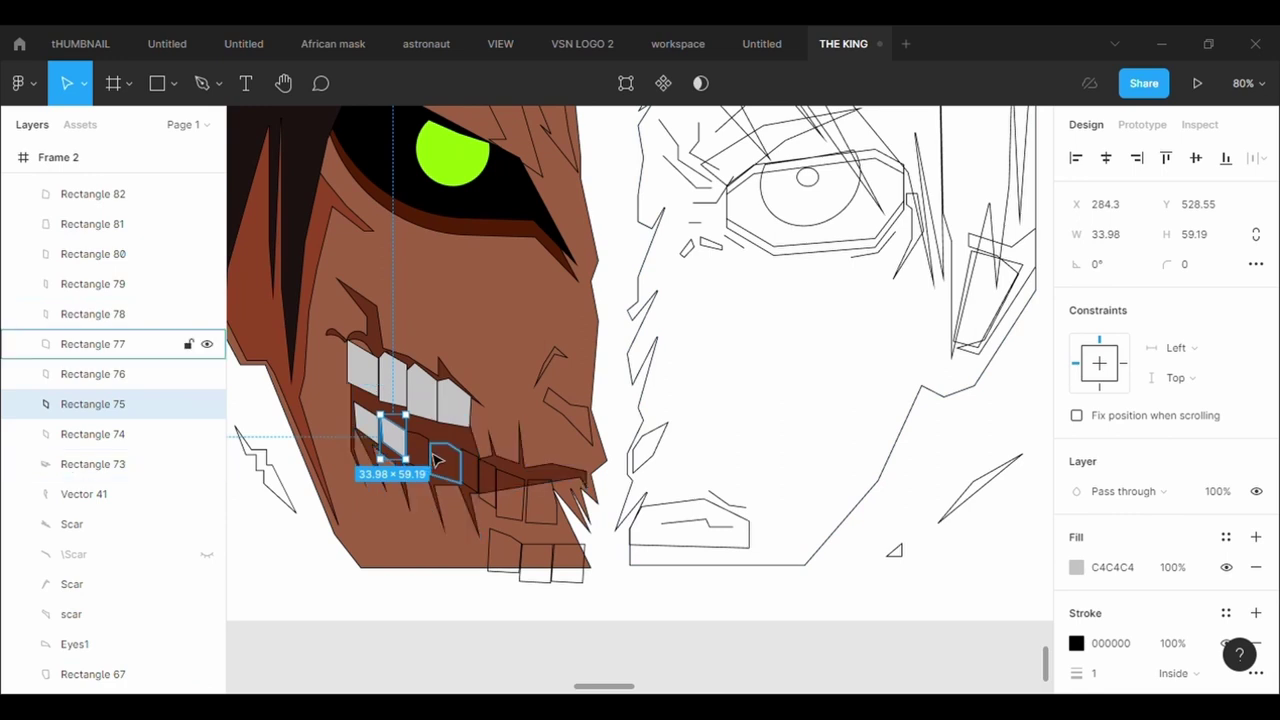
Fill the next four lower teeth, Rectangles 76 to 79, with grey C4C4C4.
left_click(428, 447)
left_click(1256, 537)
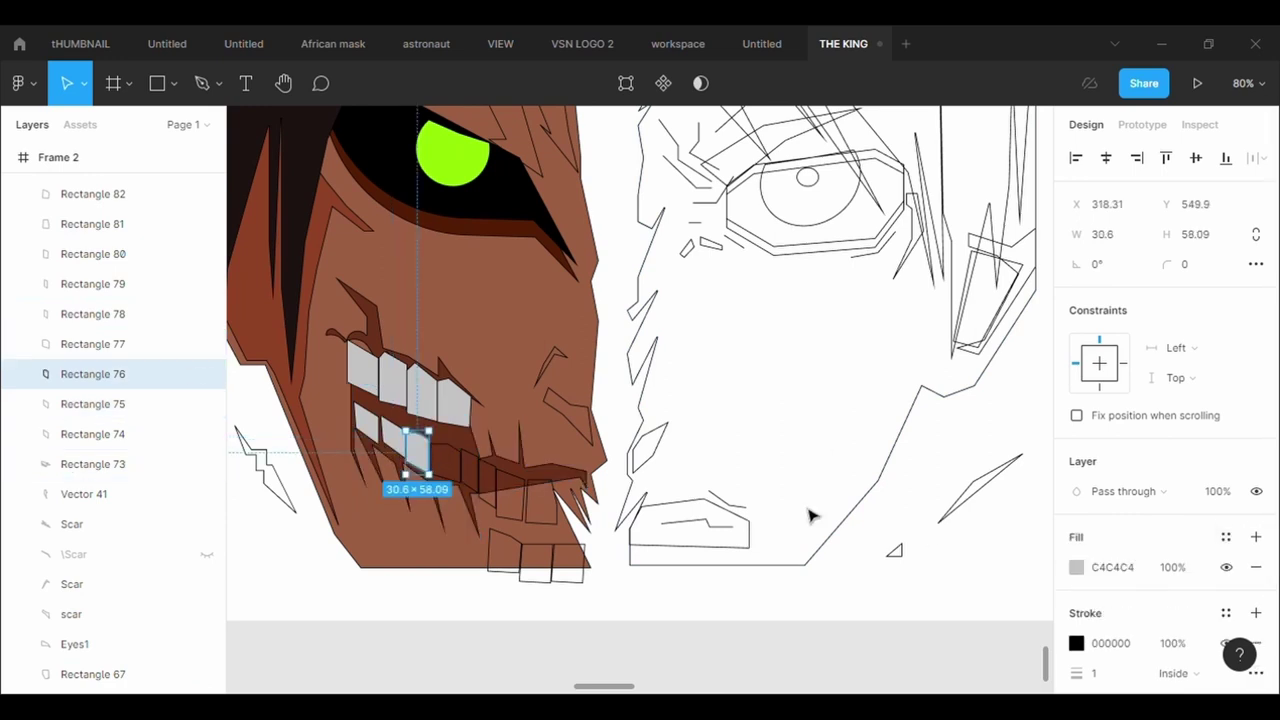
left_click(460, 462)
left_click(1256, 537)
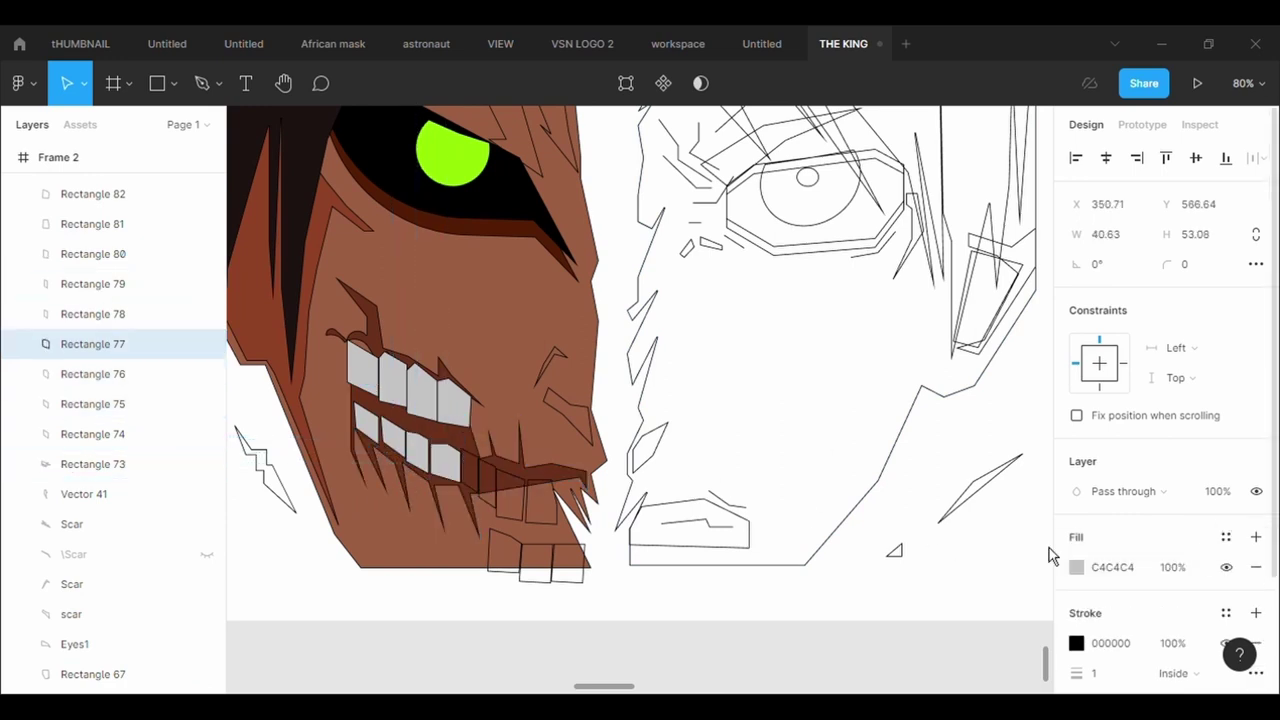
left_click(487, 478)
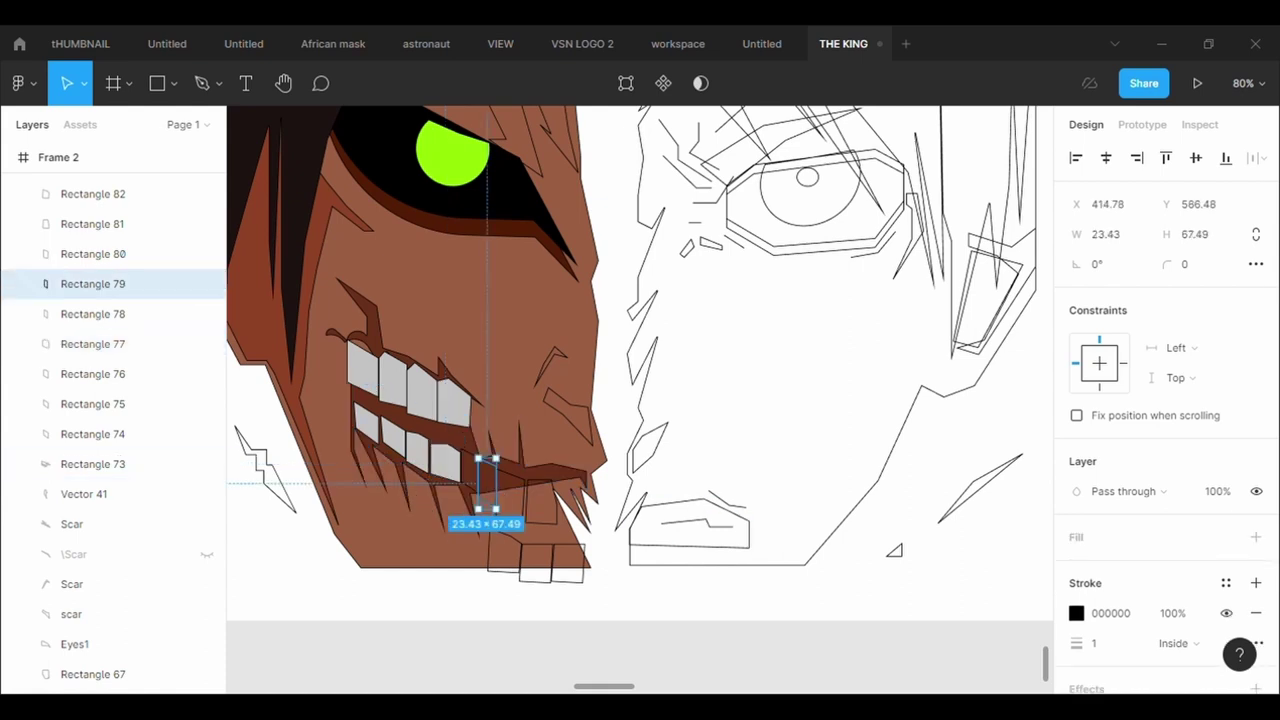
left_click(1256, 537)
left_click(470, 472)
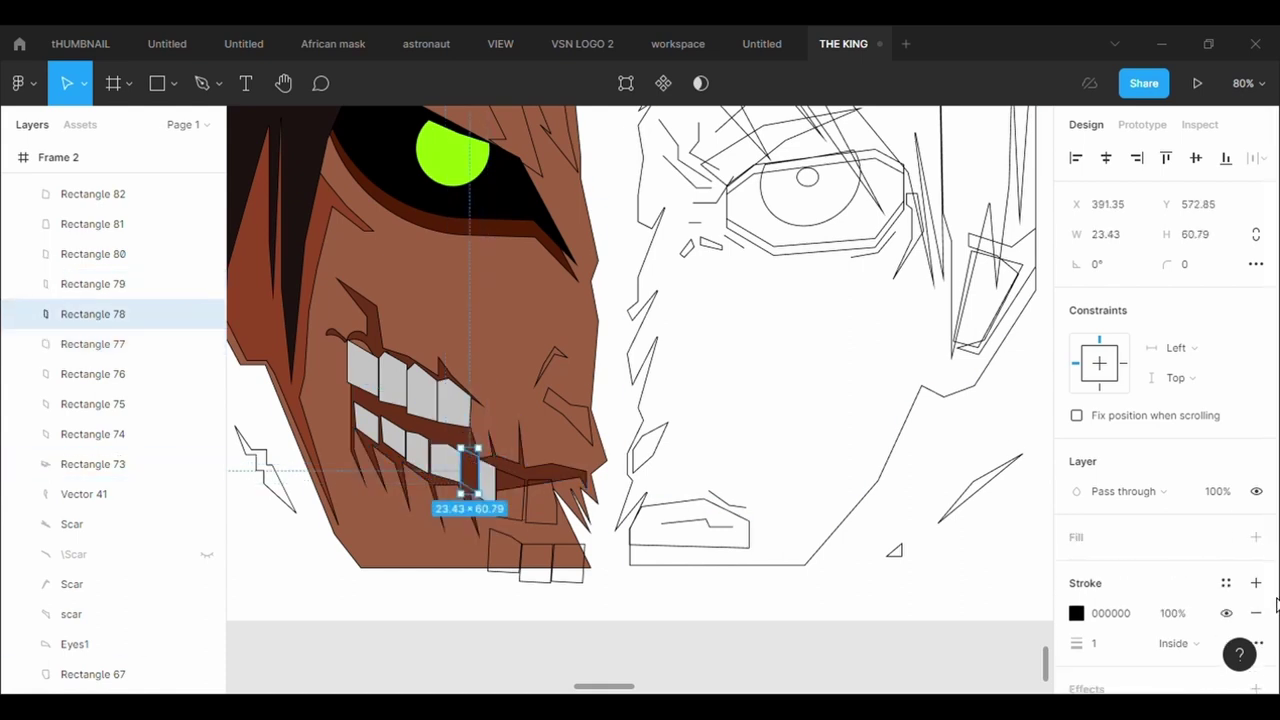
left_click(1256, 537)
Fill the last two teeth of the lower row, Rectangles 80 and 81, with grey C4C4C4.
left_click(521, 487)
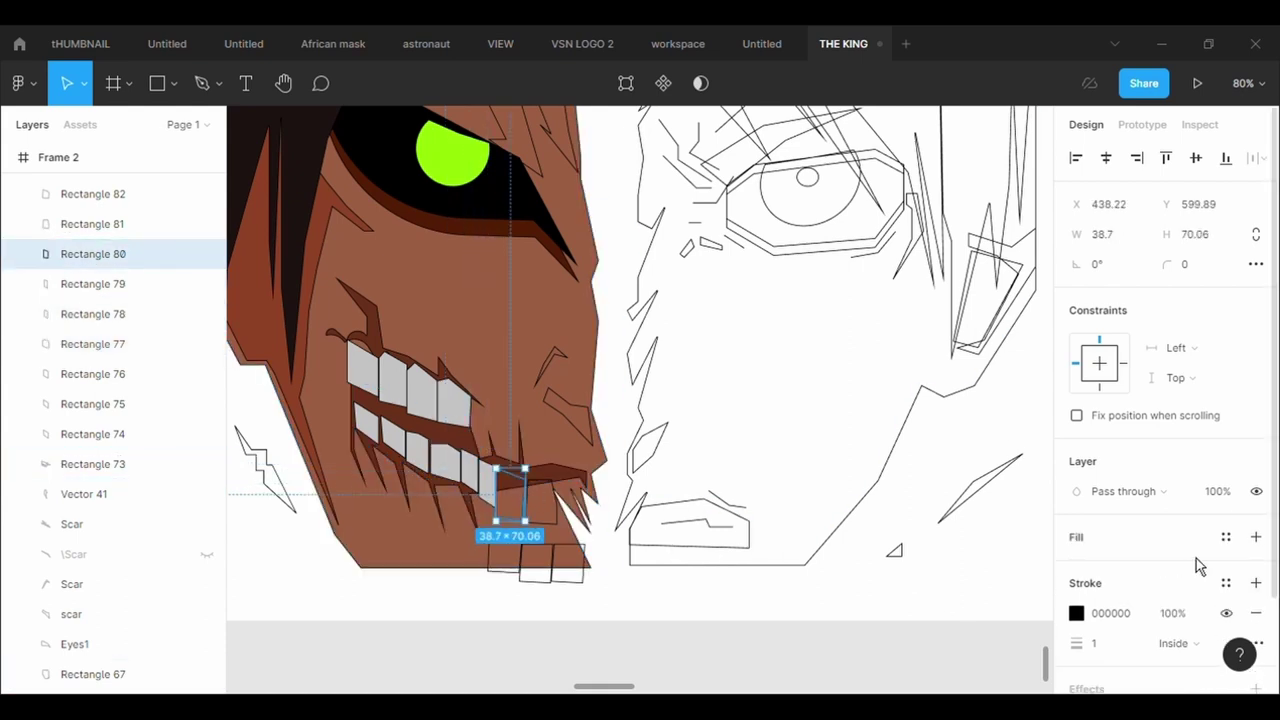
left_click(1256, 537)
left_click(560, 500)
left_click(1256, 537)
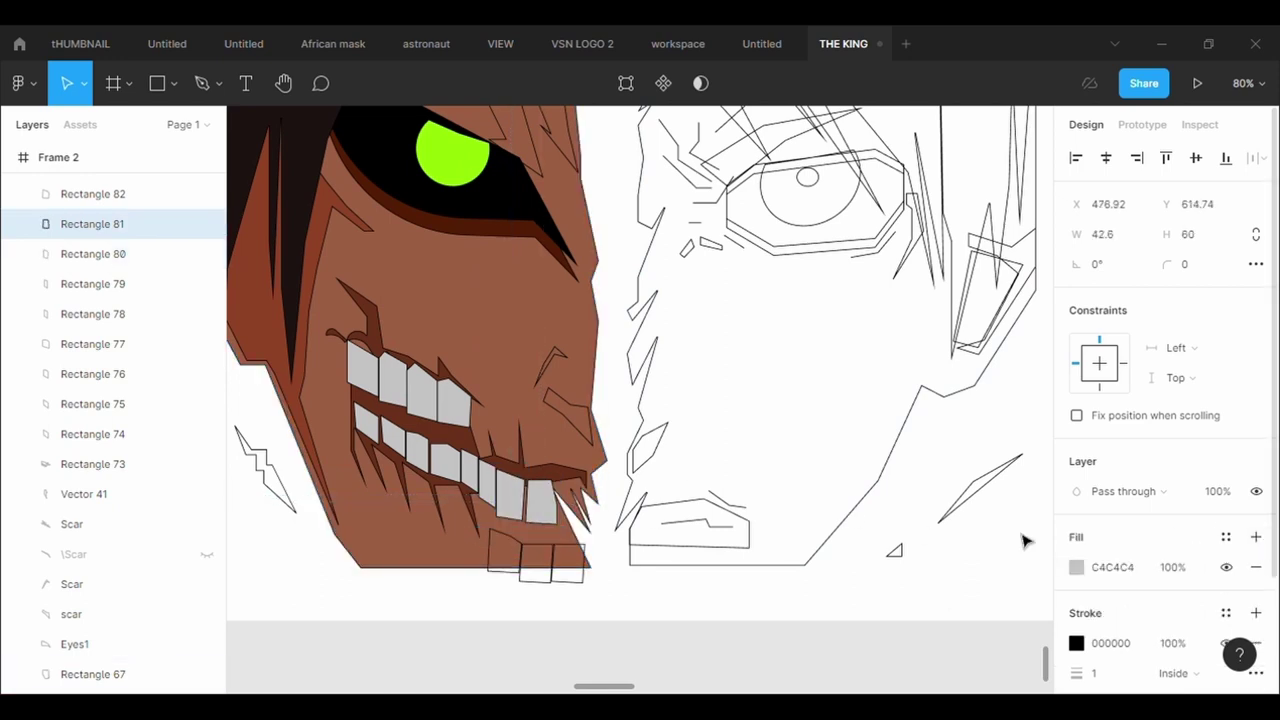
Fill the three separate teeth along the chin, Rectangles 82, 83 and 84, with grey C4C4C4.
left_click(515, 565)
left_click(1256, 537)
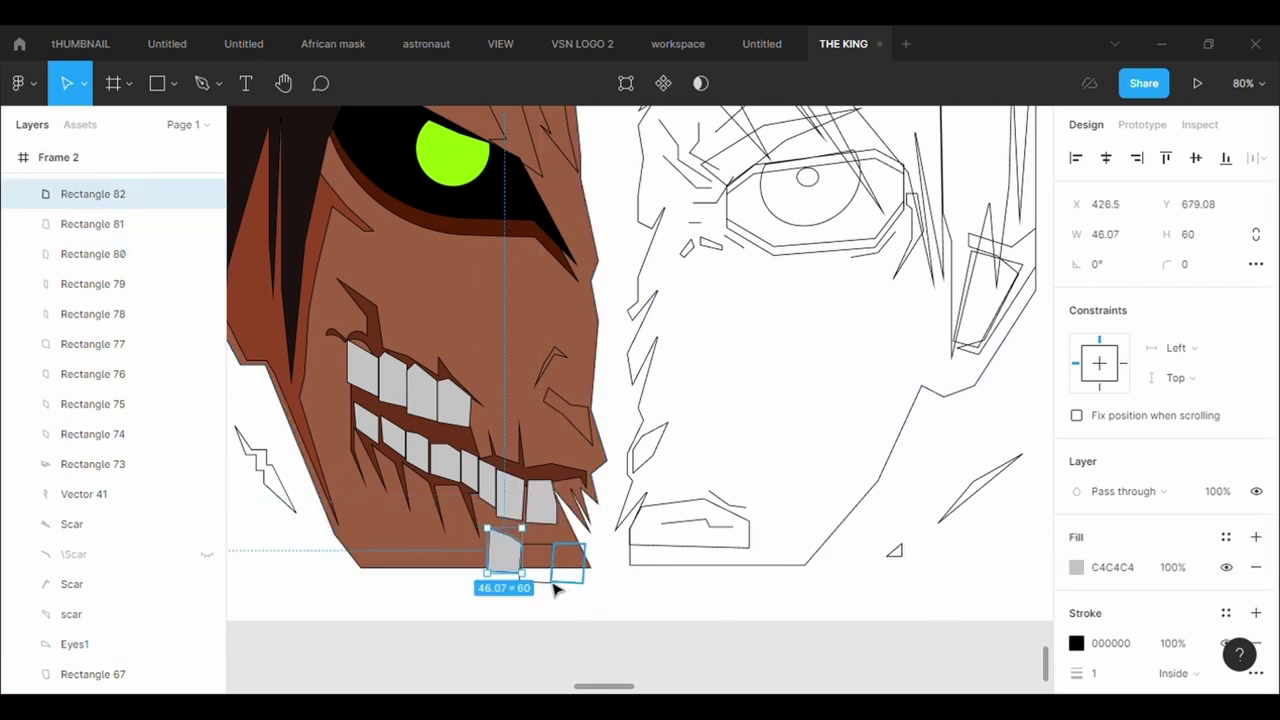
left_click(833, 560)
left_click(550, 584)
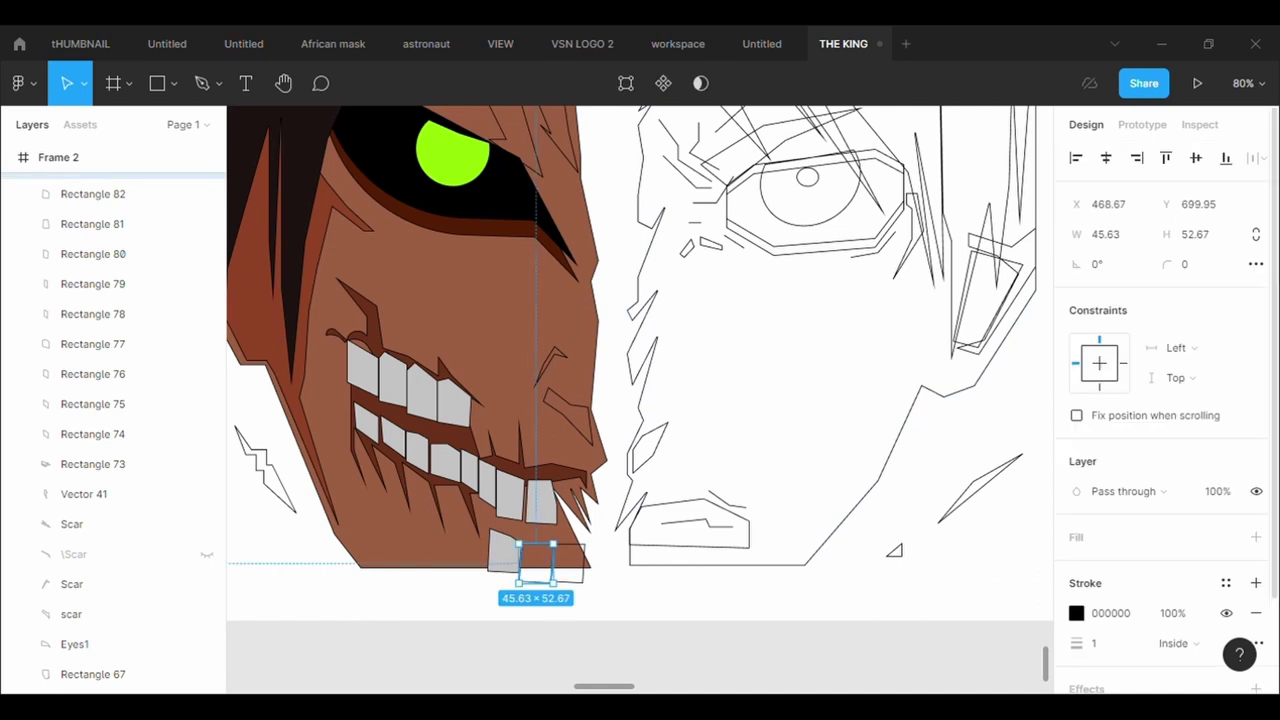
left_click(1256, 537)
left_click(584, 566)
left_click(1256, 537)
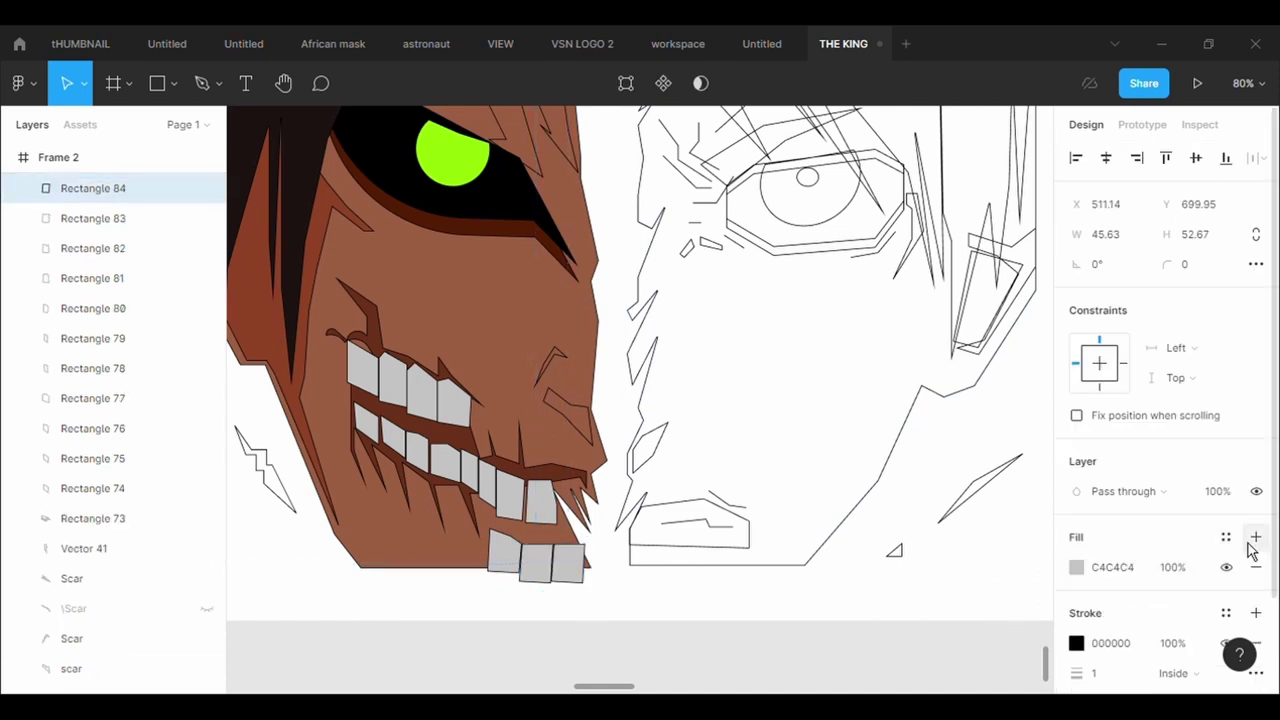
Bring the forehead strand Vector 42 to the front and fill it with the side face's red-brown 8F4224 using the eyedropper.
scroll(886, 445, "down", 6)
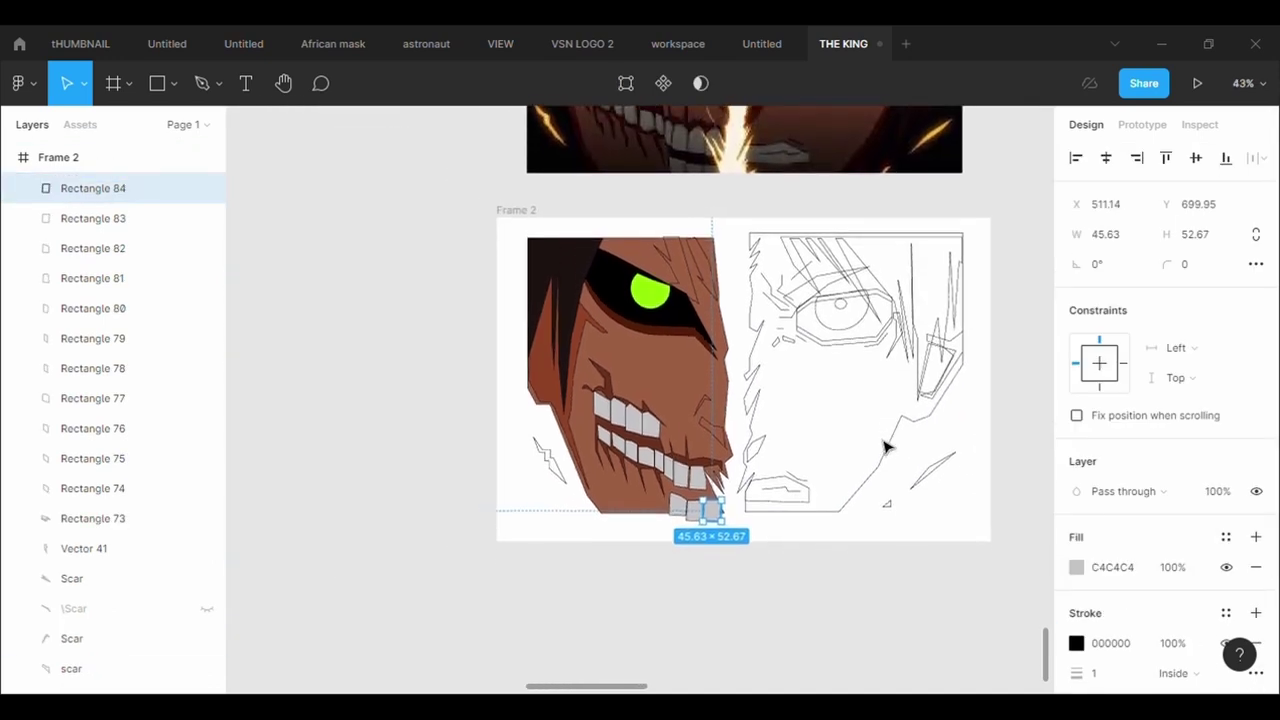
scroll(886, 445, "up", 2)
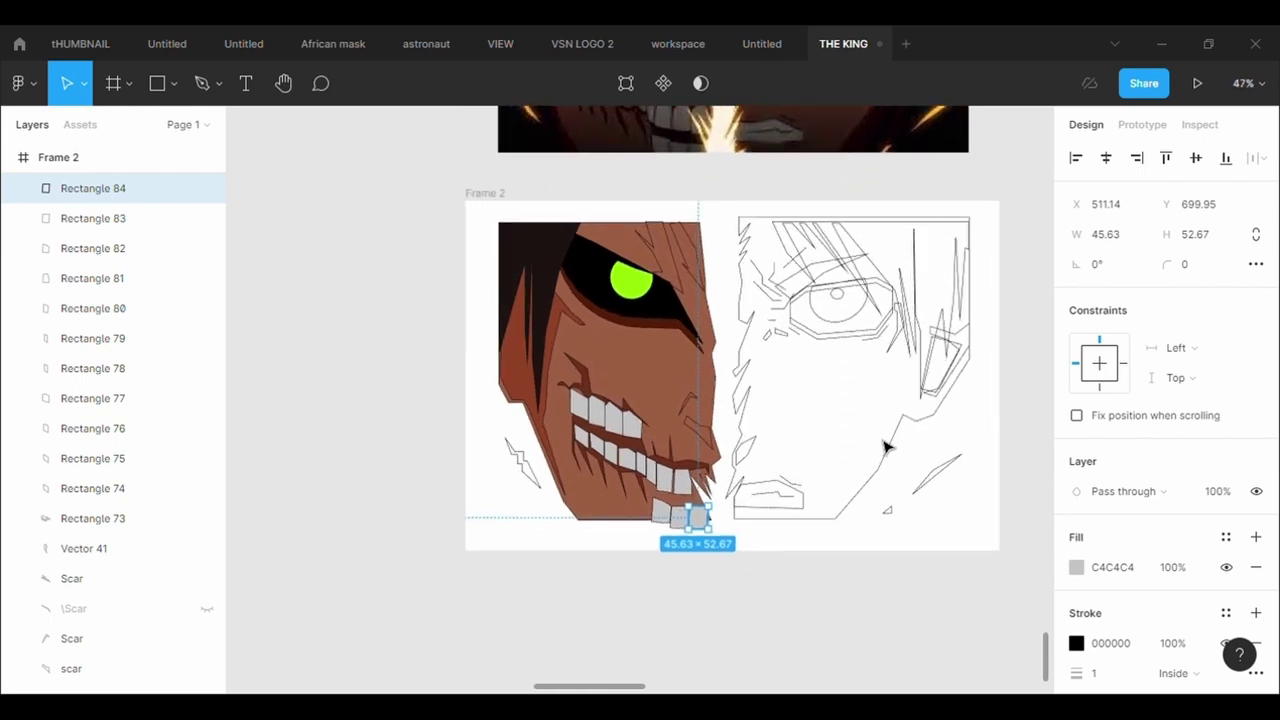
scroll(886, 445, "up", 5)
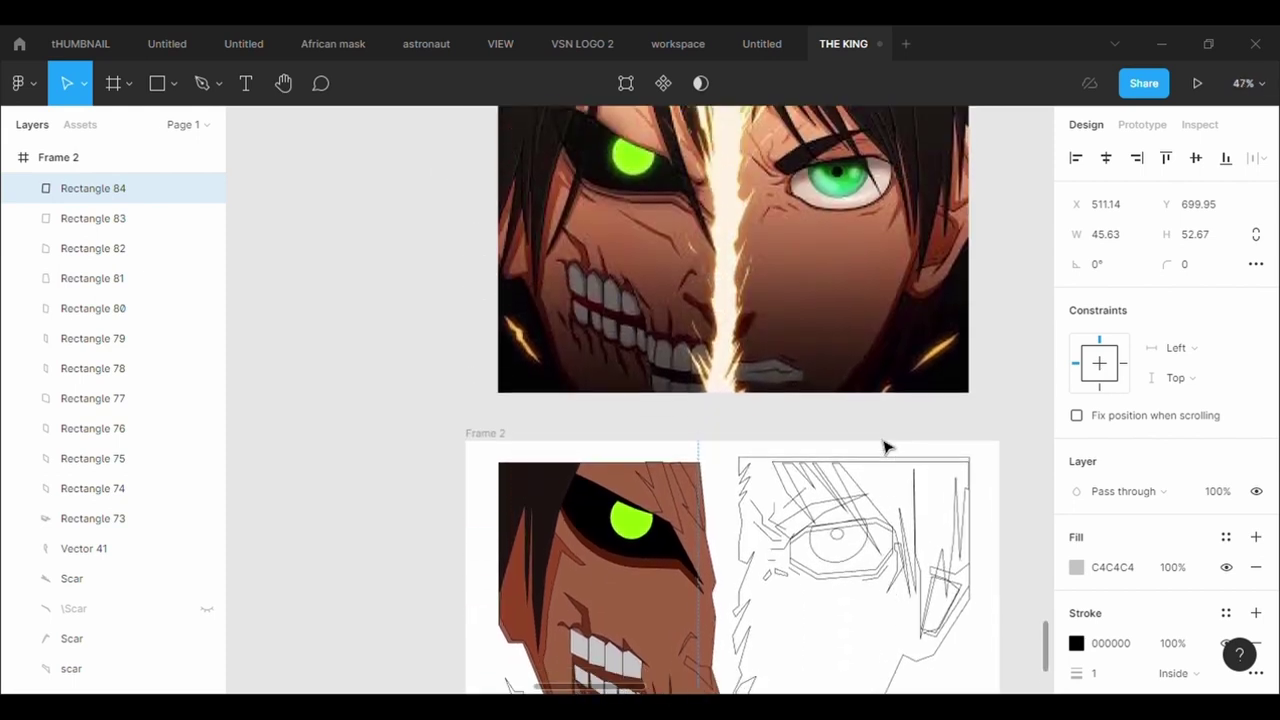
left_click(685, 506)
left_click(1101, 551)
left_click(1077, 567)
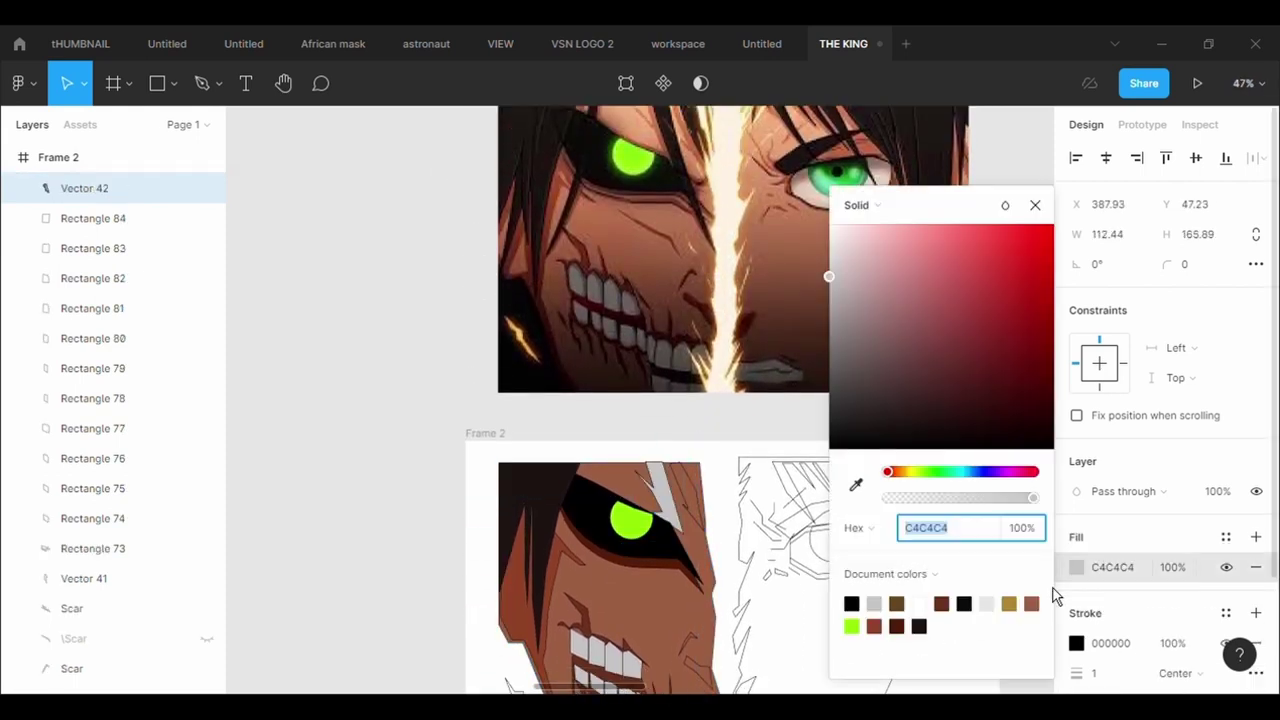
left_click(856, 485)
left_click(517, 609)
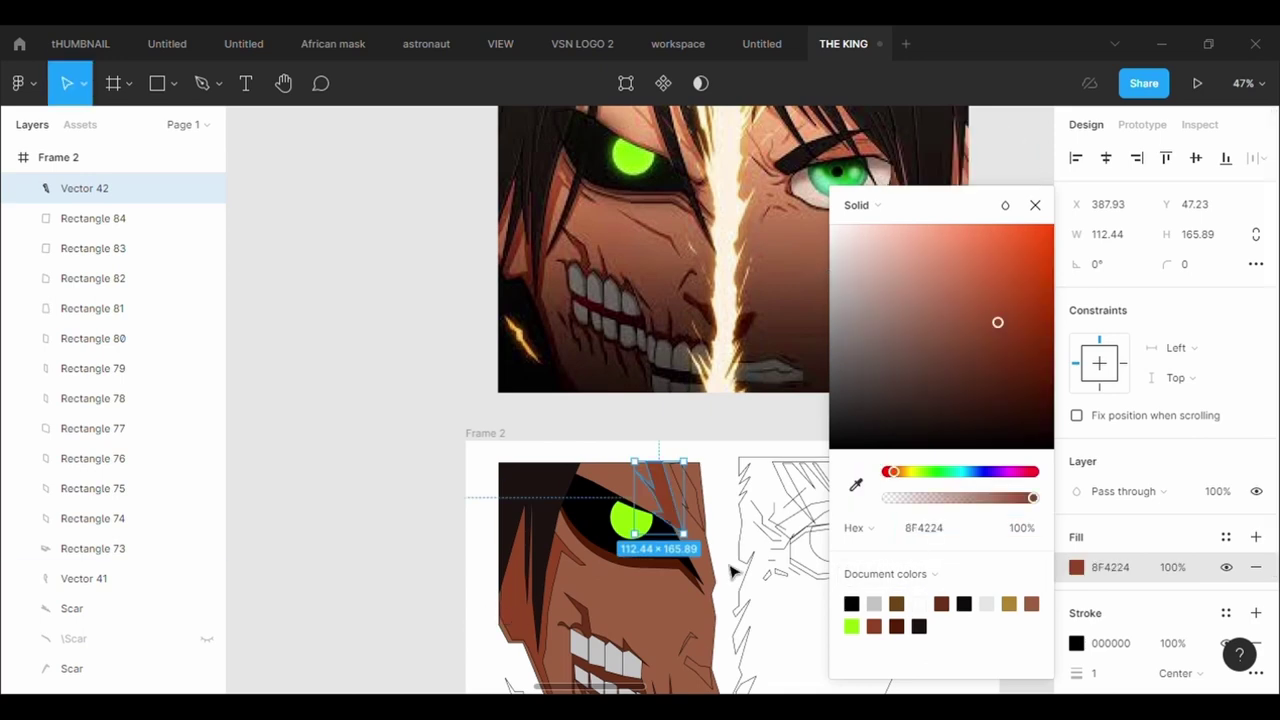
Bring the neighbouring forehead strand Vector 43 to the front and fill it with the same sampled red-brown 8F4224.
scroll(705, 540, "up", 1)
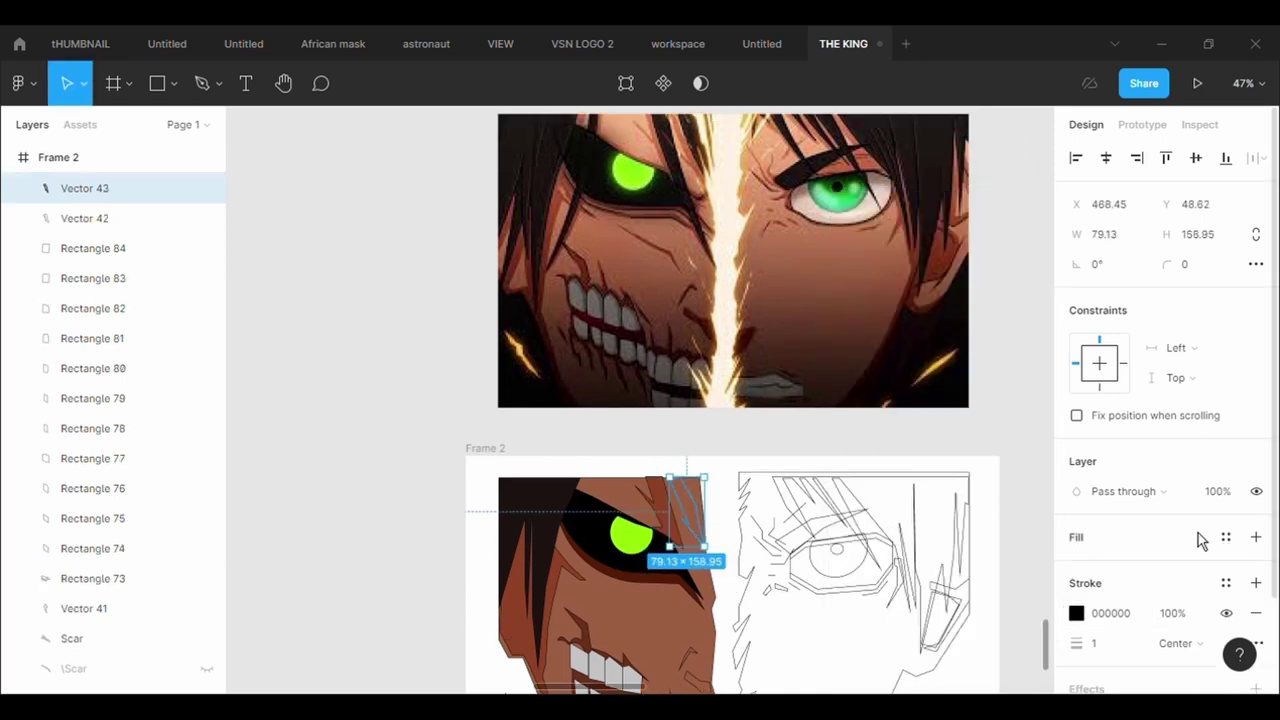
left_click(1256, 537)
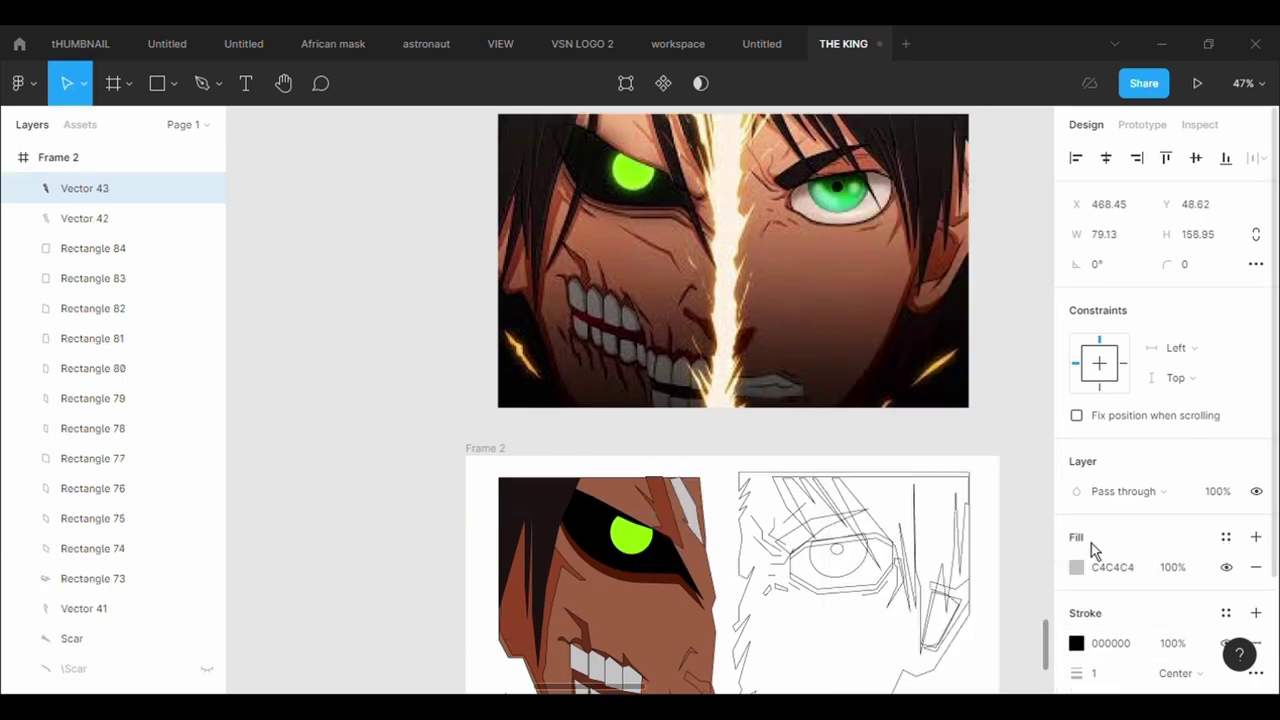
left_click(1076, 567)
left_click(856, 485)
left_click(524, 625)
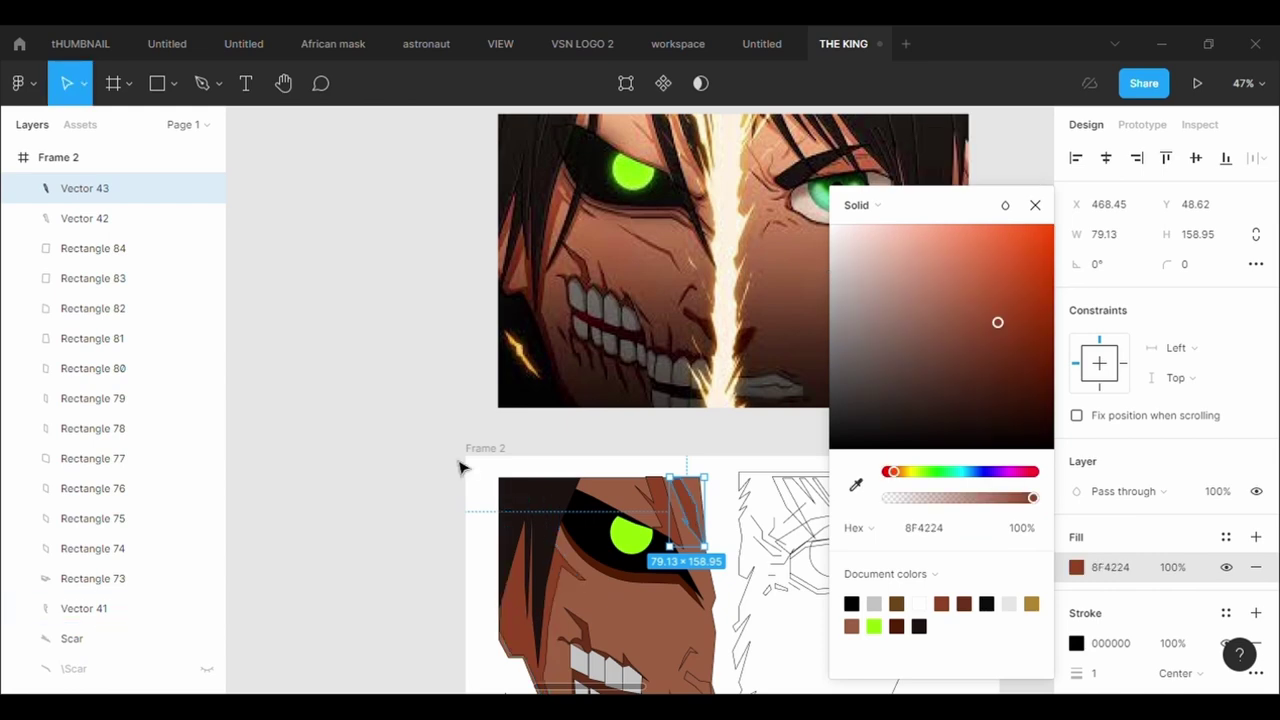
left_click(402, 455)
Add a fill to the scar beside the nostril, sampling its colour from the traced mouth area with the eyedropper.
scroll(700, 480, "down", 3)
scroll(703, 488, "down", 1)
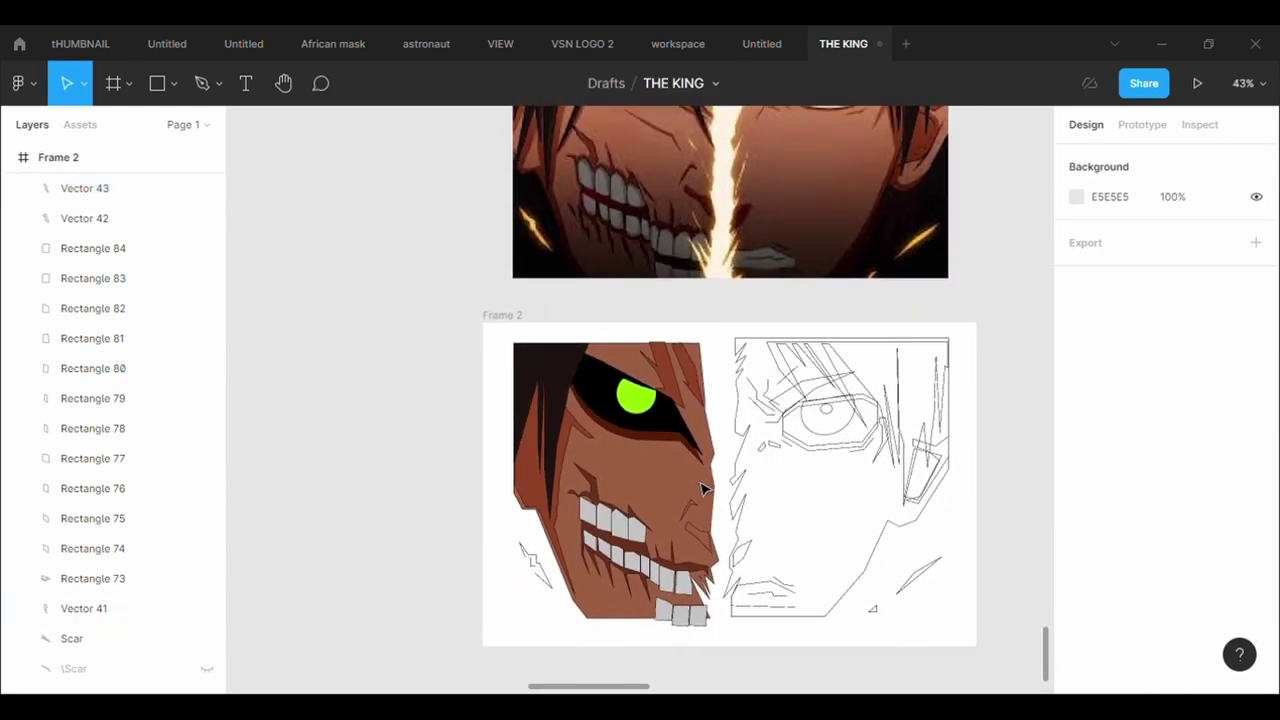
scroll(706, 495, "up", 2)
left_click(714, 590)
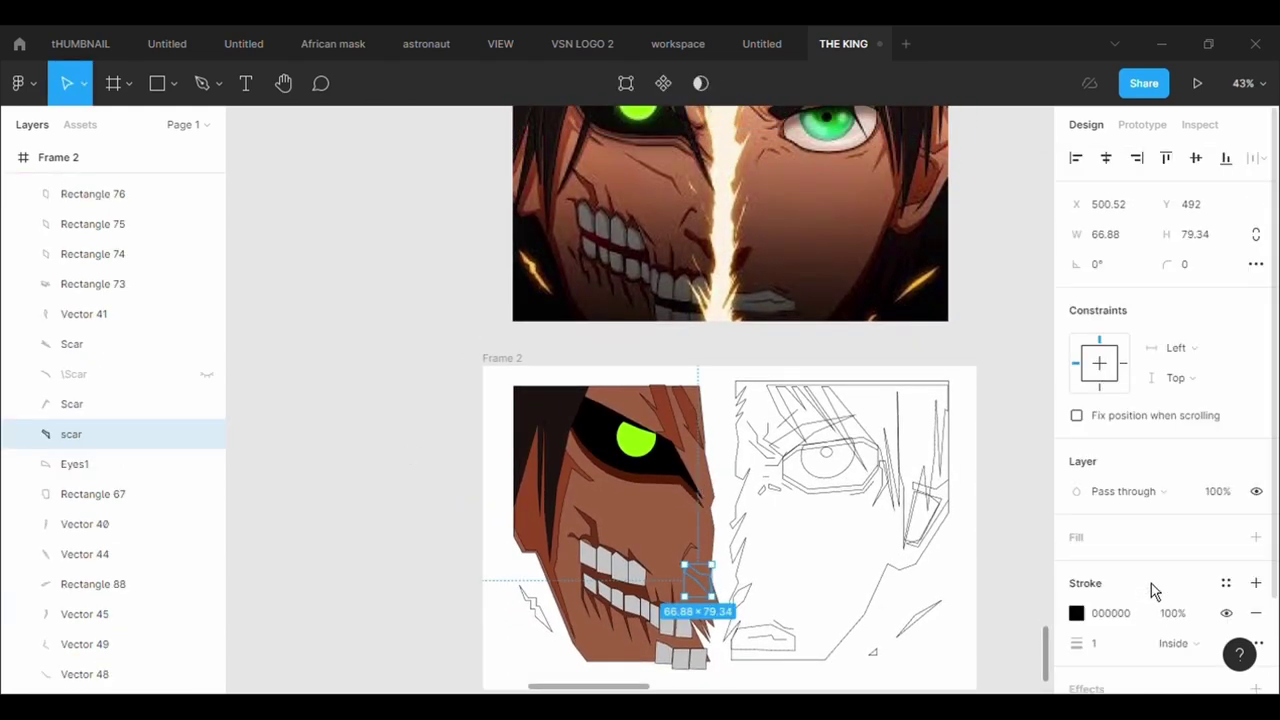
left_click(1256, 537)
left_click(1076, 567)
left_click(856, 486)
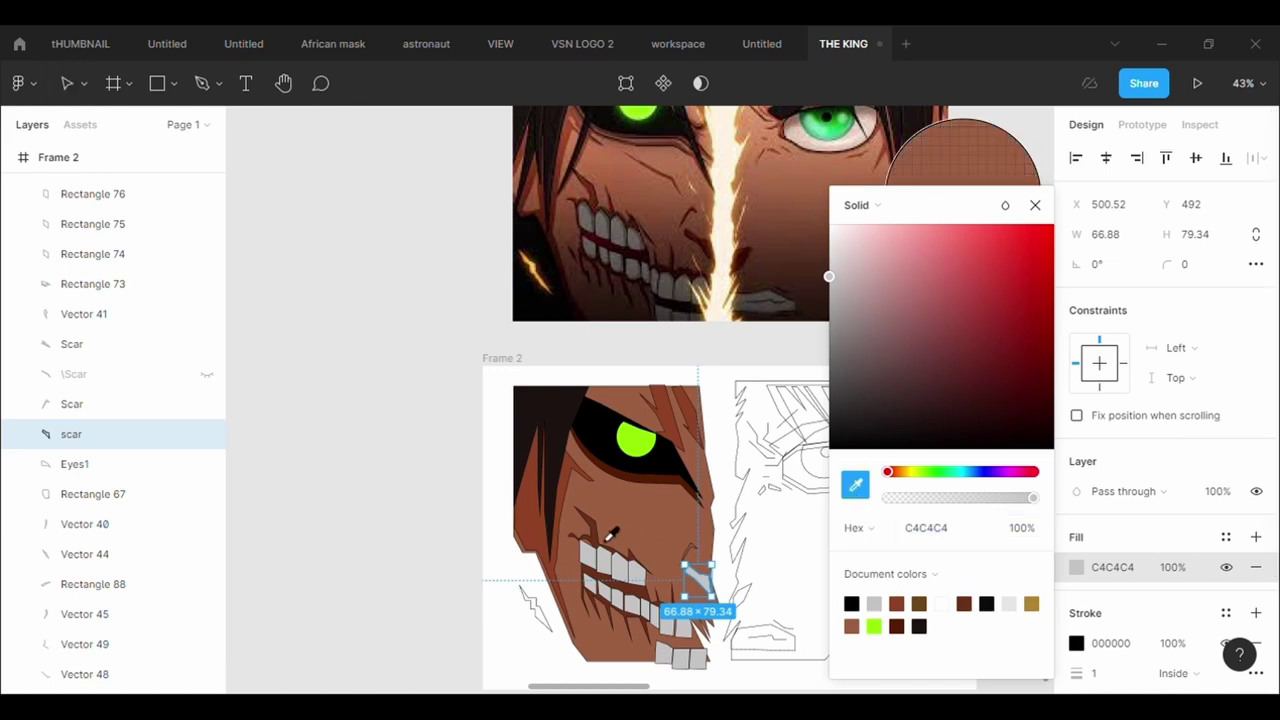
left_click(610, 536)
Fill the small Scar shape above the nostril with red-brown 8F4224 sampled from the traced cheek using the eyedropper.
left_click(72, 403)
left_click(1145, 540)
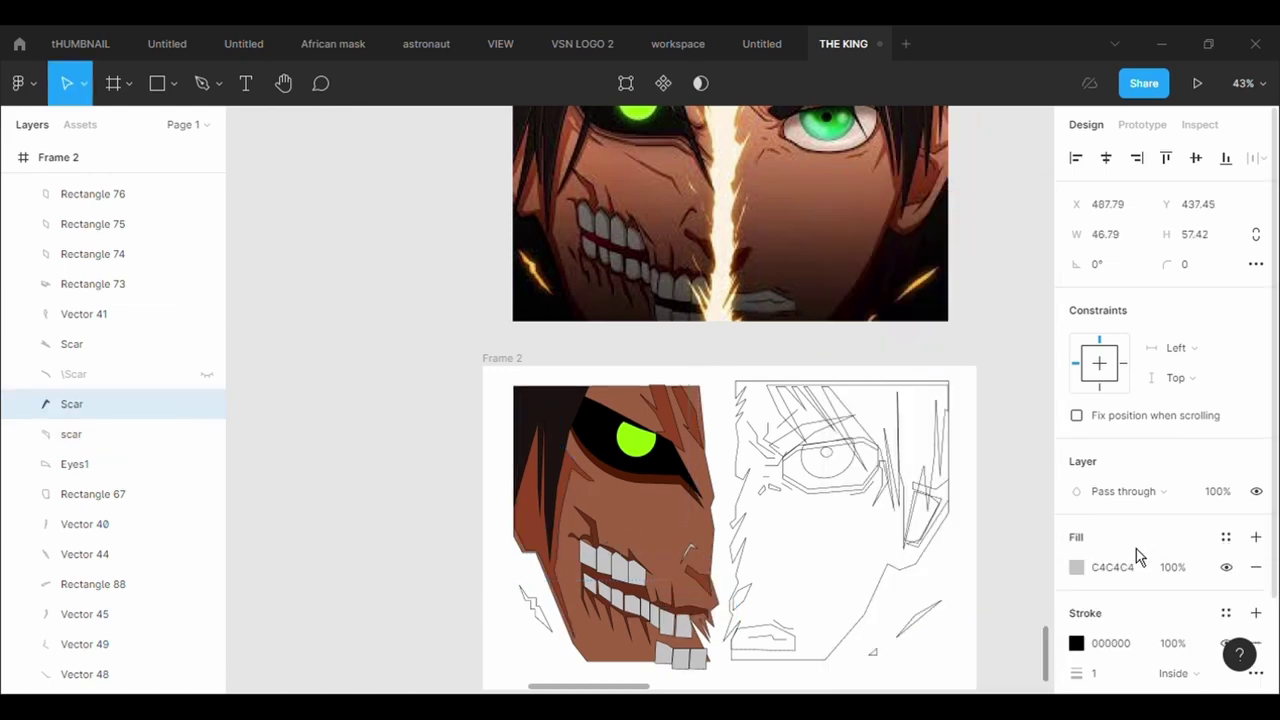
left_click(1076, 567)
left_click(856, 486)
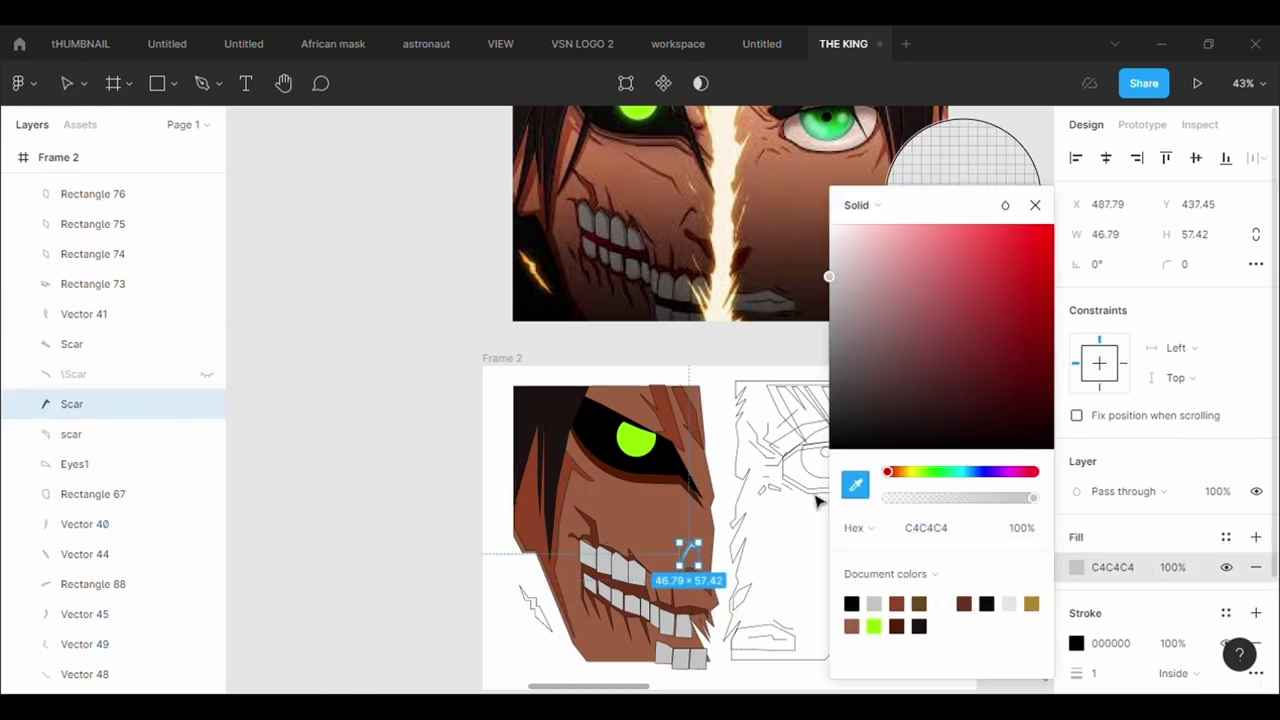
left_click(592, 520)
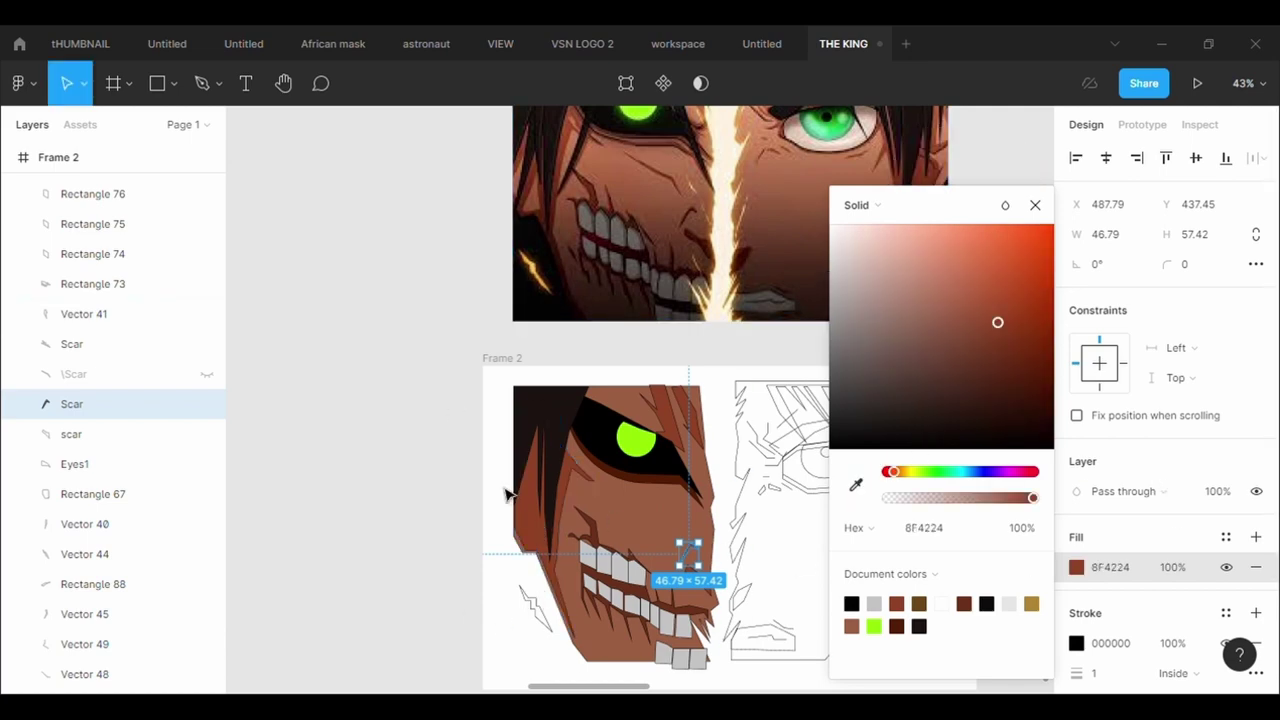
left_click(463, 474)
Draw a thin closed crease about 162 × 88 on the cheek below the green eye with the Pen tool.
scroll(462, 475, "up", 2)
scroll(462, 476, "up", 1)
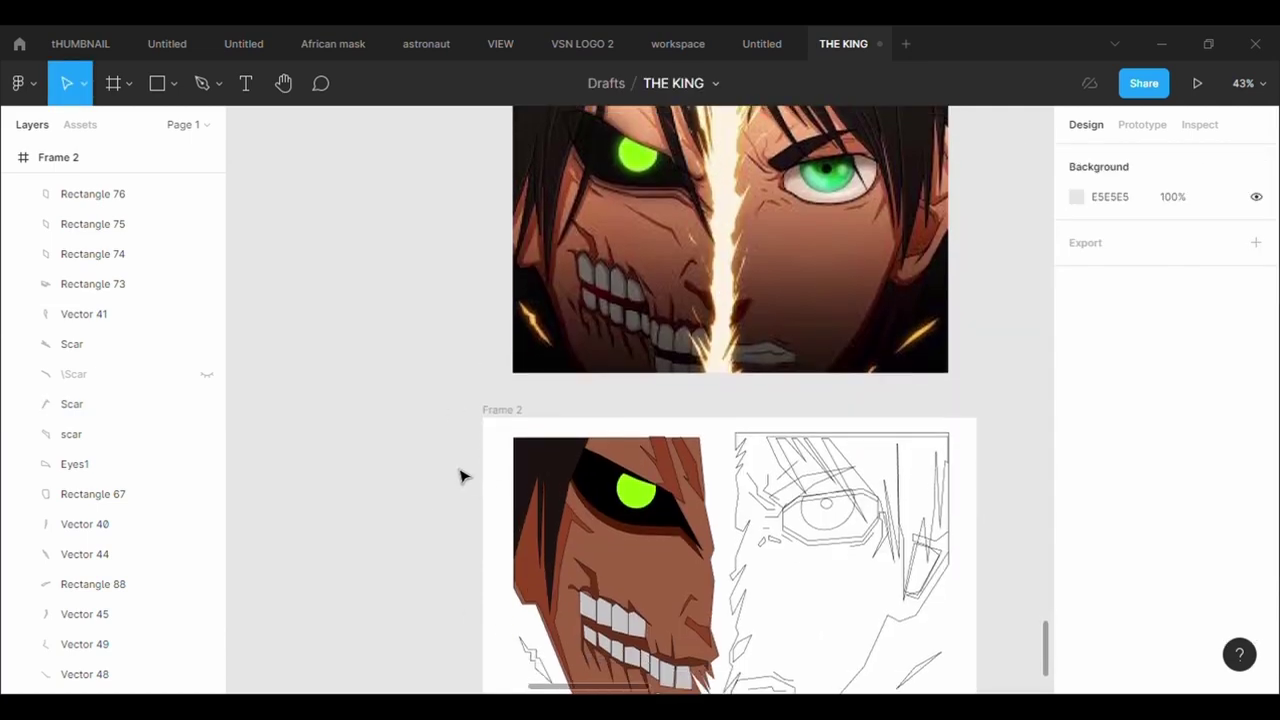
scroll(720, 510, "down", 1)
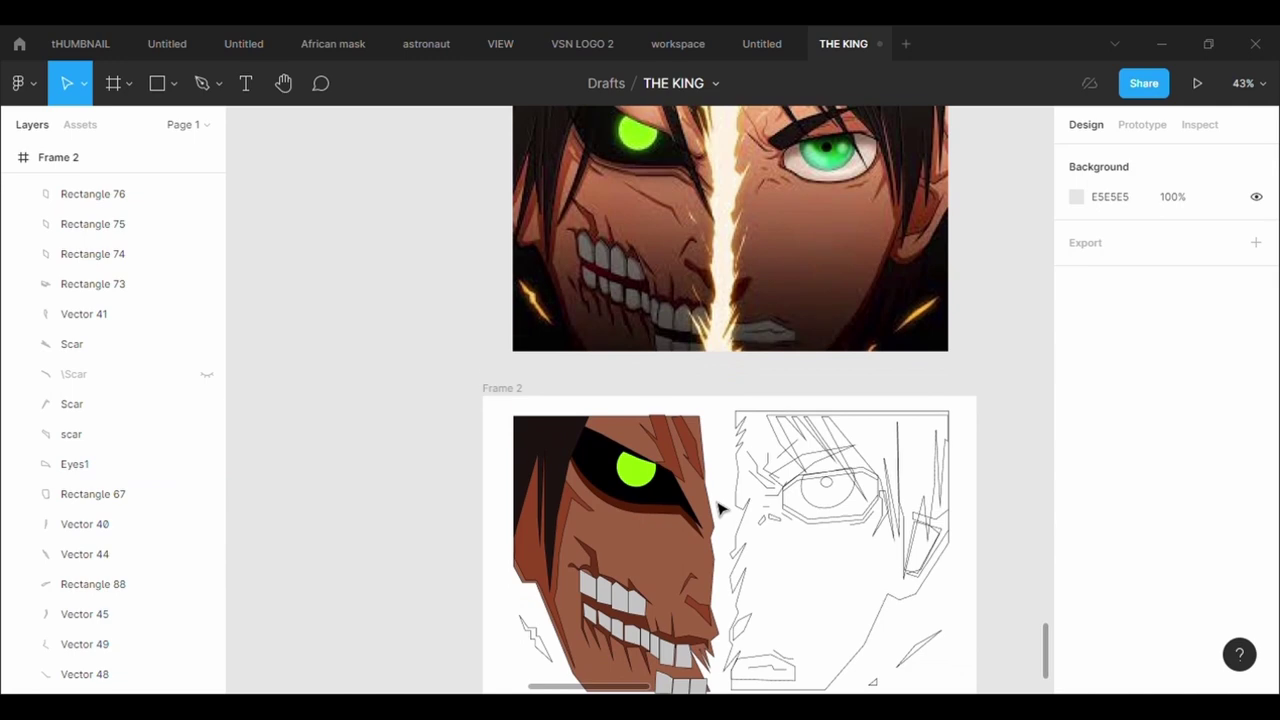
scroll(718, 508, "down", 1)
left_click(160, 86)
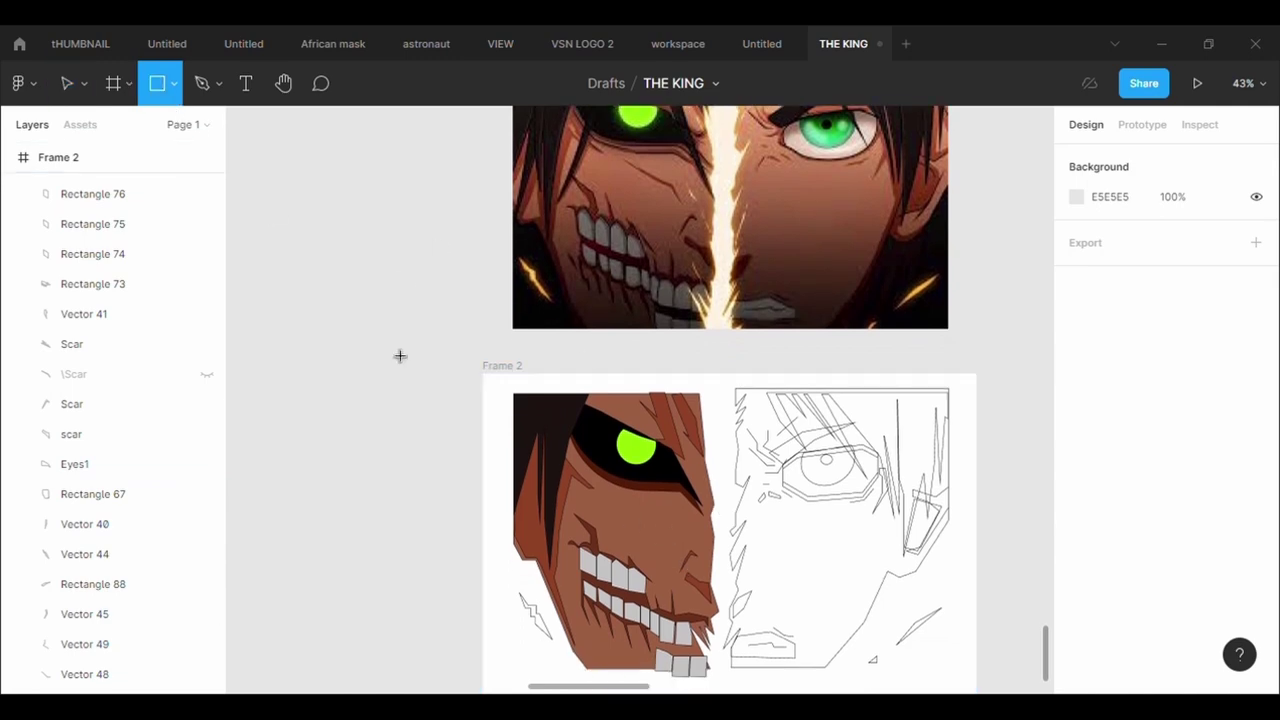
key("p")
scroll(652, 516, "up", 3)
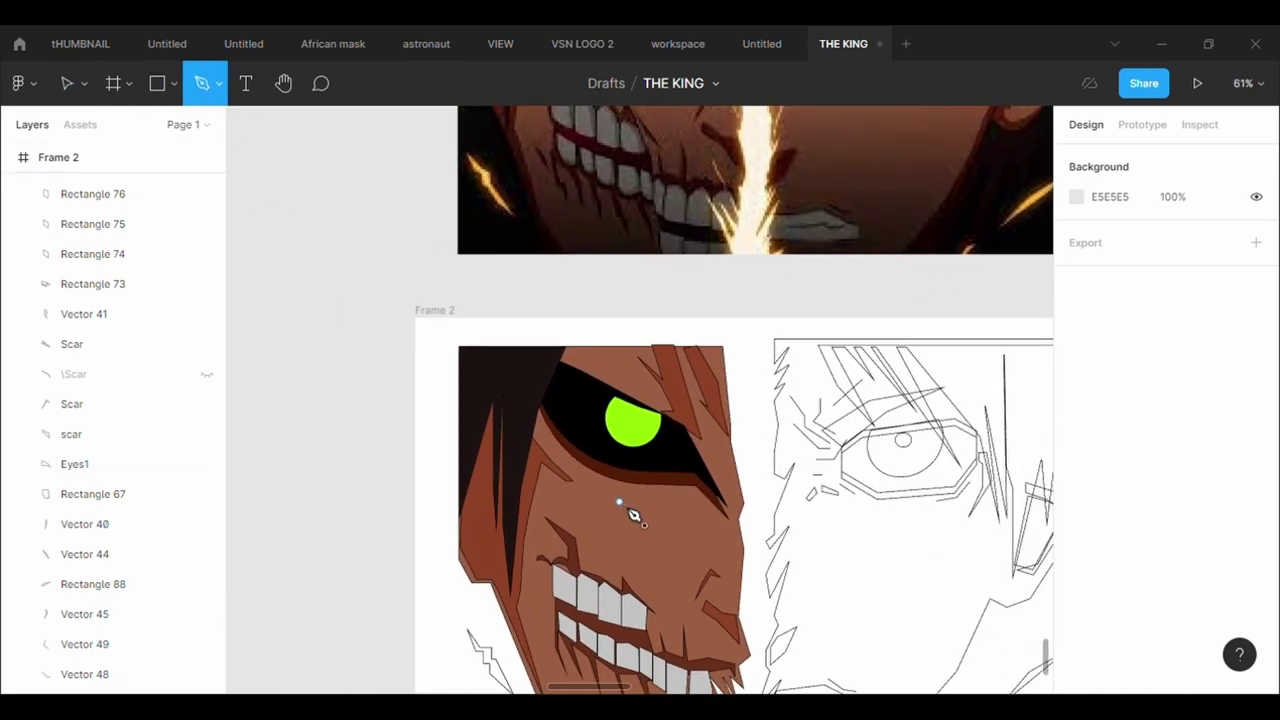
left_click(619, 502)
left_click(677, 523)
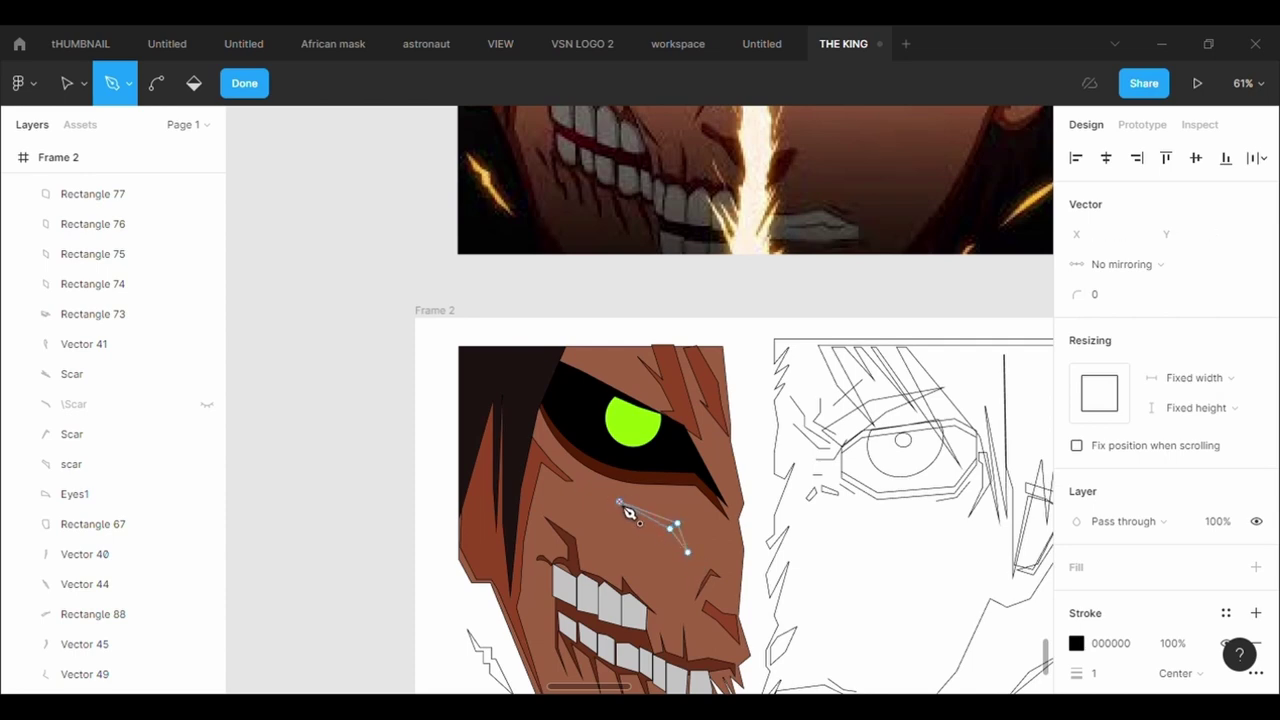
key("Escape")
scroll(760, 540, "down", 3)
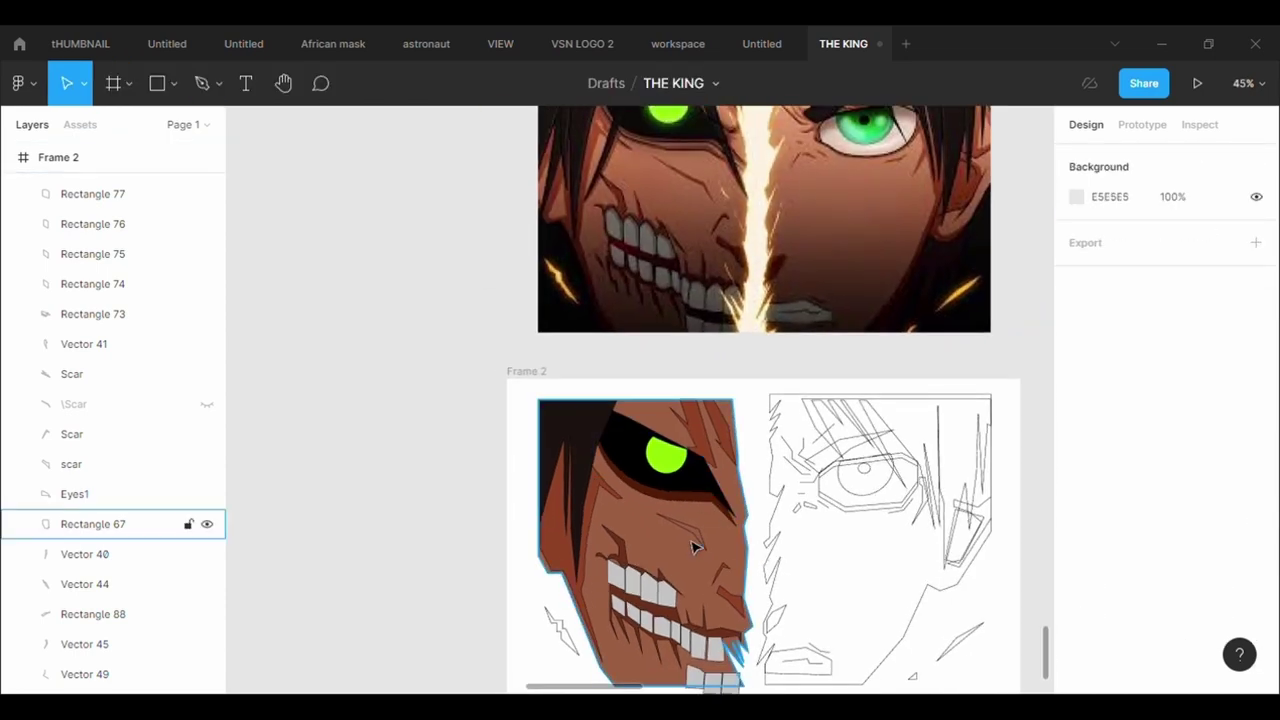
Fill the new cheek crease, Vector 61, with red-brown 8F4224 sampled from the side of the face.
left_click(697, 547)
left_click_drag(721, 556, 654, 540)
left_click(1137, 545)
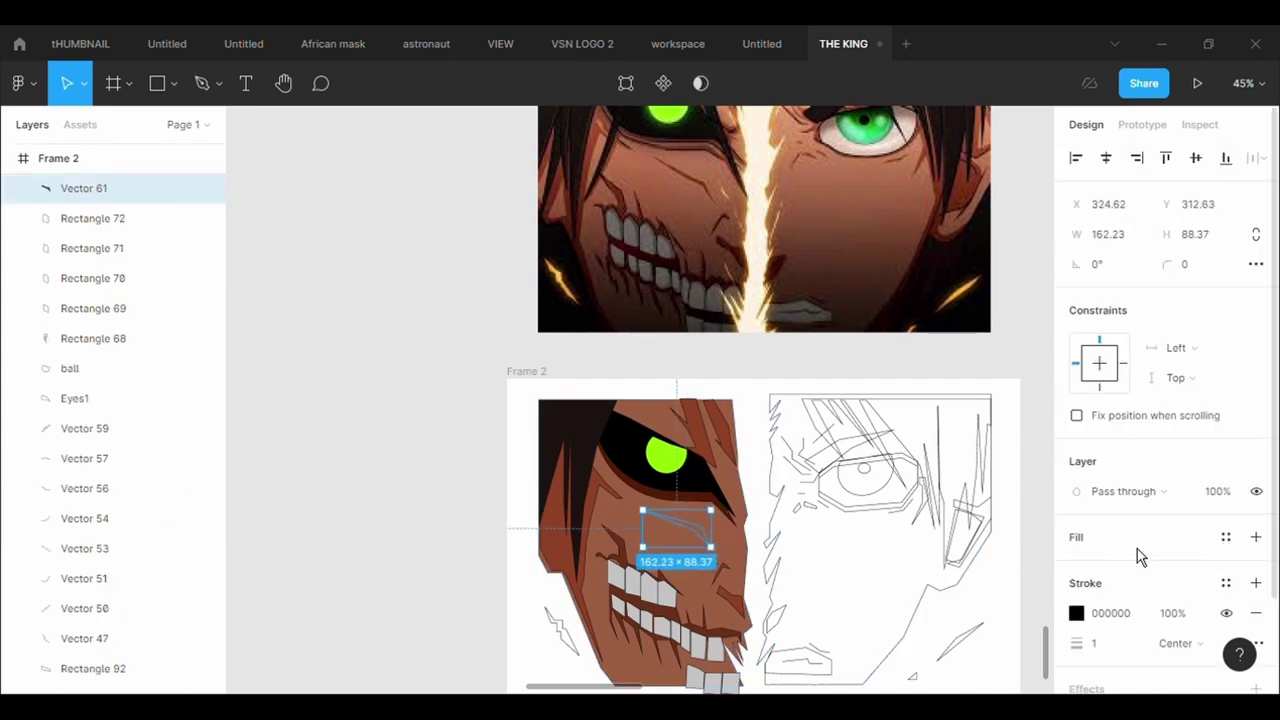
left_click(1076, 567)
left_click(856, 485)
left_click(568, 559)
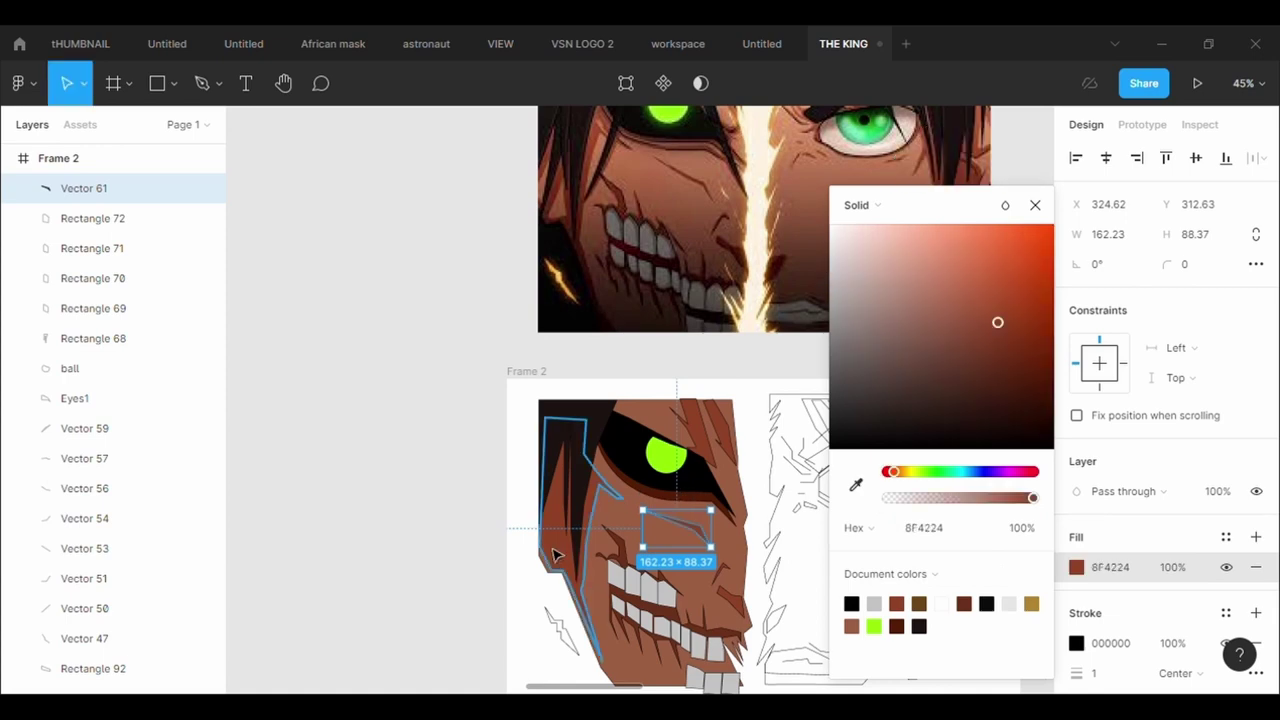
key("Escape")
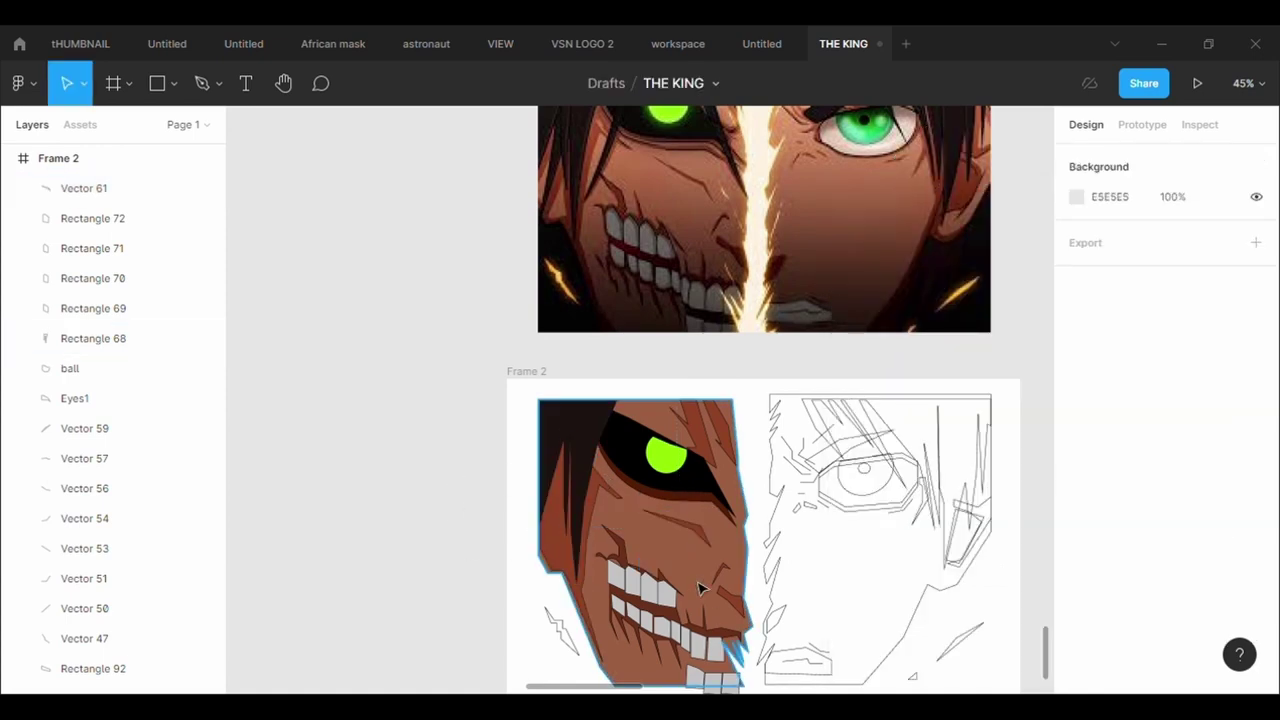
Draw a closed, bent hair strand about 139 × 407 from the forehead across the green-eyed side with the Pen tool.
scroll(703, 590, "down", 2)
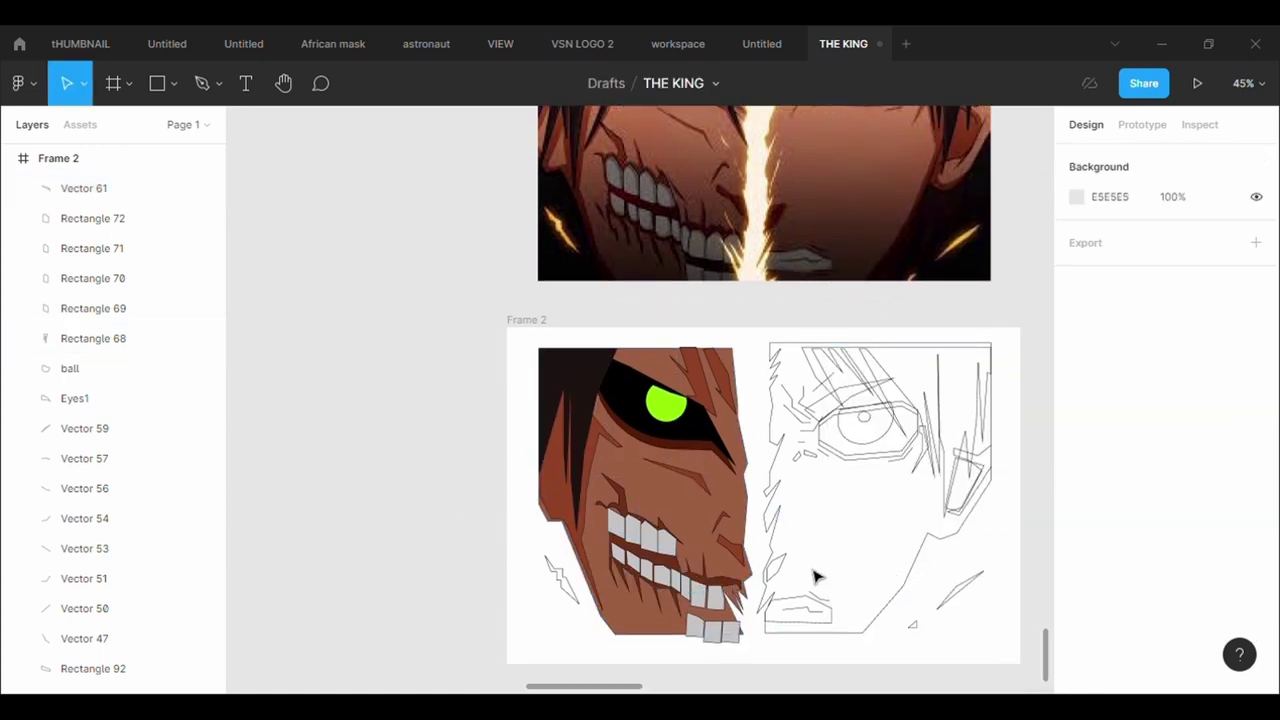
scroll(815, 577, "up", 5)
key("p")
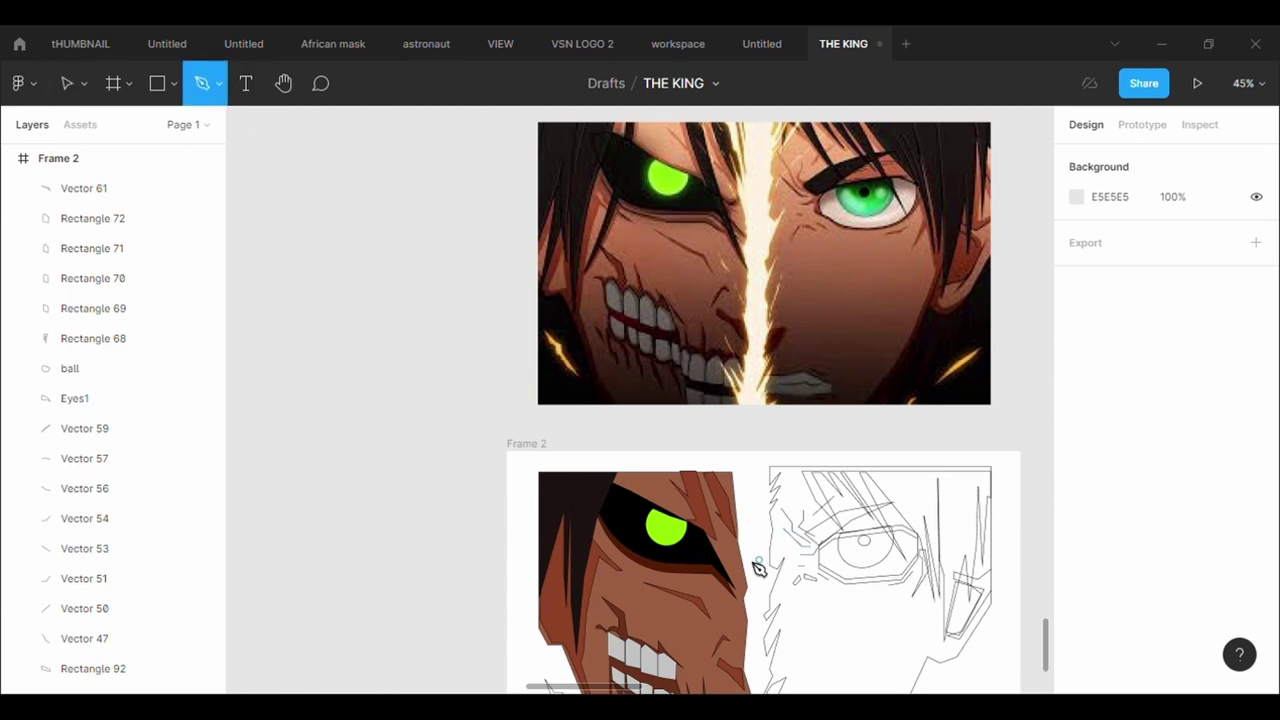
left_click(623, 472)
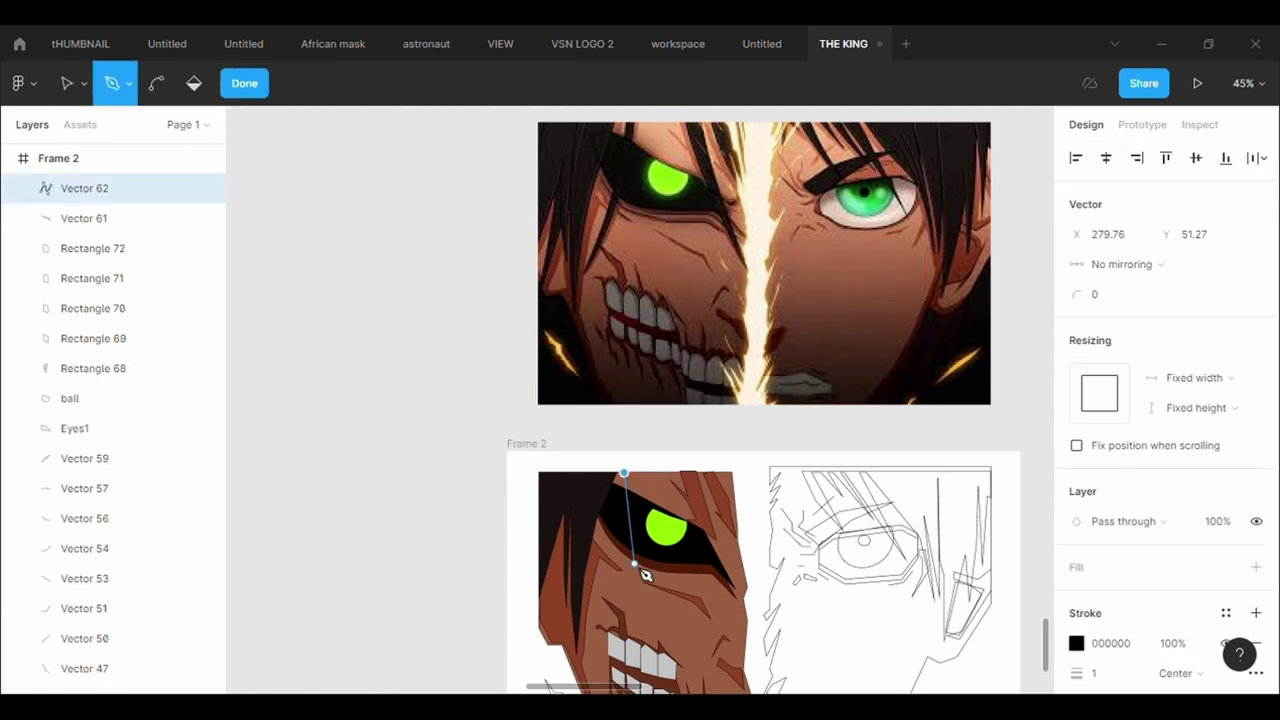
left_click(591, 643)
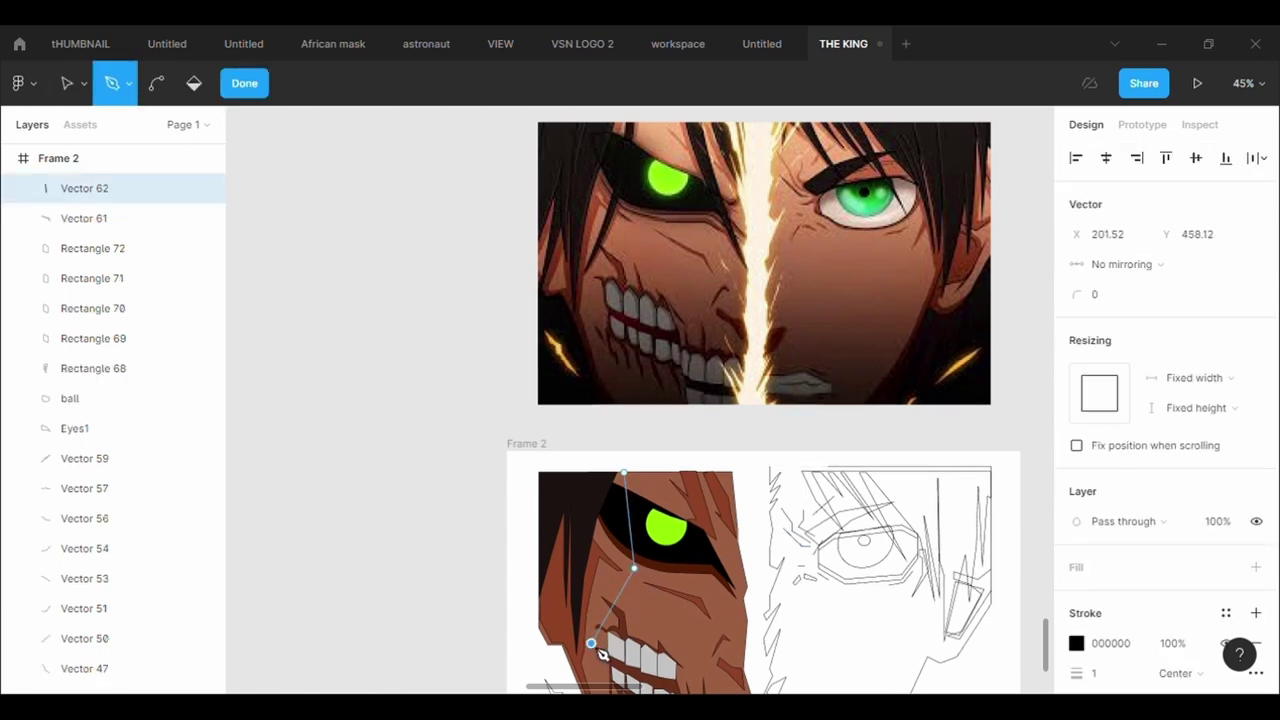
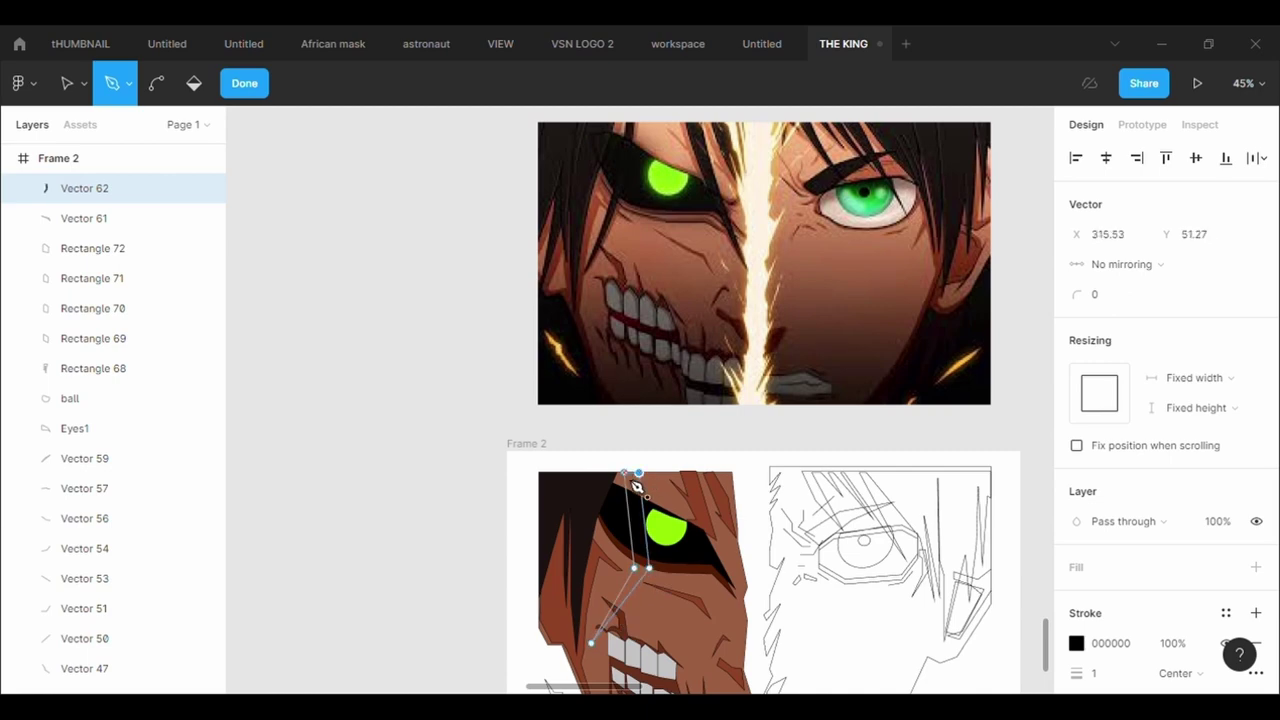
key("Return")
Fill the new hair strand, Vector 62, with near-black 1C1412 sampled from the dark hair using the eyedropper.
left_click(1131, 550)
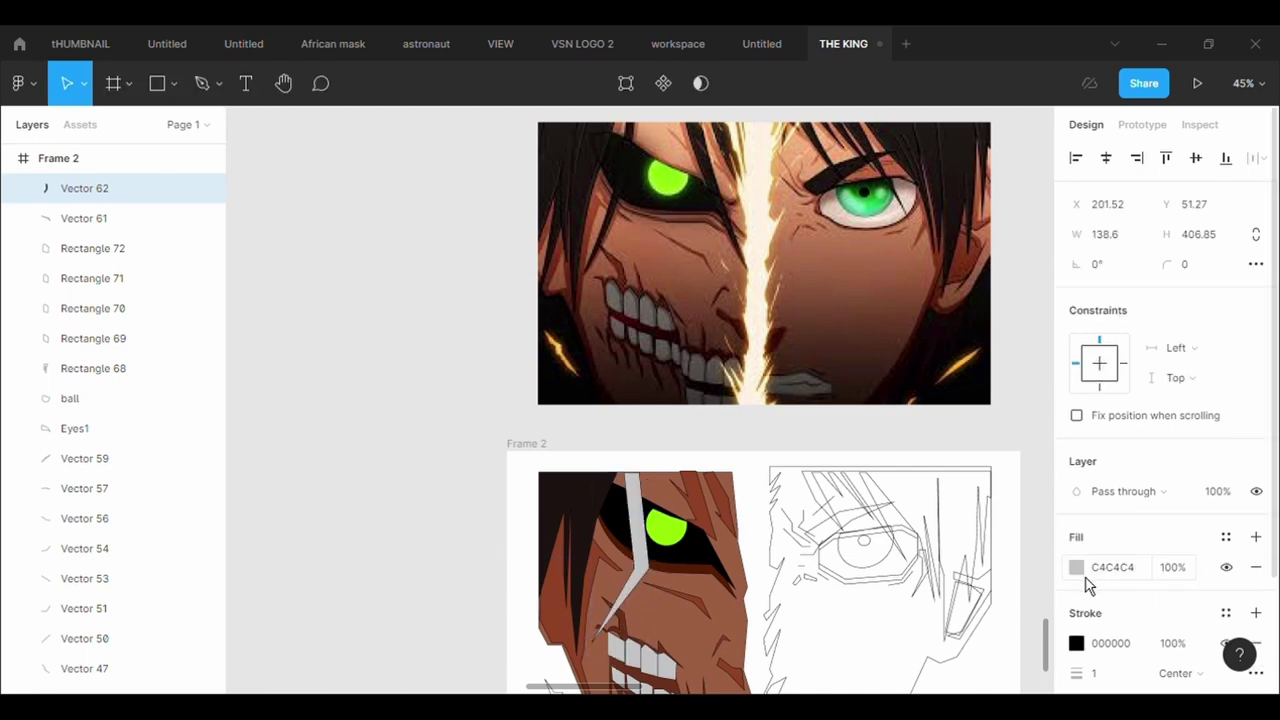
left_click(1078, 570)
left_click(858, 489)
left_click(568, 491)
Reshape the strand Vector 62 by moving its bend points up and narrowing the bend, and round both with a corner radius of 500.
key("Return")
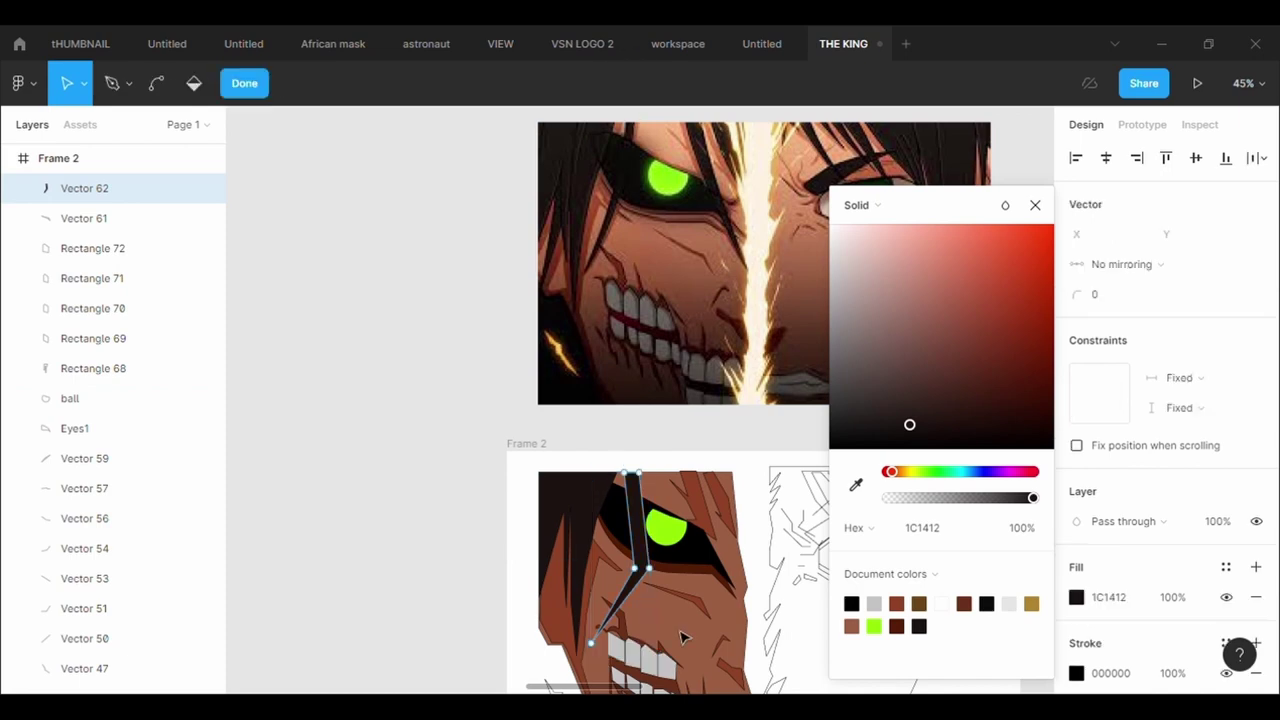
left_click_drag(635, 569, 633, 551)
left_click(1134, 317)
type("50")
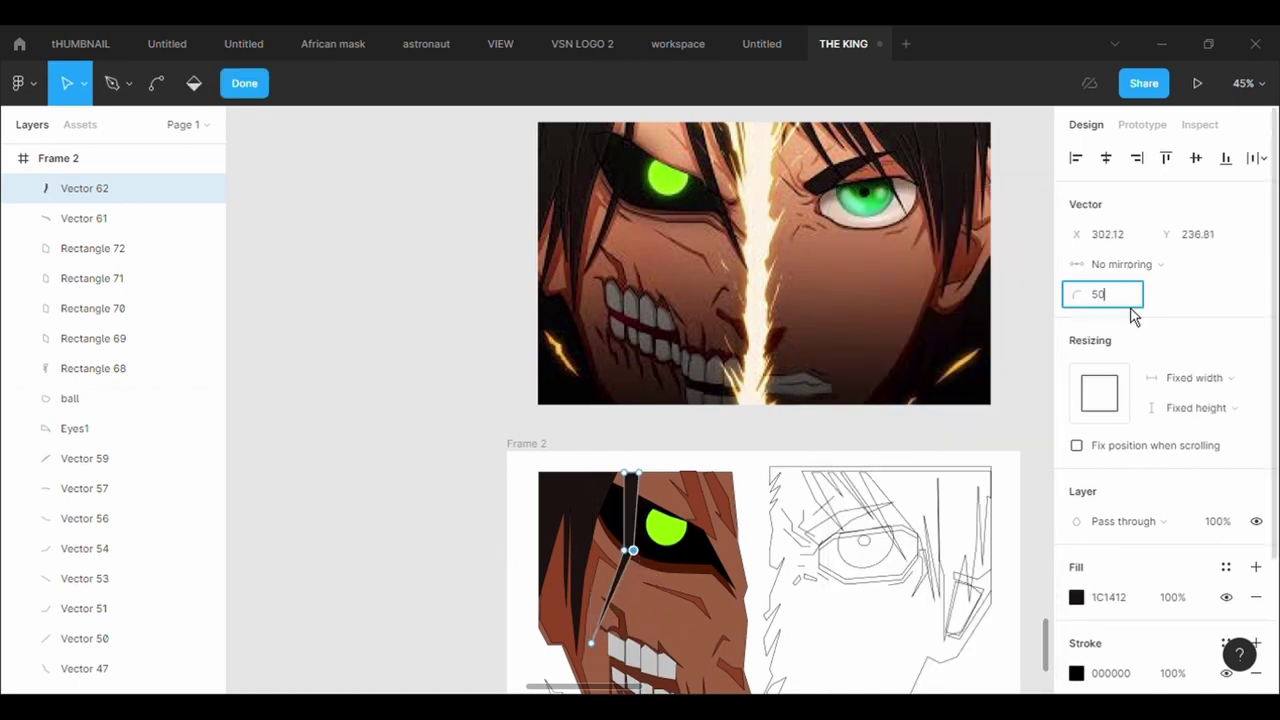
type("0")
key("Return")
scroll(632, 497, "up", 2)
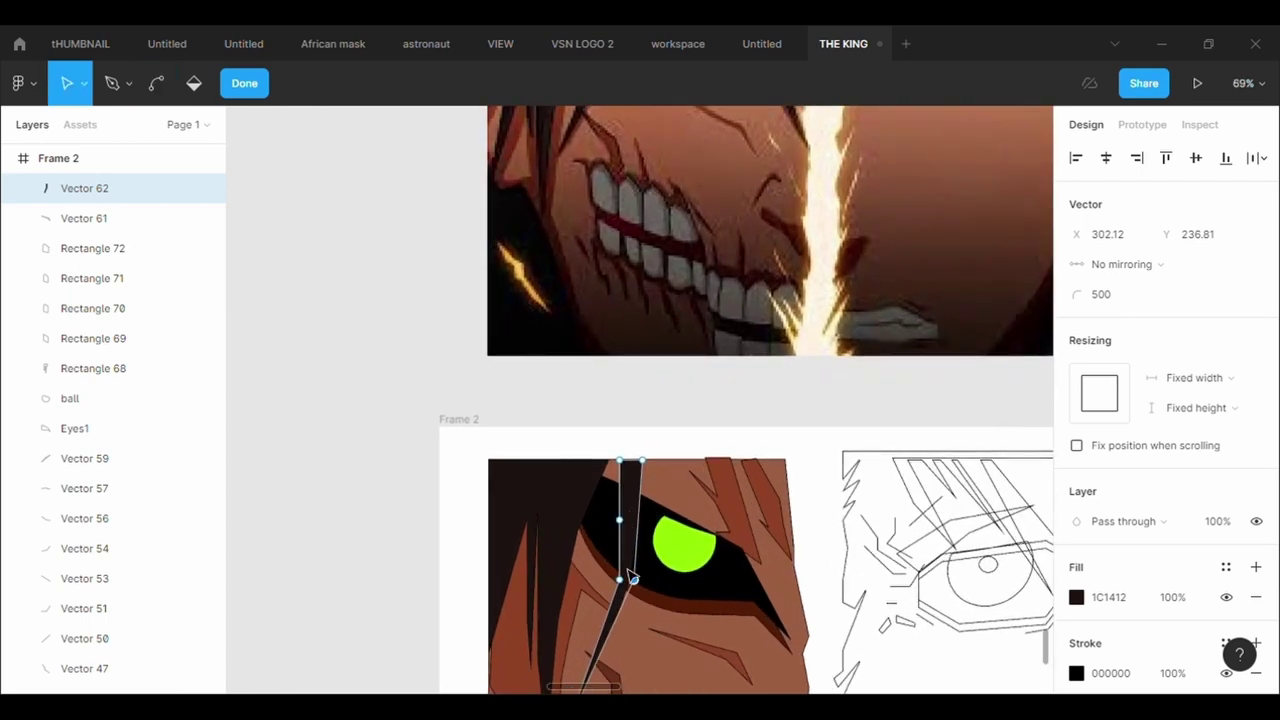
left_click(1127, 304)
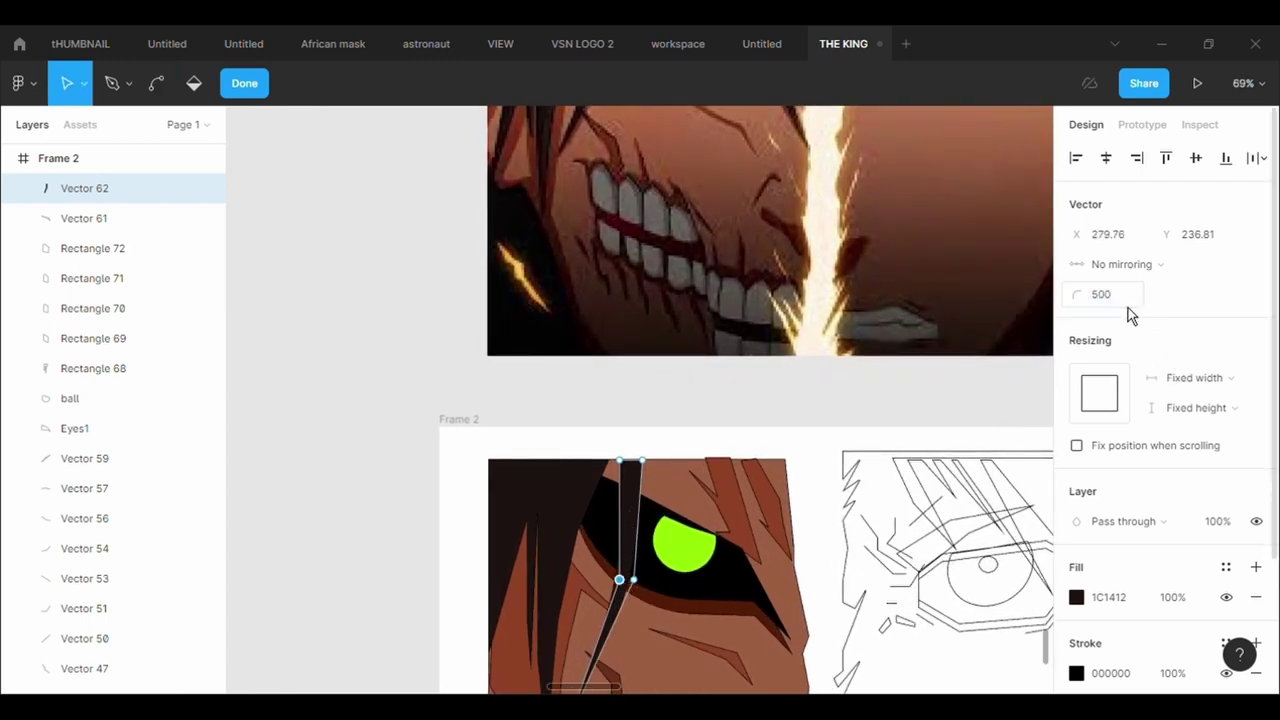
double_click(840, 557)
scroll(840, 557, "down", 3)
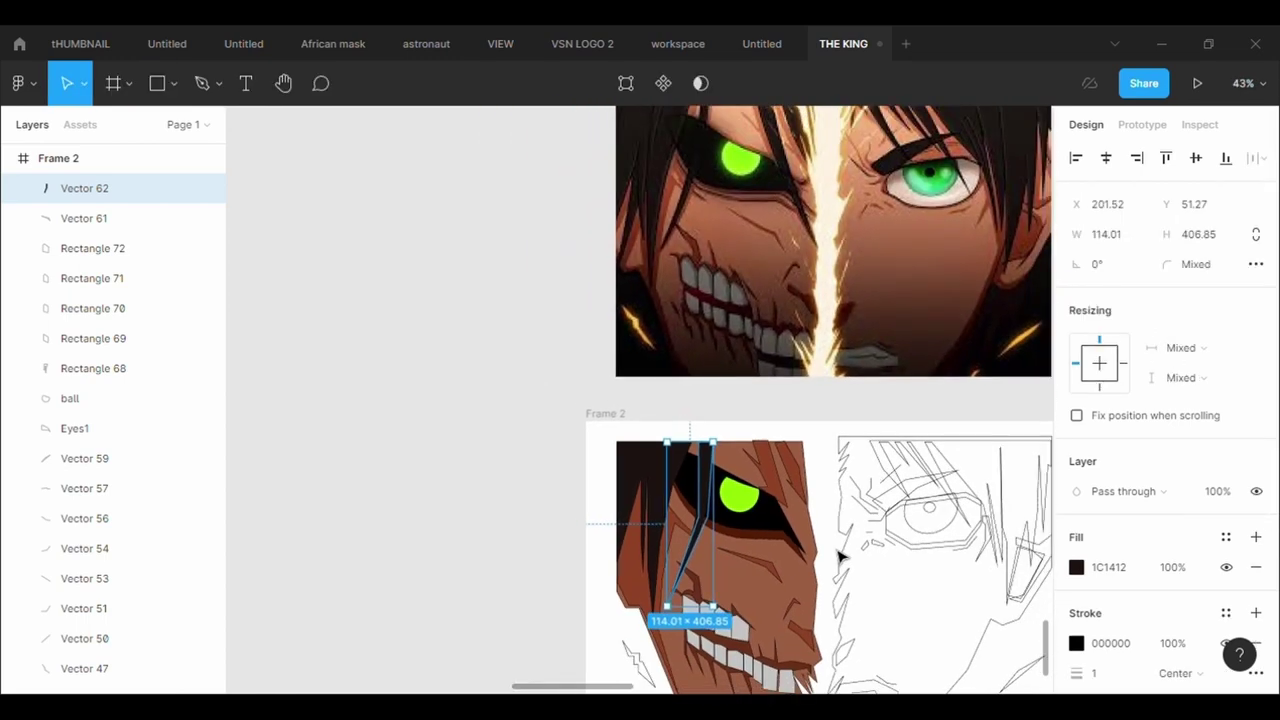
scroll(840, 557, "down", 1, "ctrl")
left_click(483, 531)
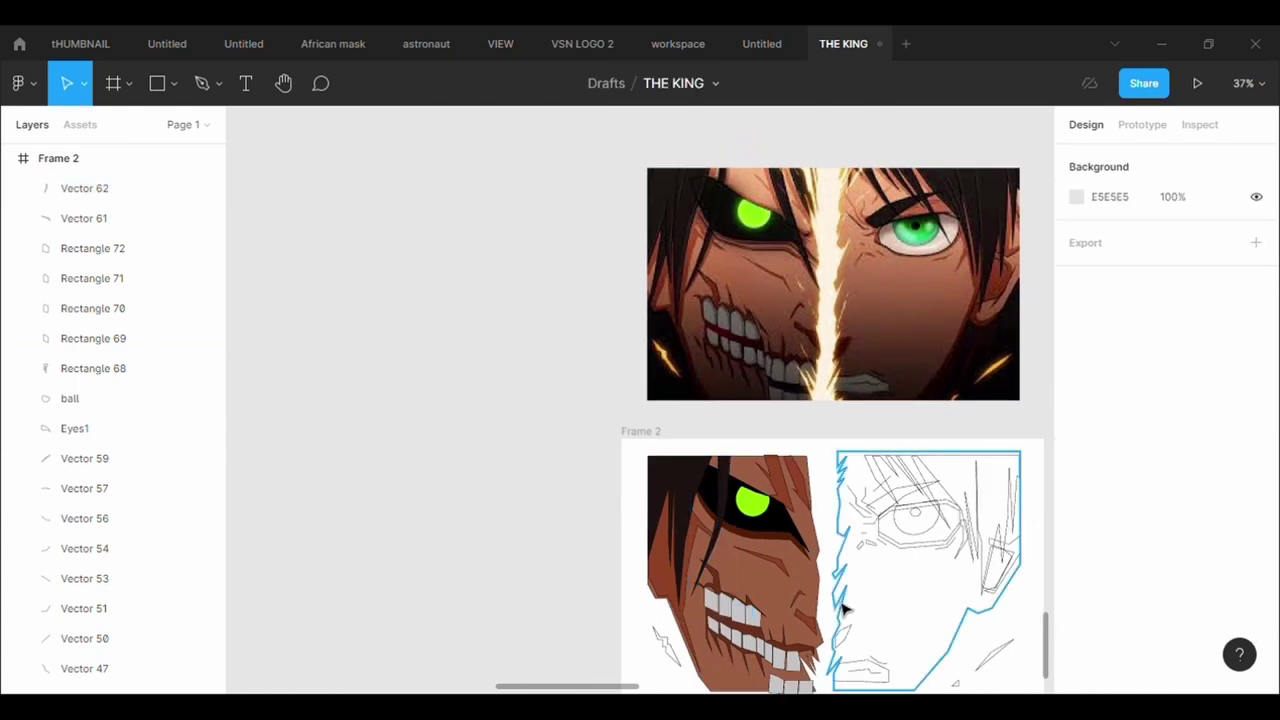
Duplicate the hair strand Vector 62, flip the copy horizontally and place it across the inner side of the green eye.
scroll(843, 610, "up", 5, "ctrl")
scroll(843, 610, "down", 6, "ctrl")
left_click(735, 533)
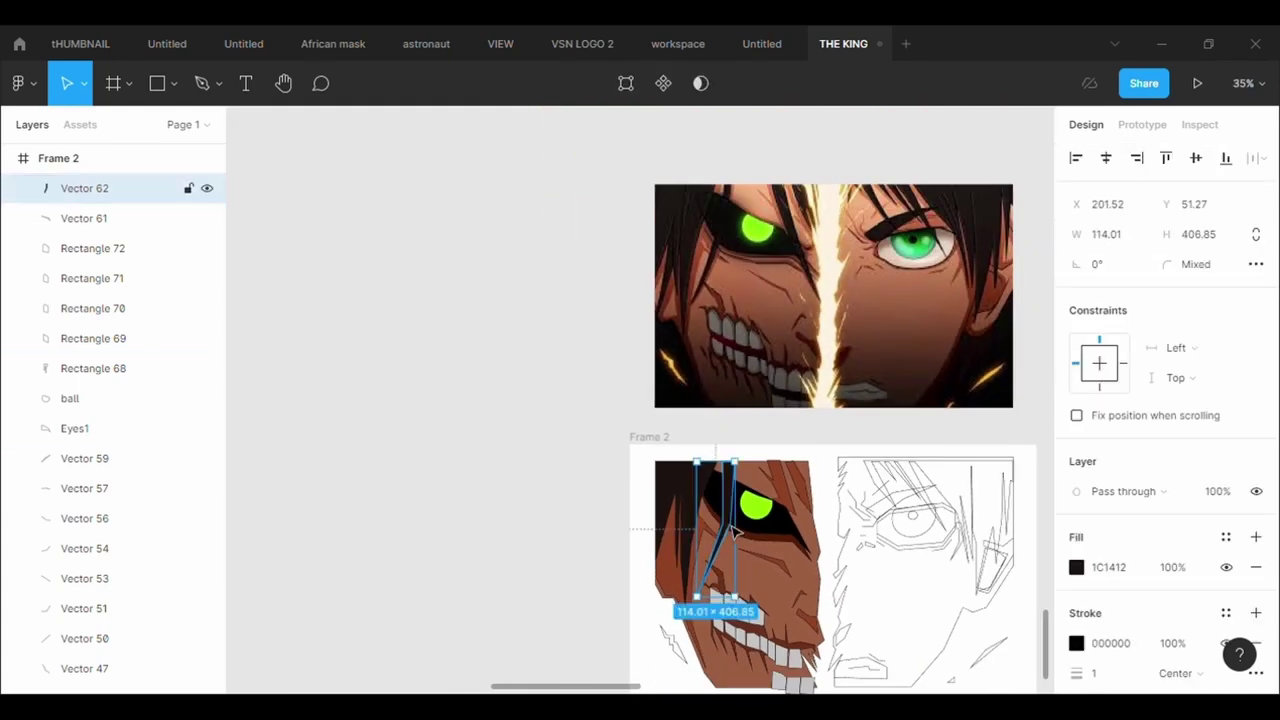
key("ctrl+v")
key("shift+h")
left_click_drag(711, 504, 786, 512)
left_click(568, 510)
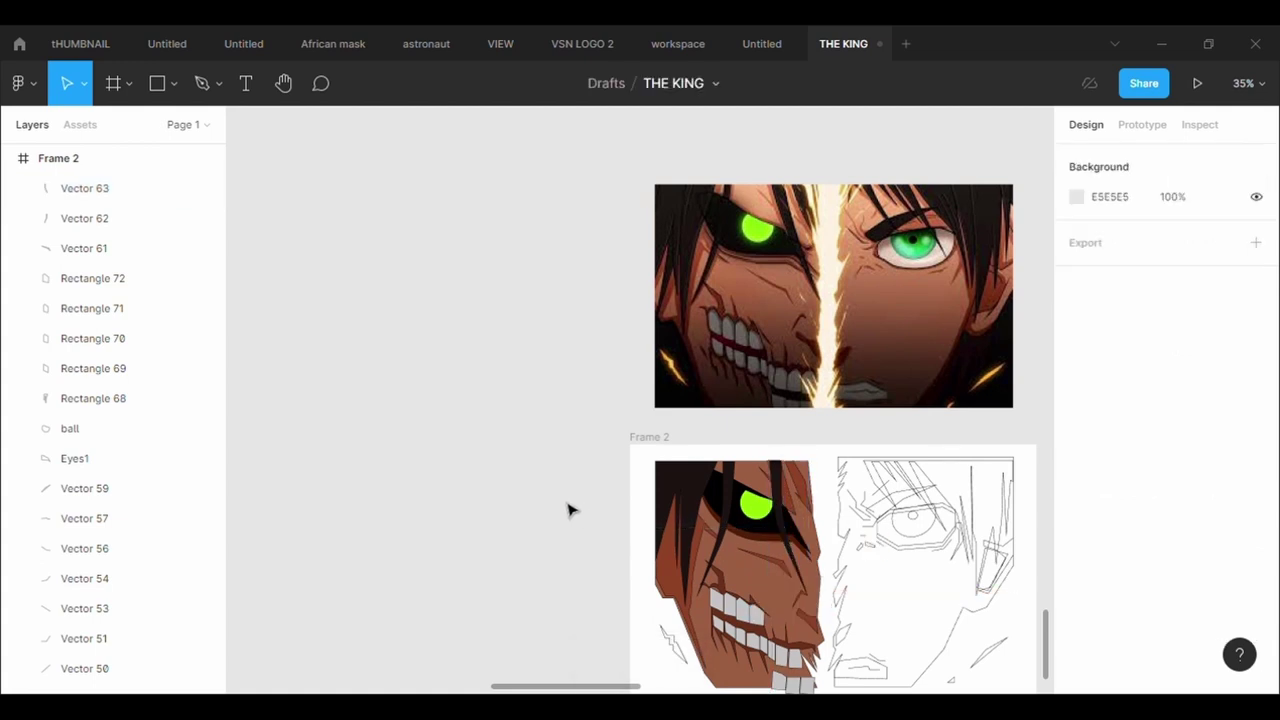
Draw a closed hair strand about 78 × 181 over the red-brown forehead strands with the Pen tool and select it.
scroll(805, 485, "up", 3)
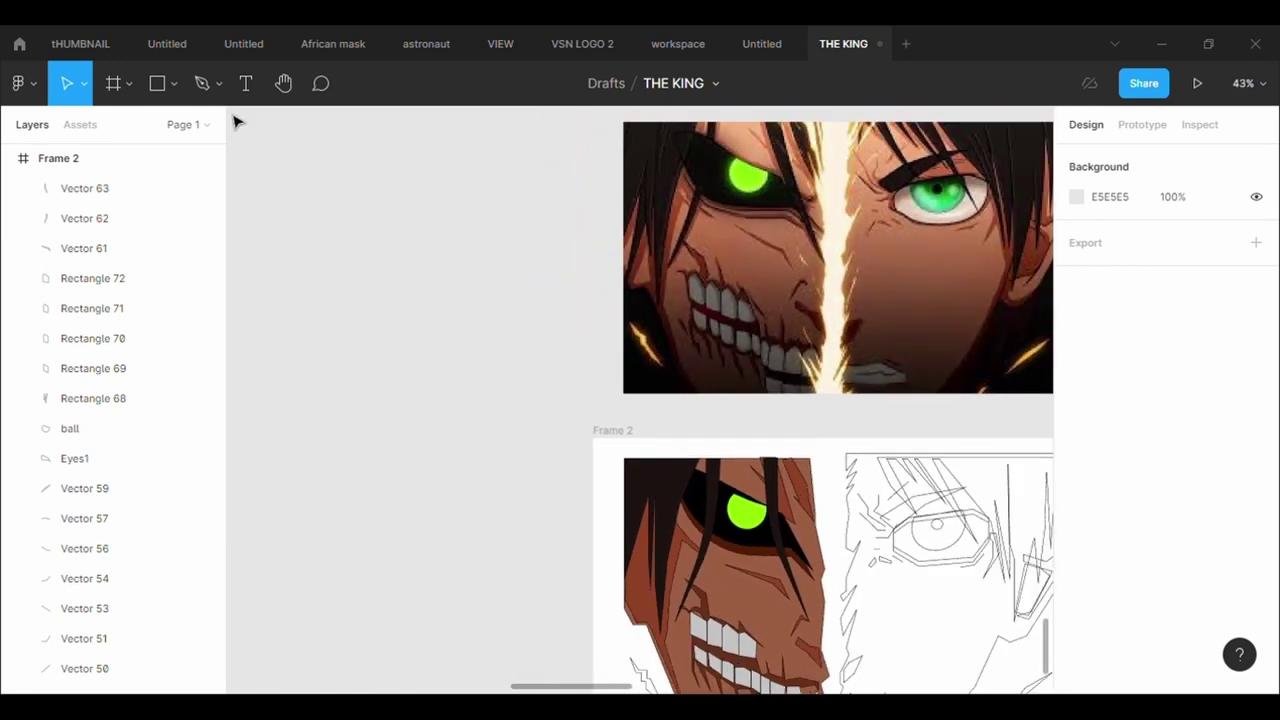
left_click(204, 84)
scroll(850, 492, "up", 5)
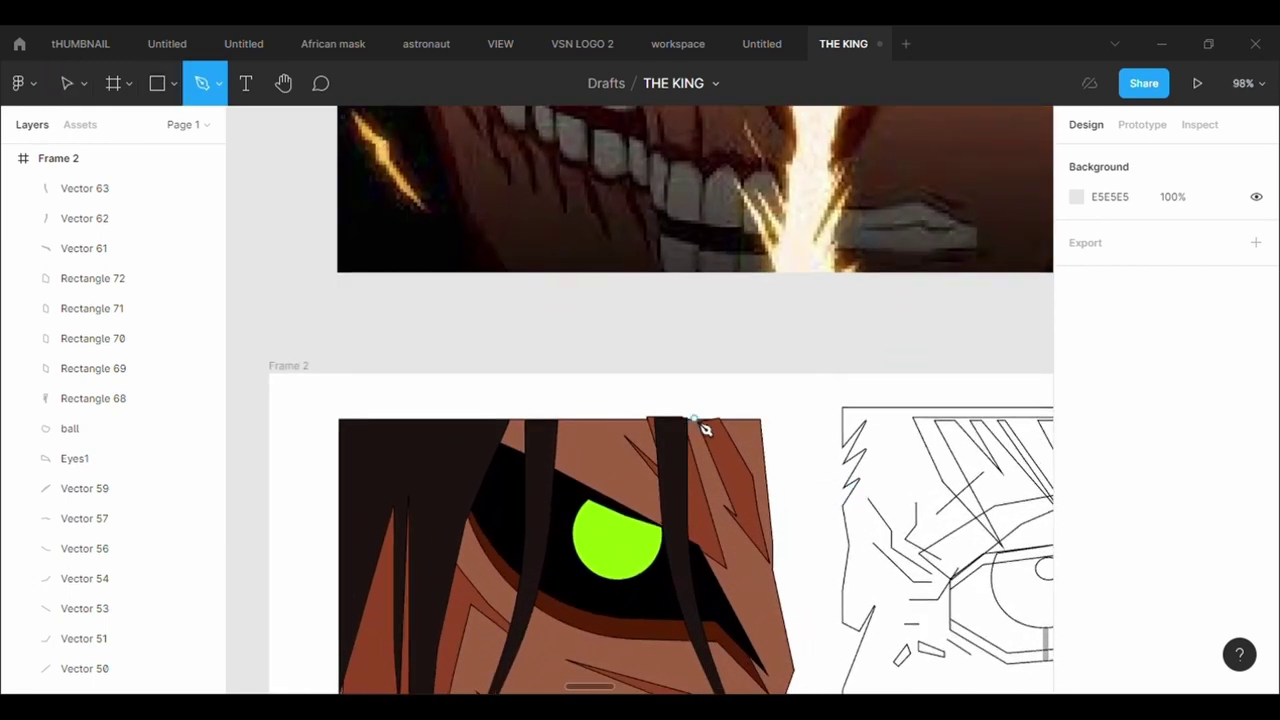
left_click(695, 418)
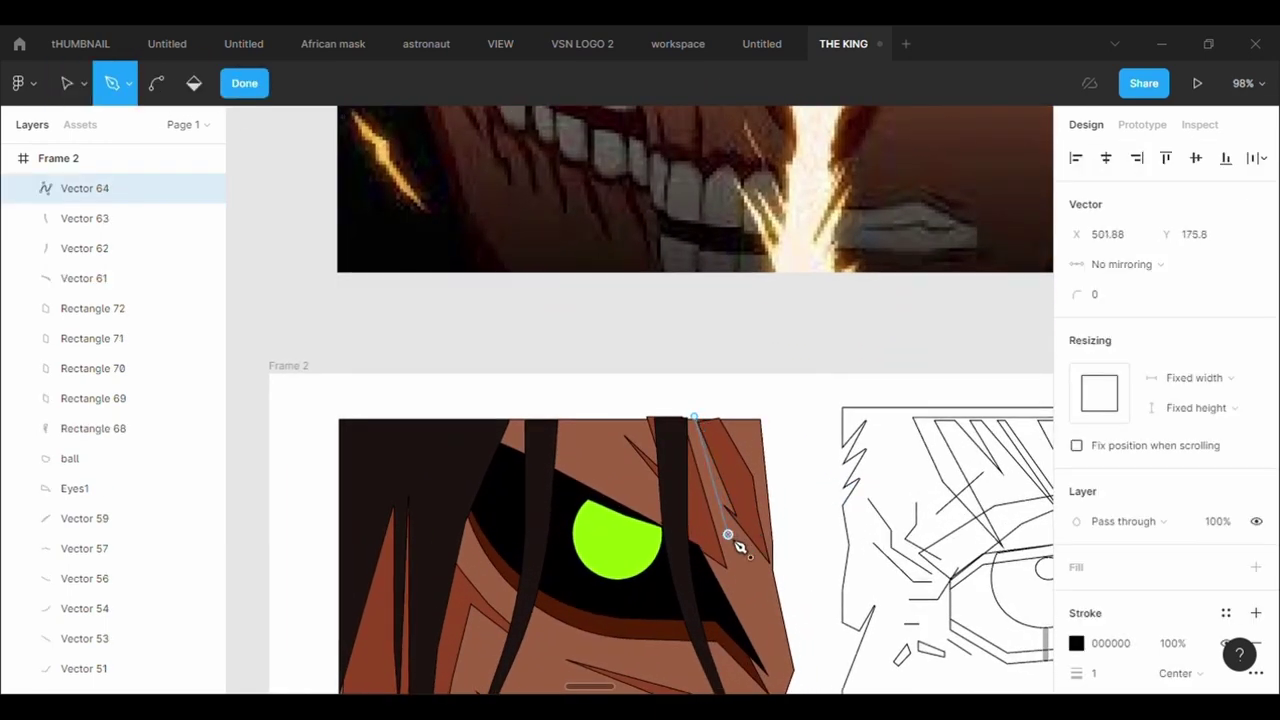
left_click(728, 534)
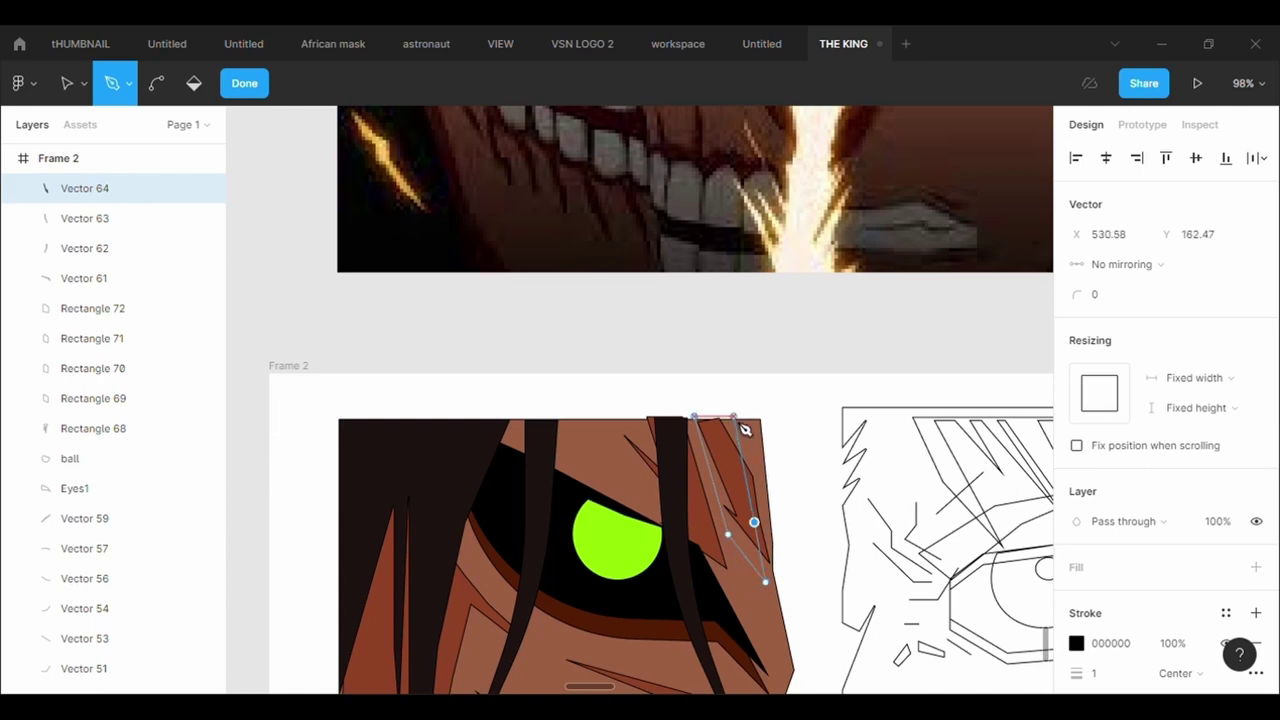
key("Escape")
key("Escape")
scroll(771, 428, "down", 5)
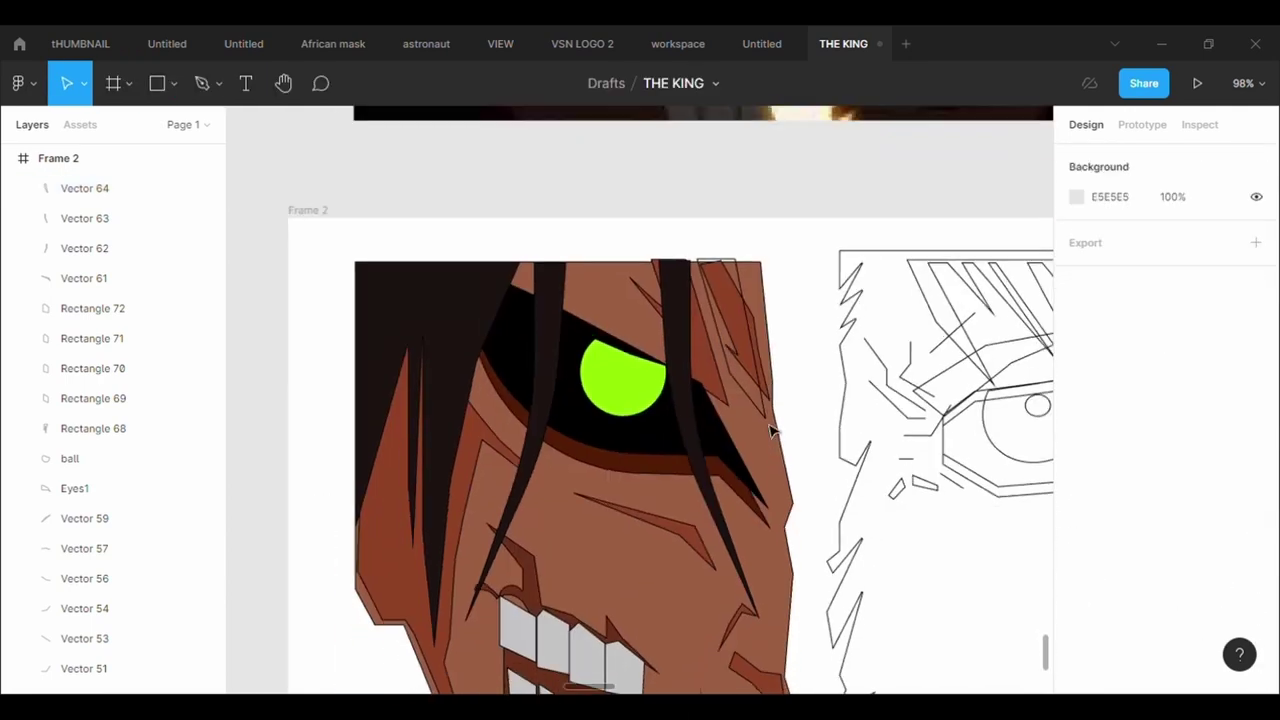
left_click(757, 548)
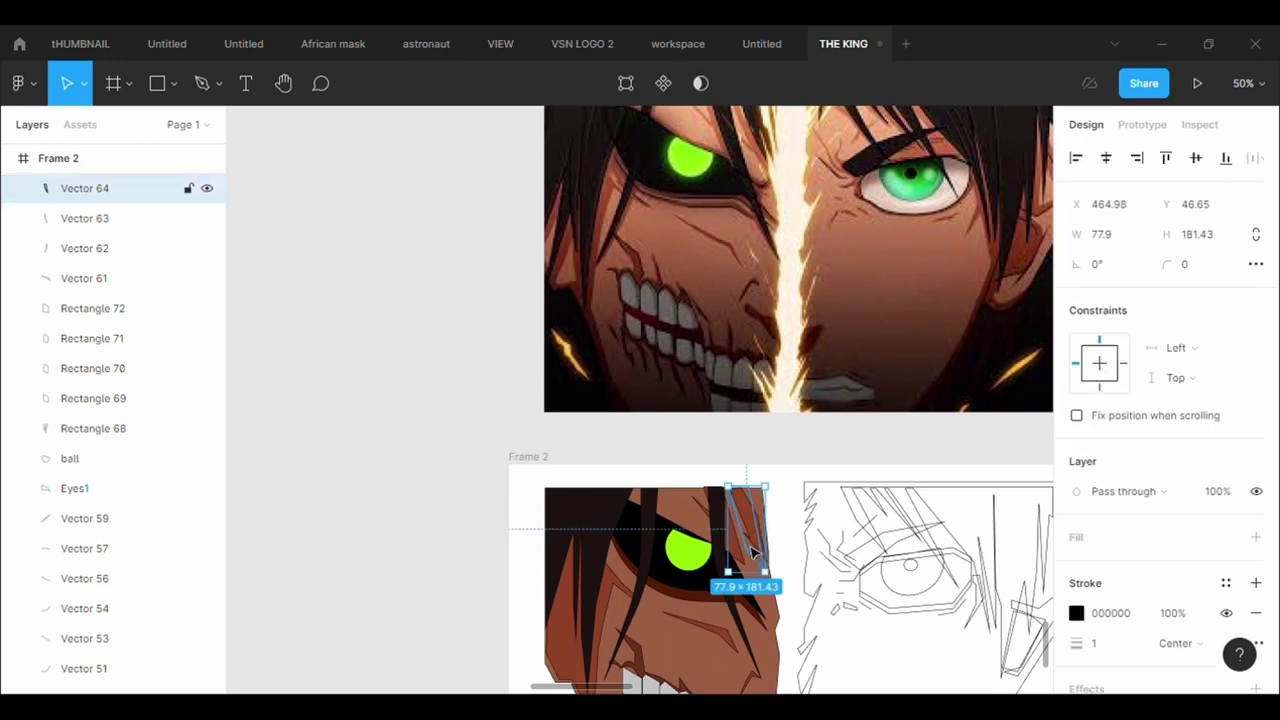
Fill the forehead hair strand Vector 64 with near-black 1C1412 sampled from the dark hair using the eyedropper.
left_click(1256, 537)
left_click(1077, 567)
left_click(855, 487)
left_click(718, 512)
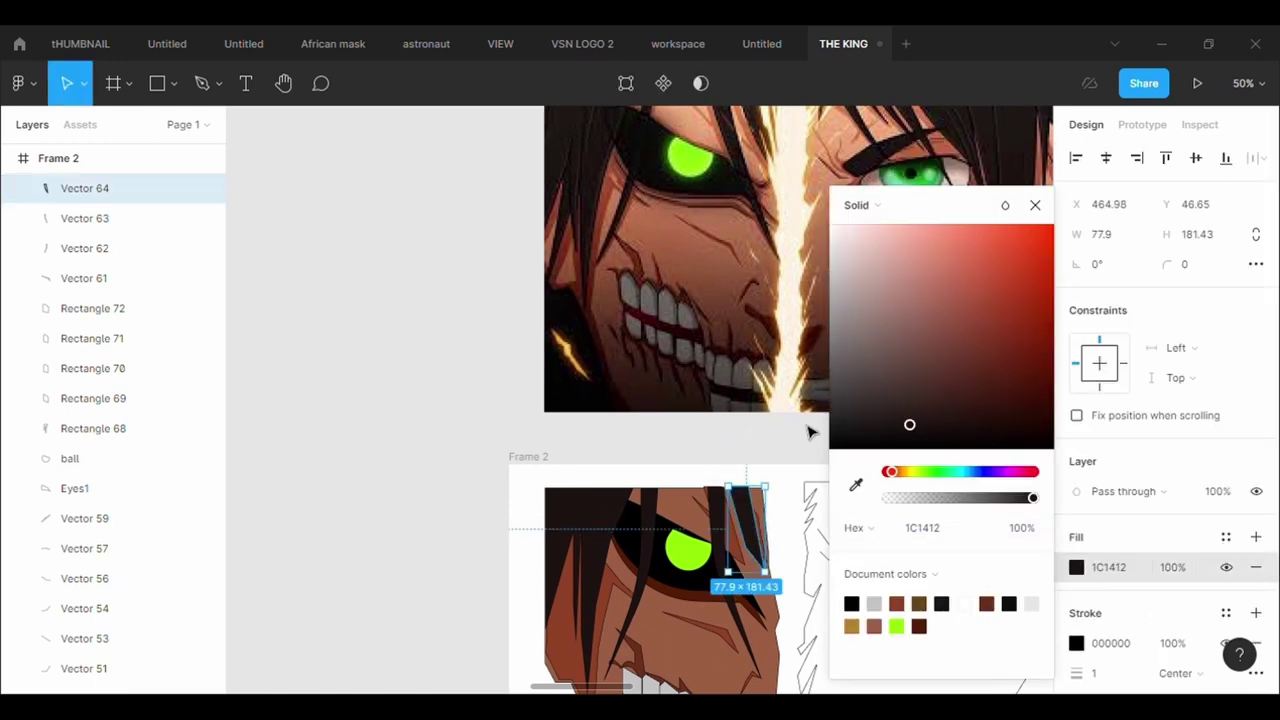
scroll(808, 432, "up", 1)
Reshape the forehead strand Vector 64 by moving its bend points up and inward, and round both with a corner radius of 500.
left_click(628, 90)
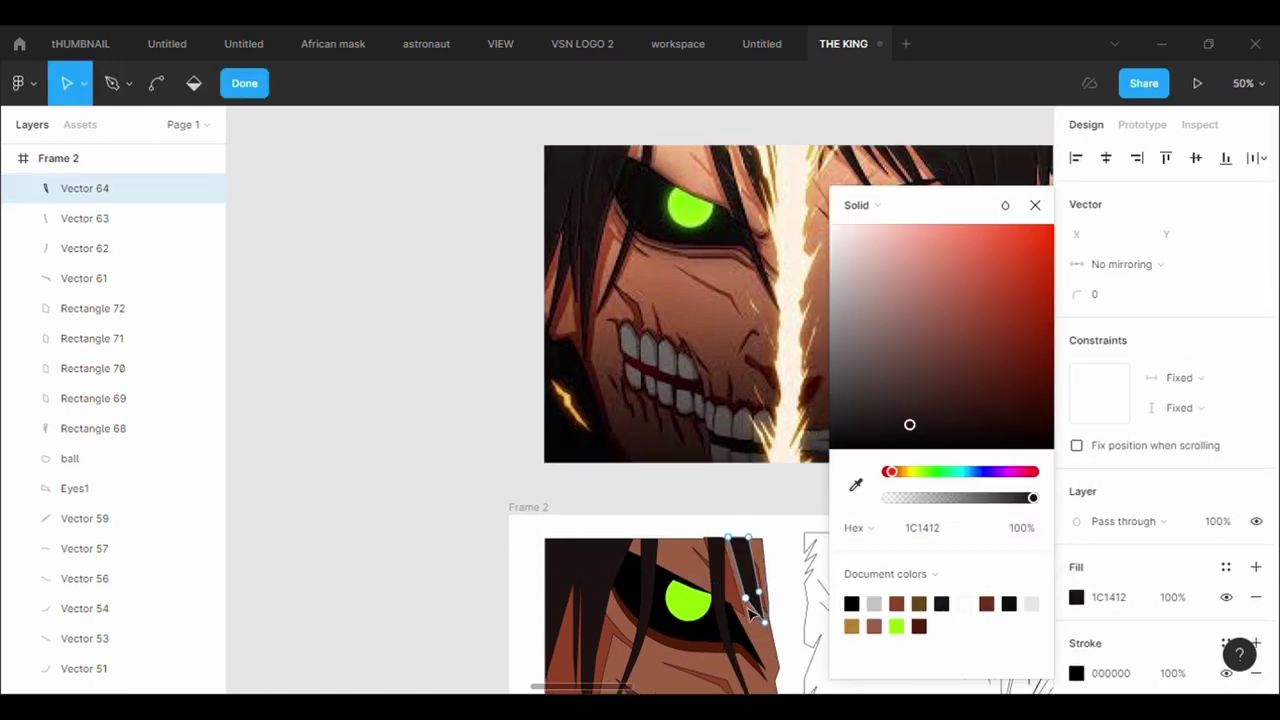
left_click(736, 572)
type("500")
key("Return")
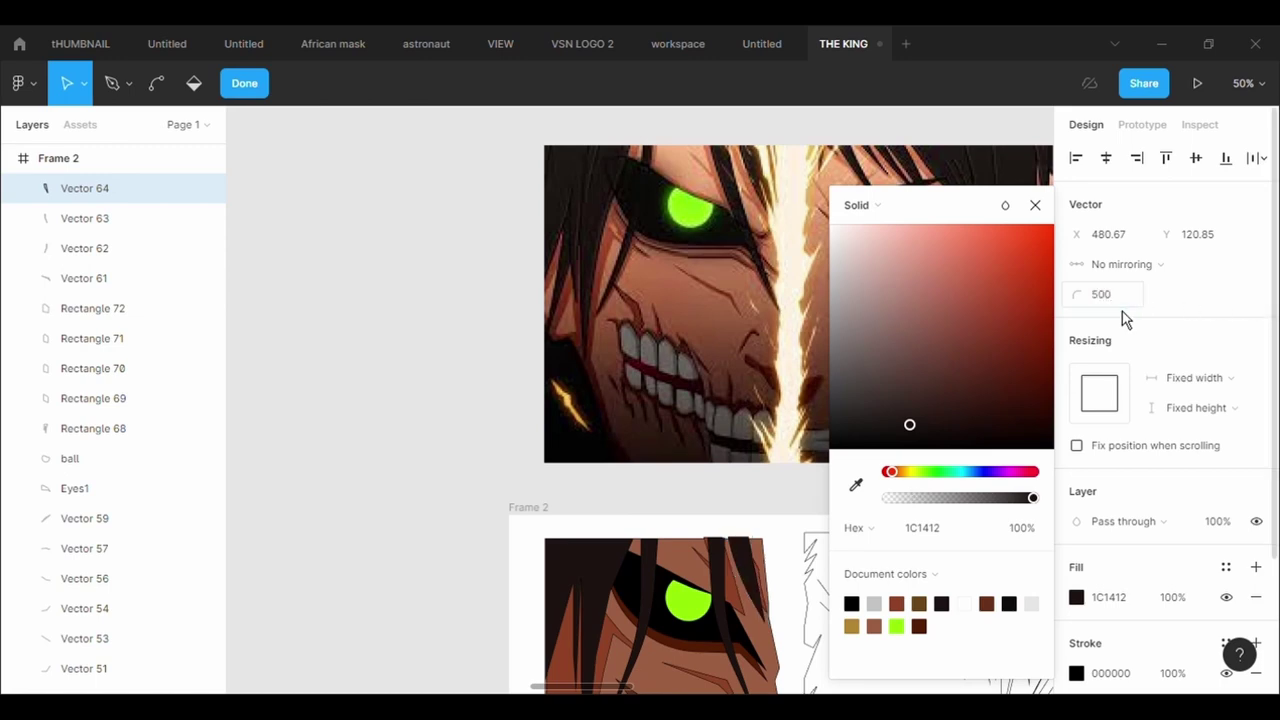
left_click_drag(764, 584, 756, 580)
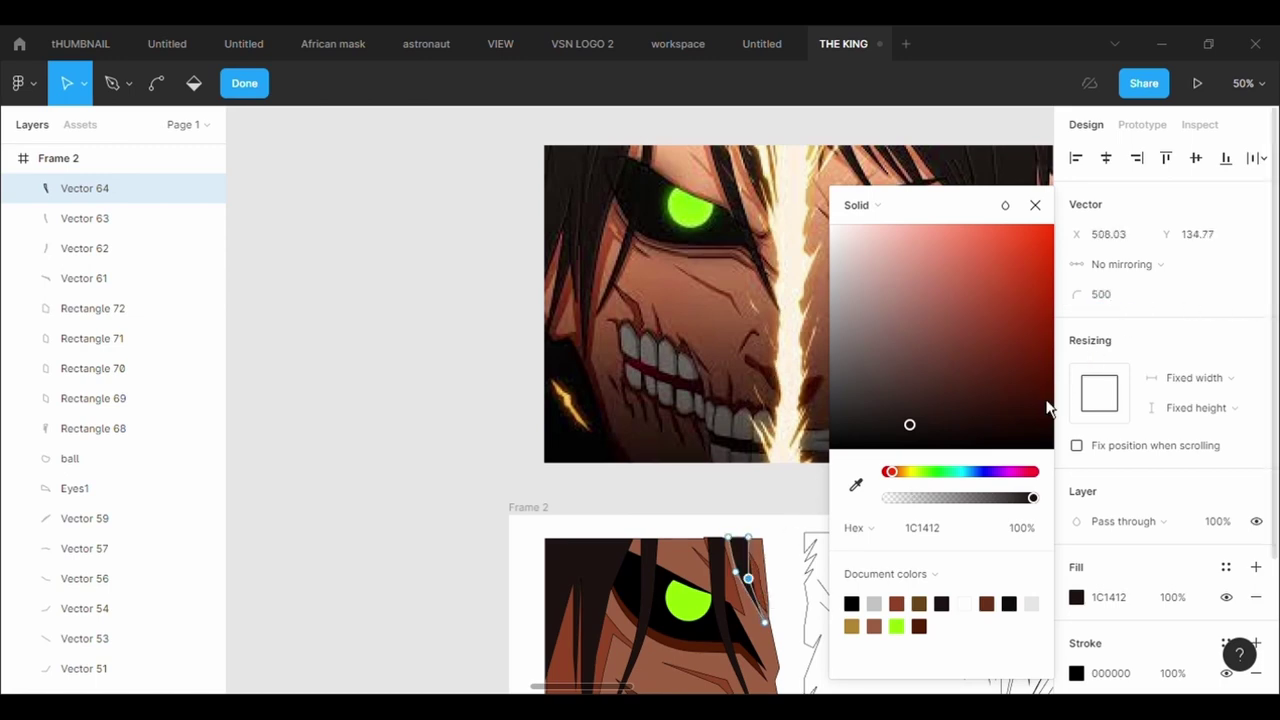
double_click(382, 503)
left_click(380, 502)
Duplicate the long hair strand Vector 62, place the copy along the face's outer hair edge at about X 41, Y 85, and remove its stroke.
scroll(739, 530, "down", 2)
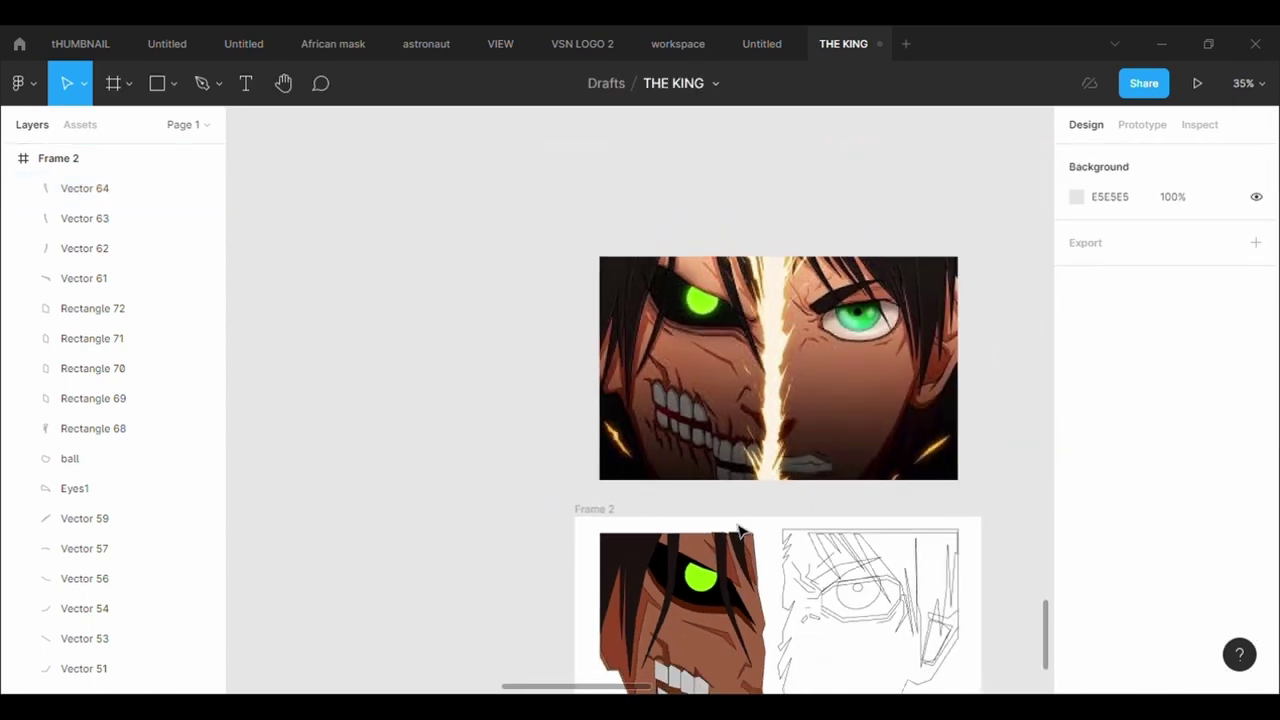
scroll(737, 531, "down", 2)
scroll(738, 531, "up", 1)
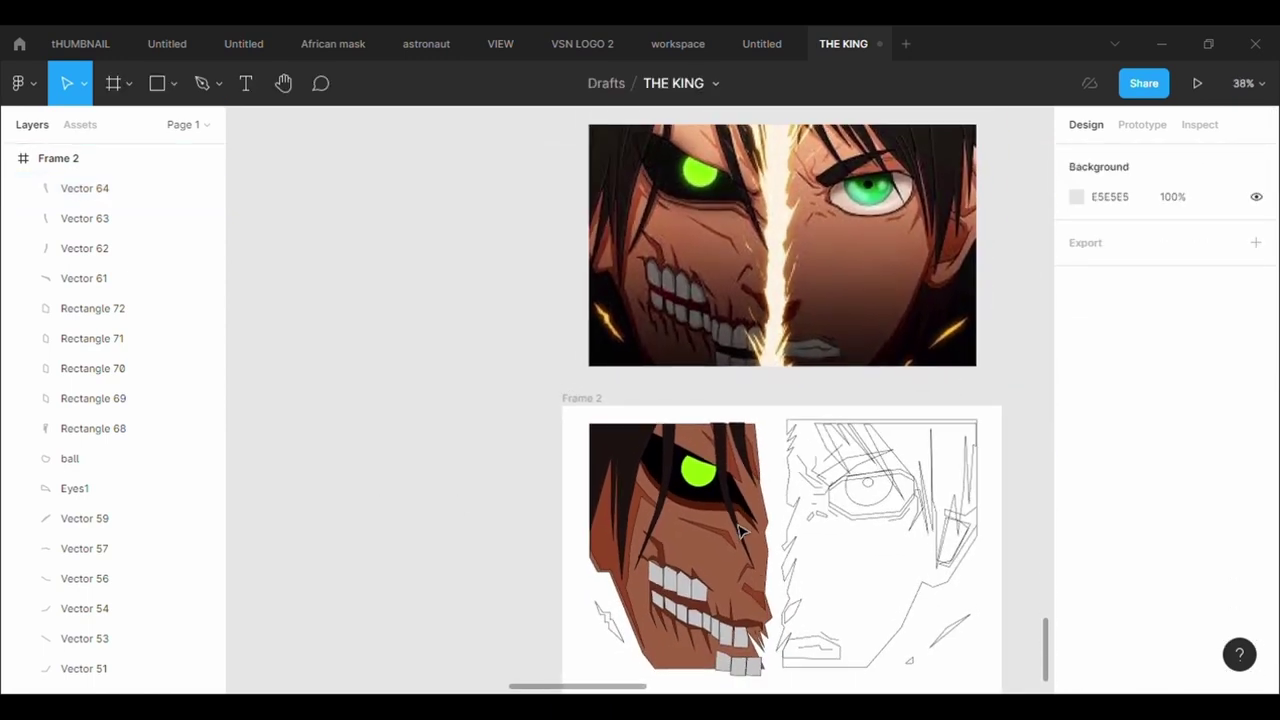
scroll(740, 531, "down", 1)
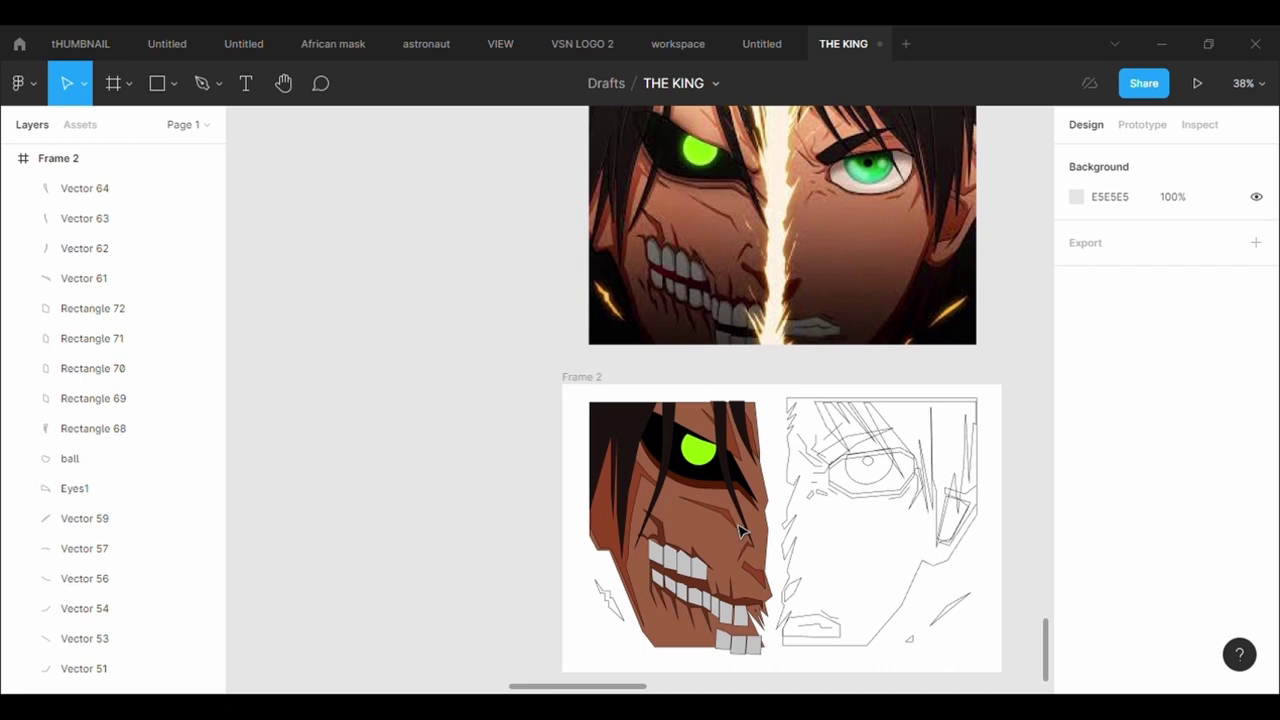
left_click(670, 449)
key("ctrl+v")
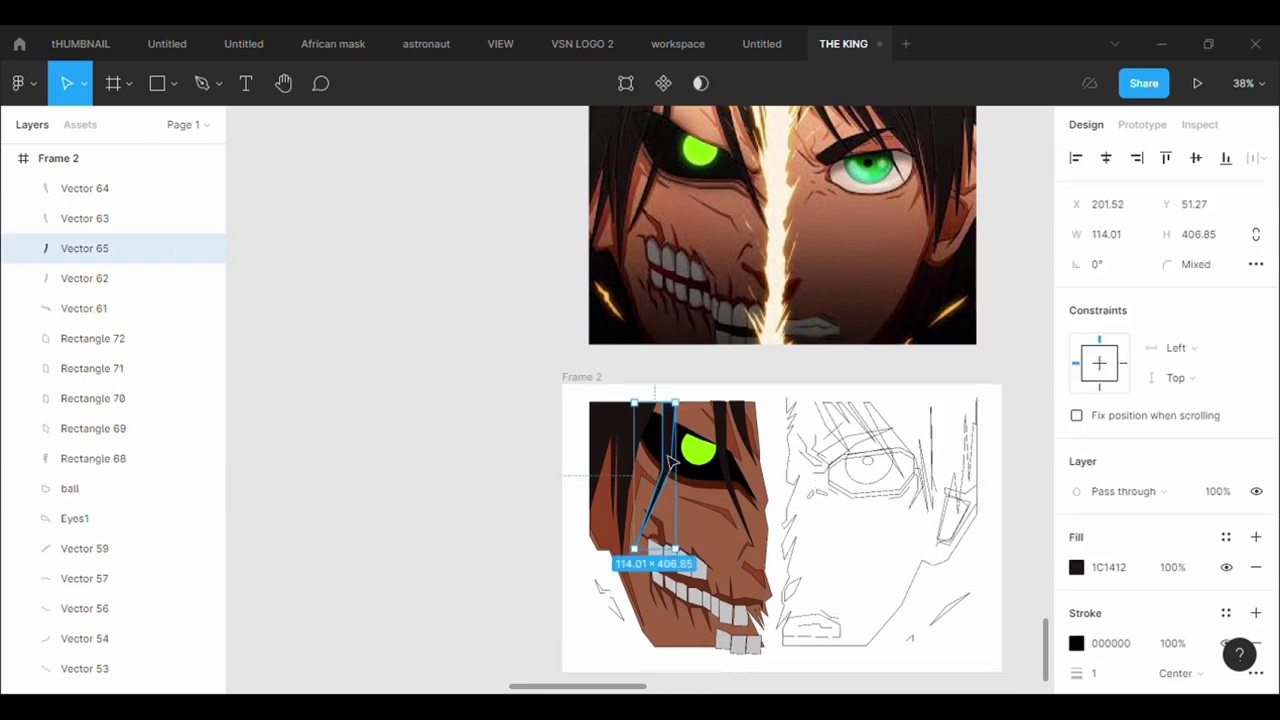
left_click_drag(672, 447, 614, 461)
scroll(638, 450, "down", 1)
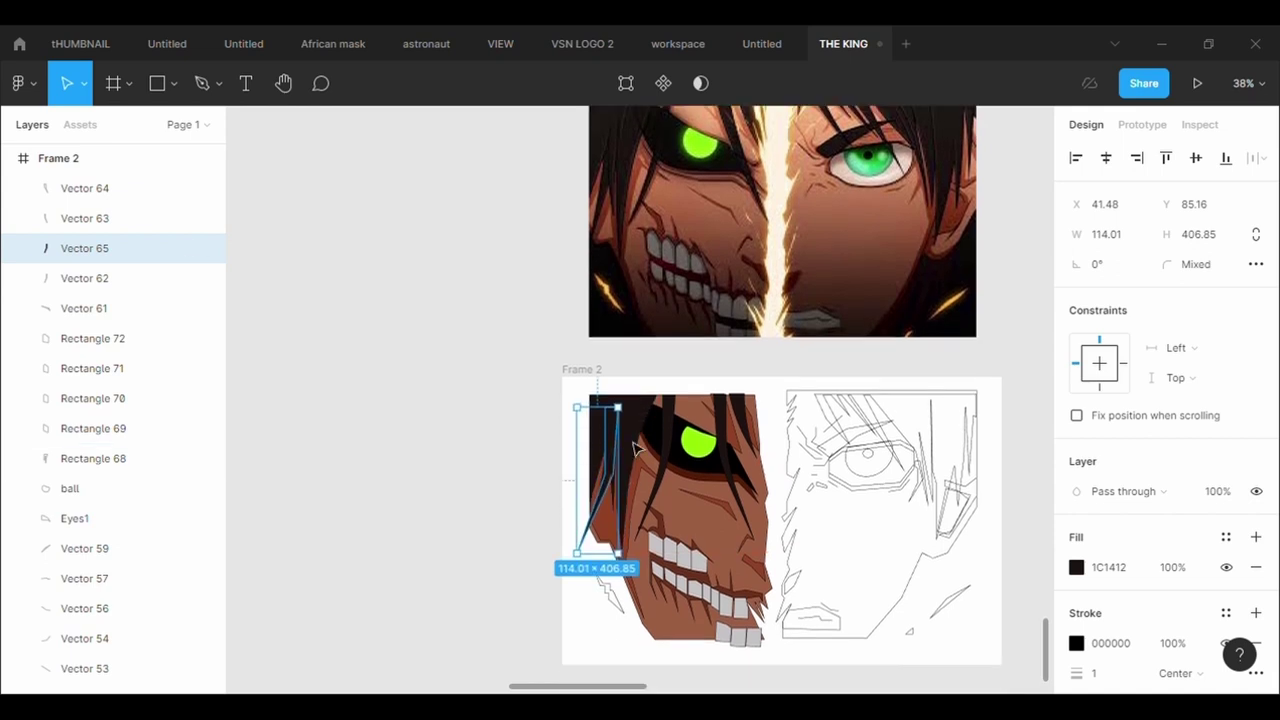
left_click(1257, 643)
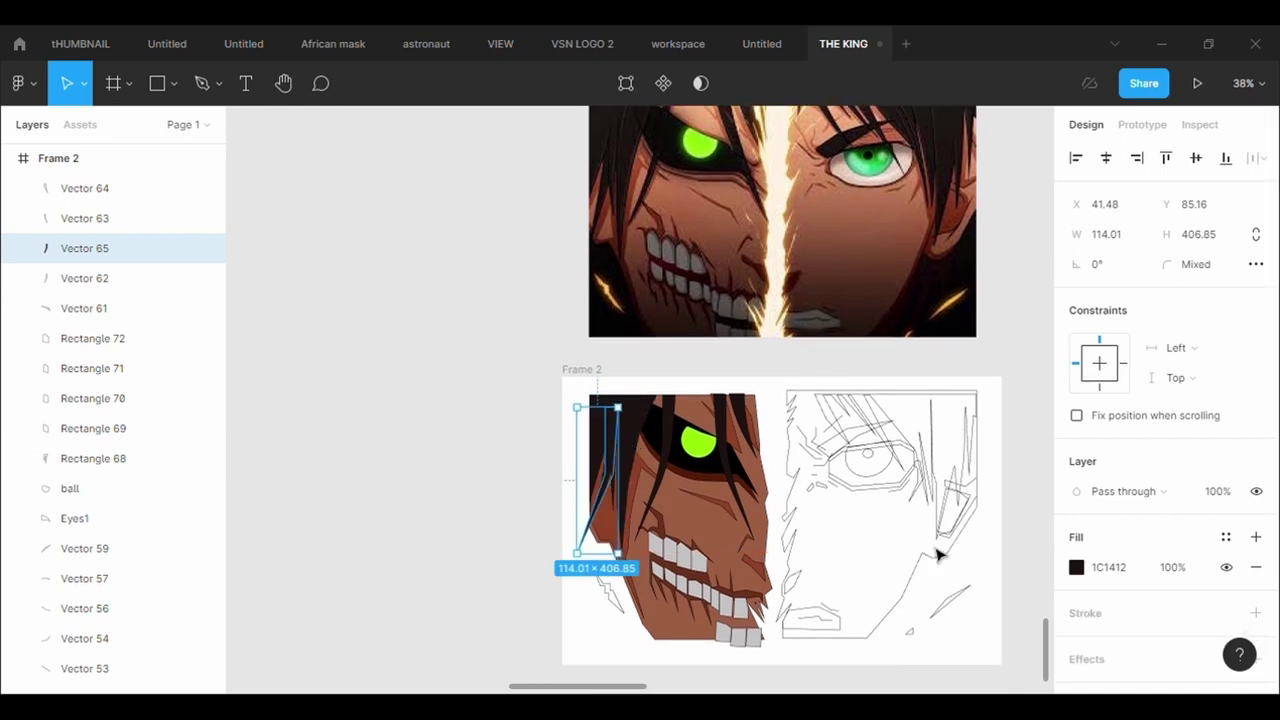
left_click(475, 407)
Fill the jagged spark beside the toothed jaw with golden EEC471 sampled from the matching spark in the reference image.
scroll(742, 457, "up", 2)
scroll(742, 457, "up", 3)
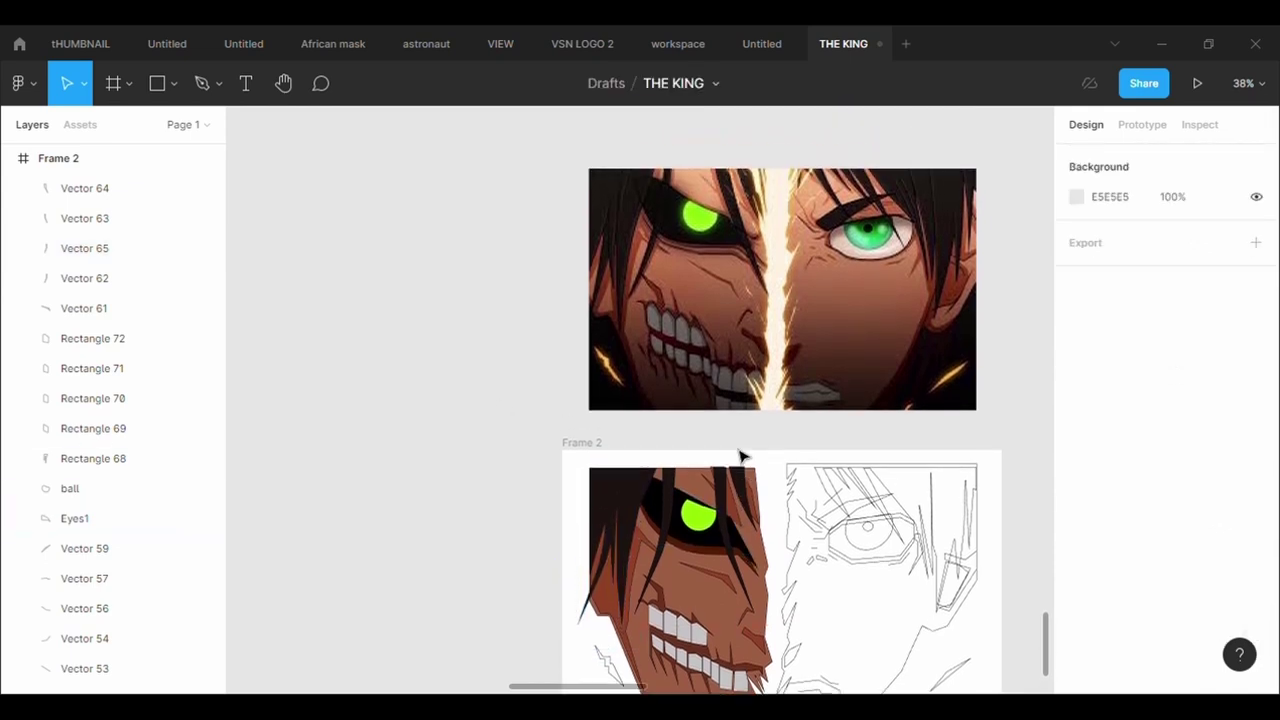
scroll(742, 457, "down", 4)
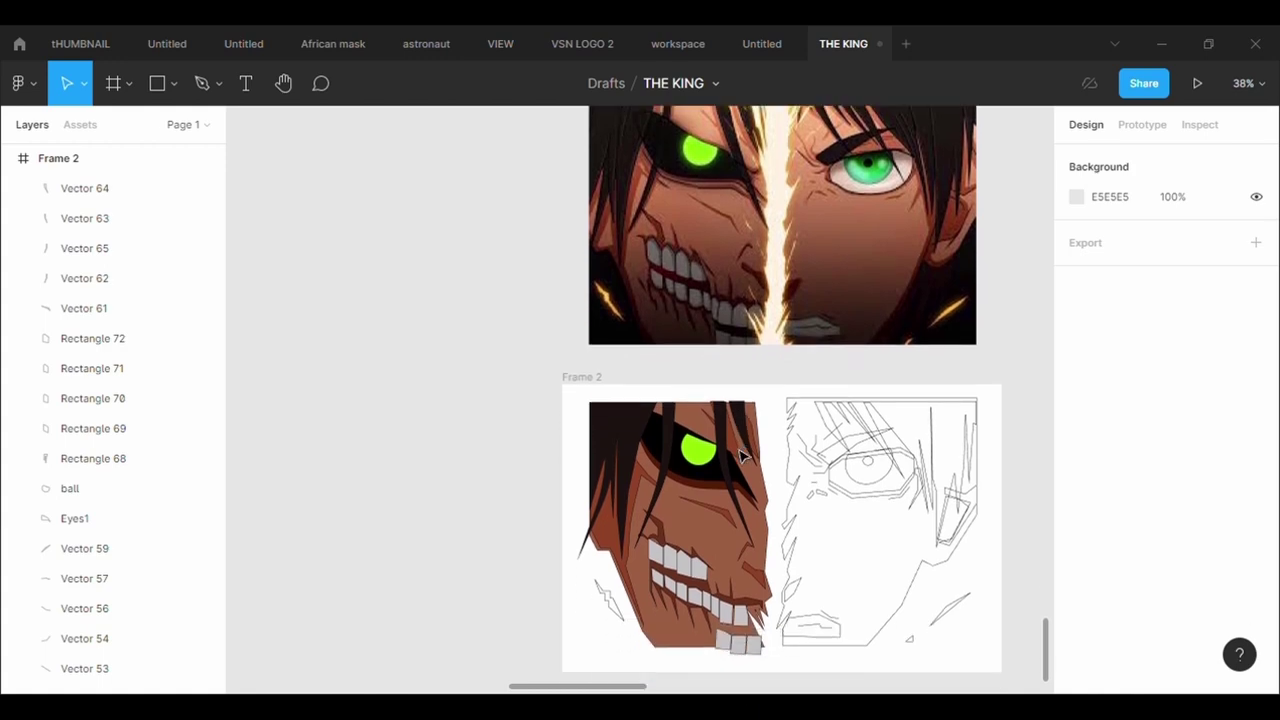
left_click(628, 622)
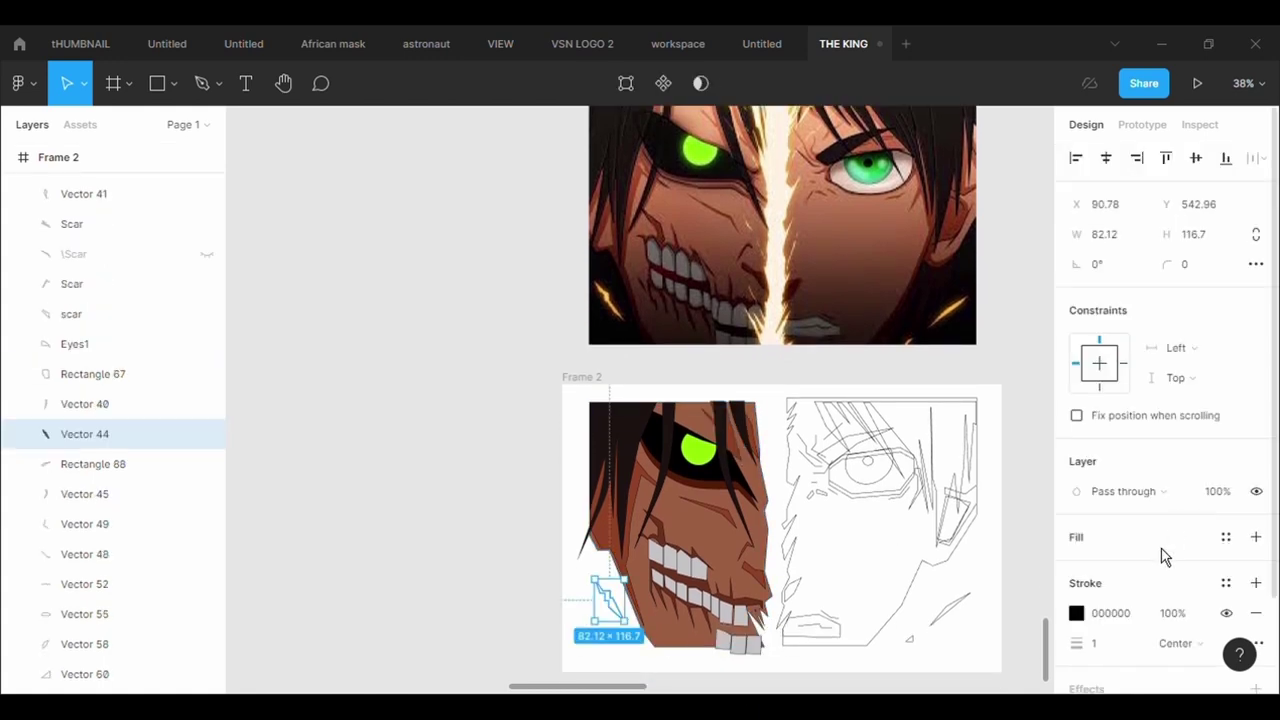
left_click(1076, 567)
left_click(856, 485)
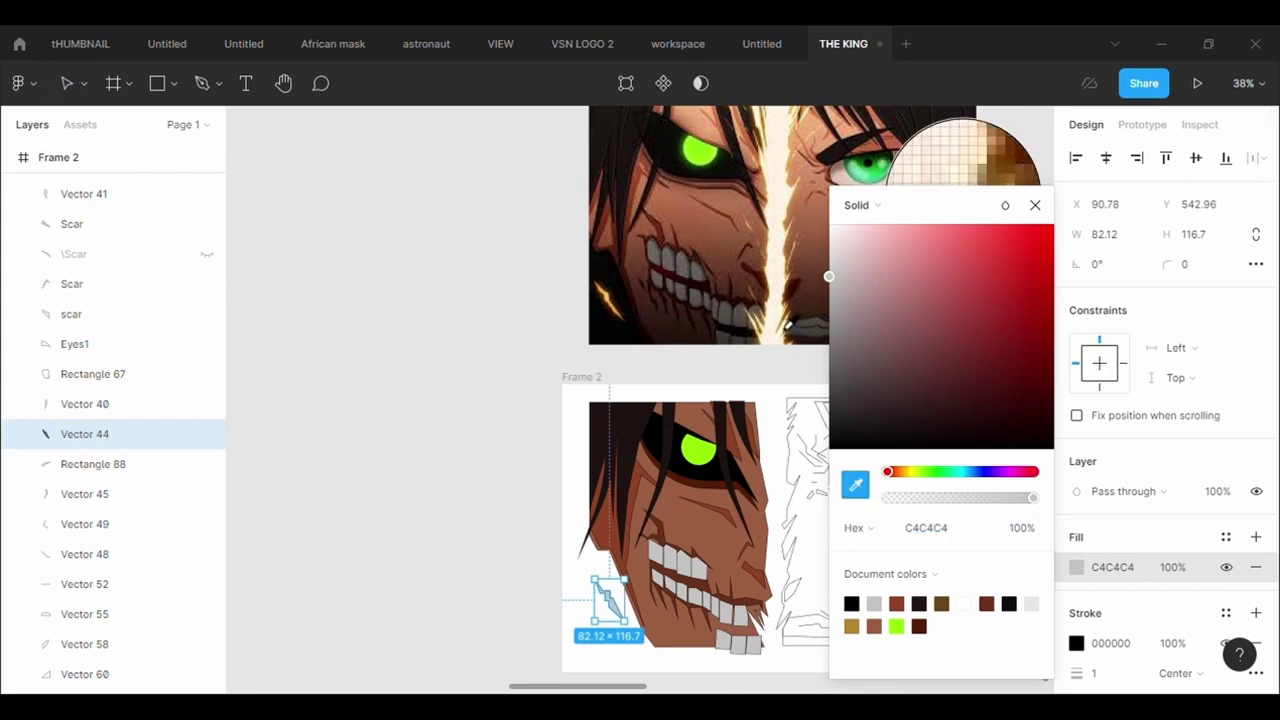
left_click(965, 148)
left_click(858, 488)
left_click(776, 296)
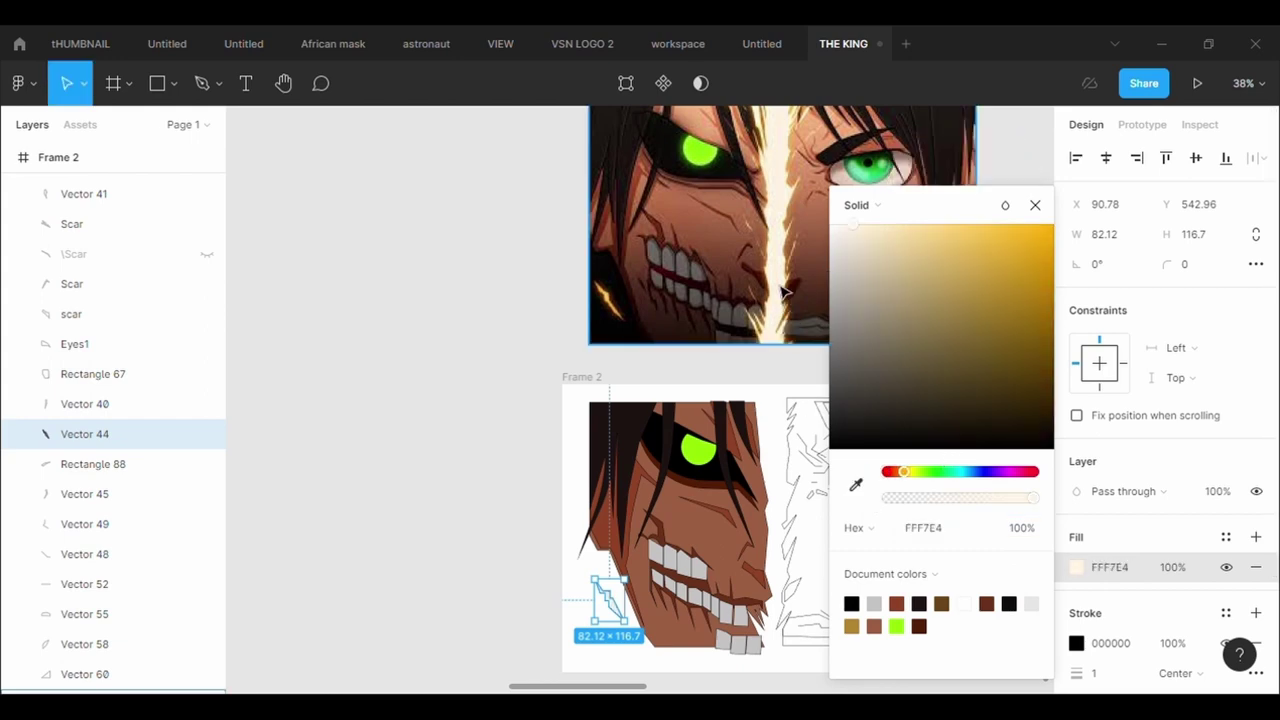
left_click(856, 486)
left_click(607, 299)
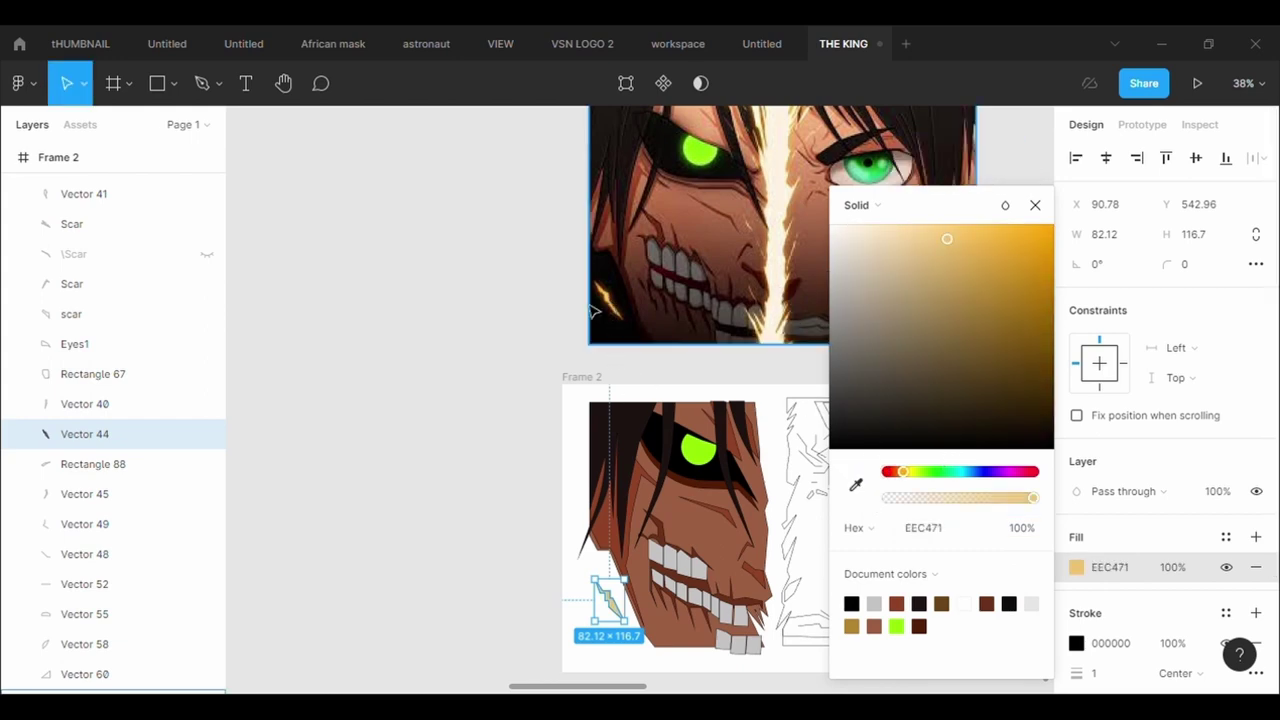
left_click(492, 331)
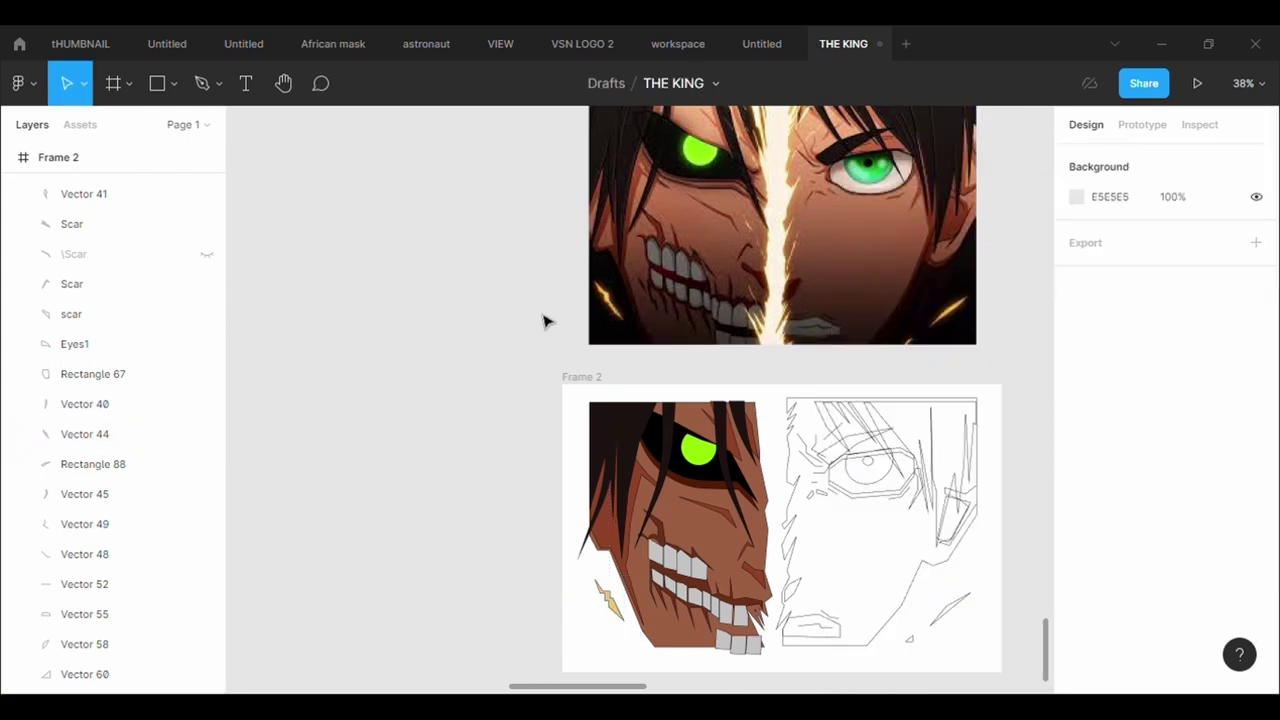
Fill the long spark beside the human half's jaw with the golden document colour EEC471.
left_click(962, 612)
left_click(1256, 537)
left_click(1076, 567)
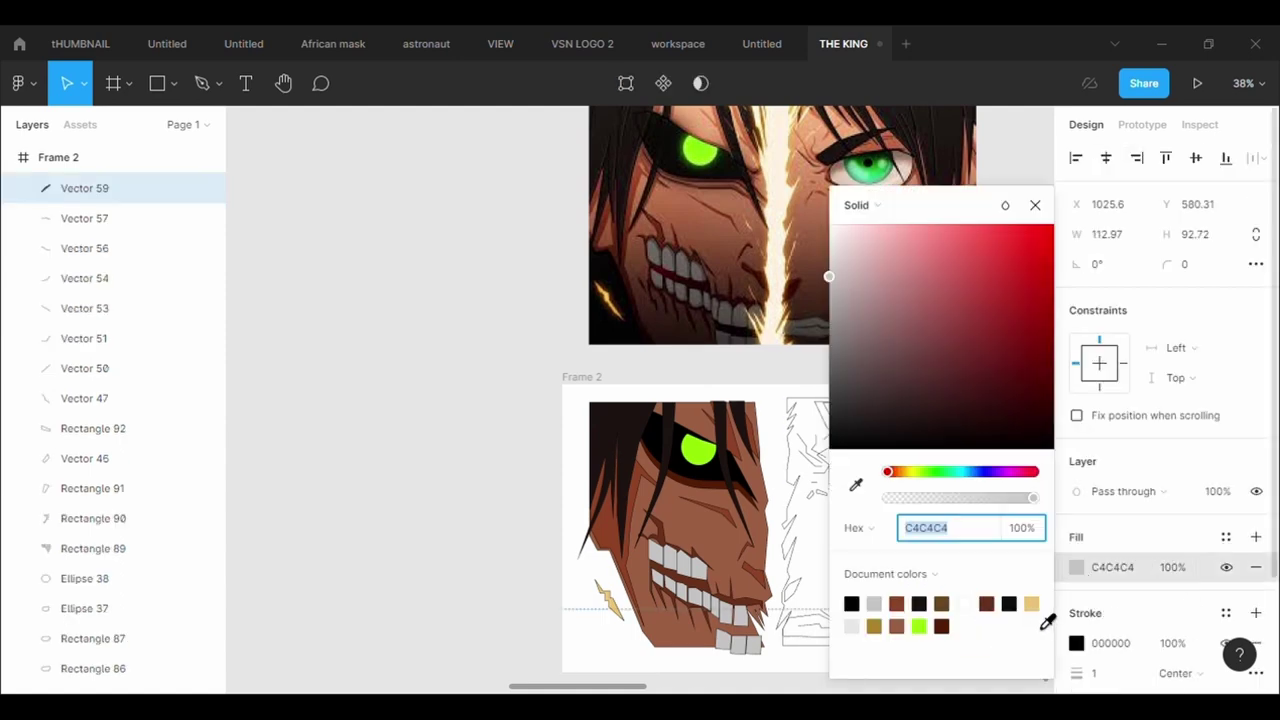
left_click(1031, 604)
left_click(500, 440)
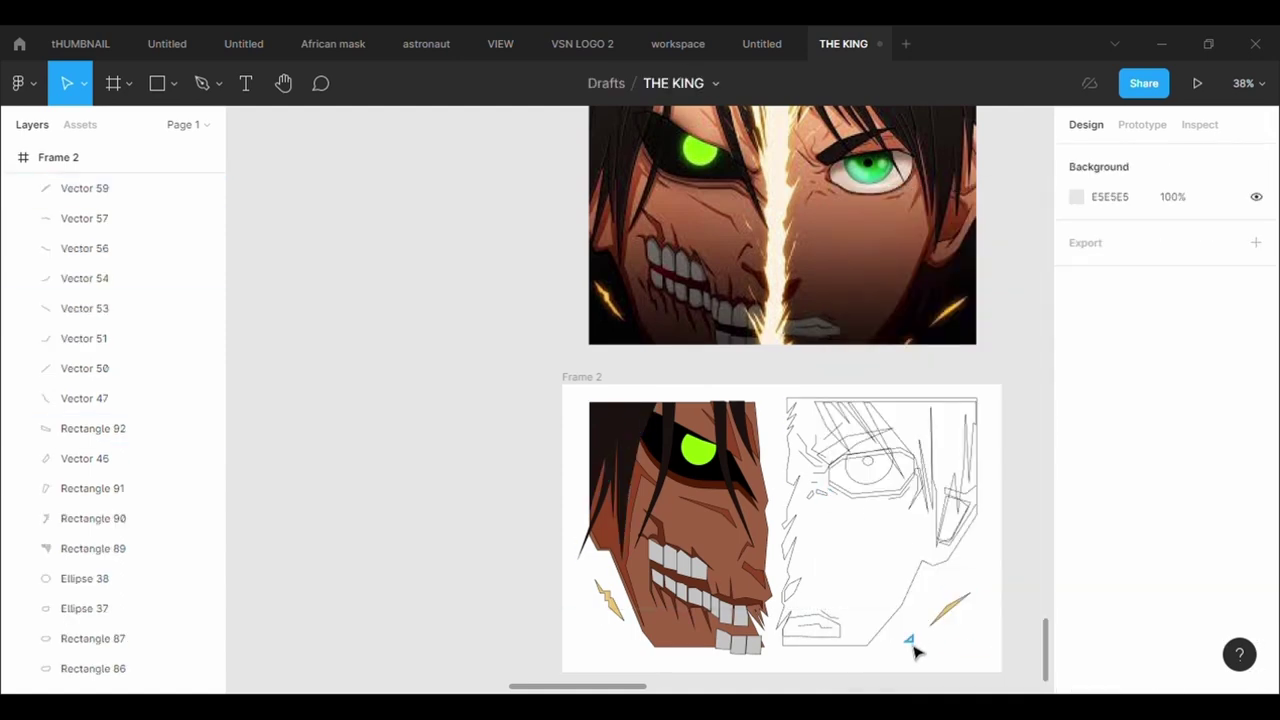
Fill the tiny triangular spark below the human half's jaw with the golden document colour EEC471.
left_click(908, 640)
left_click(1256, 537)
left_click(1076, 567)
left_click(855, 485)
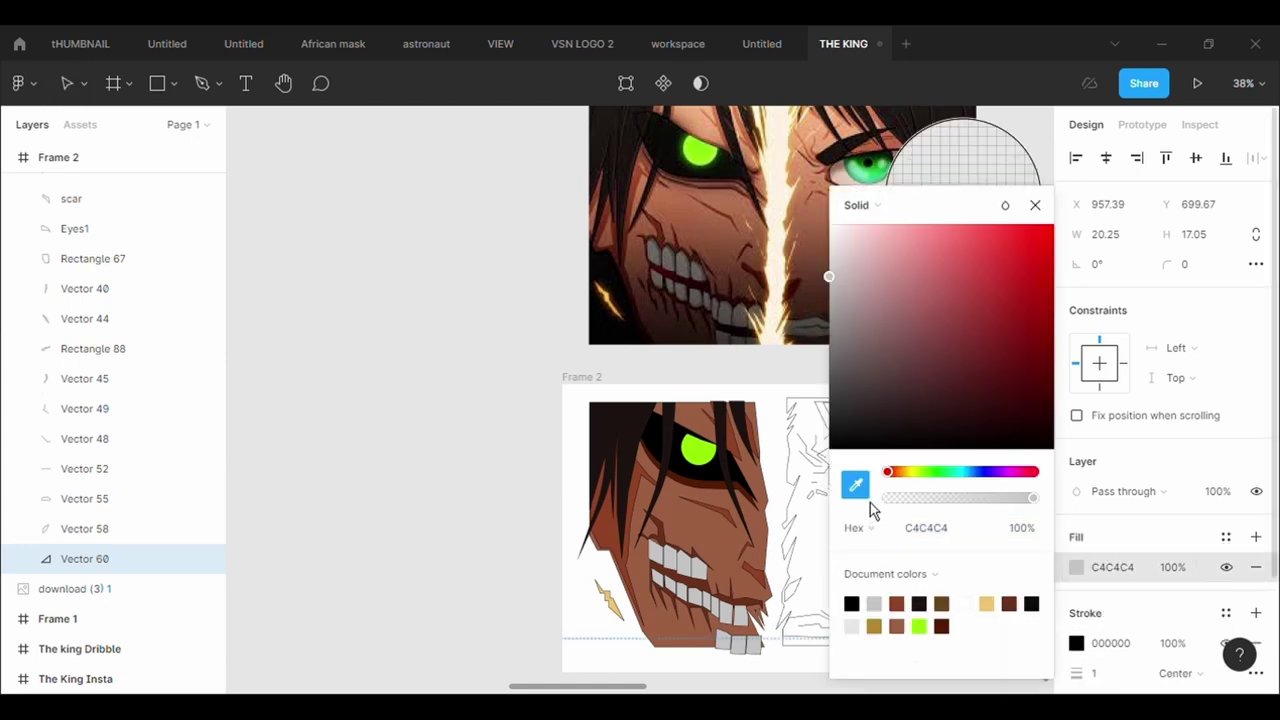
left_click(991, 612)
key("Escape")
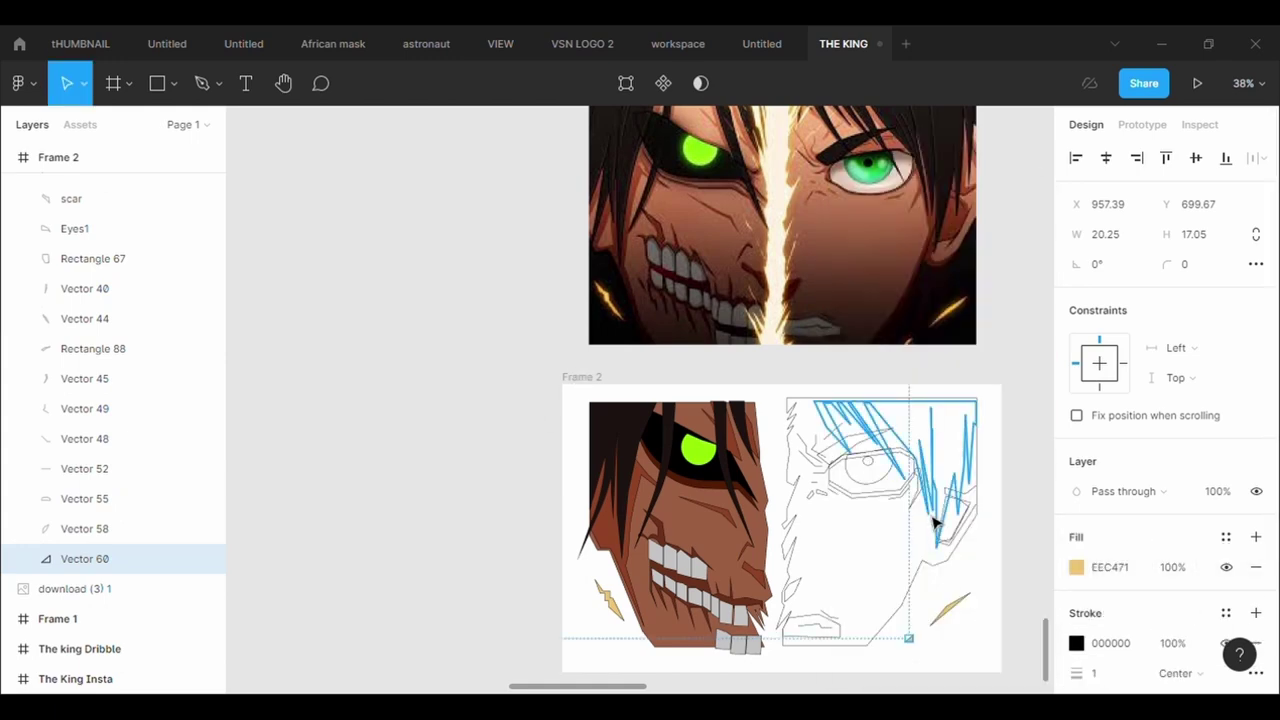
Fill the human half's face outline, Rectangle 85, with skin brown 925A3F sampled using the eyedropper.
scroll(933, 523, "down", 3)
scroll(933, 523, "up", 3)
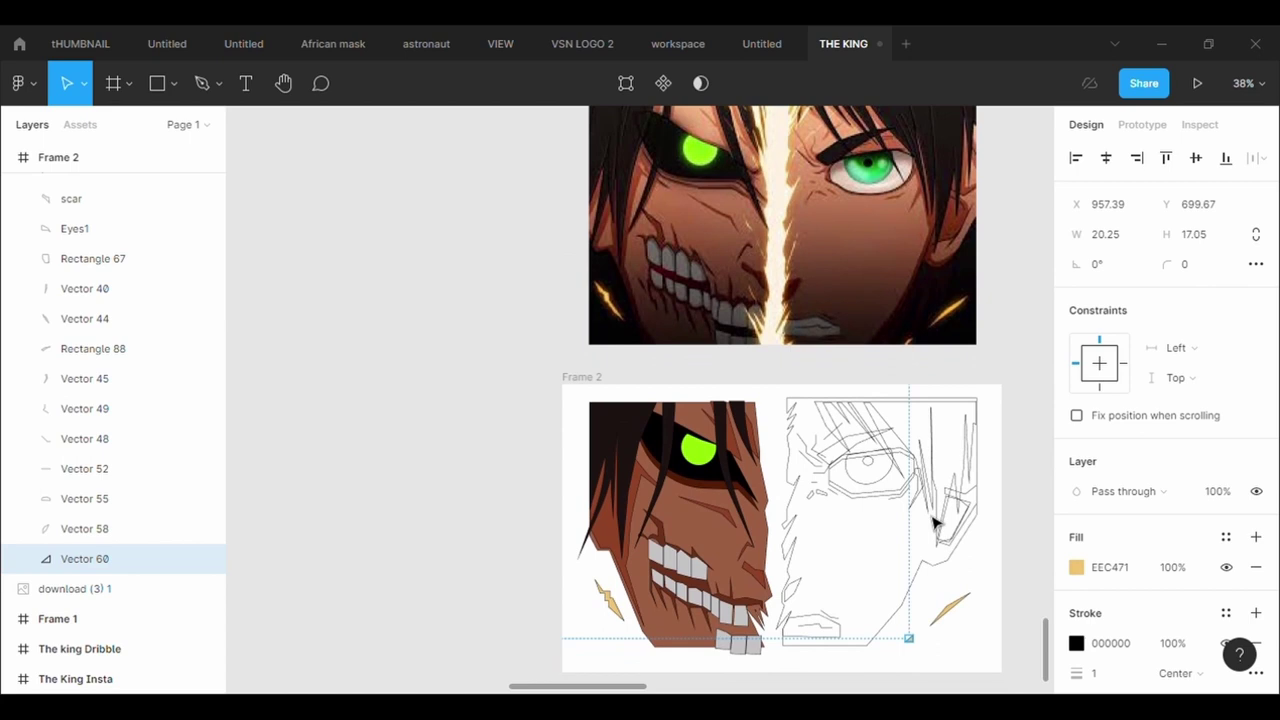
left_click(806, 409)
left_click(1110, 537)
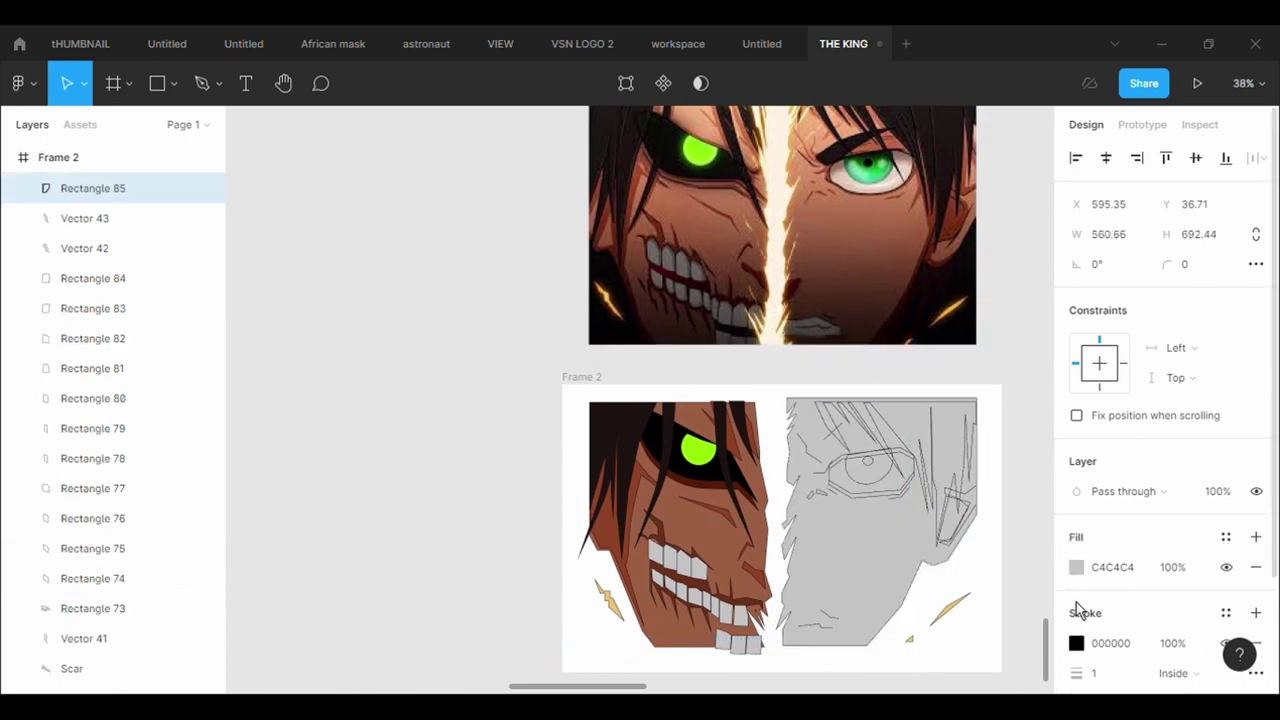
left_click(1076, 567)
left_click(856, 485)
left_click(937, 217)
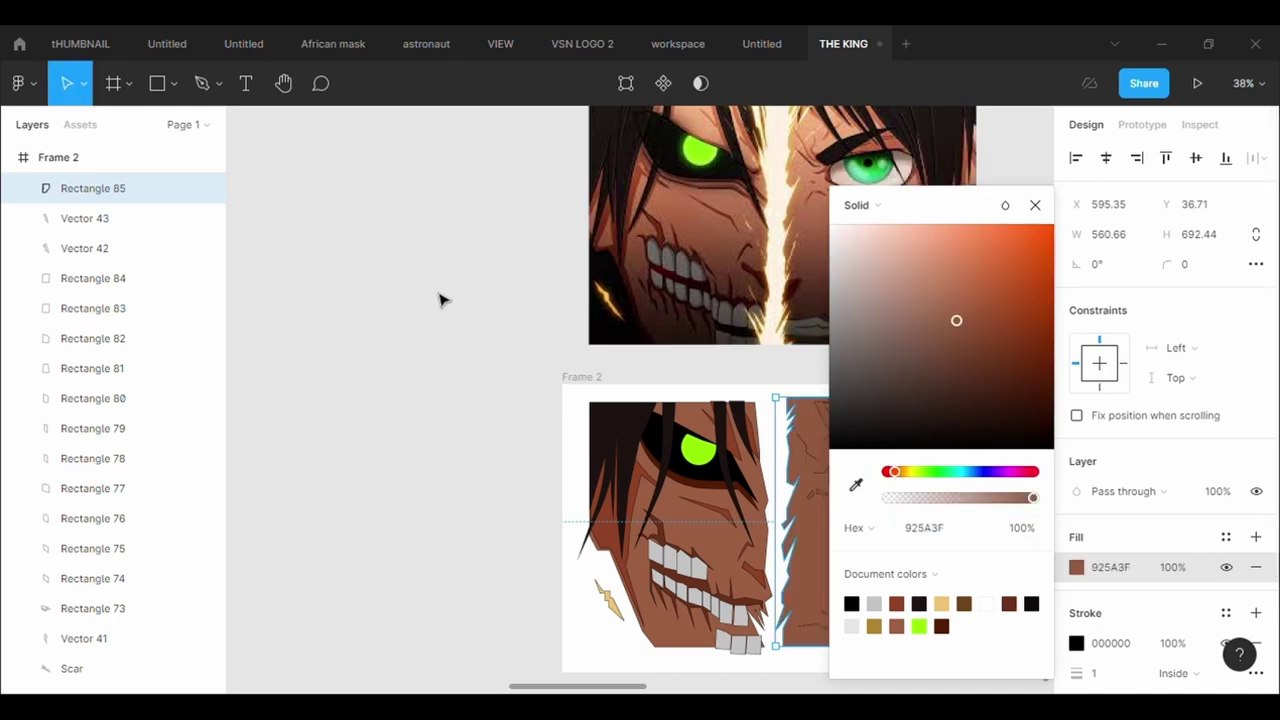
left_click(443, 297)
Fill the human eye outline, Rectangle 86, with pale beige E1C6B3 using the eyedropper, and move the colour picker off the artwork.
key("r")
left_click_drag(826, 447, 916, 496)
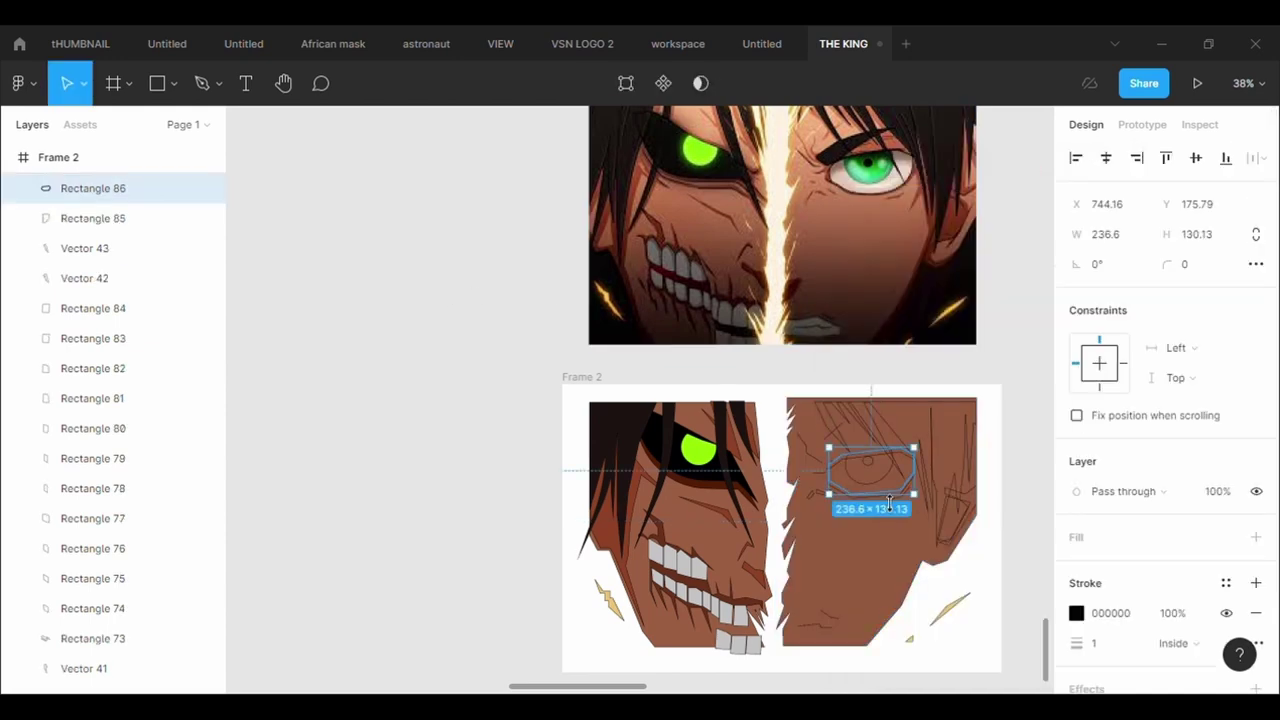
left_click(1130, 540)
left_click(1076, 567)
left_click(856, 485)
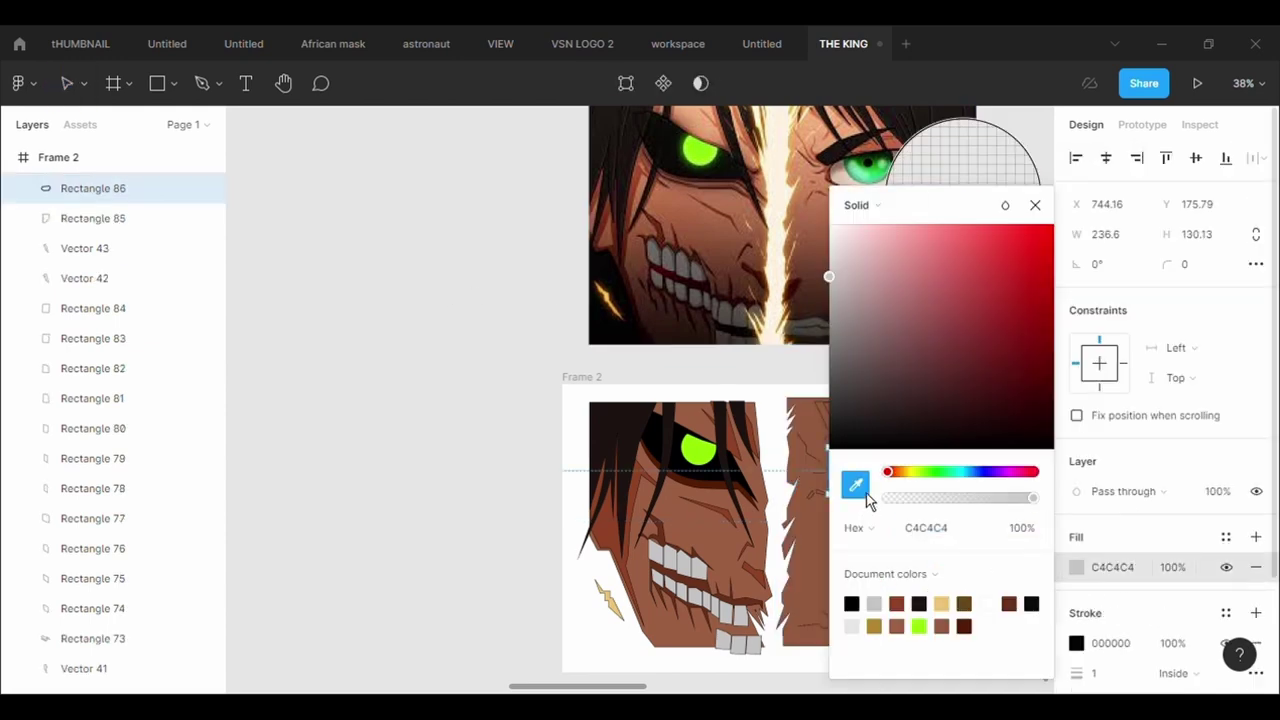
left_click(963, 146)
left_click_drag(946, 206, 1136, 229)
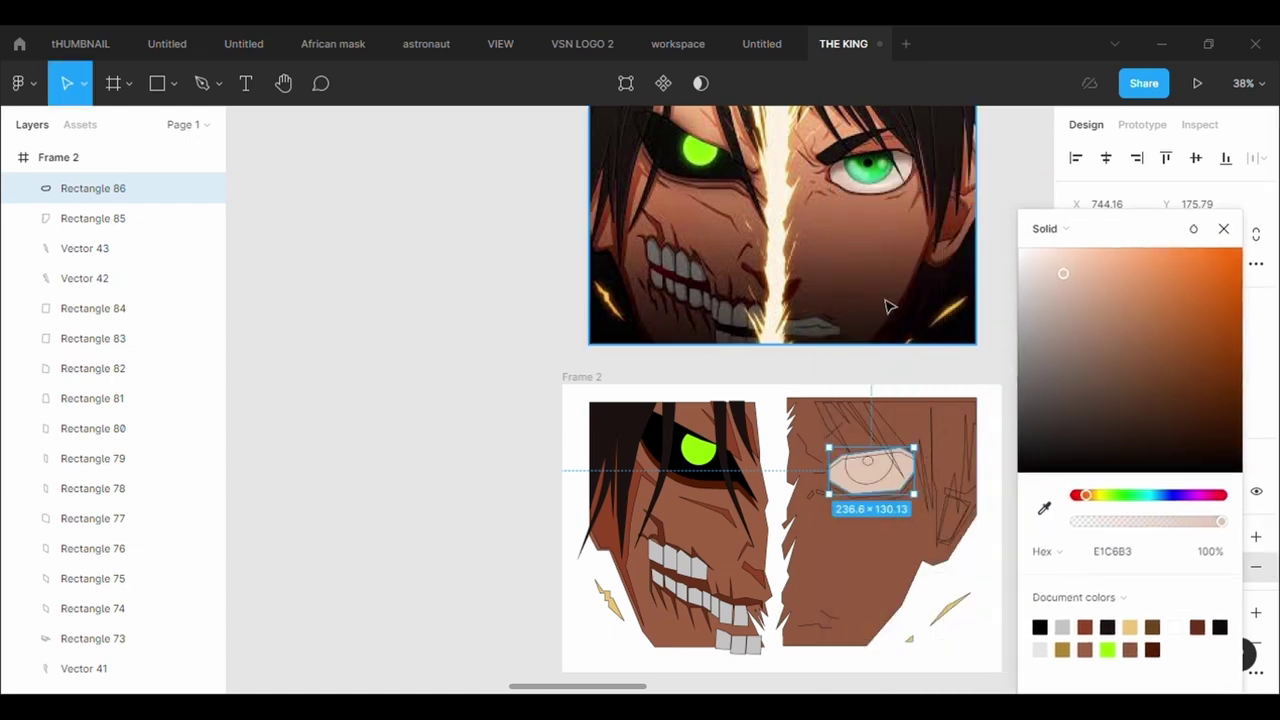
Add a grey C4C4C4 fill to the second, slightly lower human eye outline, Rectangle 87.
scroll(886, 306, "right", 5)
left_click(641, 568)
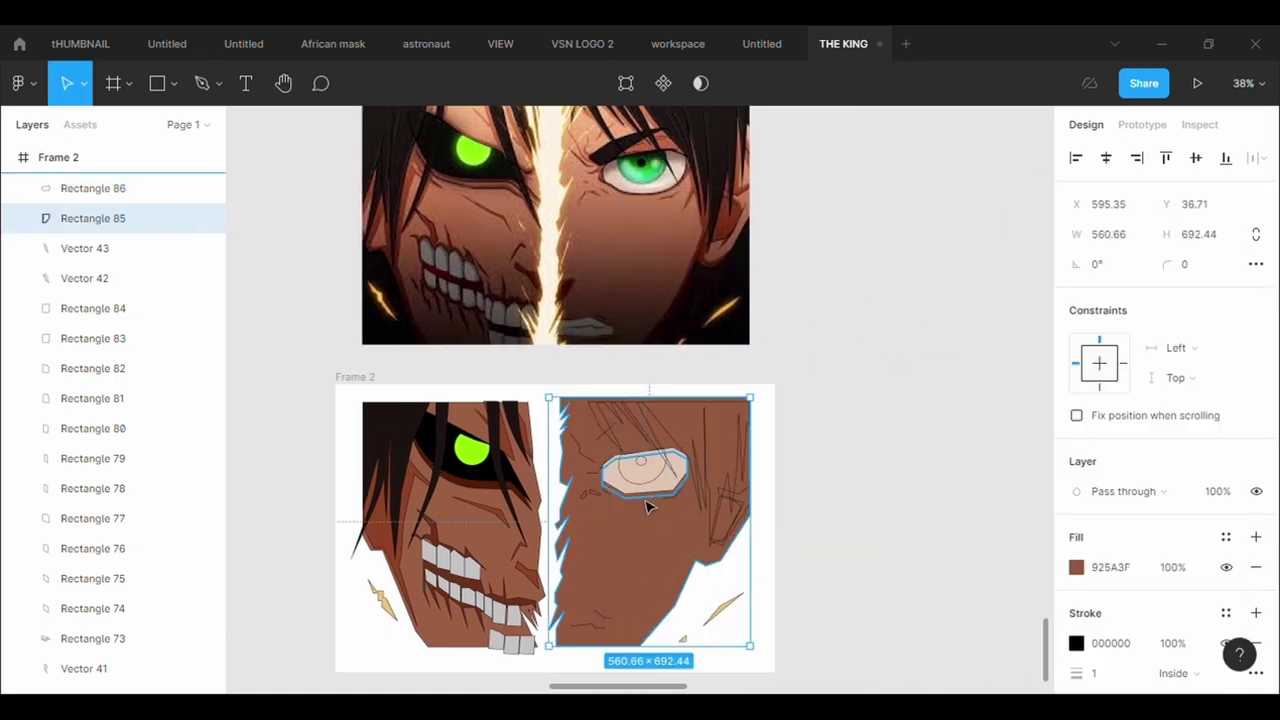
key("ctrl+v")
left_click(1098, 546)
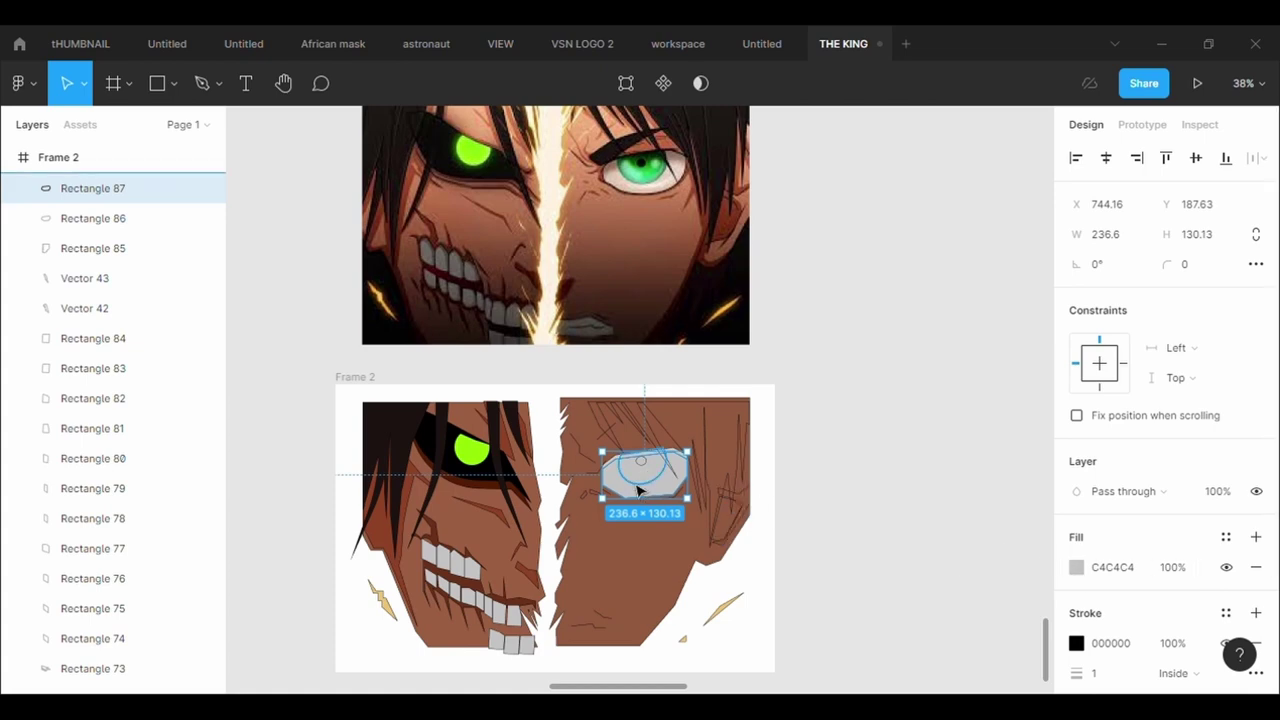
Send the brown face shape Rectangle 85 to the back of the frame, behind the other facial outlines.
left_click(698, 582)
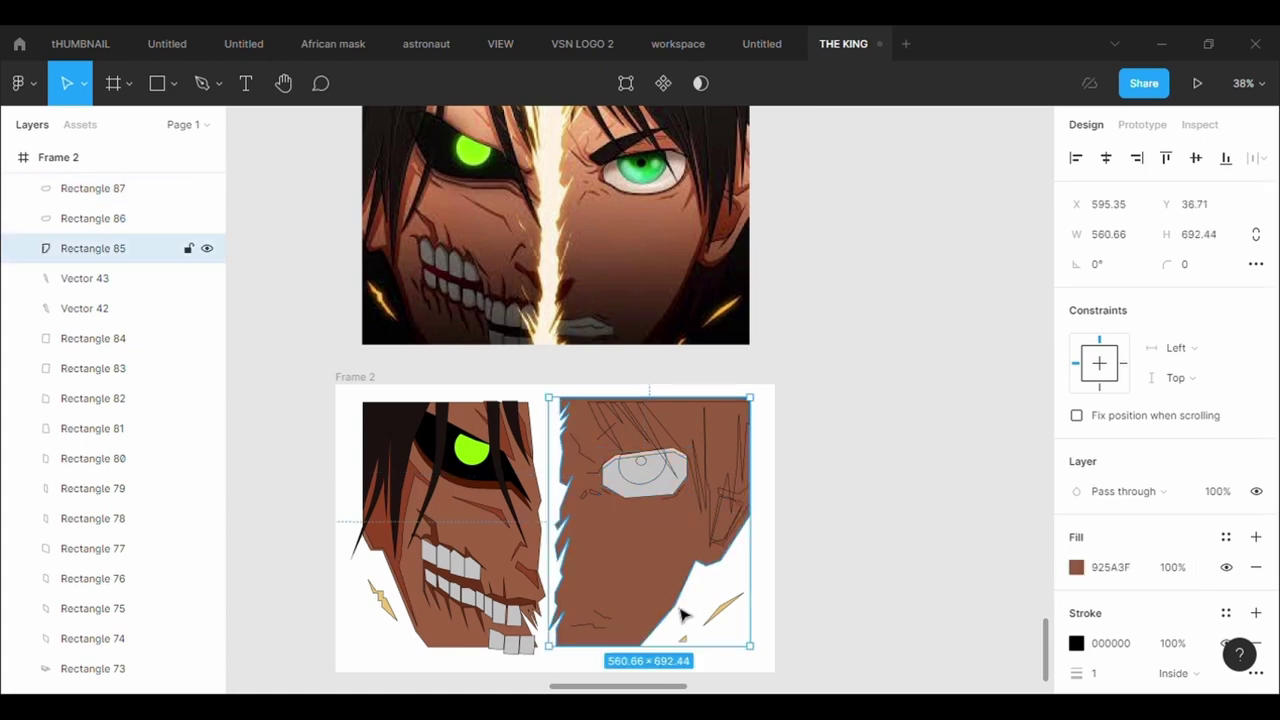
right_click(683, 617)
left_click(668, 336)
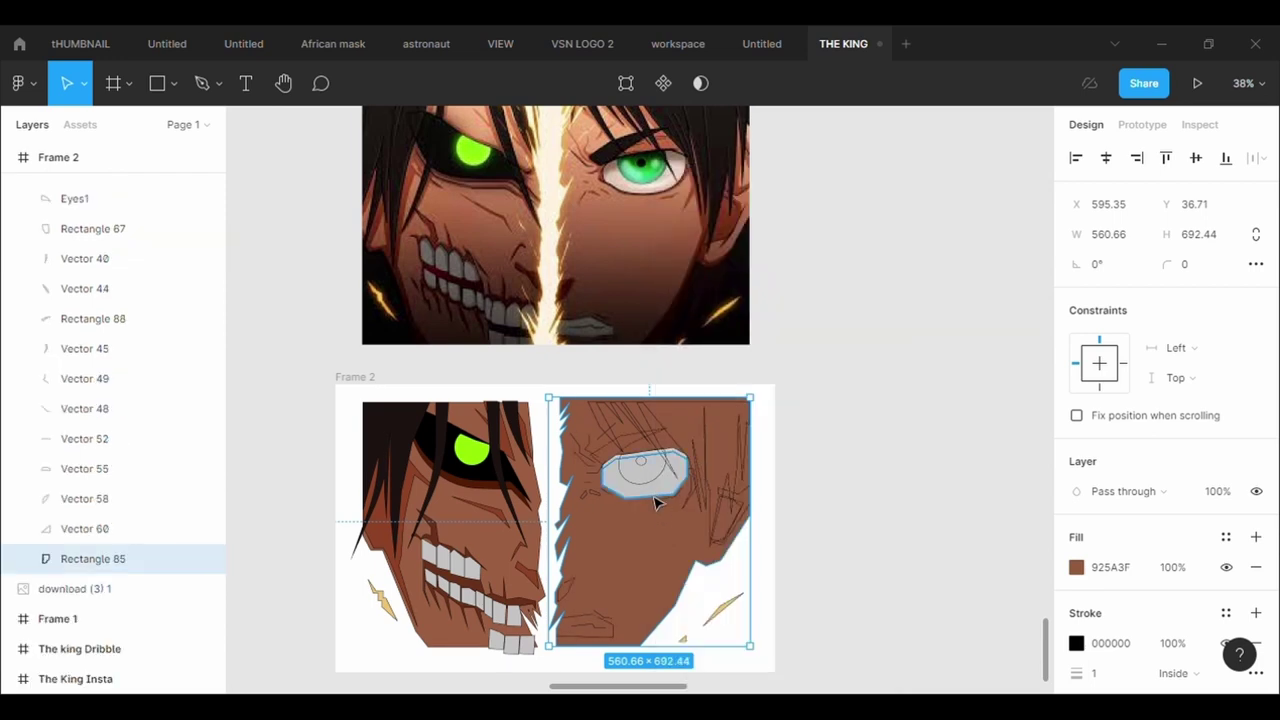
right_click(657, 503)
left_click(672, 336)
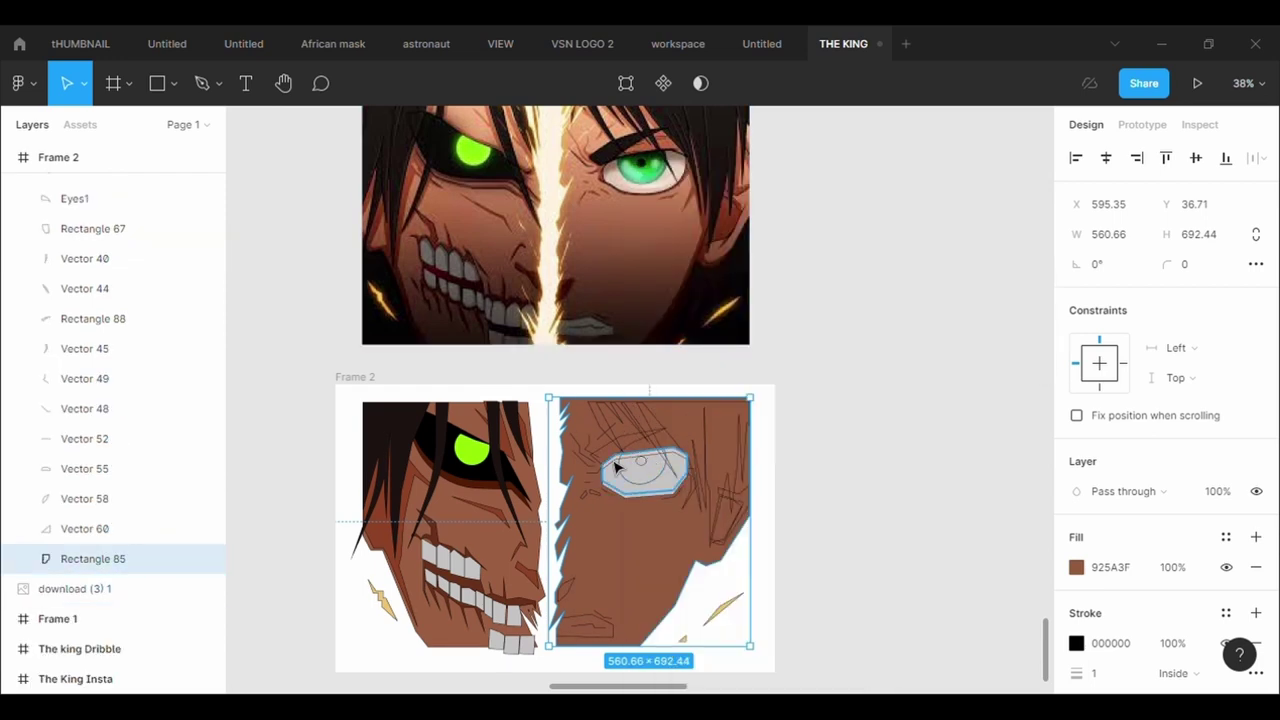
Send the lower eye outline Rectangle 87 to the back, and place the brown face shape Rectangle 85 behind it.
left_click(617, 467)
left_click(1083, 574)
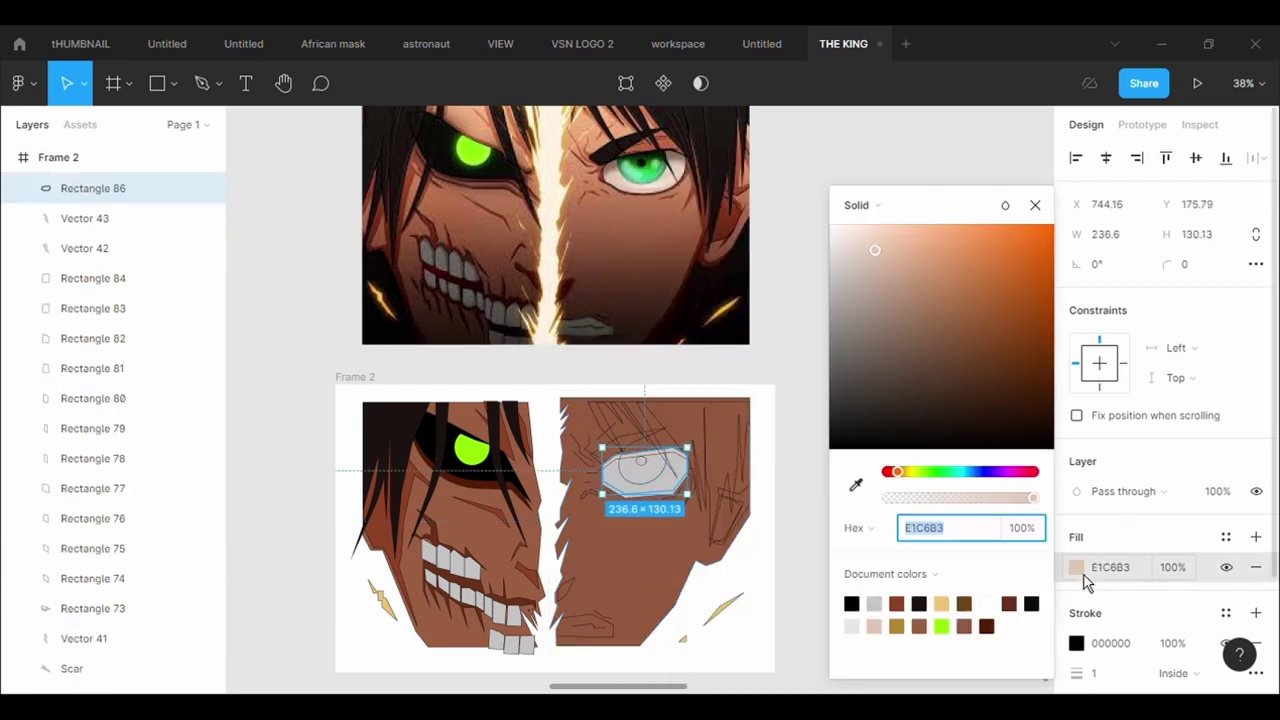
left_click(700, 567)
left_click_drag(652, 507, 658, 510)
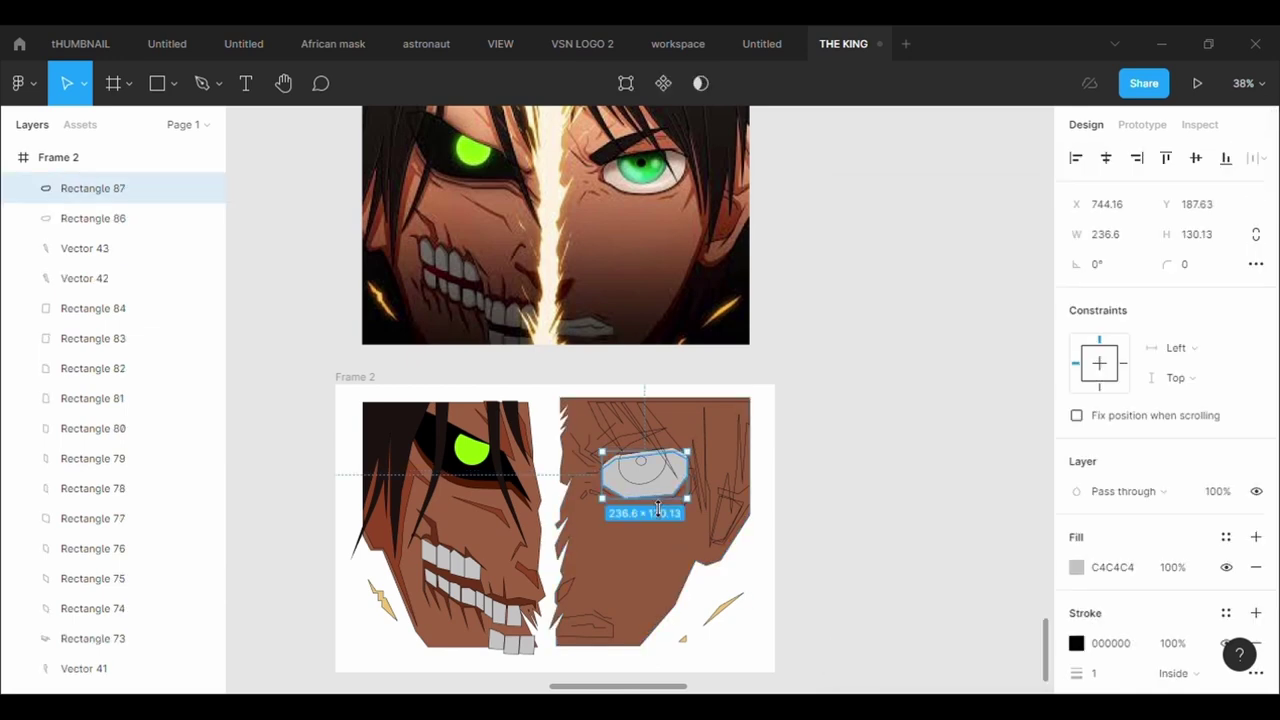
right_click(641, 466)
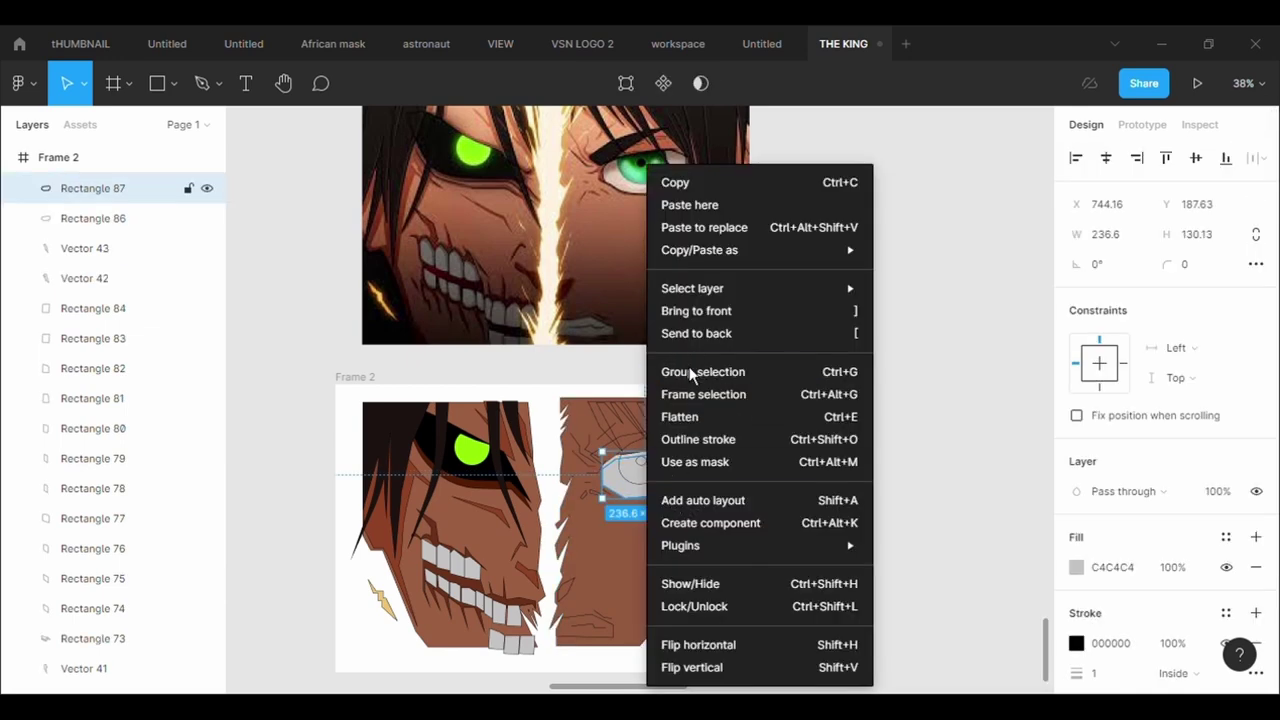
left_click(686, 336)
left_click(617, 404)
right_click(582, 420)
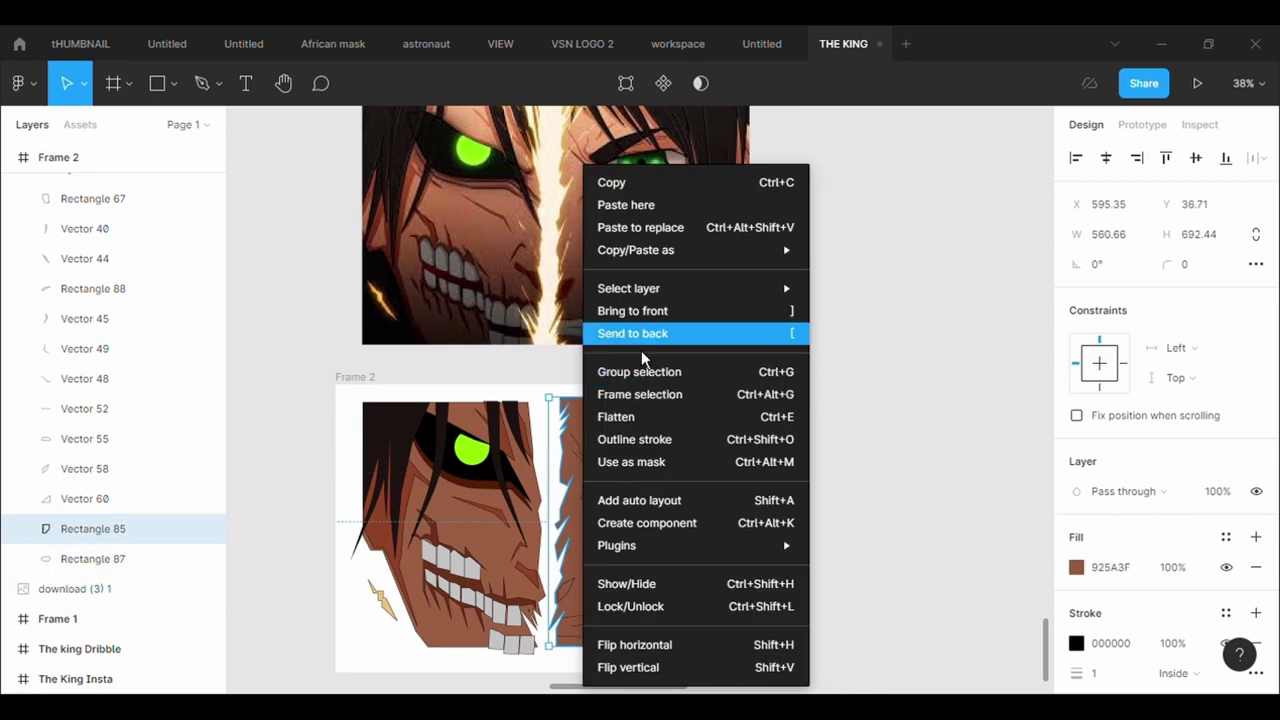
left_click(641, 336)
Fill the lower eye outline Rectangle 87 with the reddish brown sampled from the other face half's shading using the eyedropper.
left_click(660, 484)
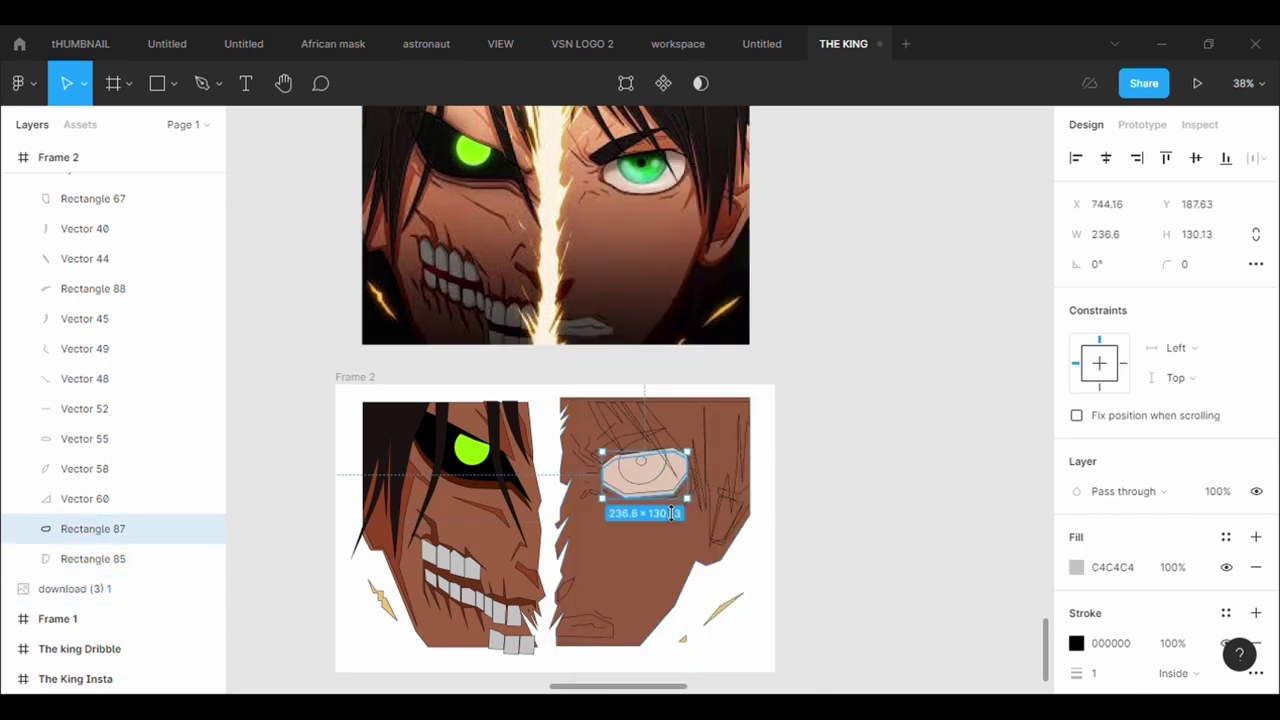
left_click(1076, 567)
left_click(856, 484)
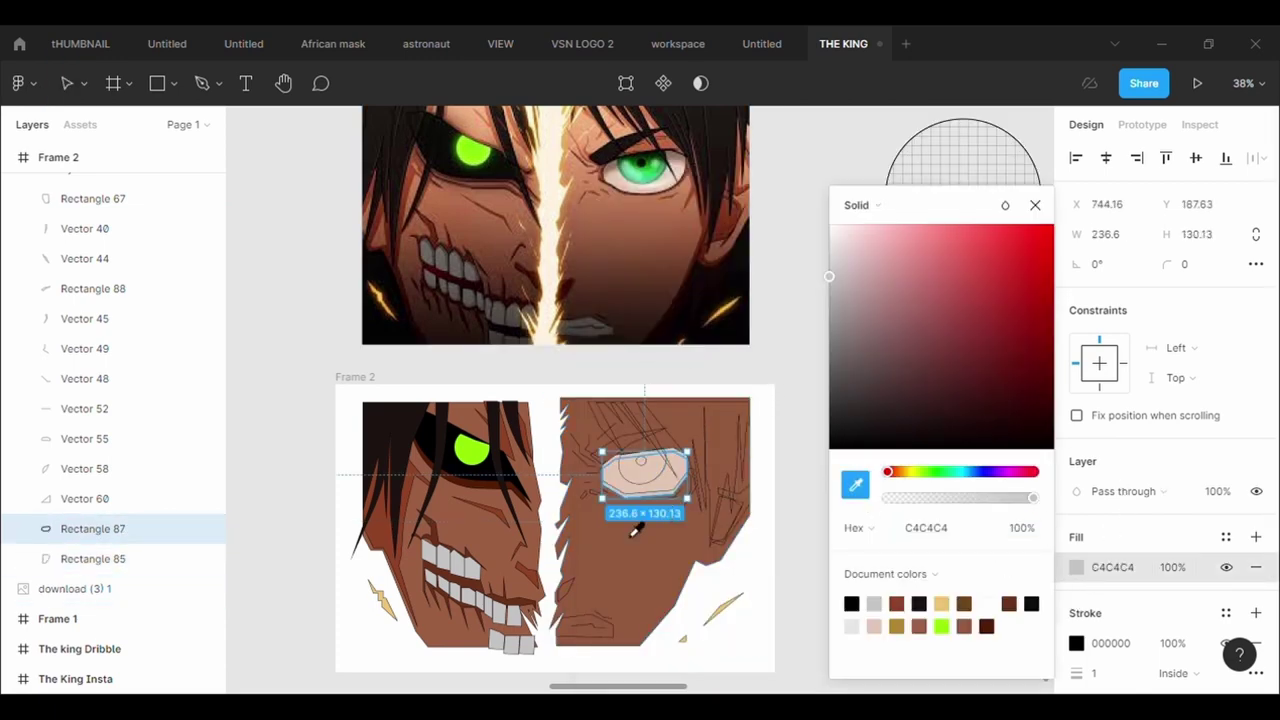
left_click(388, 553)
left_click(809, 420)
Fill the human eye's iris, Ellipse 37, with green 2FD24F sampled from the reference image's iris.
scroll(809, 420, "down", 1)
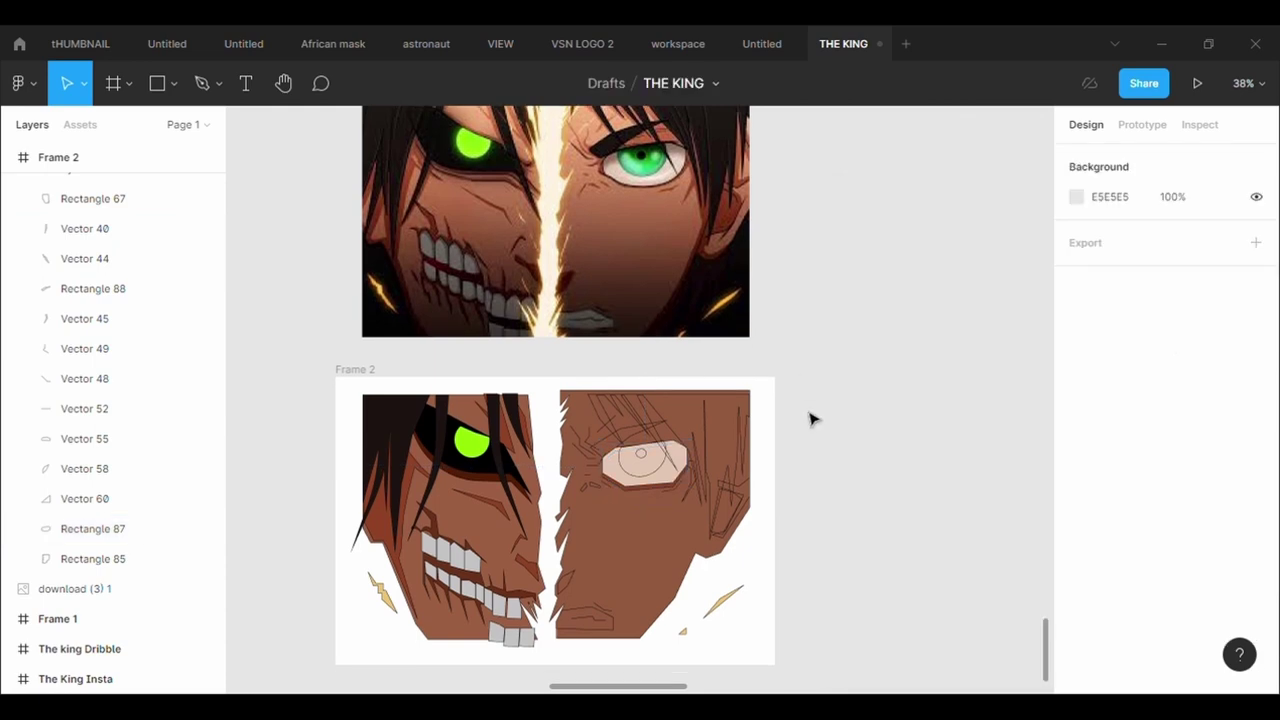
left_click(668, 478)
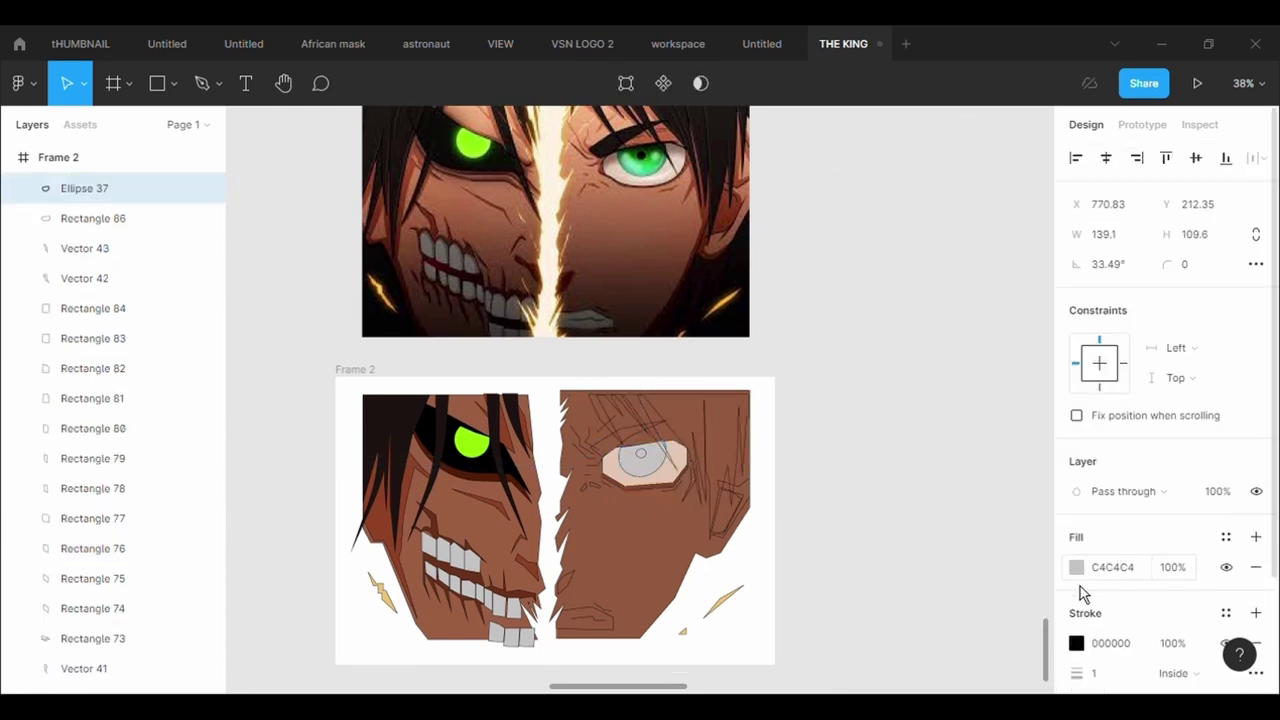
left_click(1076, 567)
left_click(856, 484)
left_click(650, 176)
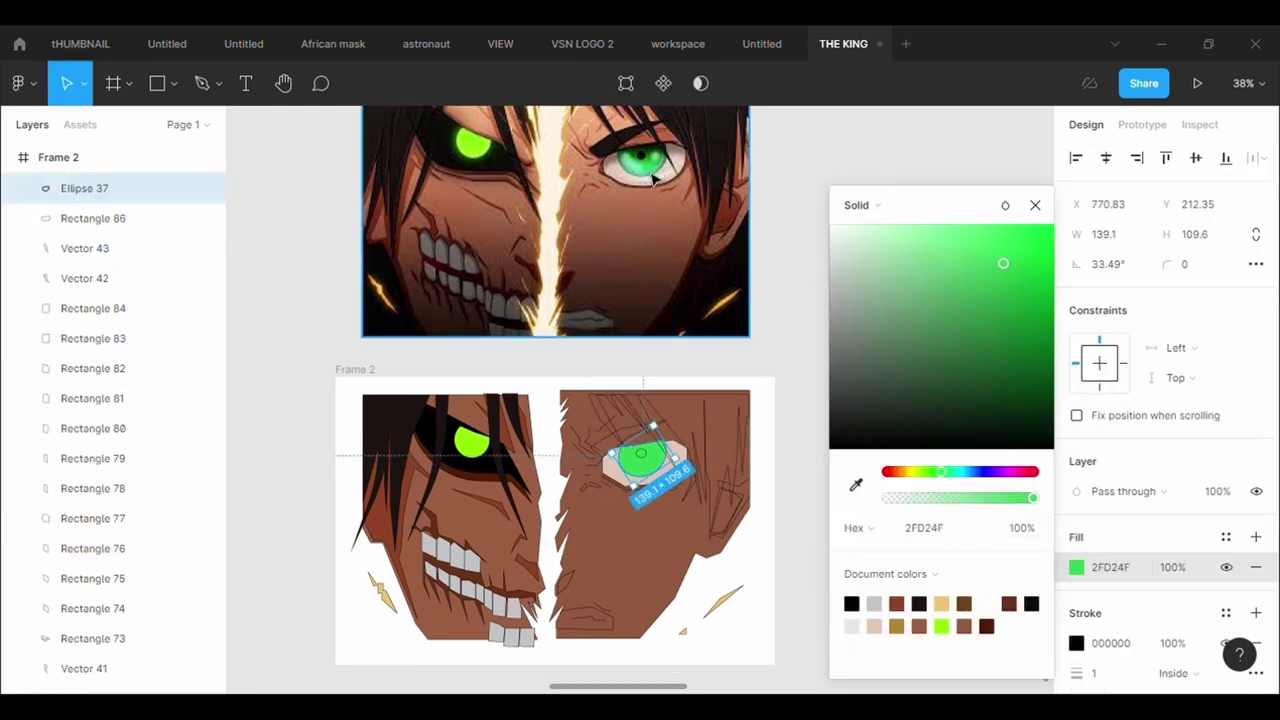
Fill the human eye's pupil, Ellipse 38, with black 000000.
left_click(643, 455)
left_click(1165, 541)
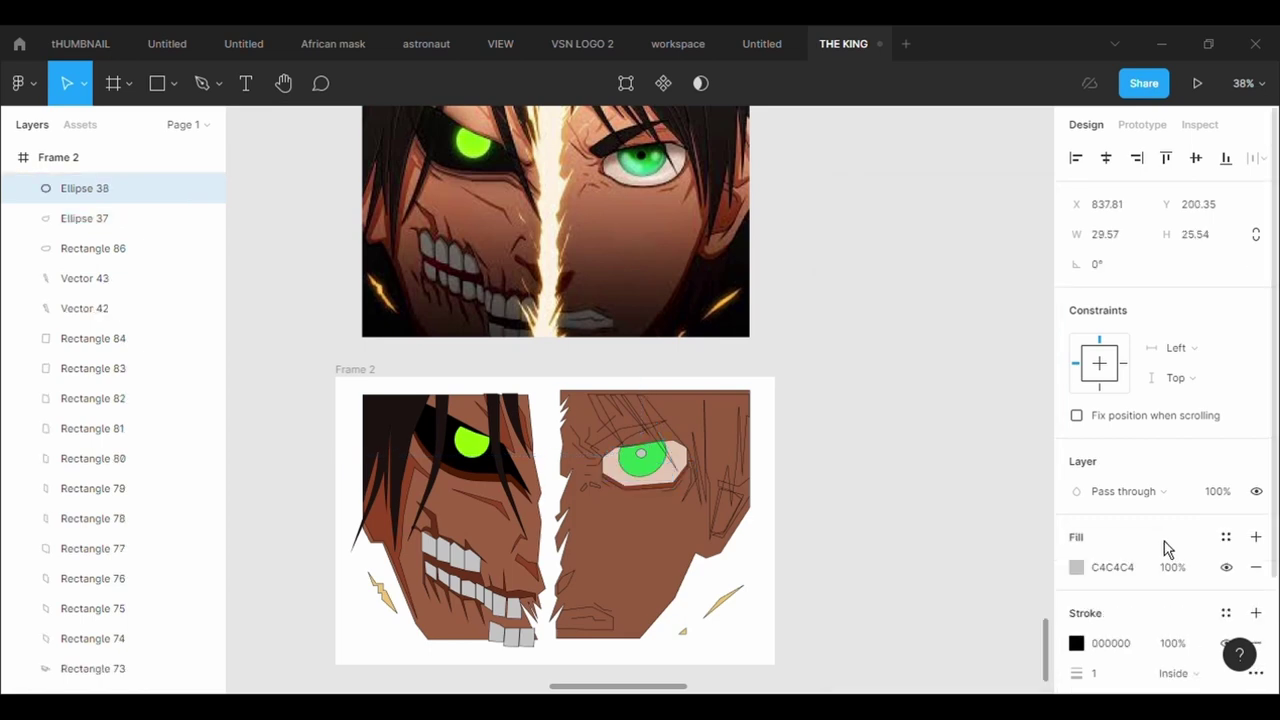
left_click(1076, 567)
type("000000")
key("Return")
left_click(797, 490)
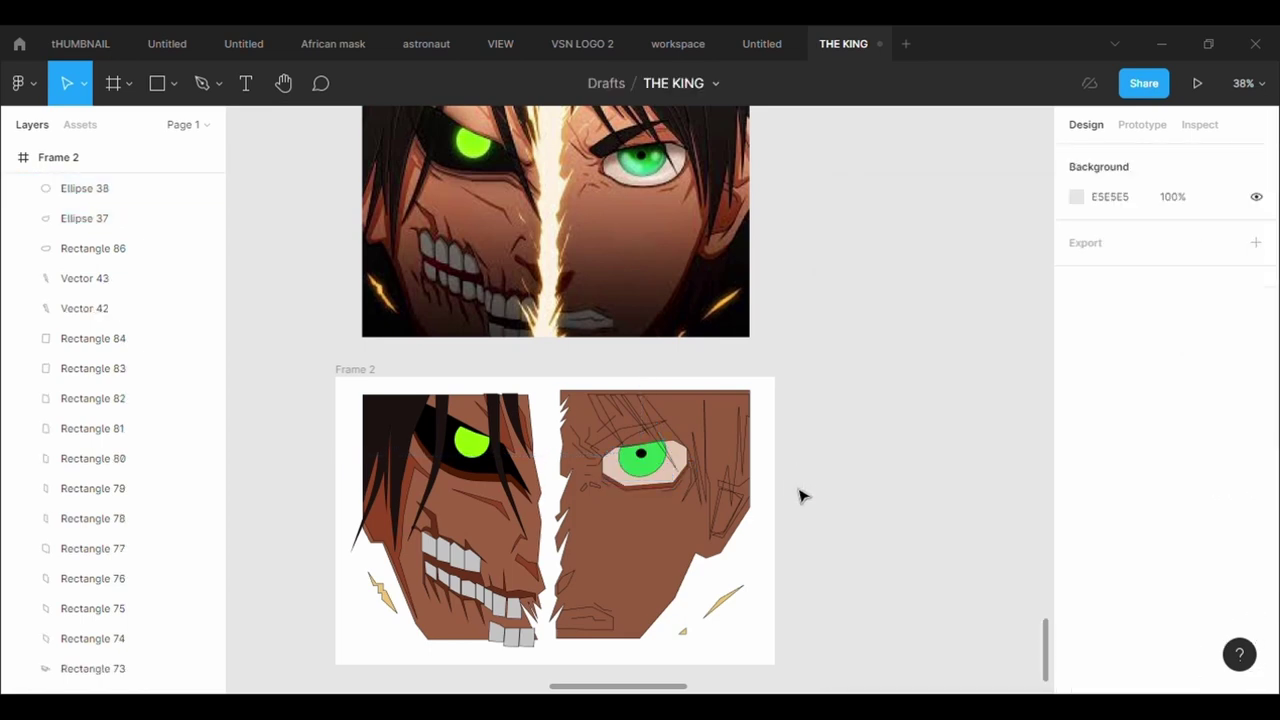
Add a fill to the human half's hair outline, Rectangle 89, using dark brown 1F1715 sampled from the reference hair.
left_click(687, 406)
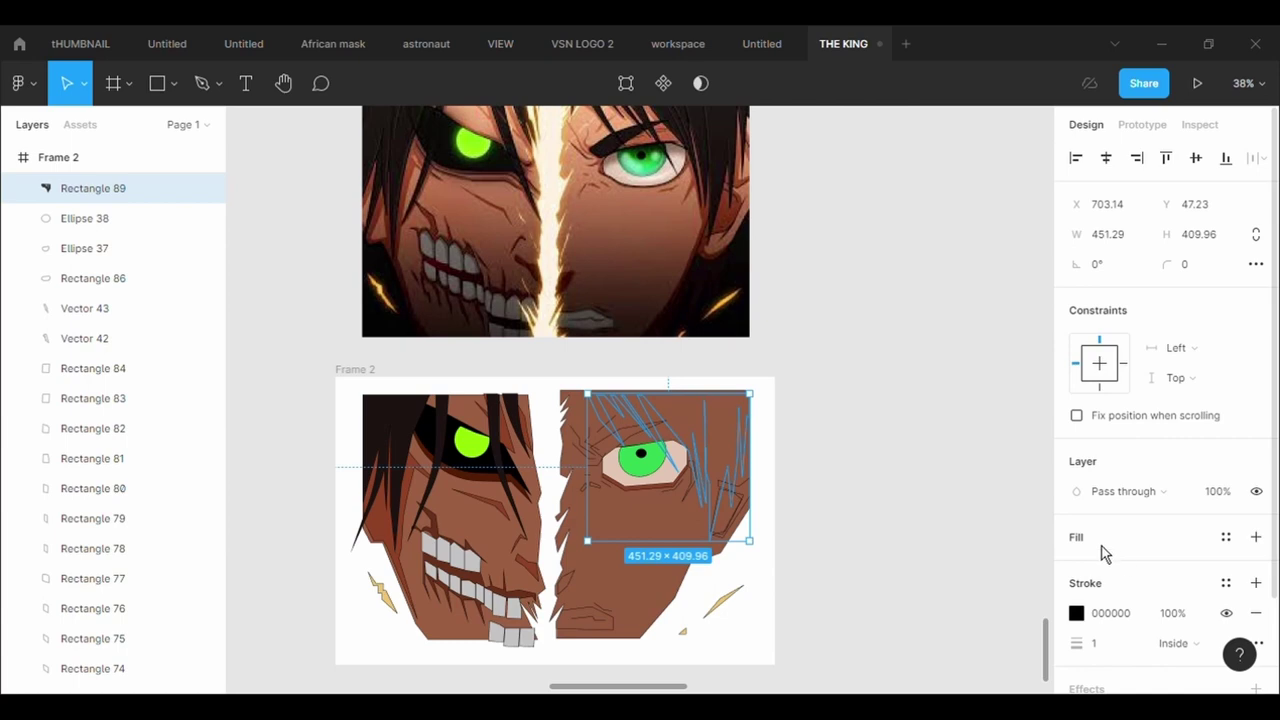
left_click(1102, 546)
left_click(1076, 569)
left_click(855, 486)
left_click(724, 186)
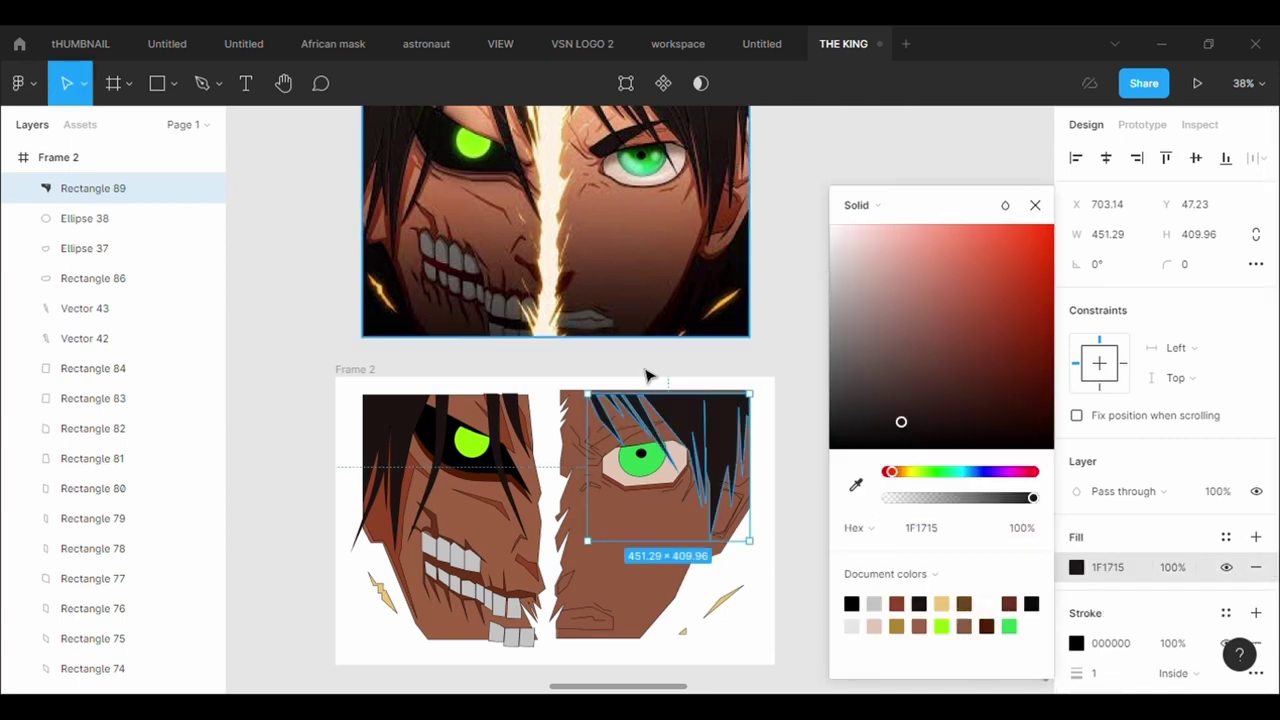
Fill the human eyebrow shape, Rectangle 88, with dark brown 1F1715 sampled from the coloured hair.
left_click(628, 440)
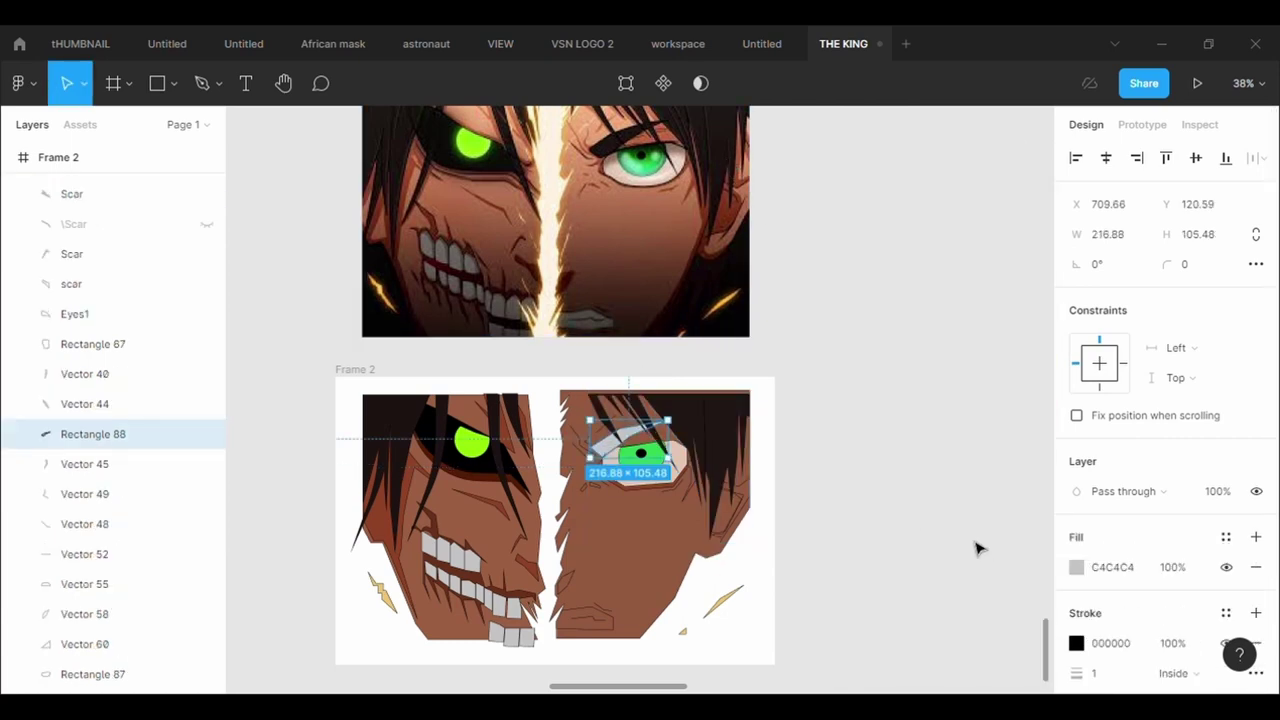
left_click(1076, 567)
left_click(855, 485)
left_click(741, 447)
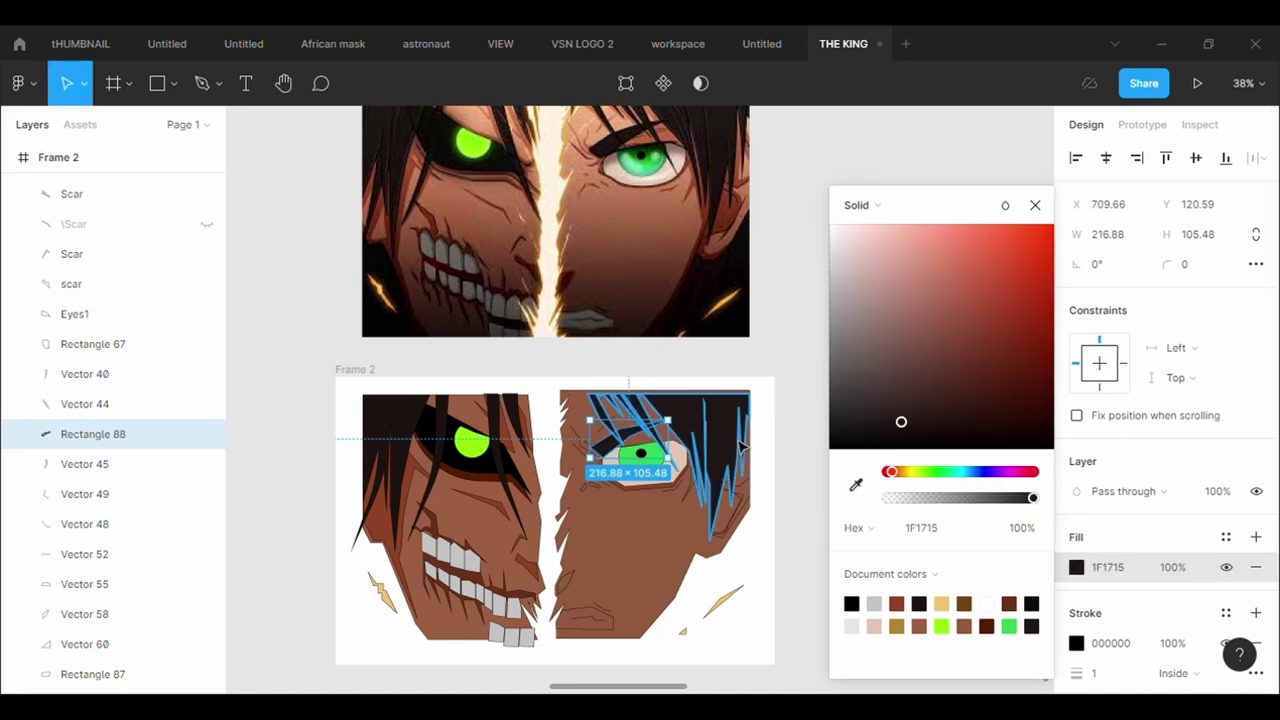
Fill the nostril shape Vector 58 on the human half with reddish brown sampled from the titan half's shading.
scroll(741, 447, "down", 1)
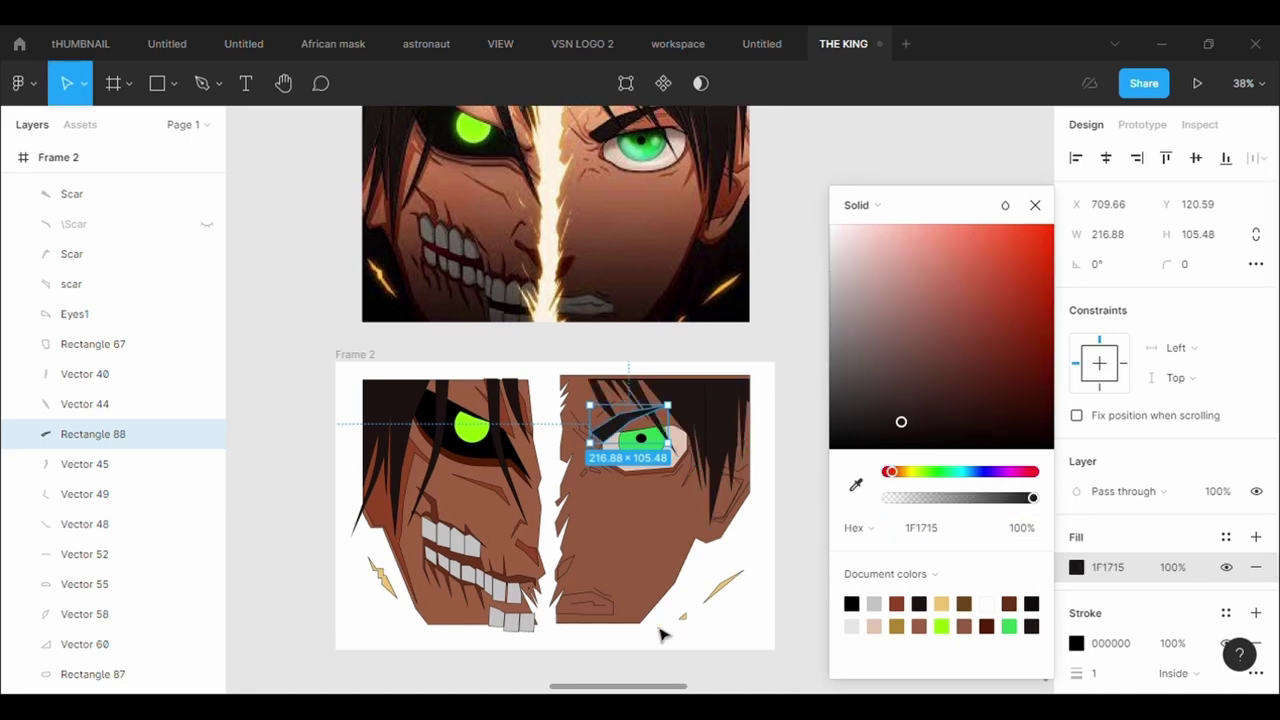
left_click(566, 568)
left_click(1100, 550)
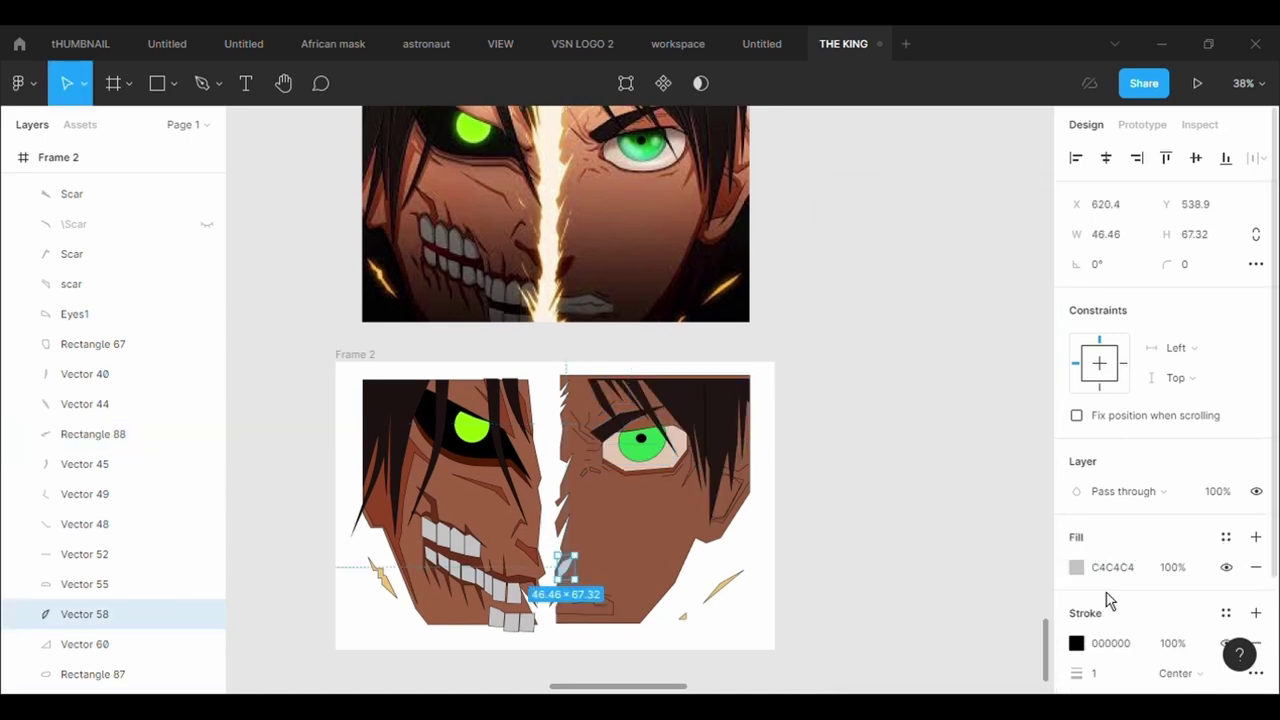
left_click(1076, 567)
left_click(856, 491)
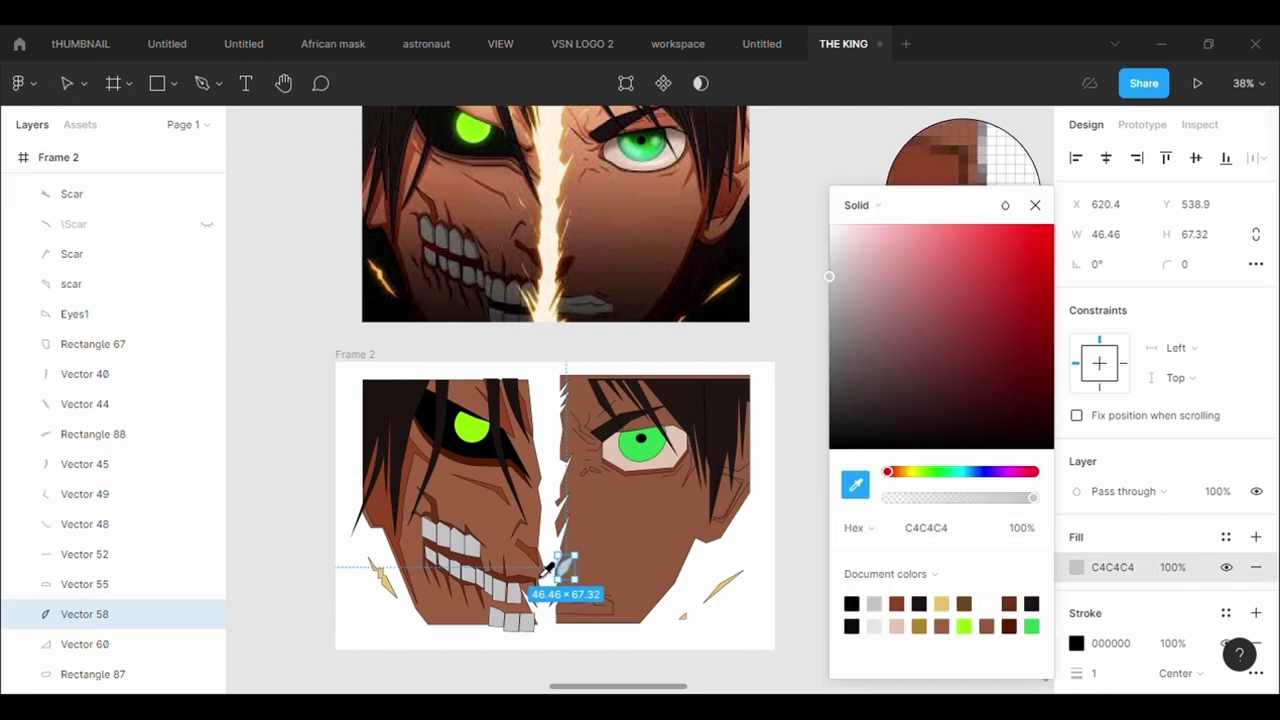
left_click(538, 573)
Add a grey fill to the human half's mouth outline, Vector 55.
left_click(620, 623)
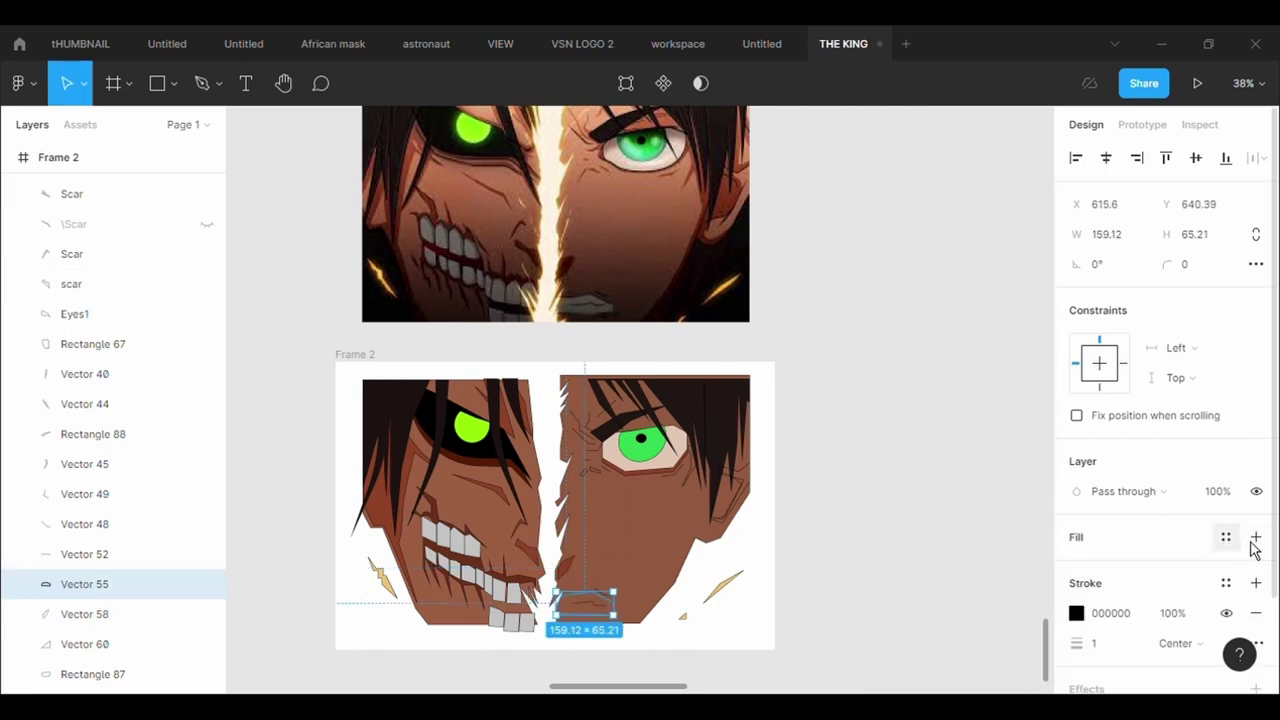
left_click(1256, 537)
scroll(897, 537, "down", 1)
scroll(897, 537, "up", 1)
left_click(900, 541)
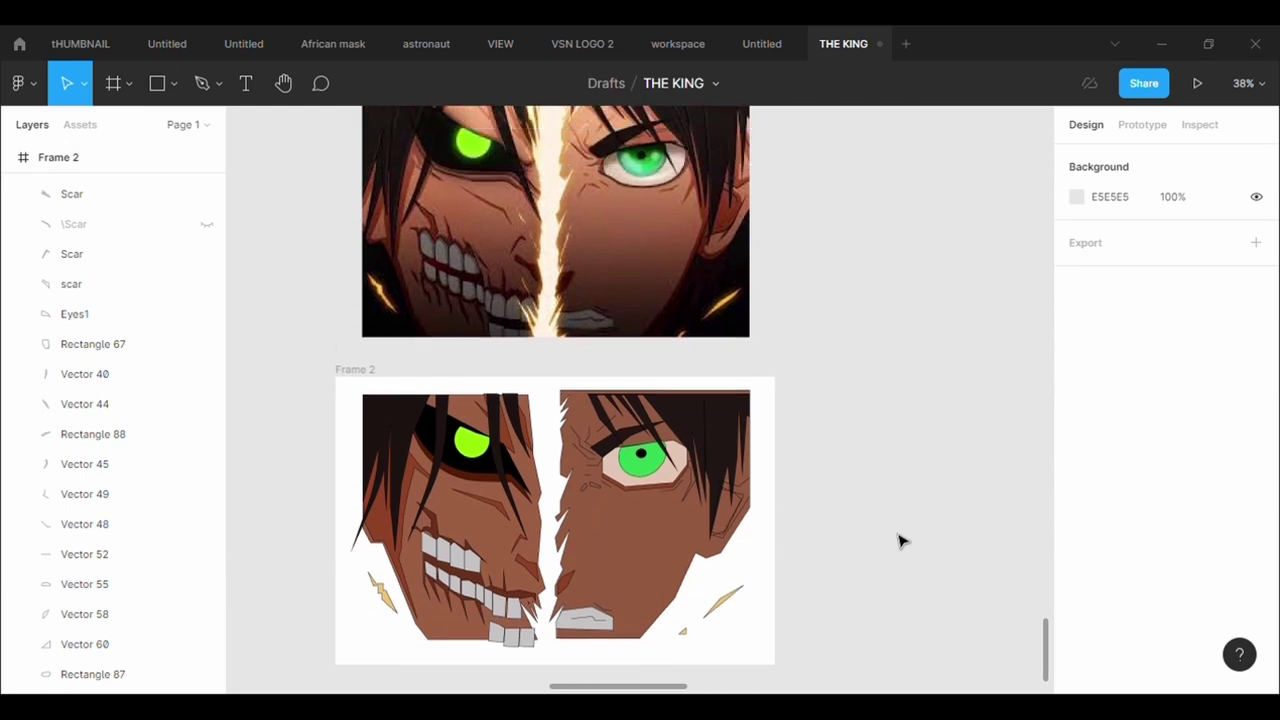
Add a fill to the ear shading shape, Rectangle 90, using dark red 72260E sampled from the reference ear.
left_click(746, 490)
left_click(1124, 550)
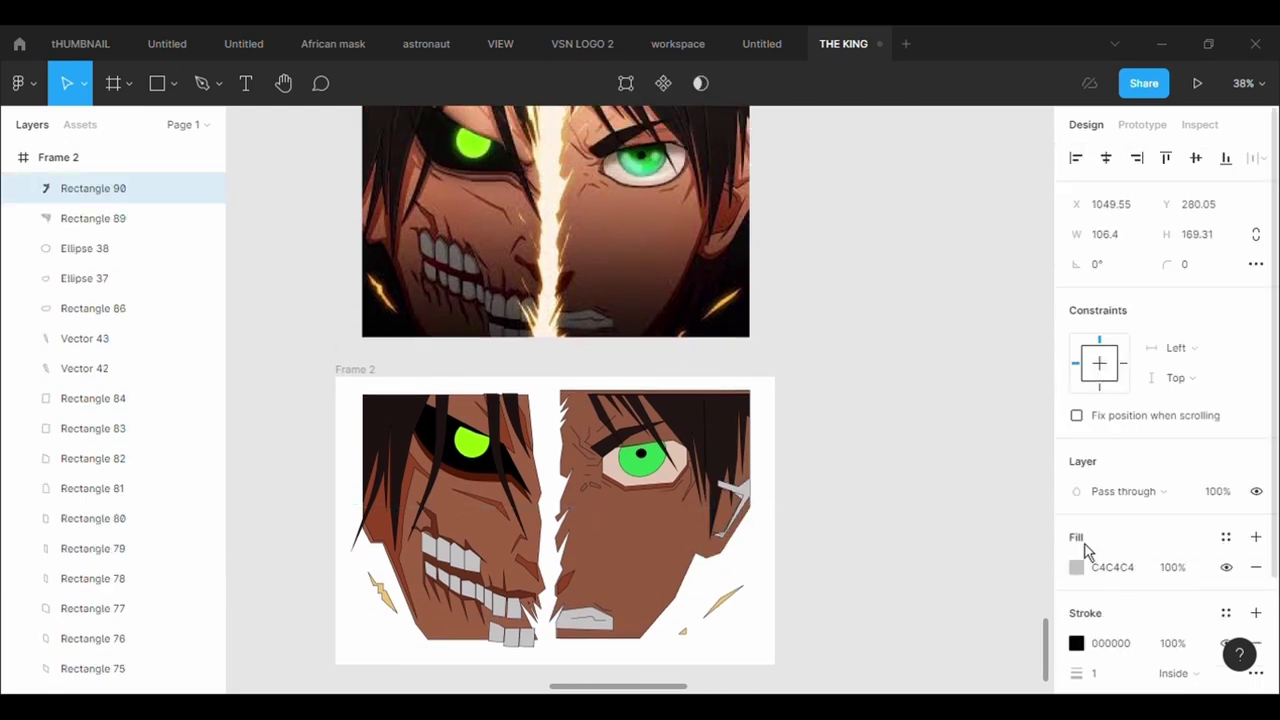
left_click(1078, 567)
left_click(856, 485)
left_click(740, 230)
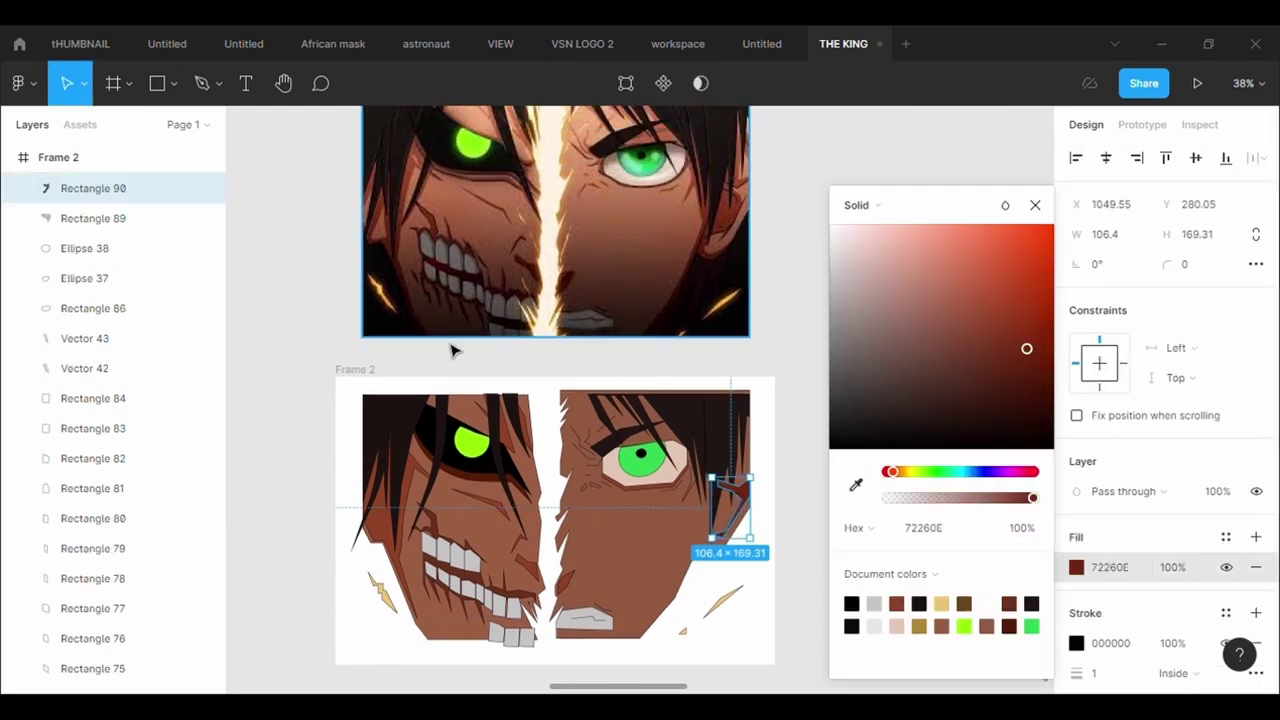
Bring the human half's hair shape, Rectangle 89, to the front, above the ear shading.
right_click(700, 430)
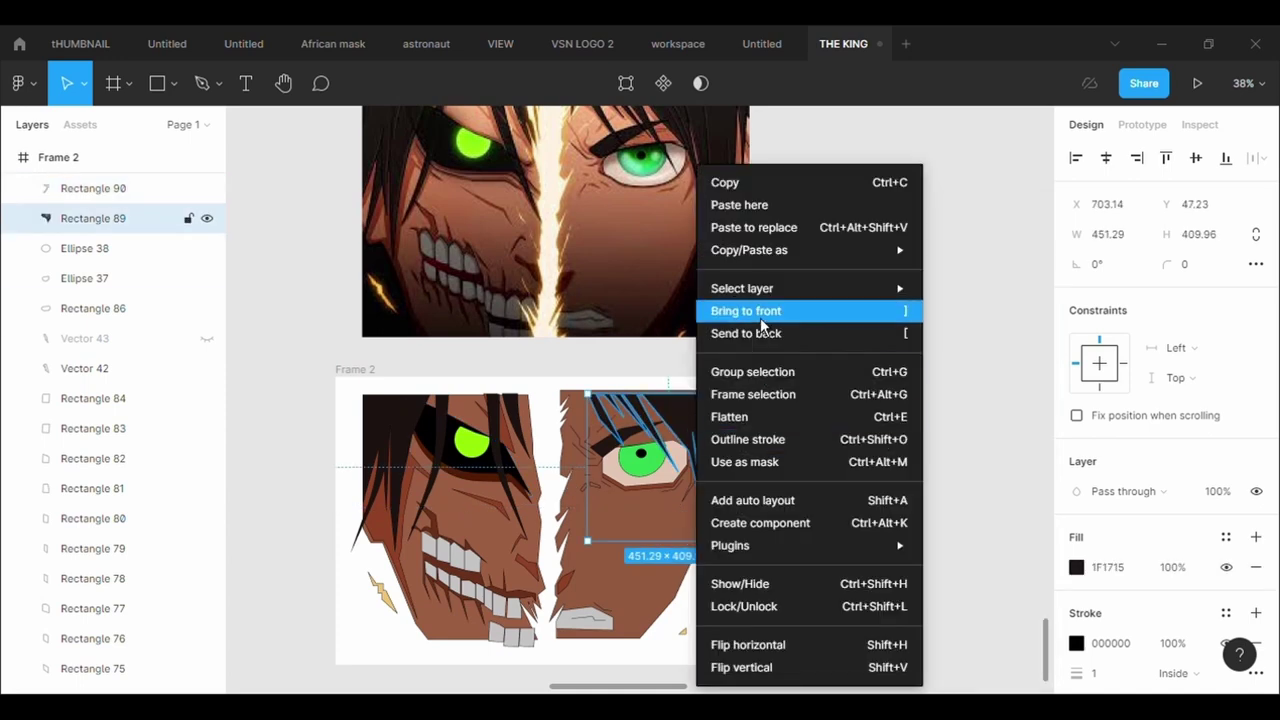
left_click(760, 312)
left_click(879, 348)
Fill the crease beside the human eye's outer corner, Vector 45, with reddish brown 8F4224 sampled from the artwork.
left_click(1169, 540)
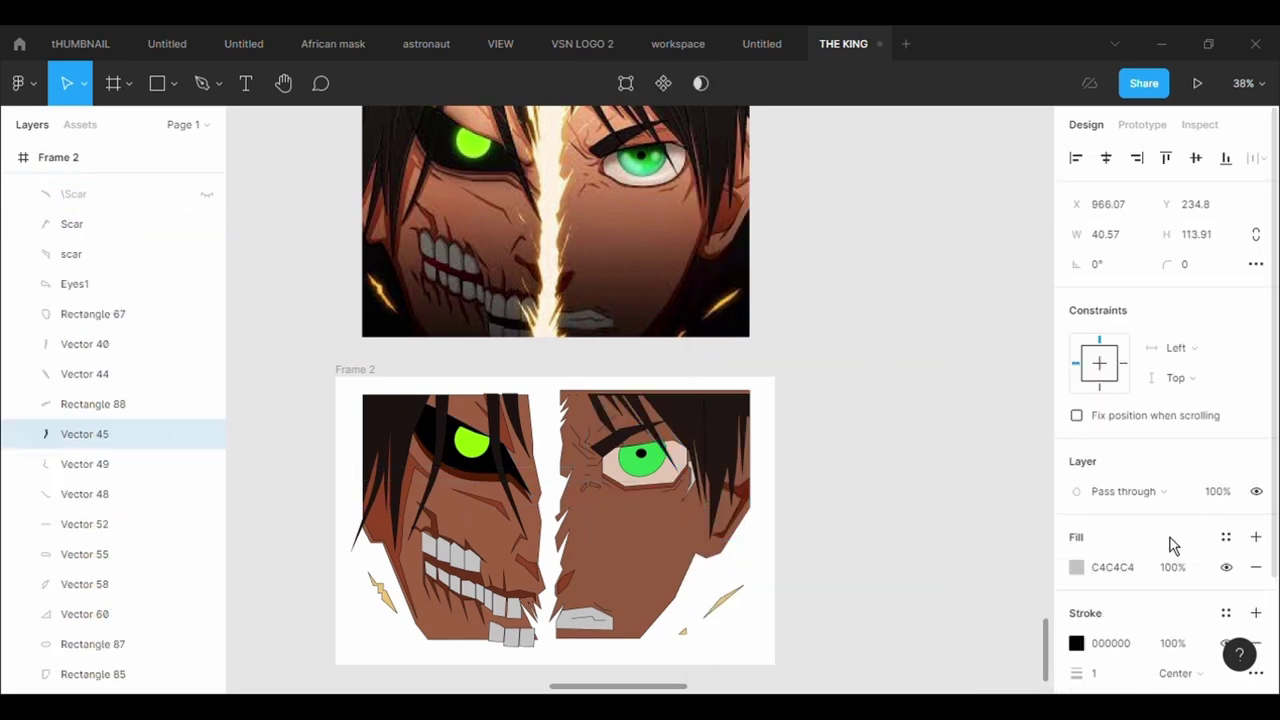
left_click(1076, 567)
left_click(855, 484)
left_click(480, 517)
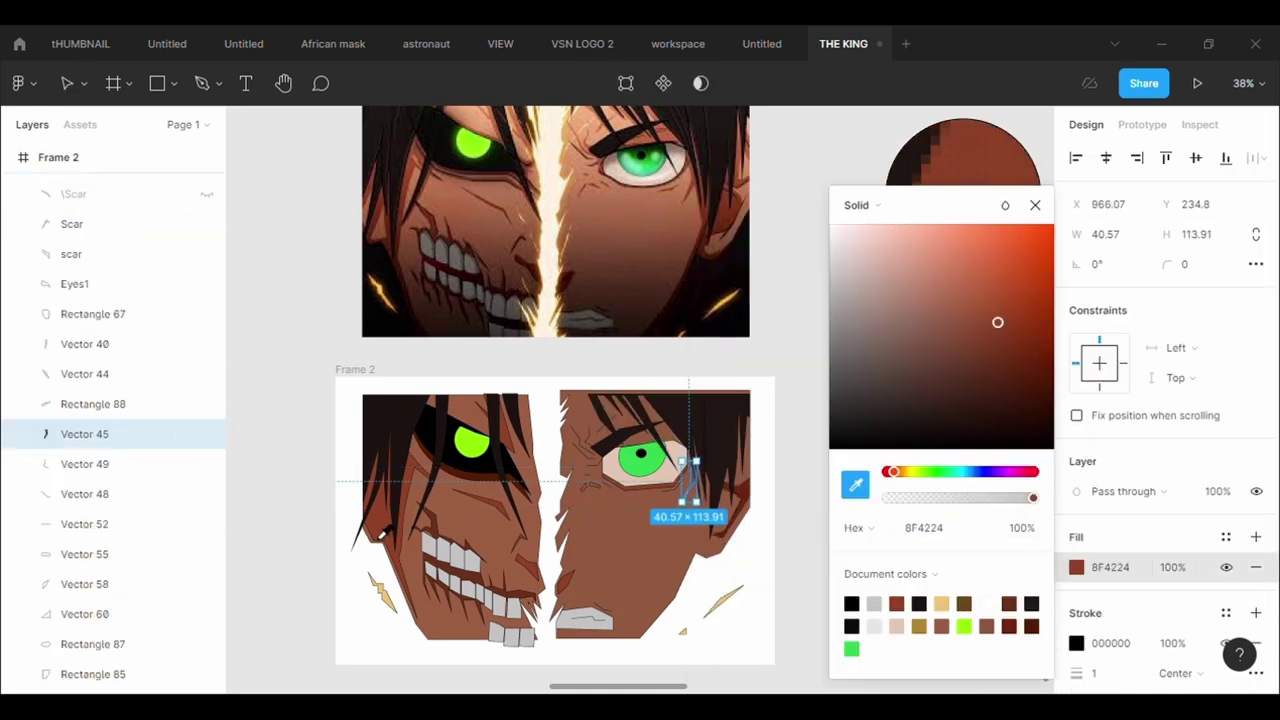
left_click(751, 580)
Add a fill to the small crease below the eye's inner corner, Vector 46, using a colour sampled from the artwork.
left_click(586, 493)
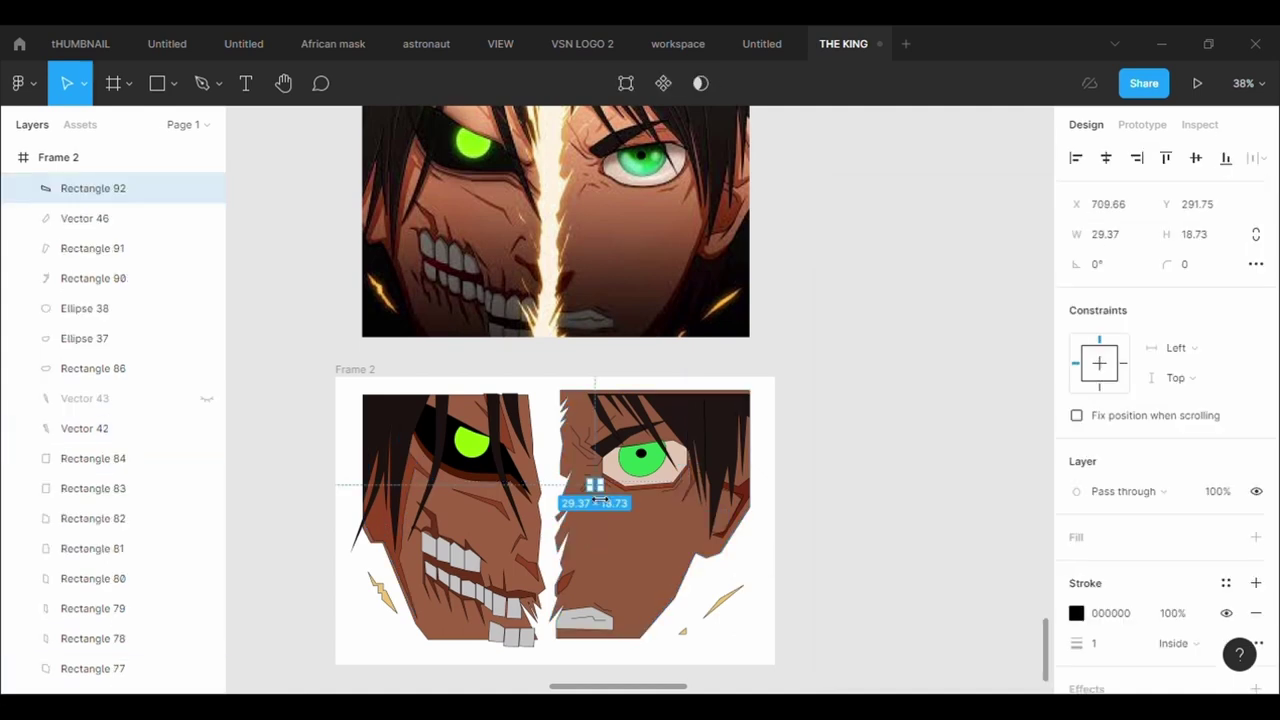
left_click(711, 583)
left_click(594, 503)
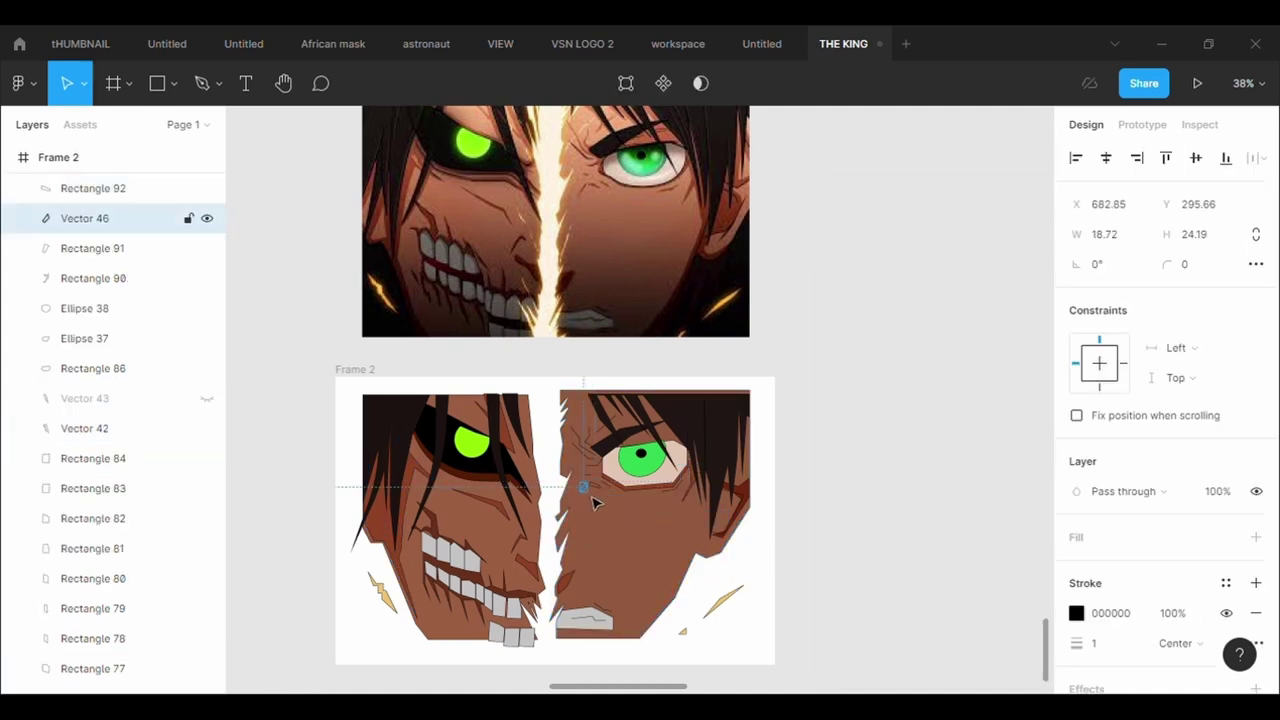
left_click(1077, 567)
left_click(856, 485)
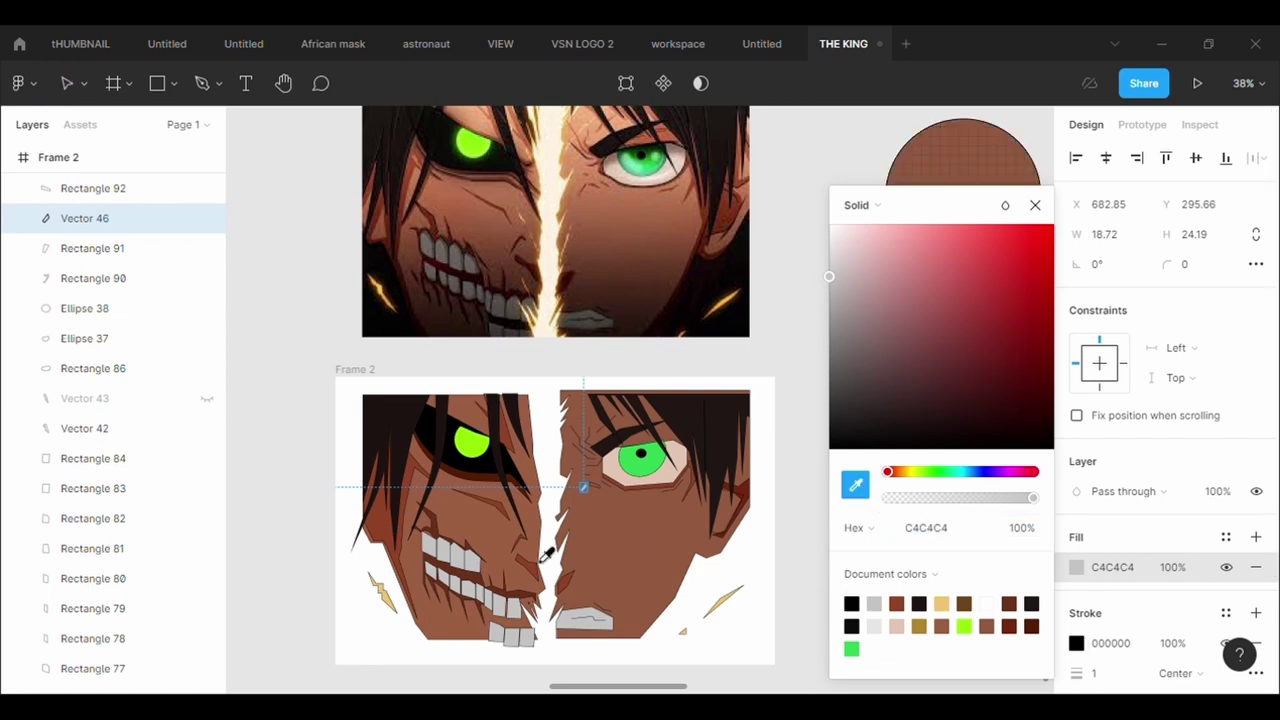
left_click(595, 500)
Fill the neighbouring small under-eye crease, Rectangle 92, with reddish brown sampled from the titan half's side shading.
left_click(590, 490)
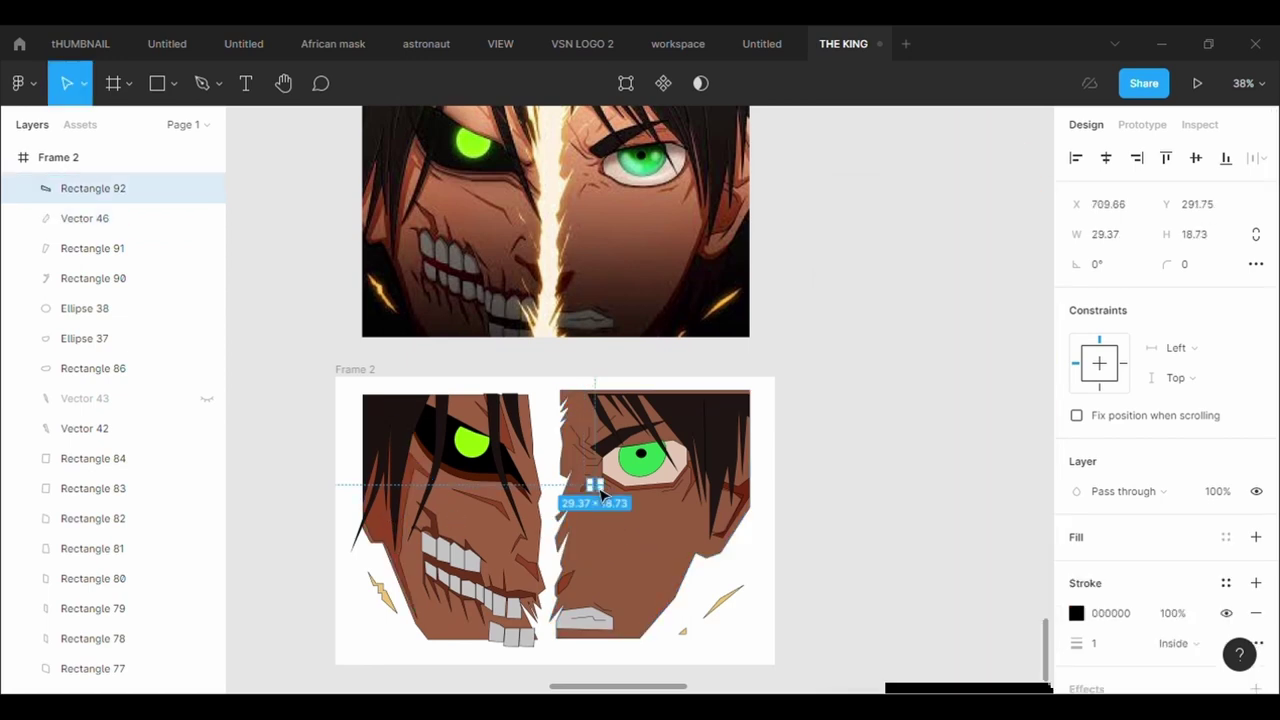
left_click(1077, 567)
left_click(856, 485)
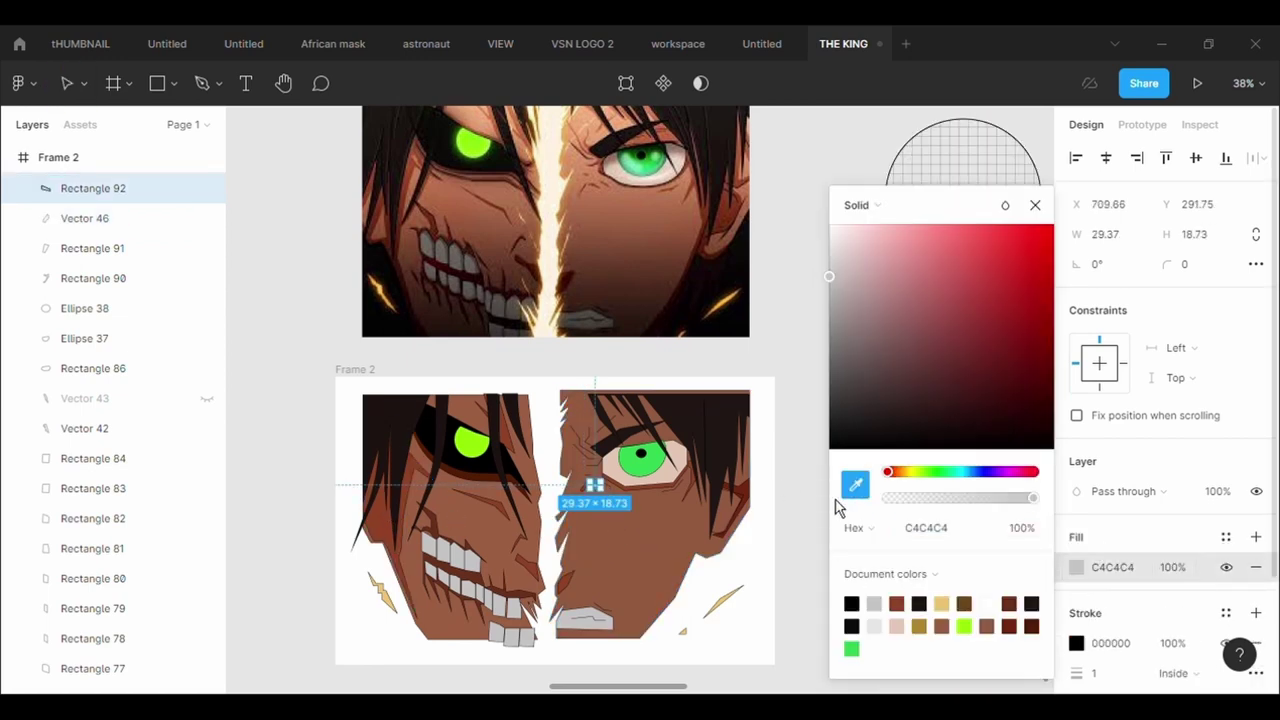
left_click(388, 533)
left_click(770, 593)
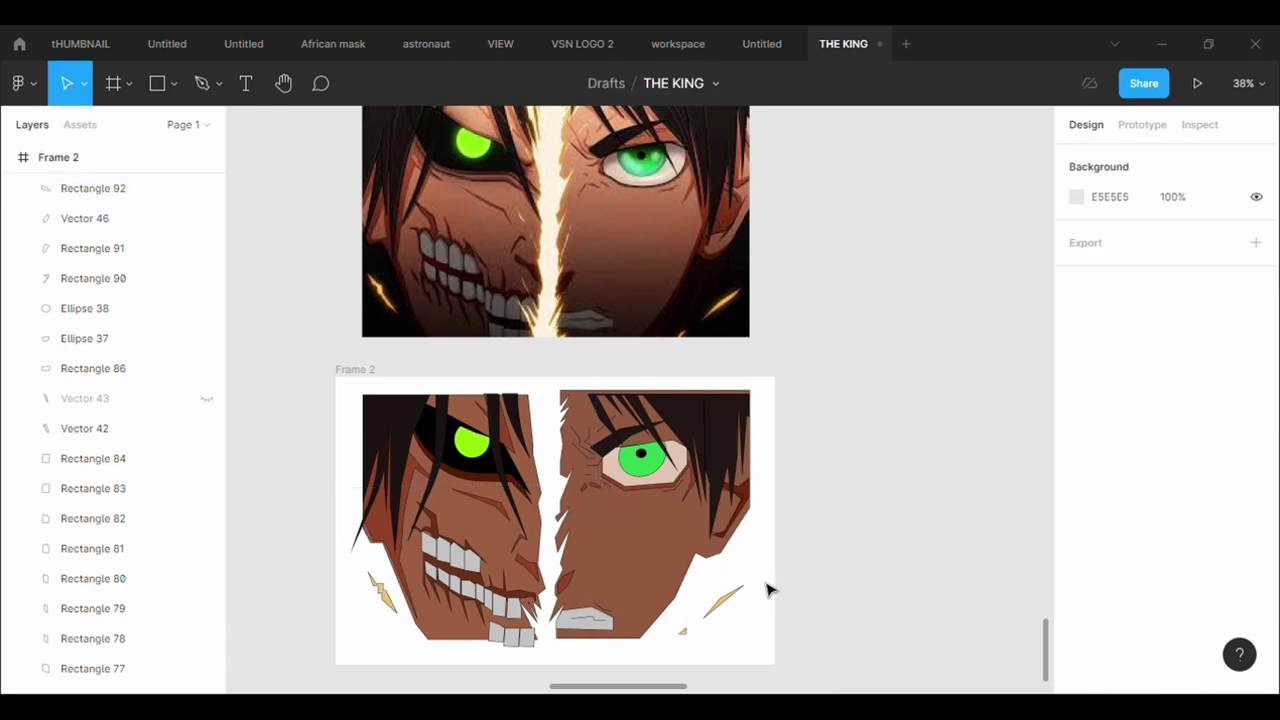
Draw a rectangle about 116 × 97 over the front teeth at the titan half's mouth corner.
scroll(770, 590, "down", 1)
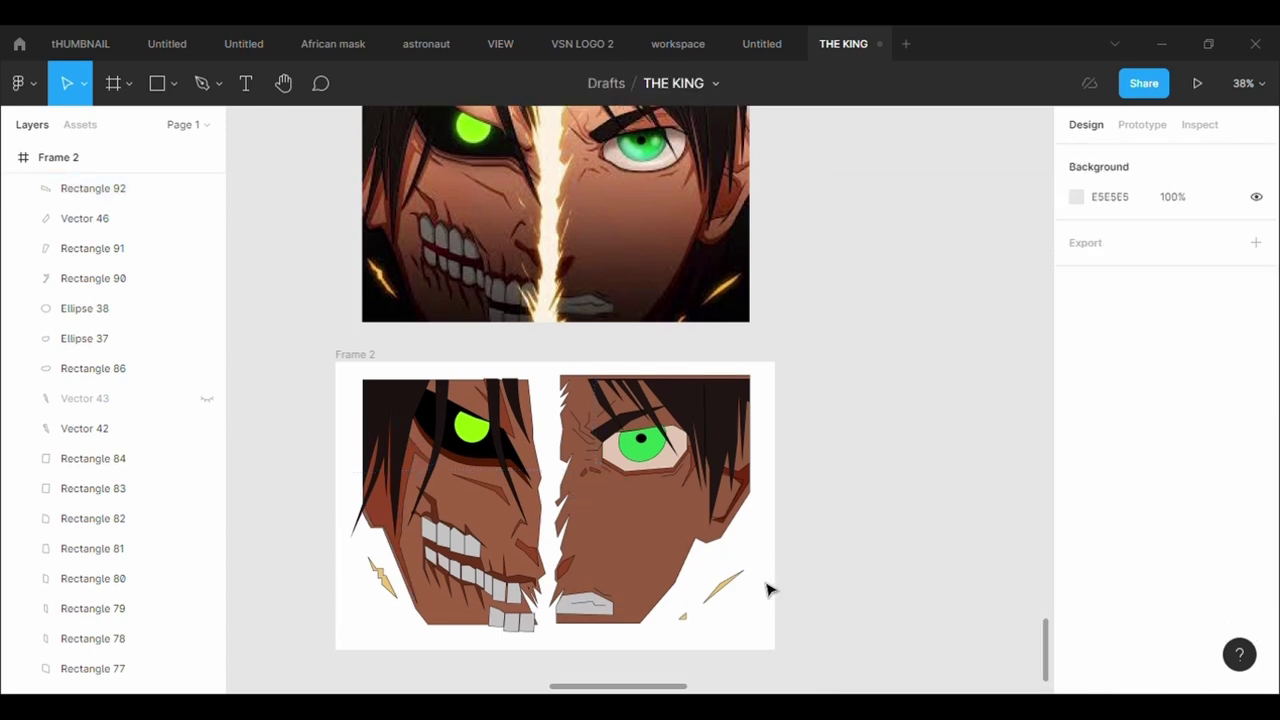
scroll(770, 590, "up", 2)
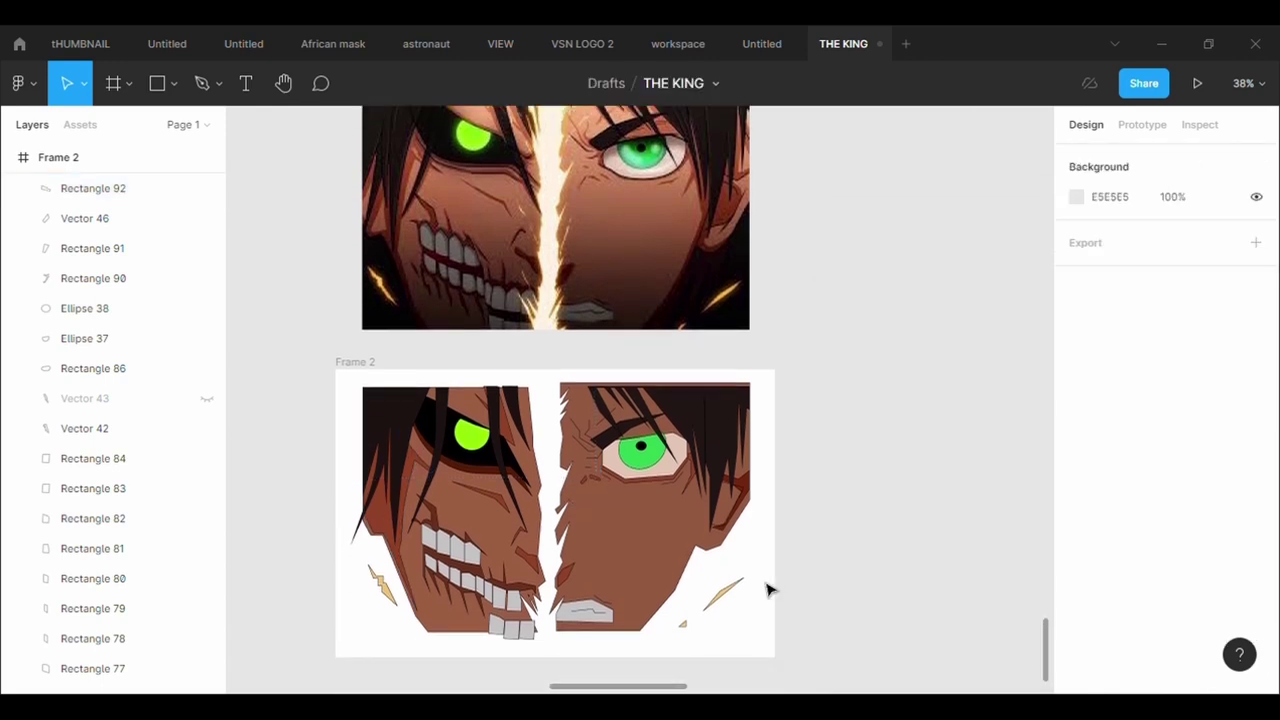
scroll(770, 590, "up", 3)
scroll(770, 590, "down", 4)
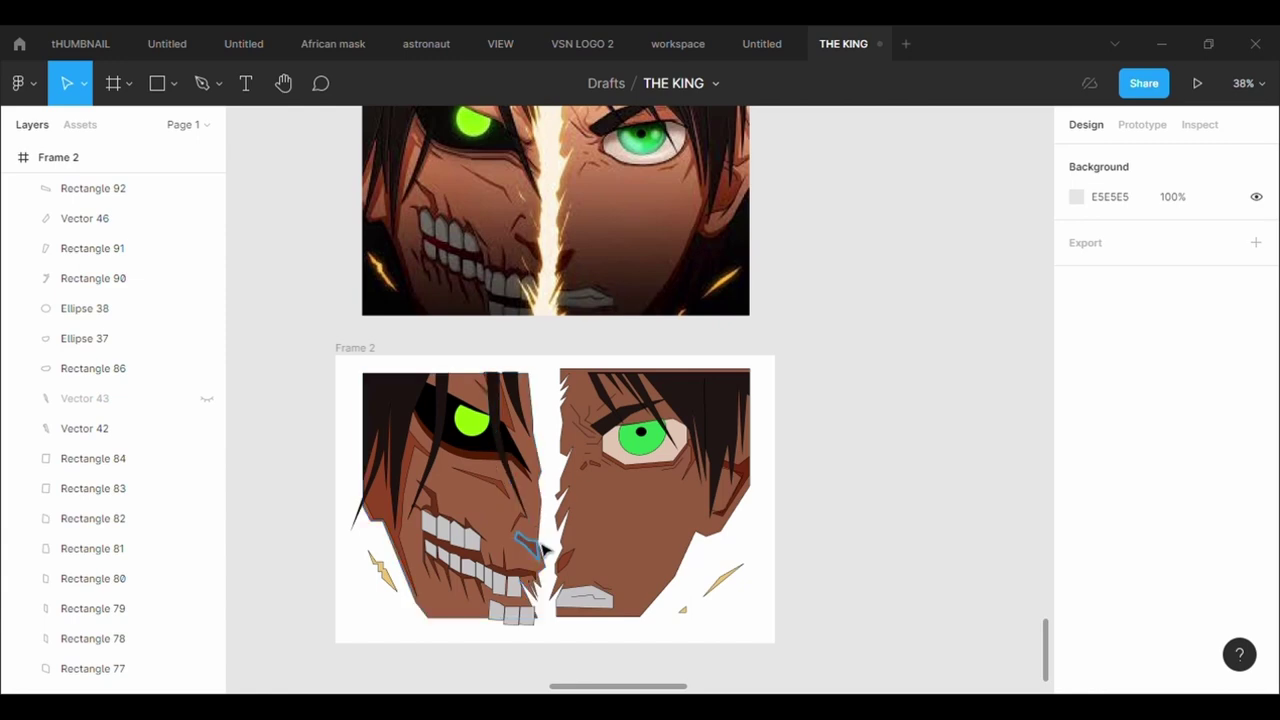
scroll(538, 545, "up", 3, "ctrl")
left_click(157, 83)
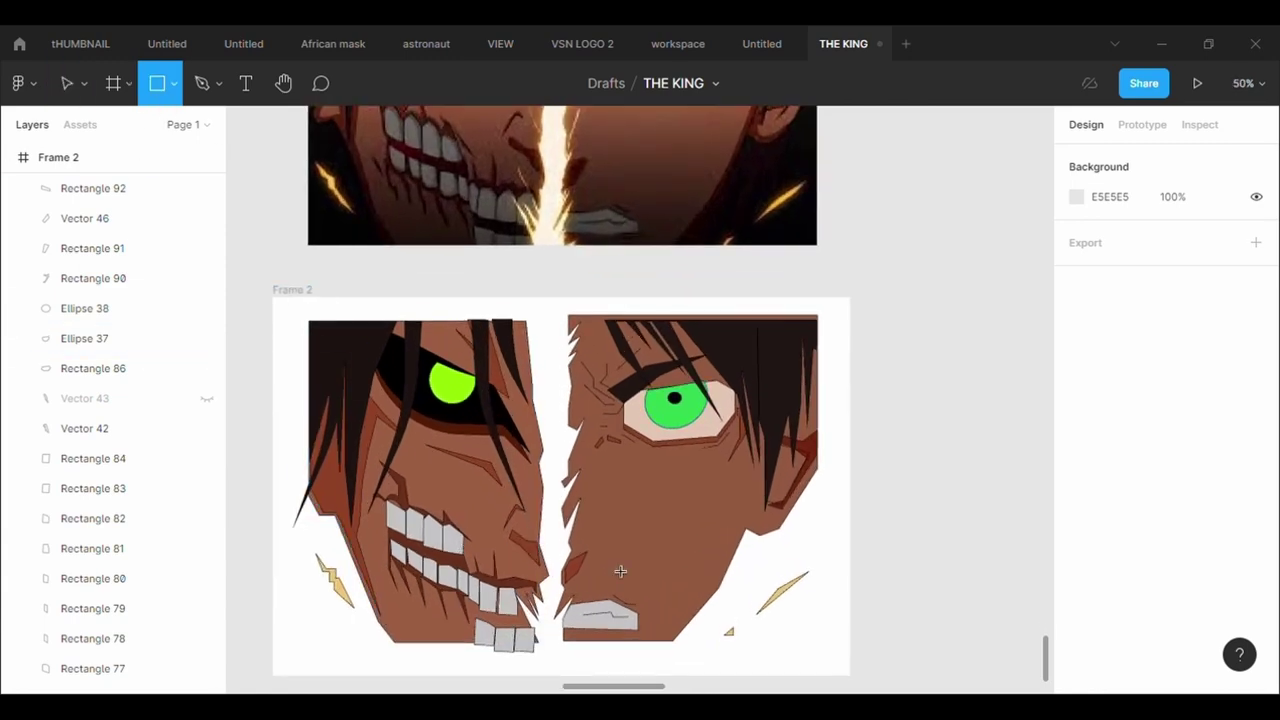
mouse_move(476, 594)
left_mouse_down()
mouse_move(537, 645)
mouse_move(530, 498)
mouse_move(520, 635)
left_mouse_up()
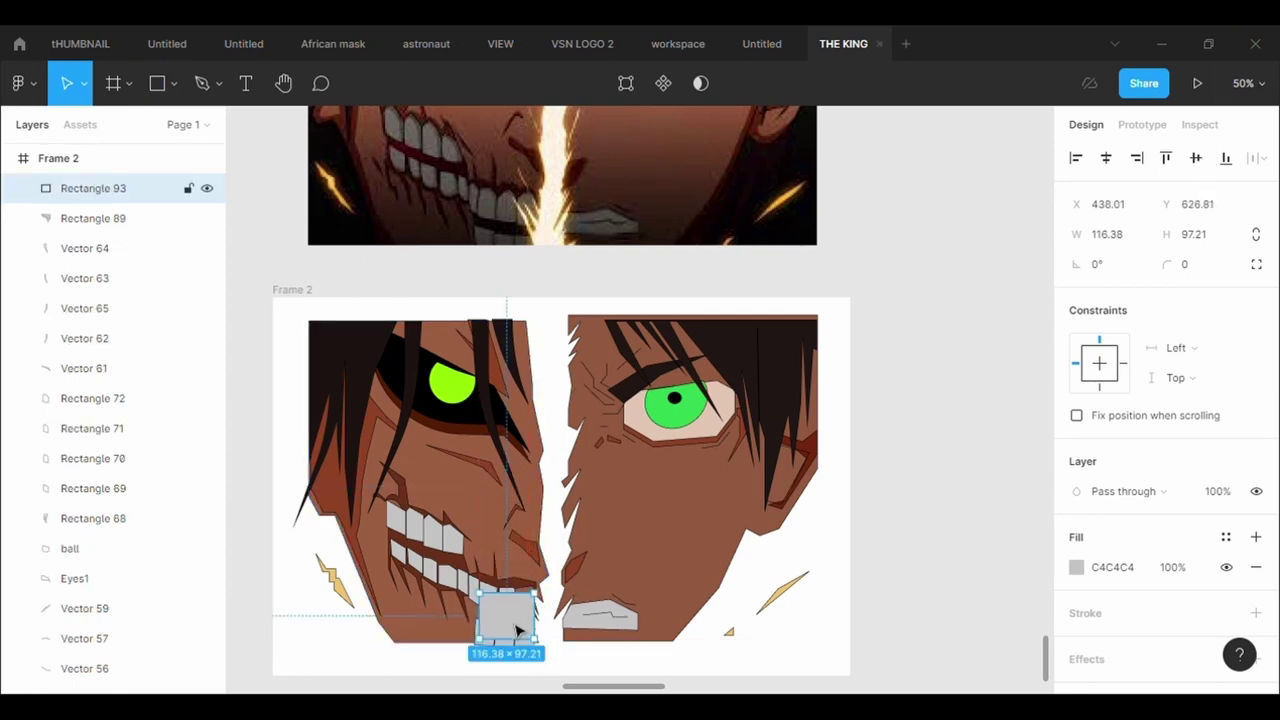
Send the new mouth rectangle to the back, then send the titan face shape, Rectangle 67, behind it.
right_click(518, 630)
left_click(560, 334)
left_click(405, 643)
right_click(405, 643)
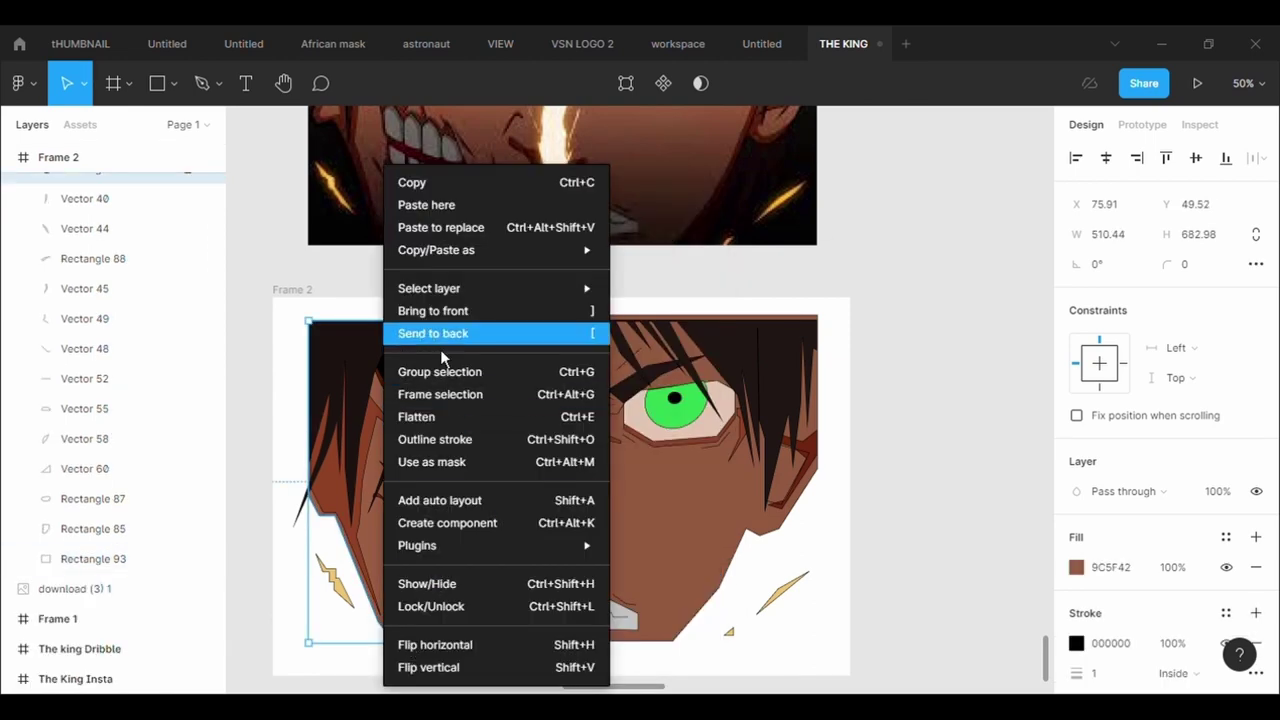
left_click(403, 333)
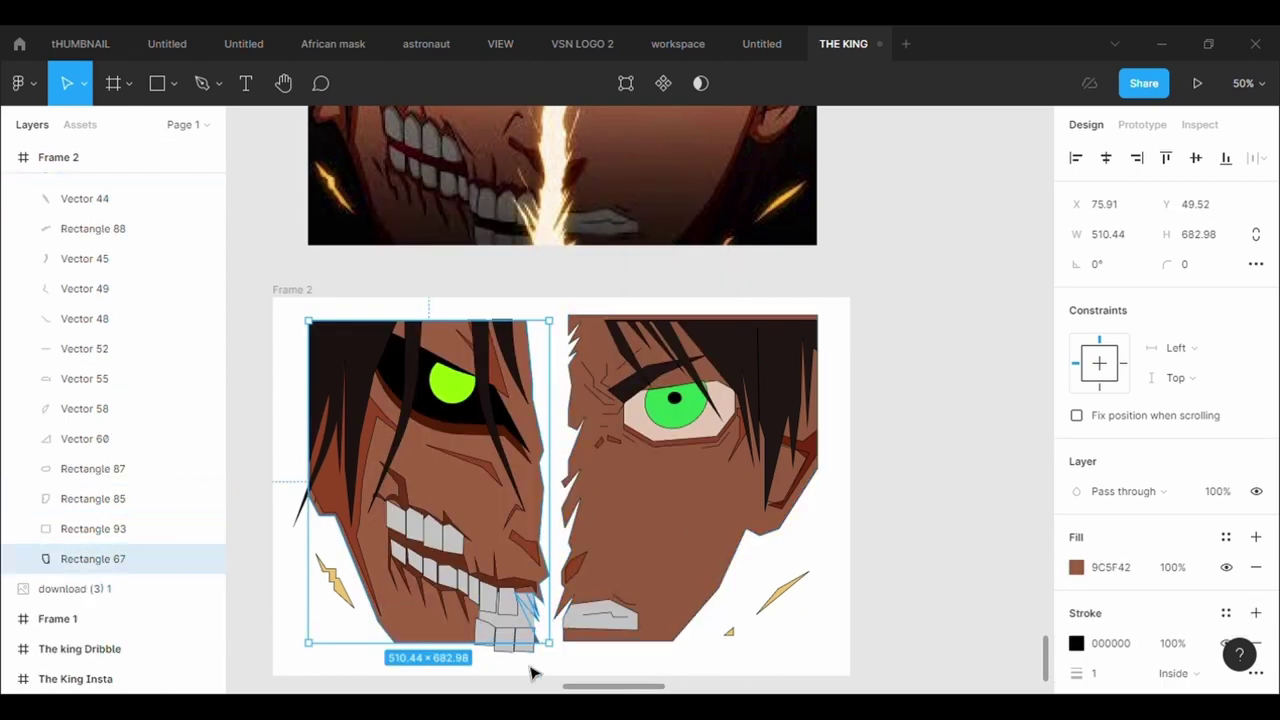
Fill Rectangle 93 behind the front teeth with sampled reddish brown darkened to 562715, and add a black stroke.
left_click(92, 528)
left_click(1076, 567)
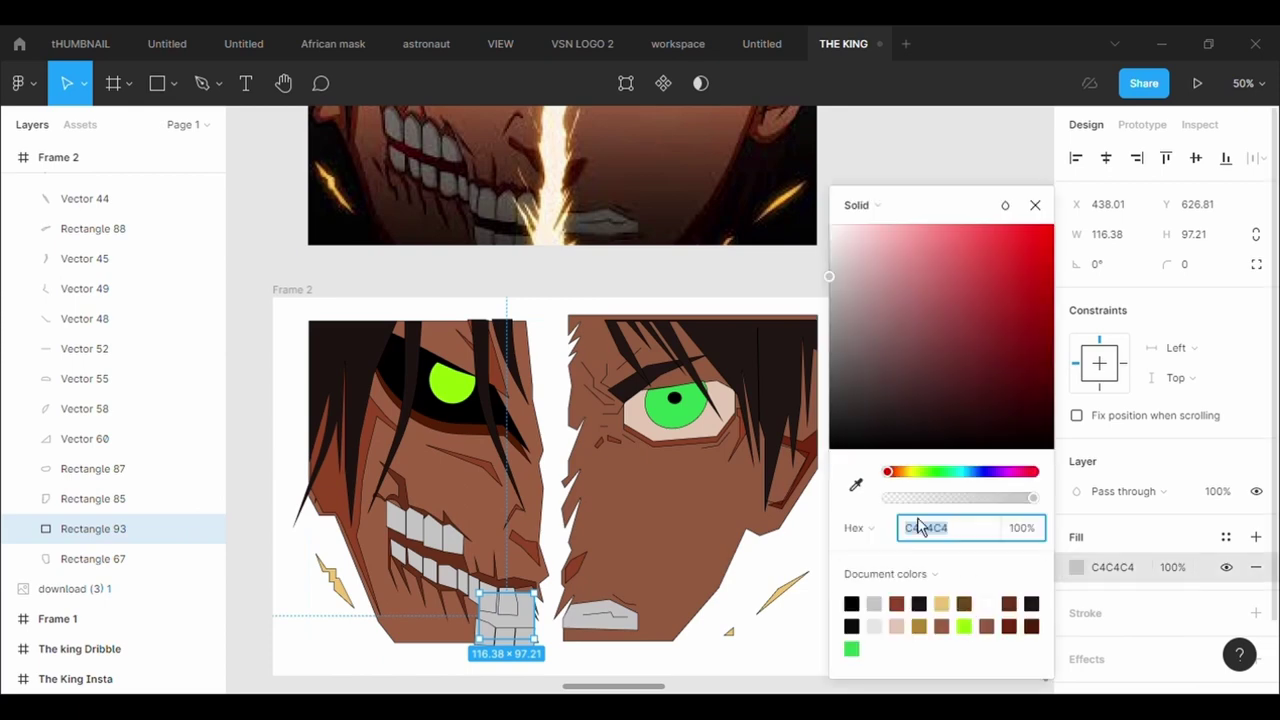
left_click(856, 485)
left_click(471, 497)
left_click(793, 650)
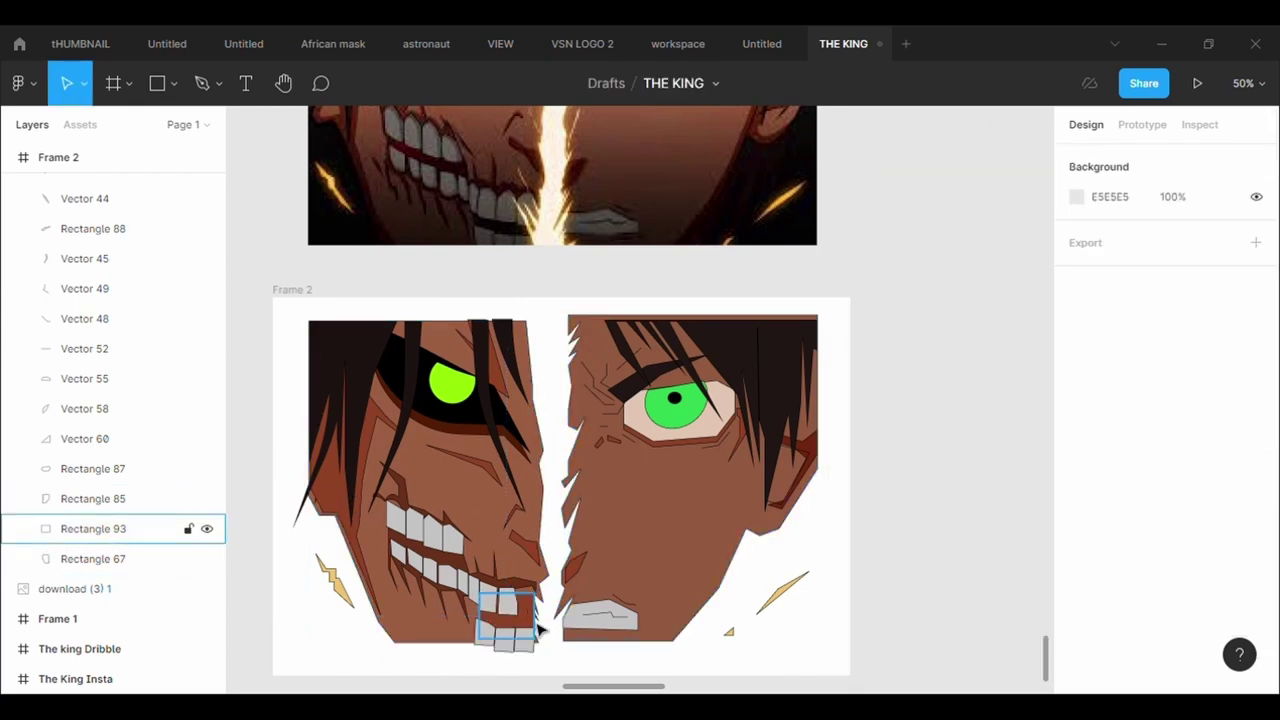
left_click(536, 630)
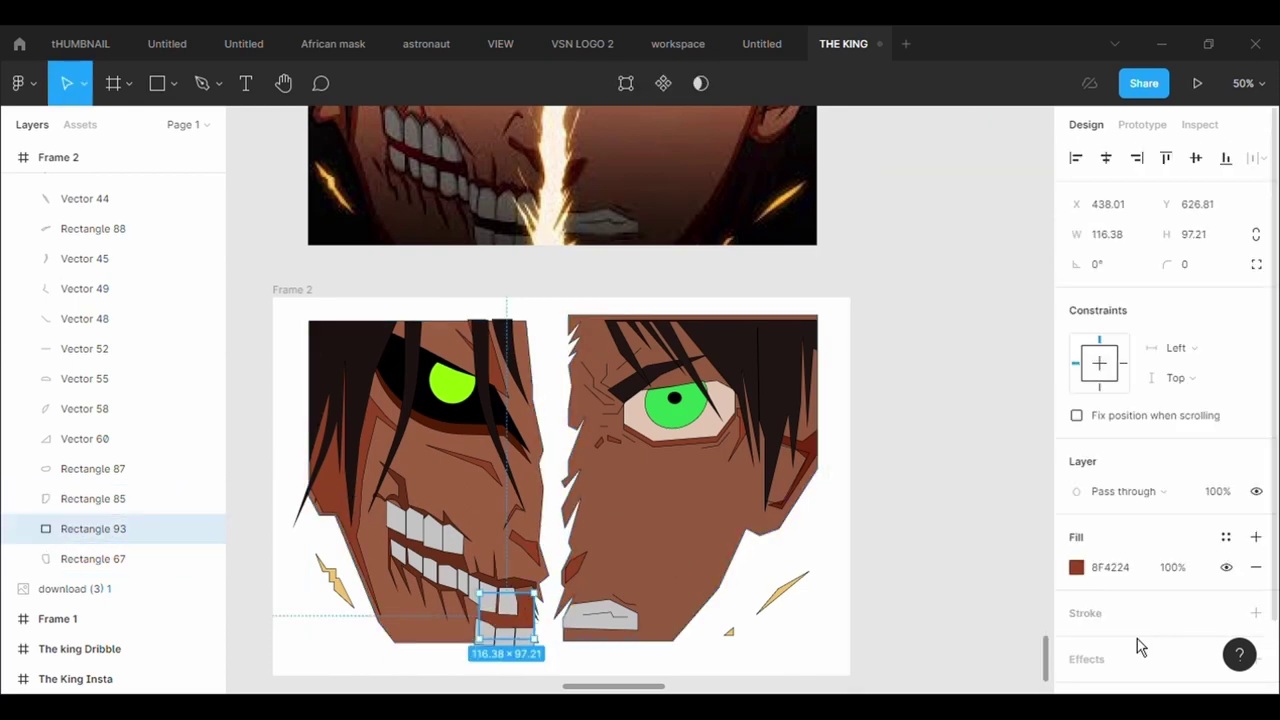
left_click(1076, 567)
left_click(999, 375)
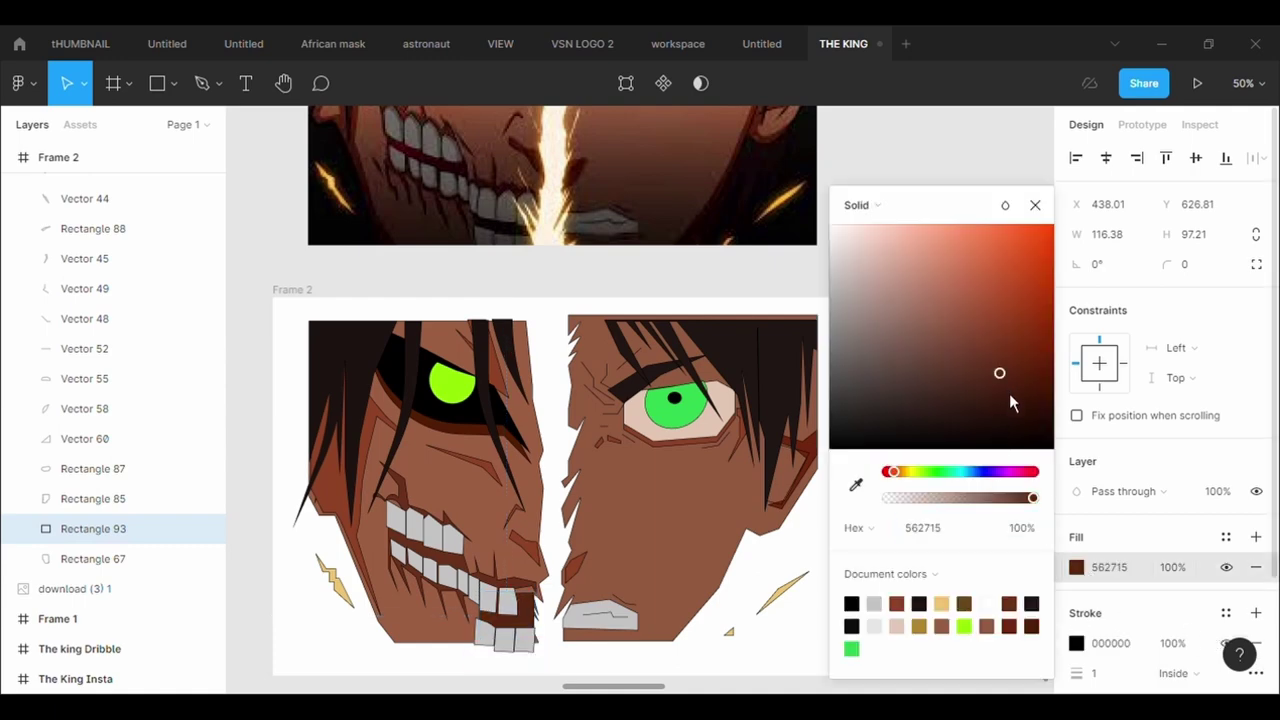
Bring the Scar shape above the titan's upper teeth to the front.
scroll(622, 492, "up", 3)
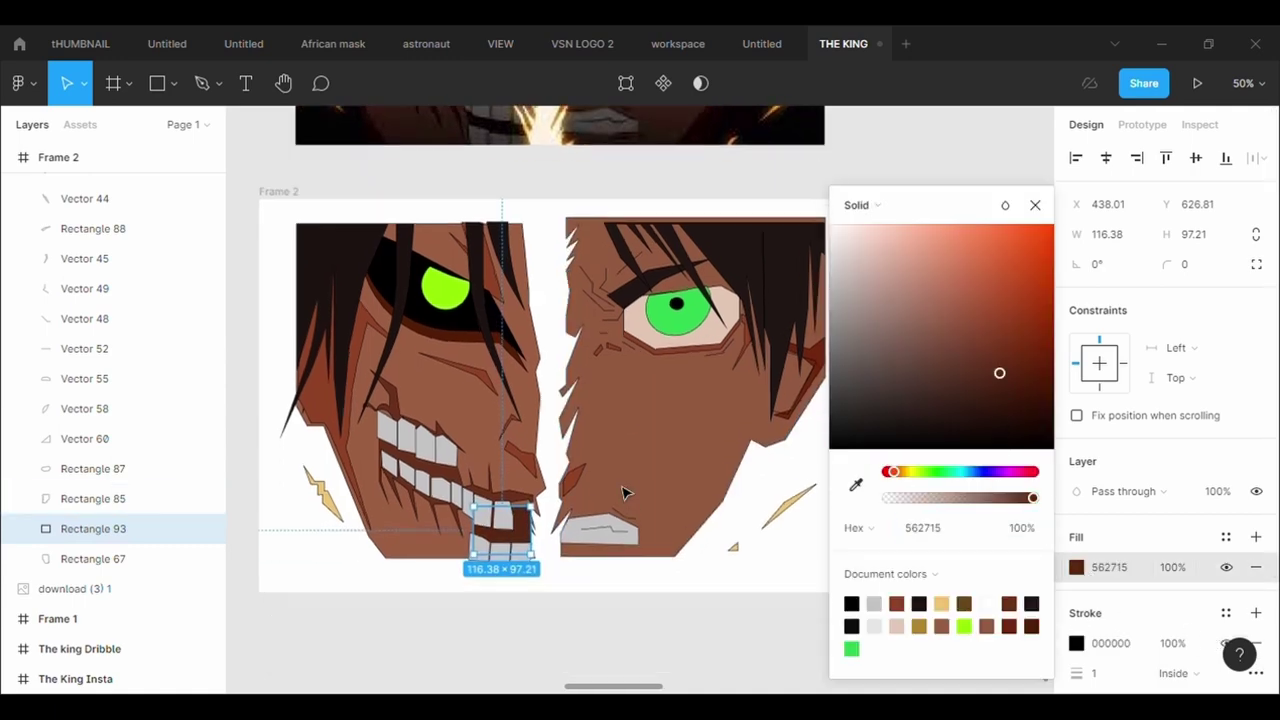
scroll(622, 492, "down", 1)
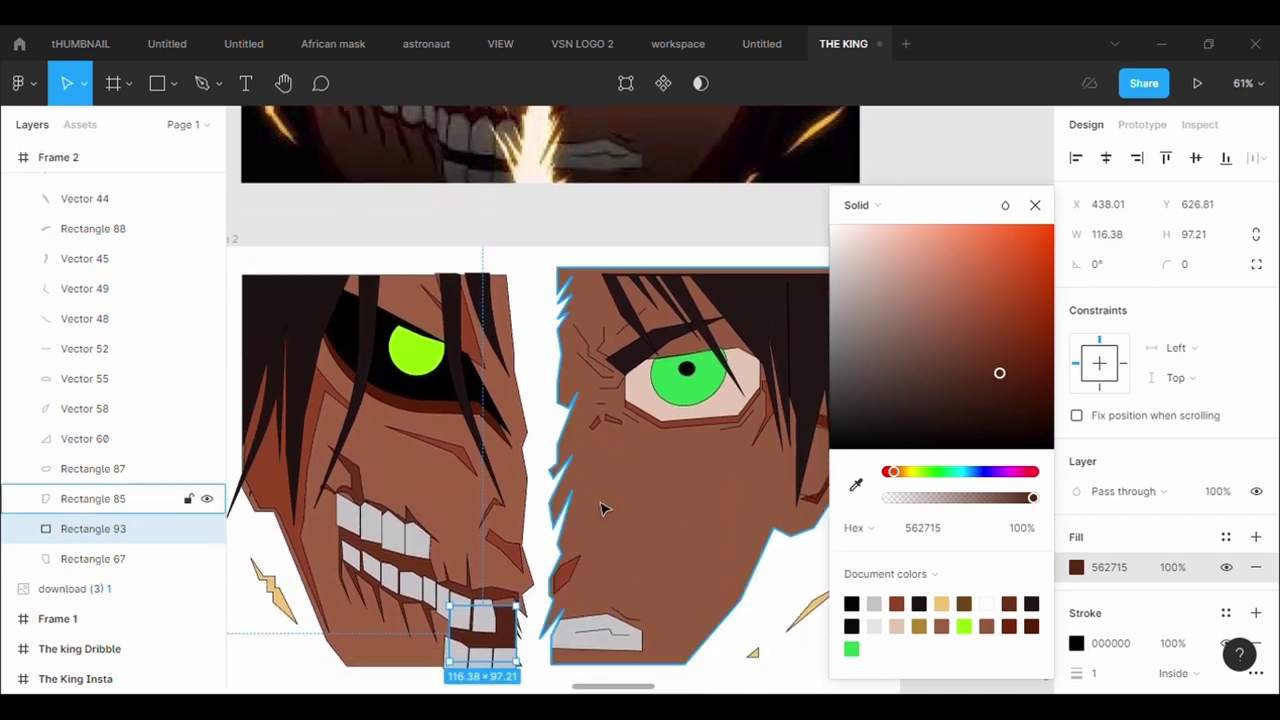
left_click(363, 487)
right_click(363, 487)
left_click(386, 331)
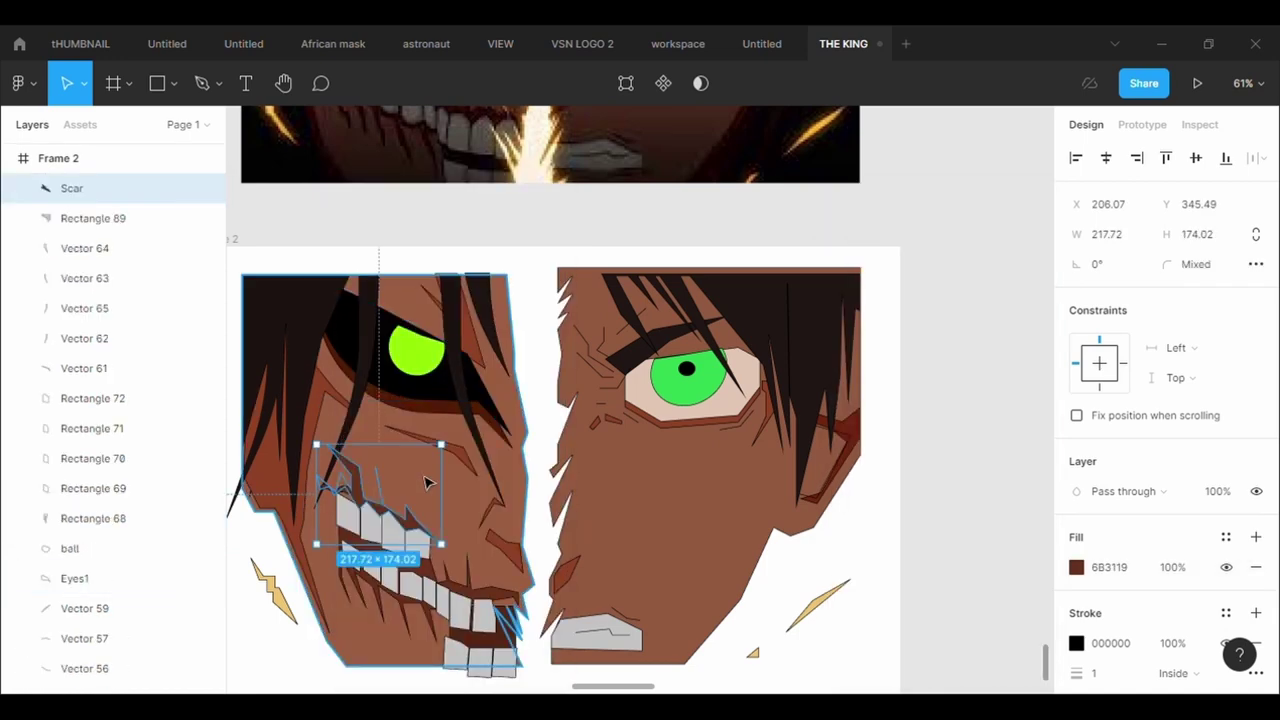
left_click(370, 528)
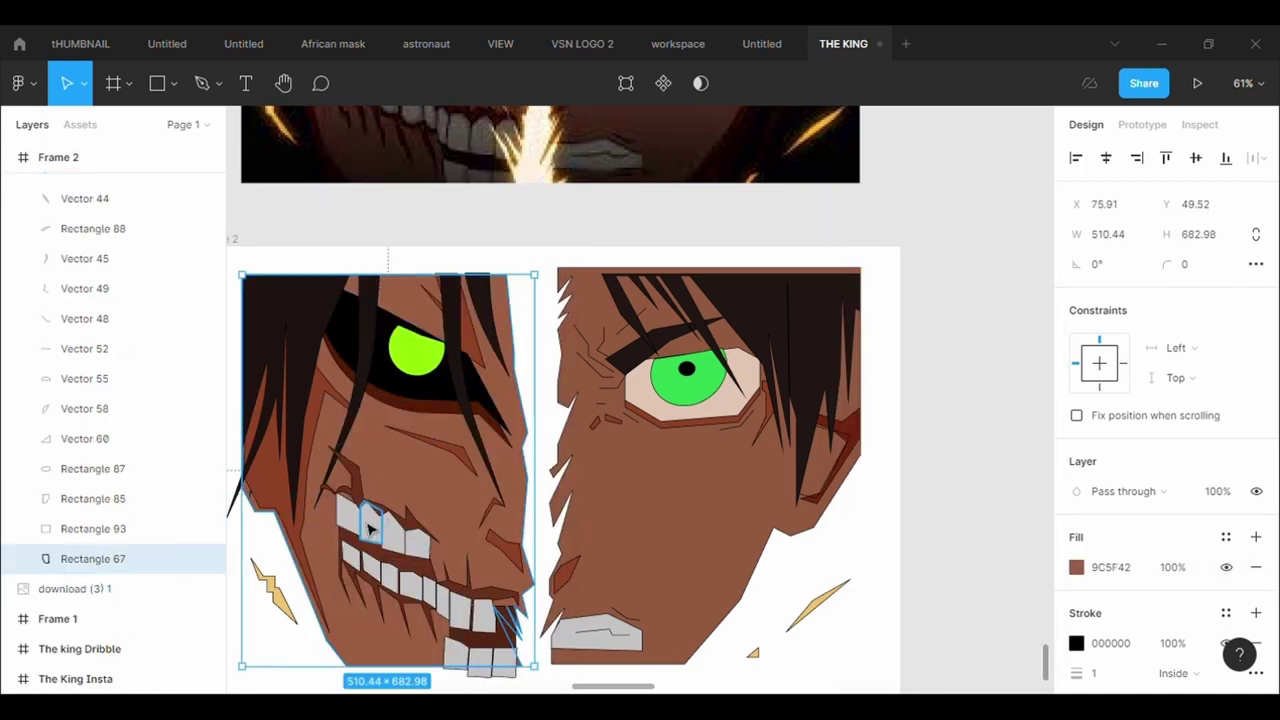
Move the top-right point of the first upper tooth, Rectangle 69, up under the Scar shape.
scroll(370, 528, "up", 10, "ctrl")
left_click(350, 515)
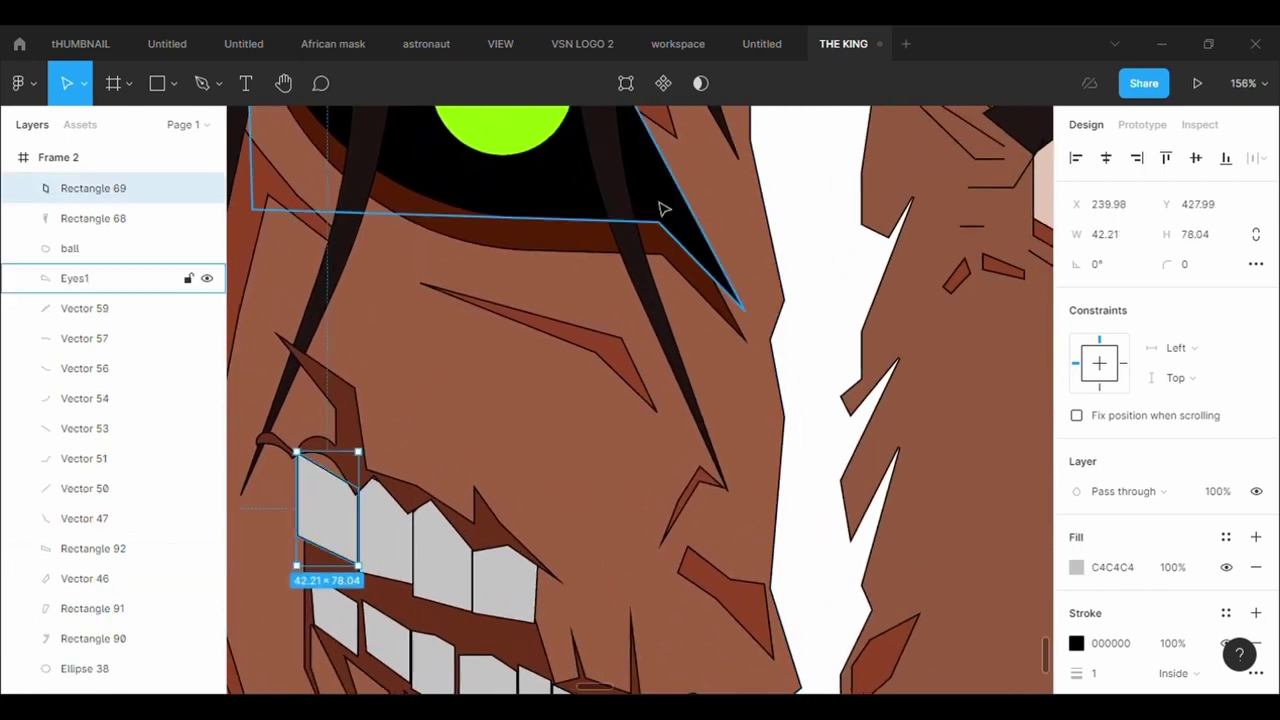
key("Return")
left_click_drag(335, 477, 339, 453)
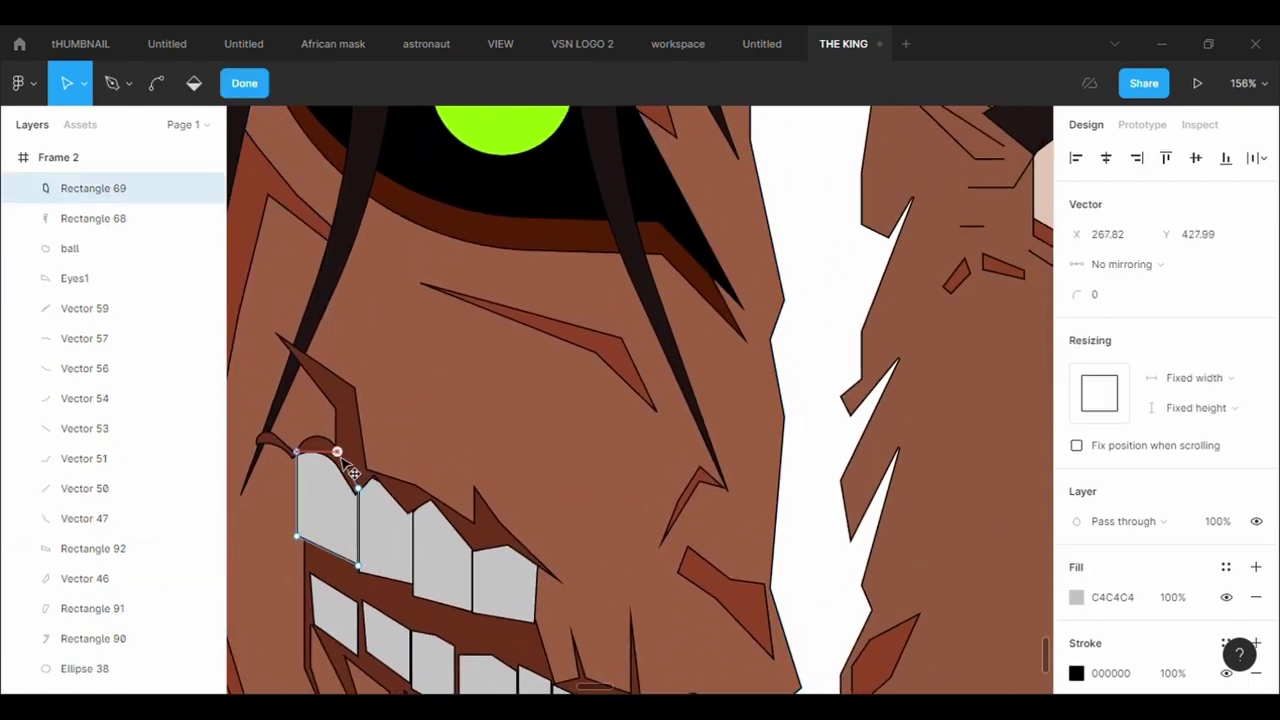
left_click(407, 516)
Move the second upper tooth's top points, Rectangle 70, up and left so they tuck beneath the Scar shape.
left_click(407, 576)
left_click(628, 83)
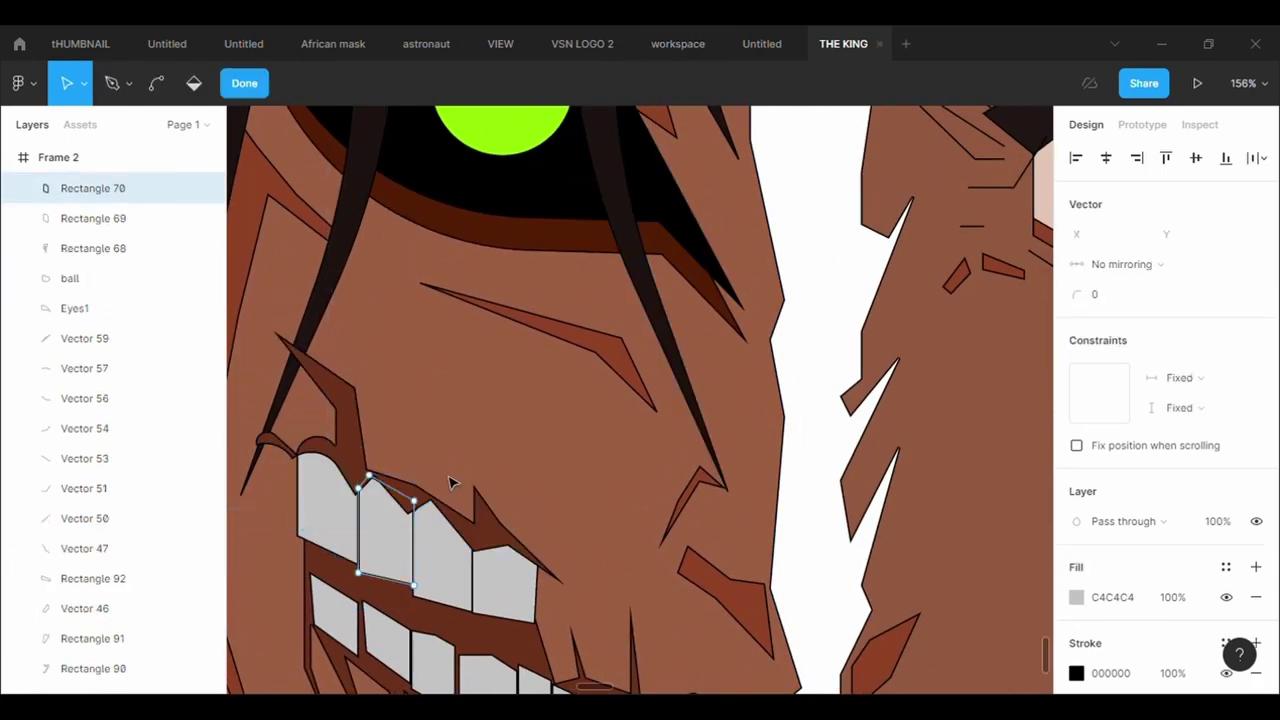
left_click_drag(374, 478, 384, 476)
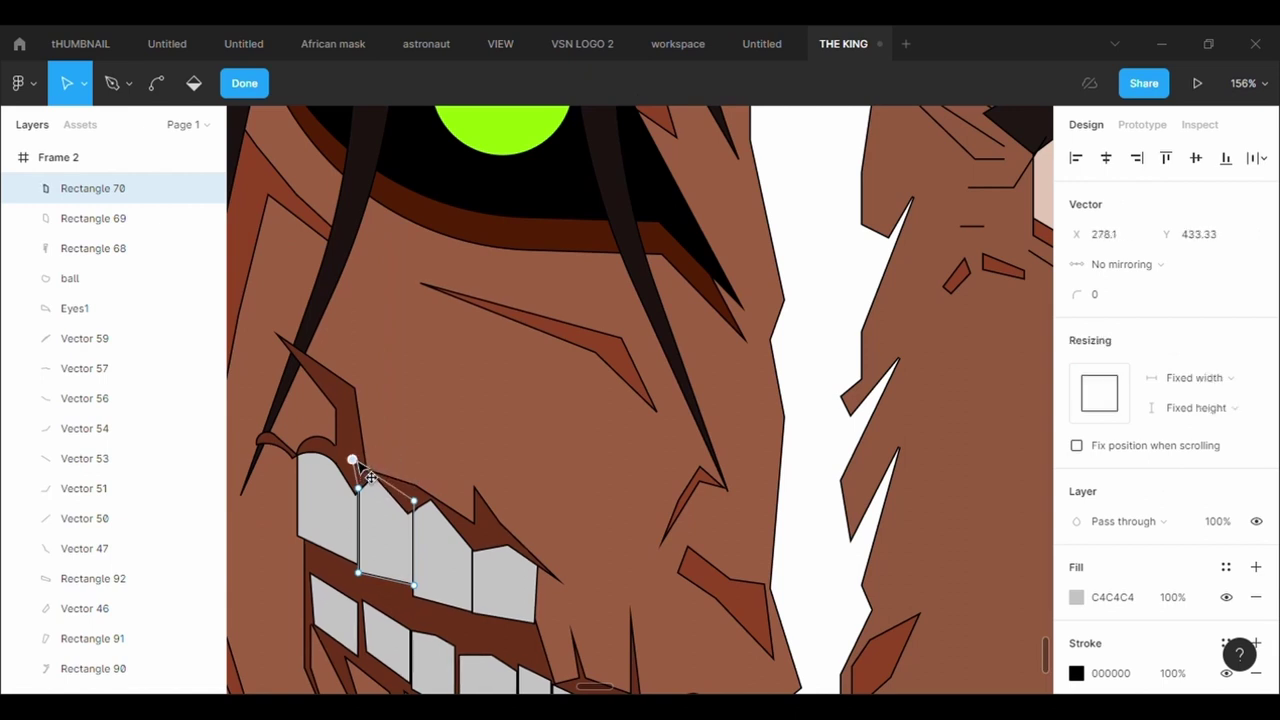
left_click_drag(382, 480, 369, 479)
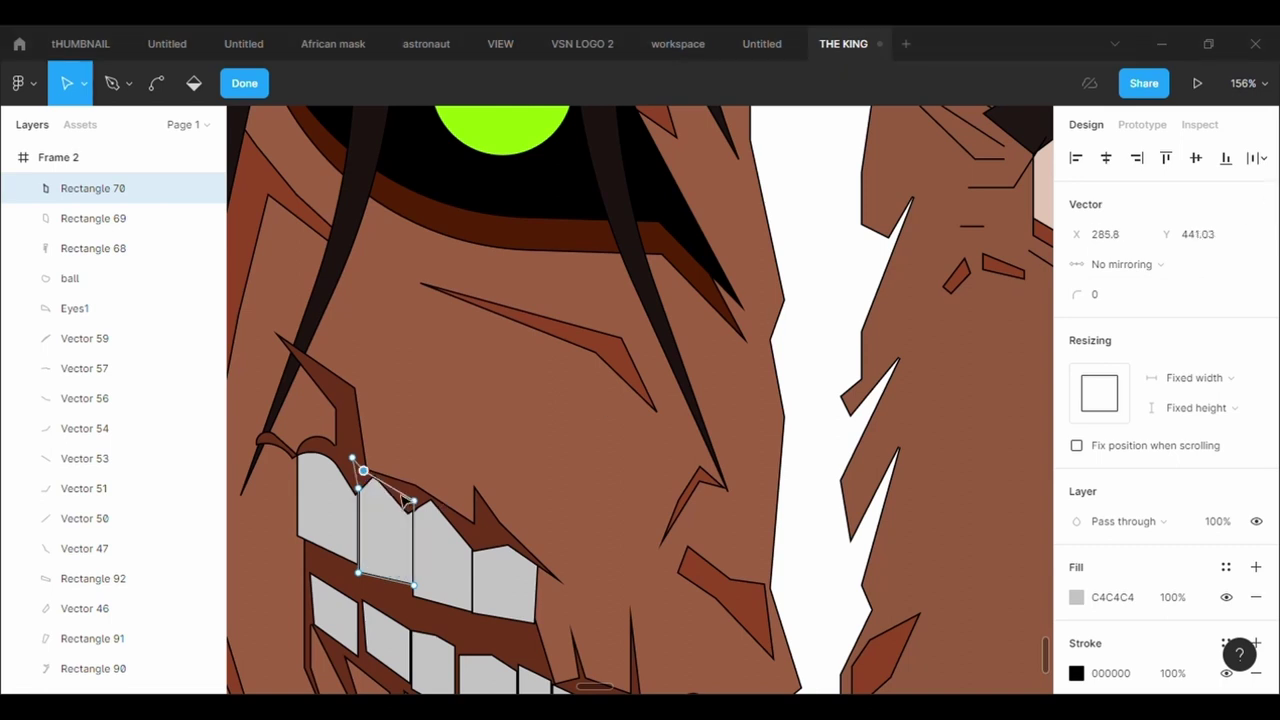
key("Escape")
left_click(446, 477)
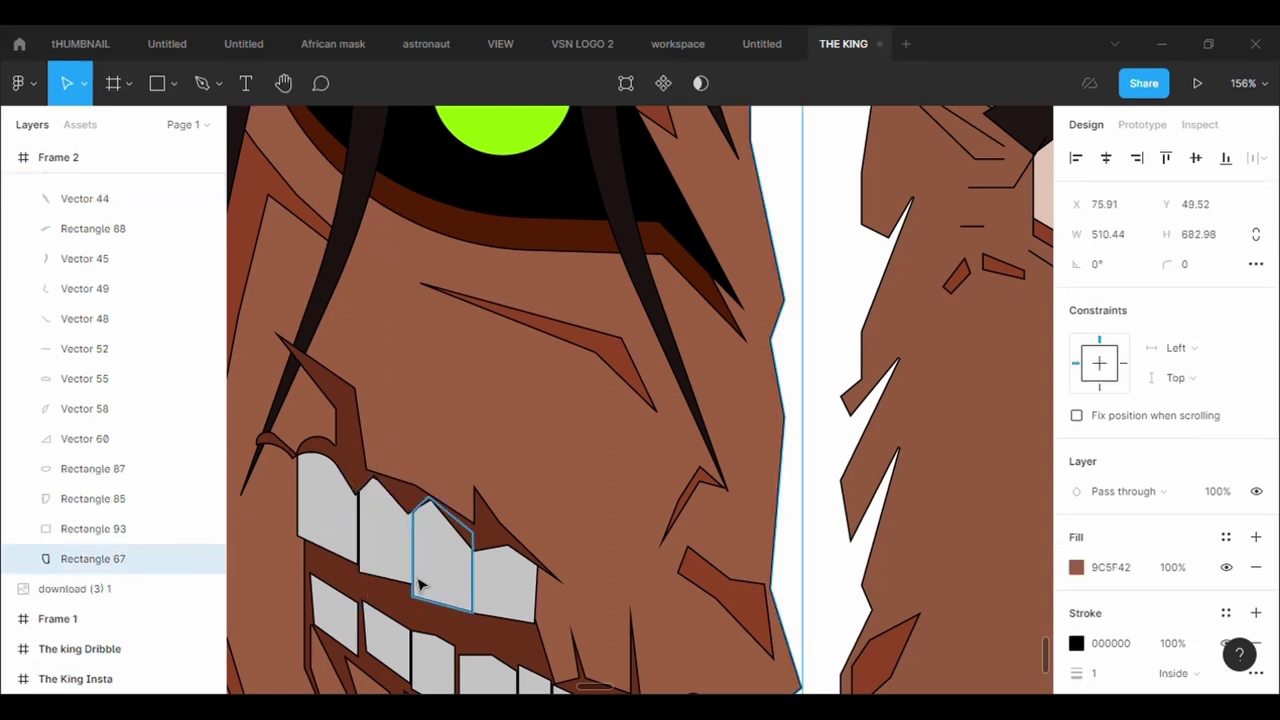
left_click(468, 585)
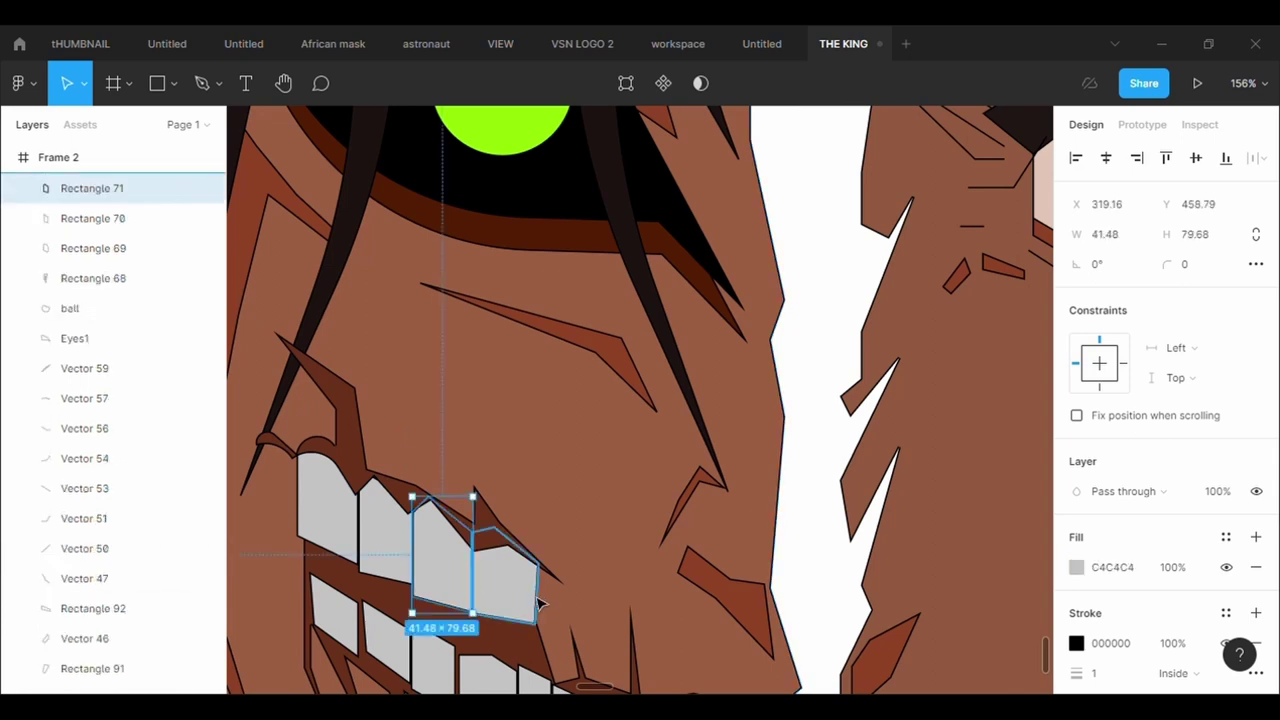
left_click(640, 463)
scroll(560, 450, "down", 2)
Bend the bottom edges of the first and second upper teeth, Rectangles 69 and 70, into outward curves.
left_click(340, 395)
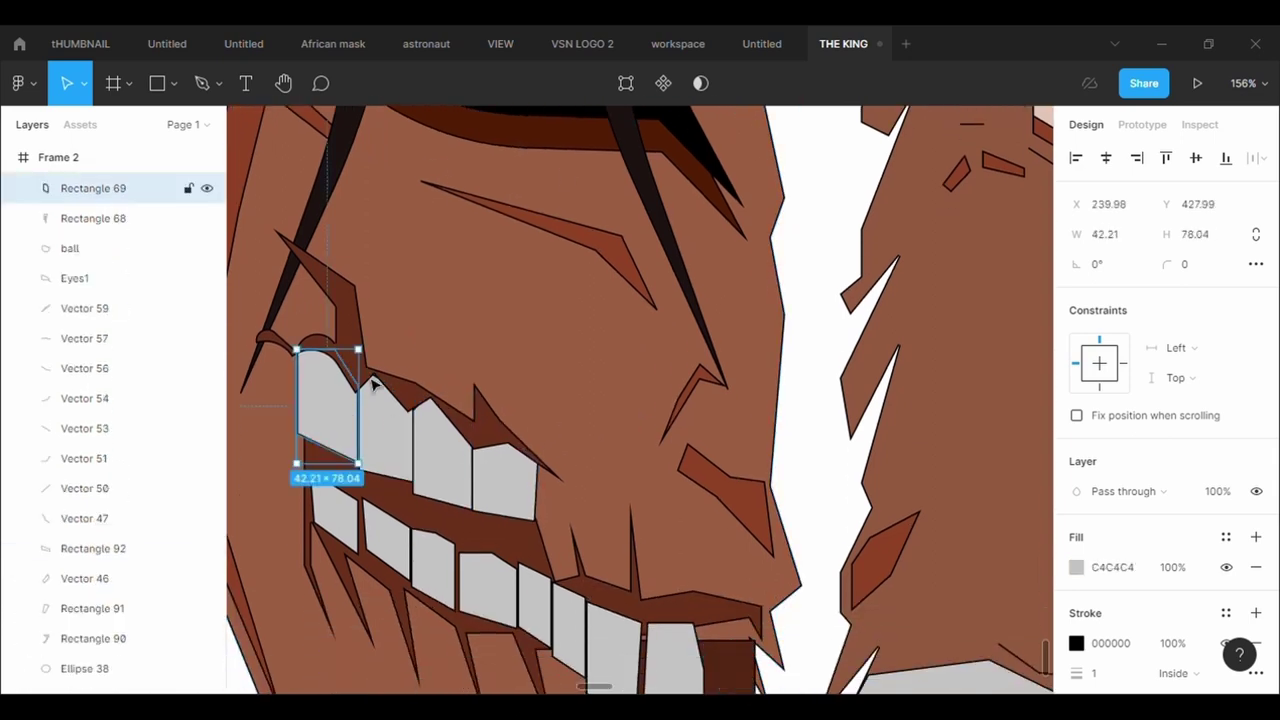
left_click(625, 83)
left_click(156, 83)
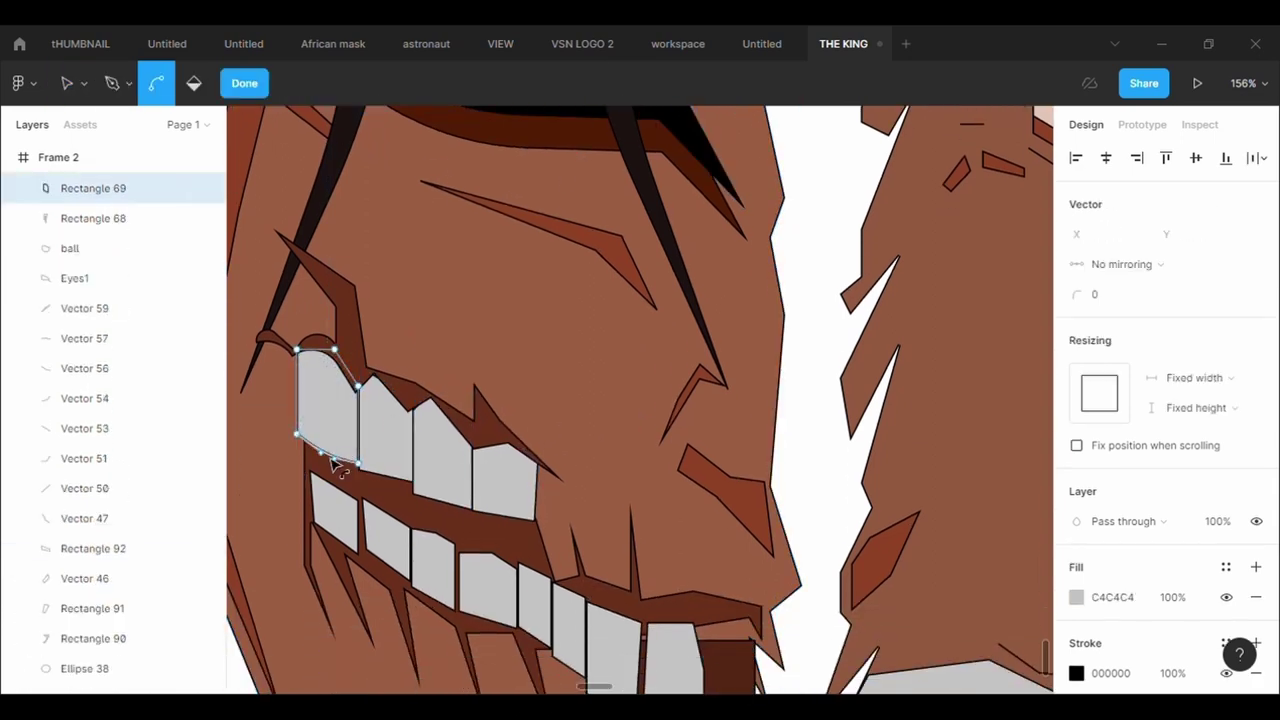
left_click(391, 467)
left_click(392, 466)
left_click(626, 84)
left_click(165, 95)
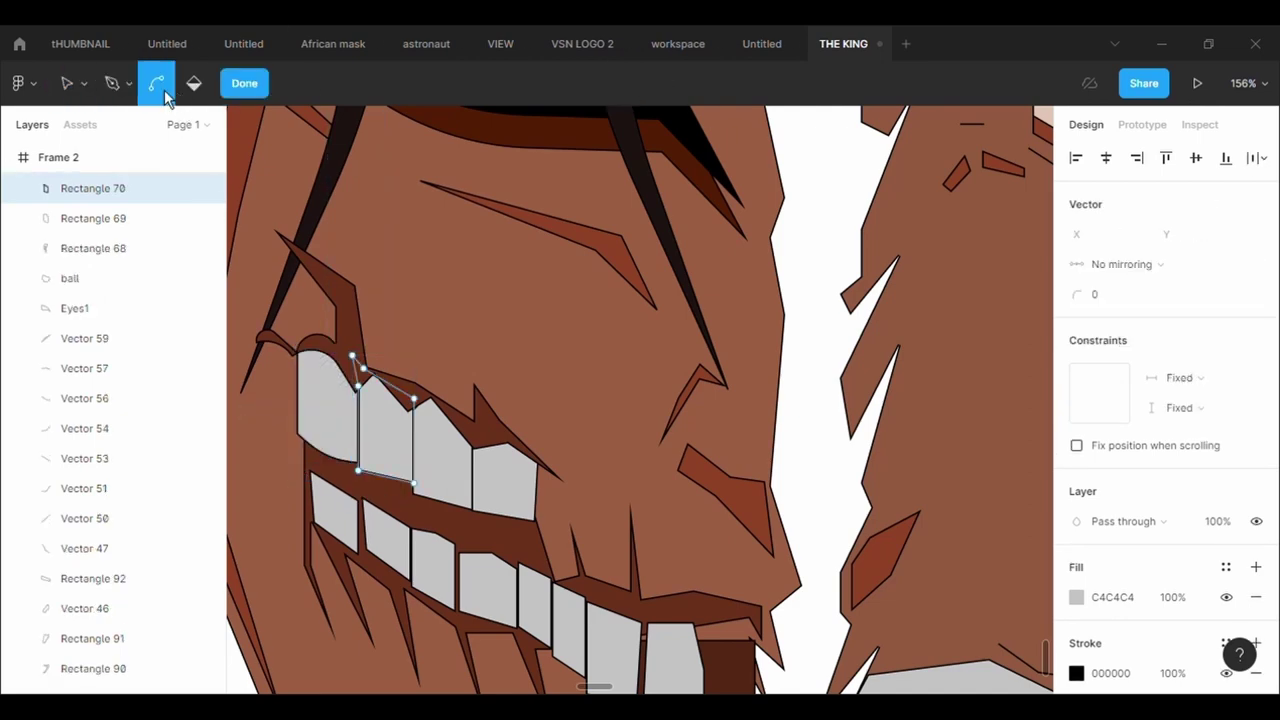
left_click(452, 474)
left_click(452, 472)
Bend the bottom edges of the third and fourth upper teeth, Rectangles 71 and 72, into outward curves.
left_click(625, 83)
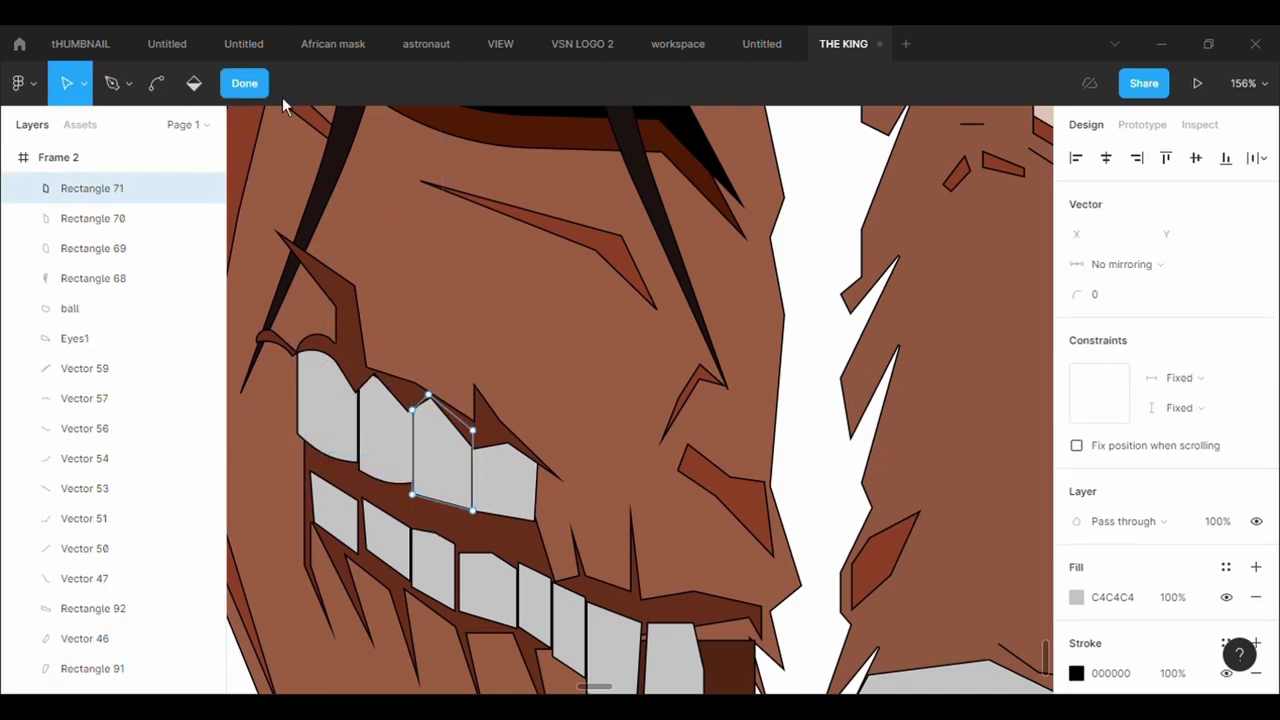
left_click(156, 84)
left_click_drag(441, 503, 444, 514)
left_click(557, 371)
left_click(558, 370)
key("r")
left_click_drag(472, 424, 538, 522)
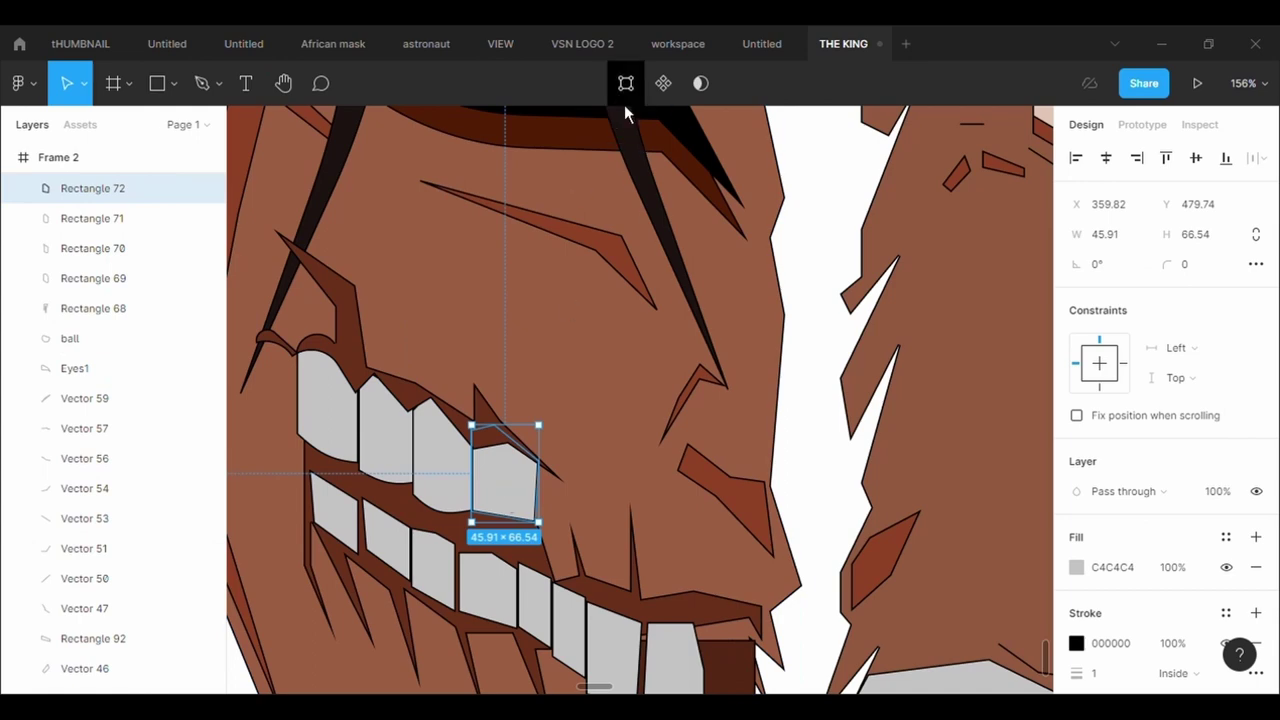
left_click(625, 83)
key("Escape")
left_click(548, 414)
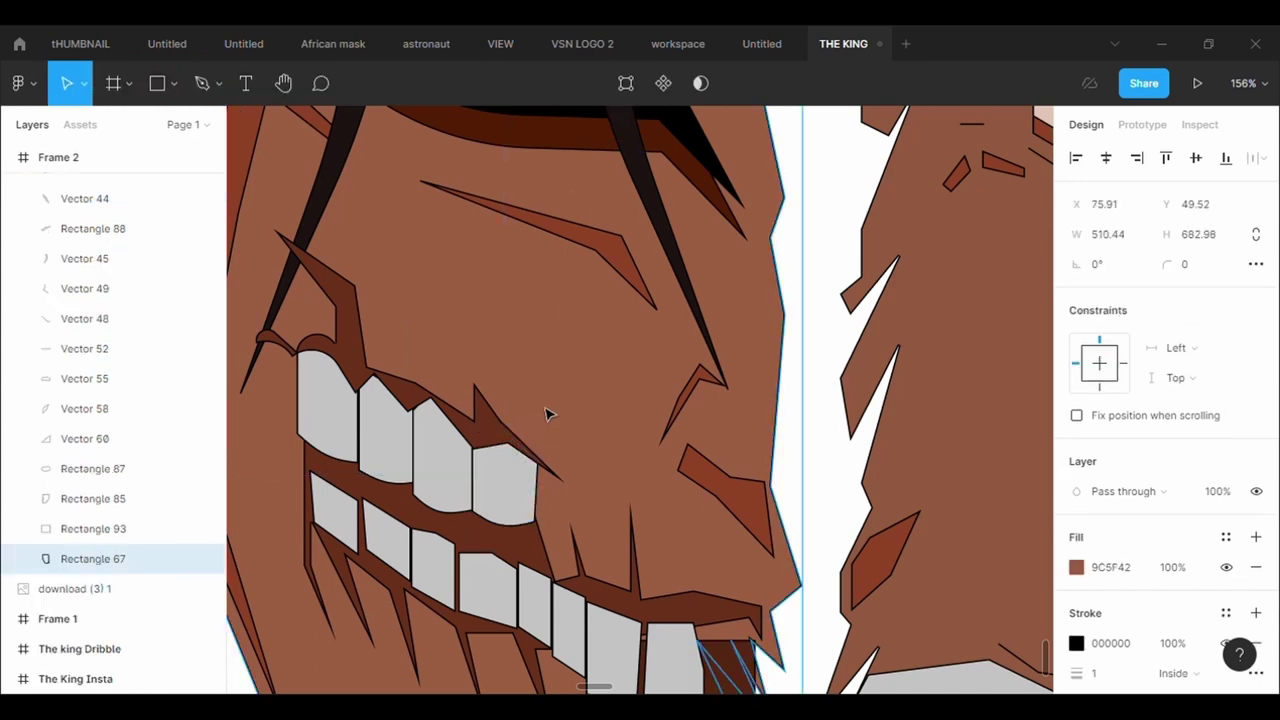
Nudge the bottom-left point of the third upper tooth, Rectangle 71, slightly upward.
left_click(447, 470)
left_click(625, 83)
left_click_drag(413, 494, 413, 489)
double_click(470, 354)
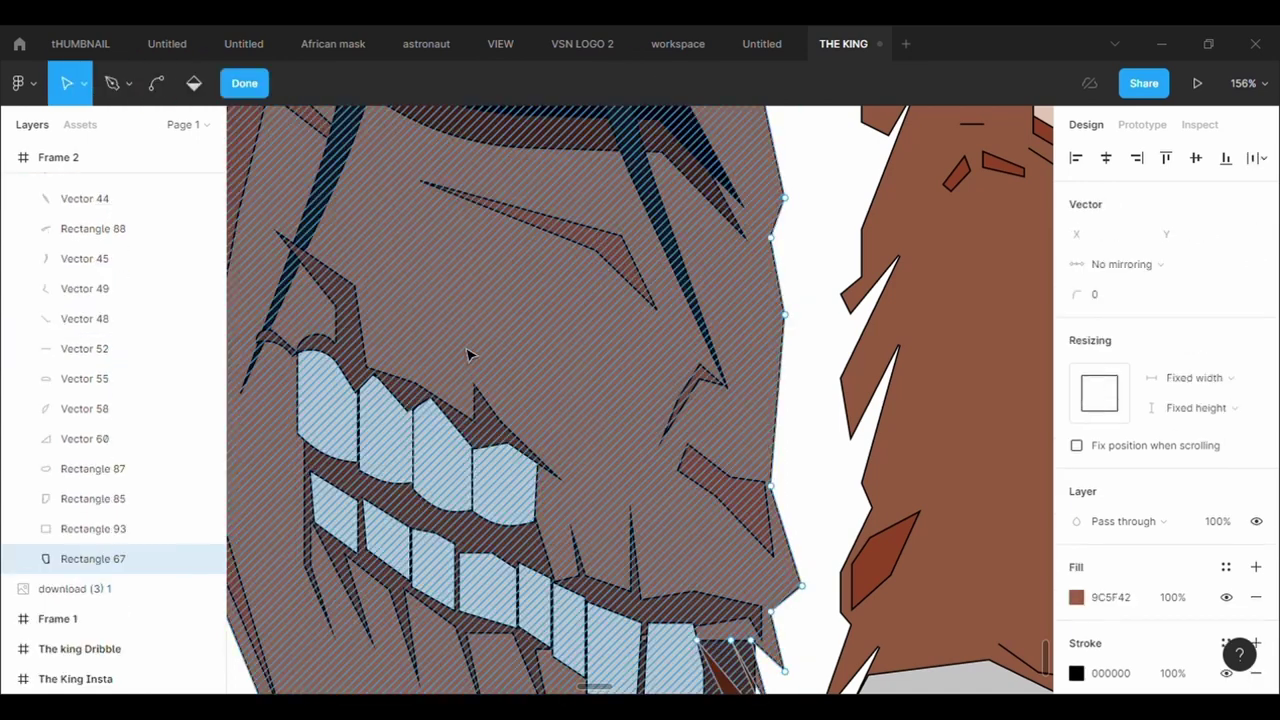
key("Escape")
Move the second upper tooth's left shoulder point, Rectangle 70, left to overlap the first tooth's edge.
left_click(351, 432)
key("Return")
left_click(352, 386)
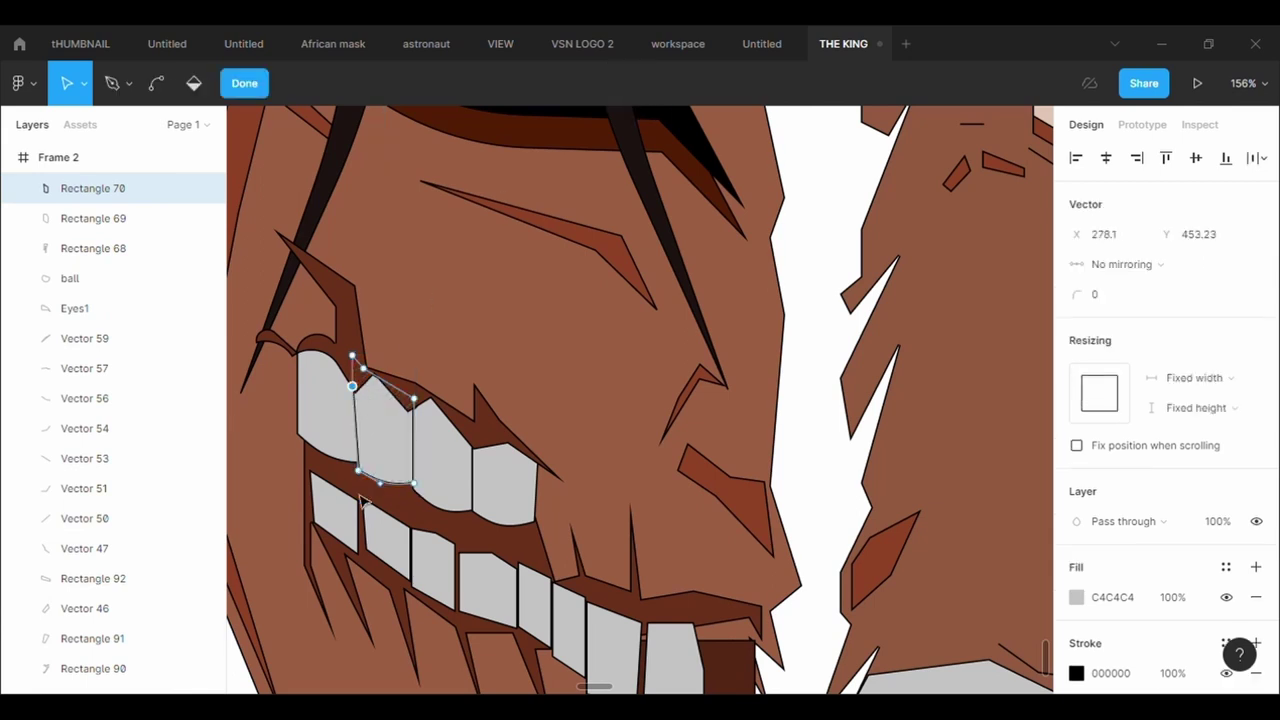
key("Escape")
left_click(614, 443)
Round the Scar shape's downward points between the upper teeth with a corner radius of 10.
scroll(614, 443, "down", 1)
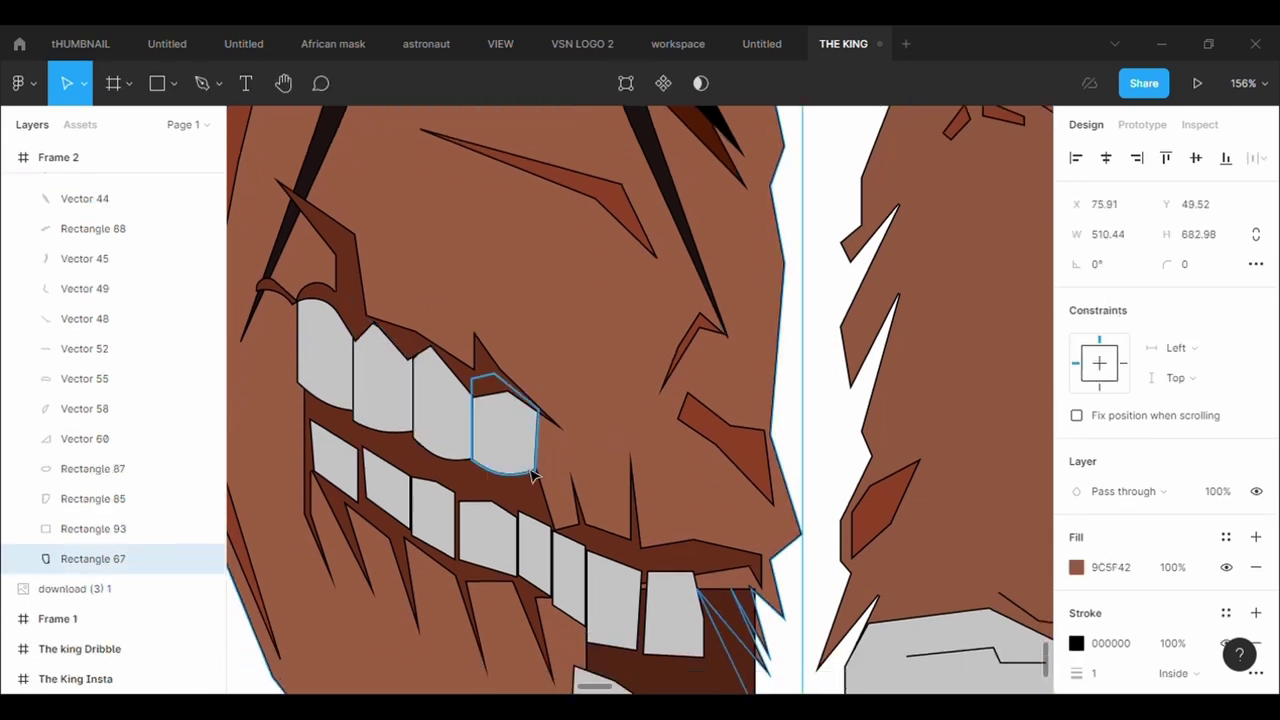
left_click(490, 381)
left_click(625, 83)
left_click(355, 342)
left_click(1117, 297)
type("100")
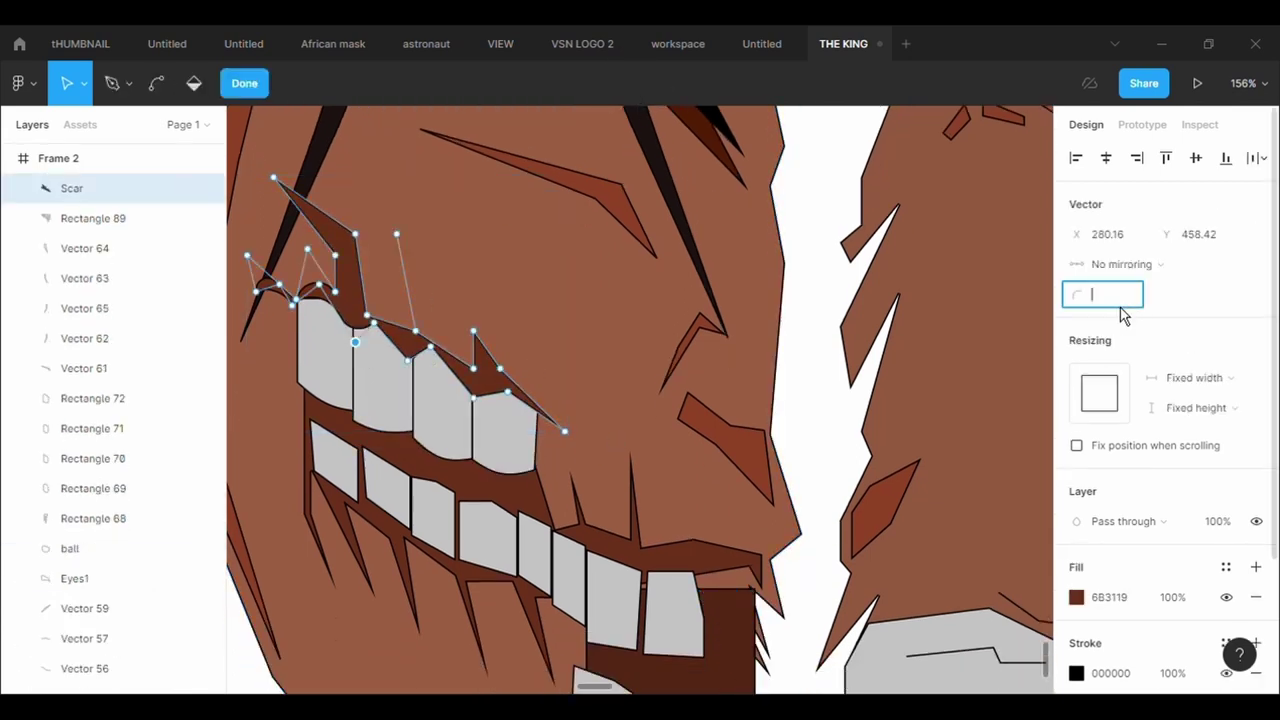
type("10")
key("Return")
left_click(407, 360)
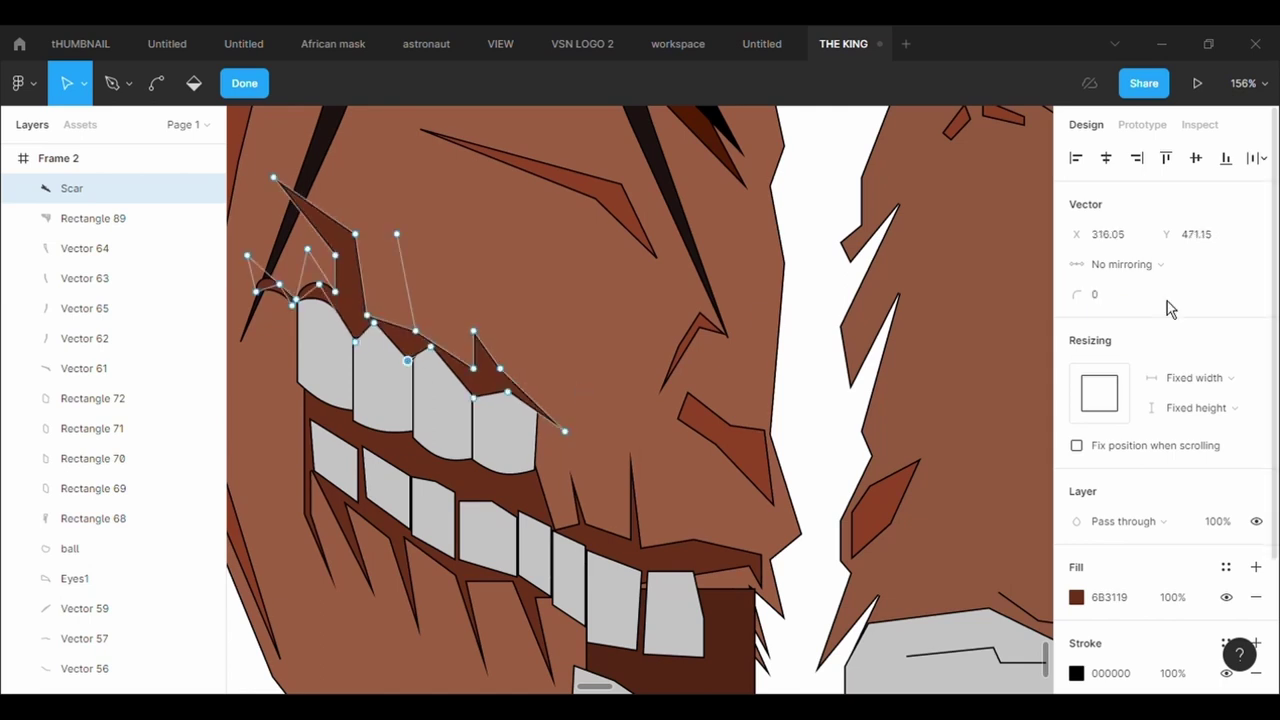
key("Tab")
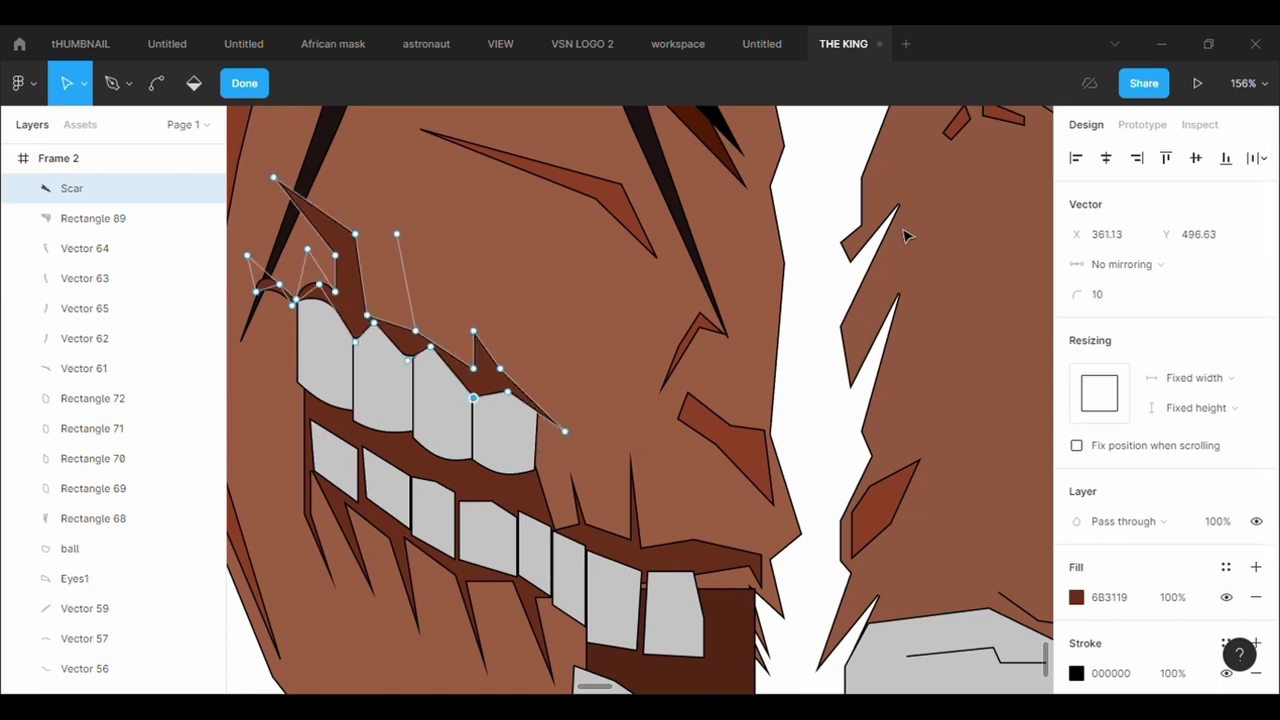
left_click(608, 336)
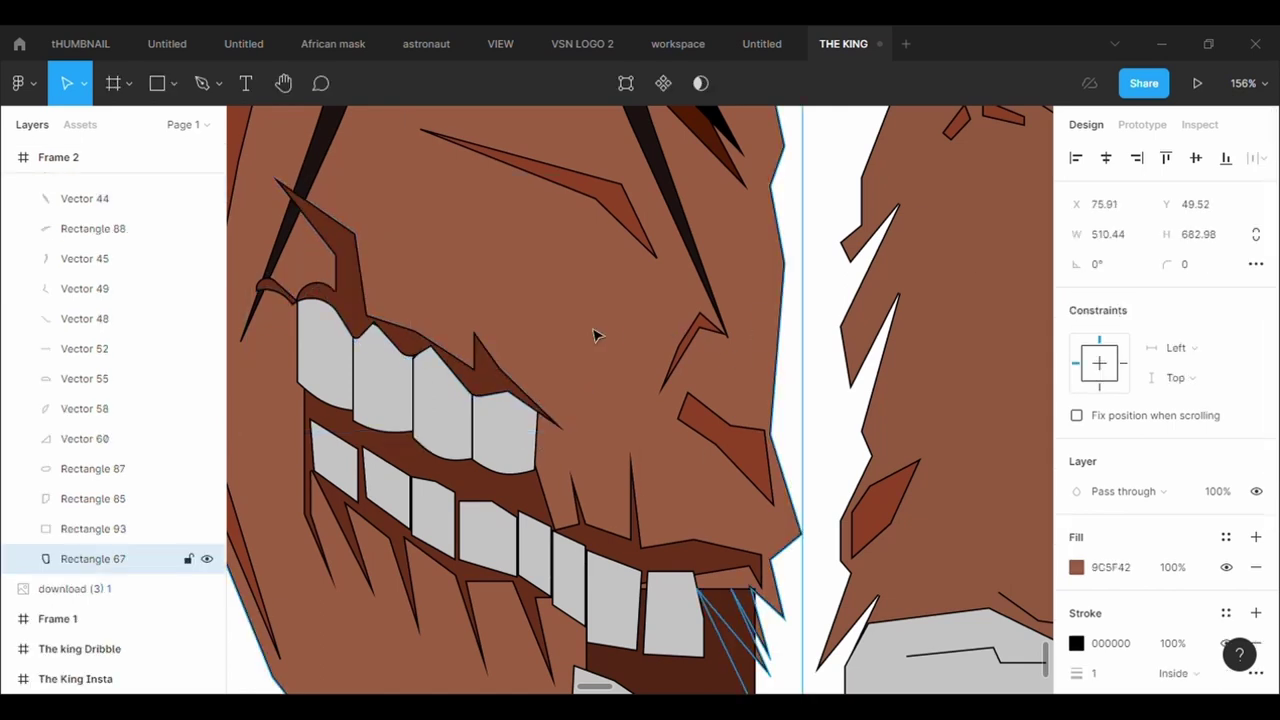
Reshape the Scar shape's upper edge into a sharp spike above the gap between the second and third upper teeth.
double_click(431, 339)
mouse_move(416, 331)
left_mouse_down()
mouse_move(397, 275)
mouse_move(418, 332)
mouse_move(431, 277)
mouse_move(424, 345)
left_mouse_up()
left_click(466, 290)
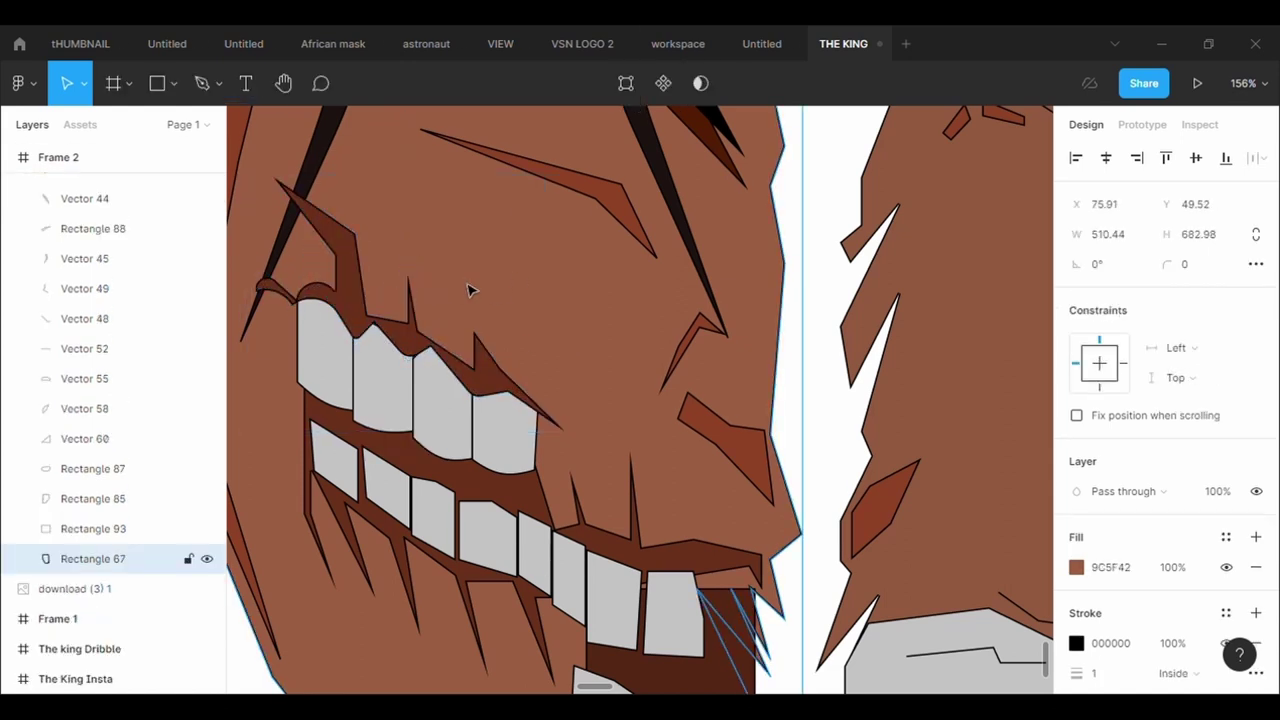
Round the Scar shape's point at the peak of the second upper tooth with a corner radius of 10.
scroll(472, 290, "down", 3)
left_click(333, 382)
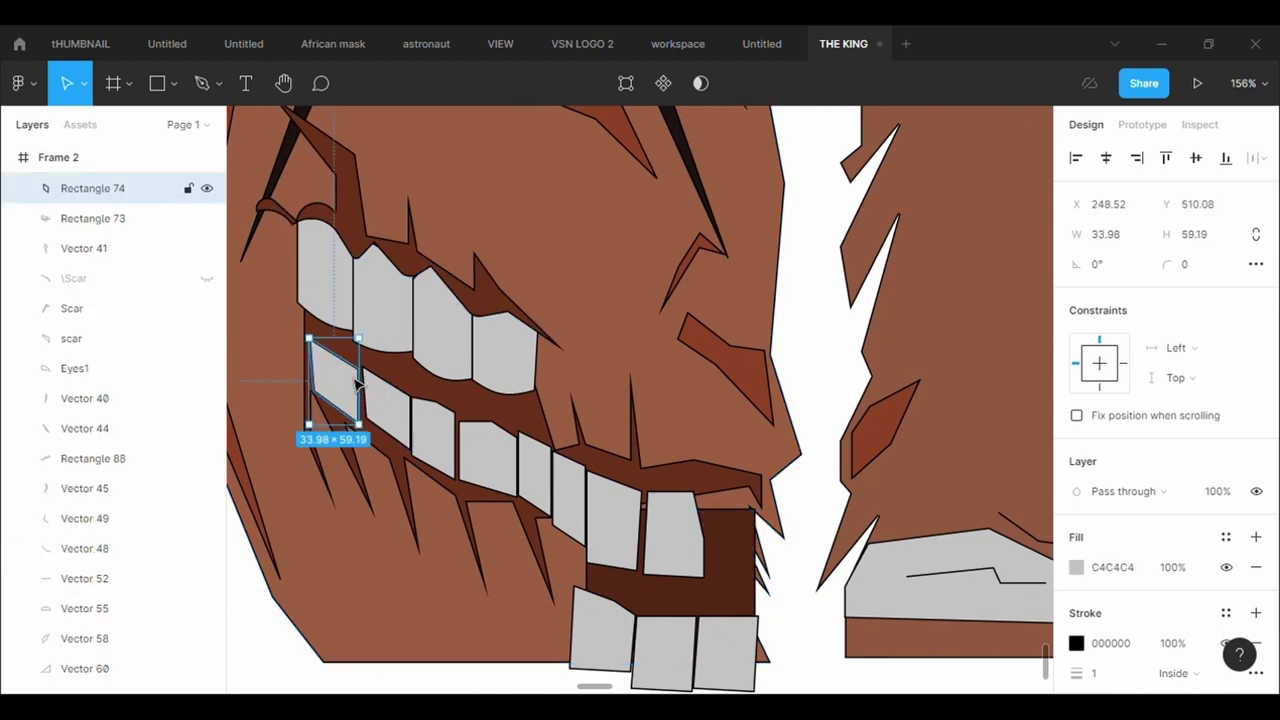
left_click(625, 83)
left_click(408, 260)
left_click(625, 84)
double_click(400, 256)
left_click(625, 84)
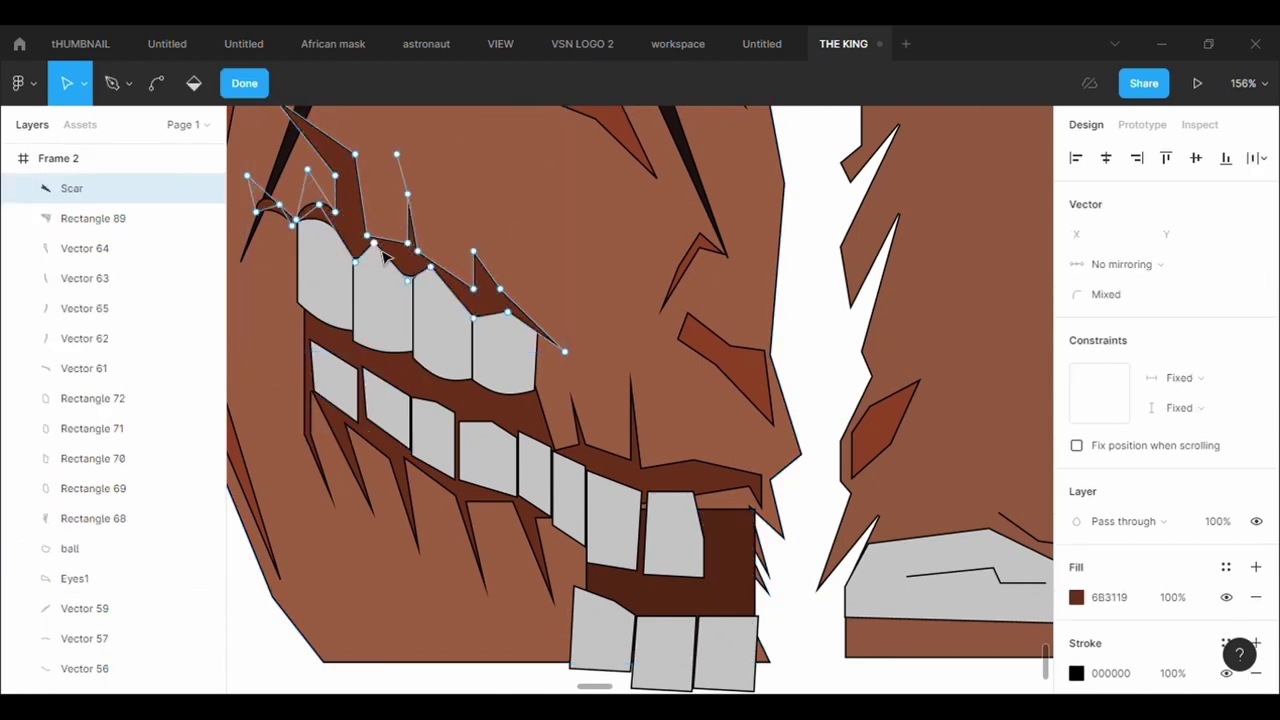
left_click(377, 243)
left_click(1129, 306)
type("10")
key("Return")
key("Escape")
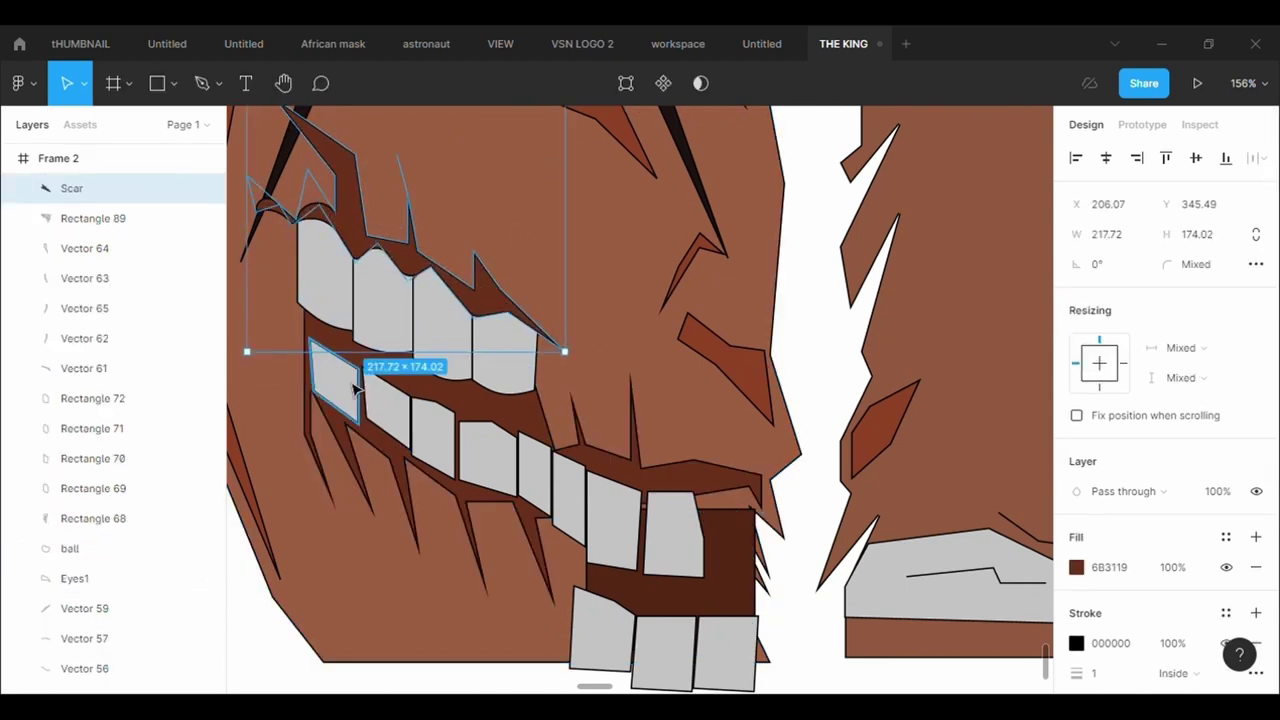
Lower the bottom-right corner of the first lower tooth, Rectangle 74, and bend its bottom edge into an outward curve.
left_click(335, 385)
key("Return")
left_click_drag(359, 424, 359, 431)
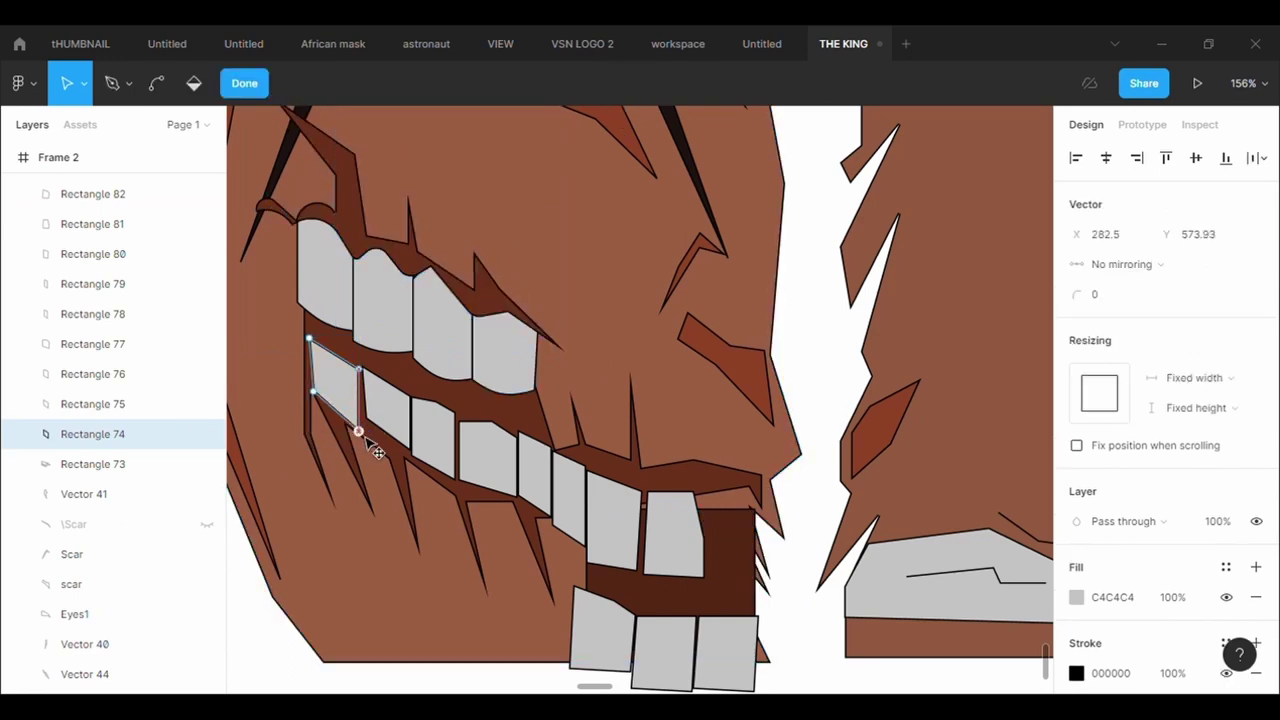
left_click_drag(313, 391, 340, 435)
left_click(156, 84)
double_click(448, 391)
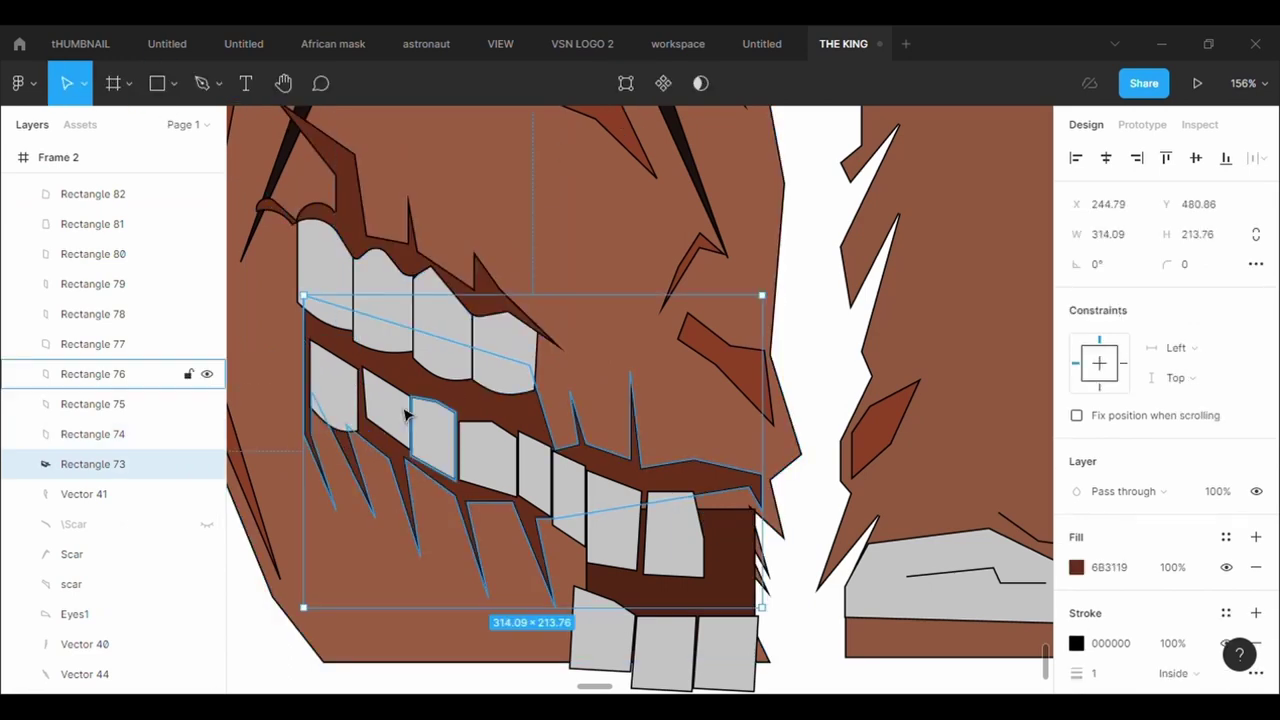
Undo the bend on Rectangle 74's bottom edge and curve the edge outward again.
left_click(401, 418)
key("ctrl+z")
key("ctrl+z")
key("ctrl+z")
key("ctrl+z")
key("ctrl+z")
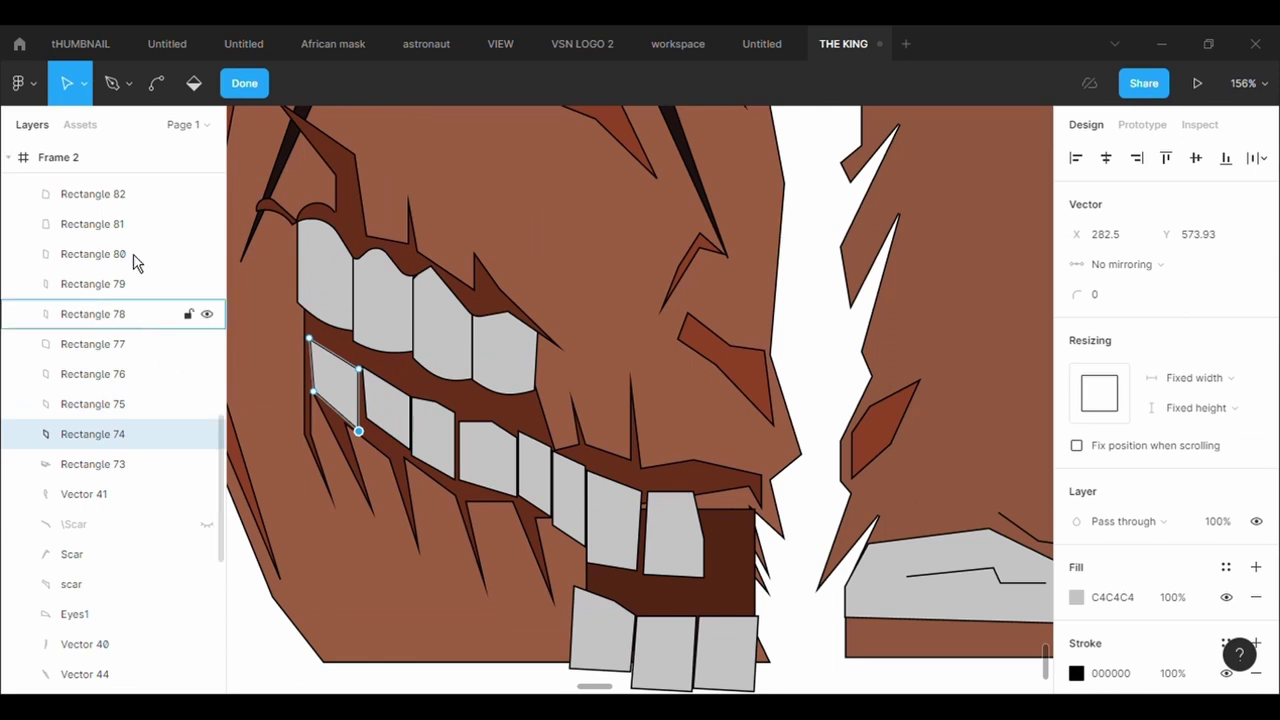
key("Escape")
Lower the bottom-left corner of the second lower tooth, Rectangle 75, and bend its bottom edge outward.
left_click(398, 432)
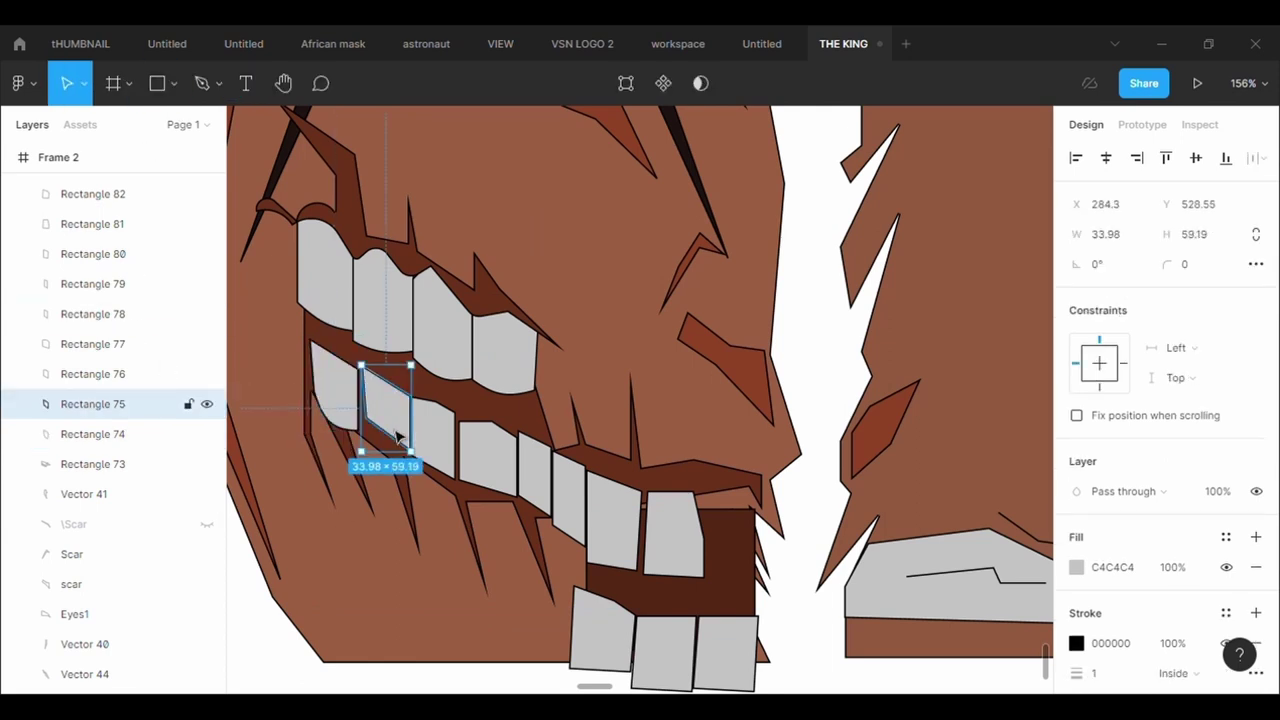
key("Return")
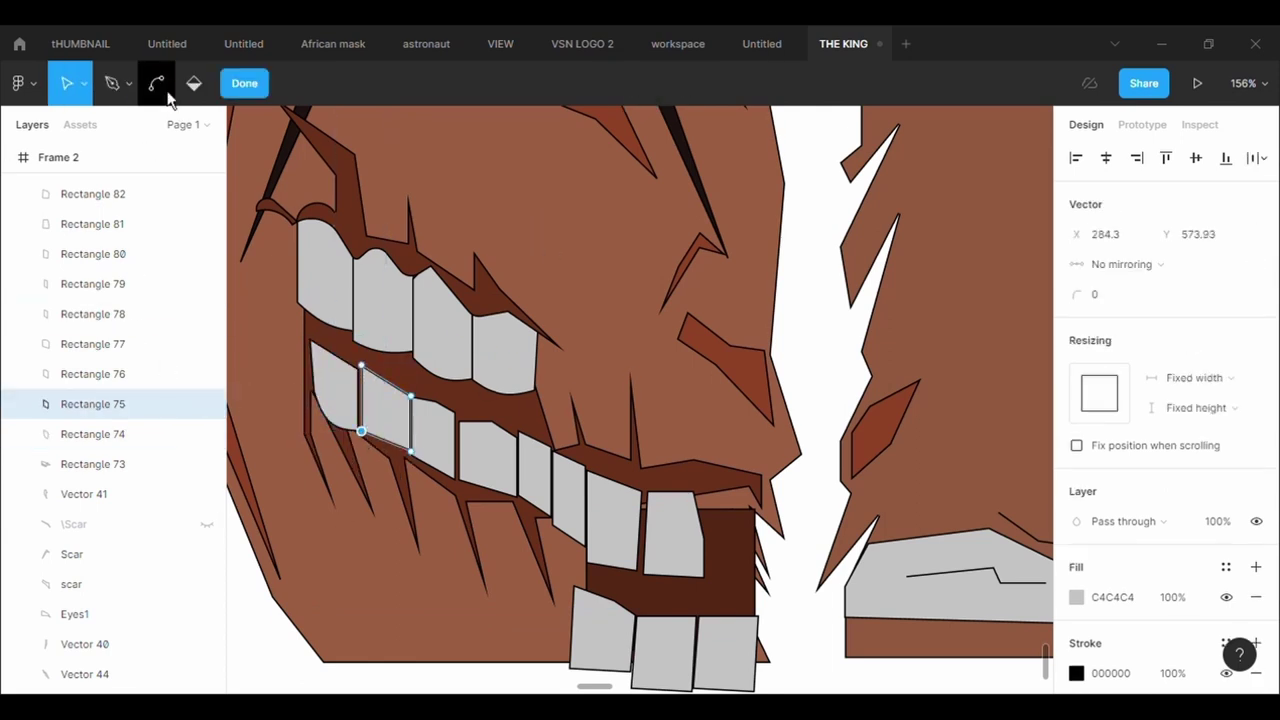
left_click(156, 83)
key("Escape")
Round the top point of the third lower tooth, Rectangle 76, with a radius of 100 and bend its bottom edge outward.
left_click(436, 432)
key("Return")
left_click(435, 402)
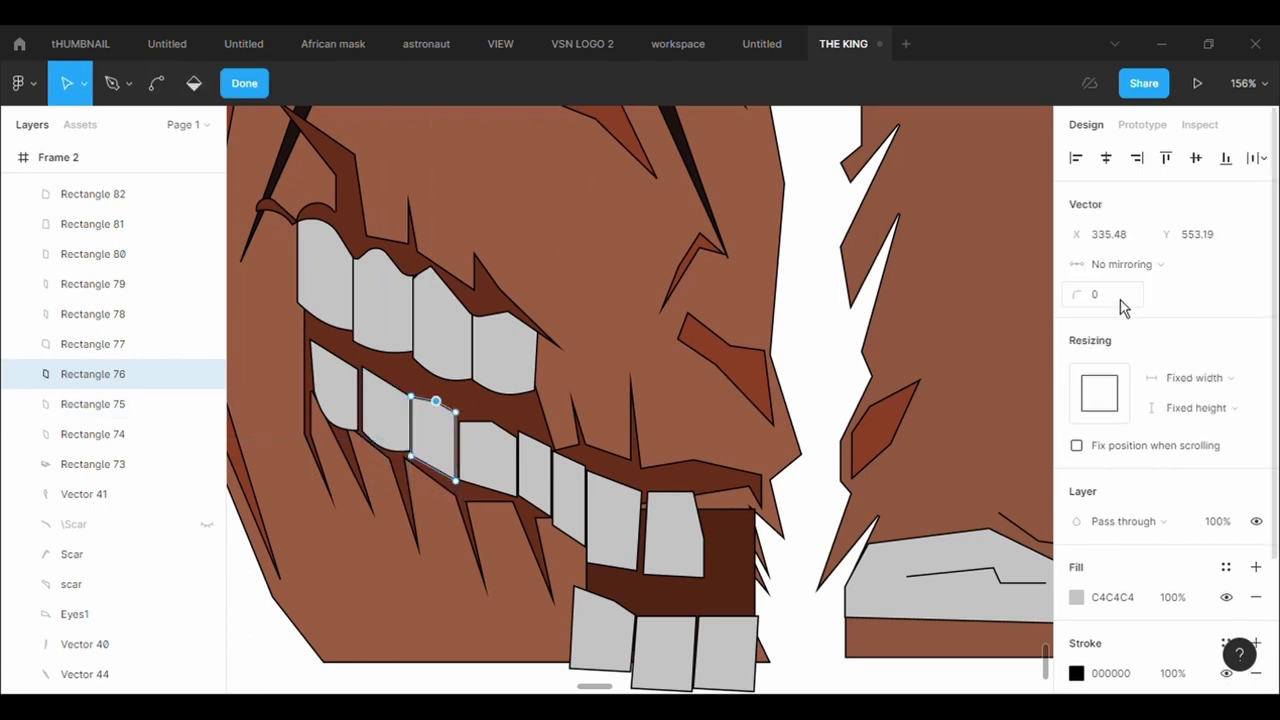
left_click(1119, 299)
type("100")
key("Return")
key("ctrl")
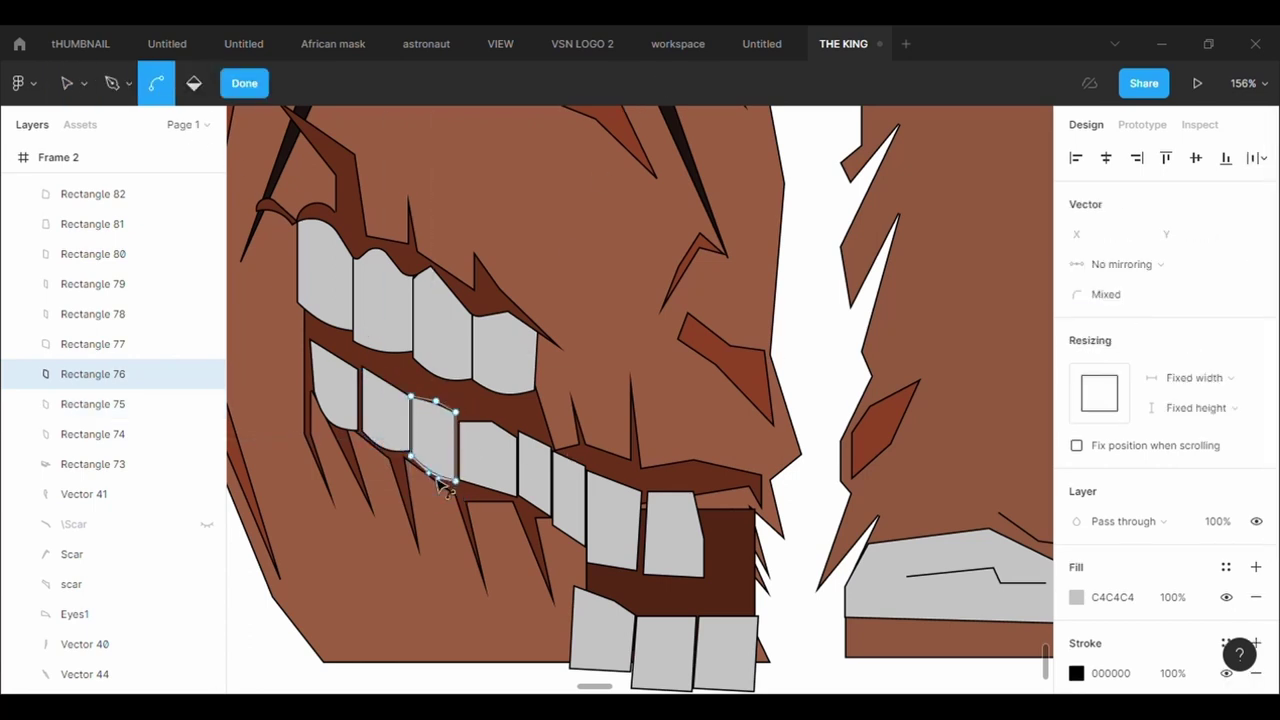
key("Escape")
Round the top point of the fourth lower tooth, Rectangle 77, with a radius of 100 and curve its bottom edge outward.
left_click(402, 385)
scroll(503, 481, "down", 1)
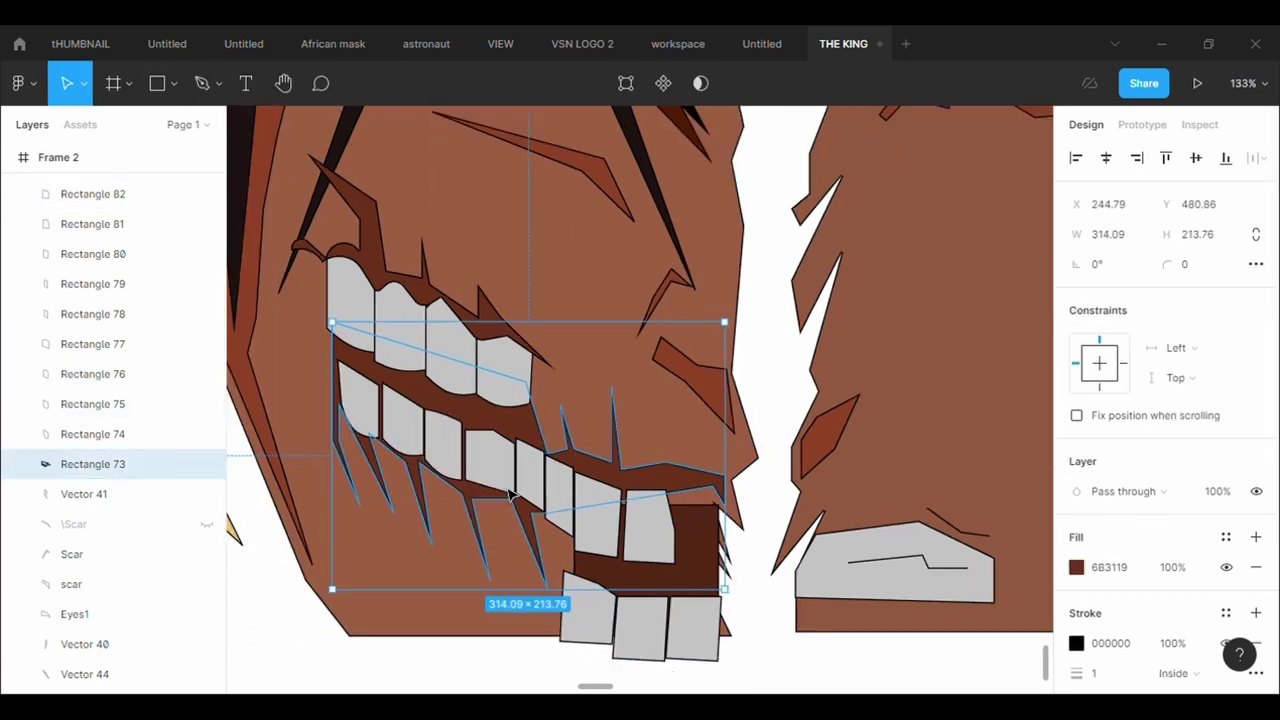
double_click(505, 483)
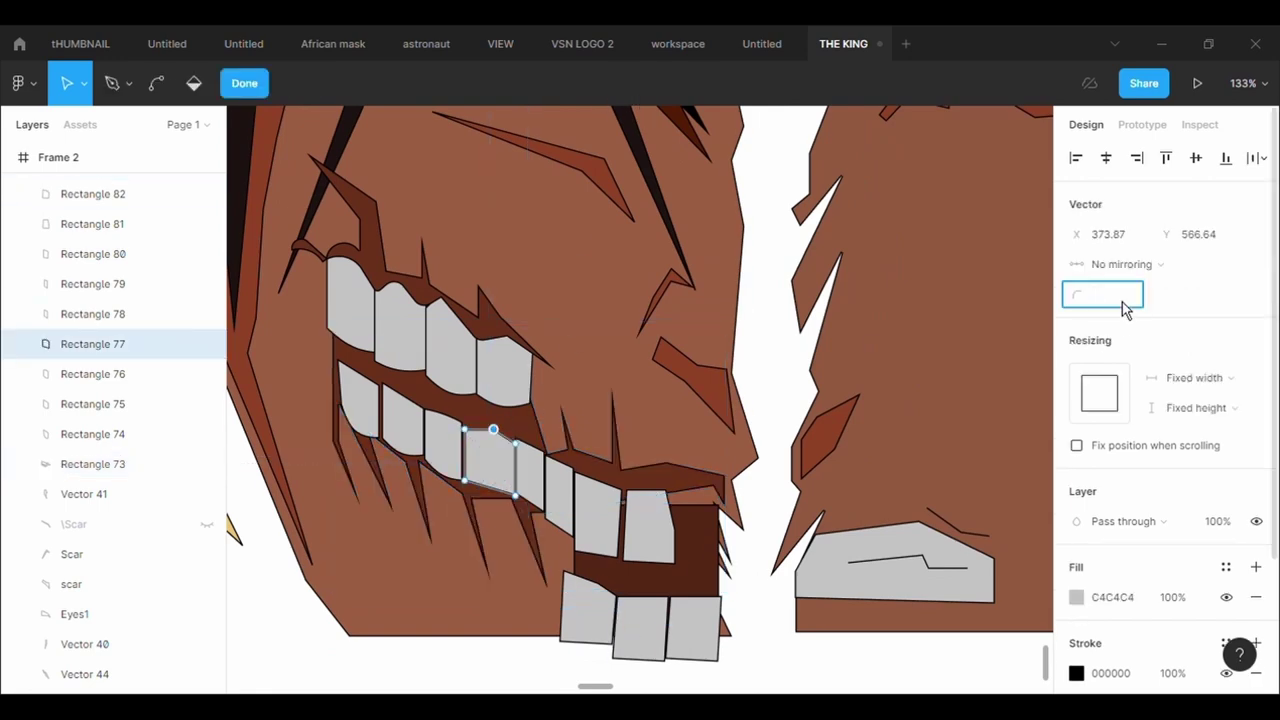
type("100")
key("Return")
key("ctrl")
left_click_drag(488, 487, 484, 499)
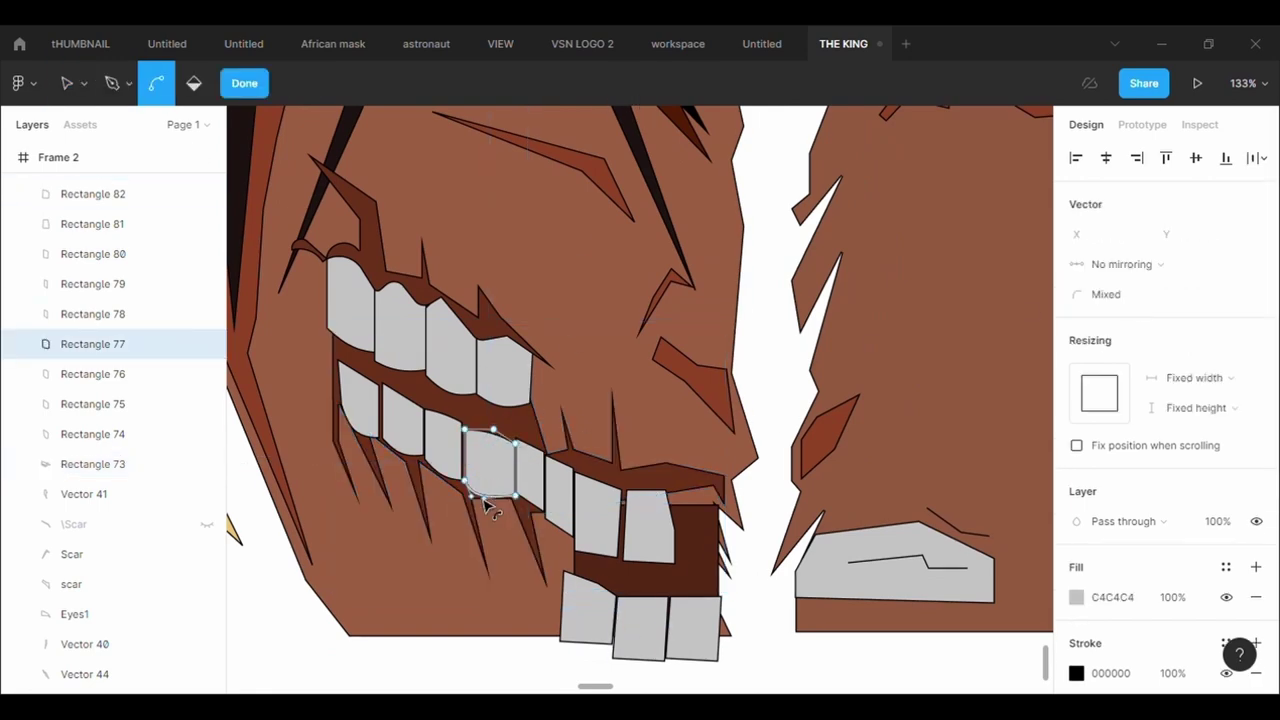
left_click(382, 611)
Bend the bottom edges of the two narrow lower teeth, Rectangles 78 and 79, into outward curves.
left_click(530, 475)
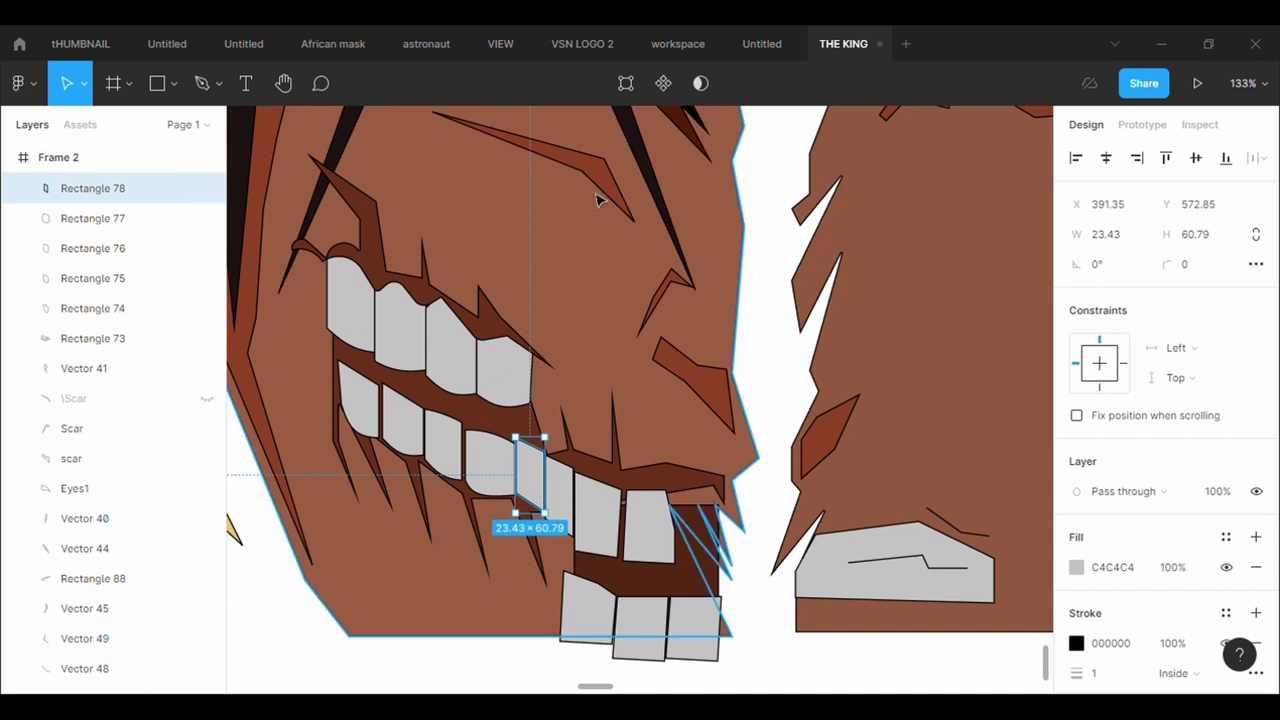
double_click(532, 500)
key("ctrl")
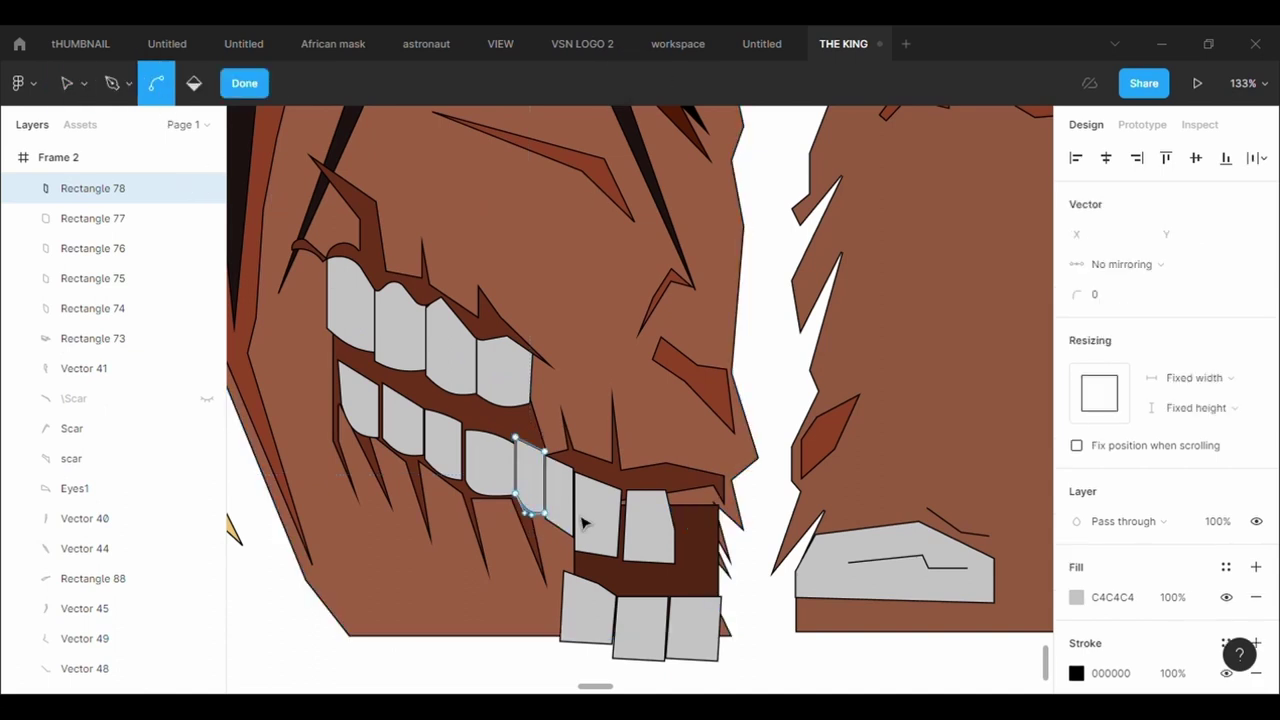
left_click(584, 523)
left_click(570, 509)
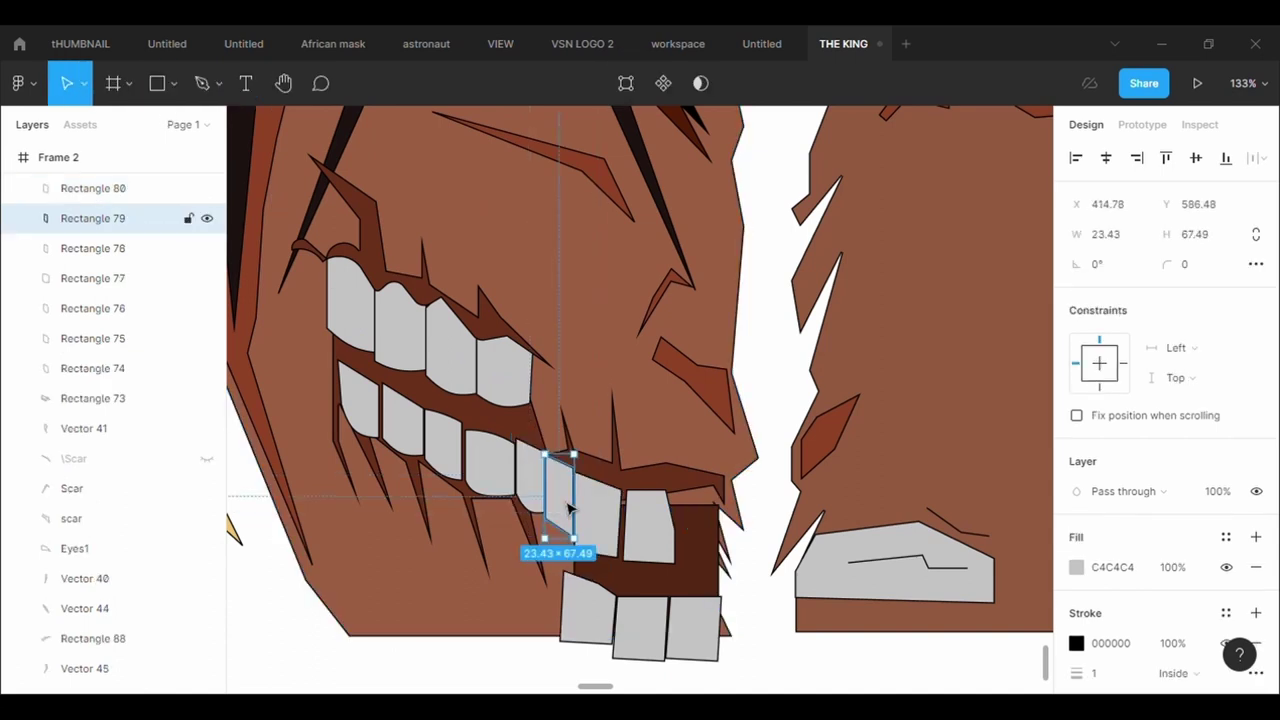
double_click(568, 510)
key("ctrl")
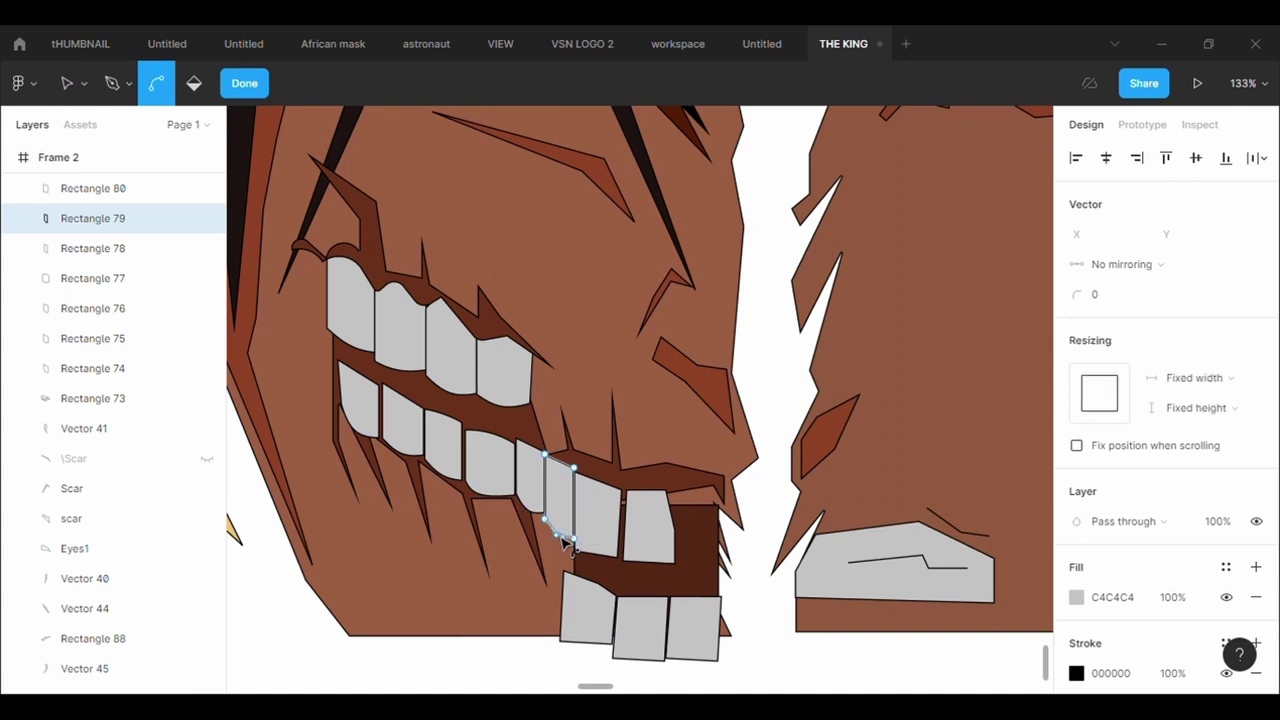
left_click(509, 429)
key("Escape")
Bend the top edges of the two wide front teeth, Rectangles 80 and 81, into upward curves.
double_click(601, 536)
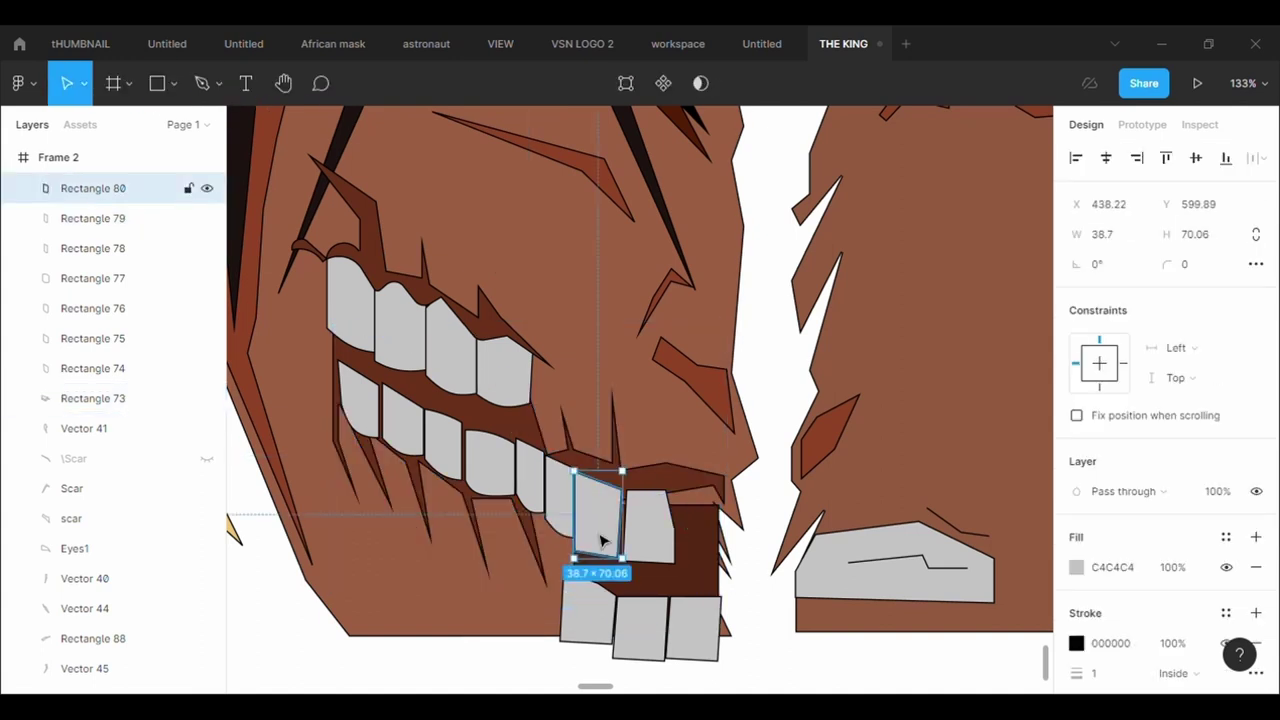
left_click(156, 84)
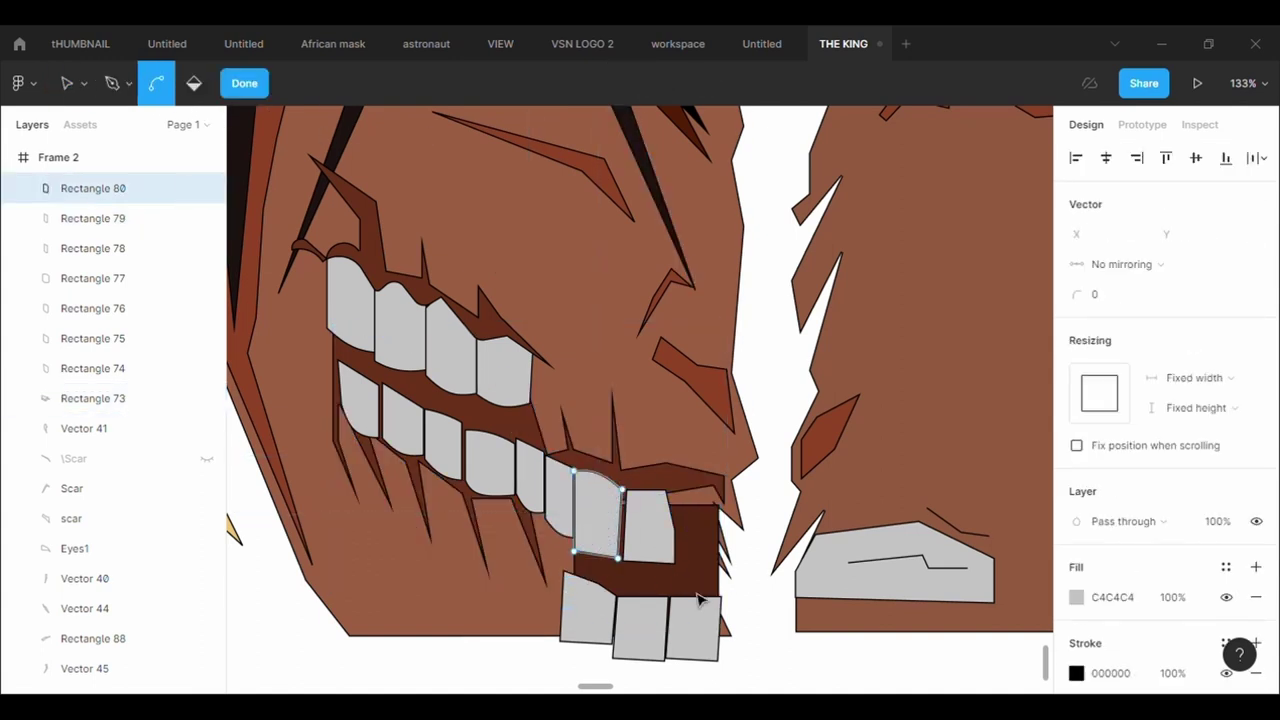
key("Escape")
key("ctrl+d")
key("Return")
key("ctrl")
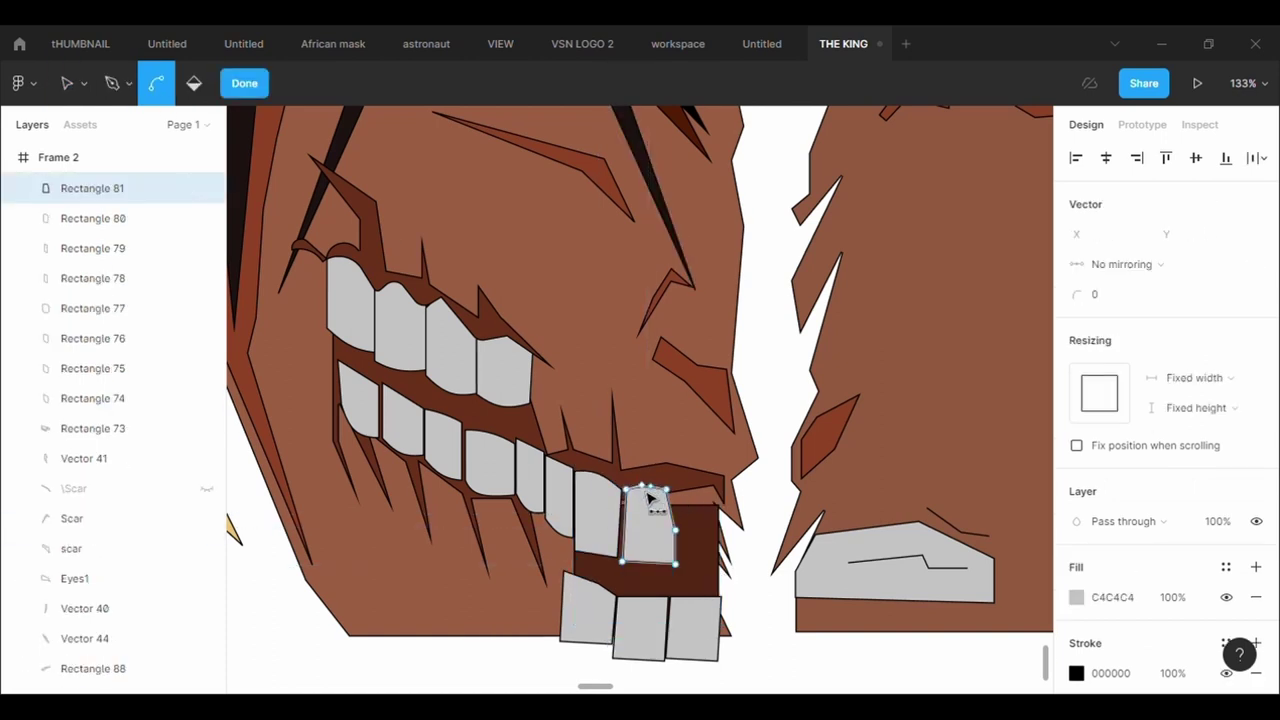
key("Escape")
Widen Rectangle 80 to about 42 so that it closes the gap to the neighbouring front tooth.
left_click_drag(609, 521, 639, 521)
left_click(718, 444)
left_click(617, 512)
scroll(637, 526, "up", 3)
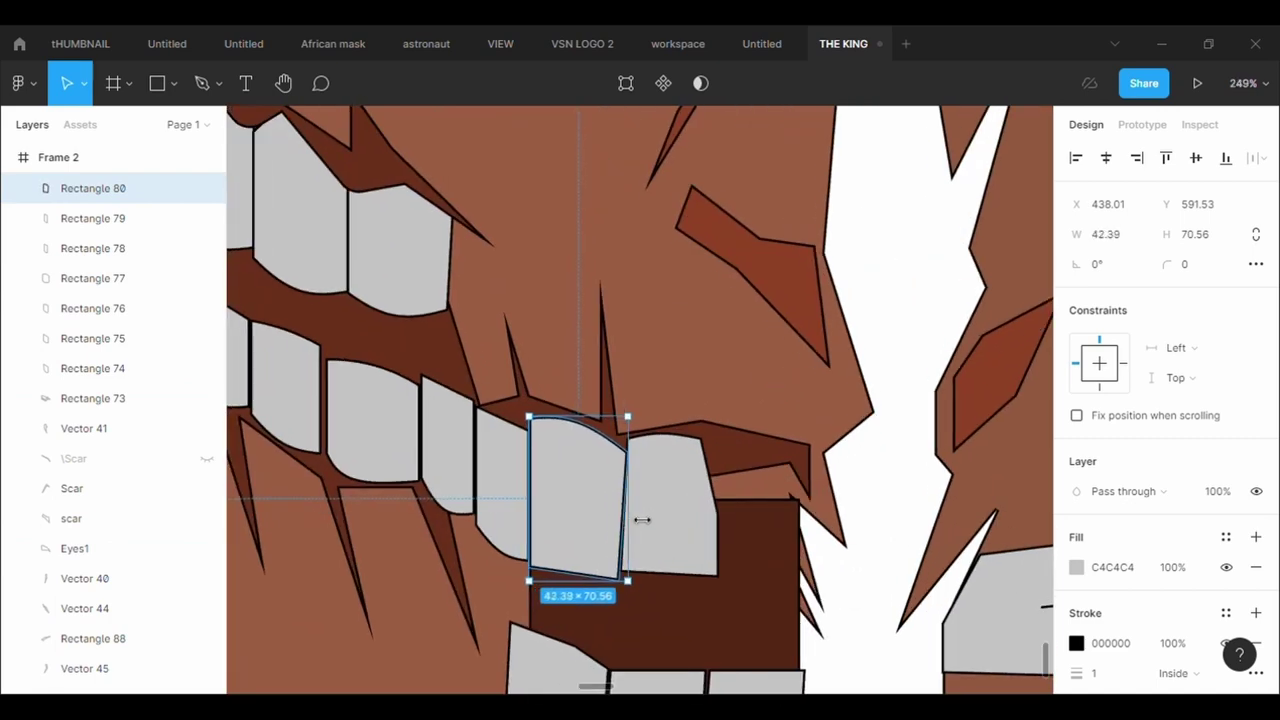
Duplicate the last front tooth, Rectangle 81, place the copy beside it to the right and flip it horizontally.
double_click(652, 521)
scroll(652, 521, "down", 2)
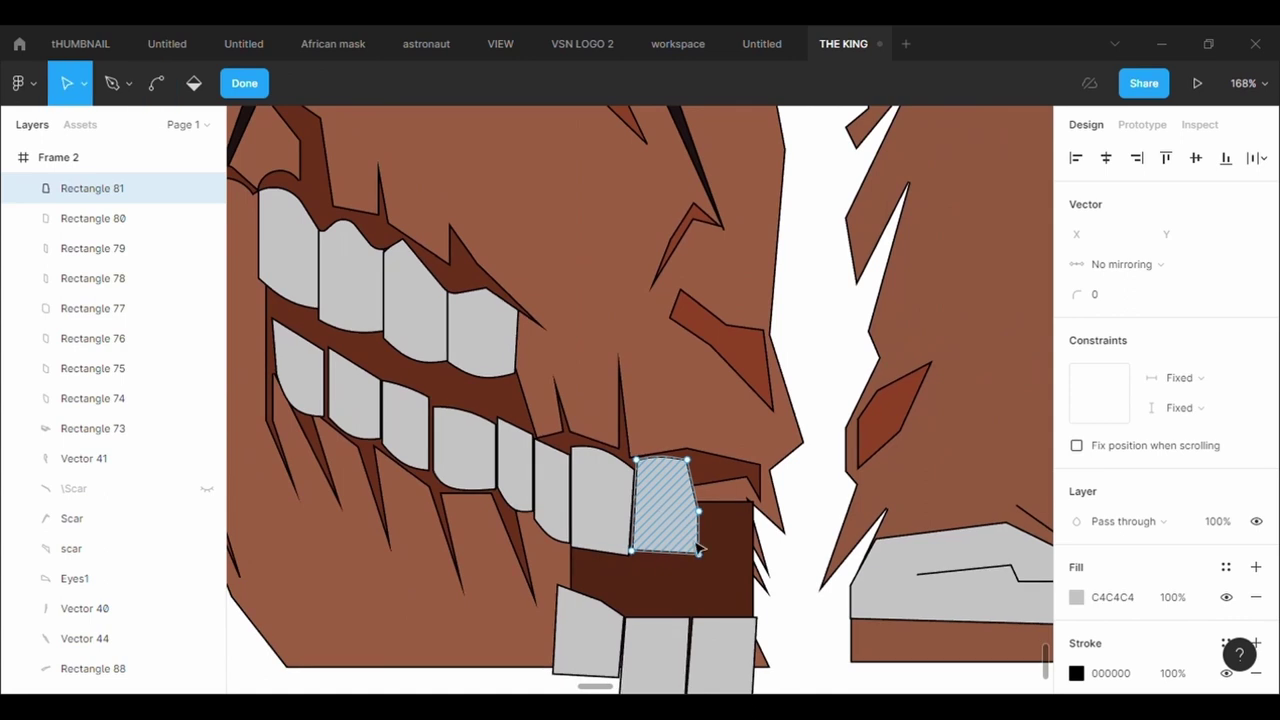
key("Escape")
key("ctrl+c")
key("ctrl+v")
left_click_drag(692, 530, 739, 527)
key("shift+h")
Move the mirrored tooth copy's top-right and bottom-right points inward to fit the mouth's right edge.
left_click(627, 84)
left_click_drag(767, 466, 760, 470)
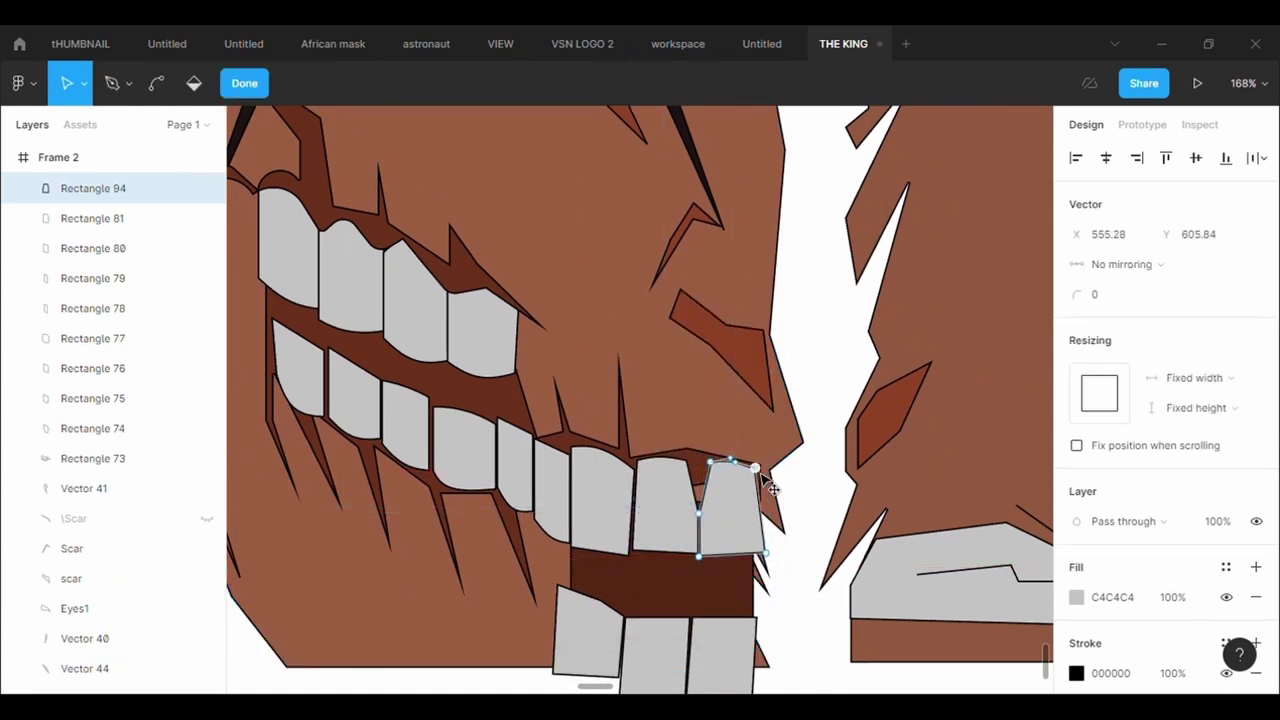
left_click_drag(771, 559, 757, 561)
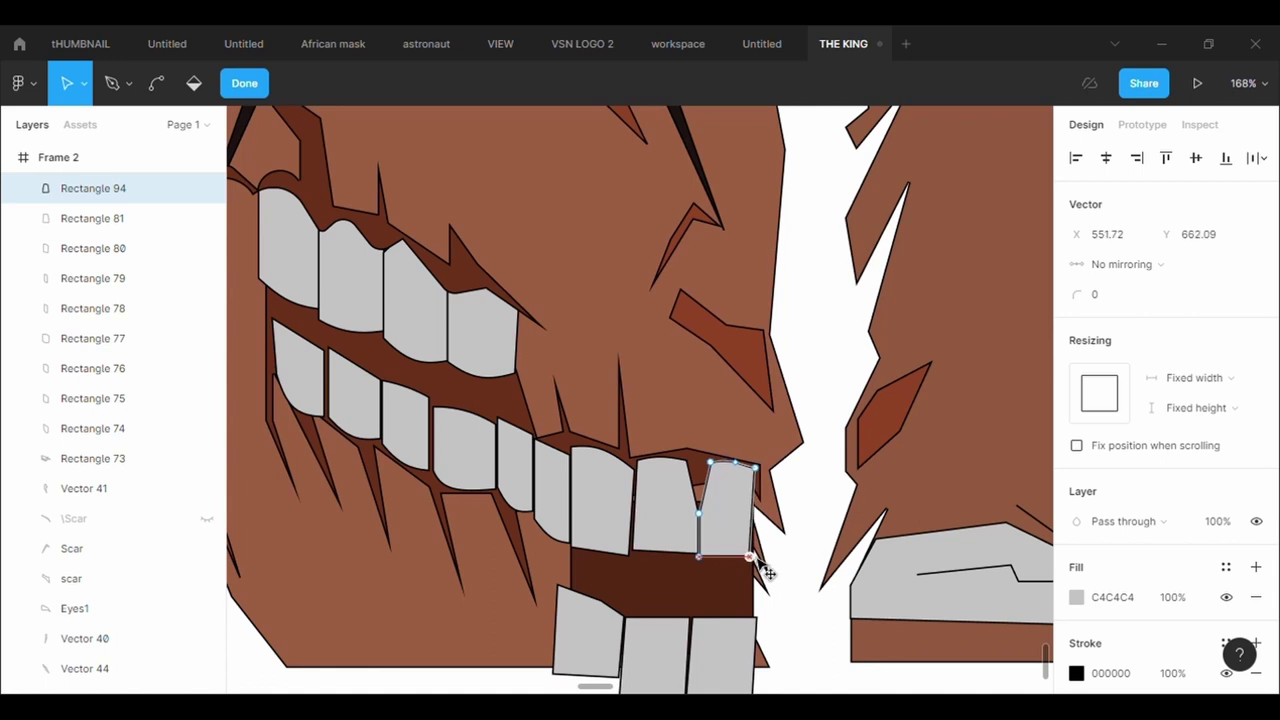
left_click(733, 605)
Reshape the mouth interior, Rectangle 93, by raising its top edge between the front teeth, pulling its right edge inward and extending its bottom-right corner.
double_click(666, 508)
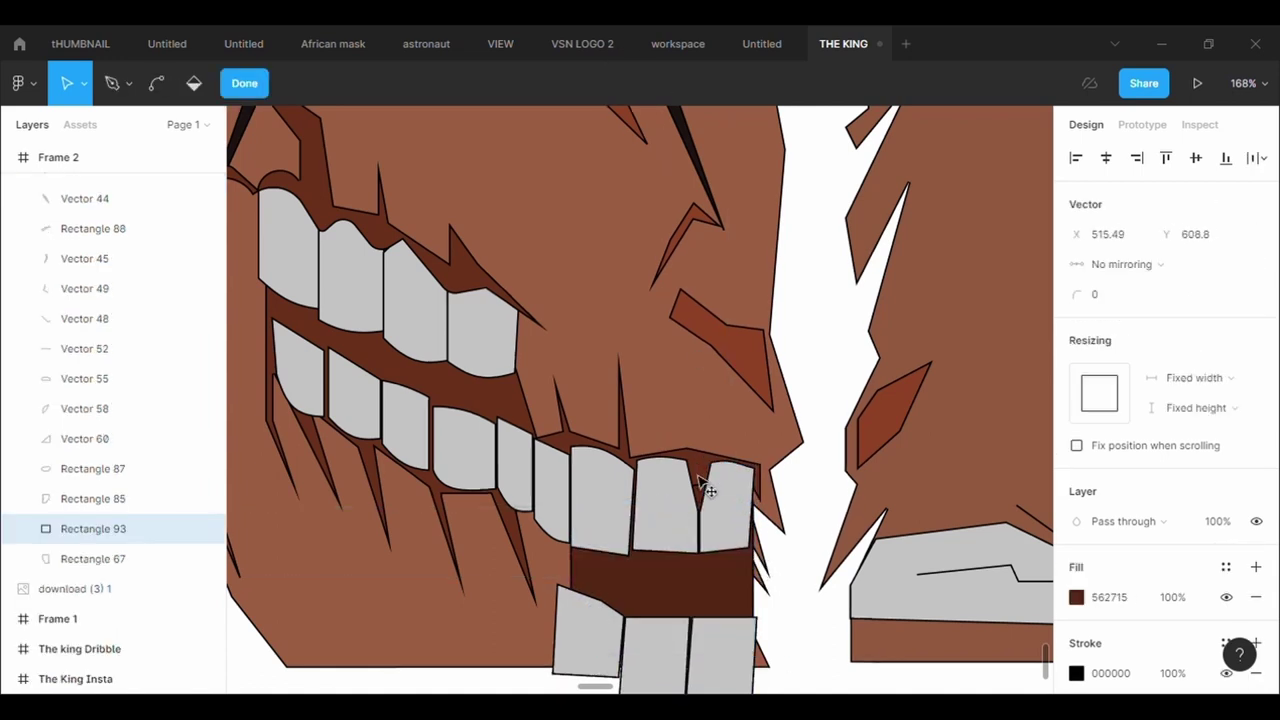
left_click_drag(698, 476, 697, 472)
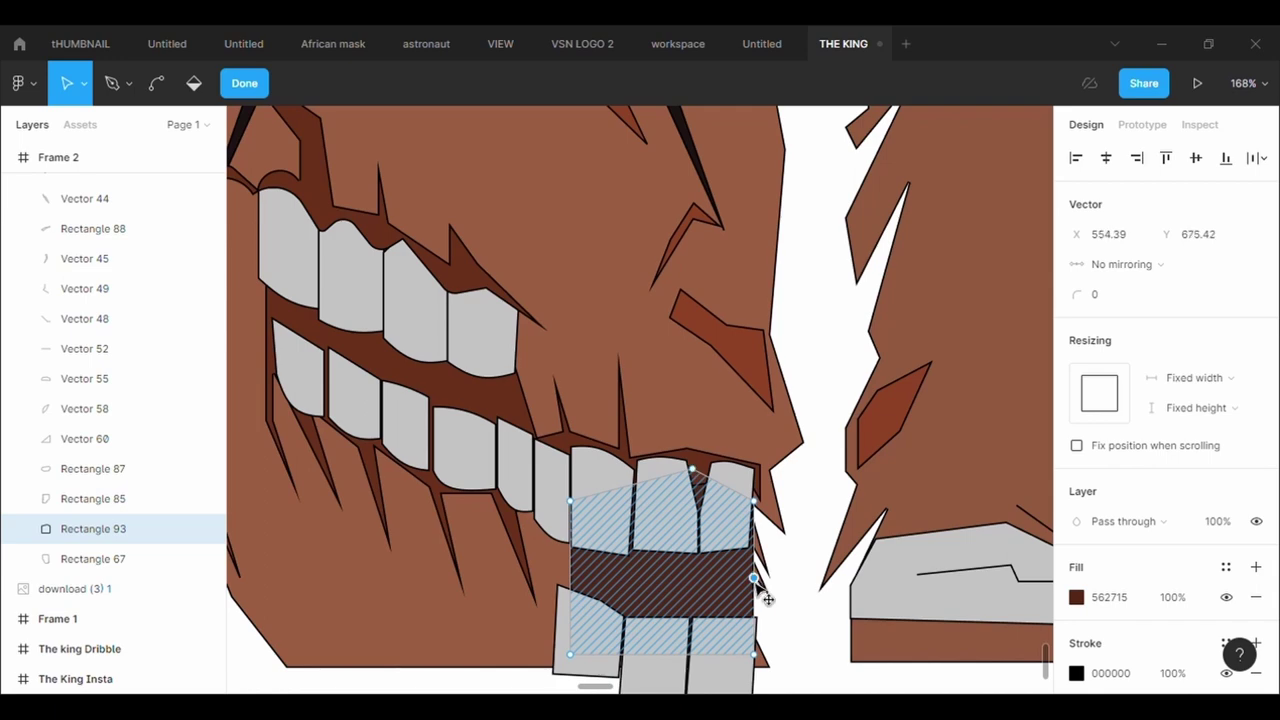
left_click_drag(755, 580, 709, 547)
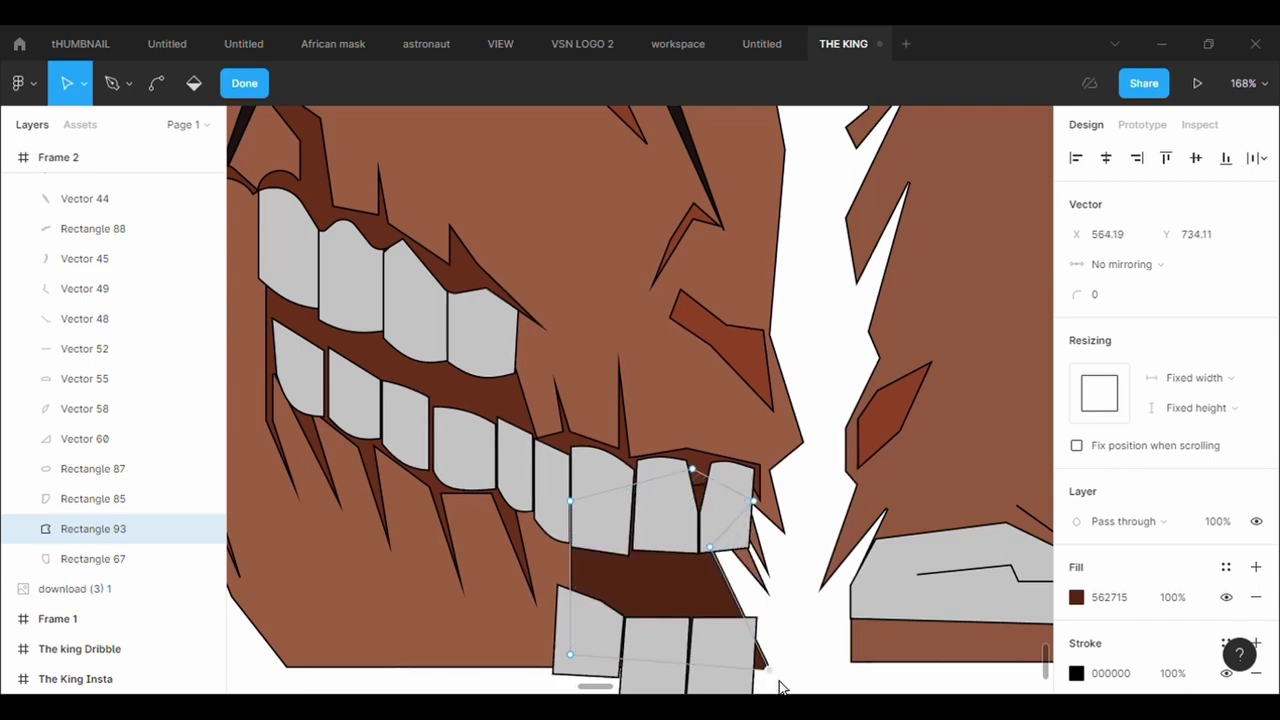
left_click(815, 675)
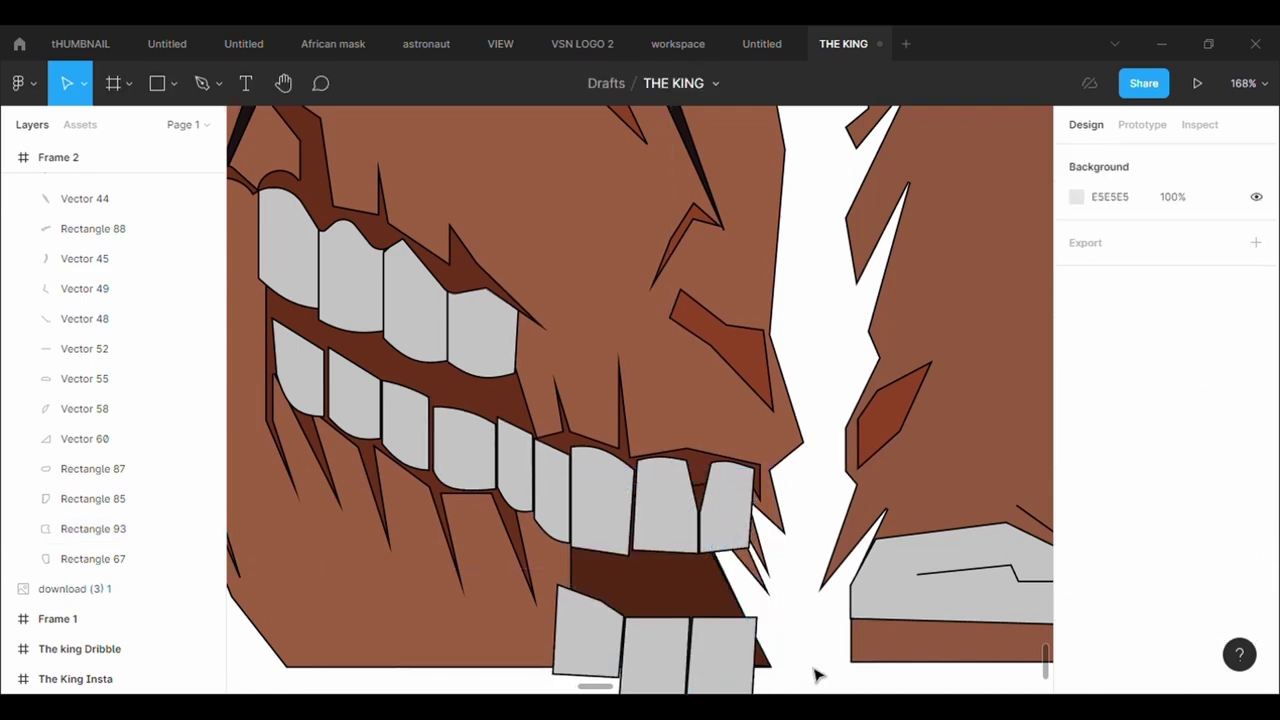
scroll(815, 675, "down", 2)
Raise the middle of the top edge of the central bottom tooth, Rectangle 83, and round that point with a radius of 500.
left_click(708, 574)
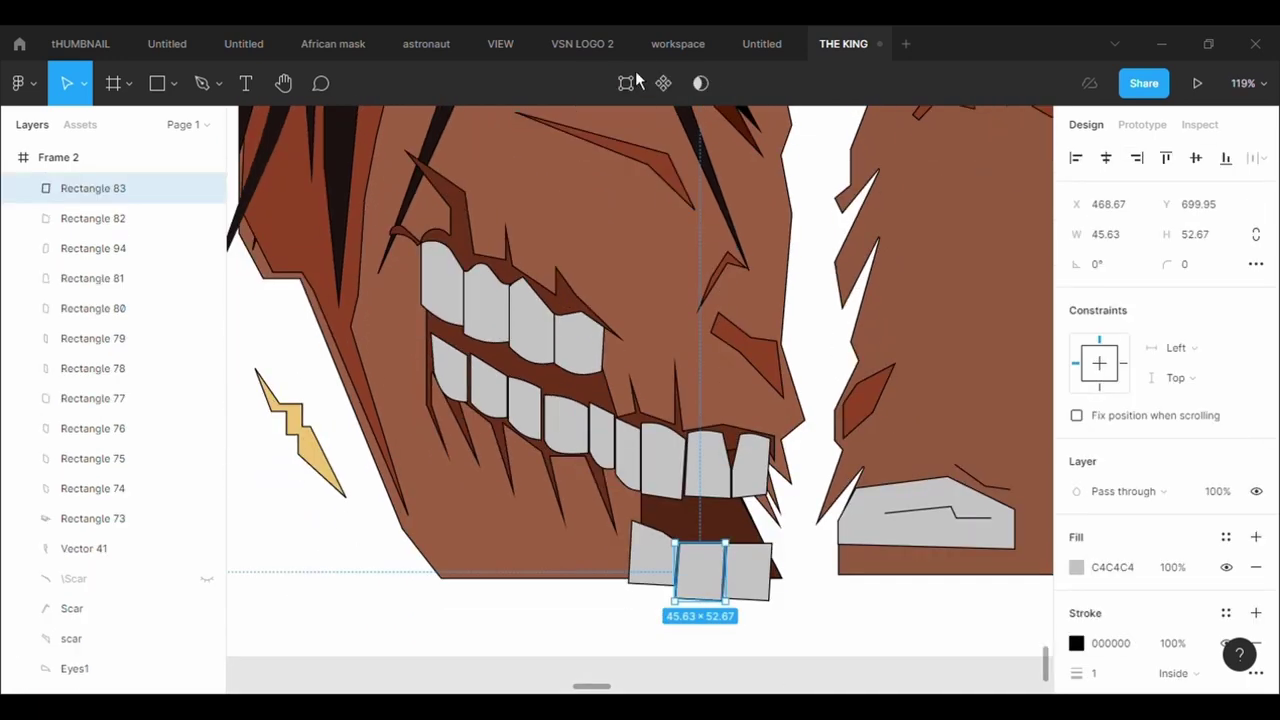
left_click(628, 82)
left_click(705, 543)
left_click(1100, 294)
type("500")
key("Return")
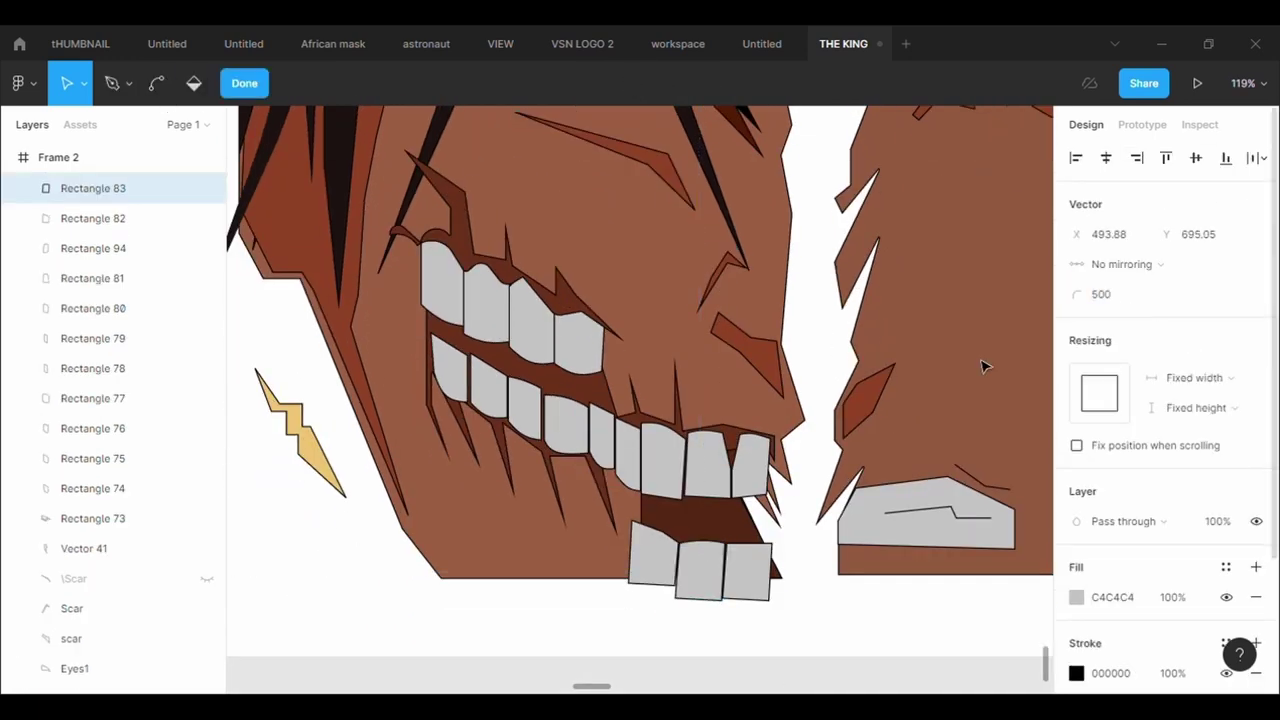
Raise a midpoint on the top edge of the rightmost bottom tooth, Rectangle 84, and set its corner radius to 500.
left_click(760, 557)
double_click(758, 557)
left_click(159, 92)
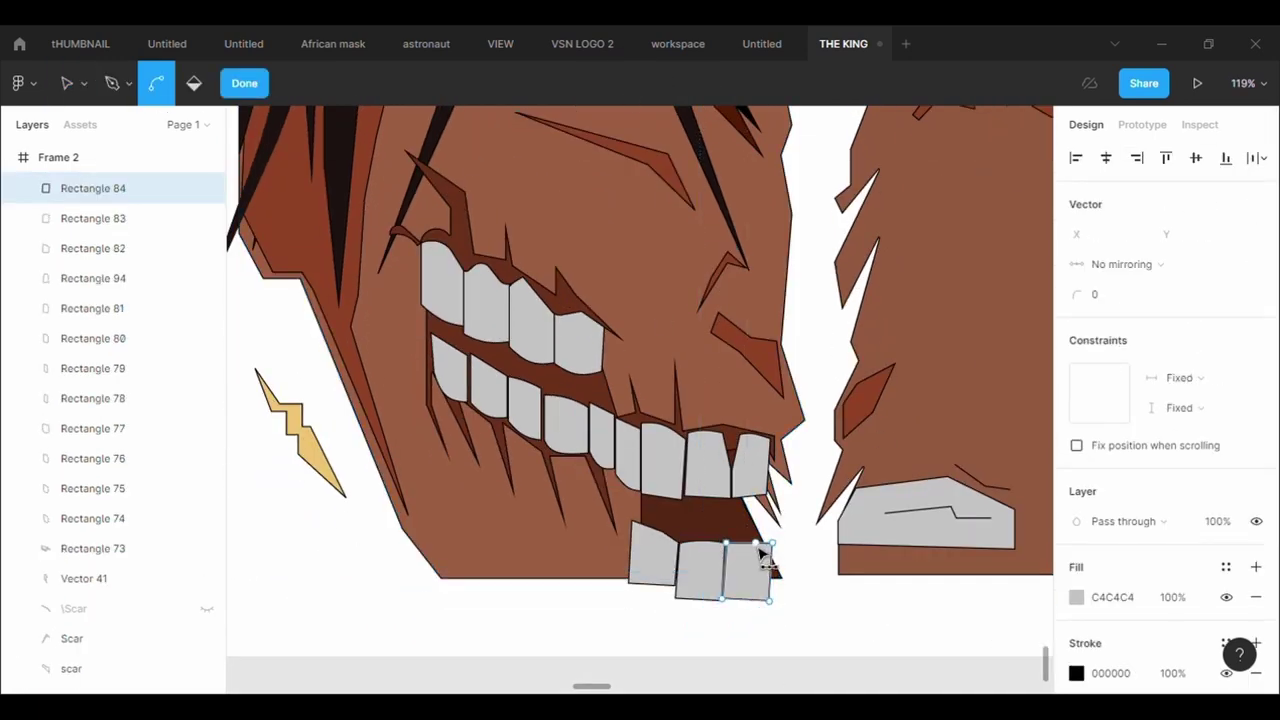
left_click(948, 503)
left_click(628, 83)
left_click_drag(750, 543, 750, 534)
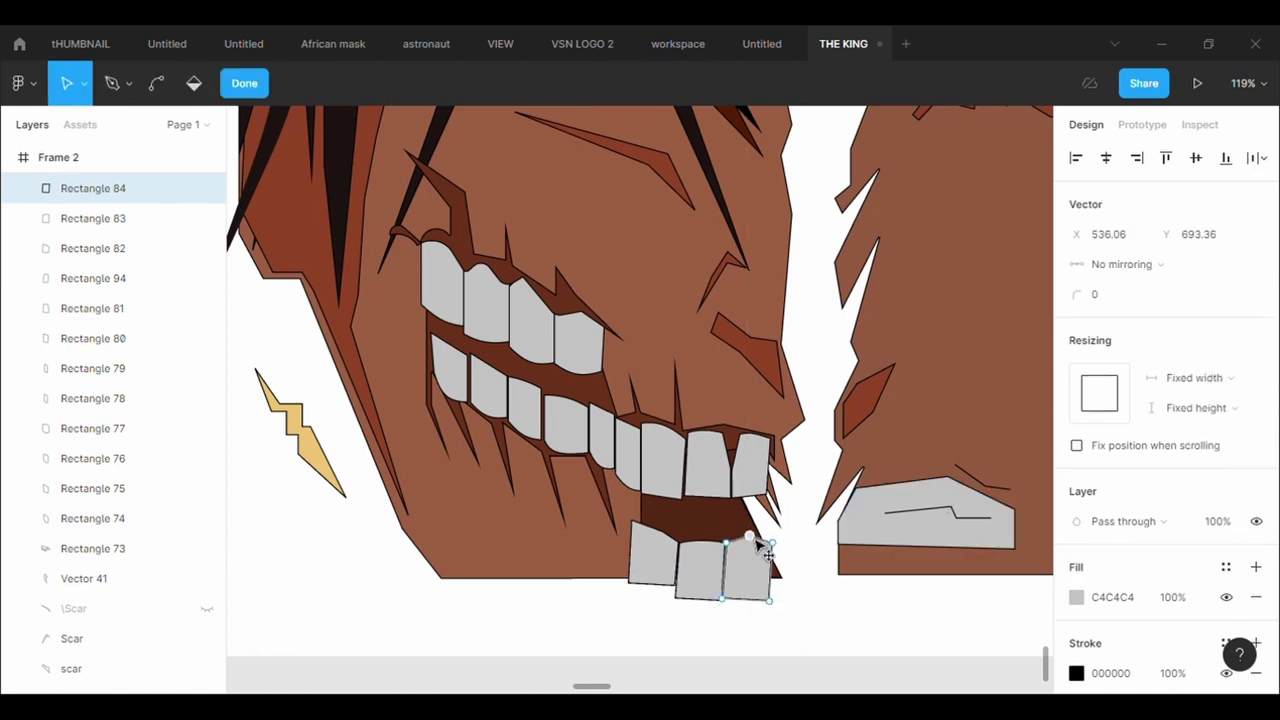
left_click(1122, 297)
key("BackSpace")
type("500")
key("Return")
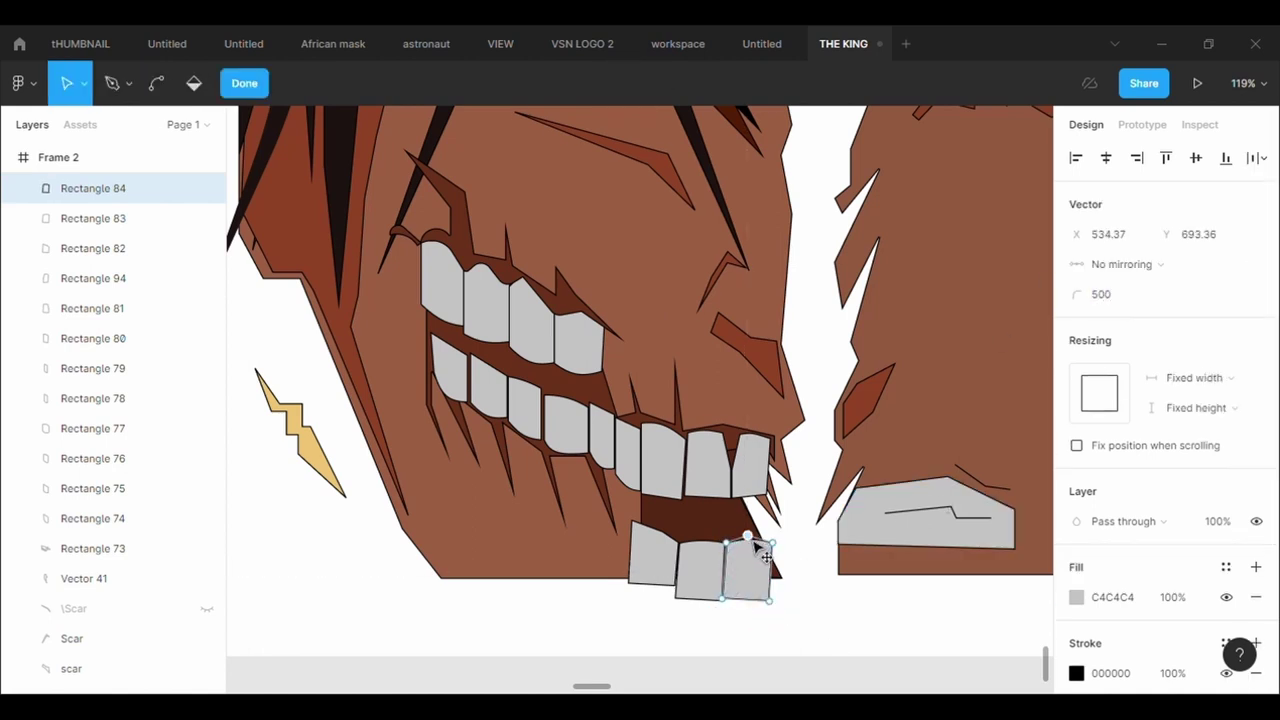
Add a midpoint on the top edge of the leftmost bottom tooth, Rectangle 82, and round it with a radius of 500.
left_click(655, 560)
key("Return")
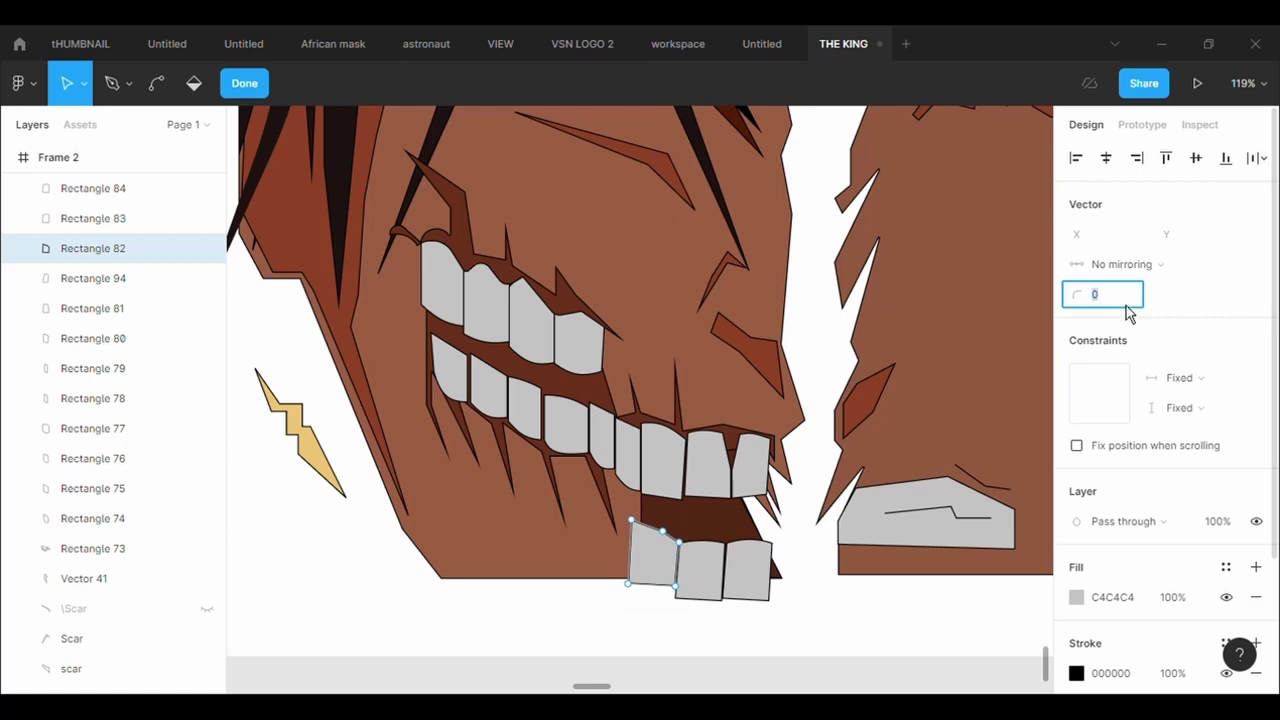
left_click(662, 531)
left_click(1126, 303)
key("BackSpace")
type("500")
key("Return")
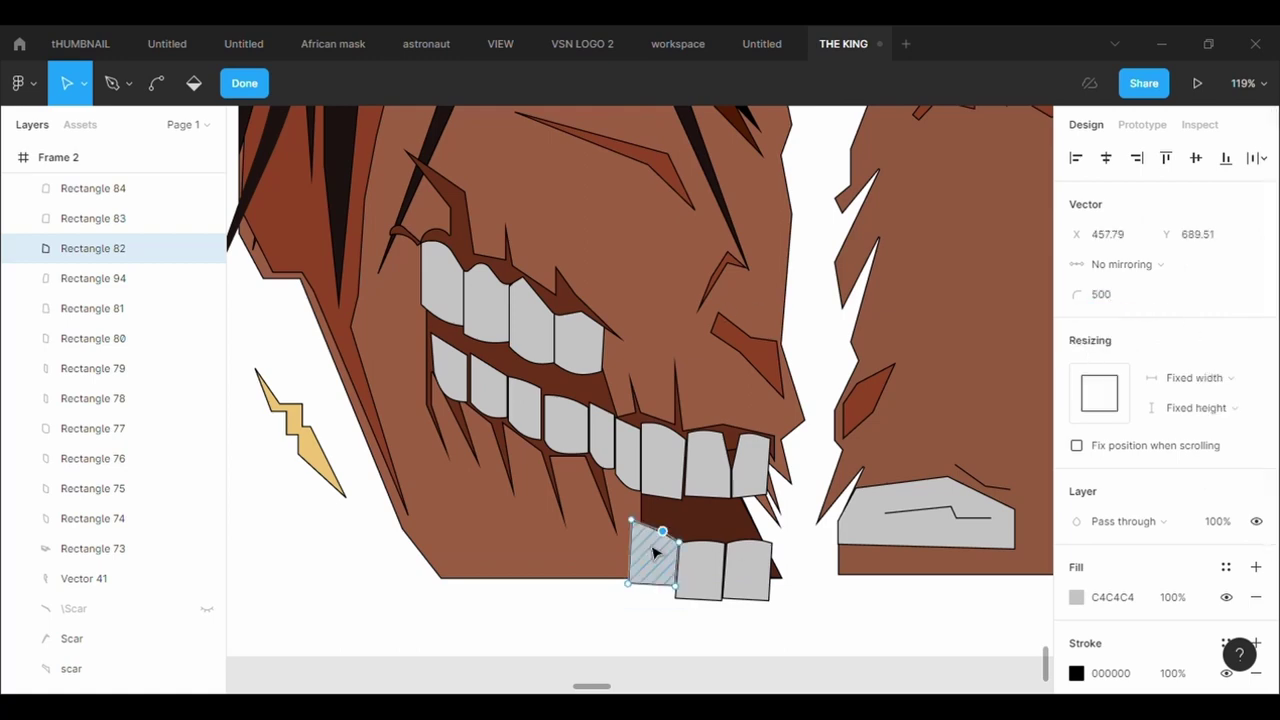
Move the upper-left point of the dark mouth interior slightly outward, then leave shape editing.
left_click(680, 516)
left_click_drag(650, 525, 643, 526)
double_click(610, 548)
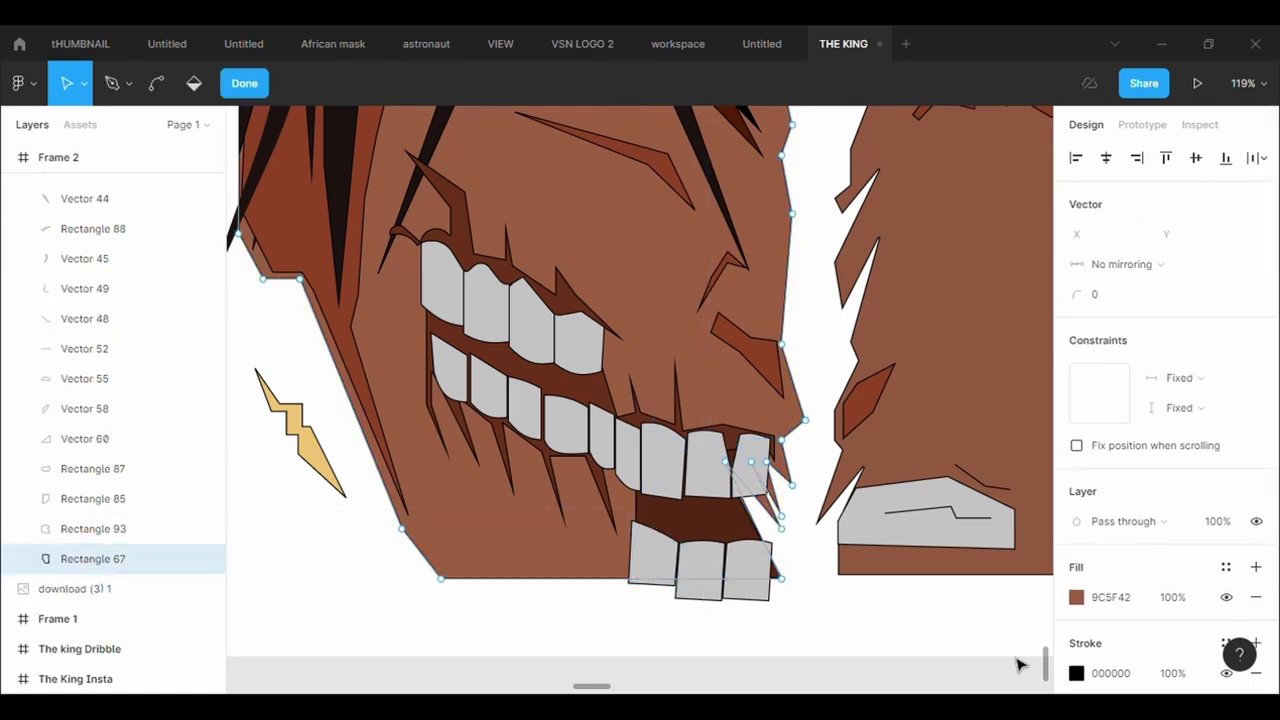
scroll(1020, 663, "down", 2)
left_click_drag(1020, 663, 882, 660)
scroll(882, 660, "down", 2)
double_click(956, 641)
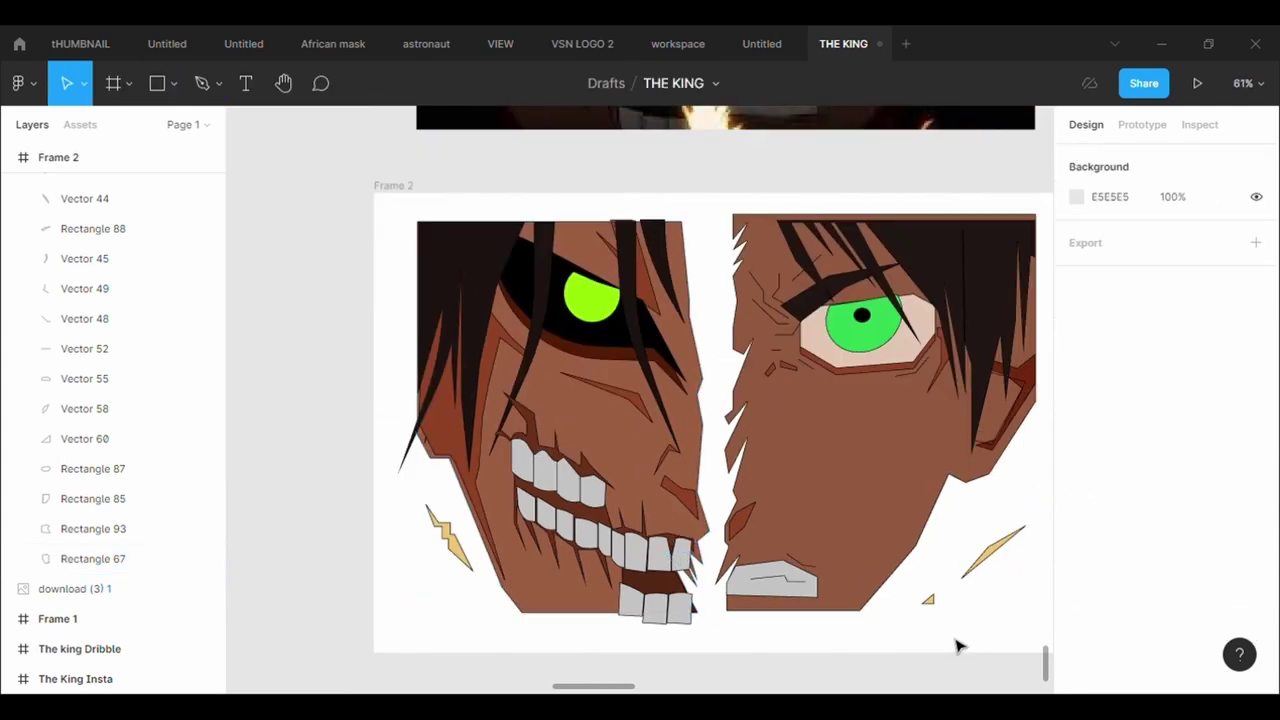
Draw a rectangle about 194 × 776 over the gap between the two half faces and send it to the back.
left_click(162, 90)
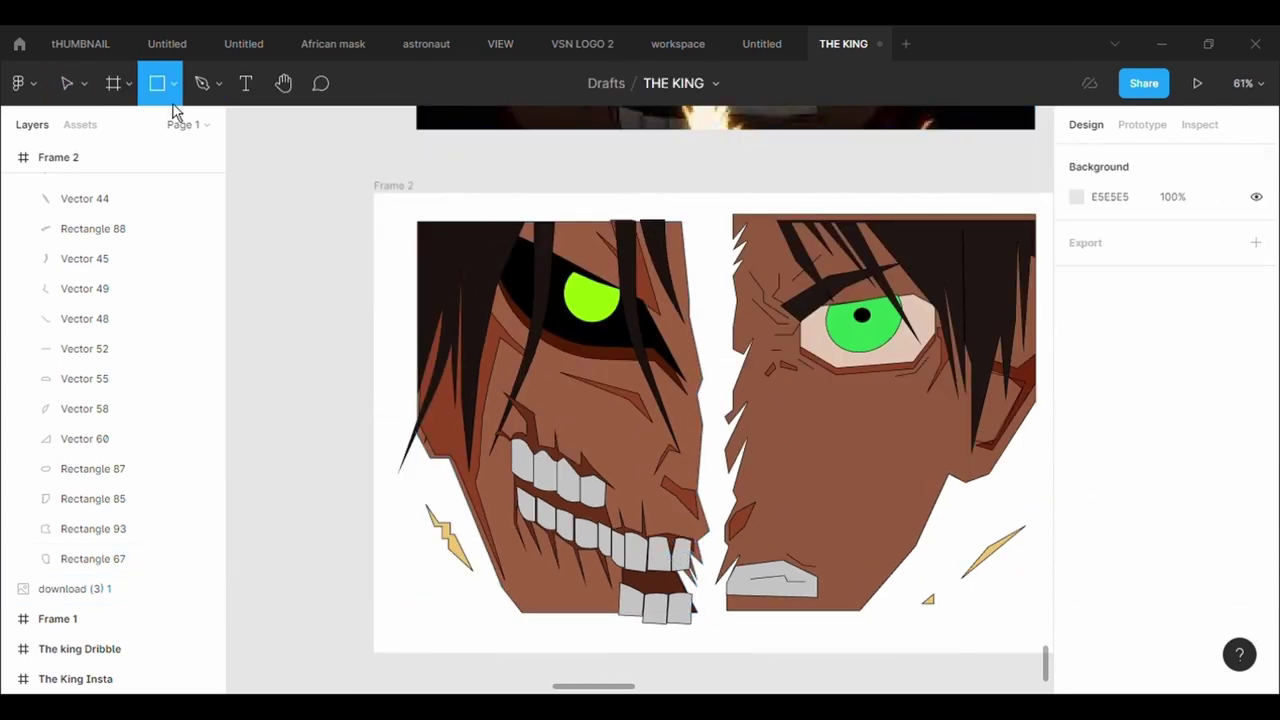
left_click_drag(660, 194, 769, 636)
right_click(706, 455)
left_click(768, 345)
scroll(761, 550, "down", 2)
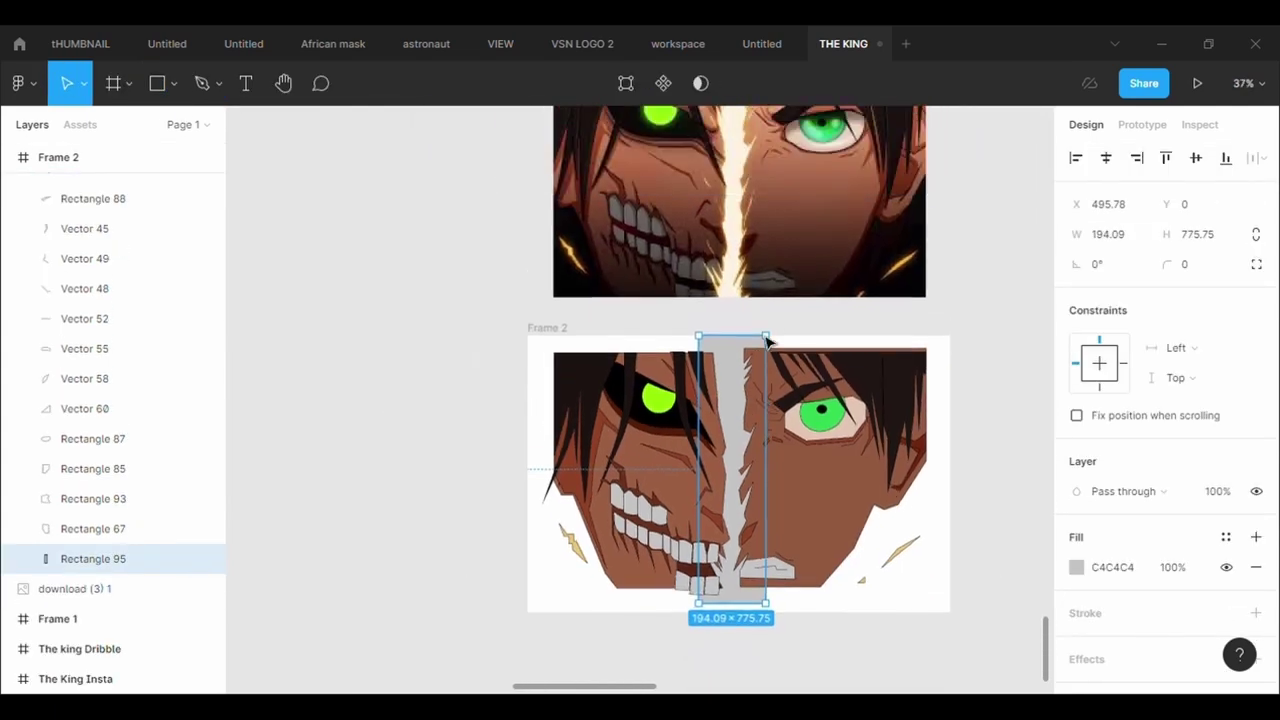
Fill the gap rectangle with golden yellow FCC46C, starting from the reference image's glow colour, and change the fill to a diamond gradient.
left_click(1077, 567)
left_click(856, 486)
left_click(732, 291)
left_click_drag(937, 252, 960, 233)
left_click(860, 205)
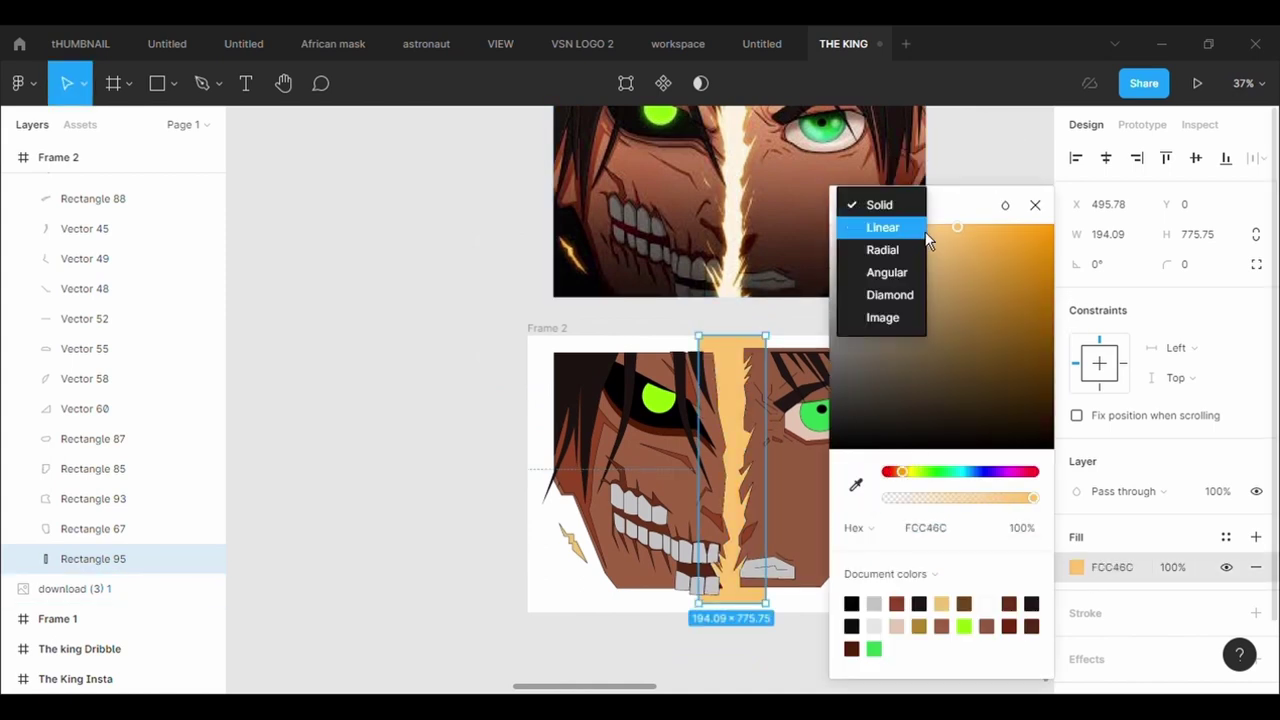
left_click(908, 300)
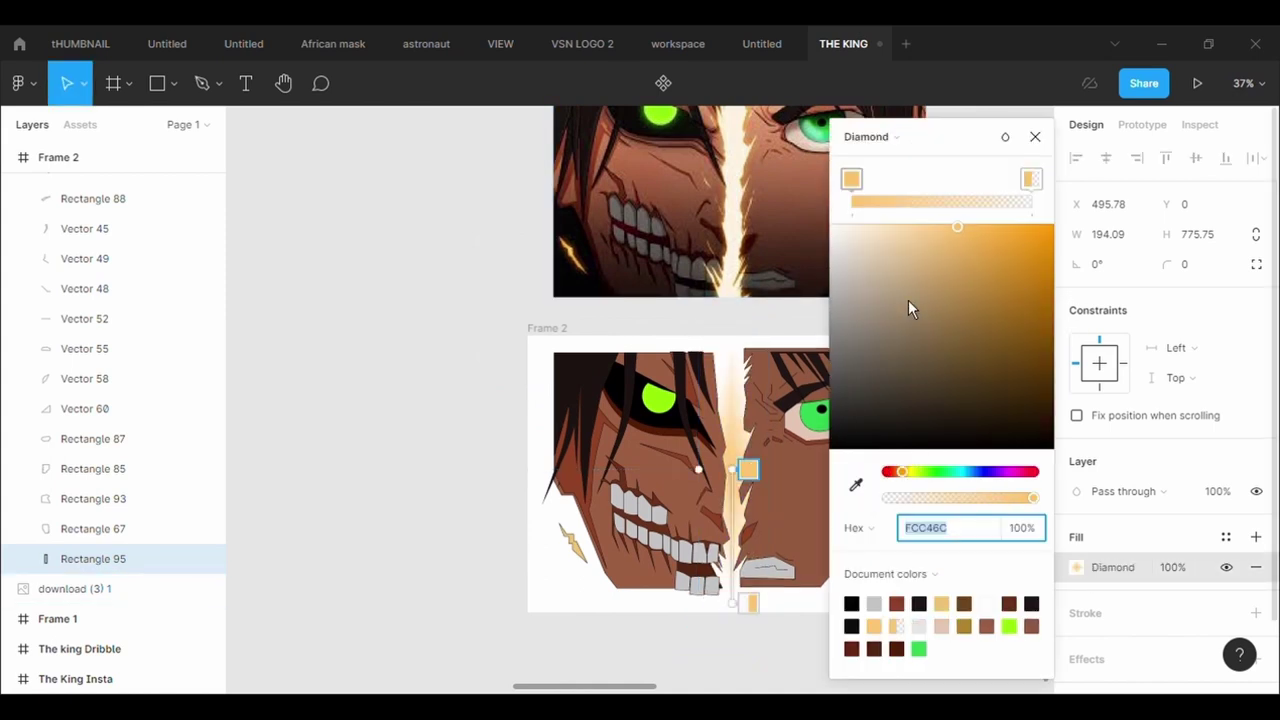
Extend the diamond gradient past the rectangle's lower end and set its outer stop to the document's solid sand-yellow colour.
left_click_drag(736, 607, 736, 626)
left_click(749, 622)
left_click(856, 485)
left_click(943, 607)
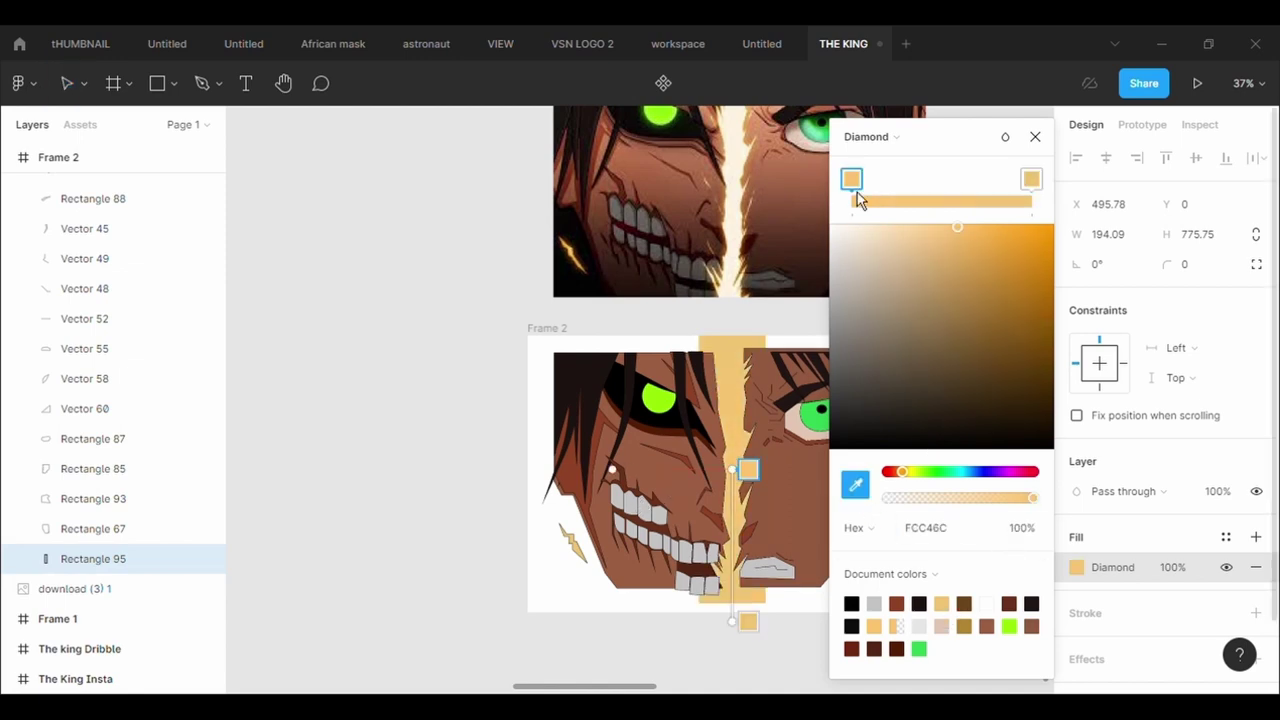
key("Escape")
left_click(1020, 566)
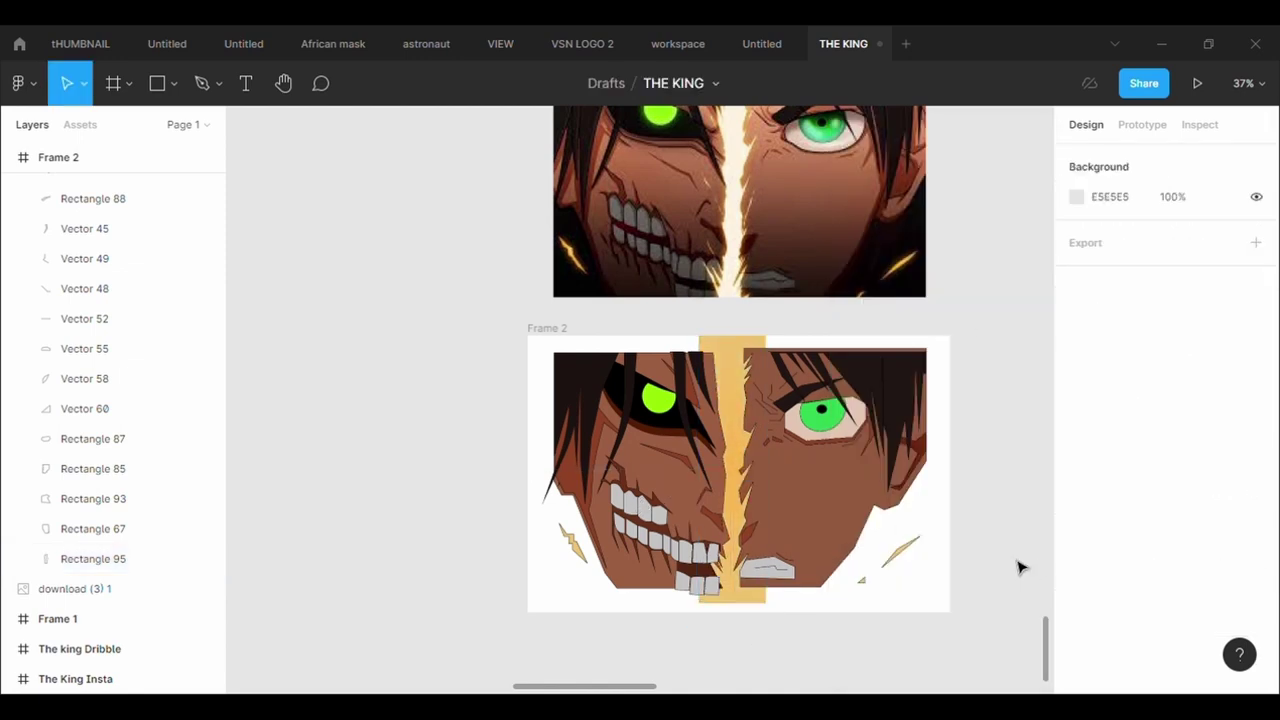
Draw a jagged hair shape about 144 × 264 below the human half's ear with the Pen tool and add a fill.
scroll(1020, 567, "down", 1)
scroll(1020, 567, "up", 1)
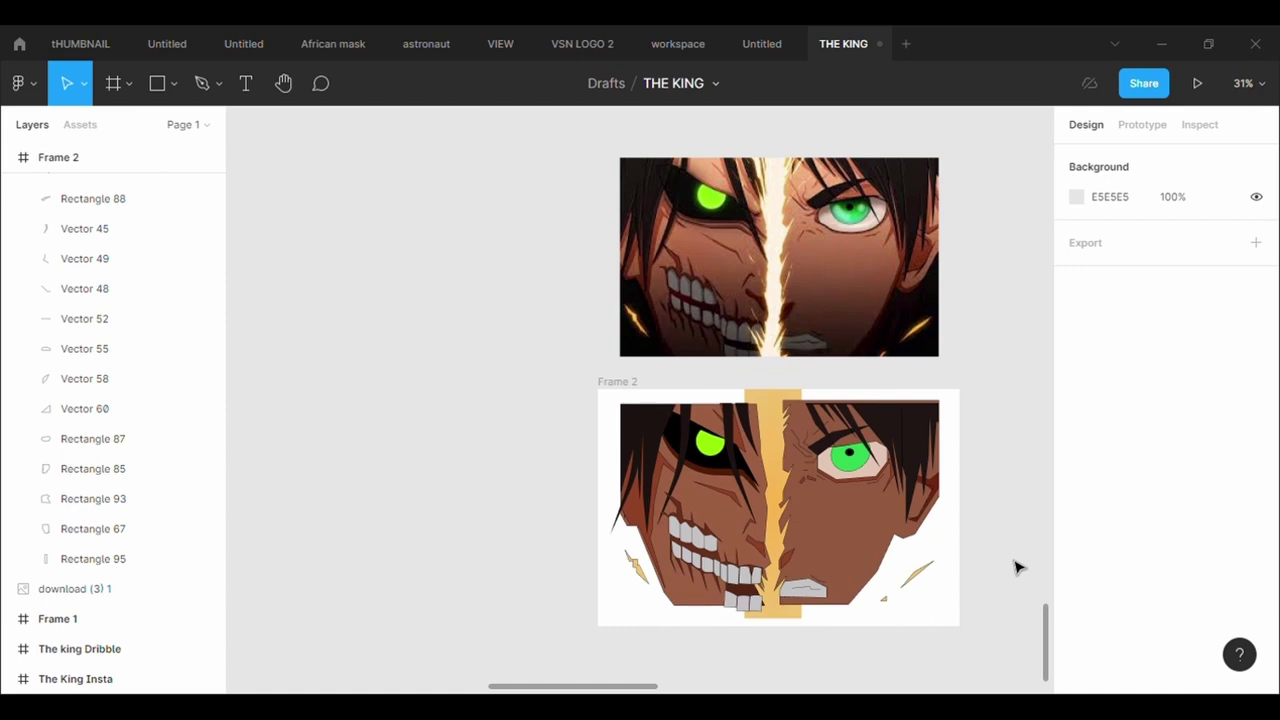
scroll(1017, 567, "up", 1)
scroll(1017, 567, "up", 1)
scroll(1017, 567, "down", 2)
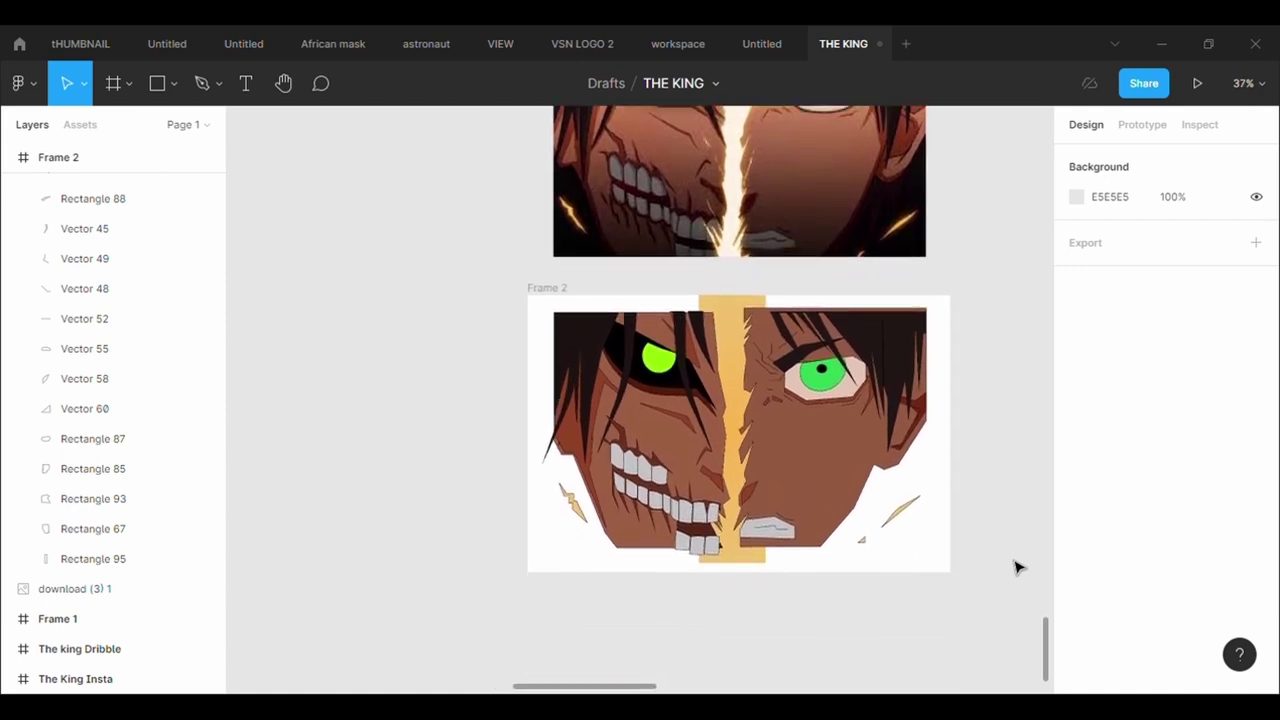
scroll(1017, 567, "up", 1)
left_click(203, 83)
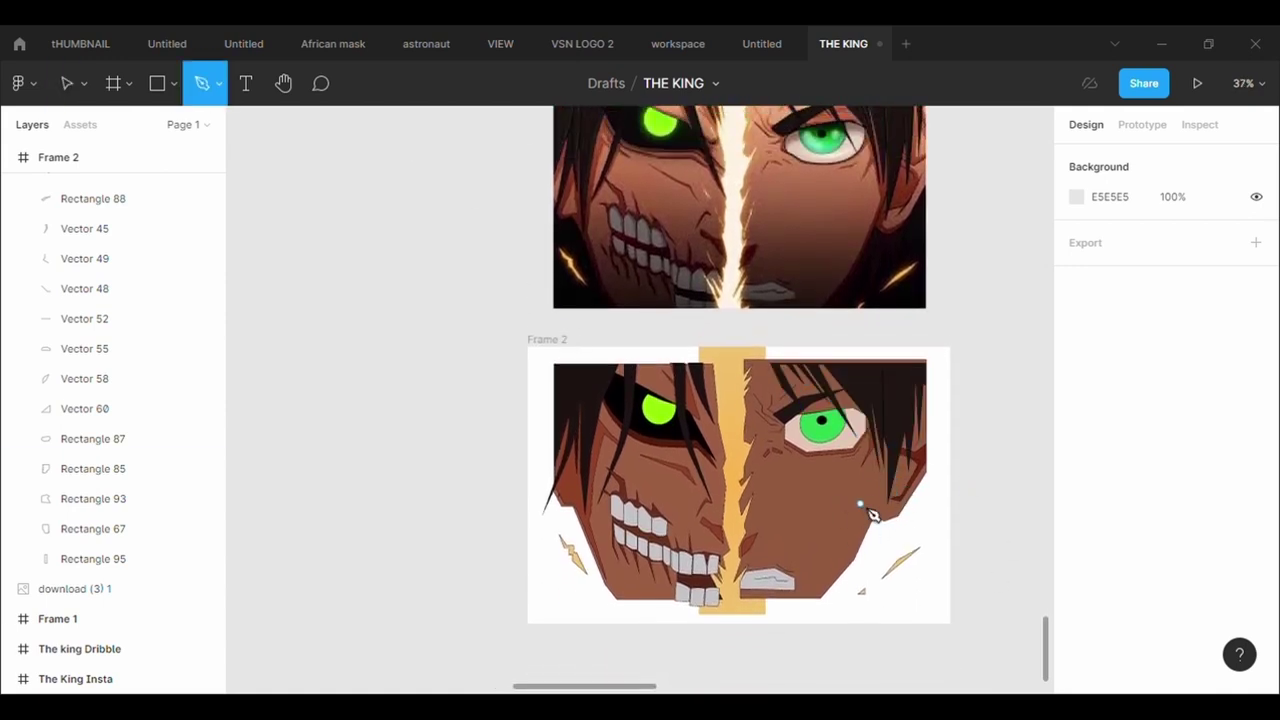
left_click(855, 517)
left_click(845, 595)
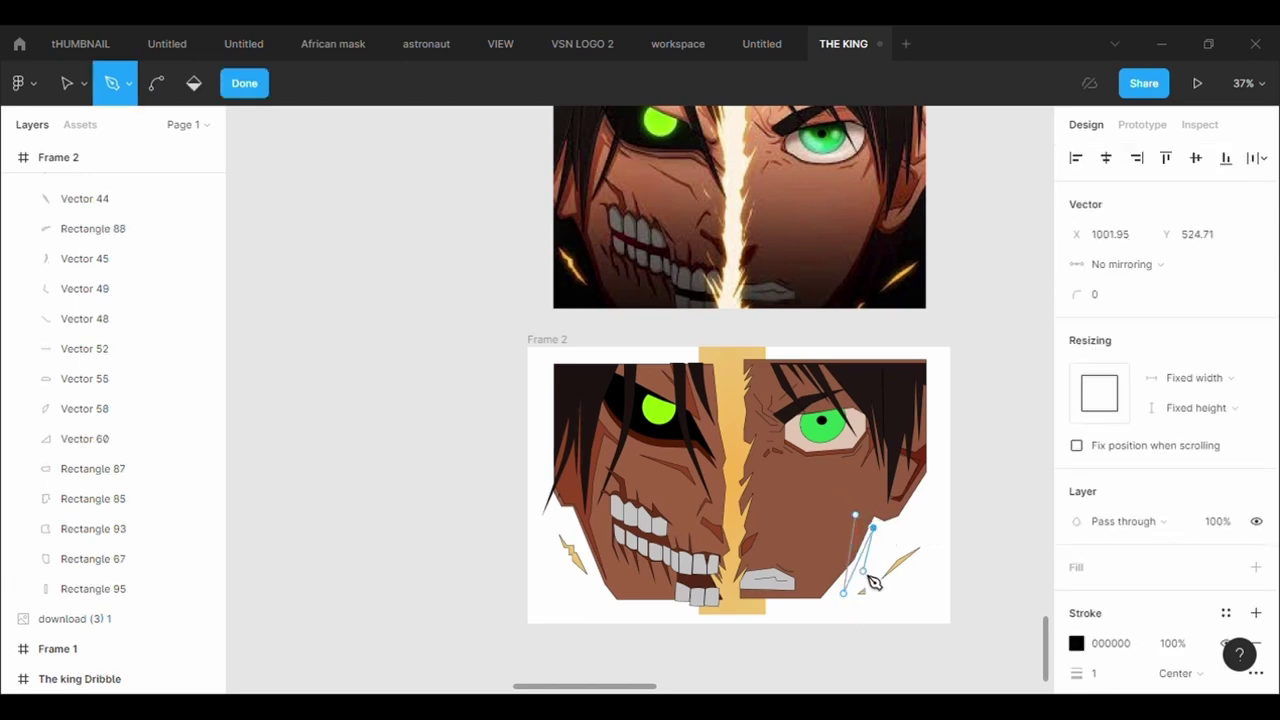
key("Return")
left_click(1256, 537)
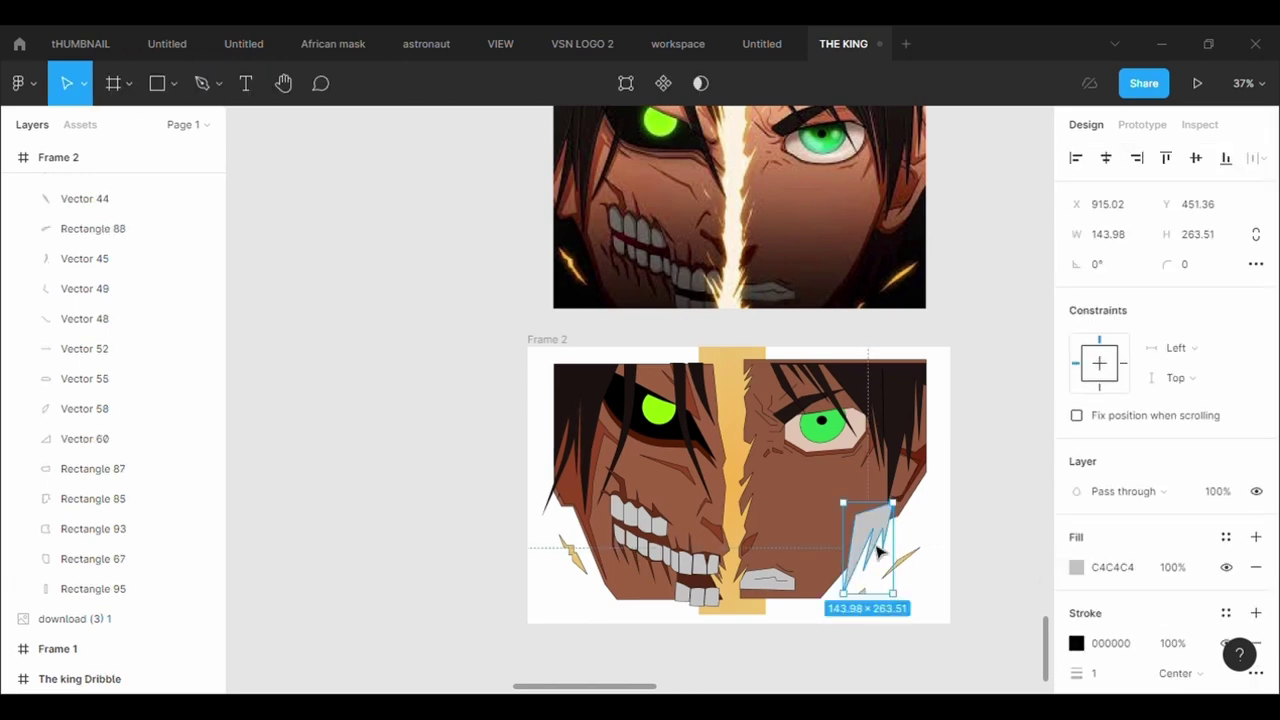
Send the new hair shape to the back and fill it with the dark hair colour sampled from the reference image.
right_click(857, 536)
left_click(893, 338)
left_click(1076, 567)
left_click(856, 485)
left_click(878, 118)
left_click(362, 370)
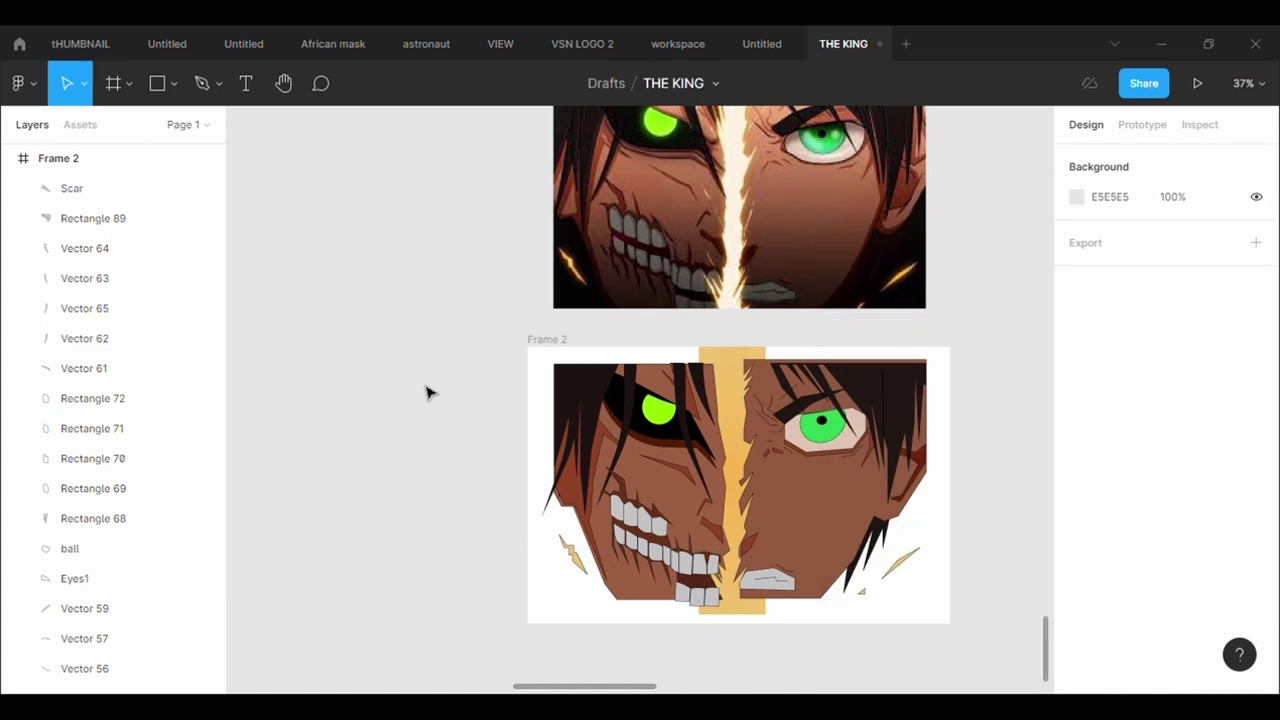
Set Frame 2's background fill to black, 000000.
scroll(948, 384, "up", 1)
scroll(948, 384, "down", 1)
scroll(618, 496, "up", 1)
scroll(618, 496, "up", 2)
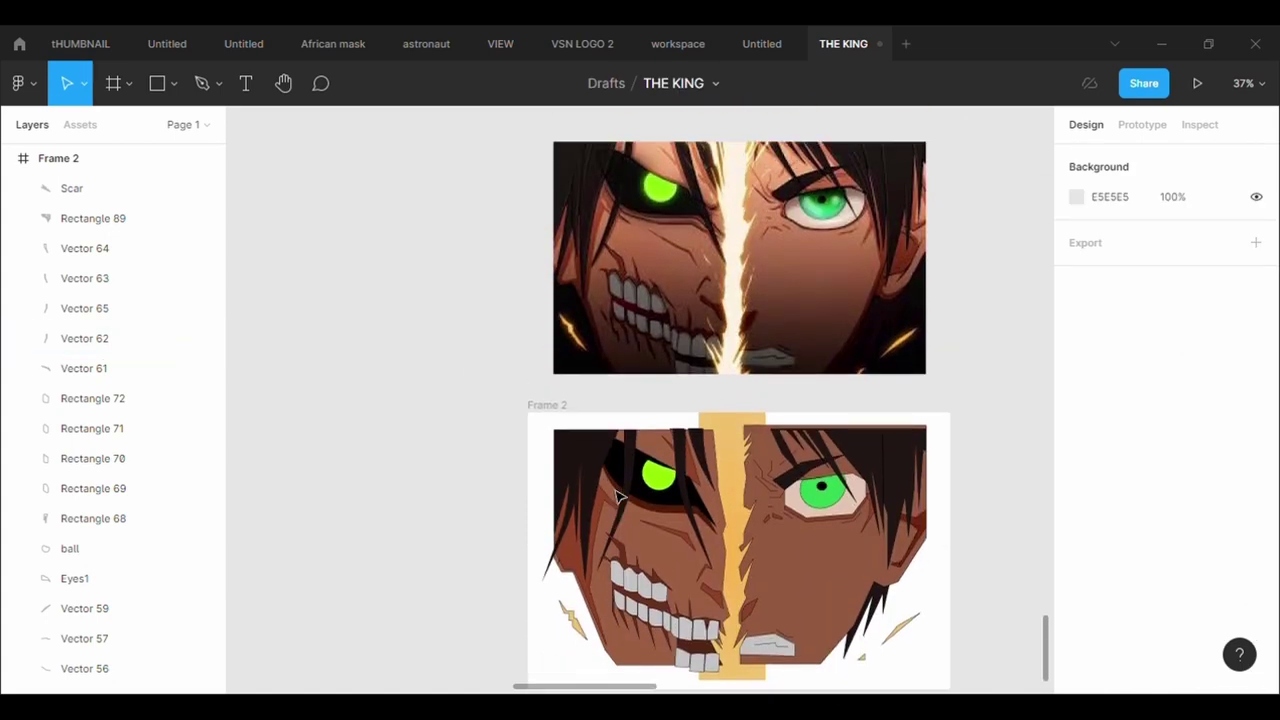
scroll(620, 492, "down", 2)
scroll(621, 489, "up", 1)
left_click(547, 383)
left_click(1077, 568)
left_click_drag(862, 420, 805, 478)
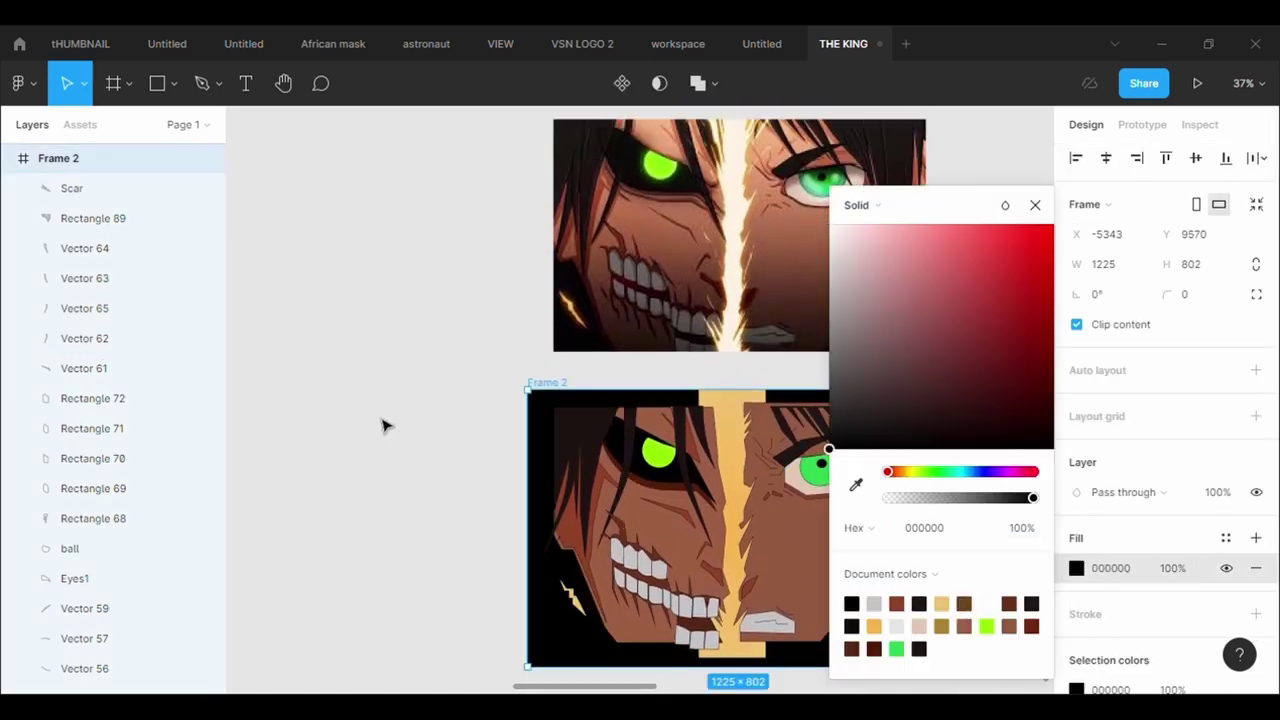
left_click(383, 423)
Trim Frame 2 from its upper edge to a height of 721, then shift all the artwork up and to the right inside it.
scroll(950, 390, "down", 1)
scroll(926, 350, "up", 3)
scroll(926, 350, "down", 4)
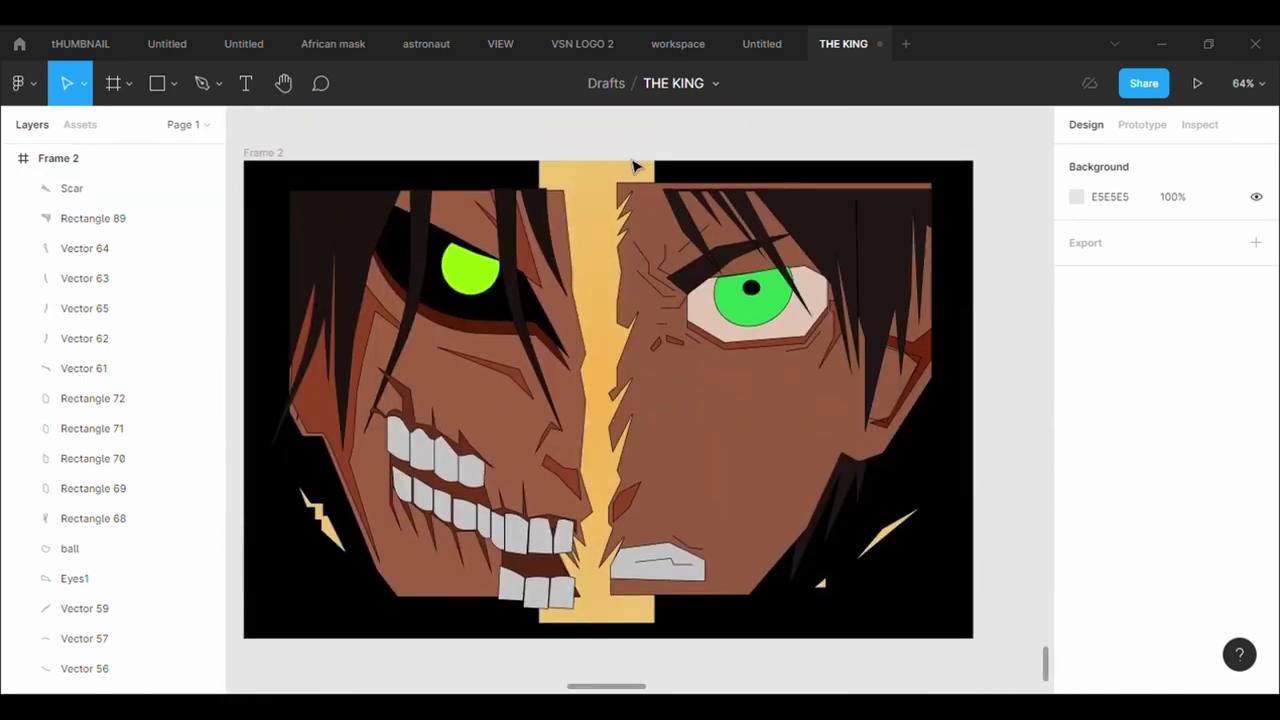
left_click(264, 154)
left_click_drag(505, 161, 505, 174)
left_click(231, 188)
left_click(264, 165)
left_click_drag(394, 171, 403, 209)
left_click(946, 176)
left_click_drag(270, 232, 972, 688)
left_click_drag(762, 508, 804, 477)
left_click(263, 140)
left_click_drag(243, 246, 275, 254)
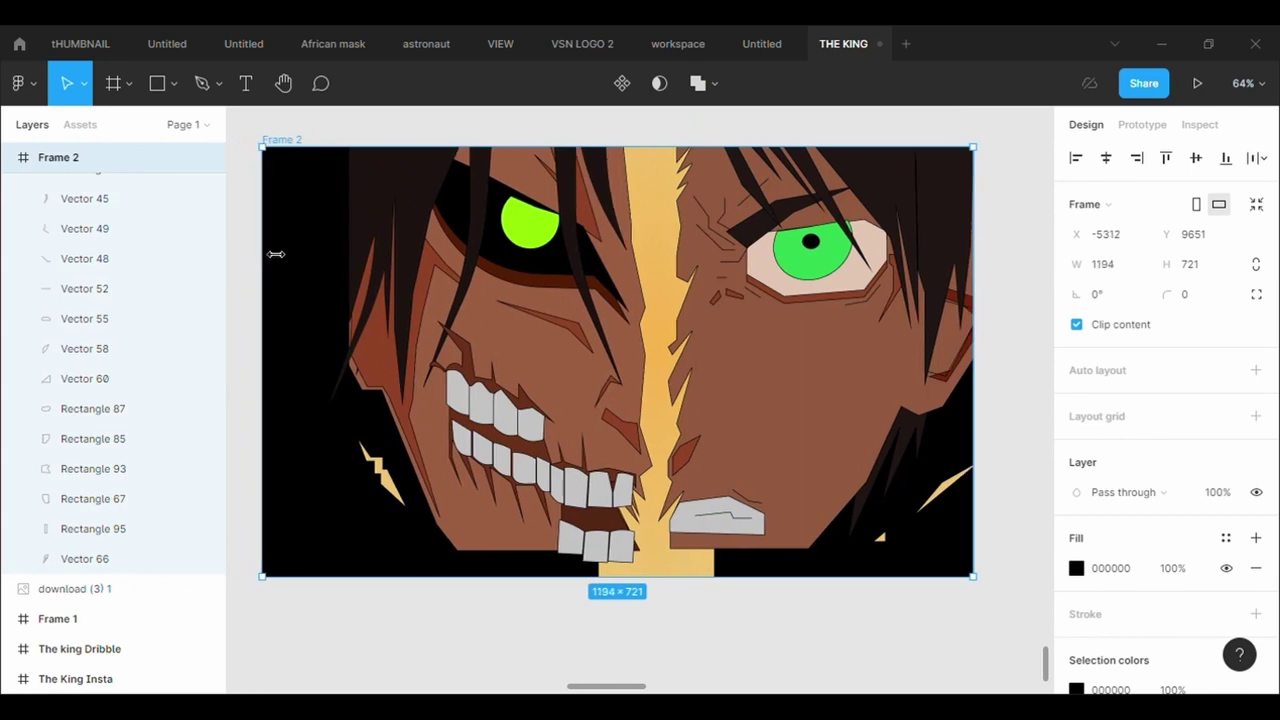
key("ctrl+z")
key("ctrl+z")
Shift the artwork left to the frame's edge, then trim Frame 2's left and lower edges to a size of 1082 × 674.
left_click_drag(656, 294, 571, 294)
left_click(1003, 391)
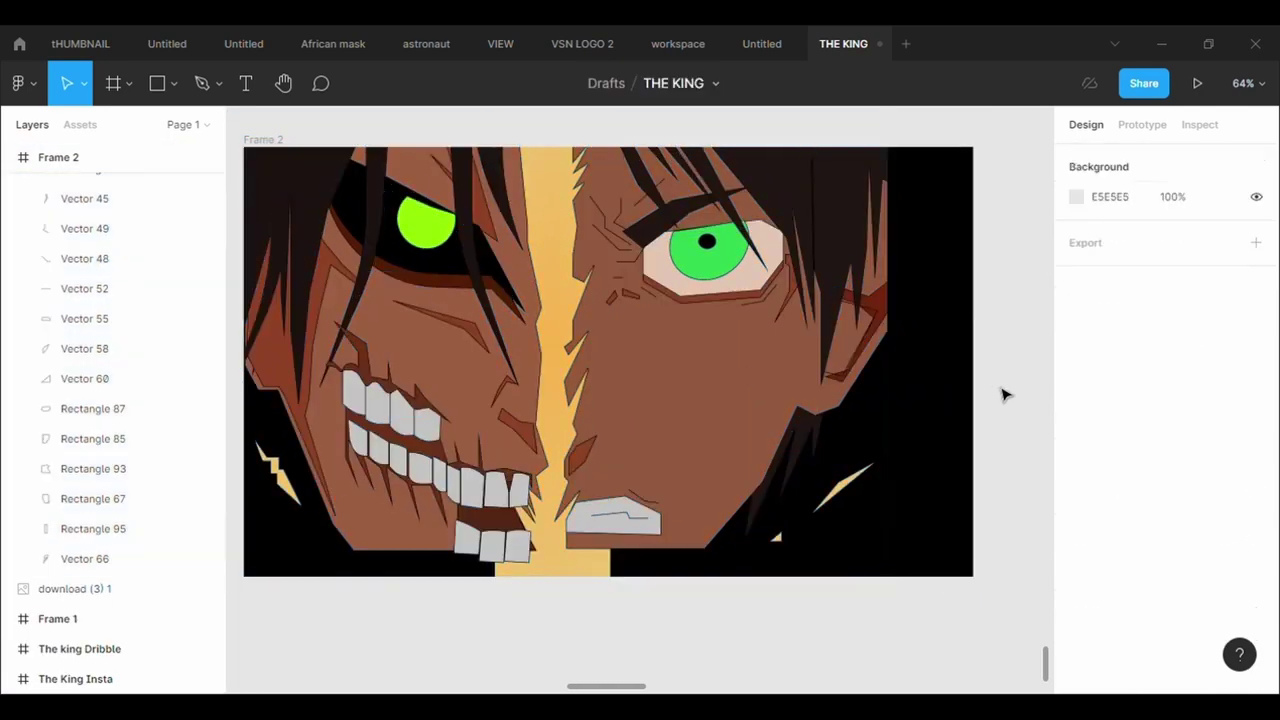
left_click(263, 140)
left_click_drag(245, 225, 342, 231)
left_click_drag(792, 578, 793, 562)
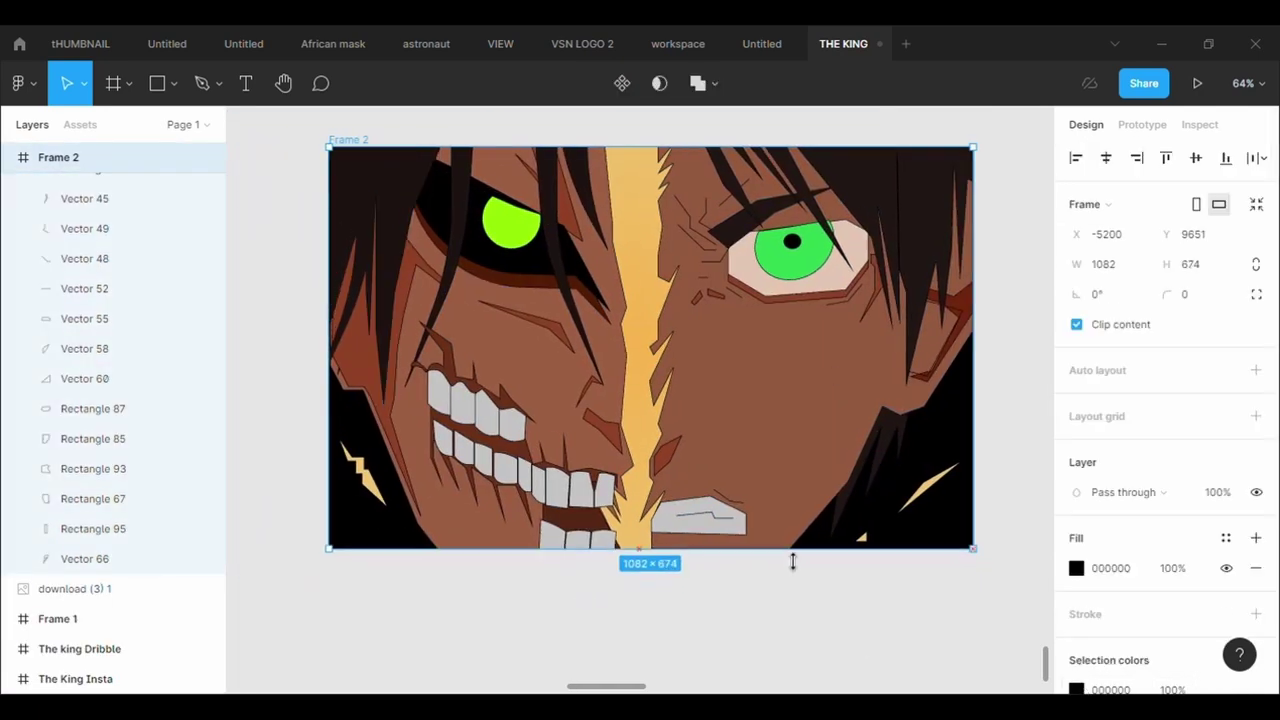
Send Frame 2 to the back of the layer order.
right_click(347, 386)
left_click(398, 289)
right_click(333, 380)
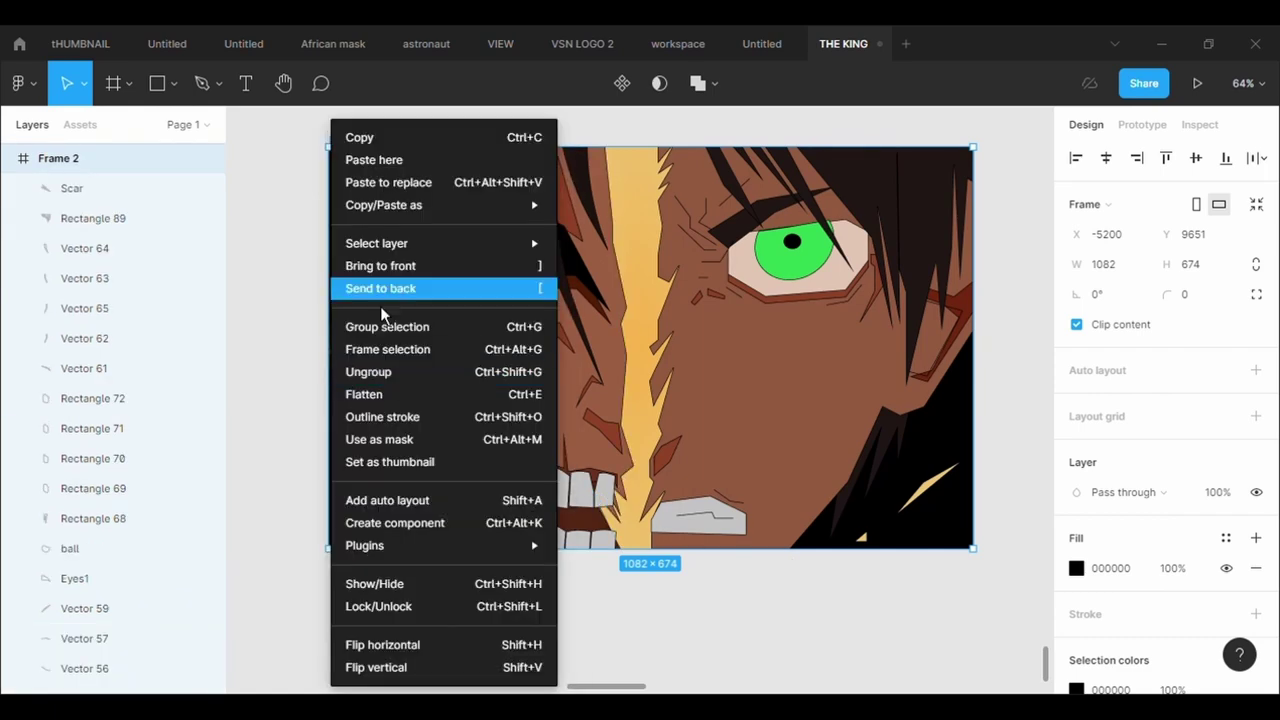
left_click(380, 291)
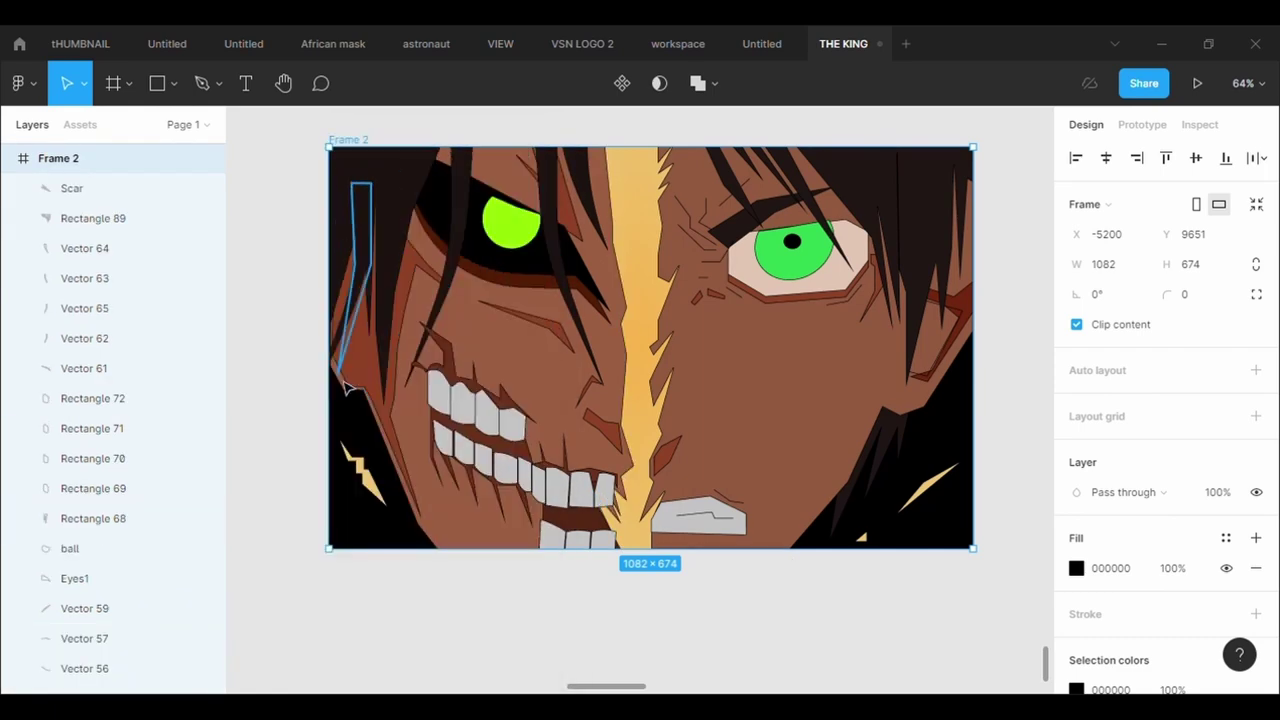
right_click(340, 390)
key("Escape")
left_click(347, 379)
key("Delete")
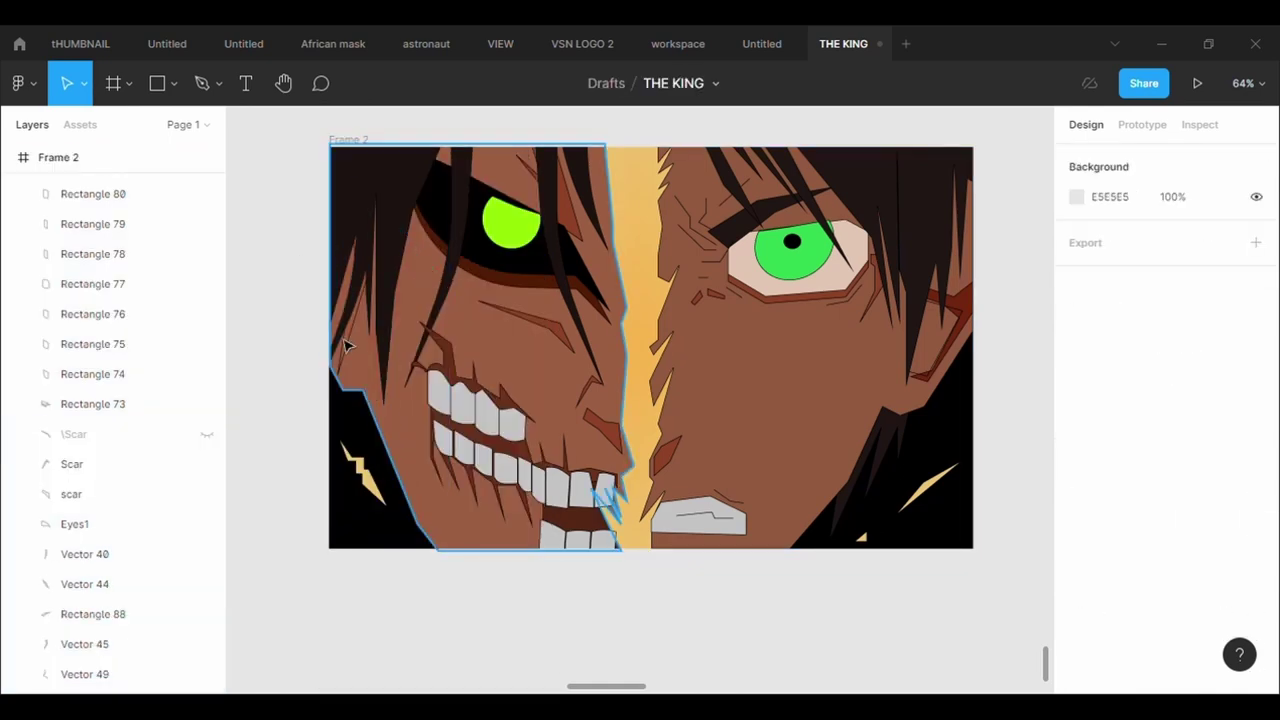
left_click_drag(353, 355, 358, 362)
left_click(362, 366)
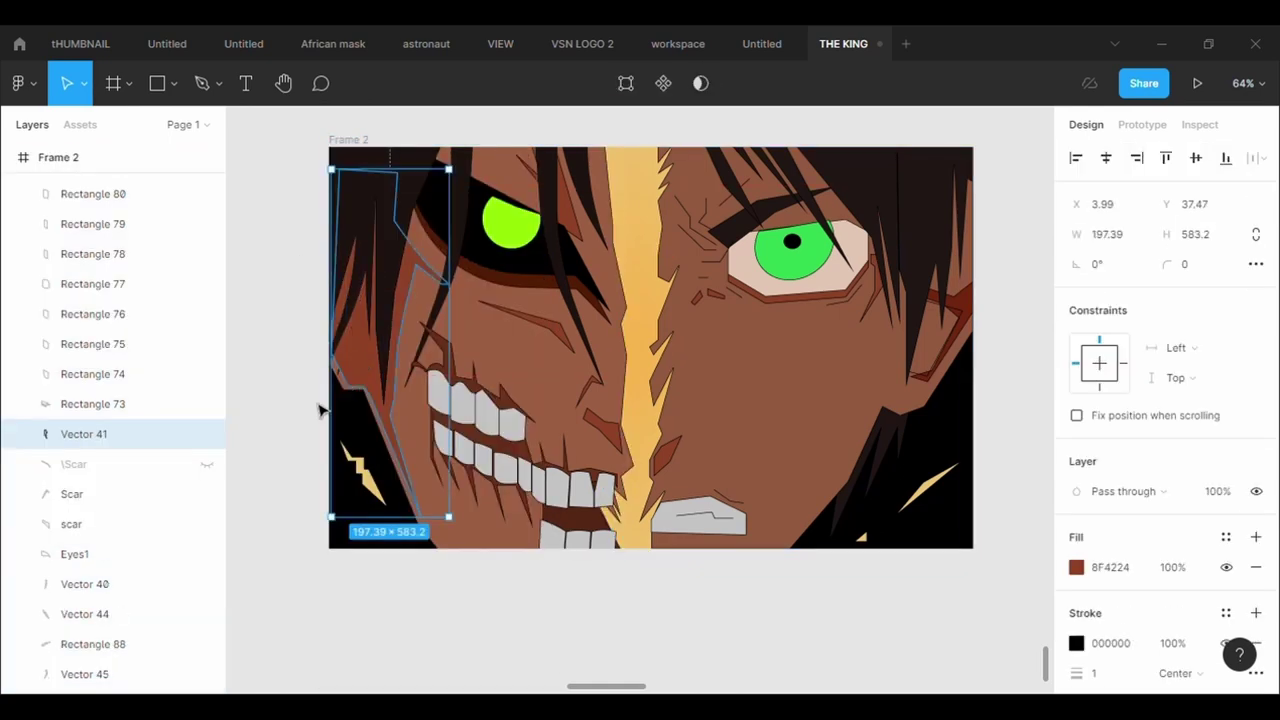
key("Escape")
right_click(346, 382)
left_click(366, 268)
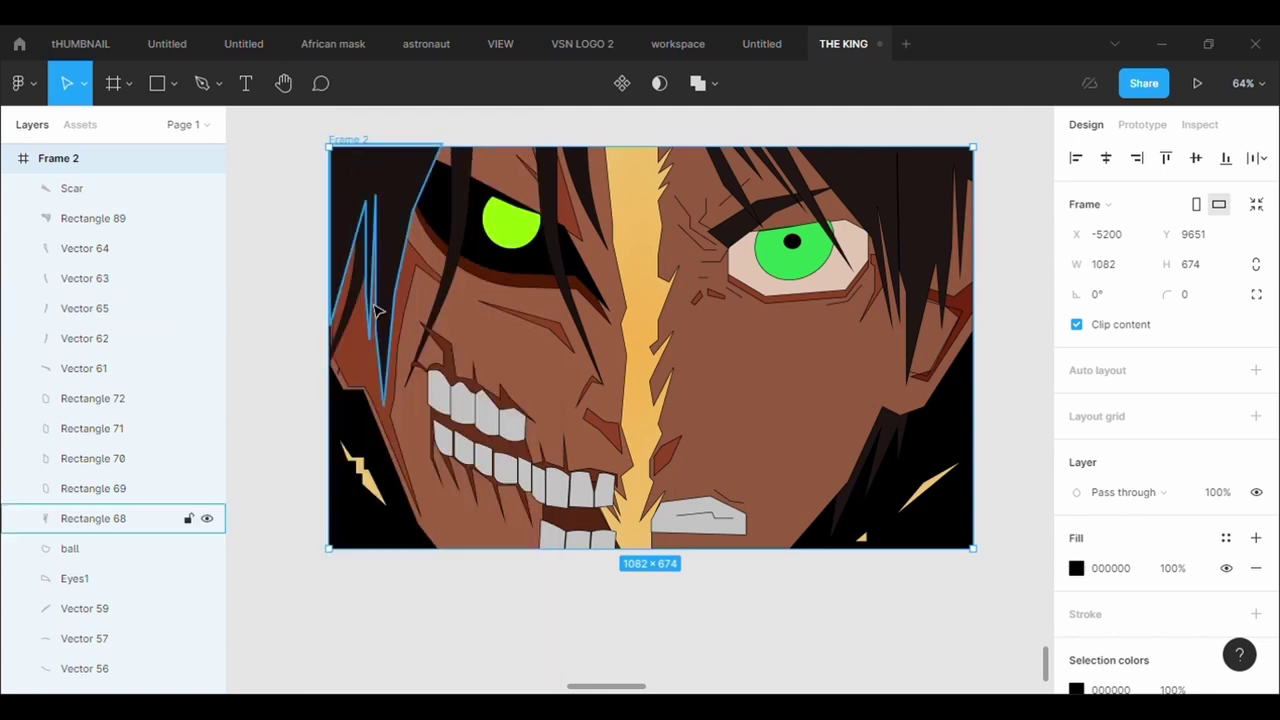
right_click(351, 384)
left_click(388, 292)
Pull the narrow strand, Vector 40, out of the frame and reposition the reddish-brown cheek shape, Vector 41, over the titan face's left edge.
left_click(376, 402)
left_click_drag(357, 390, 238, 367)
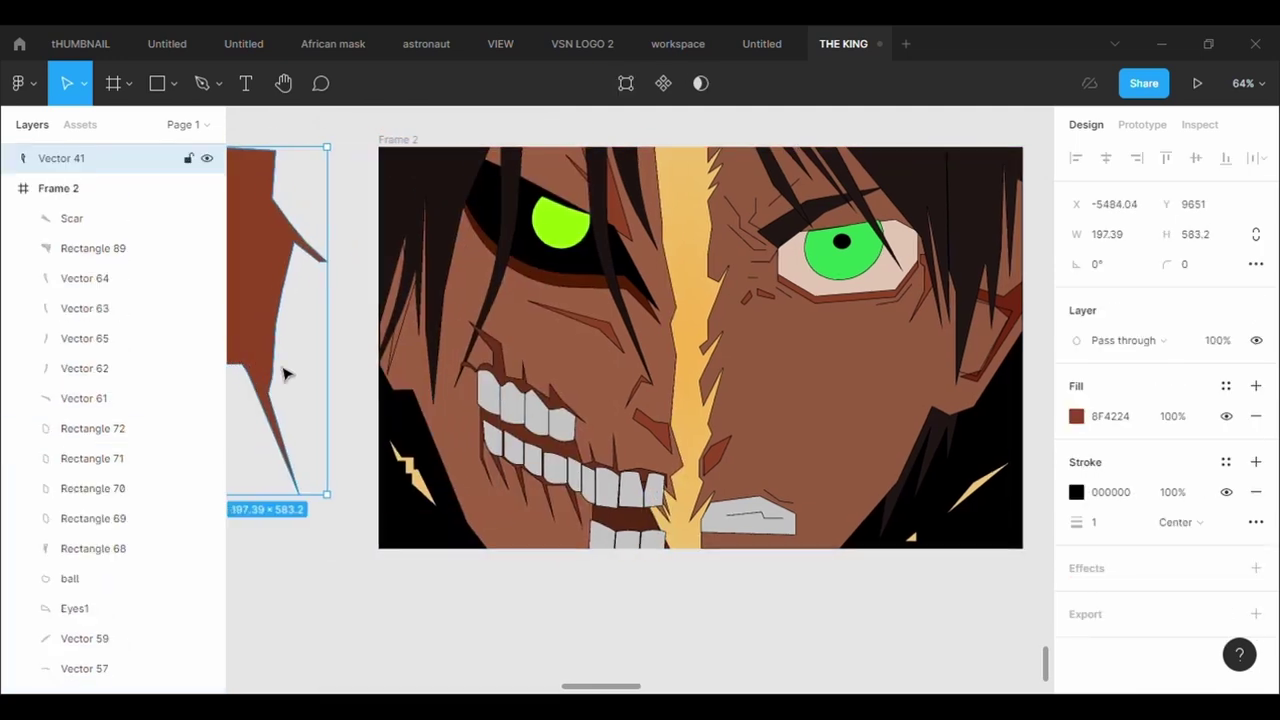
left_click_drag(424, 344, 312, 409)
left_click_drag(252, 246, 419, 265)
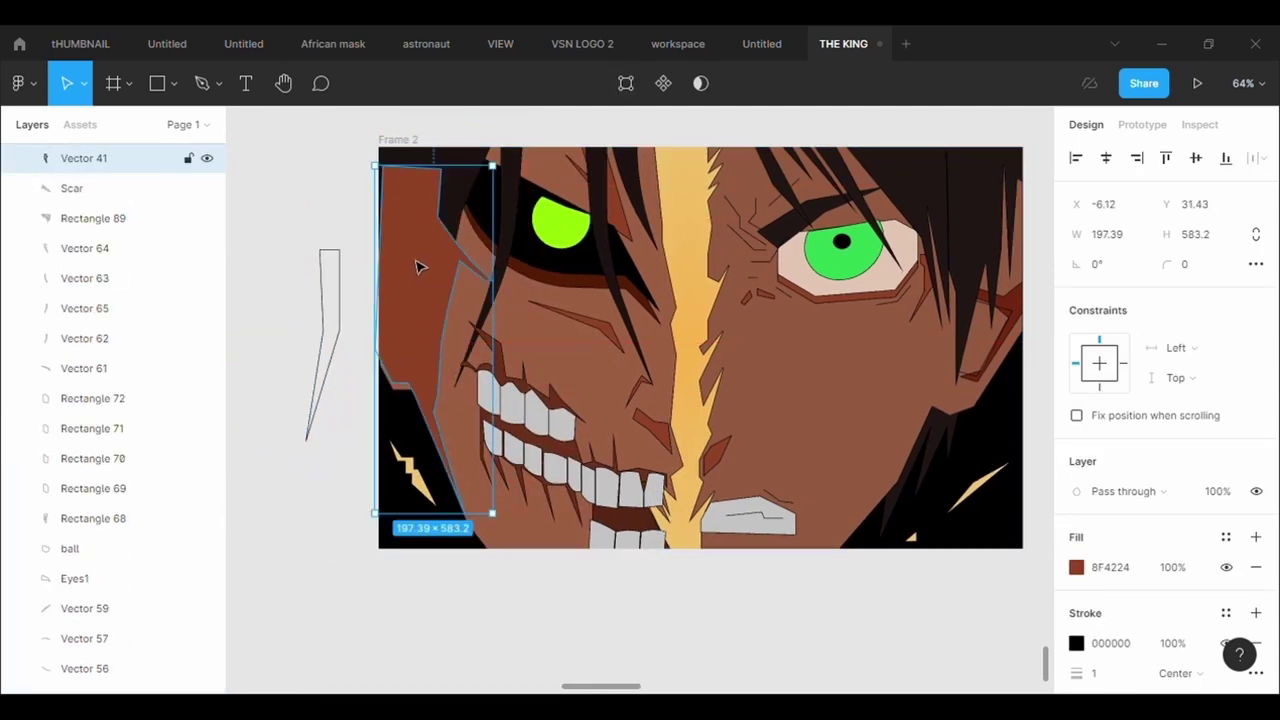
Send the cheek shape, Vector 41, to the back, followed by the brown titan face base, Rectangle 67.
right_click(394, 269)
left_click(485, 336)
right_click(512, 518)
left_click(561, 333)
Place the narrow strand, Vector 40, back inside the frame over the titan's hair at the left edge.
scroll(322, 330, "up", 1)
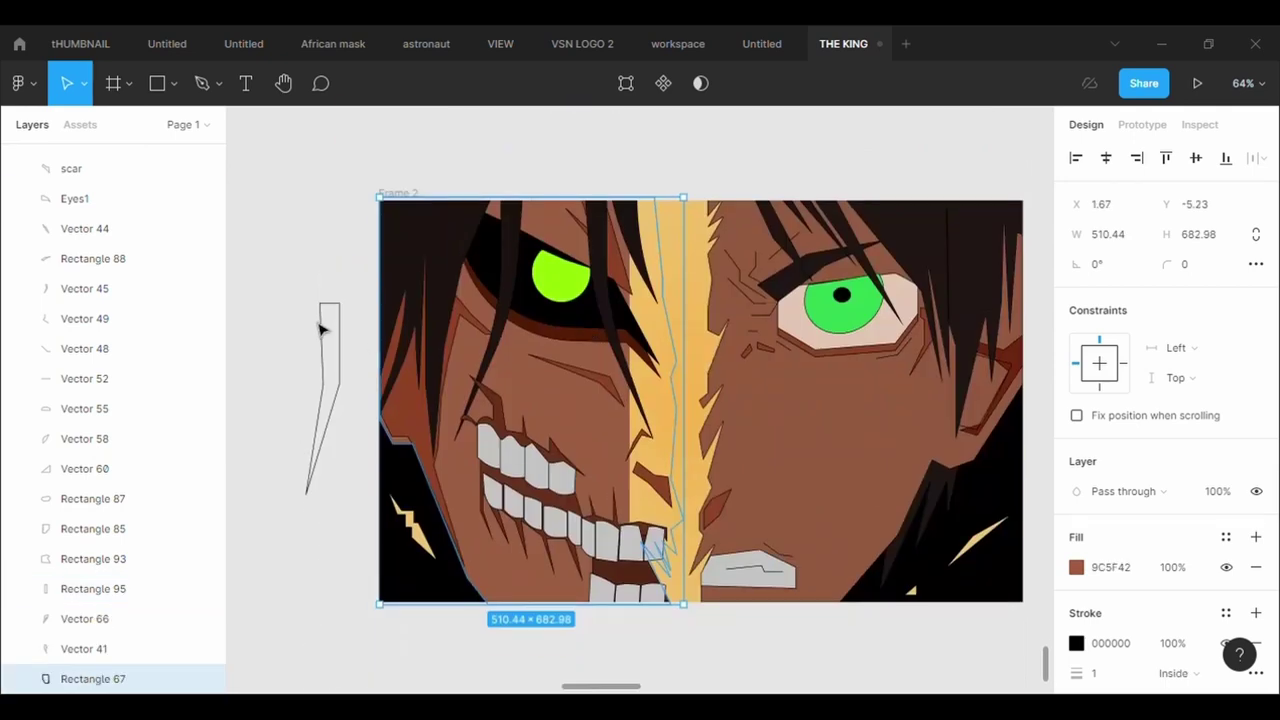
left_click(322, 316)
left_click_drag(331, 346, 414, 314)
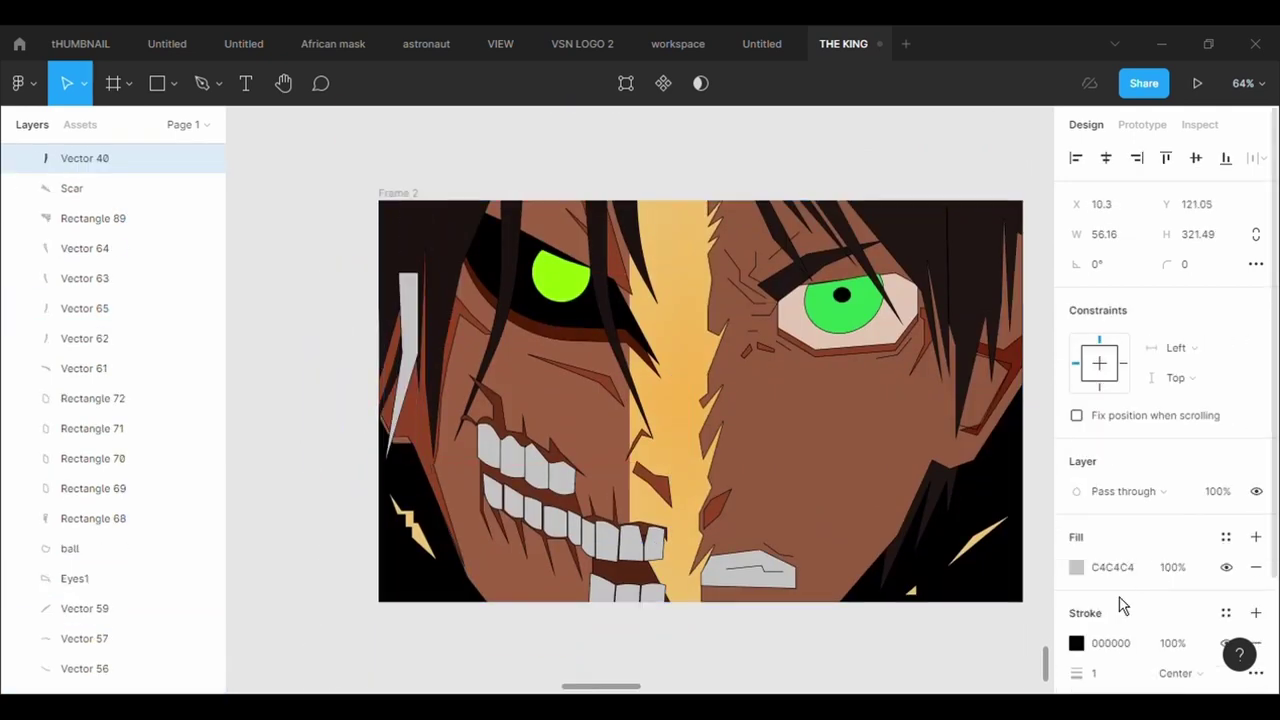
Fill the strand, Vector 40, with hair colour 1C1412 sampled from the neighbouring hair and remove its black stroke.
left_click(1076, 567)
left_click(858, 487)
left_click(447, 243)
left_click(325, 320)
left_click(408, 345)
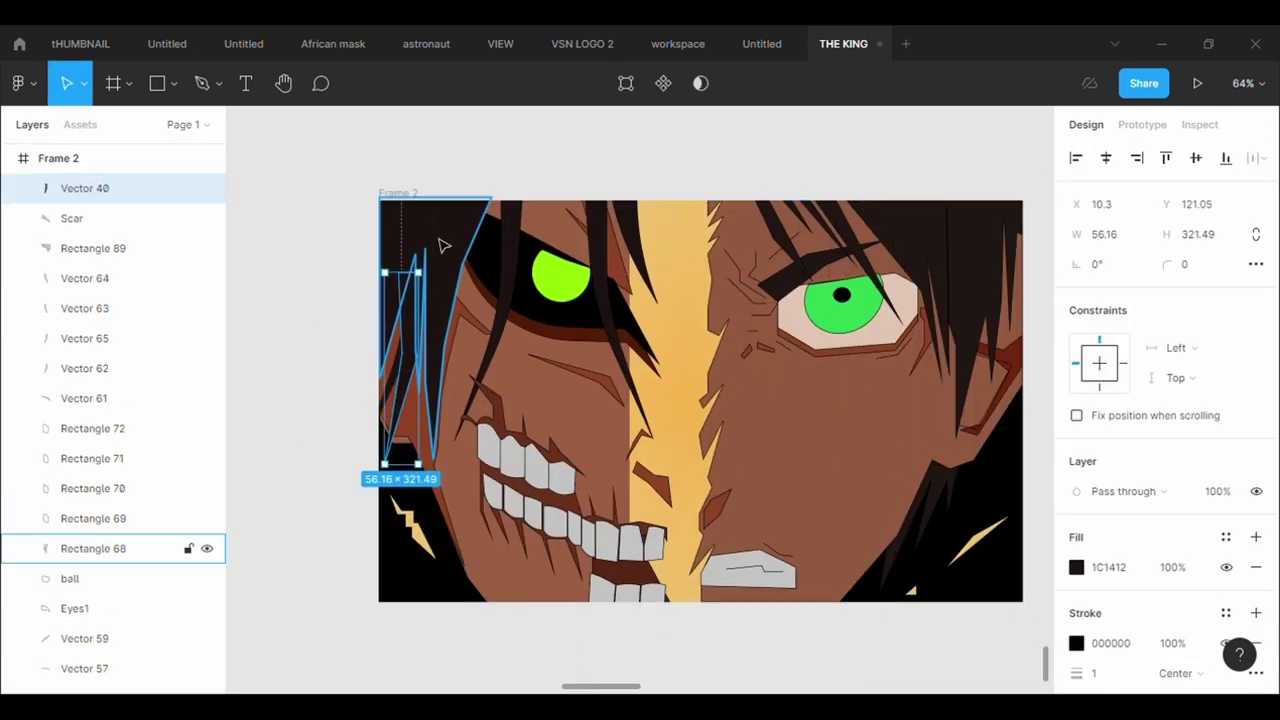
scroll(1262, 515, "down", 2)
left_click(1257, 507)
scroll(873, 450, "down", 3)
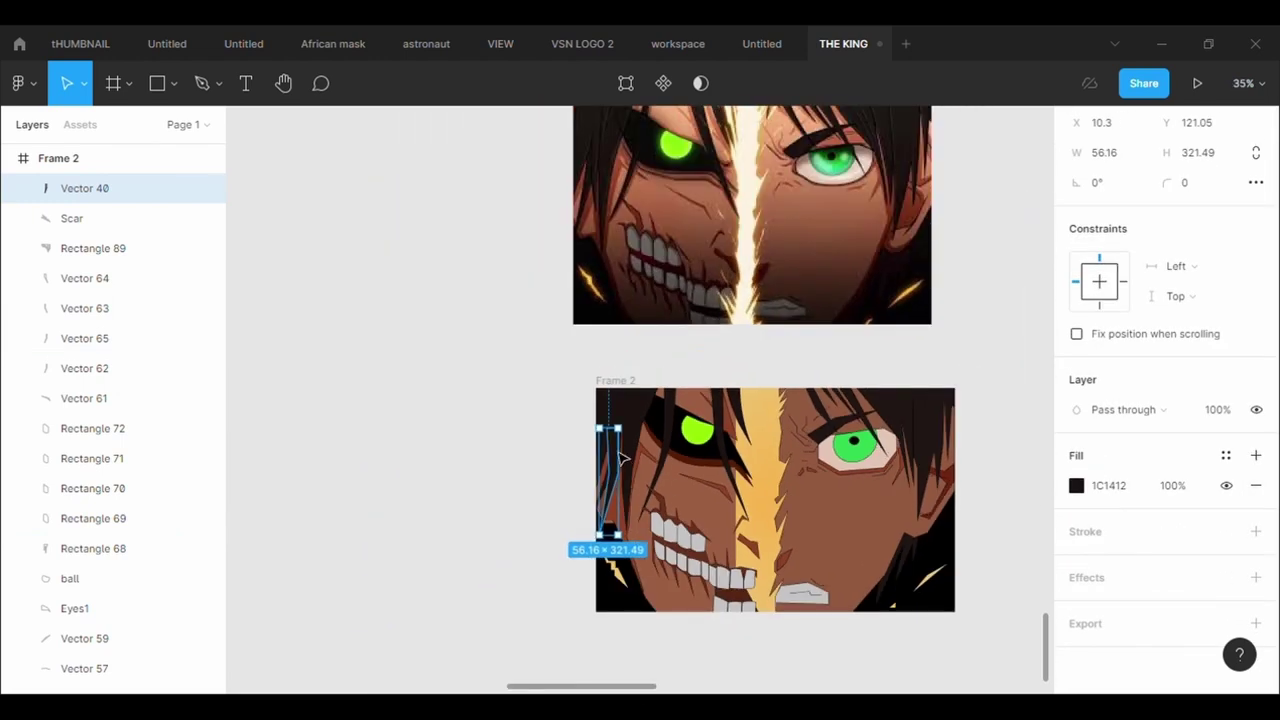
left_click(528, 461)
Send the yellow gradient strip, Rectangle 95, behind the titan's face.
scroll(886, 487, "up", 2)
right_click(683, 472)
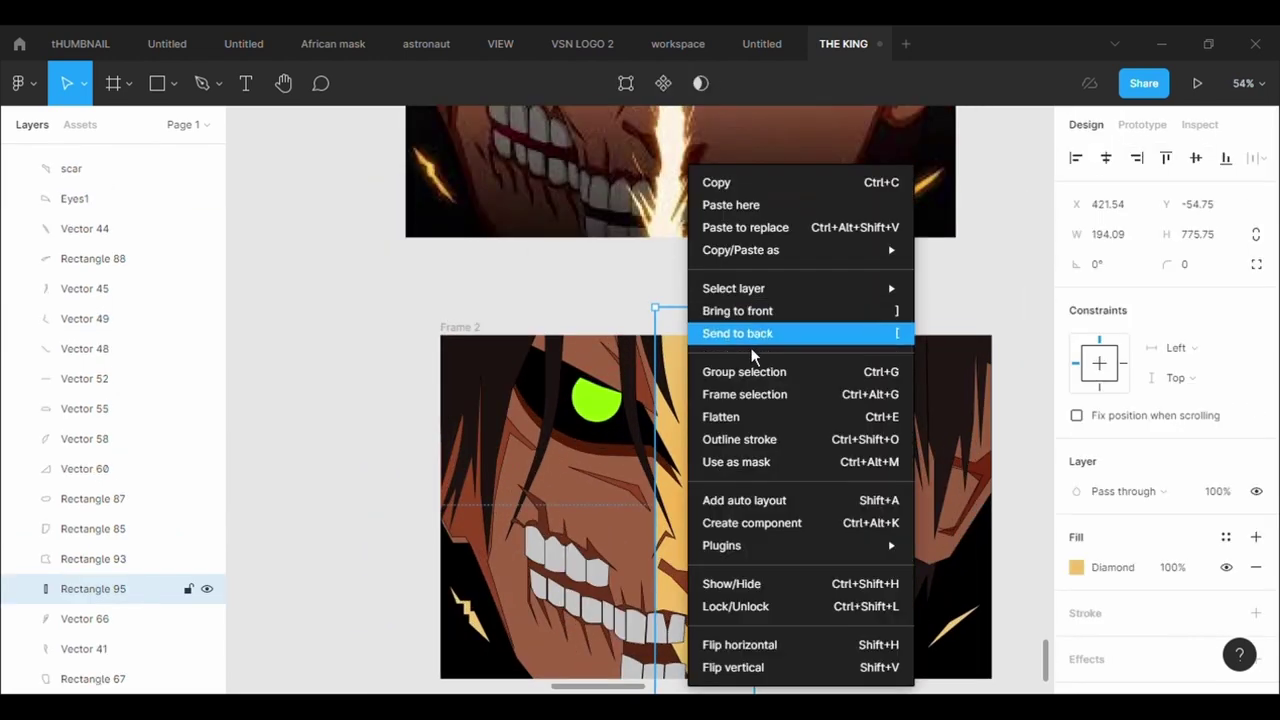
left_click(748, 335)
left_click(1012, 345)
scroll(972, 360, "down", 3)
right_click(971, 358)
key("Escape")
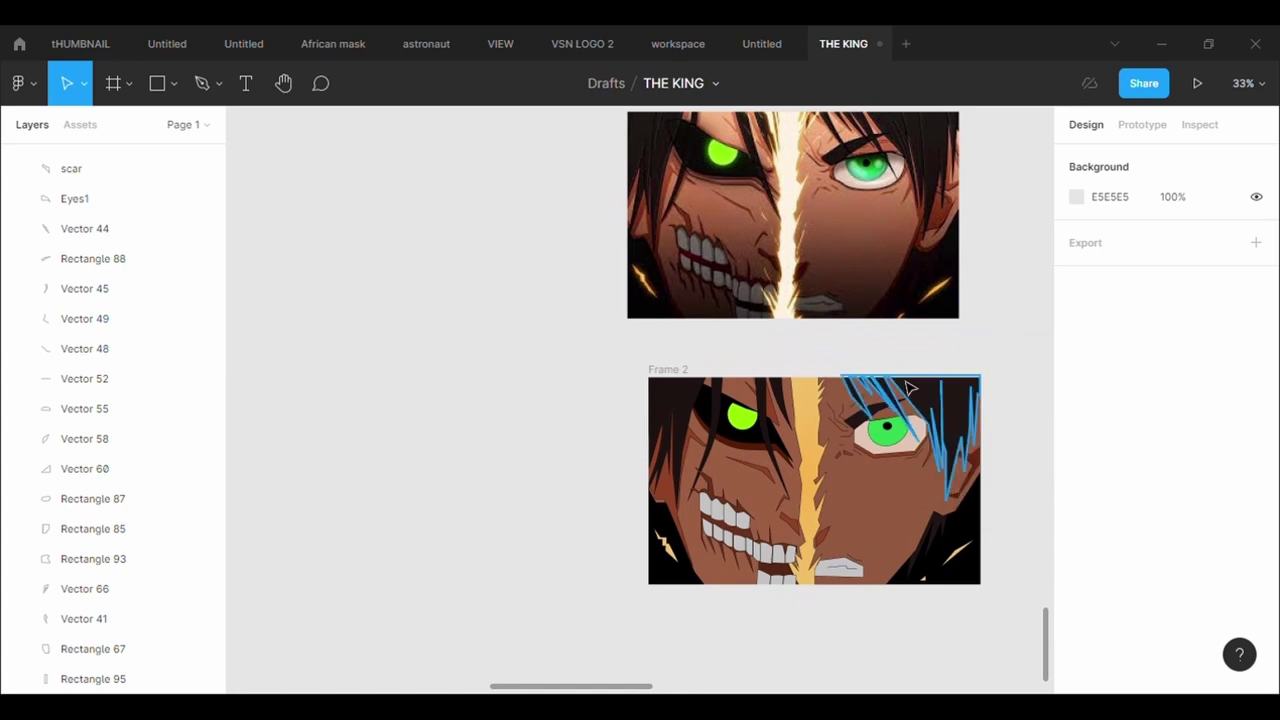
Round the first jaw corner point of the human face shape, Rectangle 85, with a corner radius of 100.
scroll(908, 387, "up", 1)
scroll(908, 387, "up", 3)
left_click(816, 422)
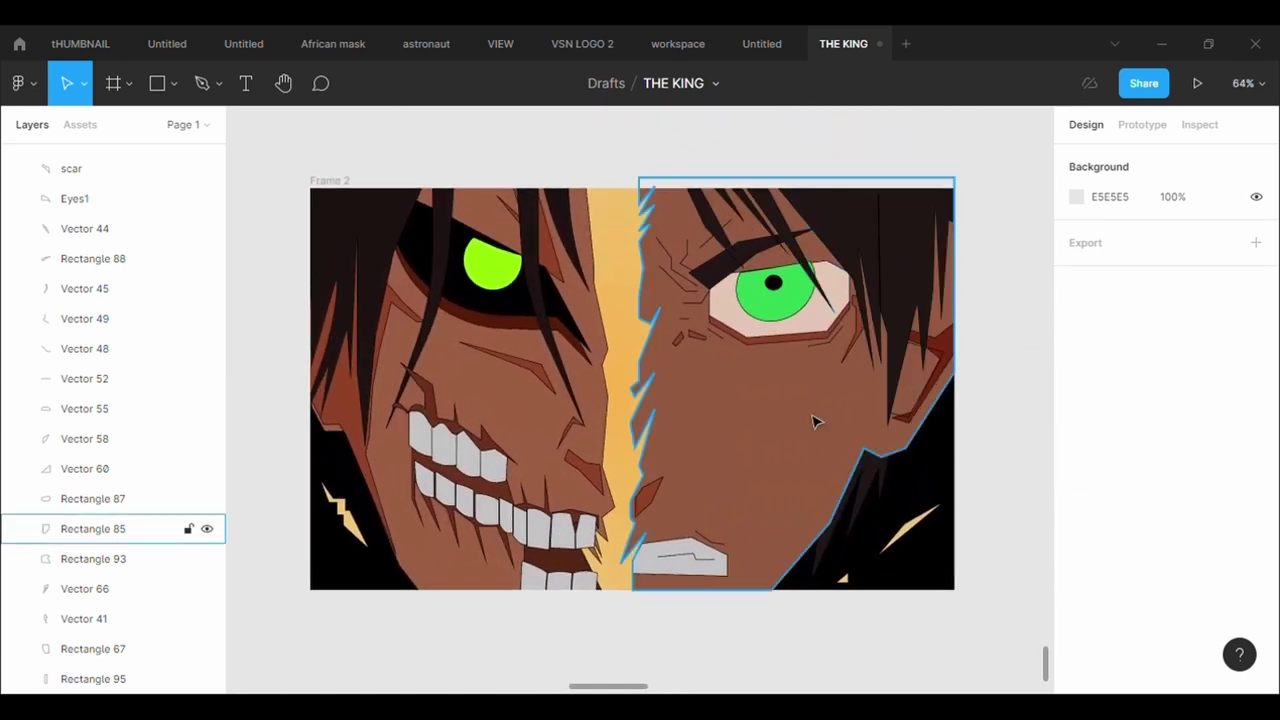
left_click(627, 91)
left_click(882, 458)
left_click(1117, 297)
key("BackSpace")
type("100")
key("Return")
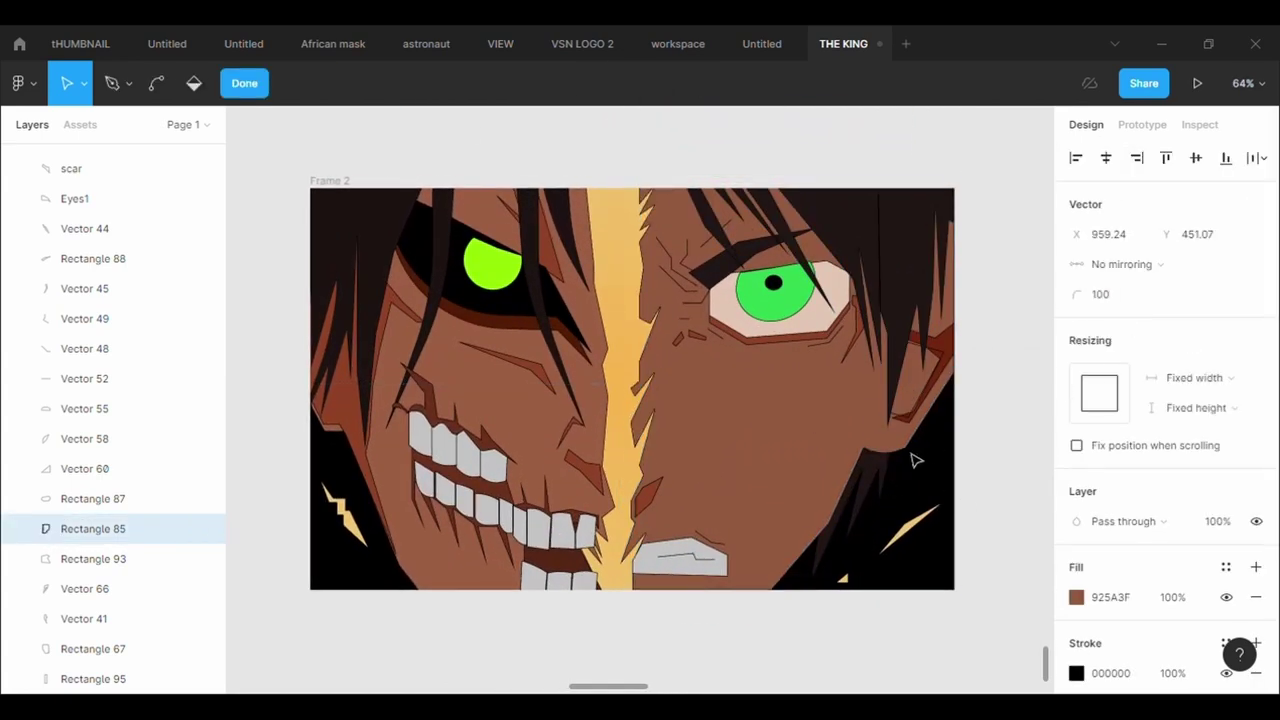
Round the neighbouring jaw point of Rectangle 85, just below the ear, with radius 100 and finish editing the shape.
left_click(906, 449)
left_click(1118, 300)
key("BackSpace")
type("100")
key("Return")
left_click(1046, 291)
left_click(1038, 299)
left_click(1035, 301)
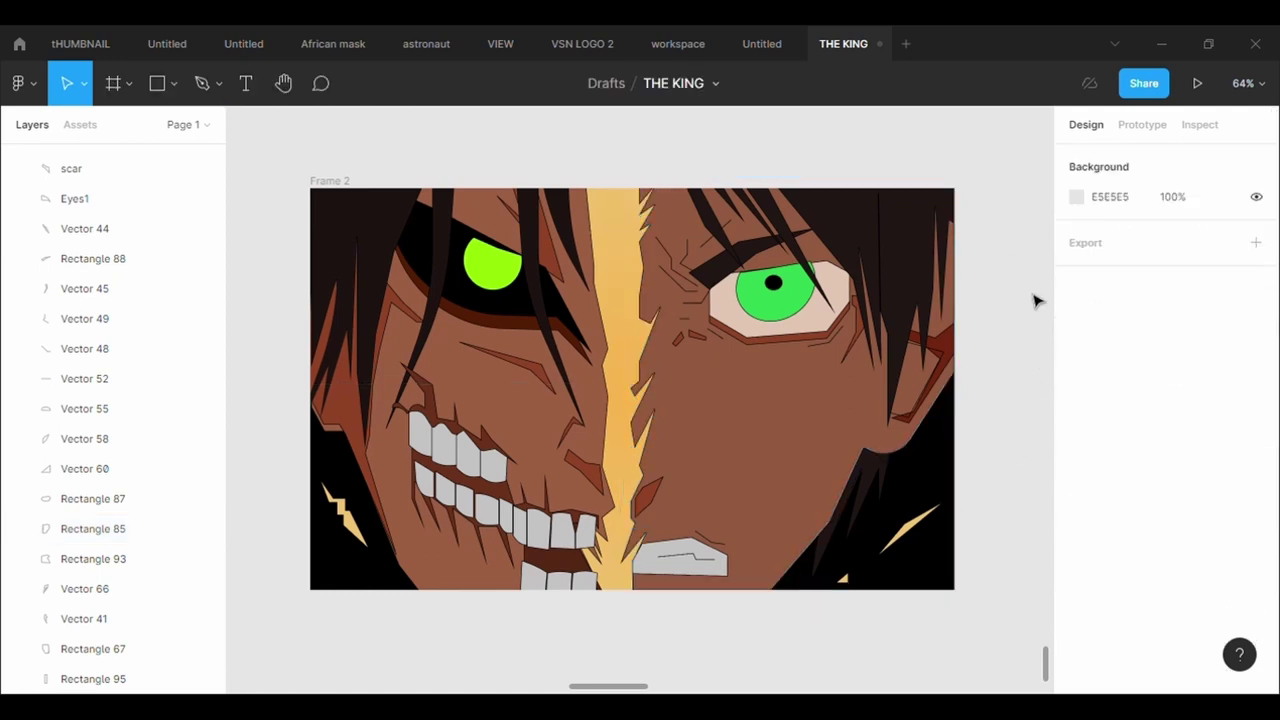
Round the two lower corners of the human eye's dark red rim, Rectangle 87, and open the eye white, Rectangle 86, for point editing.
left_click(830, 300)
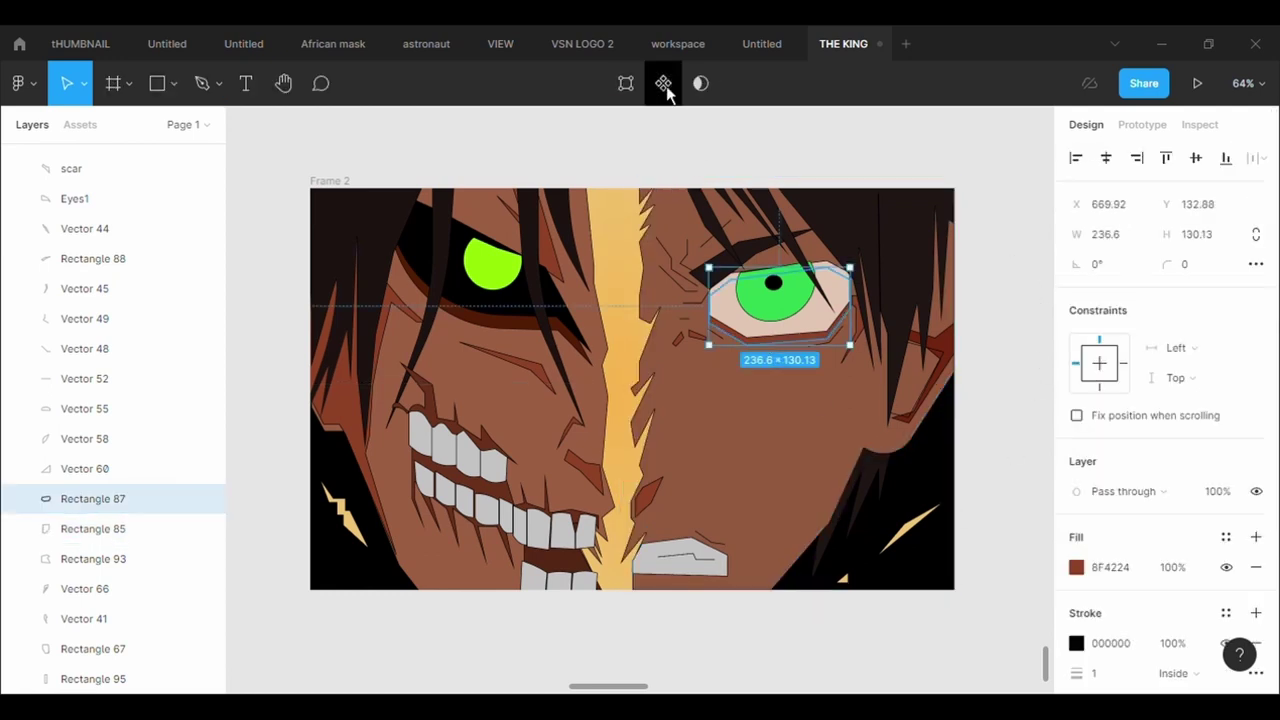
left_click(663, 86)
left_click(746, 344)
left_click(1120, 309)
left_click(827, 339)
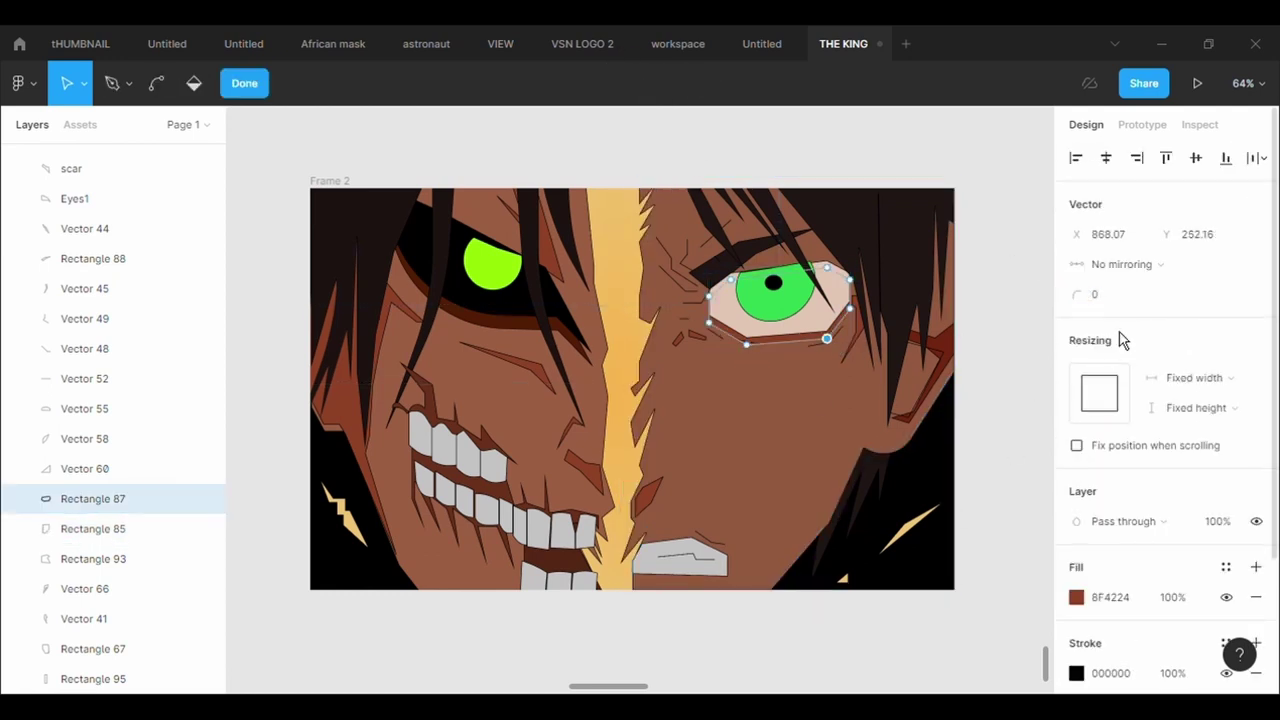
left_click(780, 449)
left_click(780, 449)
left_click(780, 449)
double_click(760, 331)
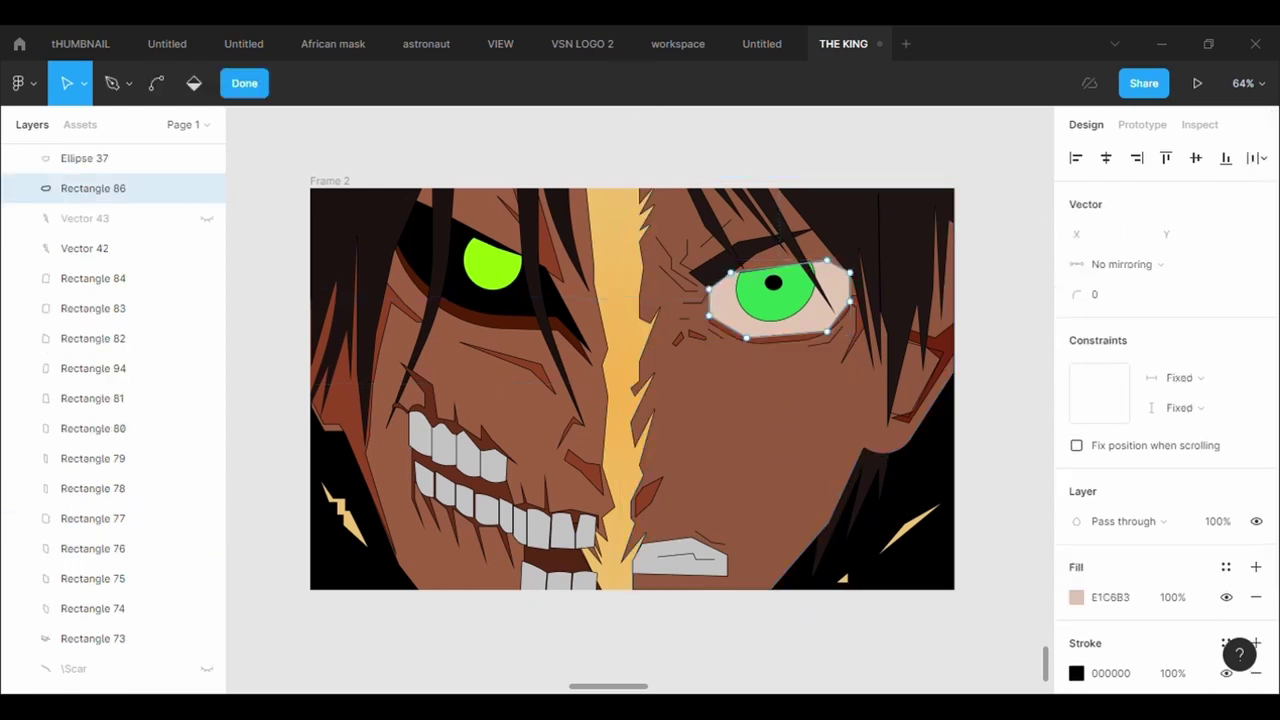
Try rounding all corners of the eye white, Rectangle 86, with radius 100, and undo it.
left_click(1121, 306)
type("100")
key("Return")
key("ctrl+z")
Set a corner radius of 100 on each of the two bottom points of the eye white, Rectangle 86, and finish editing.
left_click(746, 338)
left_click(1130, 305)
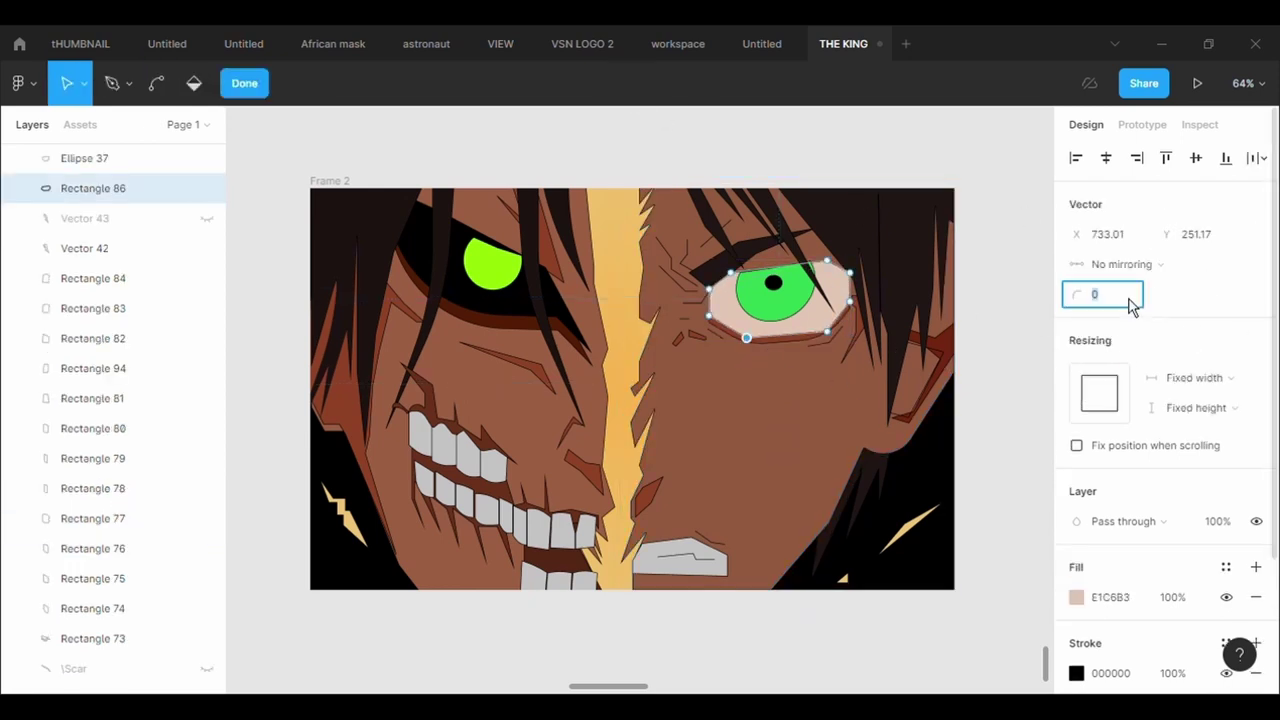
type("100")
key("Return")
left_click(828, 332)
left_click(1125, 302)
type("100")
key("Return")
double_click(848, 451)
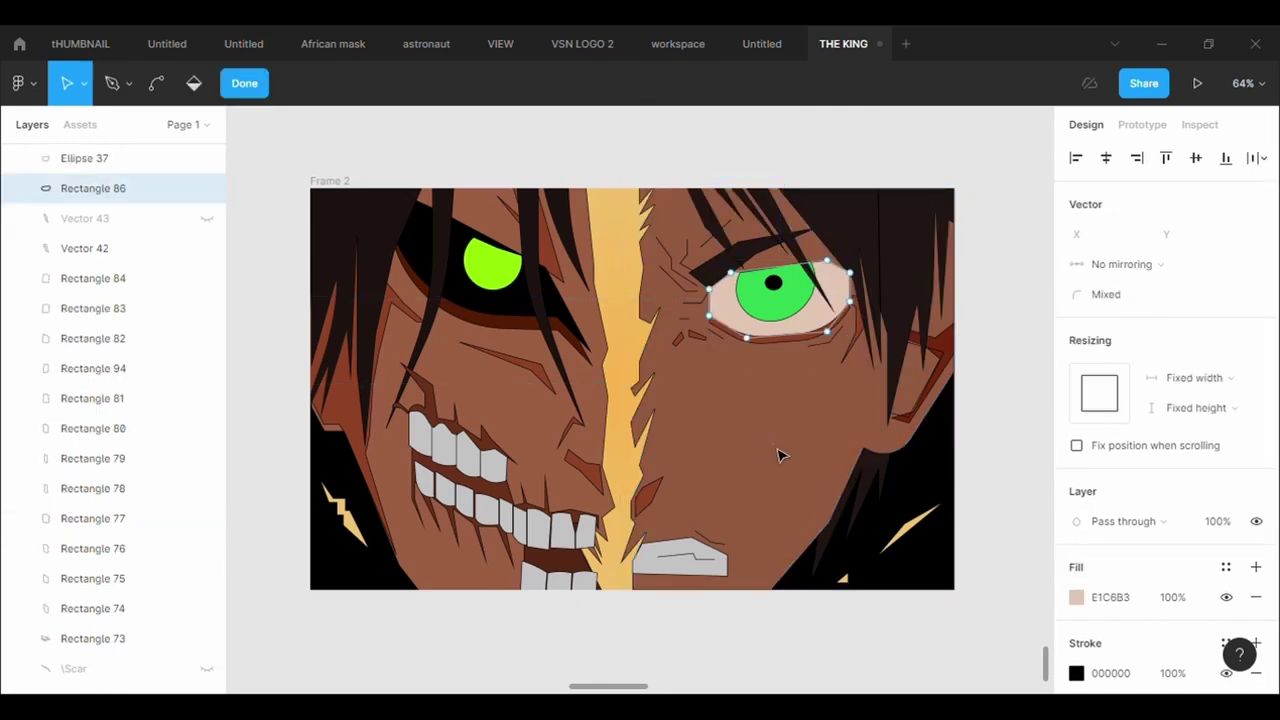
scroll(781, 455, "down", 3)
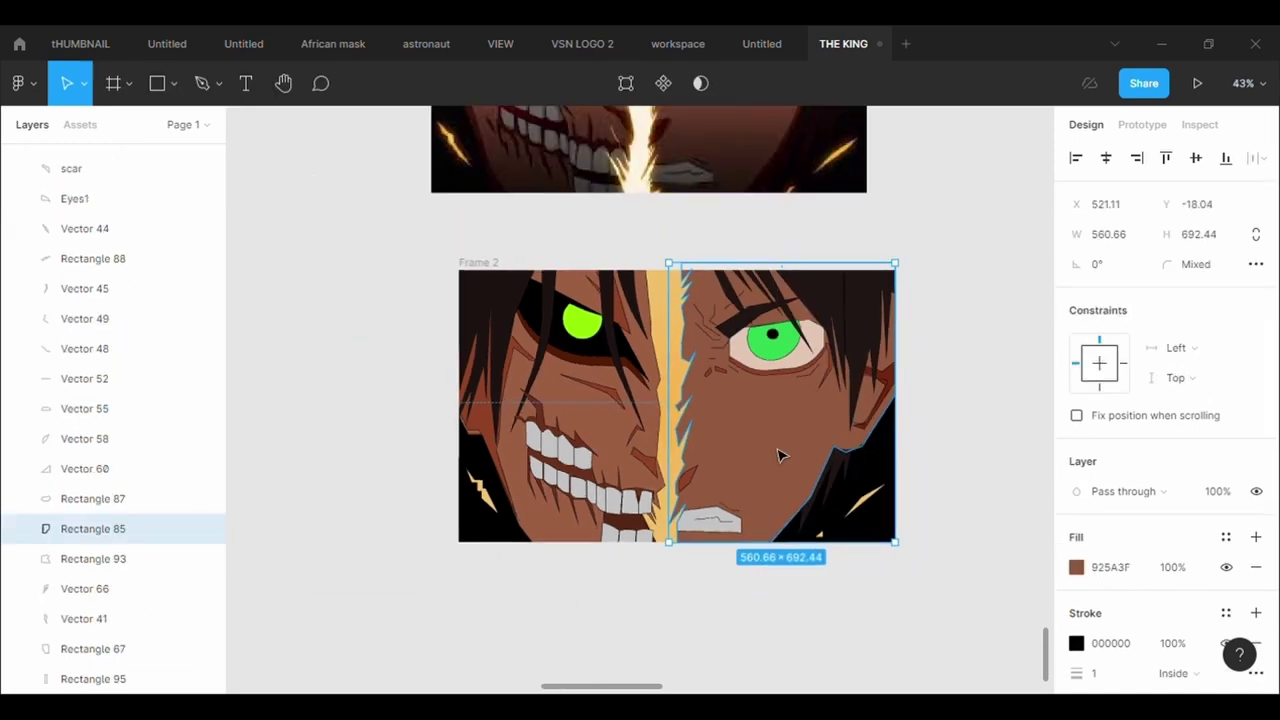
left_click(1002, 478)
Add a layer blur effect to the titan's green iris, the ball layer.
scroll(1002, 478, "up", 1)
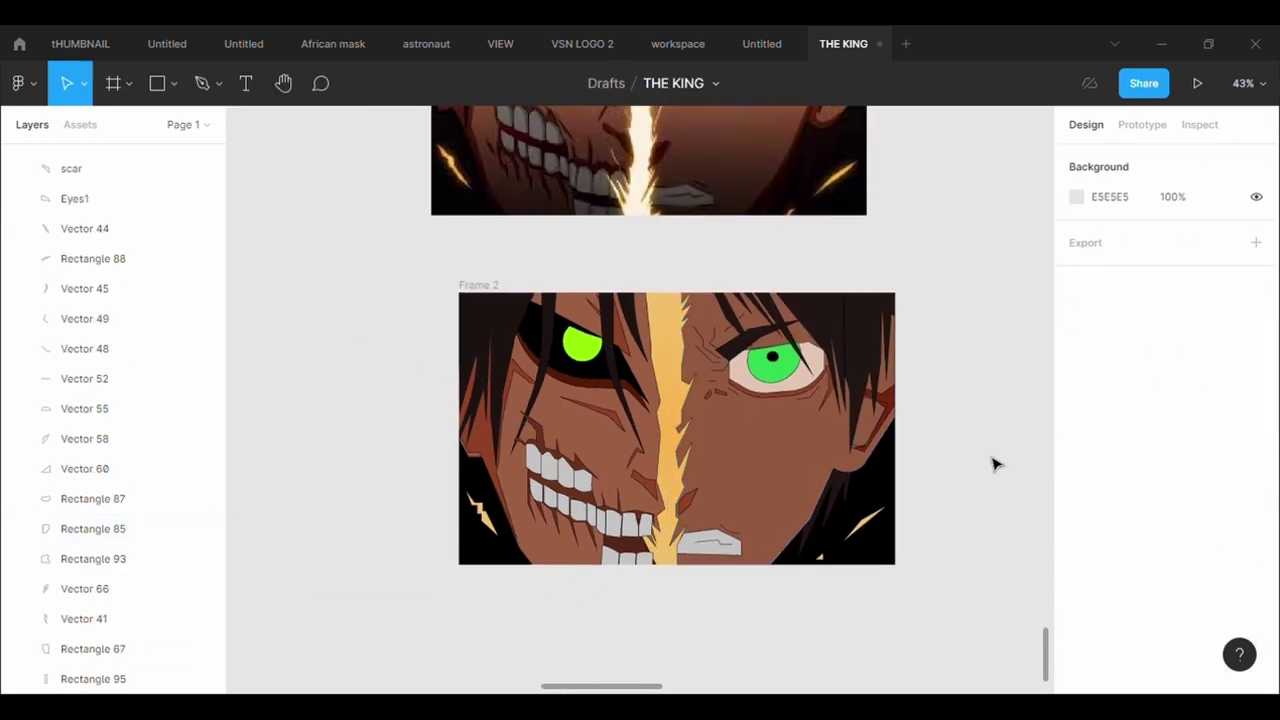
scroll(820, 180, "up", 1)
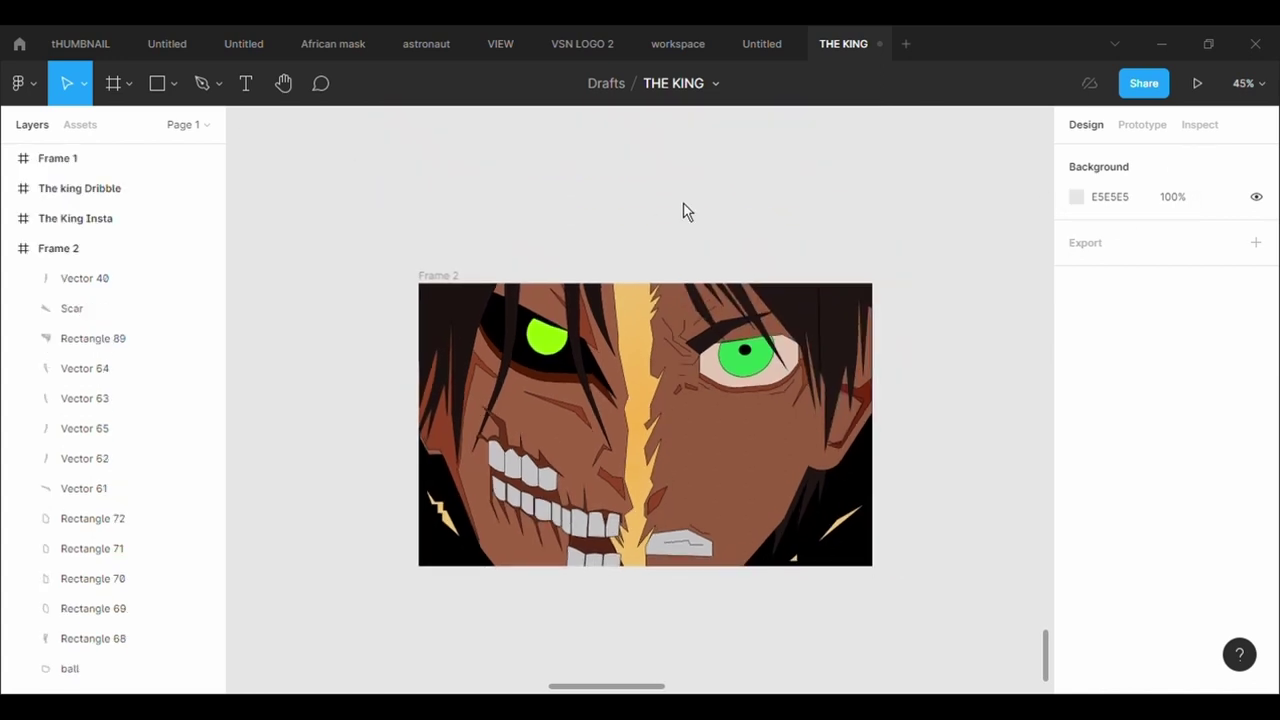
left_click(546, 335)
scroll(1125, 510, "down", 5)
left_click(1150, 577)
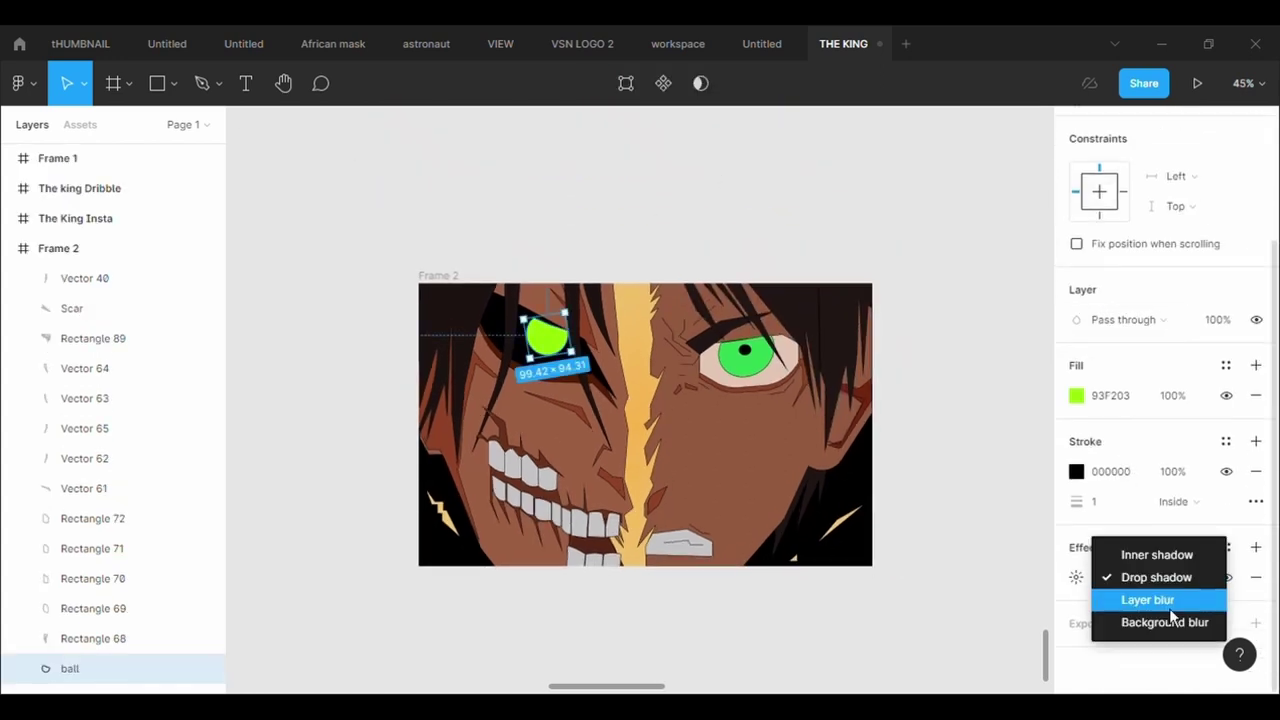
left_click(1172, 612)
left_click(1082, 586)
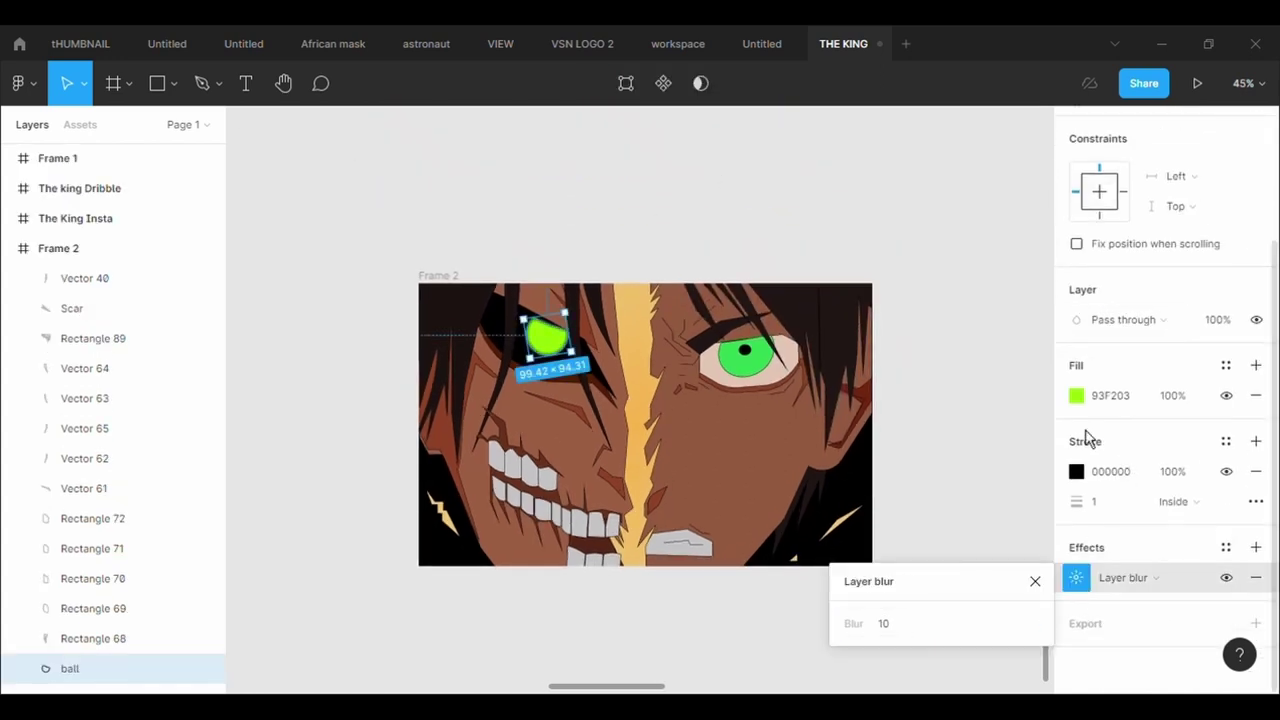
left_click(1046, 409)
Set the layer blur of the titan's green iris to 5.
left_click(546, 340)
left_click(1081, 583)
type("5")
key("Return")
left_click(908, 514)
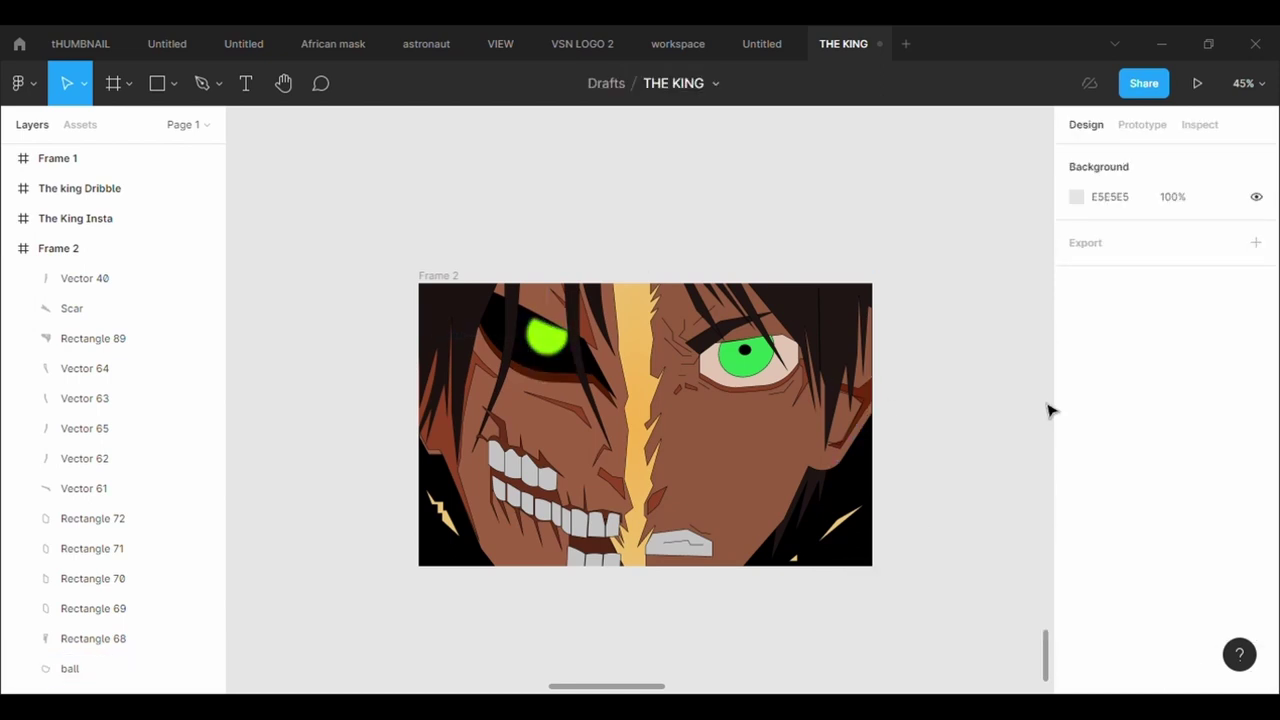
left_click(551, 357)
scroll(1180, 583, "down", 3)
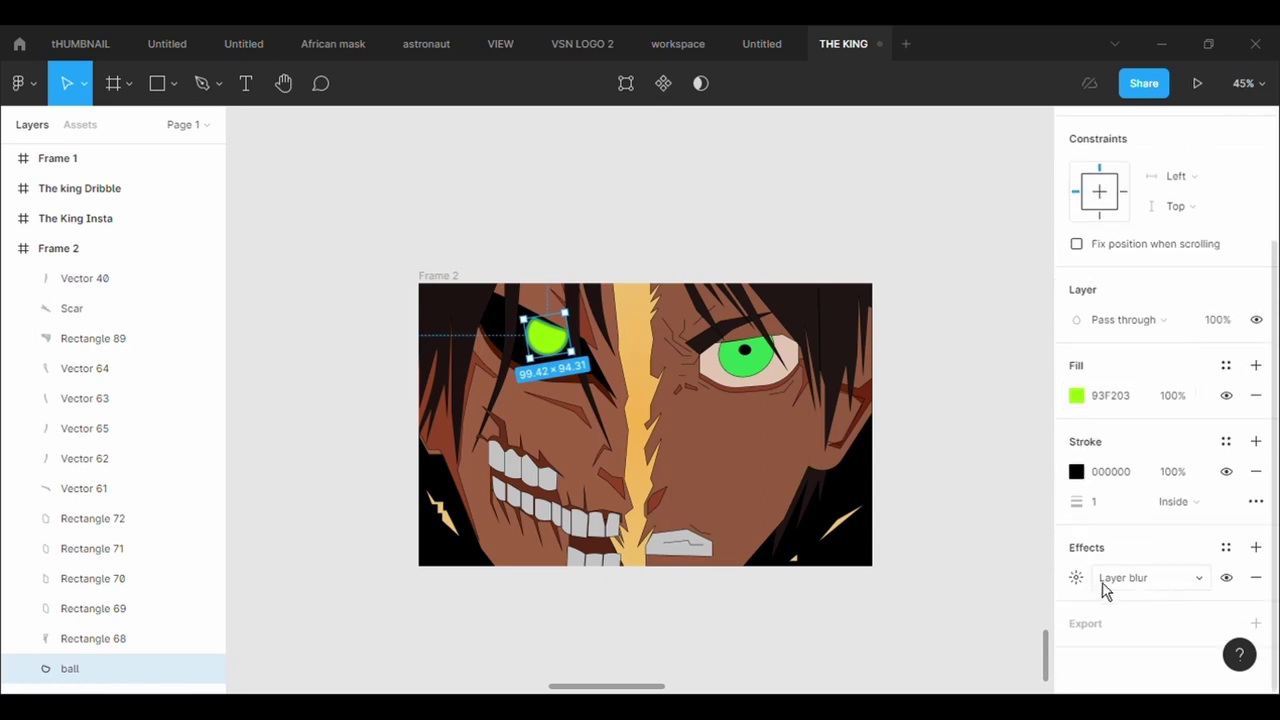
left_click(1078, 579)
type("0")
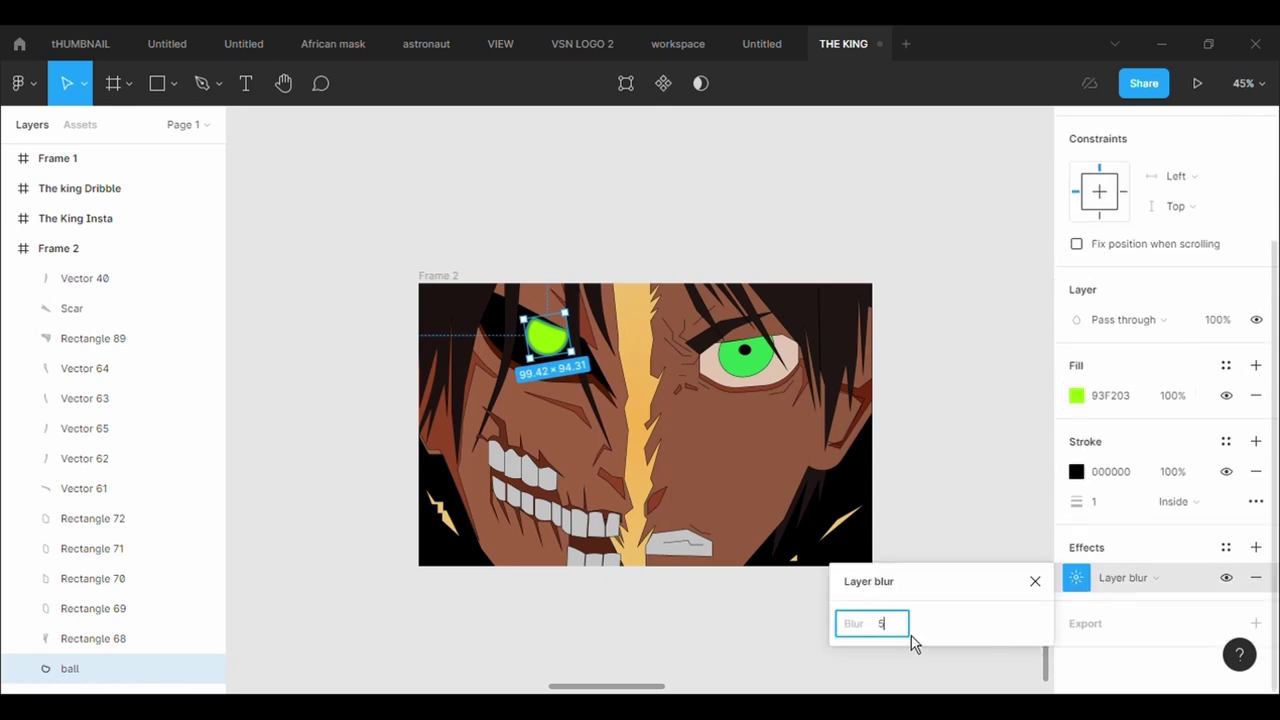
key("Return")
left_click(911, 519)
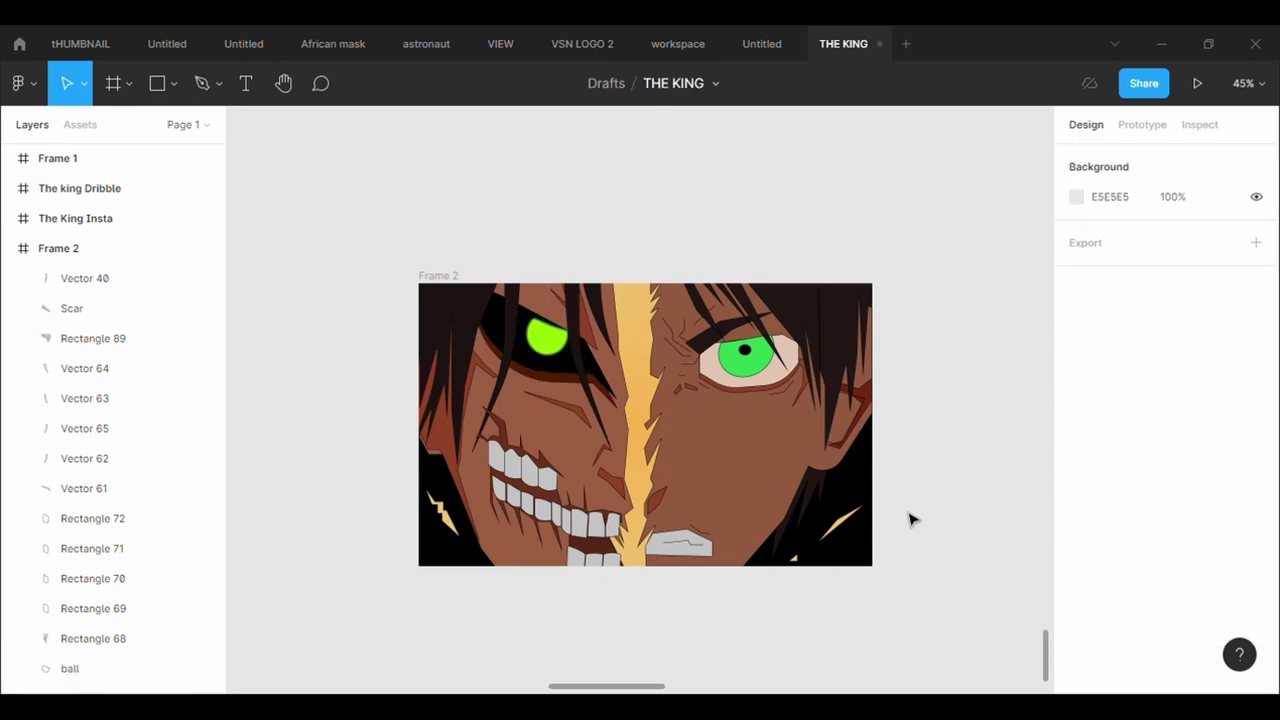
Open the stroke width of the titan's green iris, the ball layer, for editing.
left_click(776, 388)
left_click(566, 341)
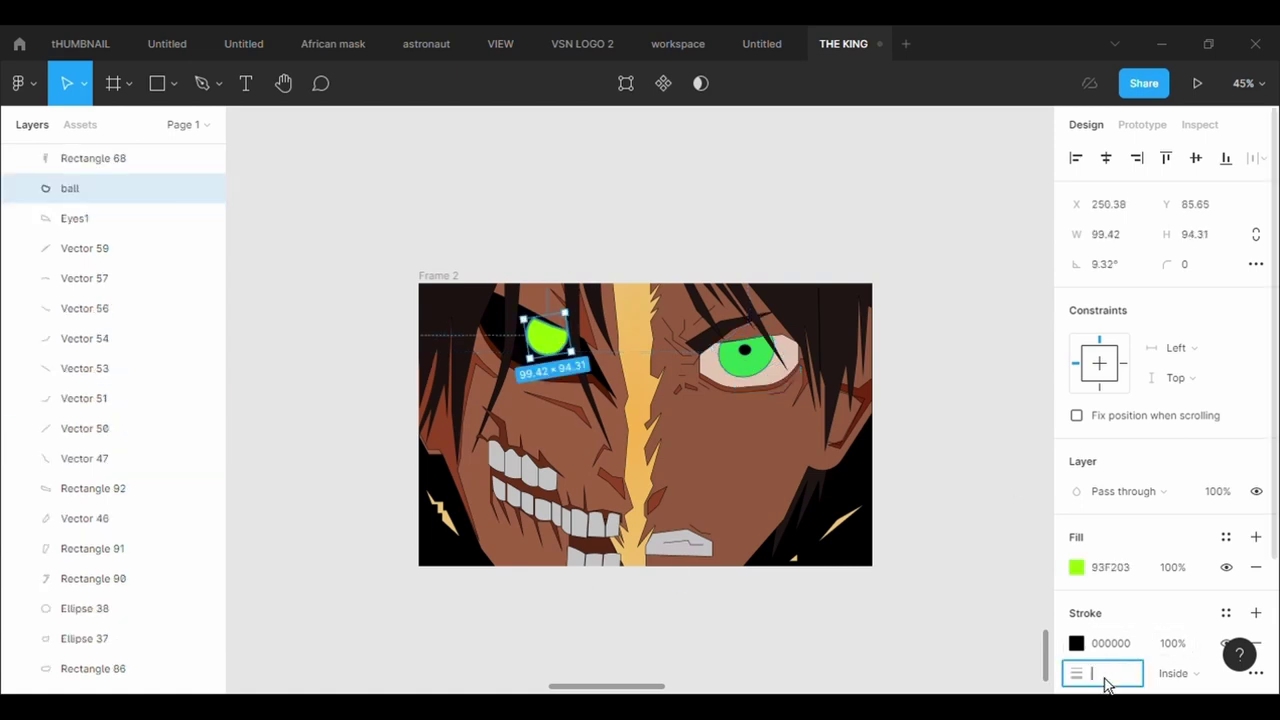
left_click(1014, 571)
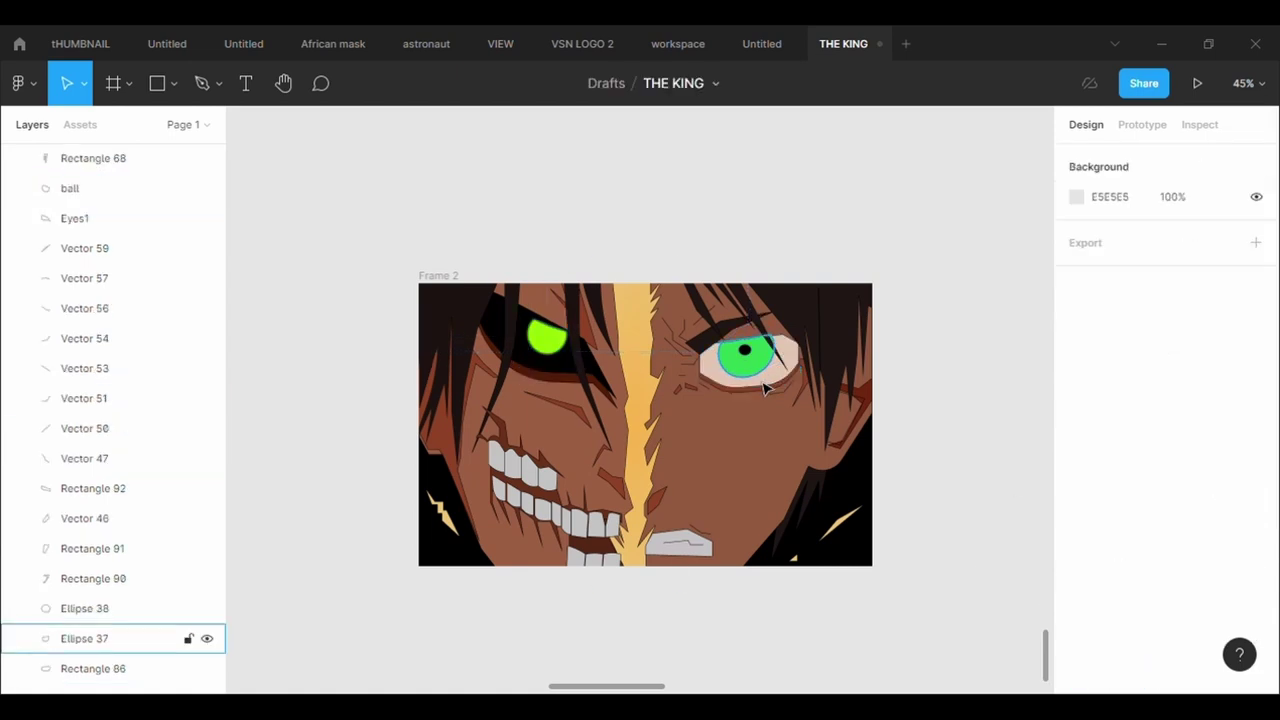
Give the human eye's green iris, Ellipse 37, a layer blur of 5 and a stroke width of 2.
left_click(745, 352)
scroll(1160, 420, "down", 3)
left_click(1172, 588)
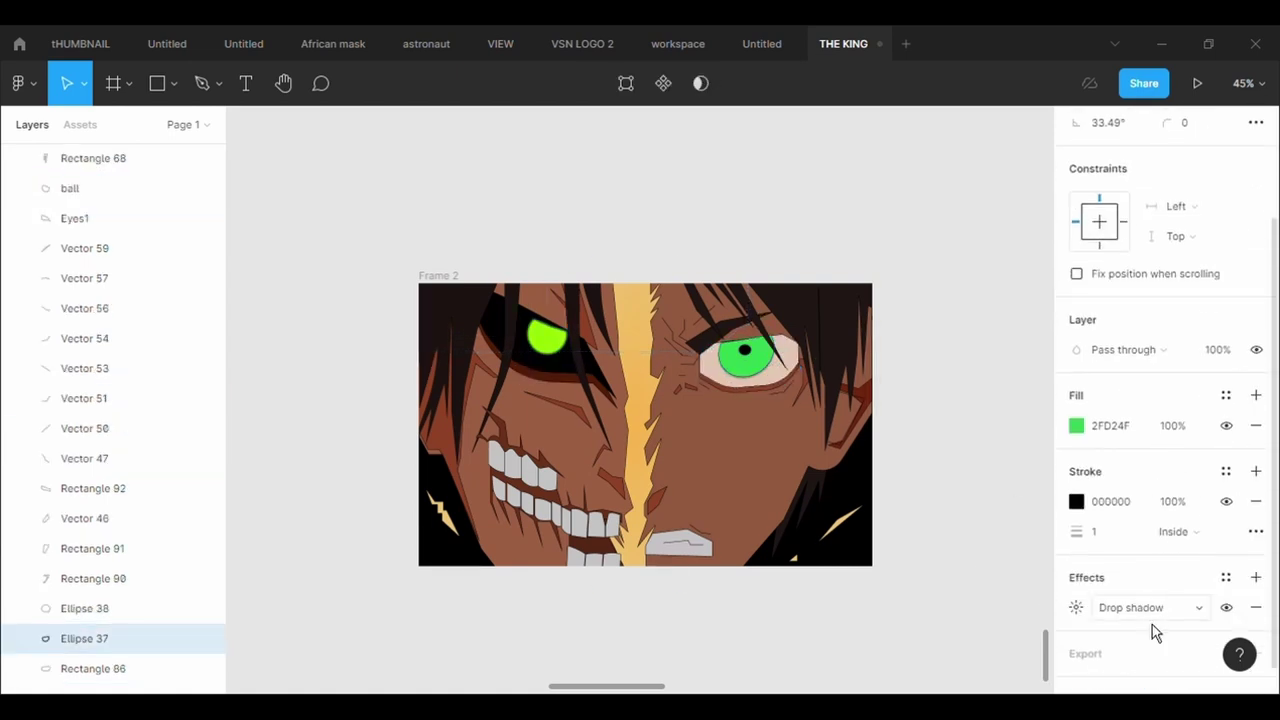
left_click(1190, 608)
left_click(1160, 628)
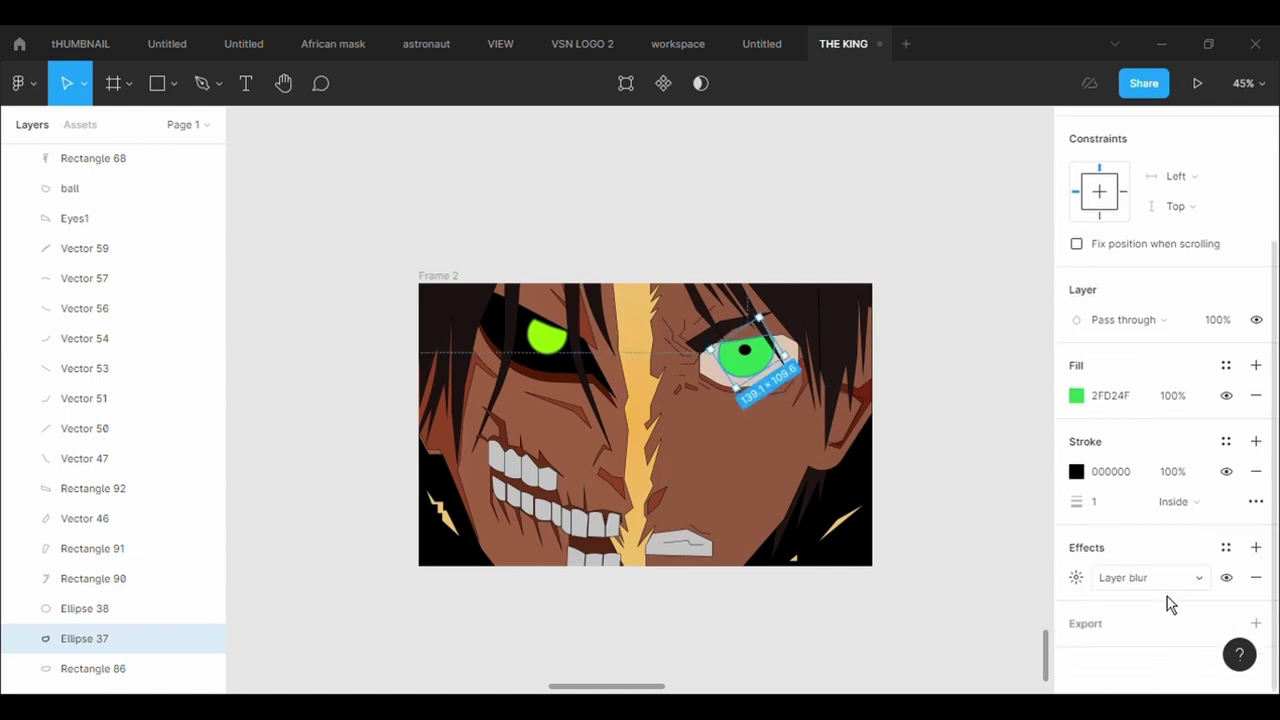
left_click(1077, 578)
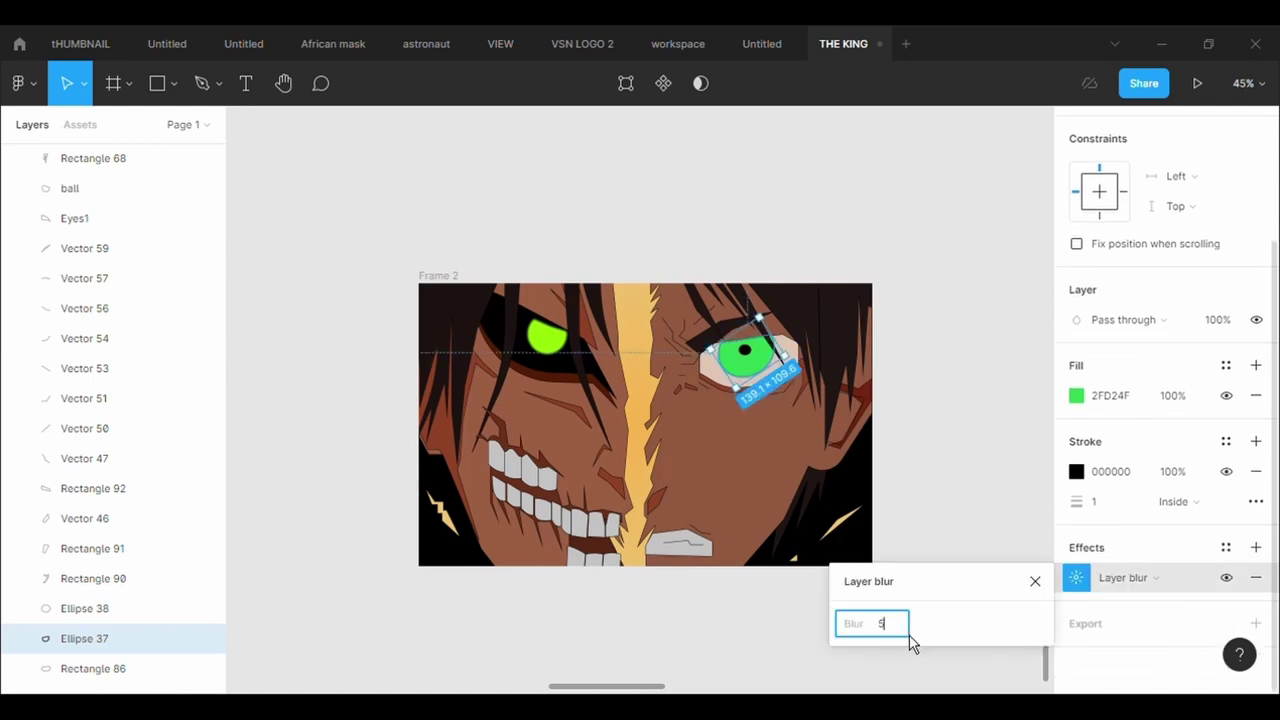
type("5")
key("Return")
type("2")
key("Return")
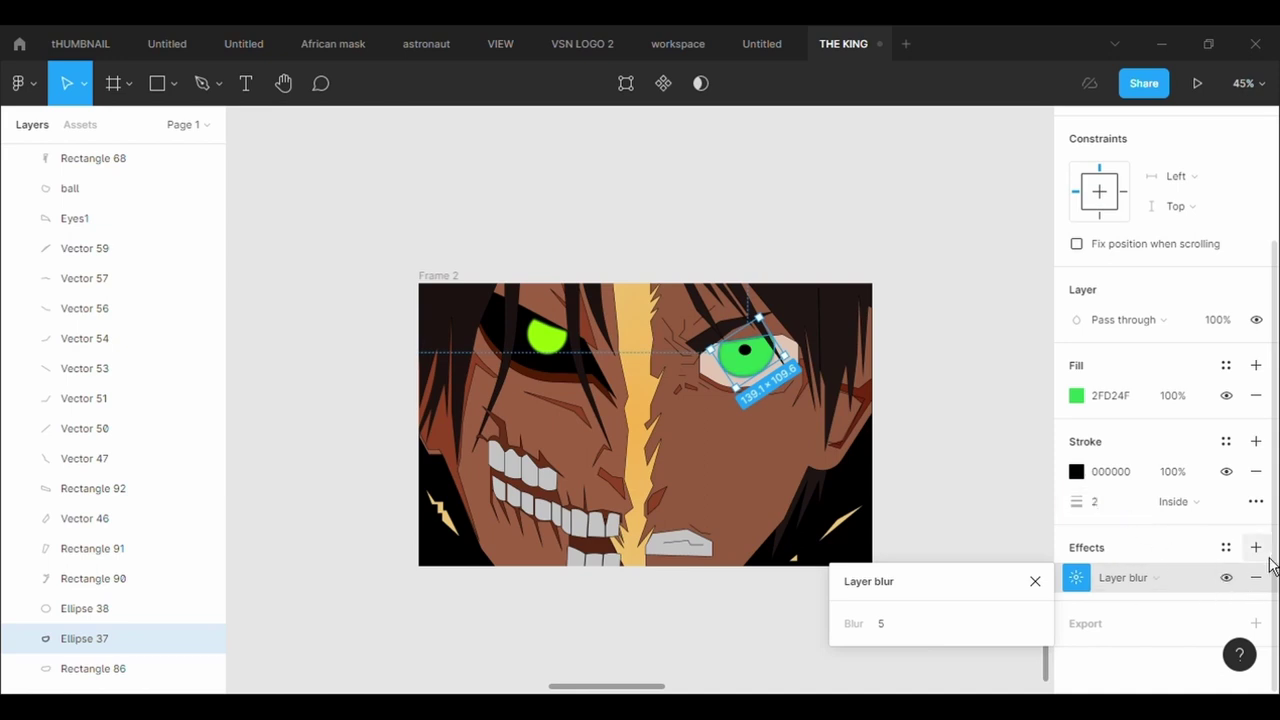
Try adding an inner shadow to the human eye's green iris, Ellipse 37, and undo it.
left_click(1256, 547)
left_click(1183, 577)
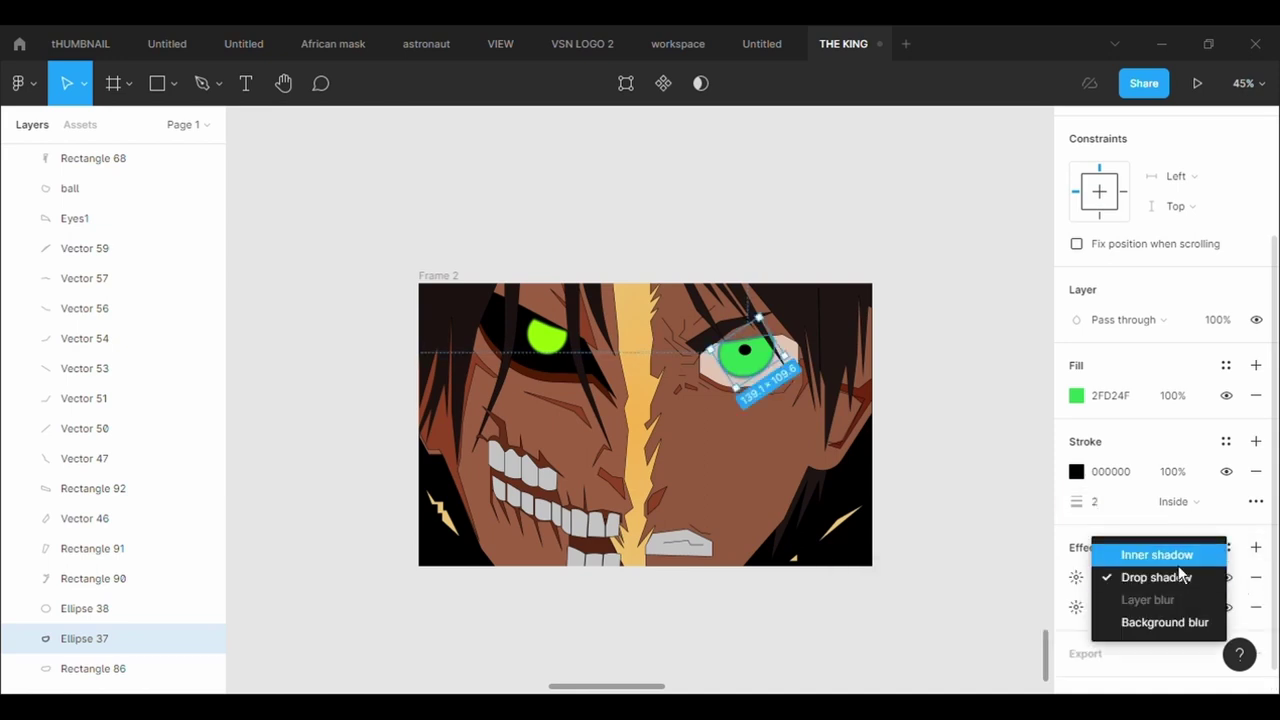
left_click(1180, 564)
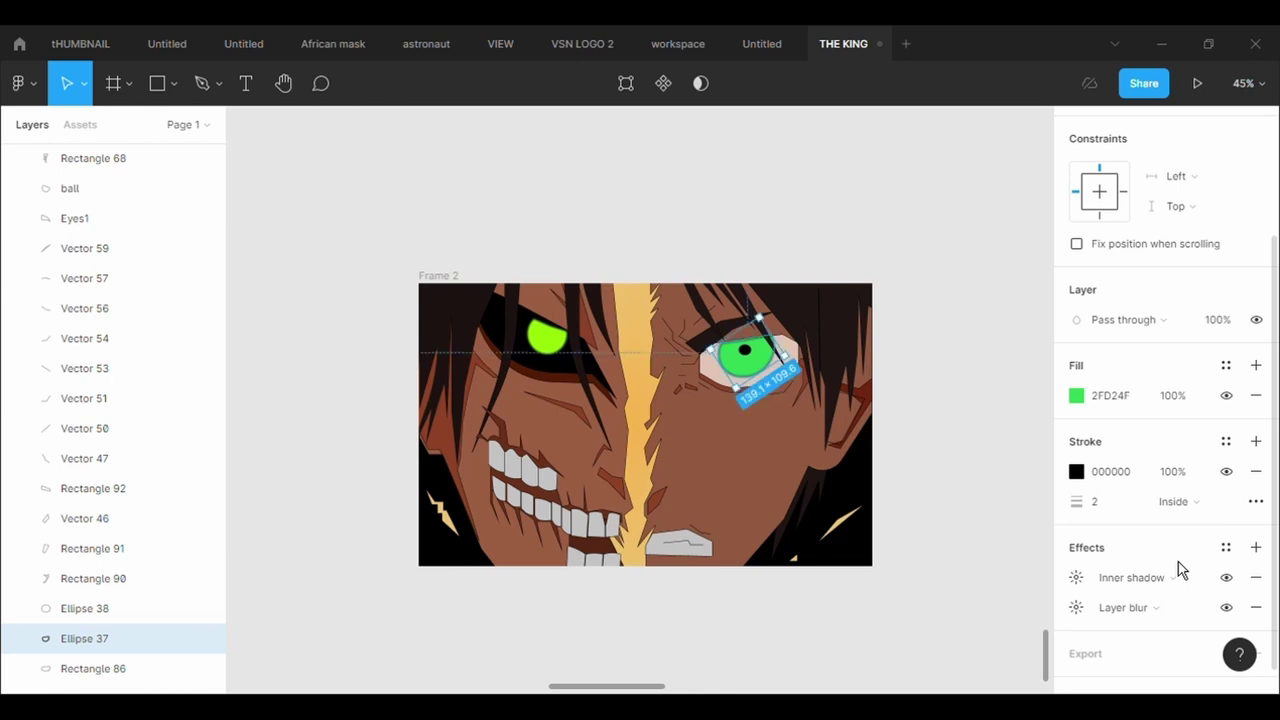
left_click(1078, 580)
left_click(953, 509)
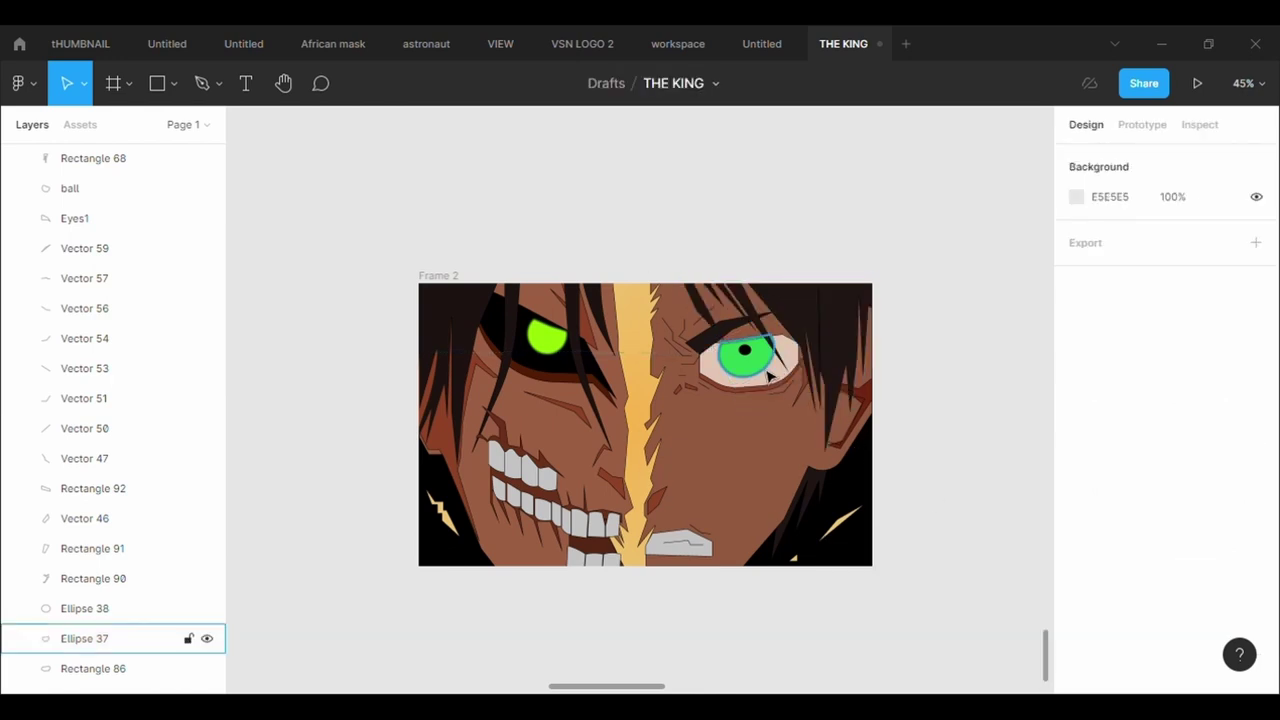
key("ctrl+z")
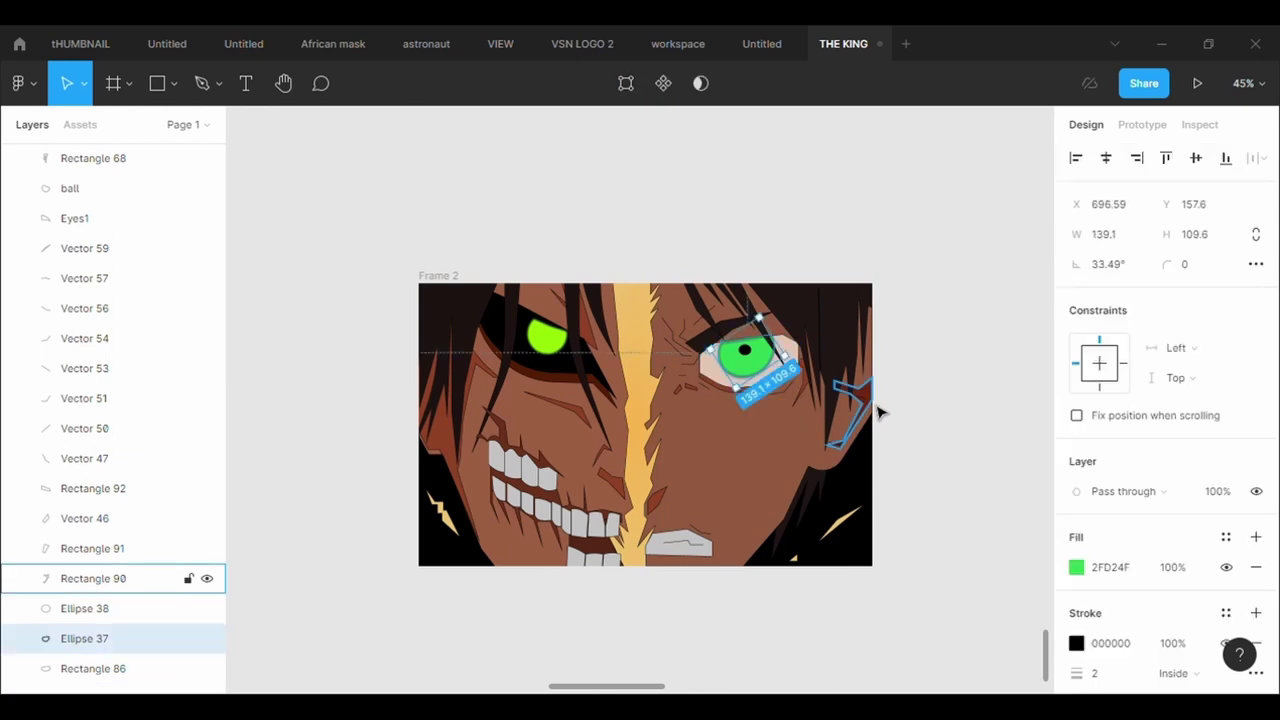
Add a layer blur effect to the human eye's black pupil, Ellipse 38.
scroll(1172, 410, "down", 2)
left_click(1256, 547)
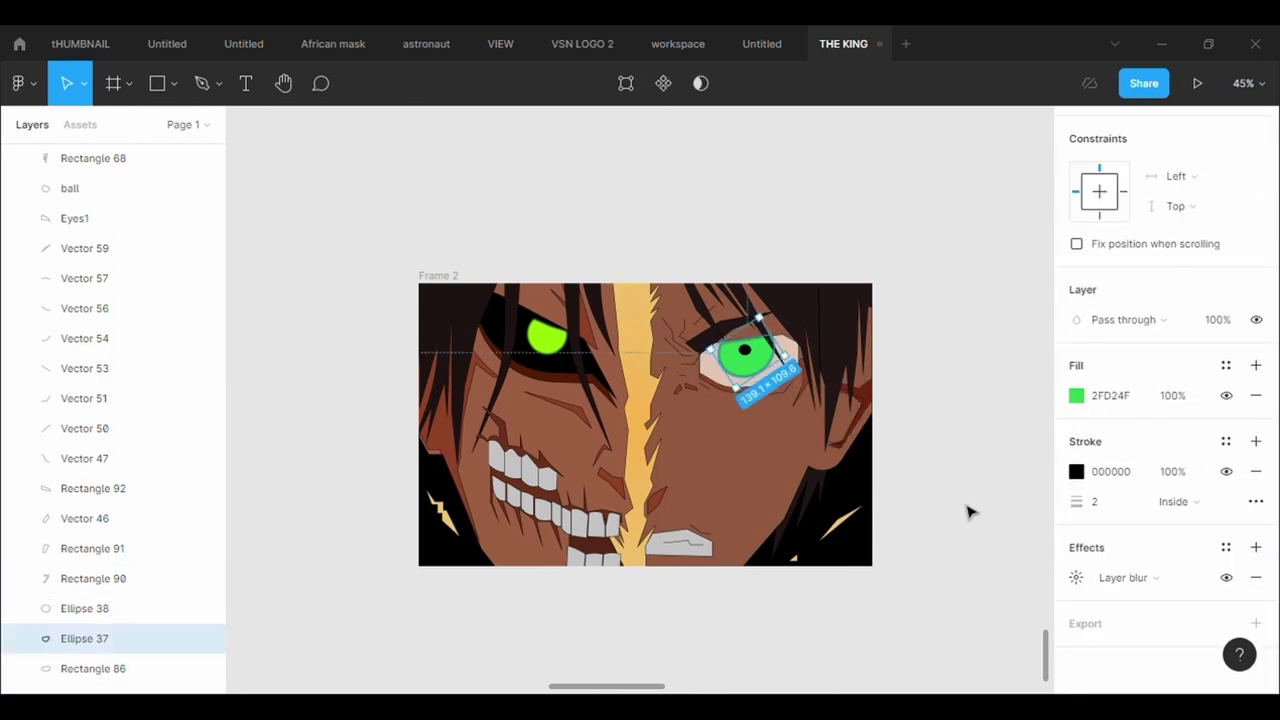
left_click(100, 608)
left_click(1190, 576)
left_click(1182, 584)
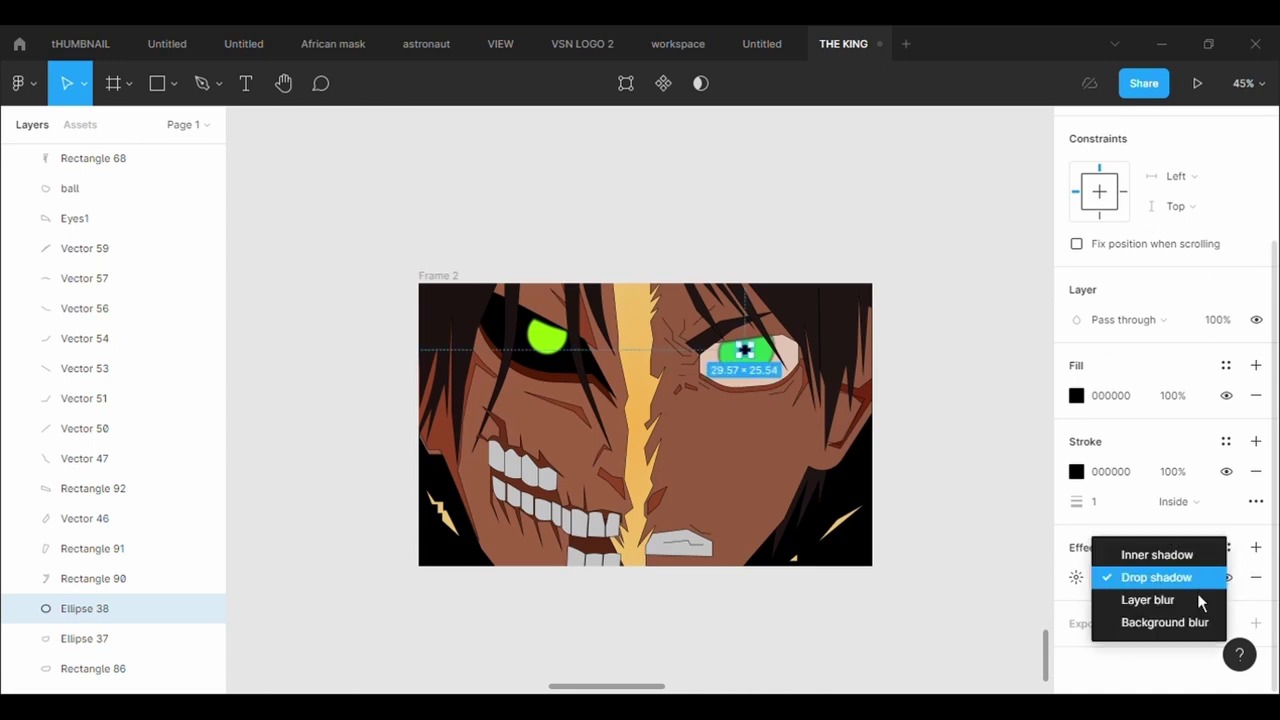
left_click(1185, 603)
left_click(980, 458)
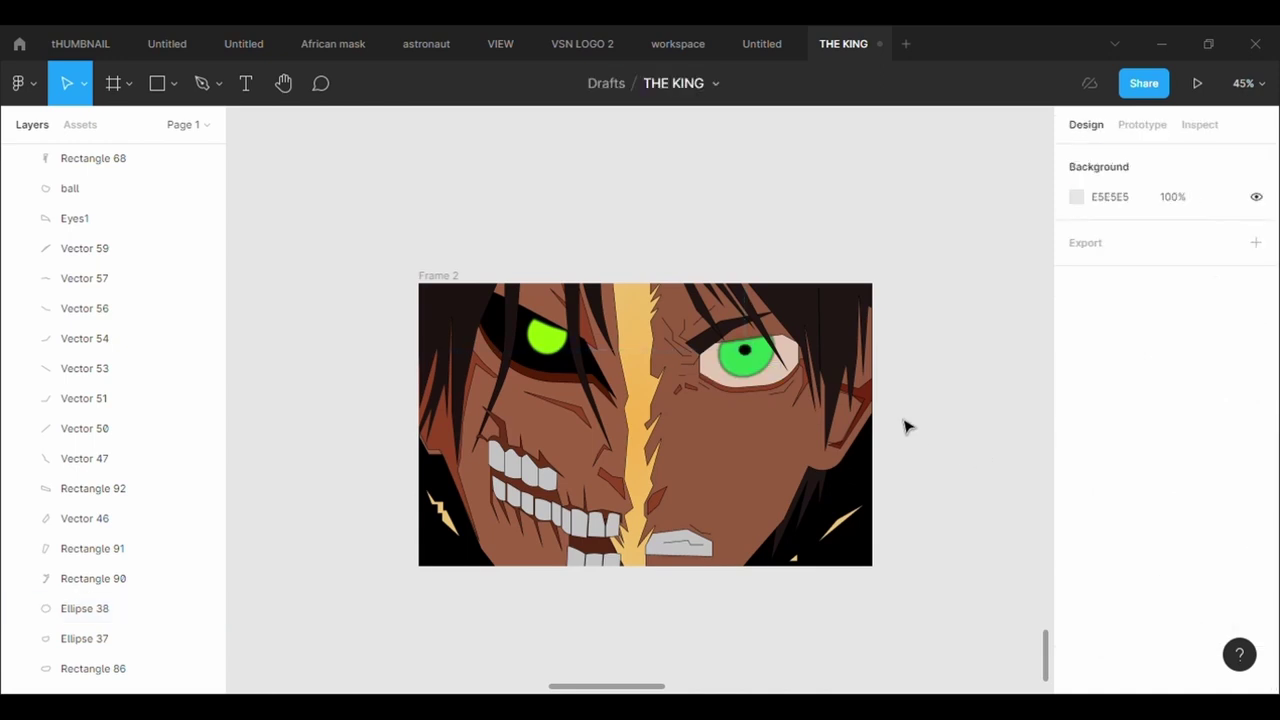
Try a background blur of 6 in place of the layer blur on the human eye's green iris, Ellipse 37.
left_click(90, 638)
scroll(1165, 520, "down", 2)
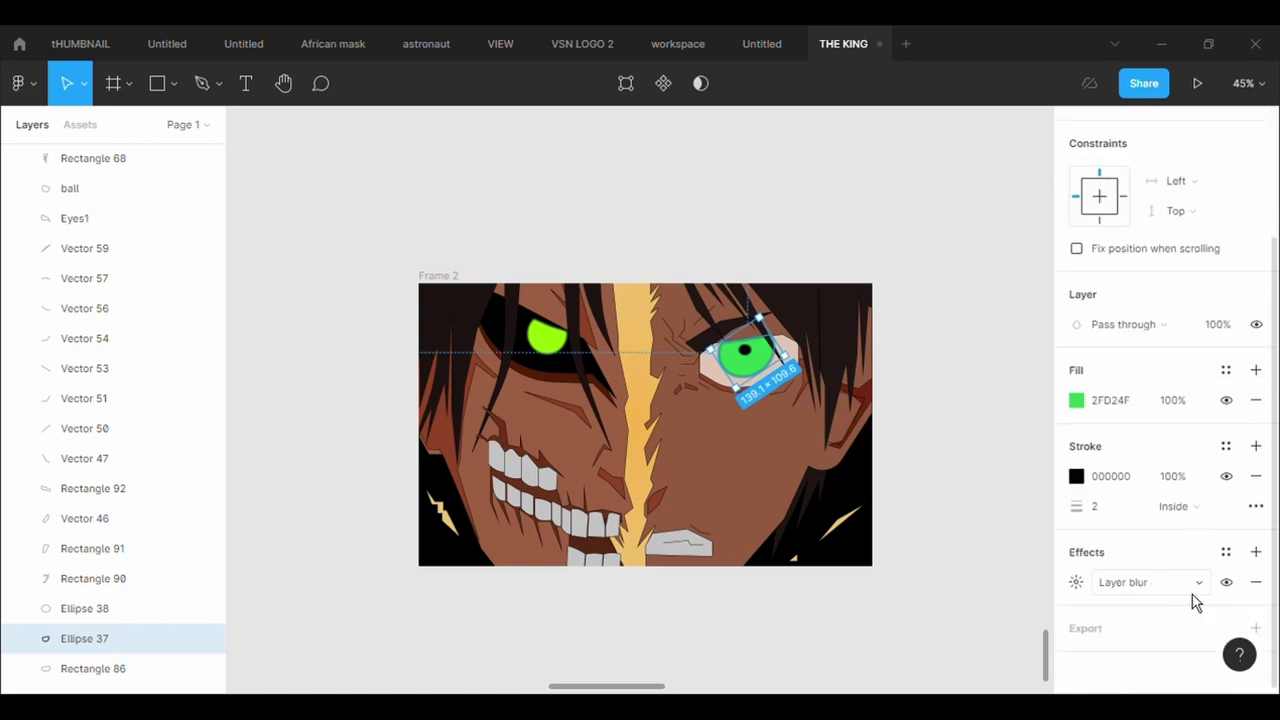
left_click(1195, 588)
left_click(1175, 606)
left_click(1082, 586)
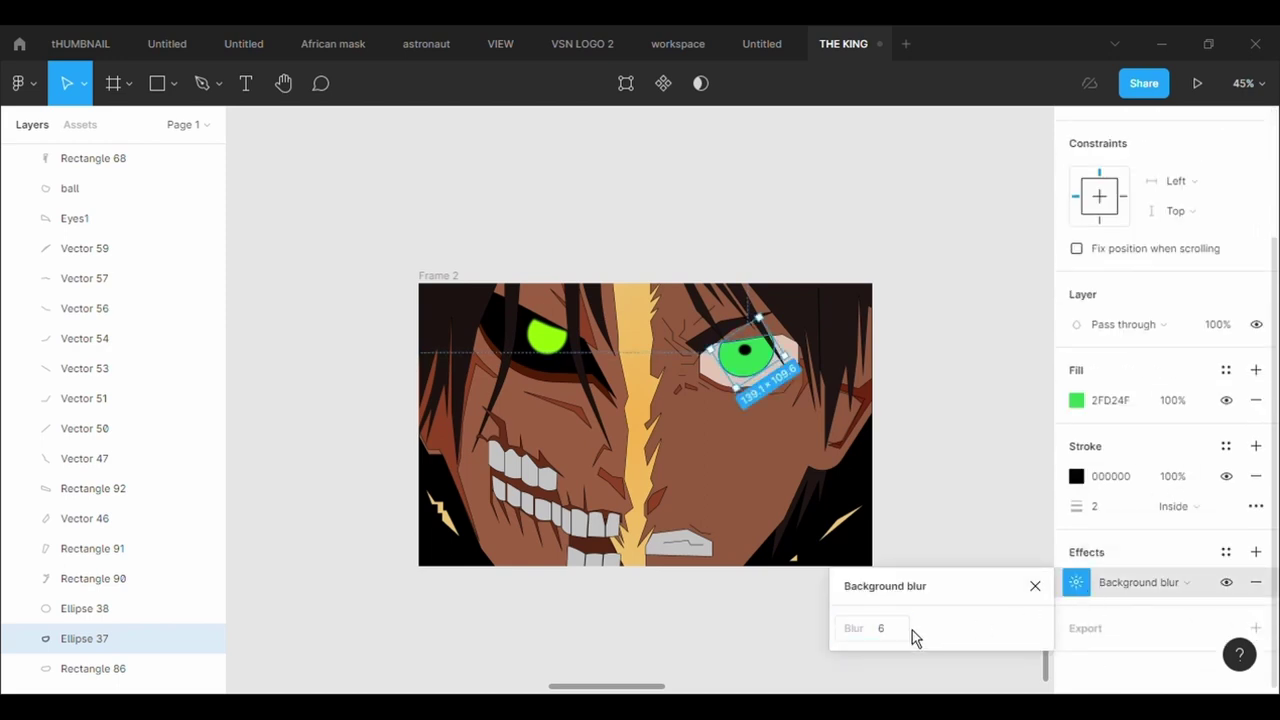
left_click(882, 228)
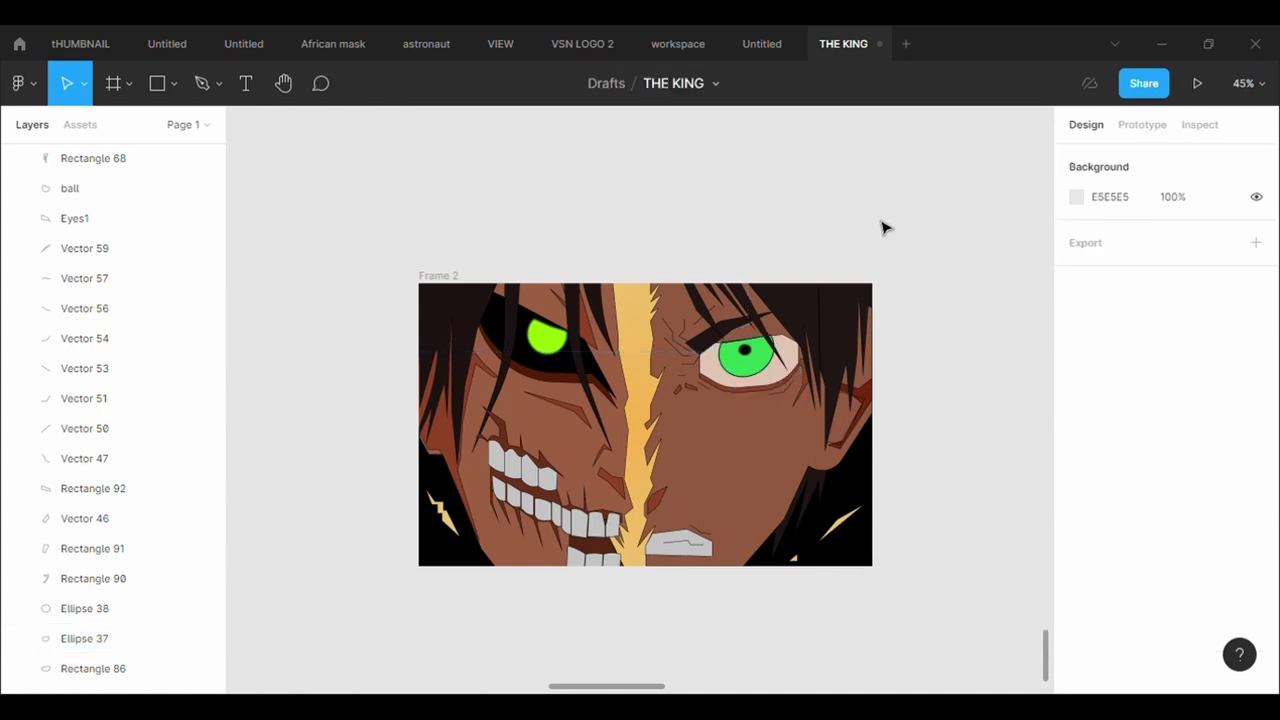
Switch the effect on the human eye's green iris, Ellipse 37, back to layer blur with a value of 3.
left_click(770, 370)
scroll(1214, 540, "down", 3)
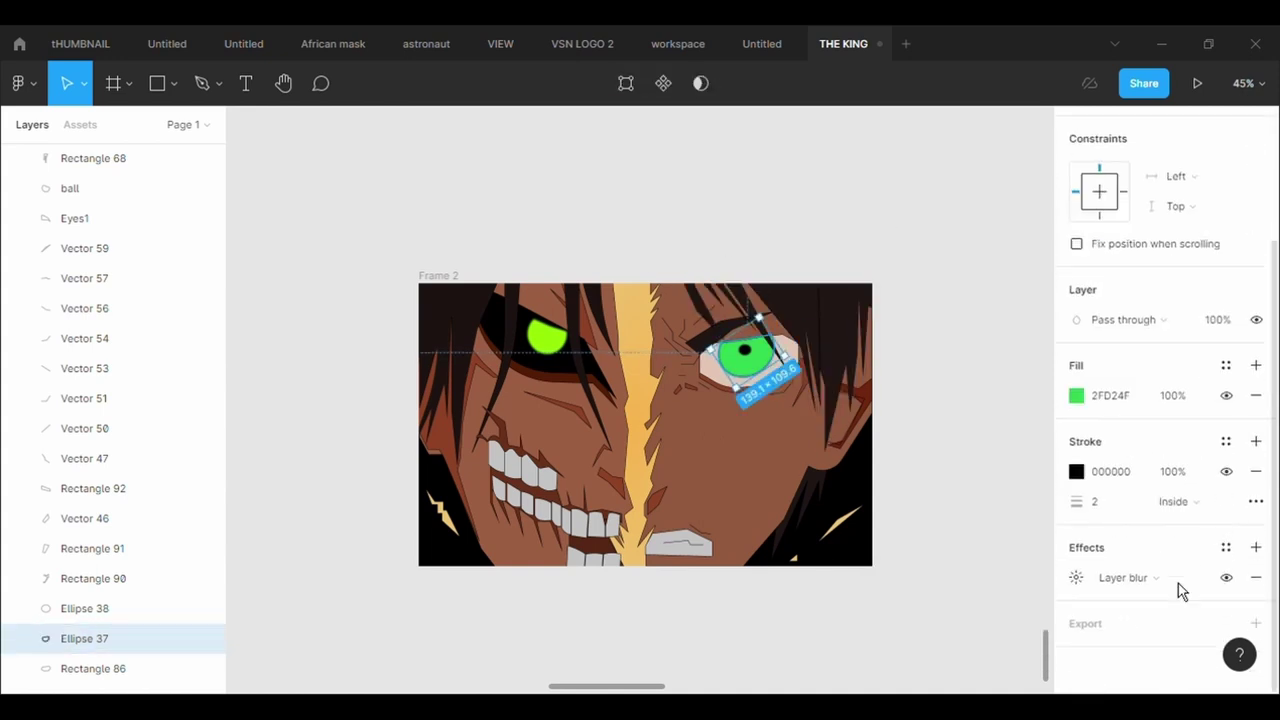
left_click(1080, 580)
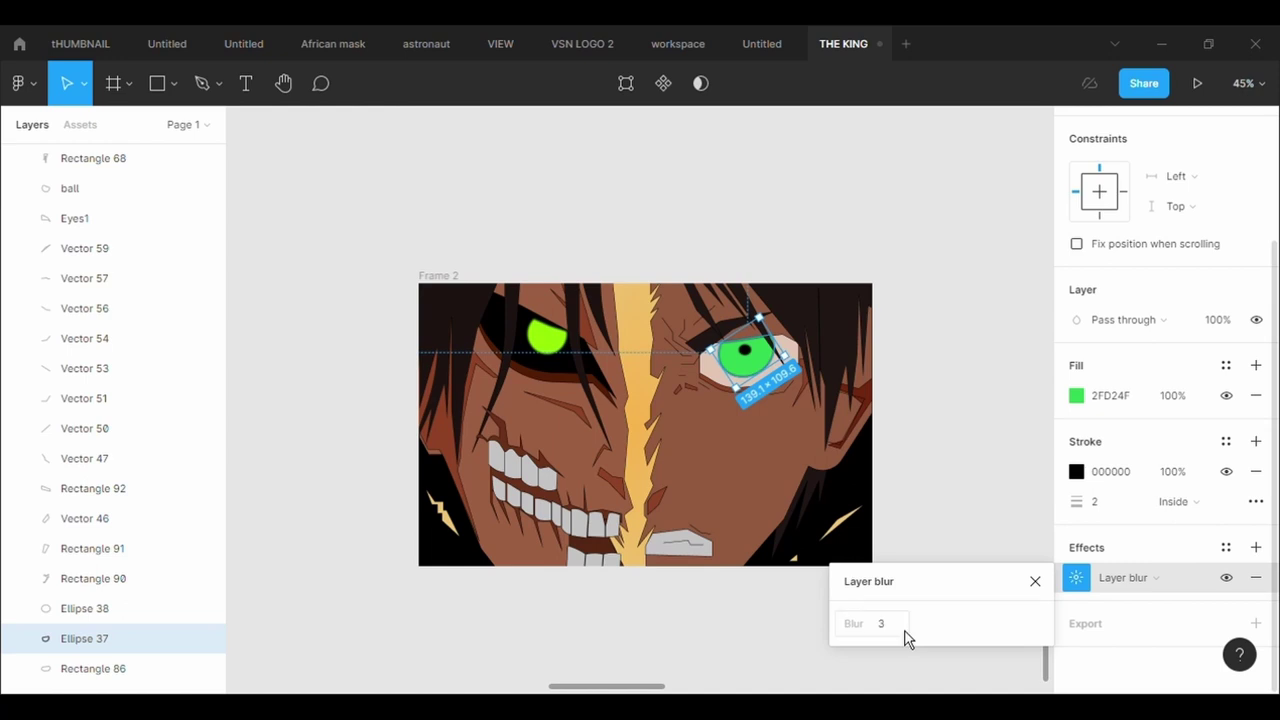
left_click(949, 466)
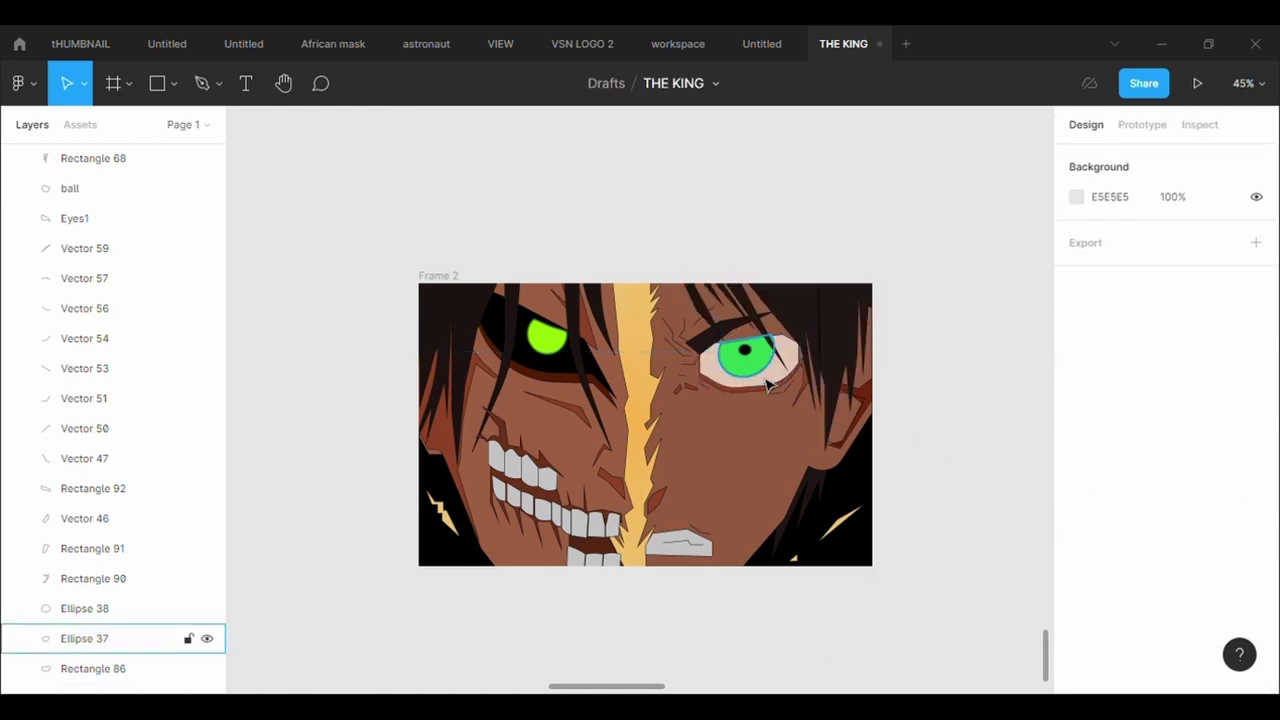